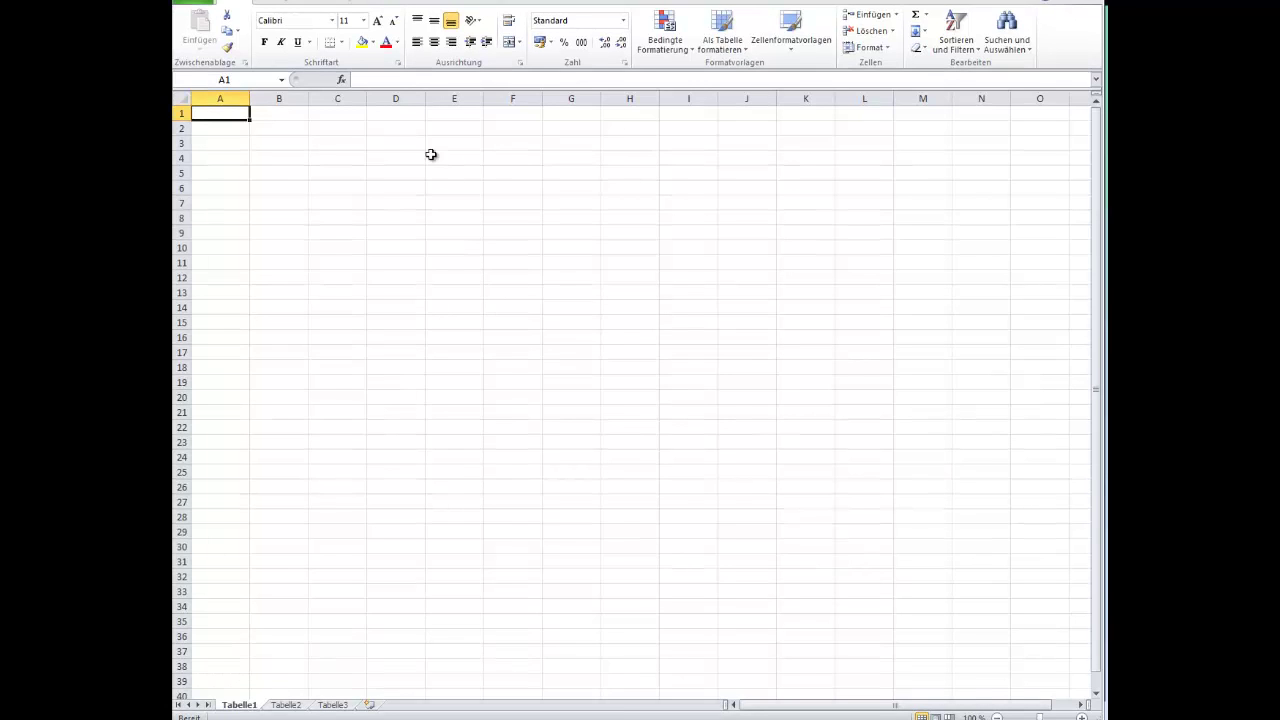
Enter the column headers "Date" in B2 and "Time" in C2
click(292, 131)
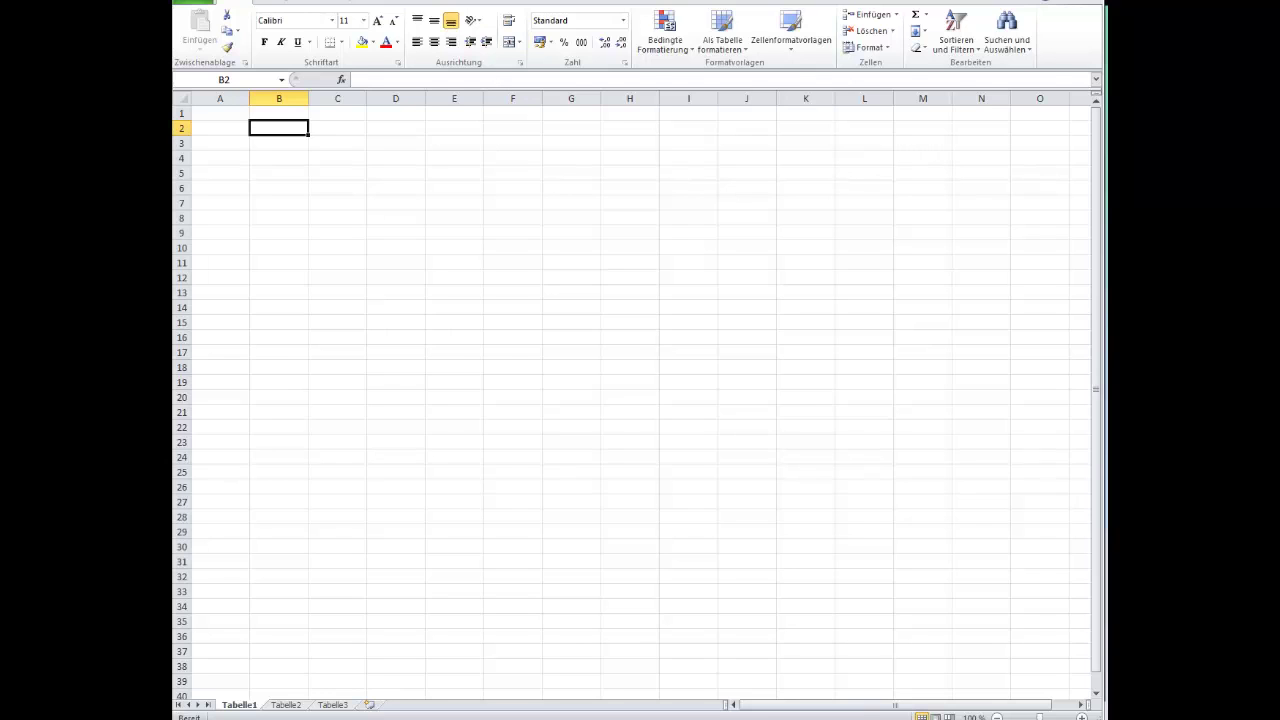
text(Date)
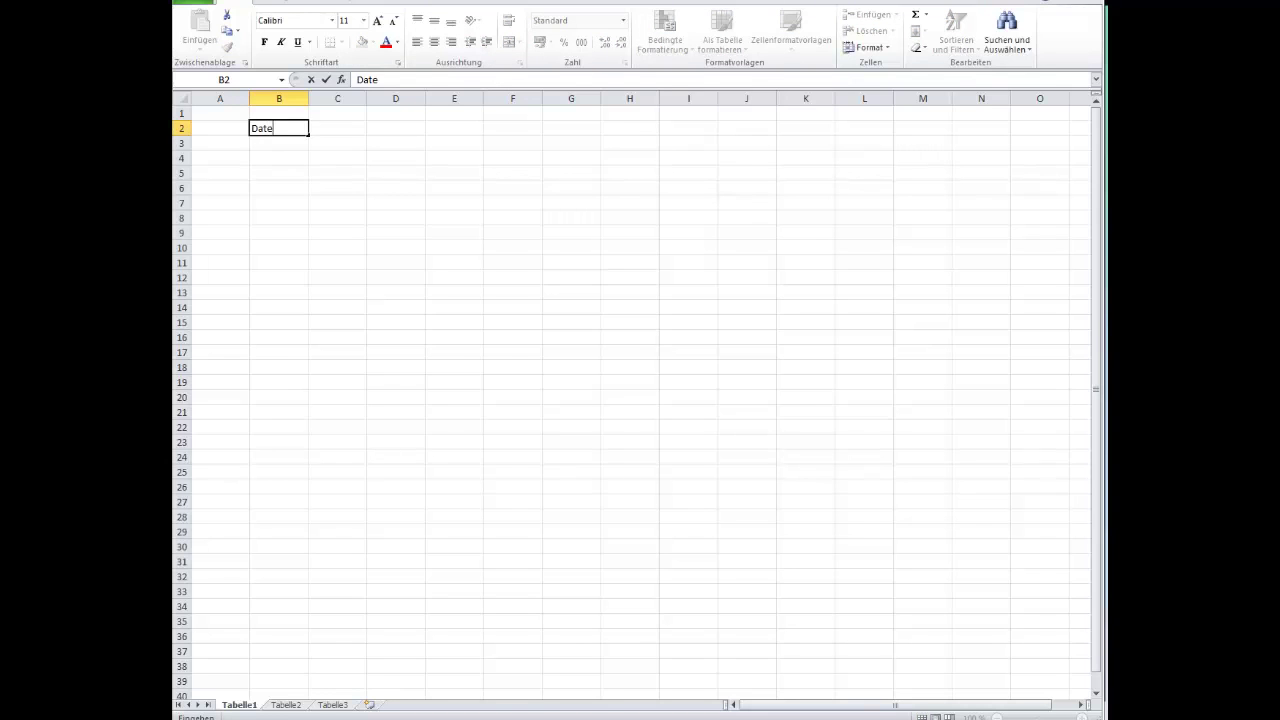
key(Tab)
text(Tim)
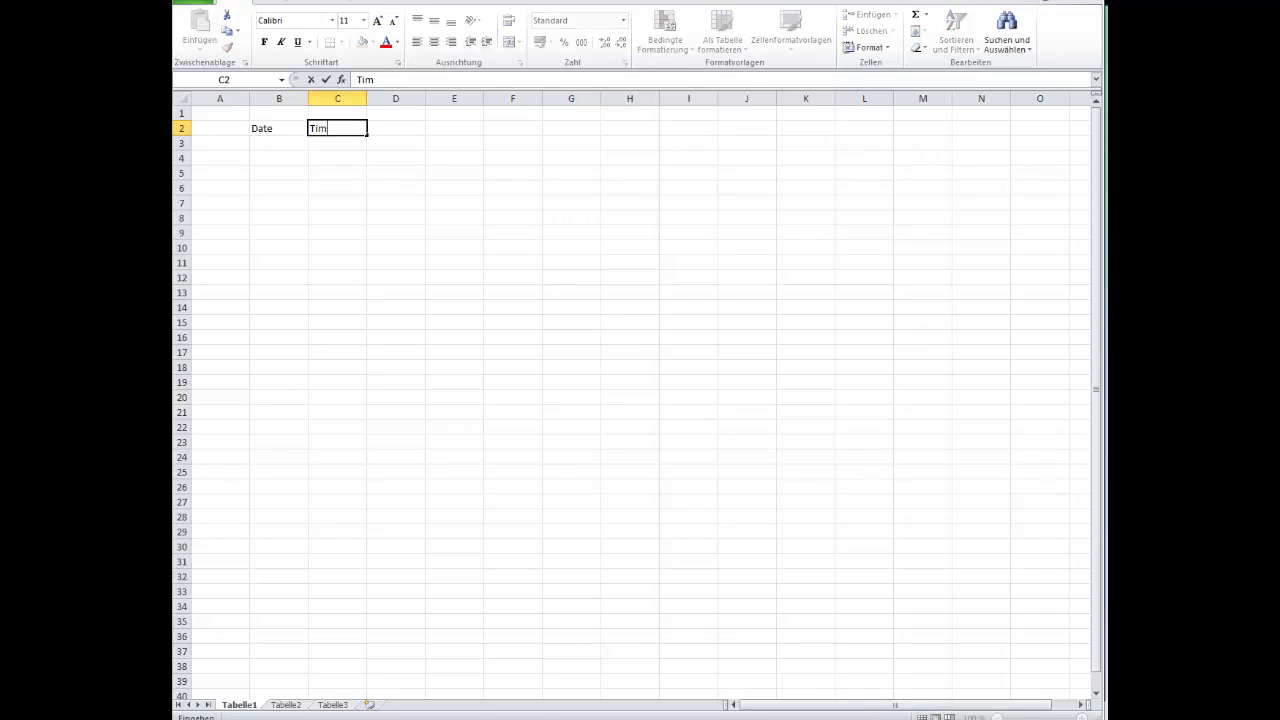
click(279, 128)
click(396, 128)
click(337, 128)
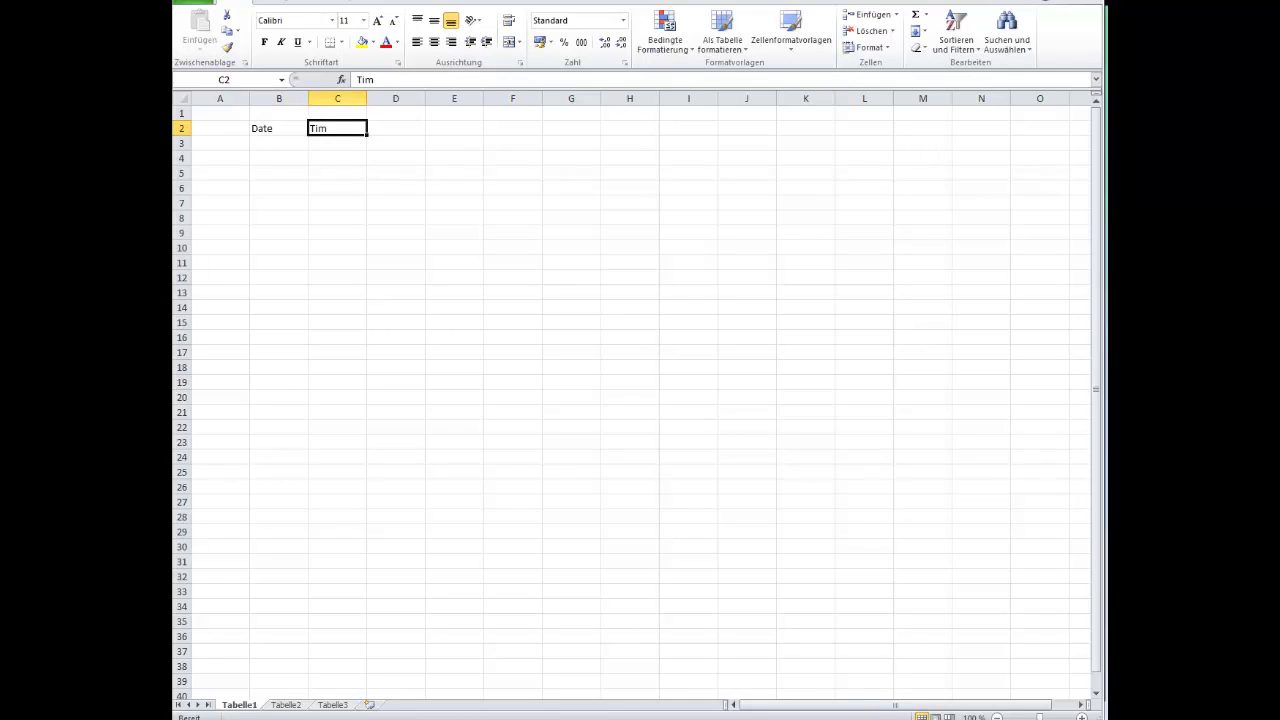
text(Time)
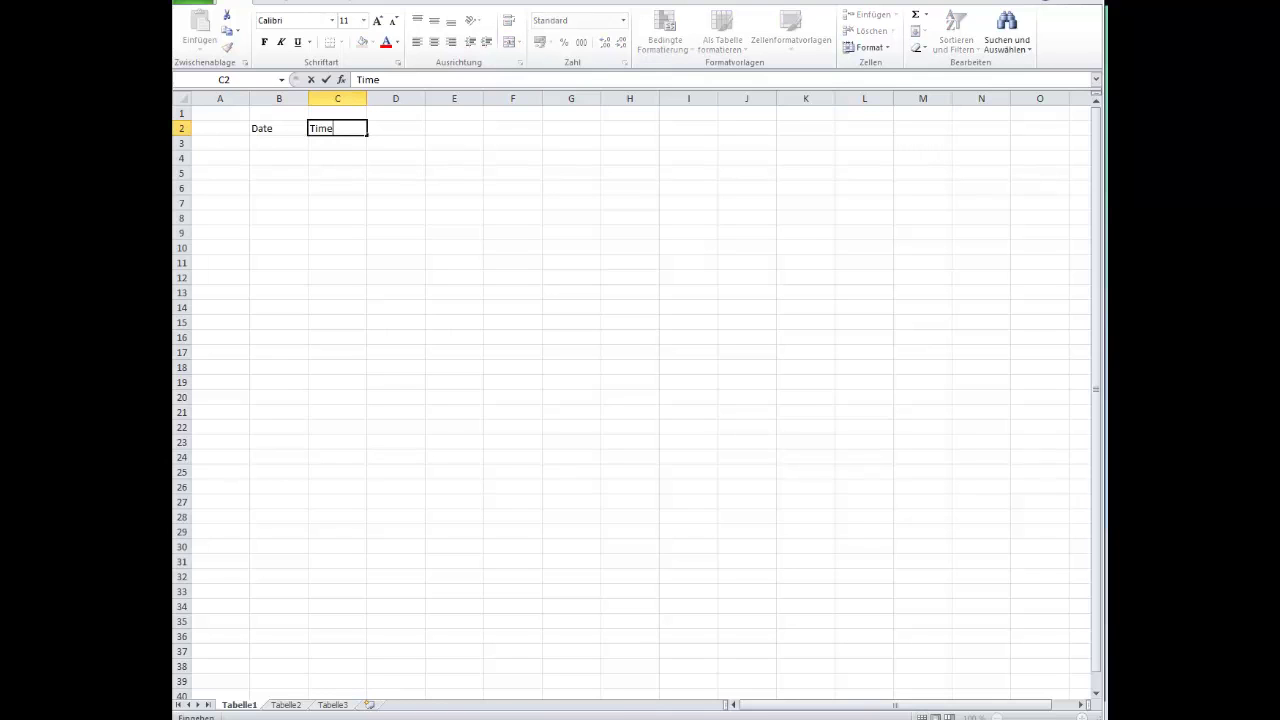
key(Tab)
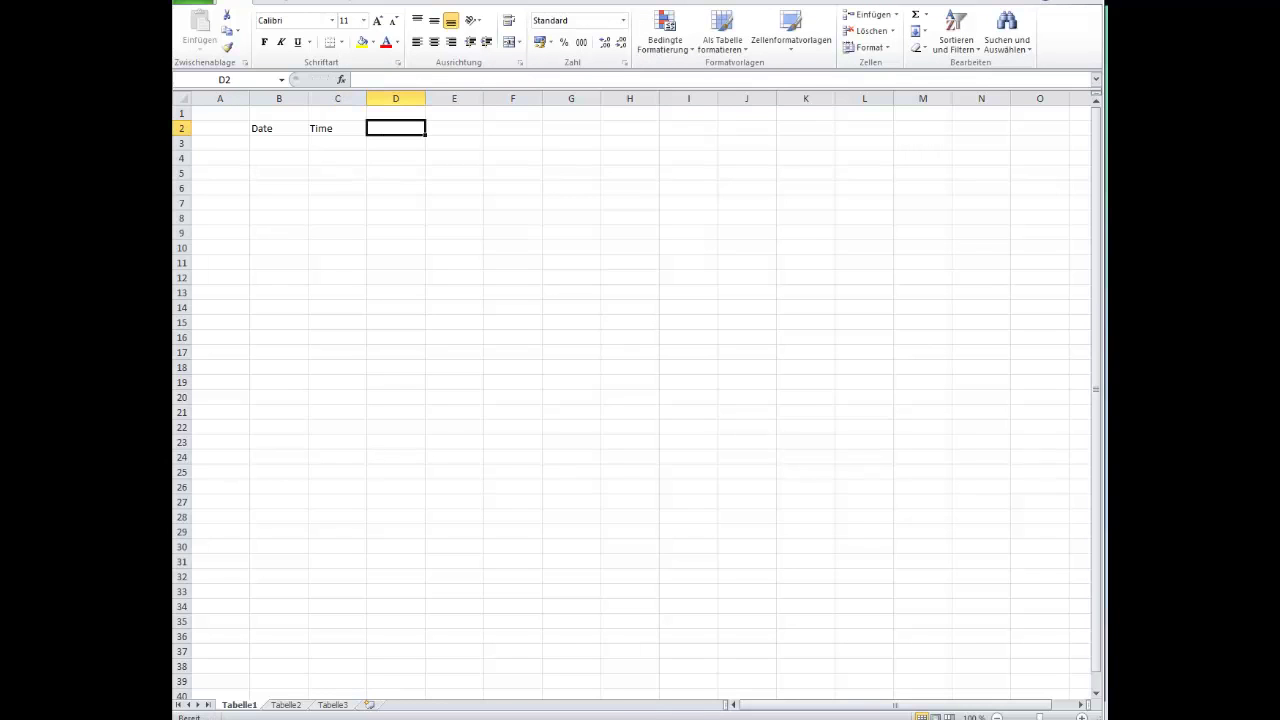
Add the headers "Team A", "-" and "Team B" in cells D2 to F2
text(Team A)
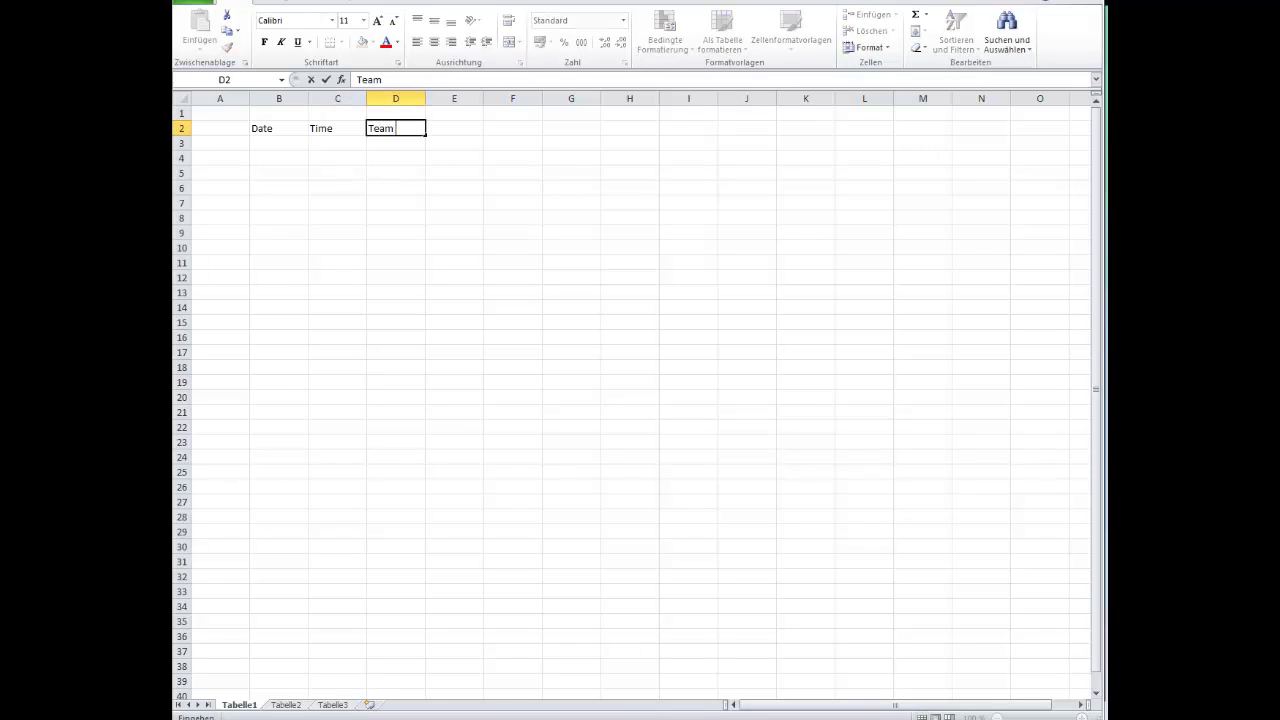
key(Tab)
text(-)
key(Tab)
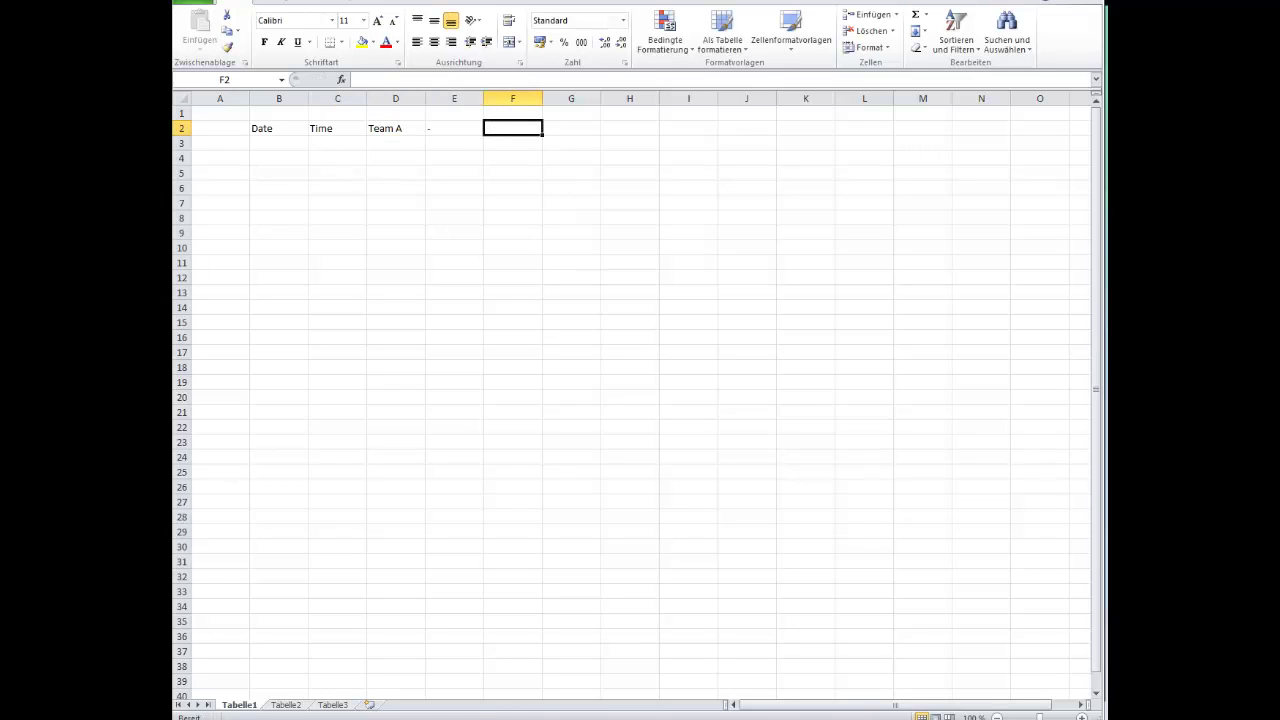
text(Team B)
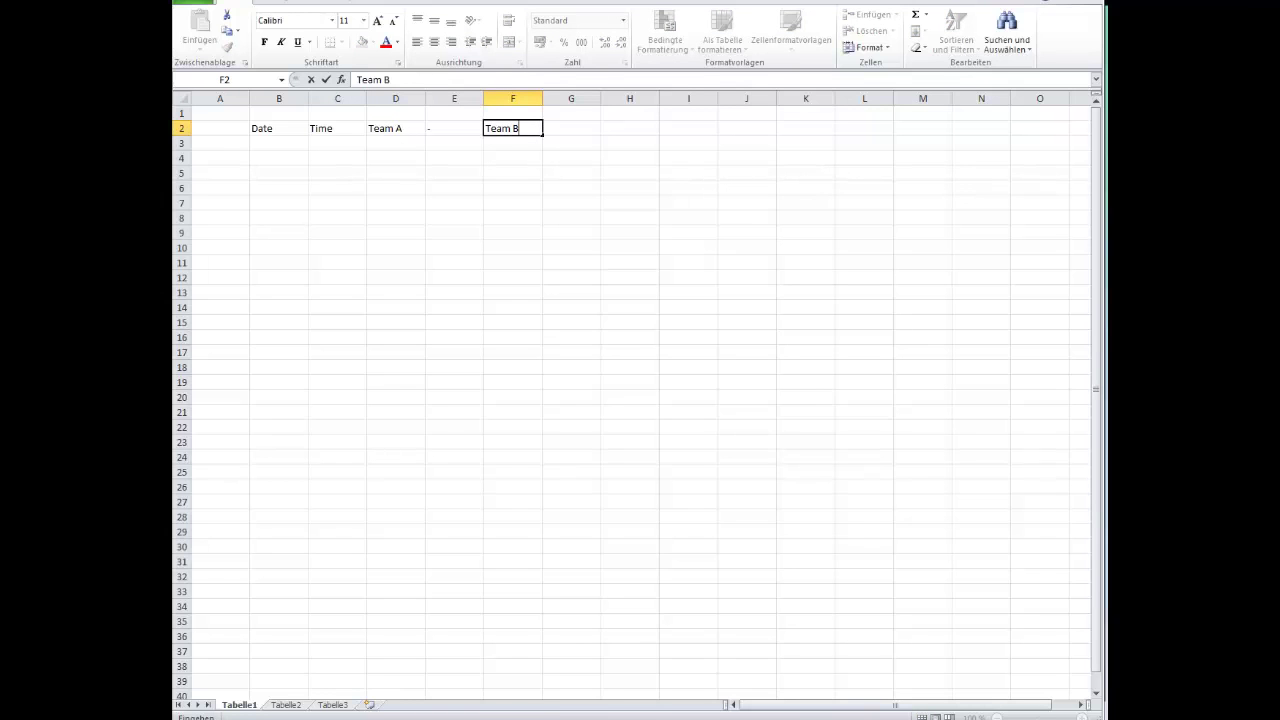
key(Tab)
Add the headers "Tipp", "Odd" and "Stake" in cells G2 to I2
text(Tipp)
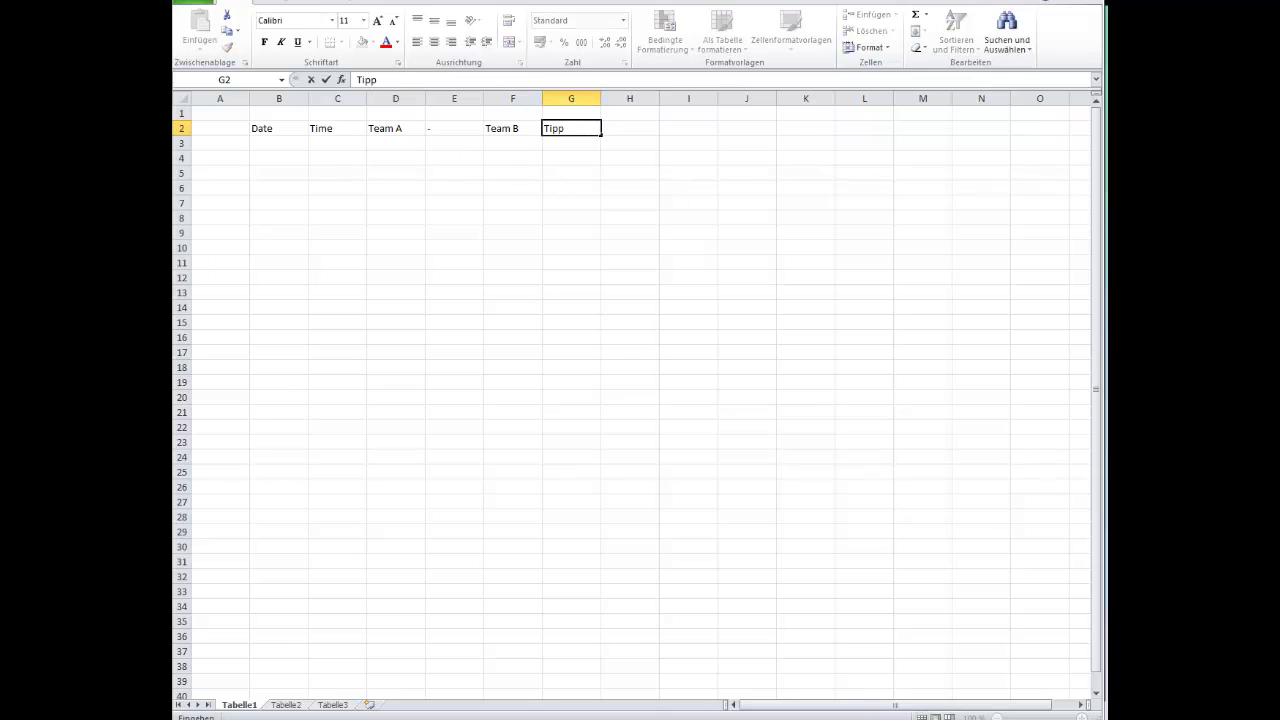
key(Tab)
text(Odd)
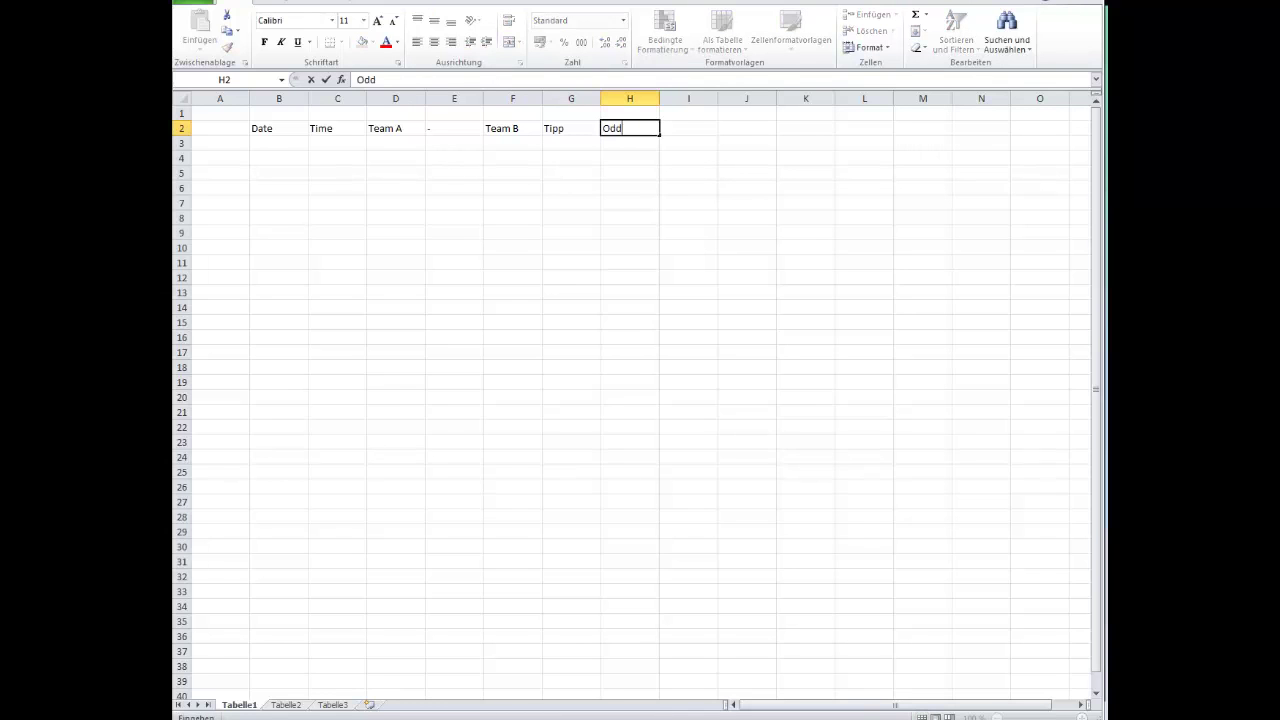
key(Tab)
text(STake)
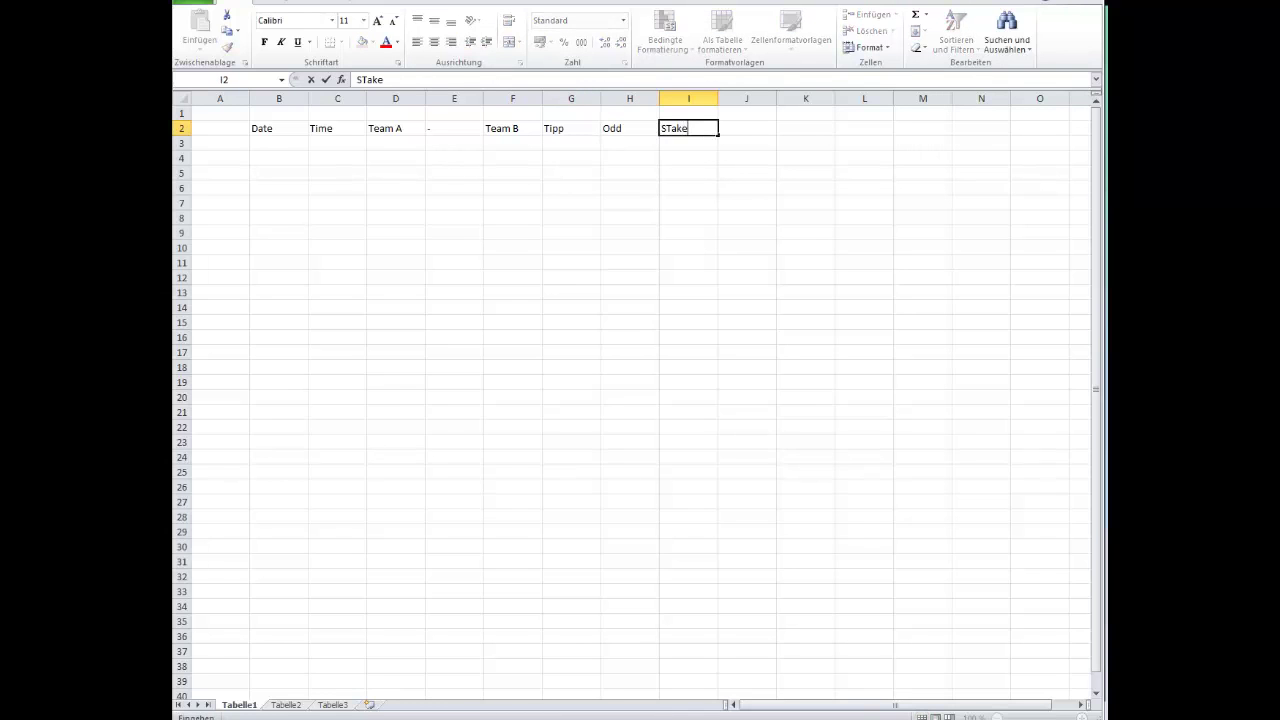
key(BackSpace)
key(BackSpace)
key(BackSpace)
key(BackSpace)
text(take)
key(Tab)
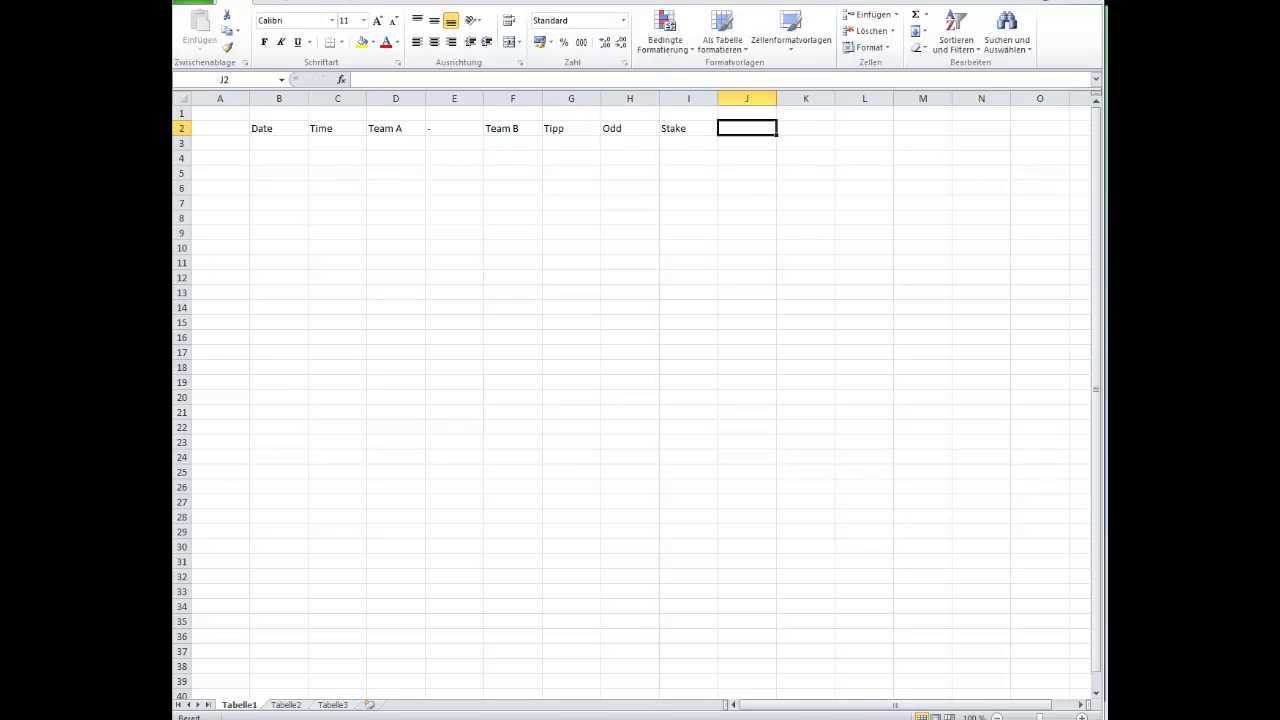
Complete the header row with "Total Profit", "Net Profit" and "to recover" in cells J2 to L2
text(Total Pro)
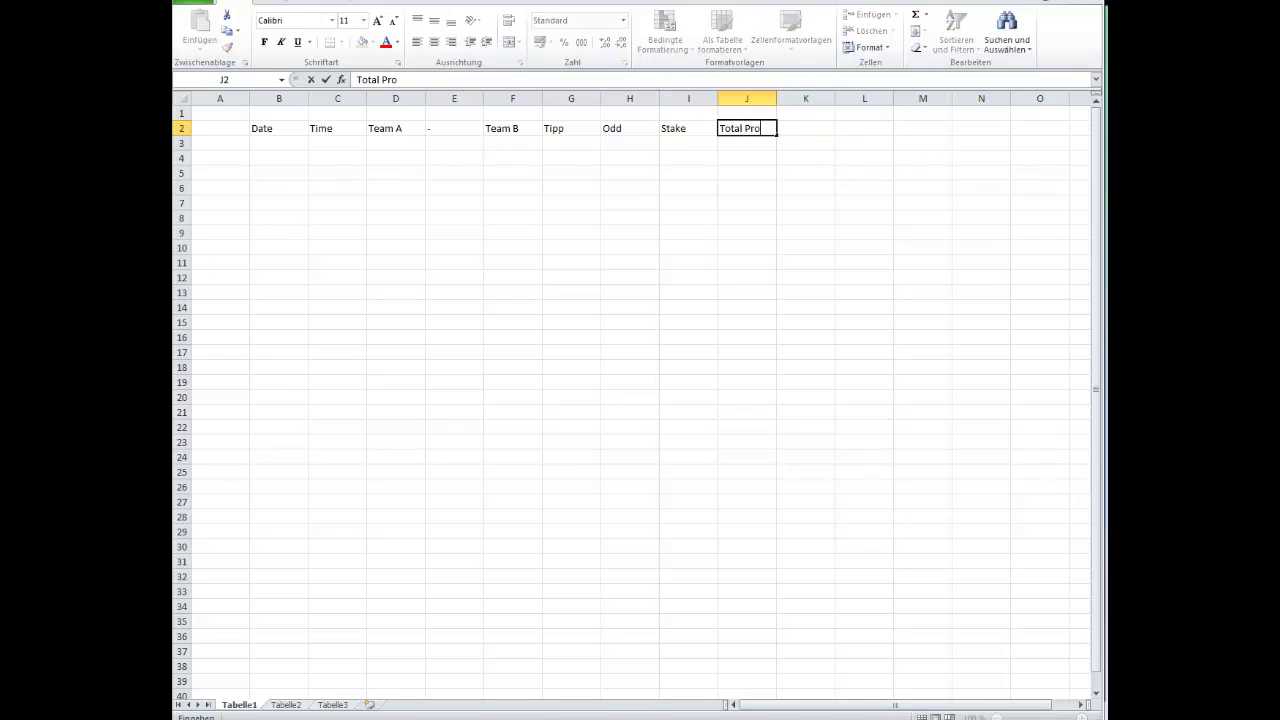
text(fit)
key(Tab)
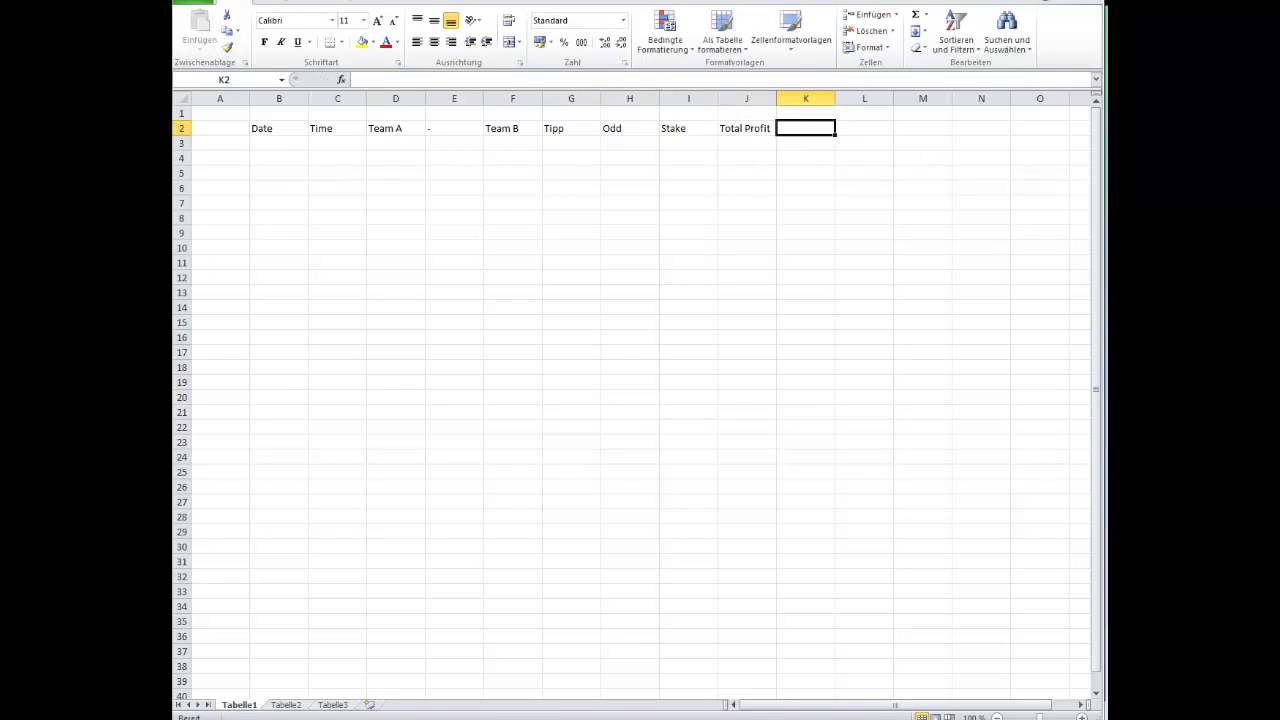
text(Net Profit)
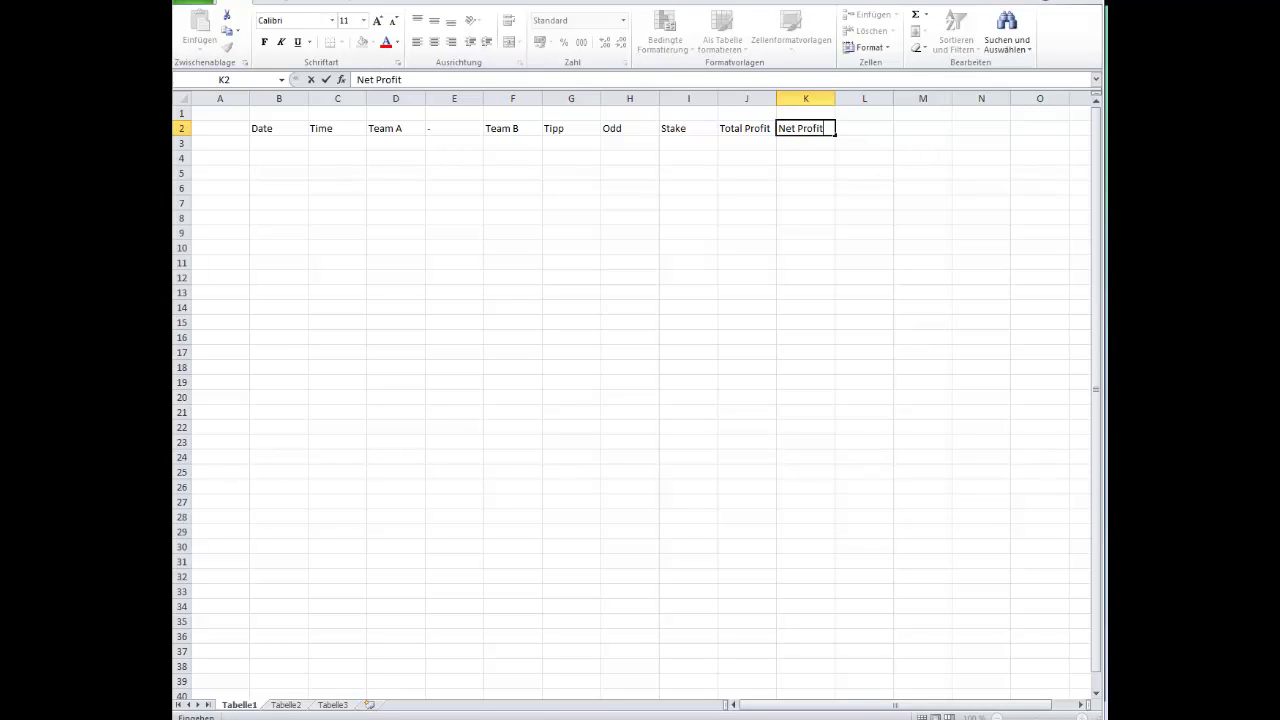
key(Tab)
text(to)
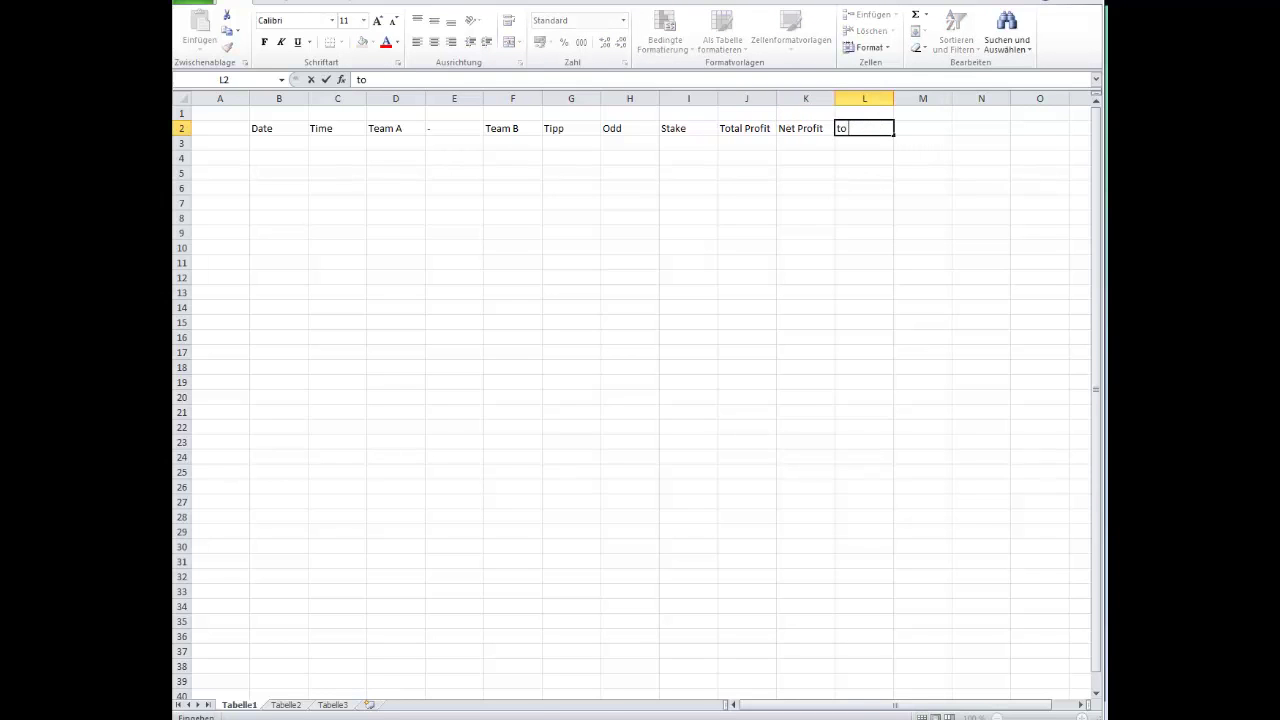
text( recover)
key(Return)
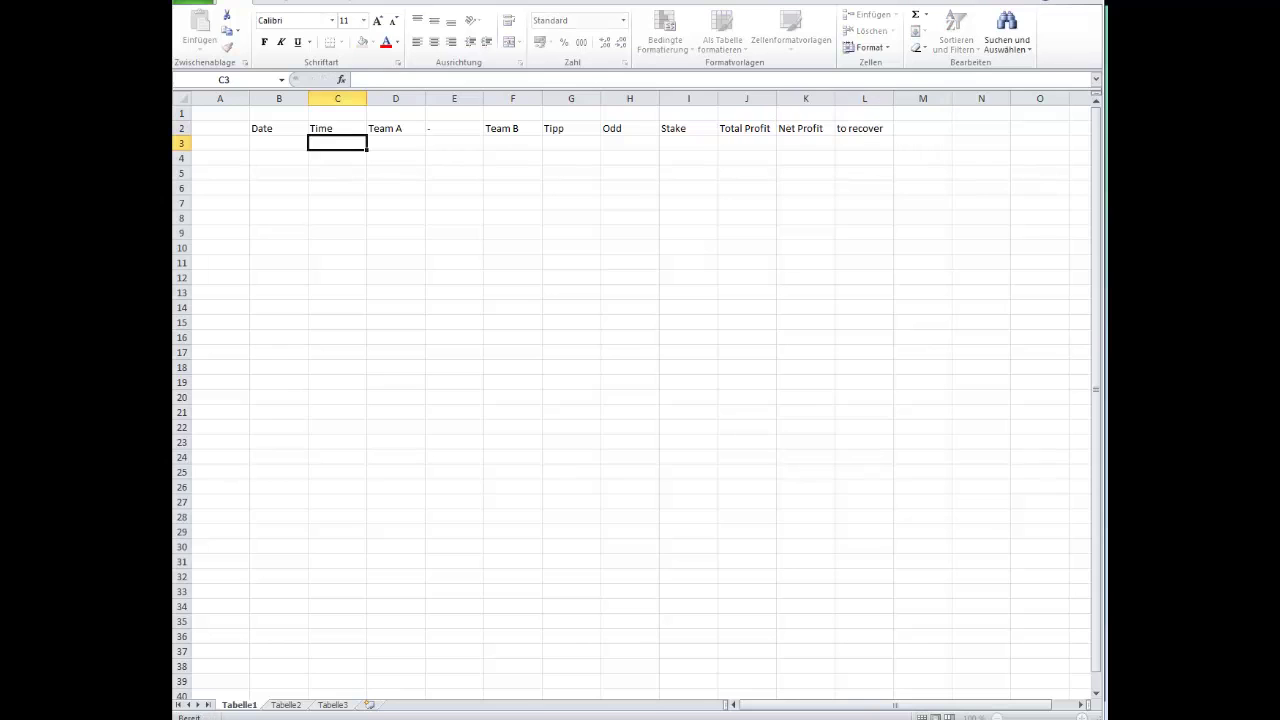
Start row 3 with the label "1. Game" in A3, the date 20.12.2014 and the time 18:30
click(220, 143)
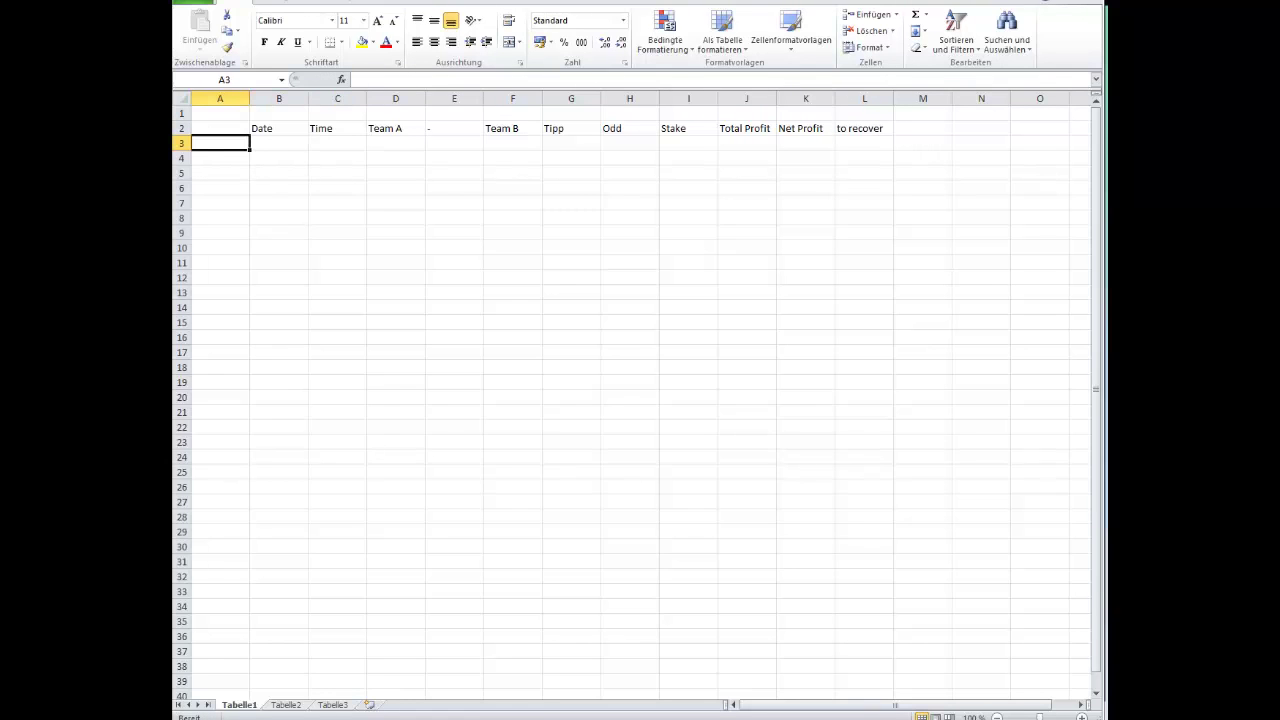
text(1. Game)
key(Tab)
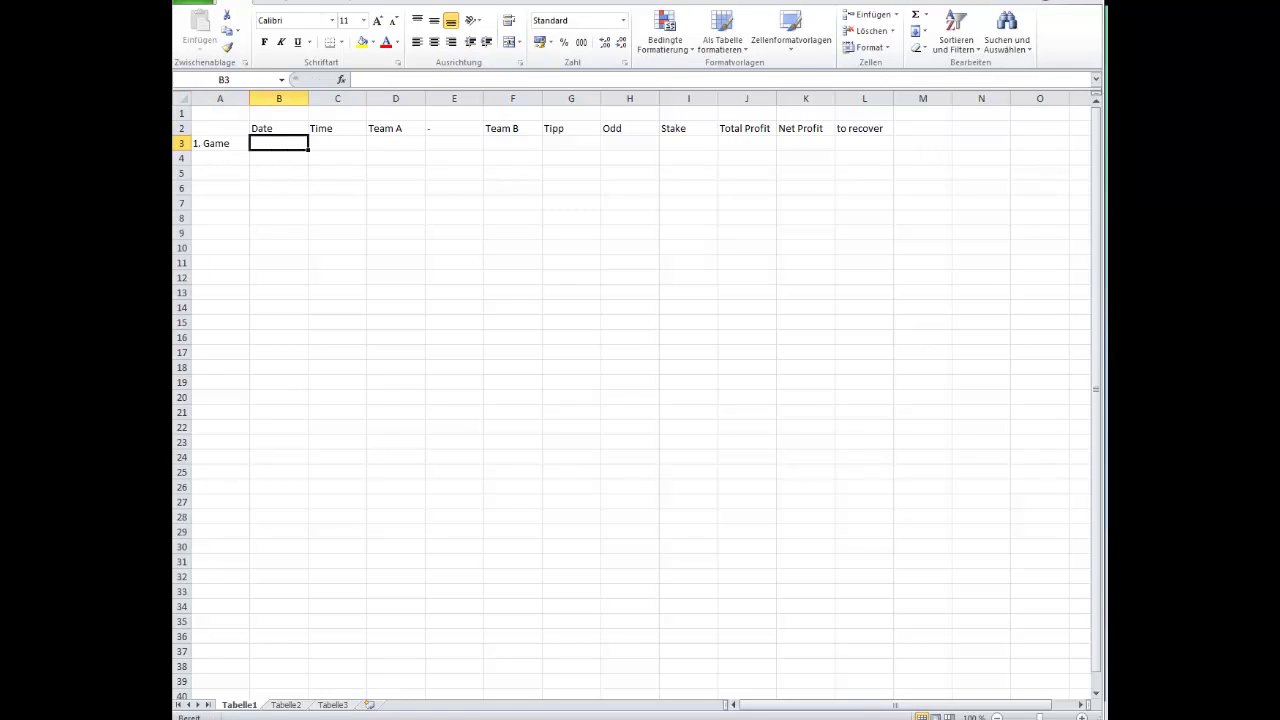
text(20.12.)
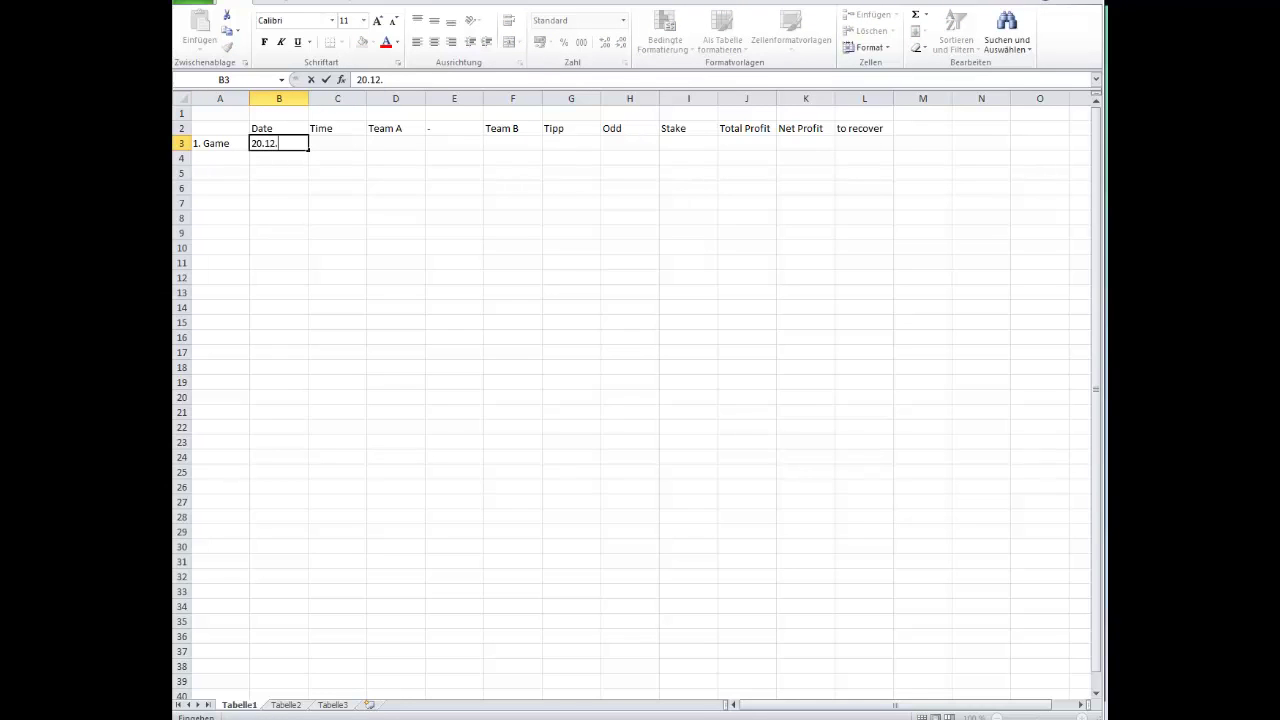
text(2014)
key(Tab)
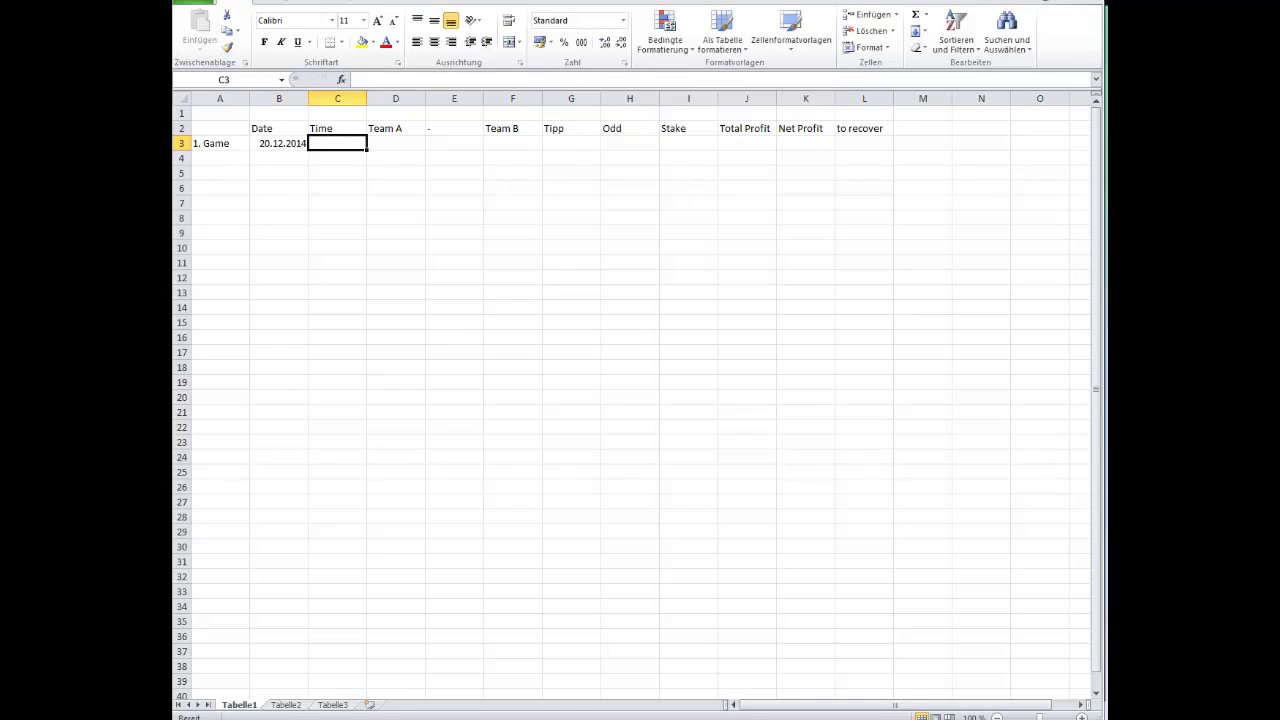
text(18:30)
key(Tab)
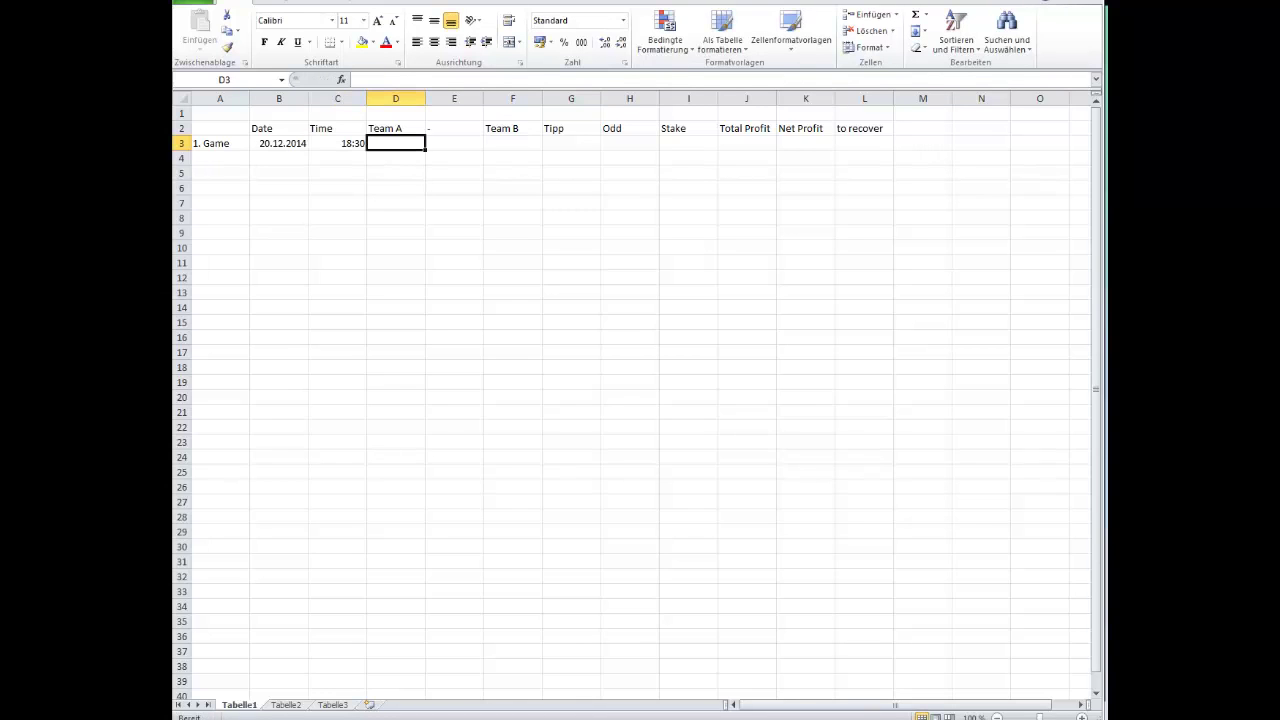
Enter the first game's pairing in D3 to F3: "VFL Wolfsburg", "-" and "1. Fc Köln"
text(FC)
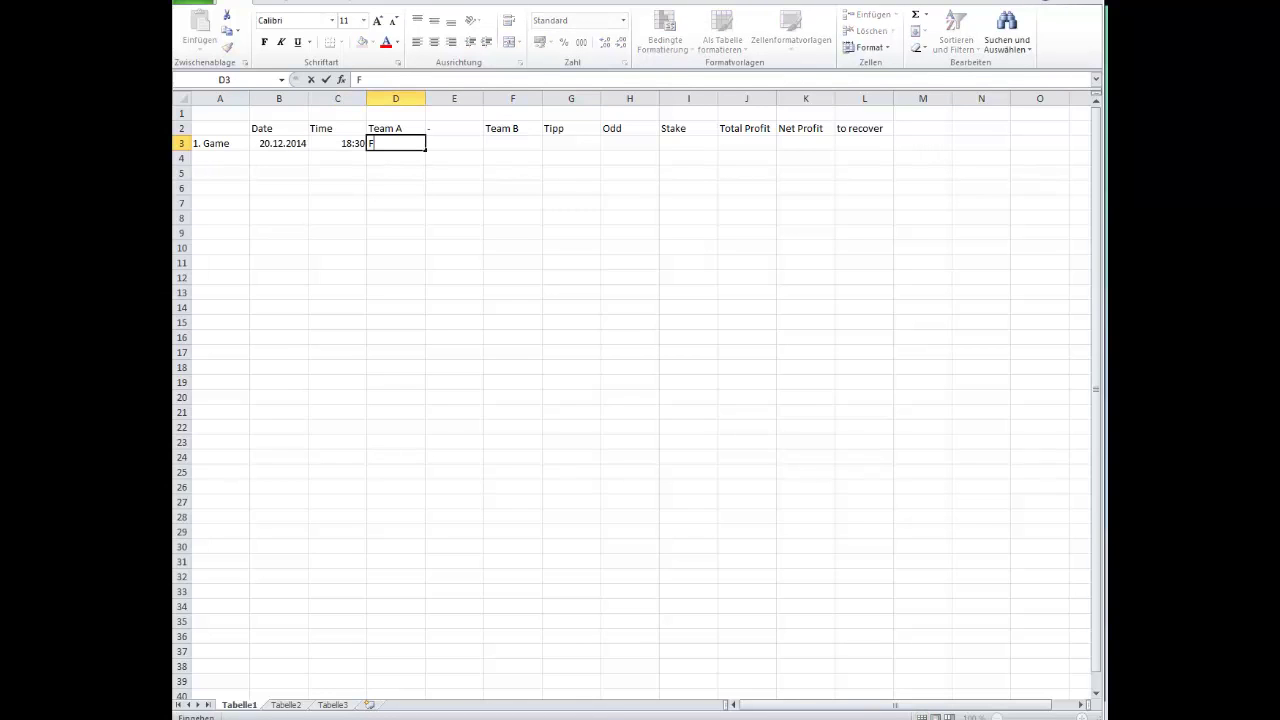
key(BackSpace)
key(BackSpace)
text(VFL Wolfsburg)
key(Tab)
key(Tab)
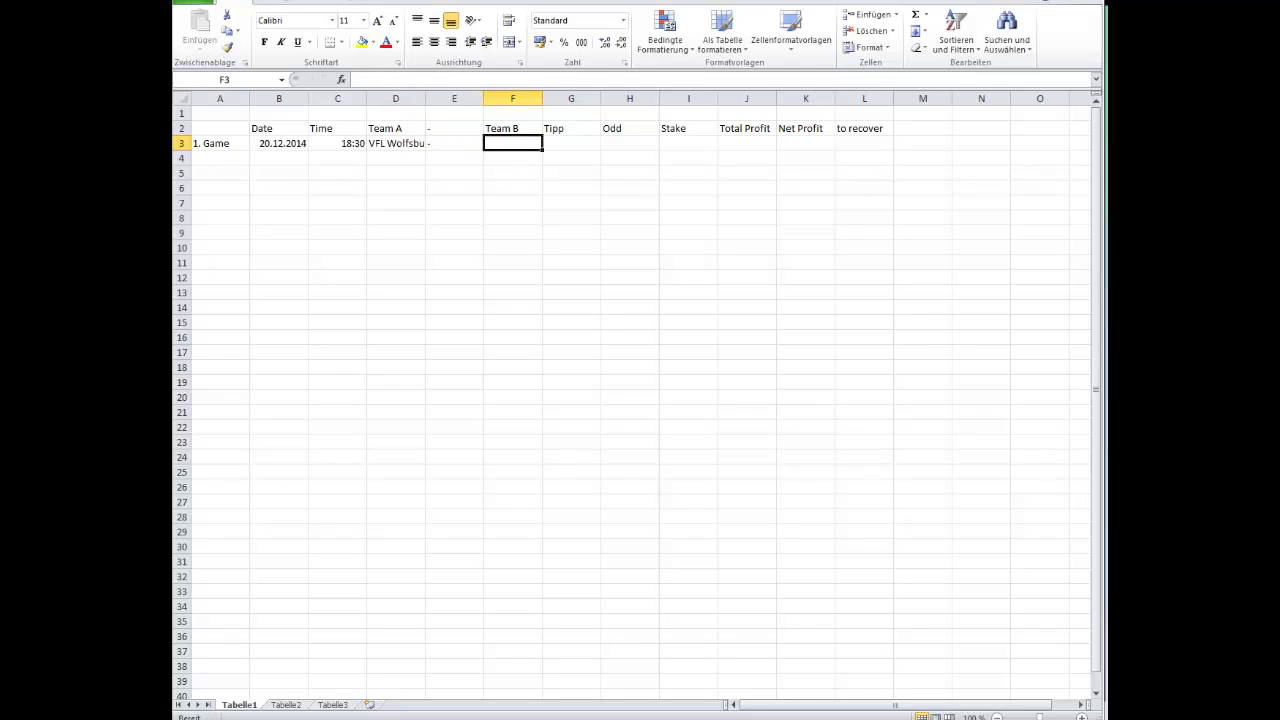
text(1. Fc Kl)
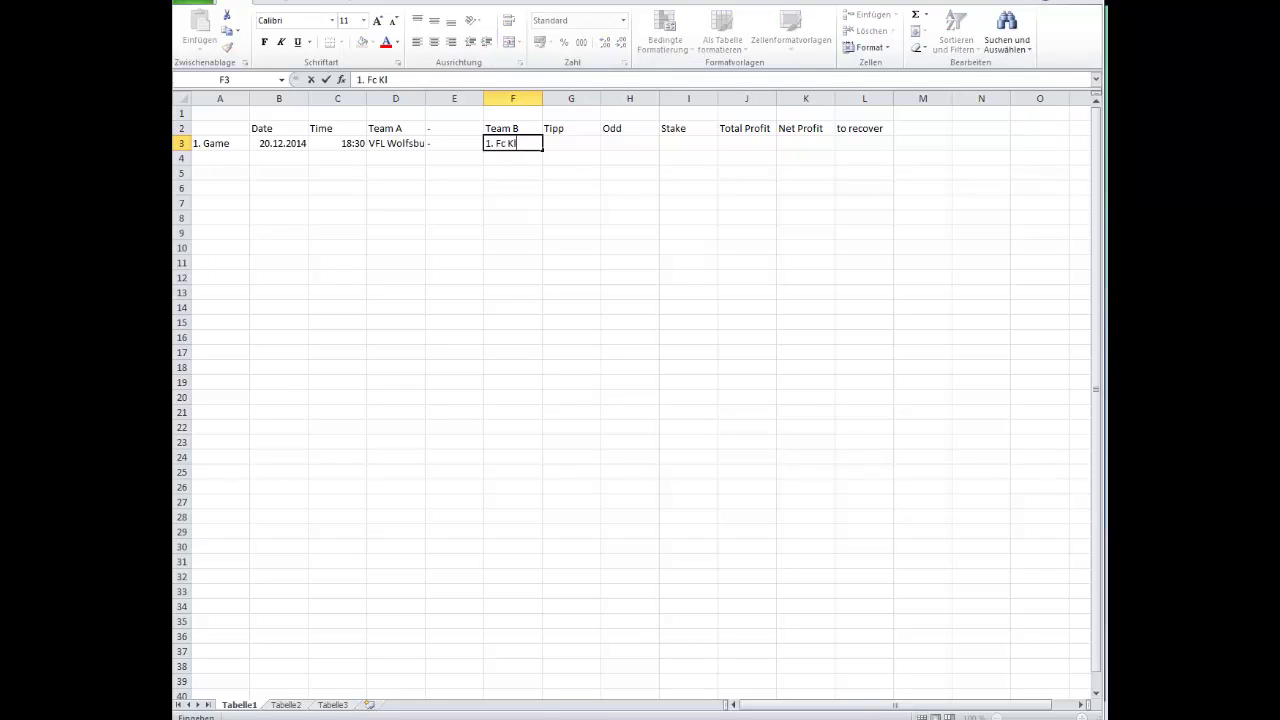
key(BackSpace)
text(öln)
key(Tab)
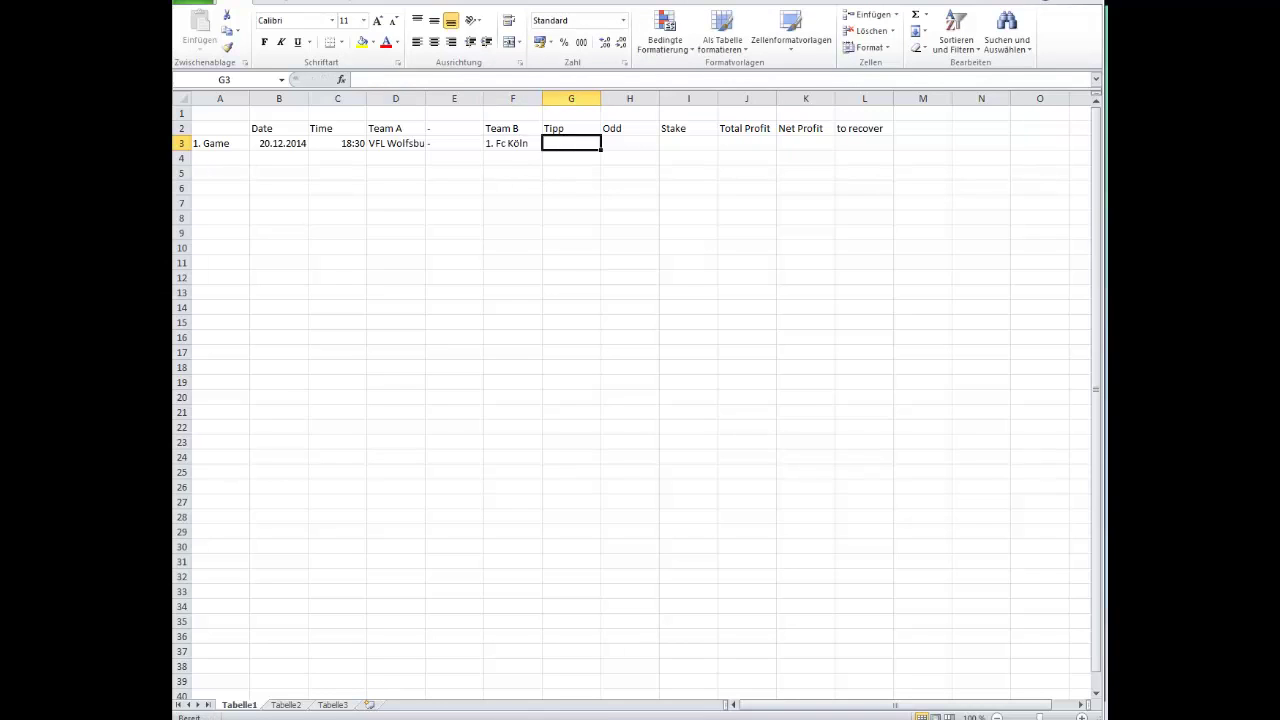
Enter the first game's tip "DC x/2" in G3 and its odd 2,6 in H3
text(C)
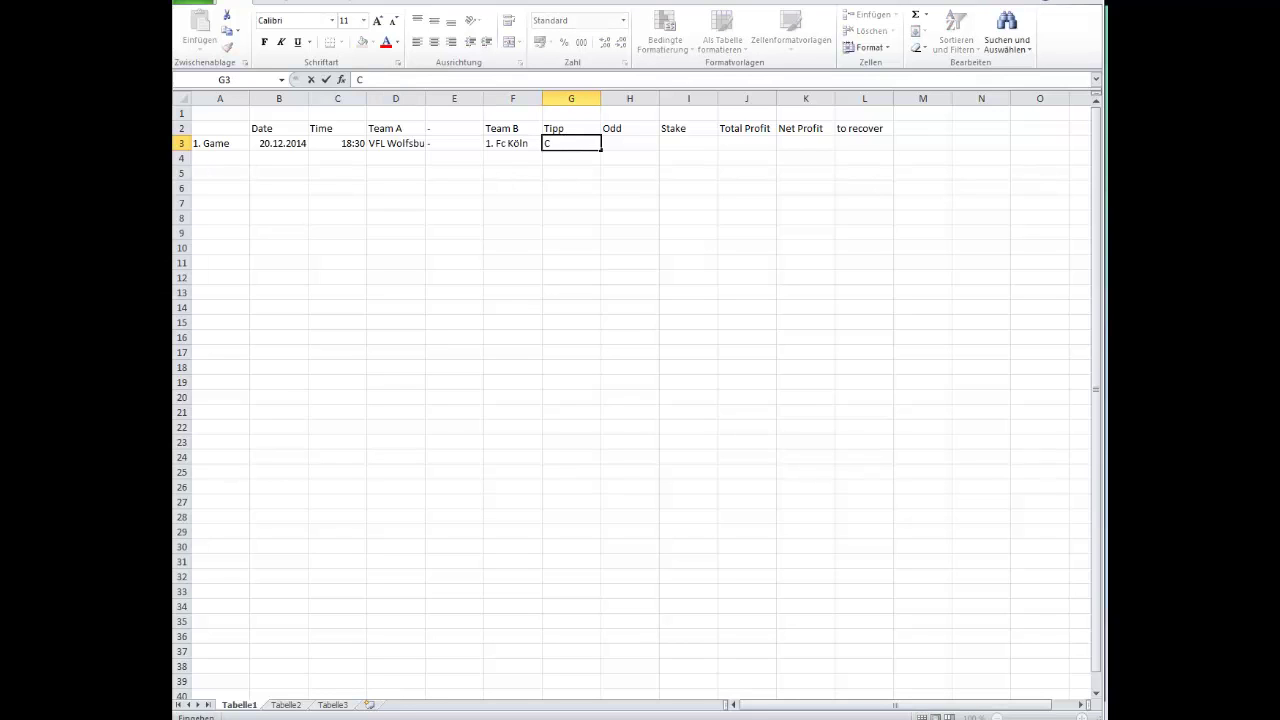
key(BackSpace)
text(DC x/2)
key(Tab)
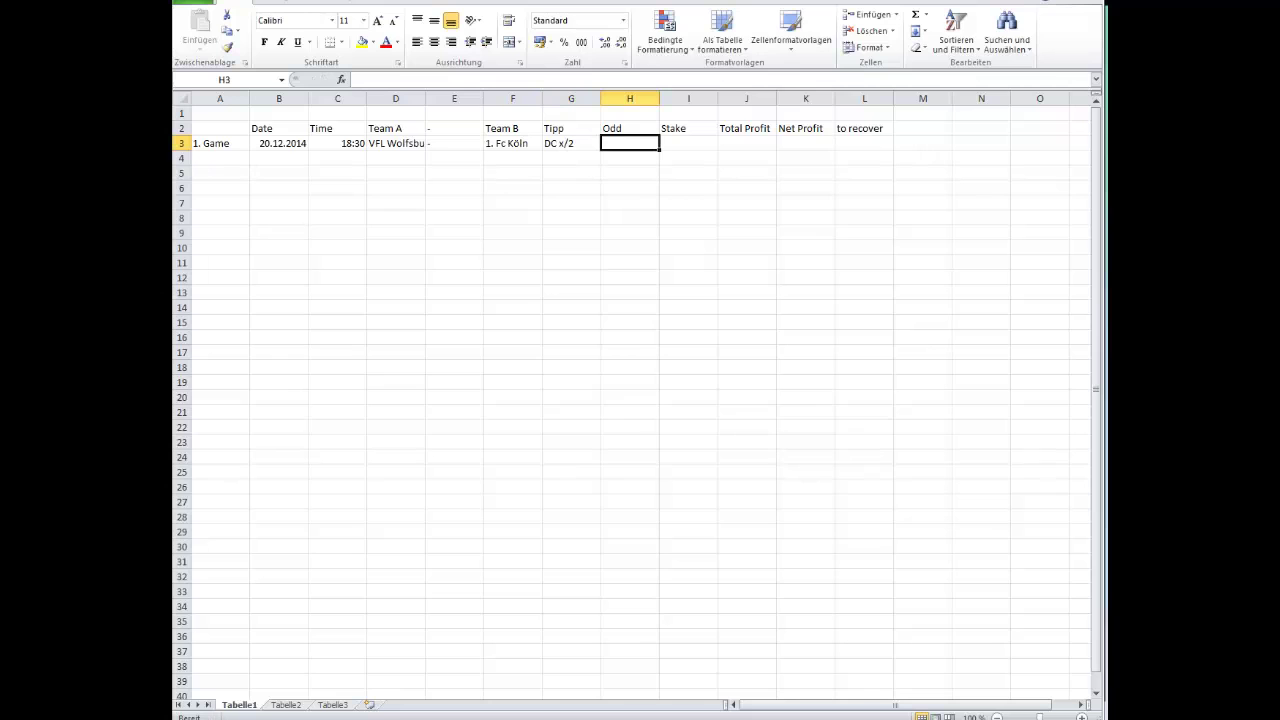
text(2,6)
key(Tab)
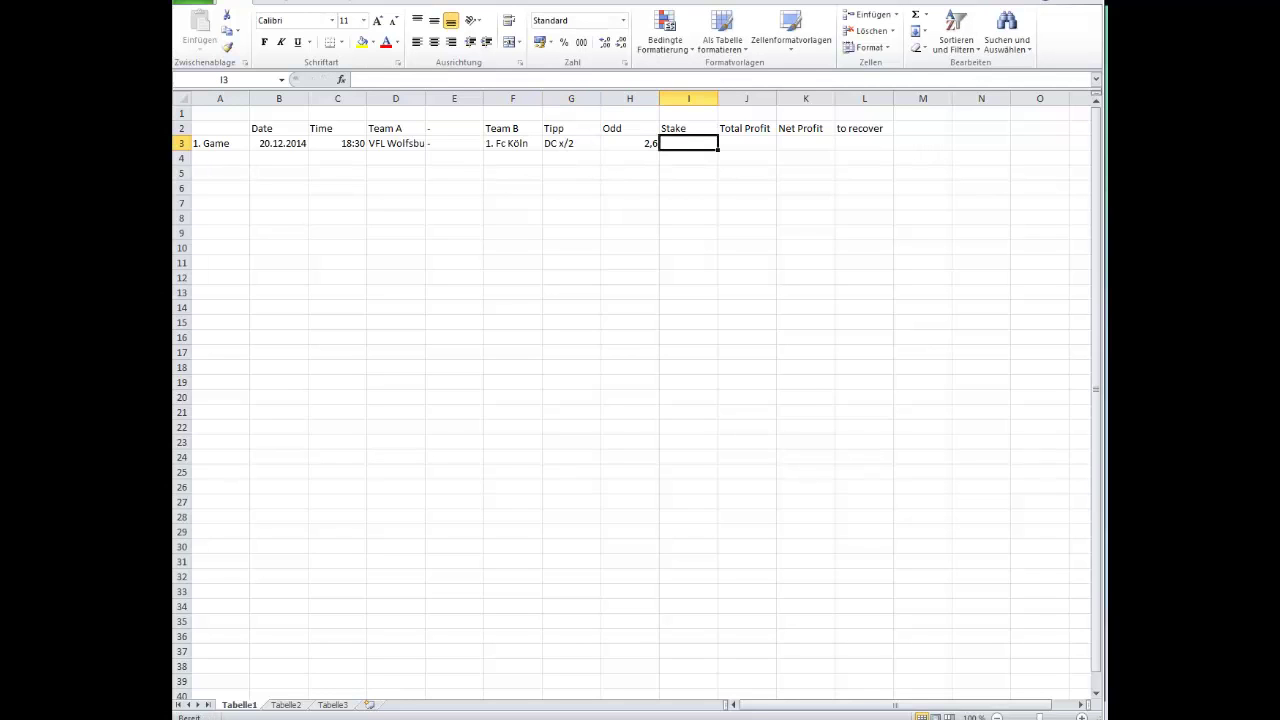
Start row 4 with the label "2. Game" in A4, the date 21.12.2014 and the time 12:00
key(Down)
key(Left)
key(Left)
key(Left)
key(Left)
key(Left)
key(Left)
key(Left)
key(Left)
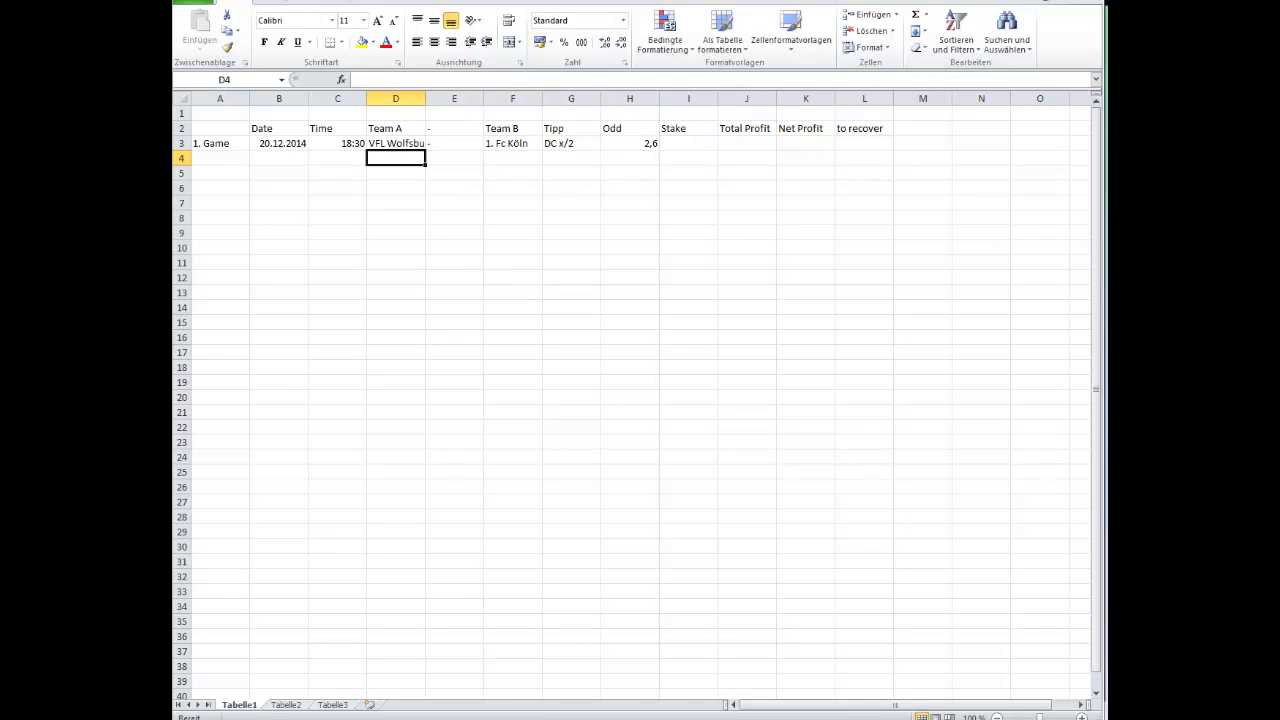
text(2. Game)
key(Tab)
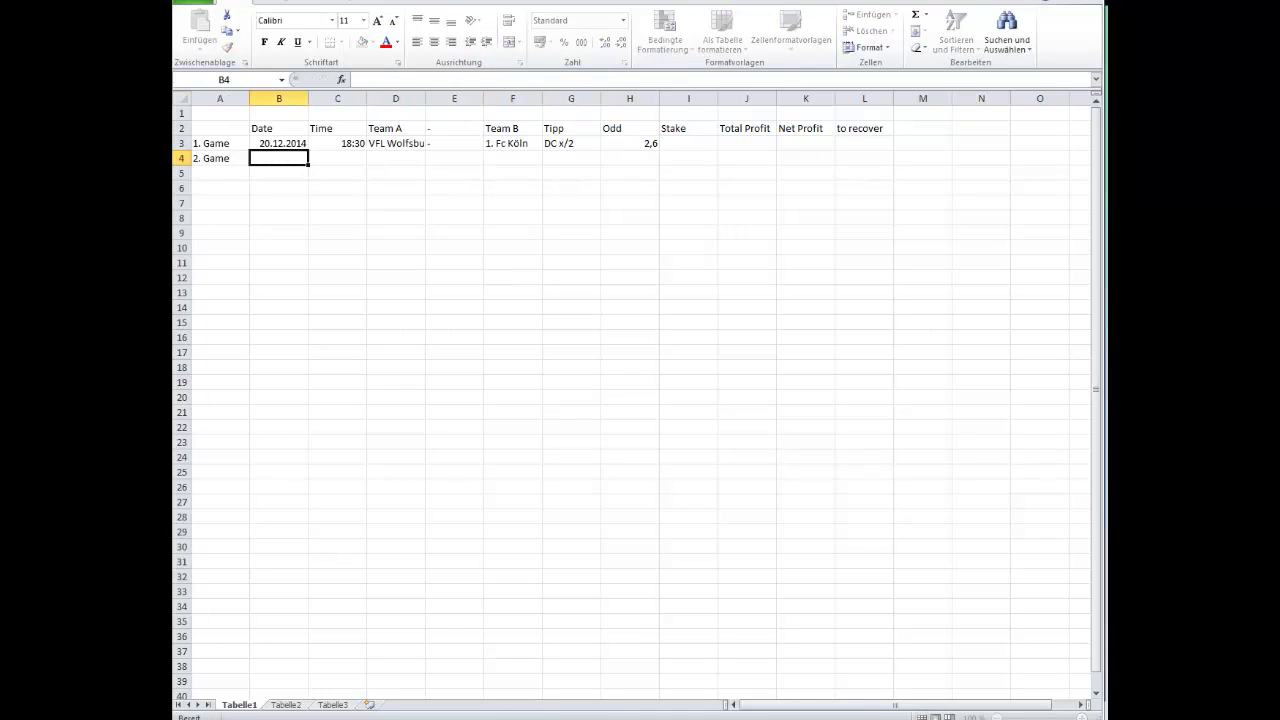
text(21.12.2014)
key(Tab)
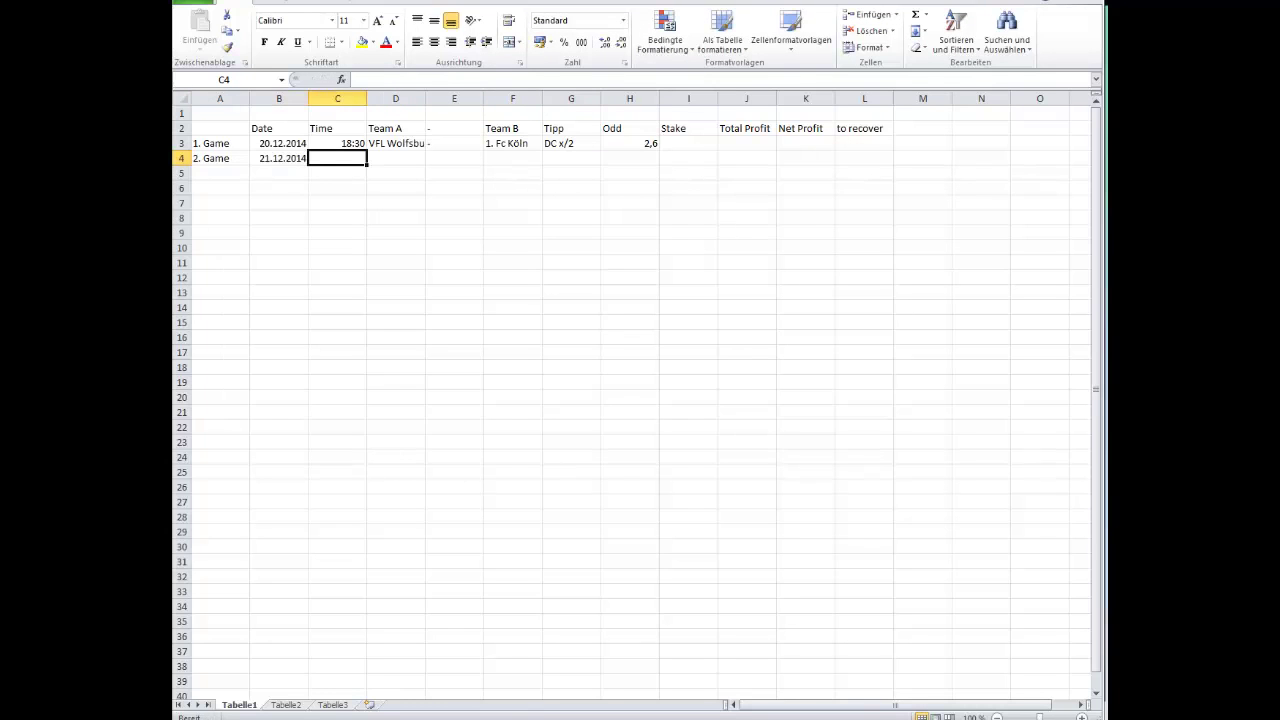
text(12:00)
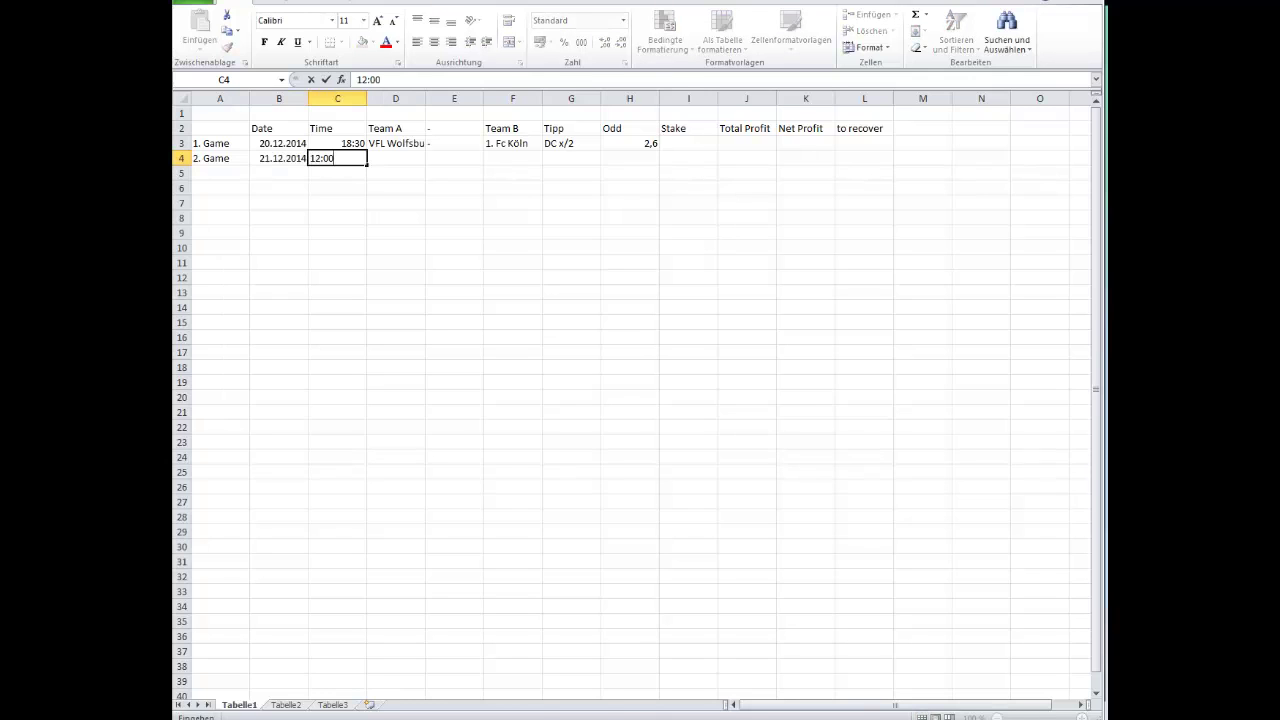
key(Tab)
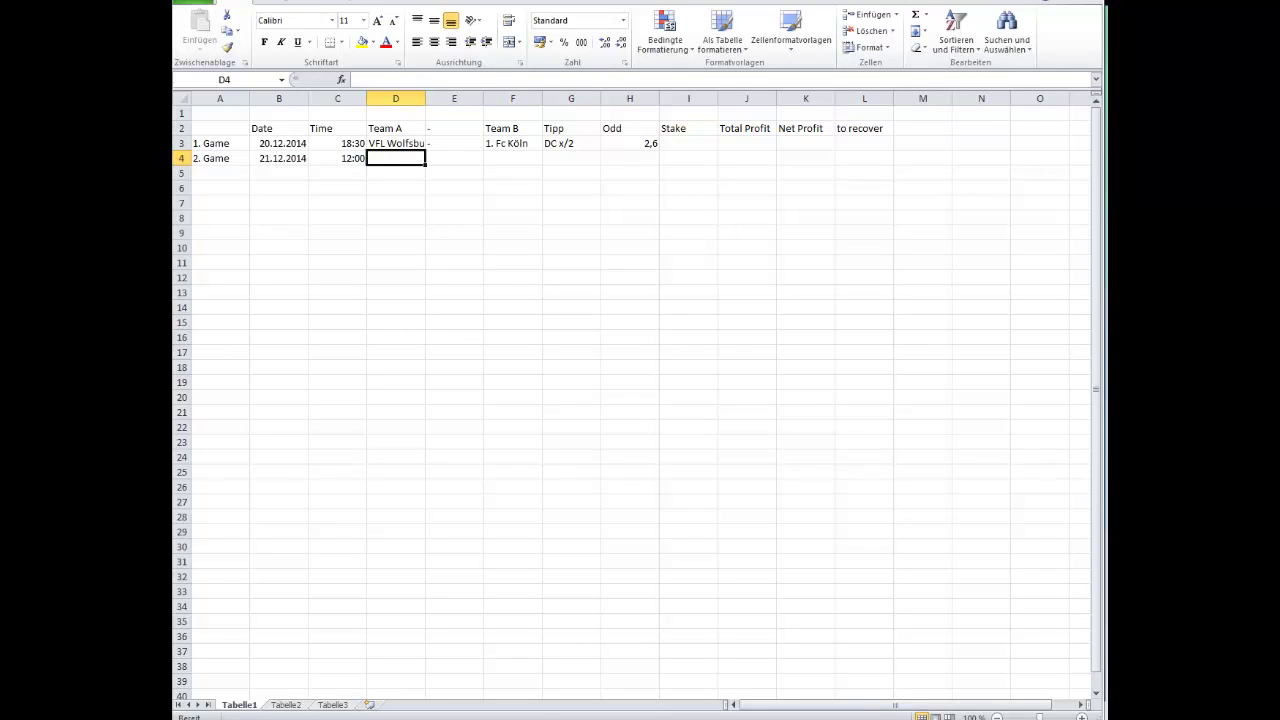
Enter the second game's pairing in D4 to F4: "FC Villareal", "-" and "Dep. La Coruna"
text(FC Villar)
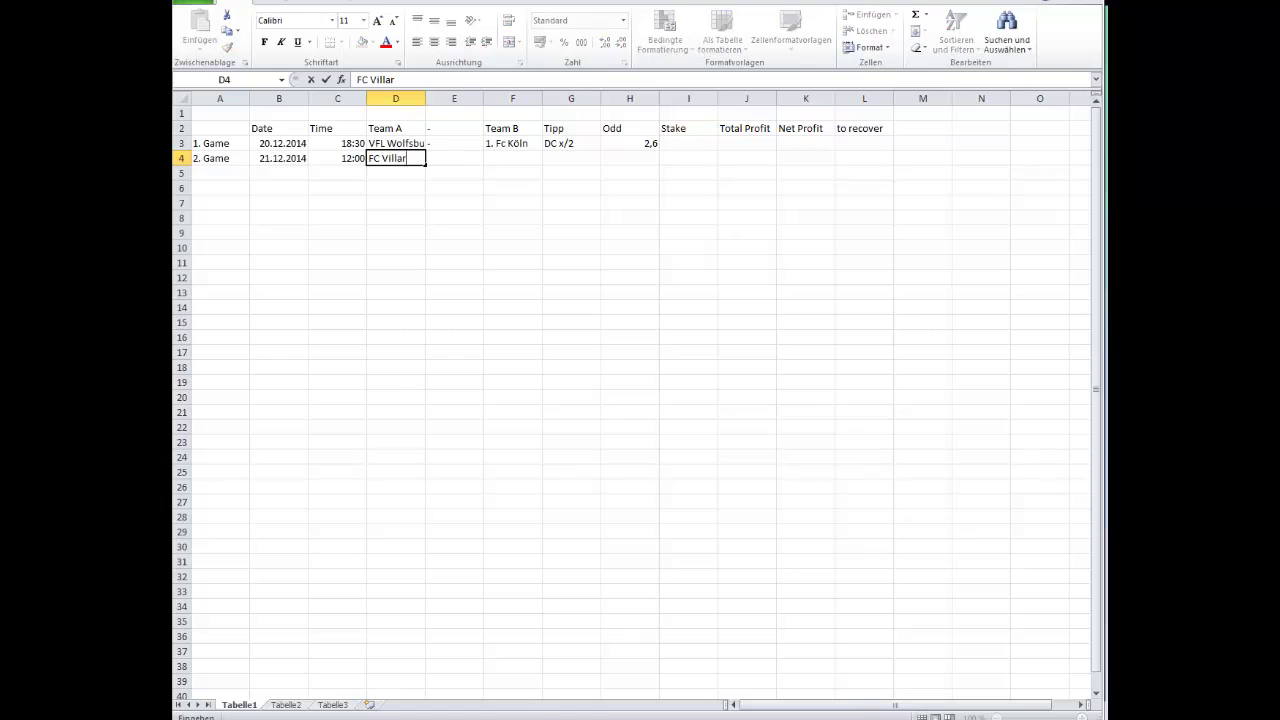
text(eal)
key(Tab)
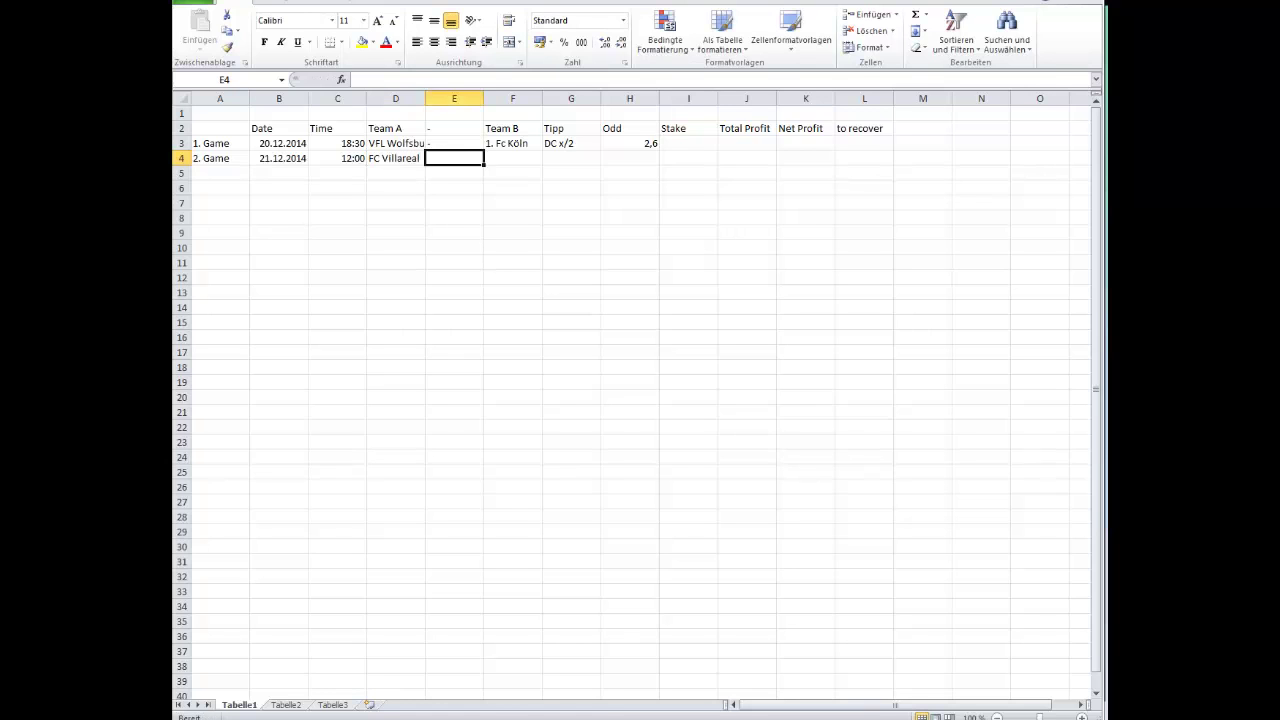
text(-)
key(Tab)
text(Dep)
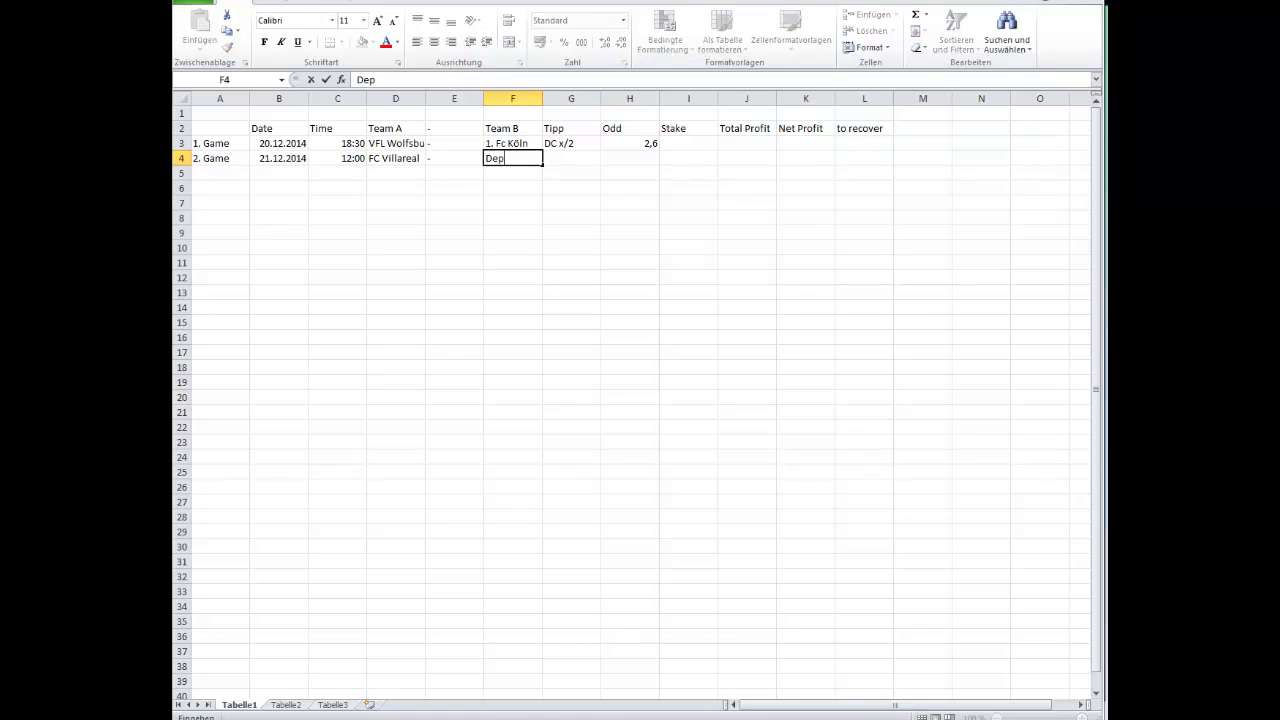
text(. La Coruna)
key(Tab)
Enter the second game's tip "under 1,5 Goals" in G4 and its odd 3,8 in H4
text(u)
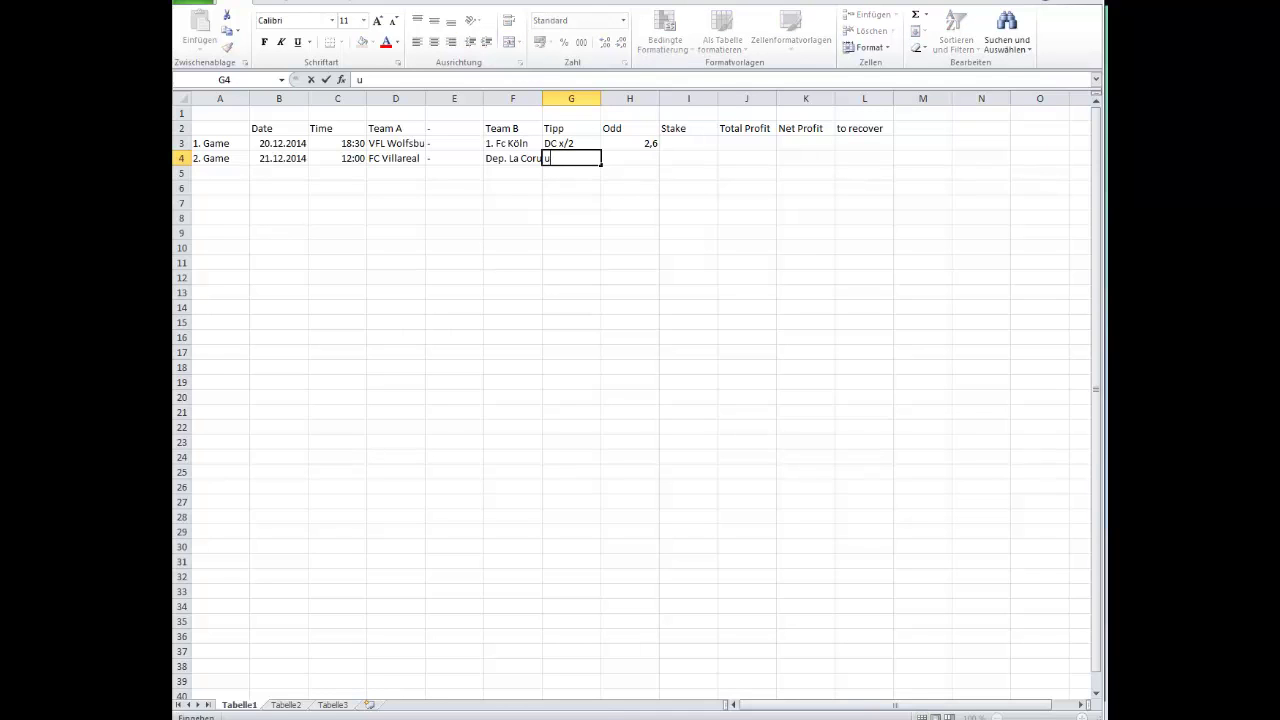
text(nder 1,5 Goals)
key(Tab)
text(3,8)
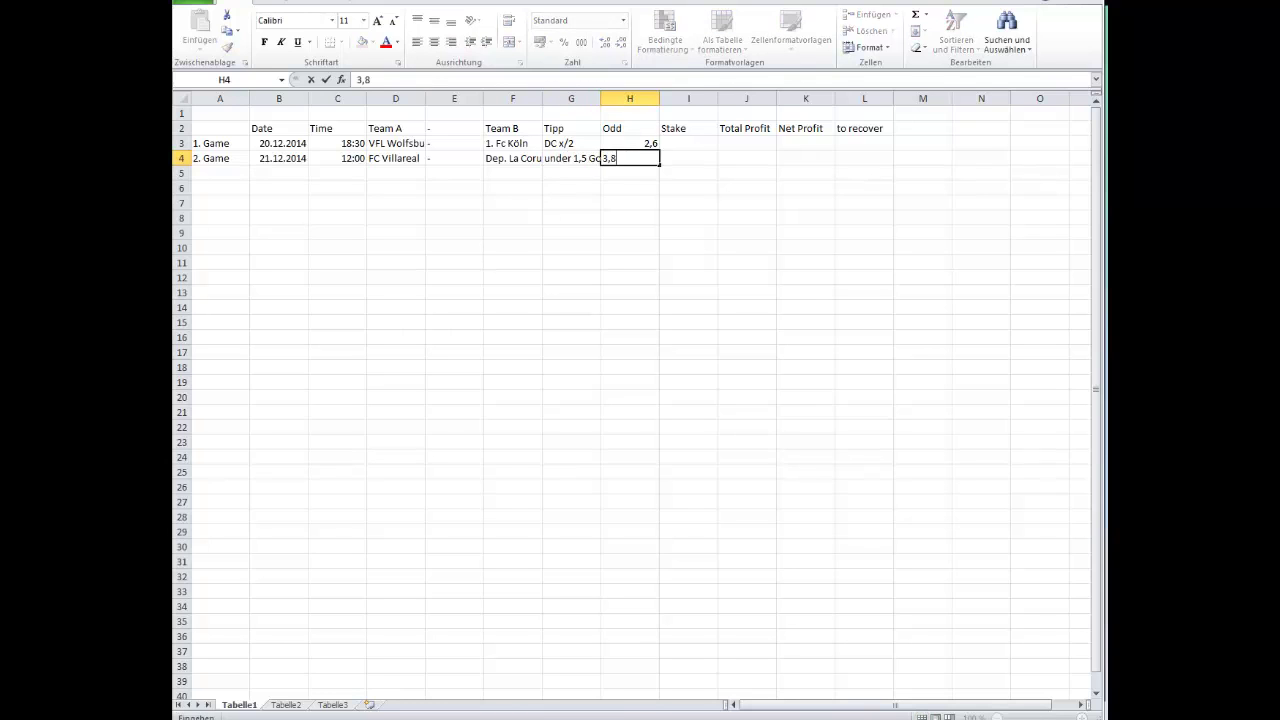
key(Return)
Start row 5 with the label "3. Game" in A5, the date 21.12.2014 and the time 14:30
text(3. Game)
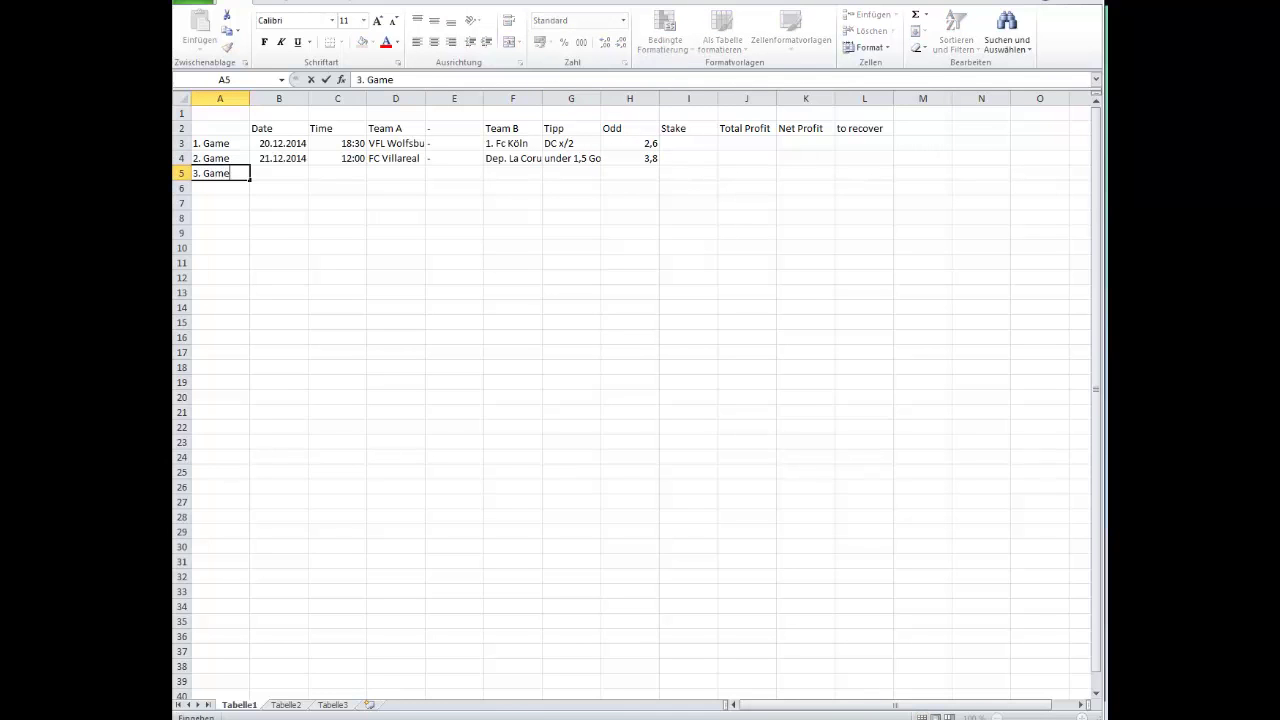
key(Tab)
text(21.12)
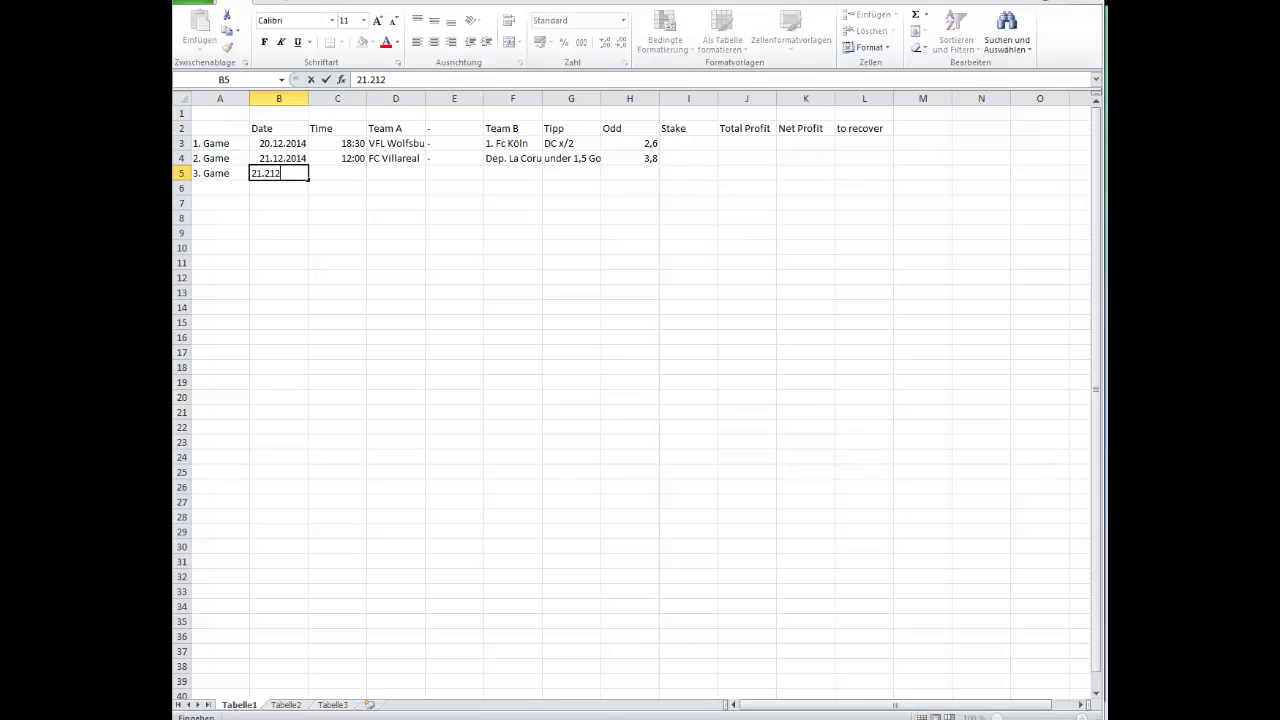
key(BackSpace)
key(BackSpace)
text(12.2014)
key(Tab)
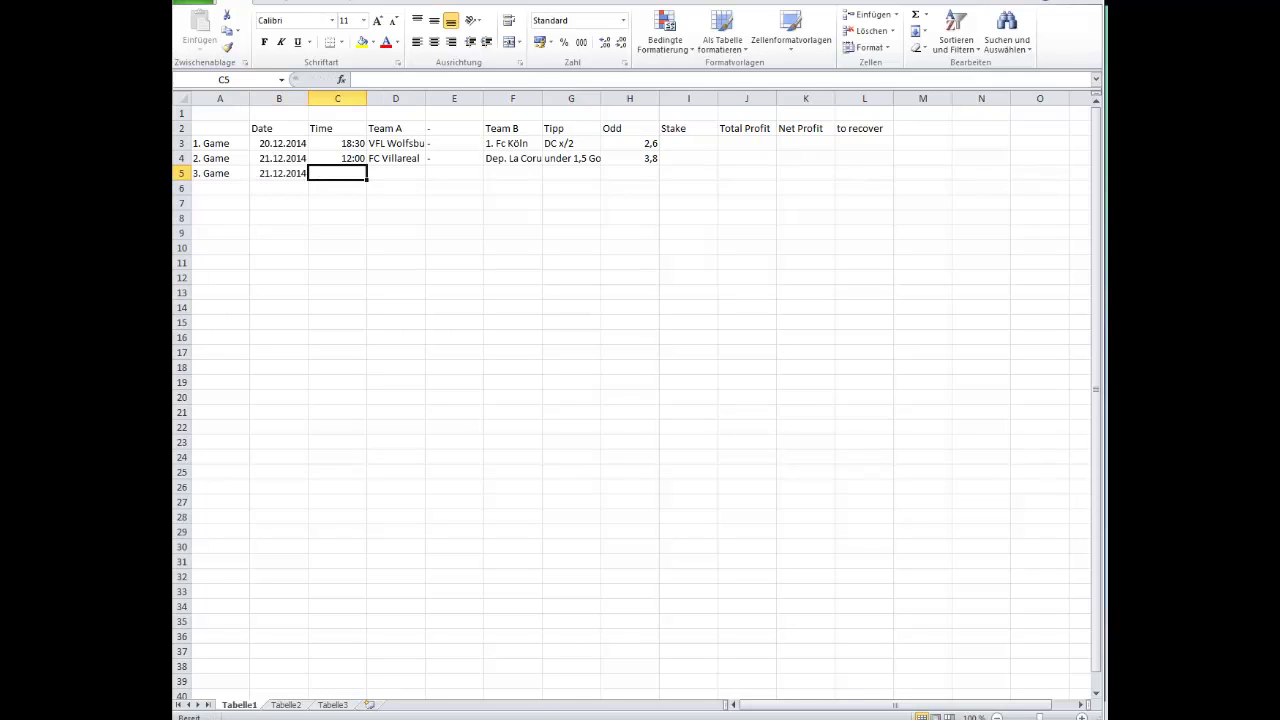
text(14:2)
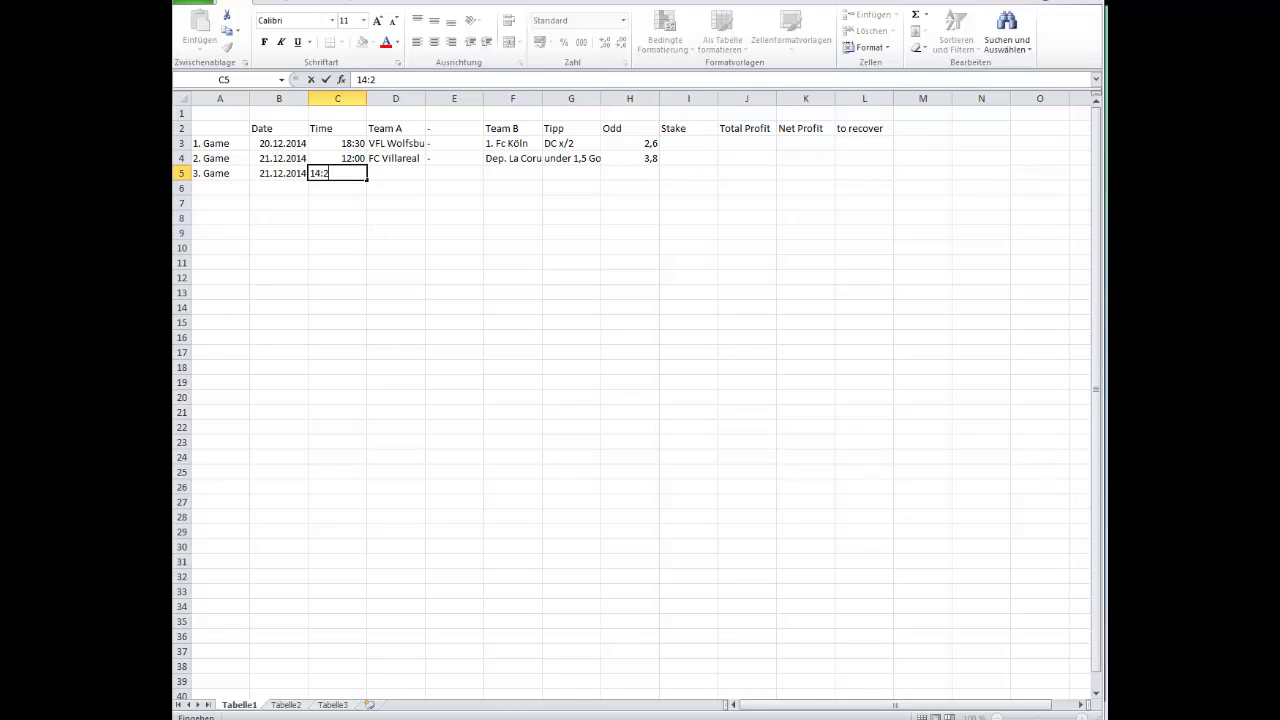
key(BackSpace)
text(30)
key(Tab)
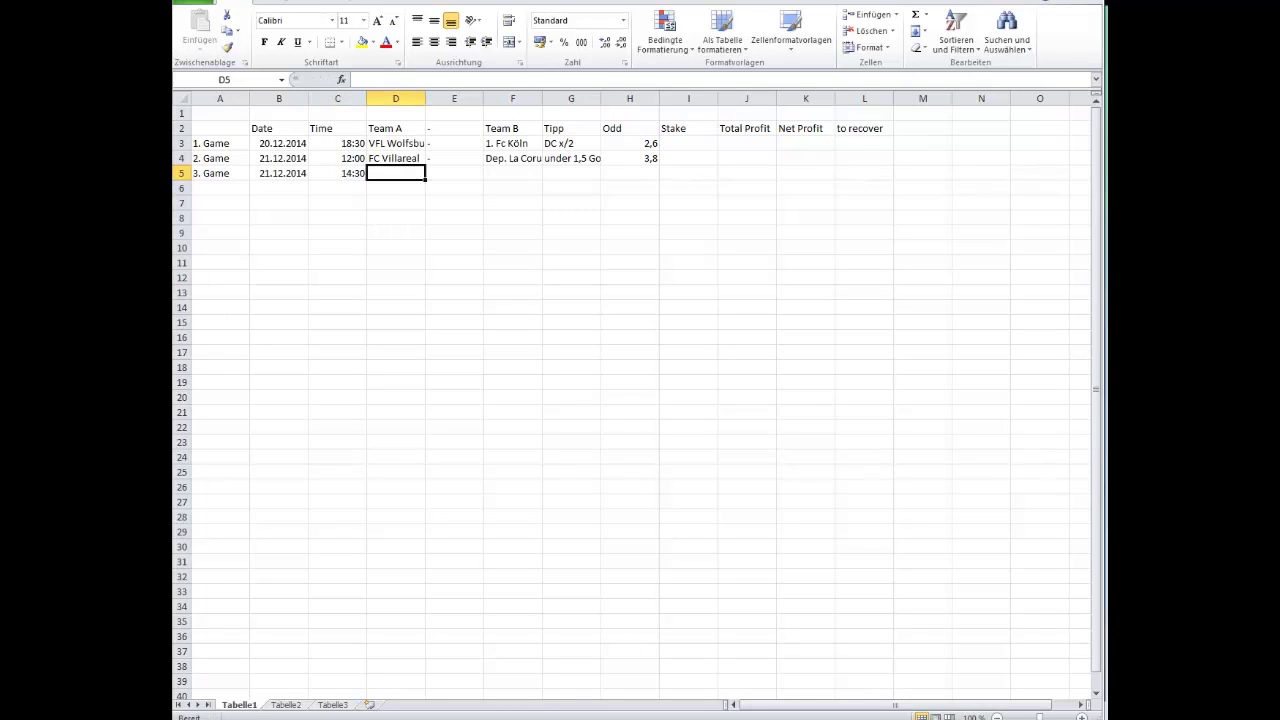
Enter the third game's pairing in D5 to F5: "SBV Excelscior", "-" and "Ajax Amsterdam"
text(S)
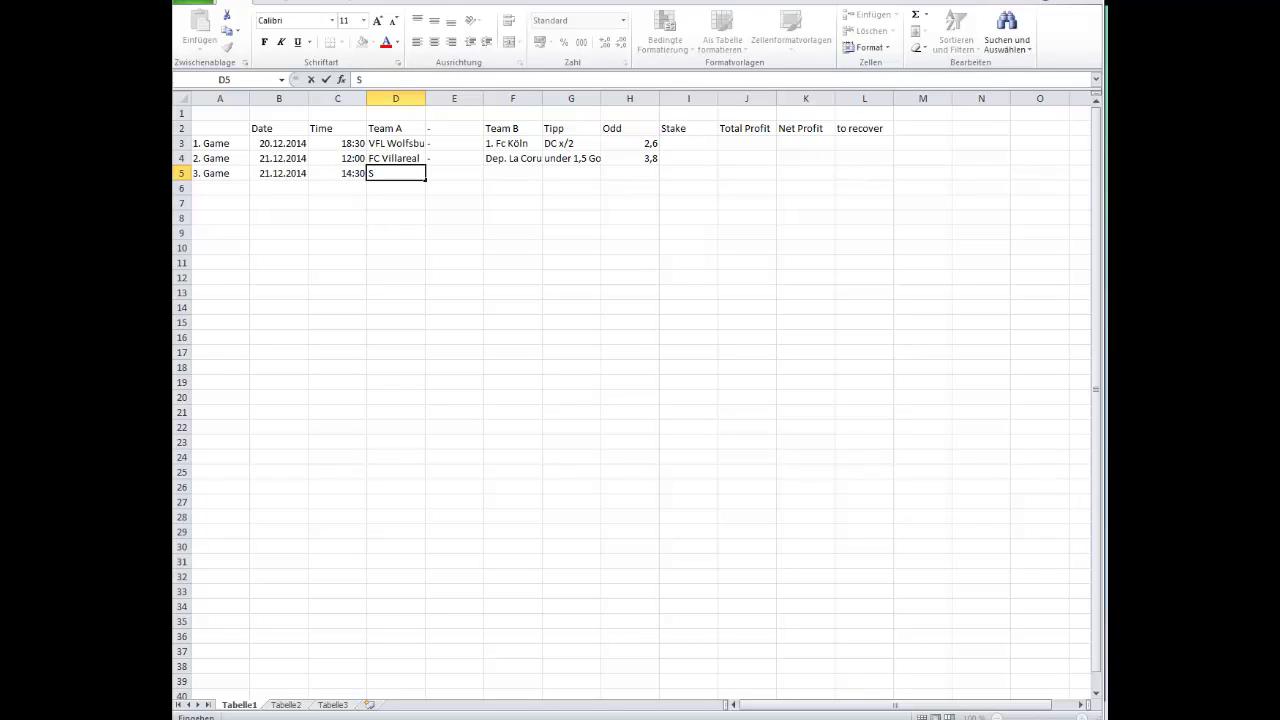
text(BV Excelsior)
key(Tab)
text(-)
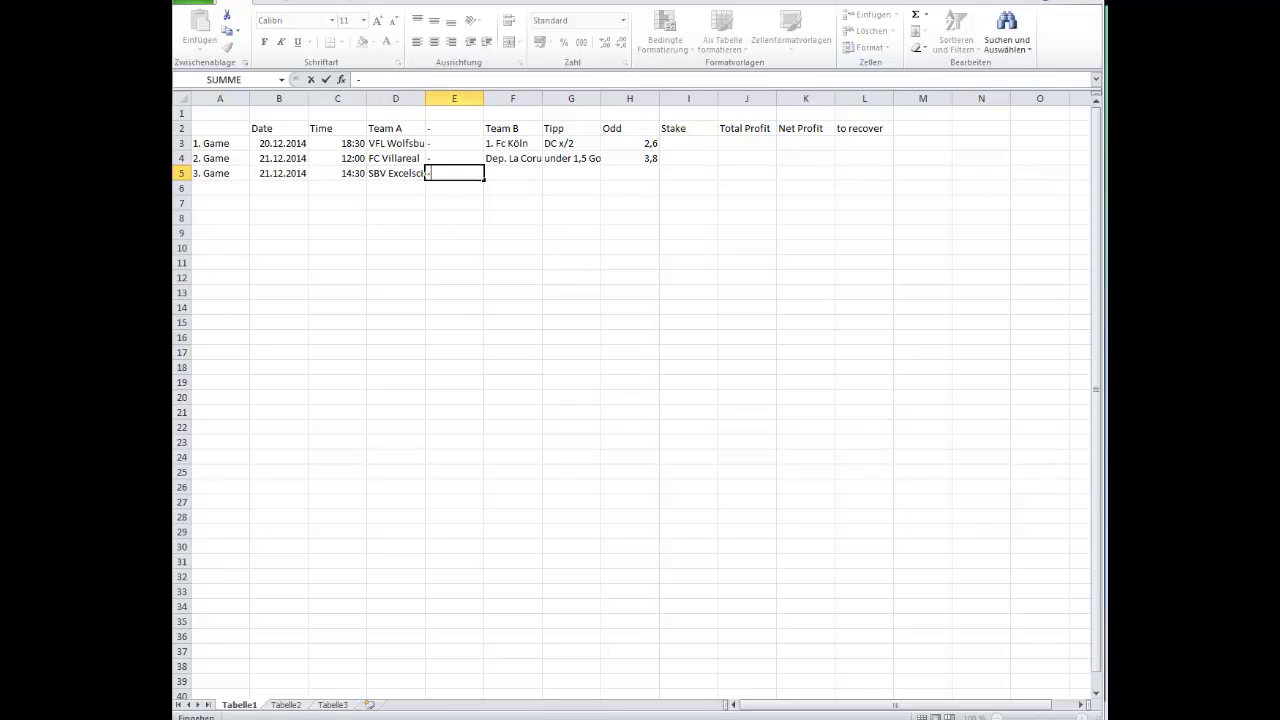
key(Tab)
text(Ajax)
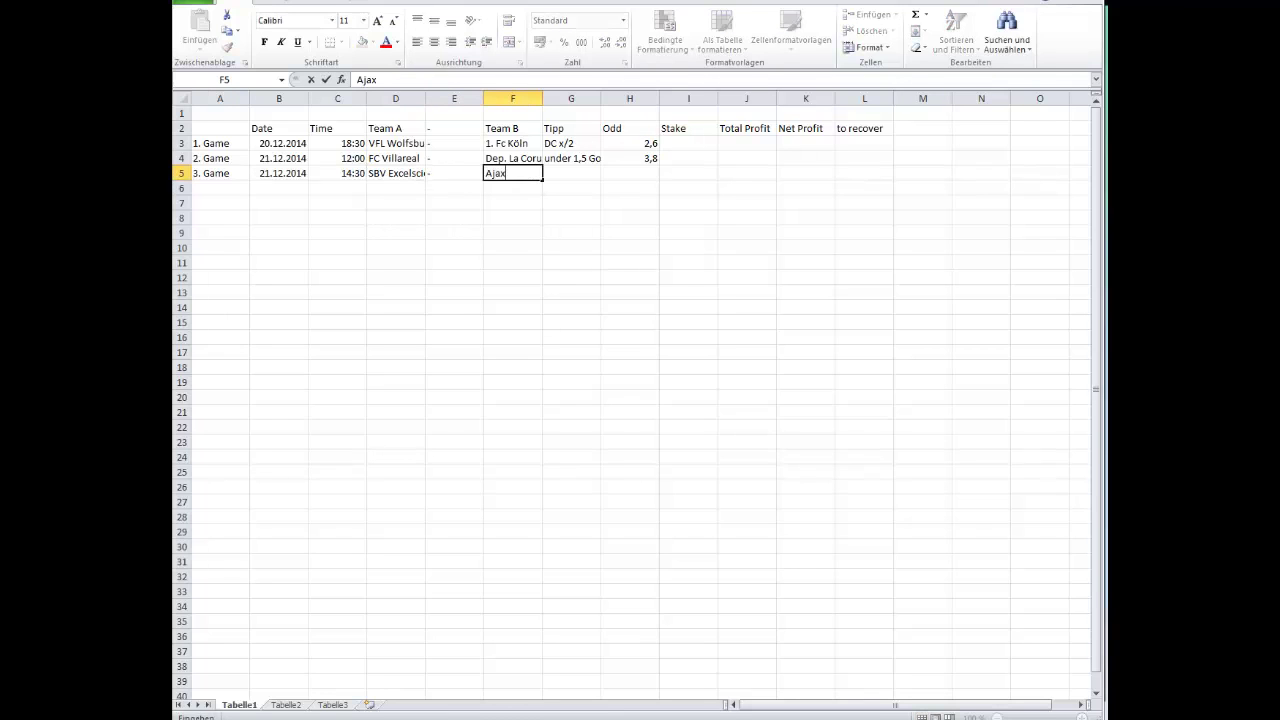
text( Amsterdam)
key(Tab)
Enter the third game's tip "under 2,5 Goals" in G5 and its odd 3 in H5
text(under )
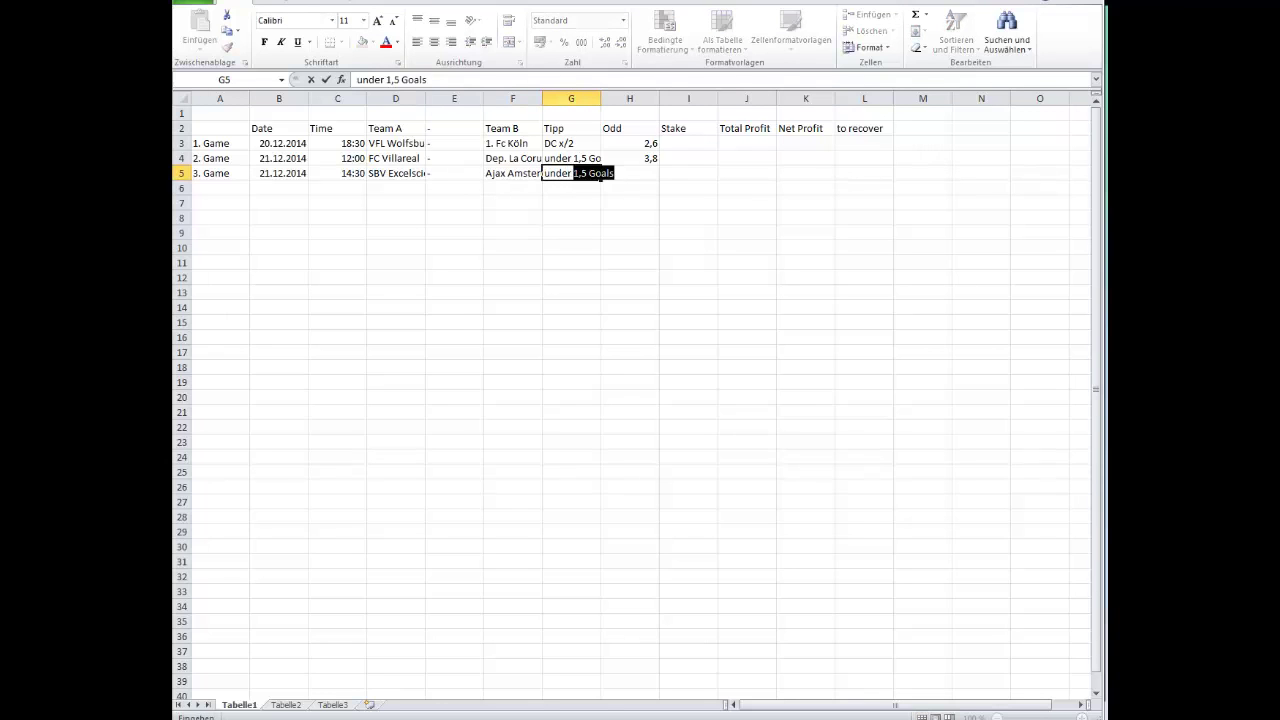
text(2,5 Goals)
key(Tab)
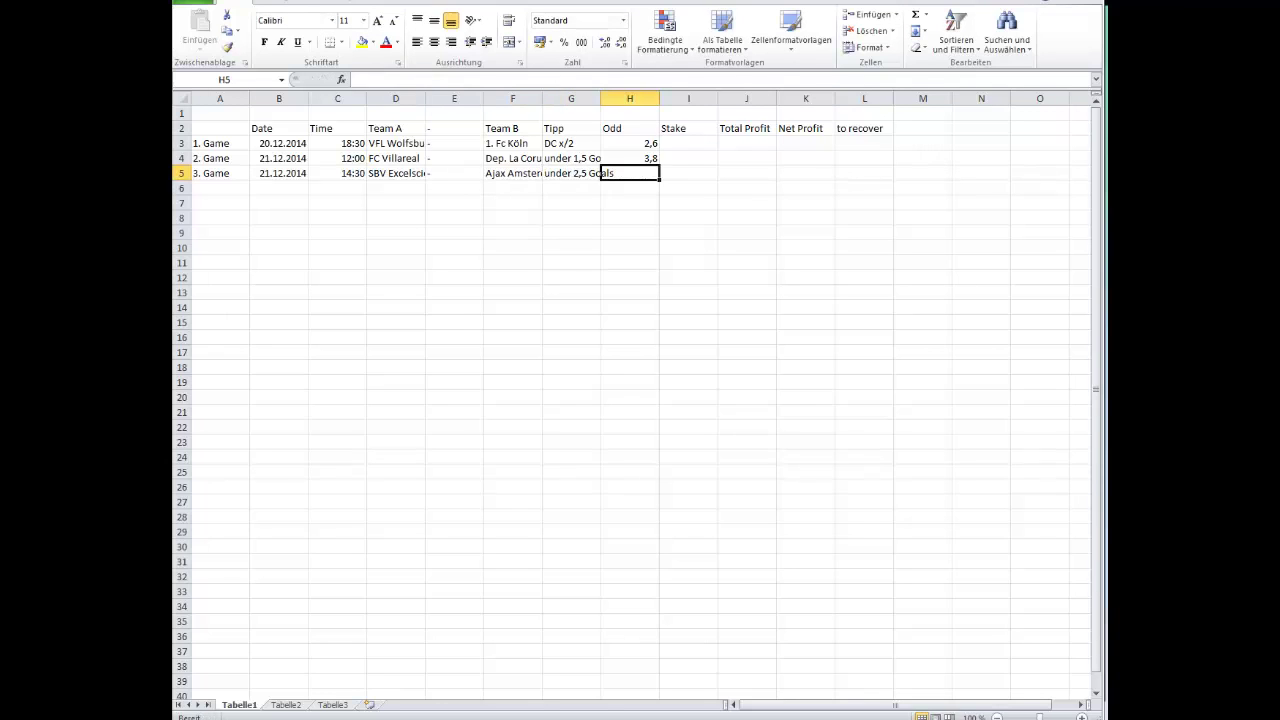
text(3)
key(Return)
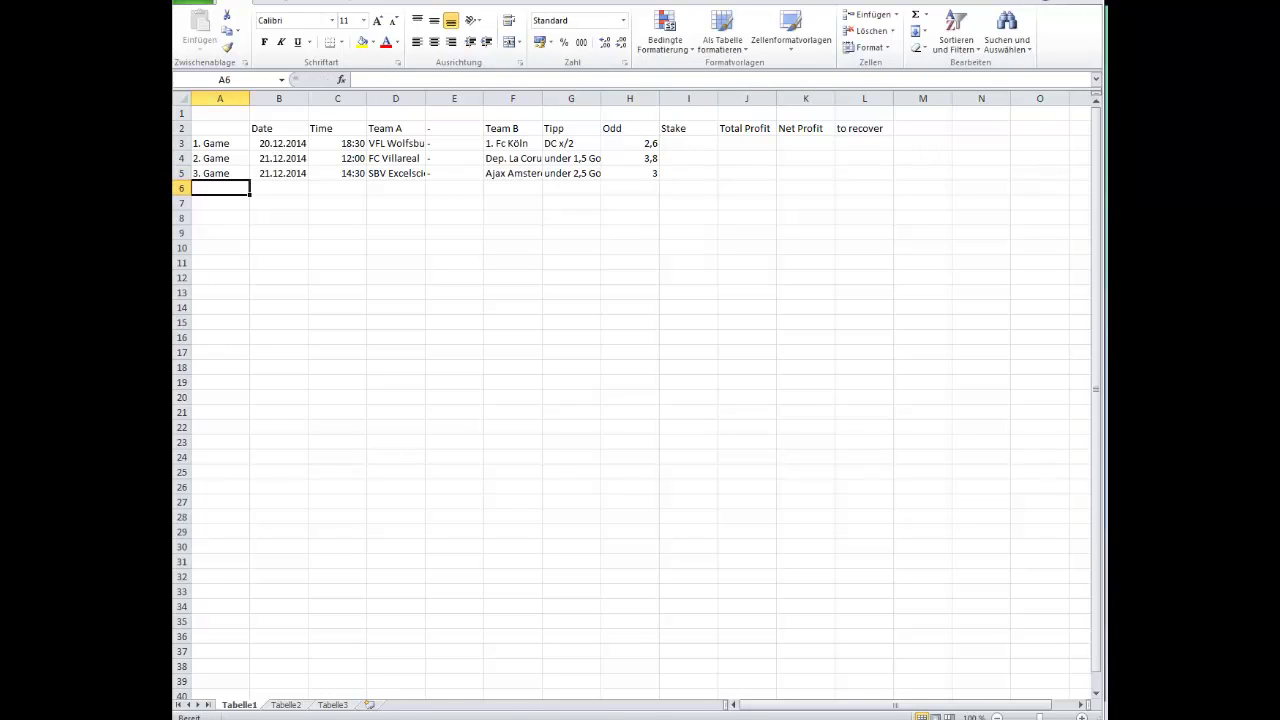
Fit the widths of columns D, E, F and G to their contents
double_click(426, 97)
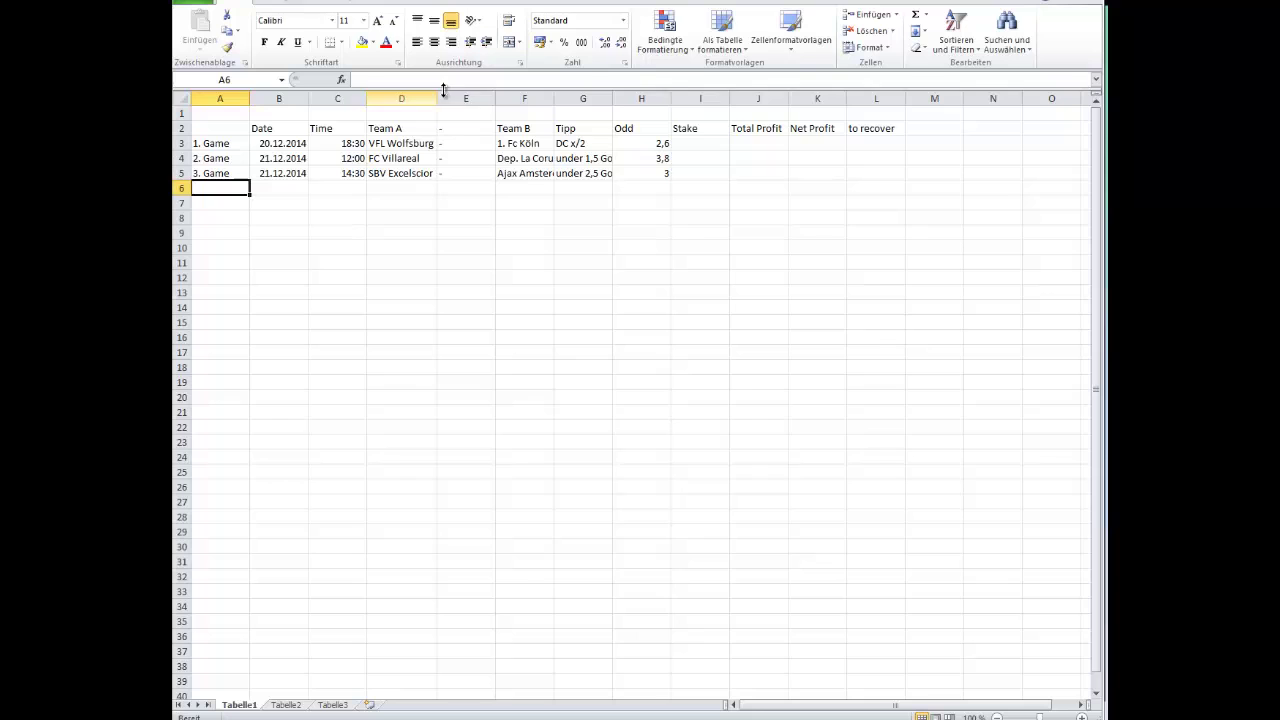
double_click(495, 97)
double_click(504, 98)
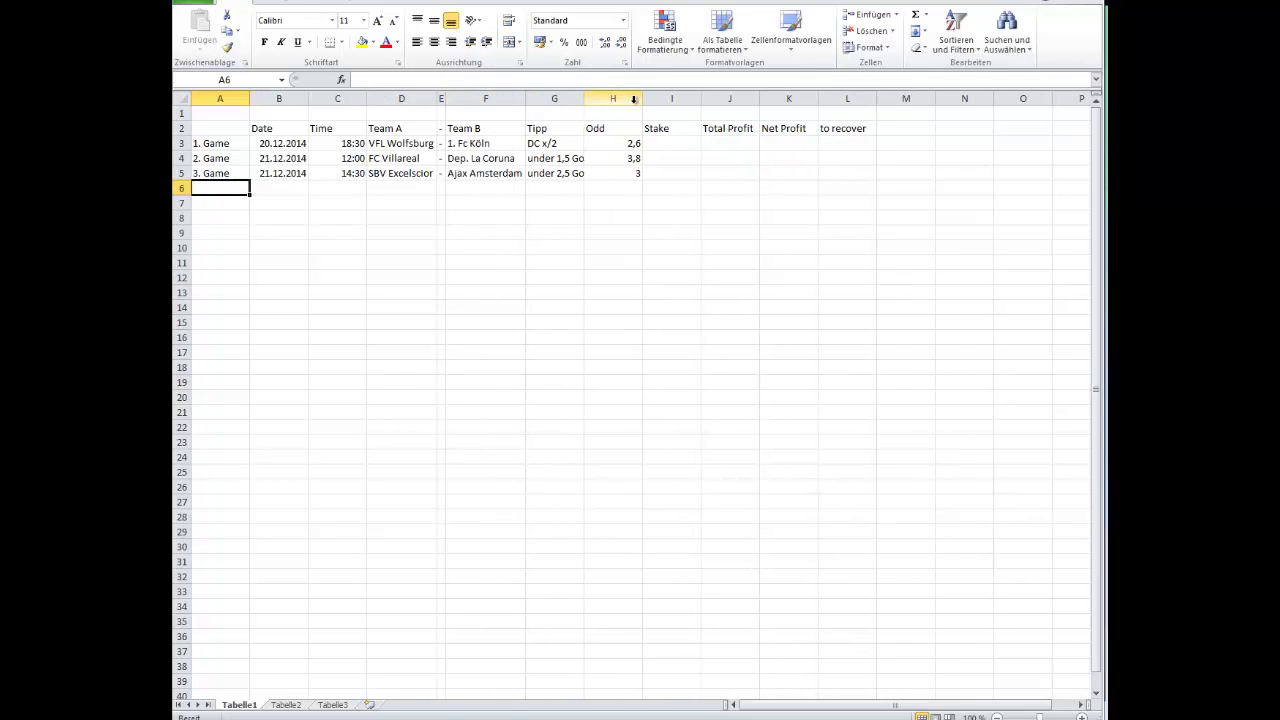
double_click(585, 98)
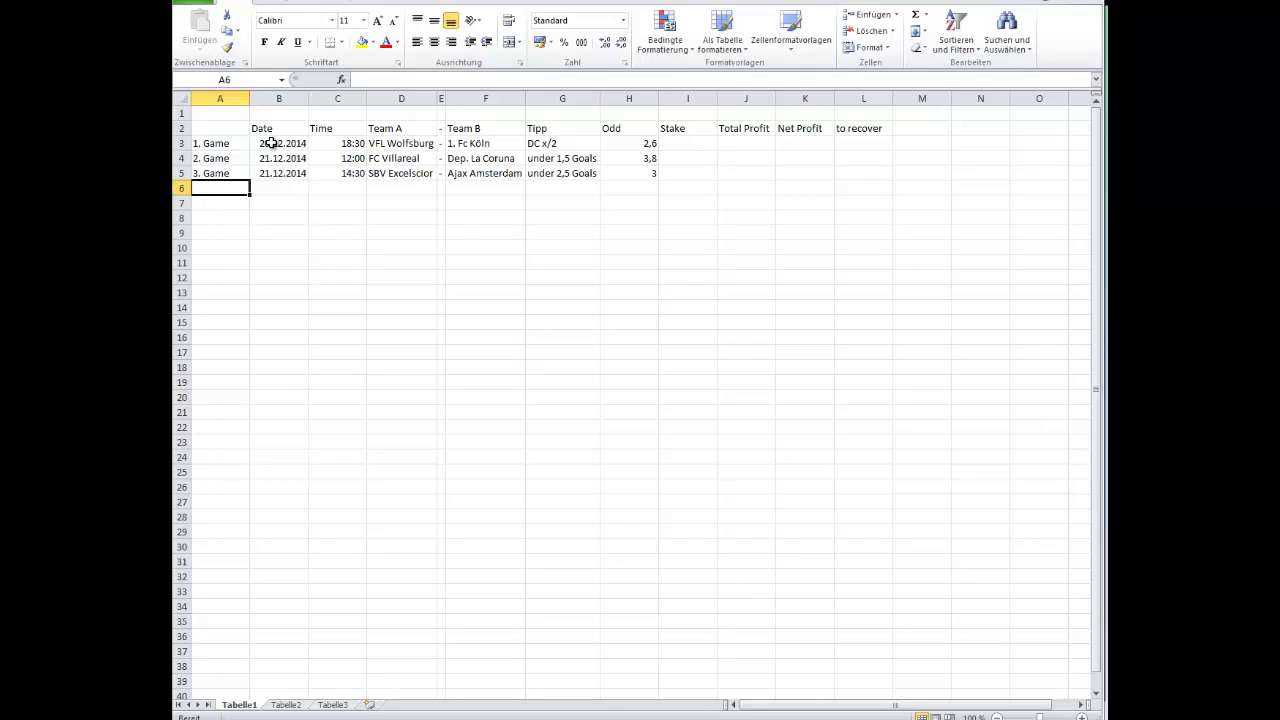
Examine the dates and kick-off times of the three games in B3 to C5
drag(271, 143, 343, 172)
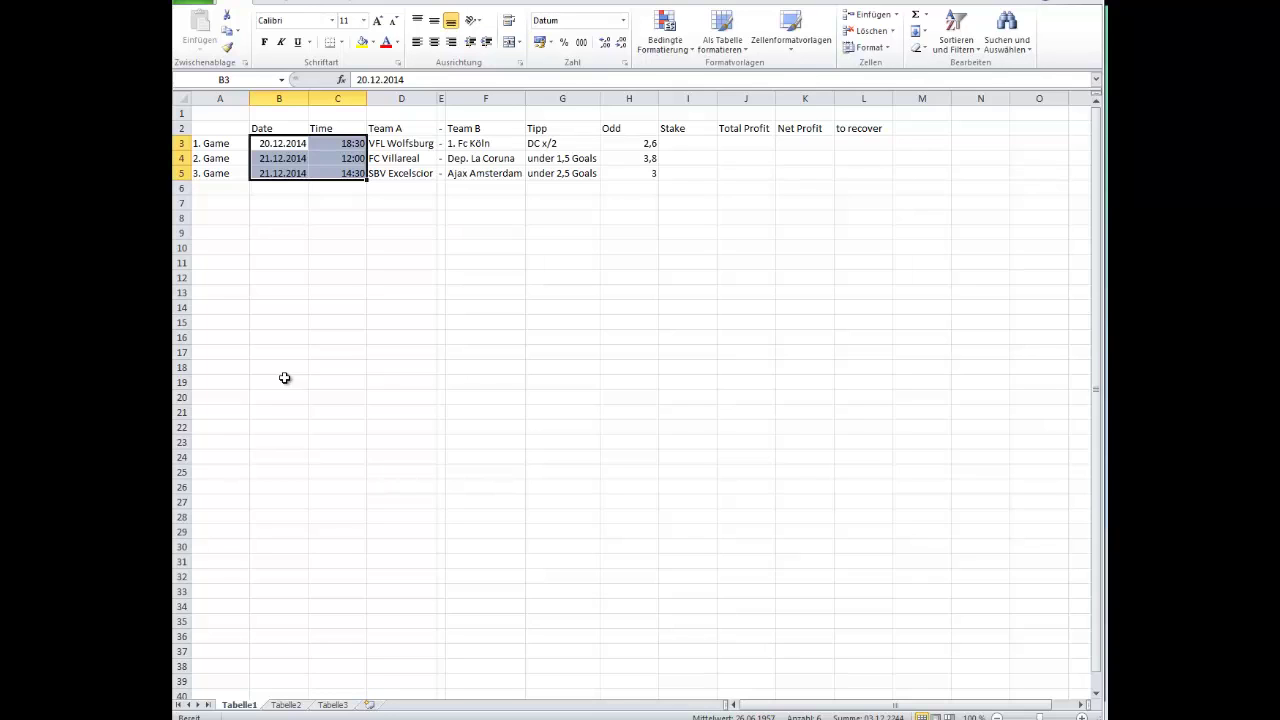
click(340, 161)
drag(337, 172, 337, 159)
click(337, 159)
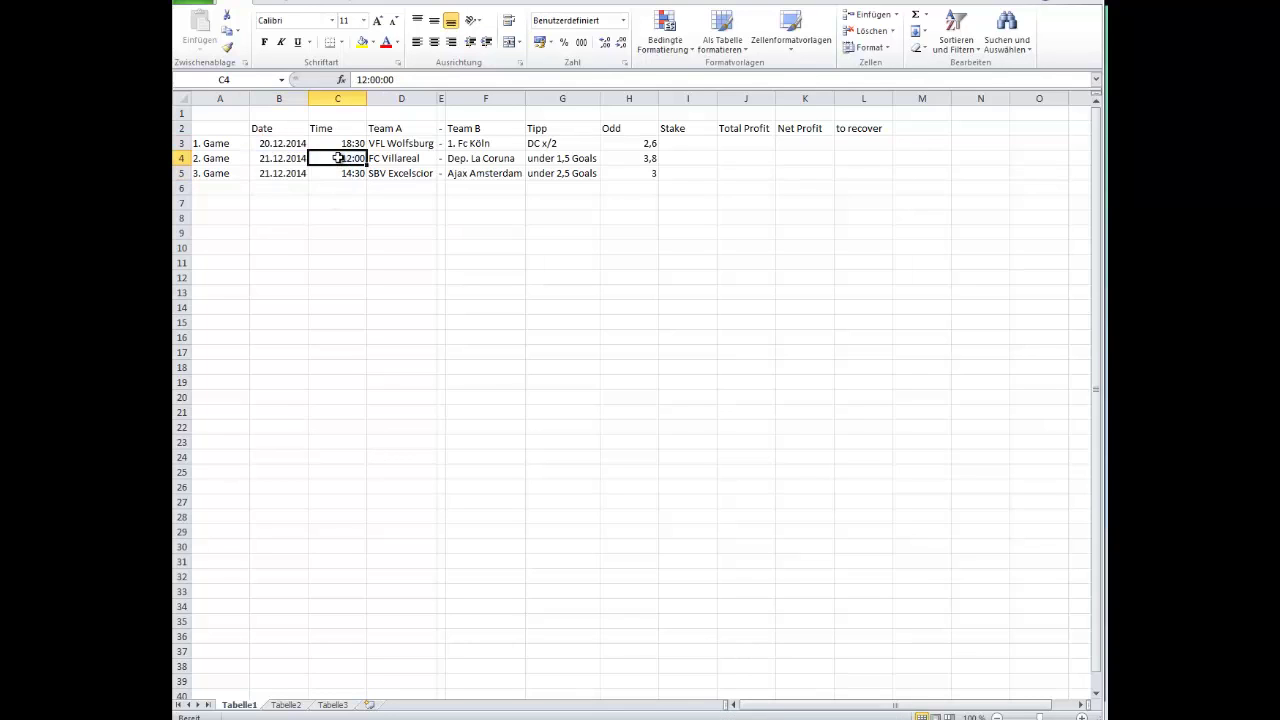
click(337, 172)
click(337, 160)
drag(337, 160, 337, 167)
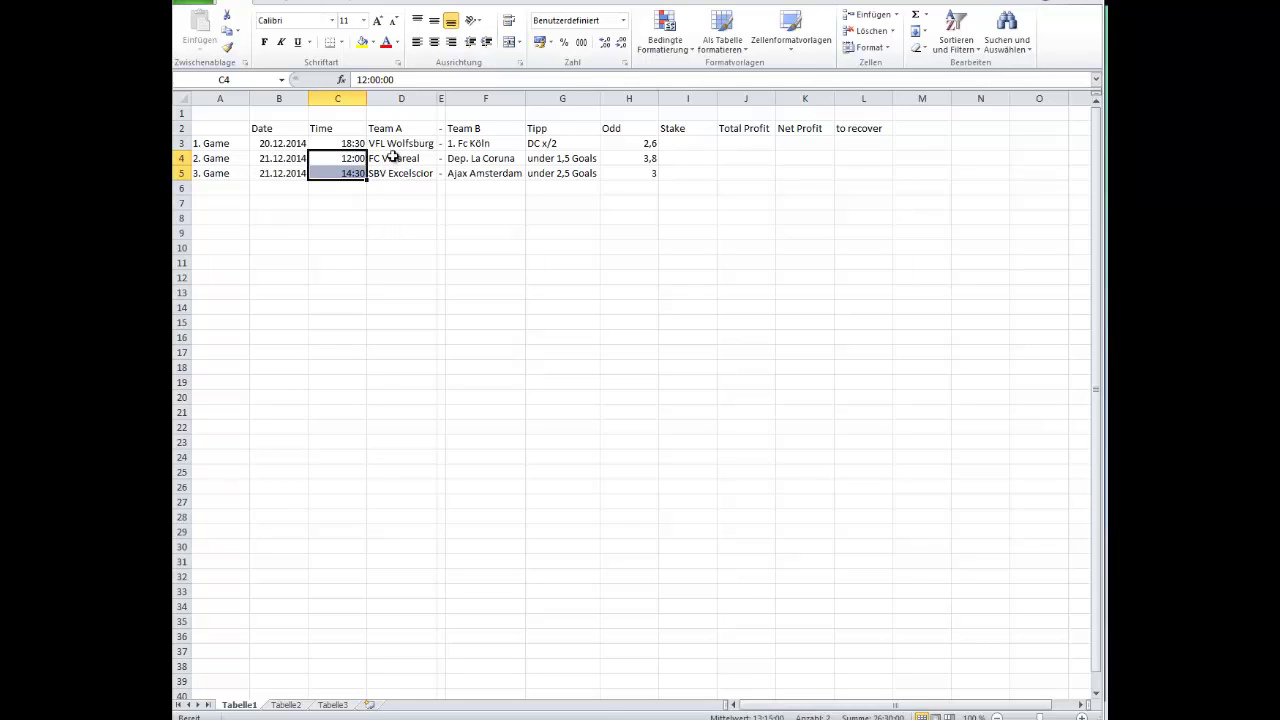
click(338, 173)
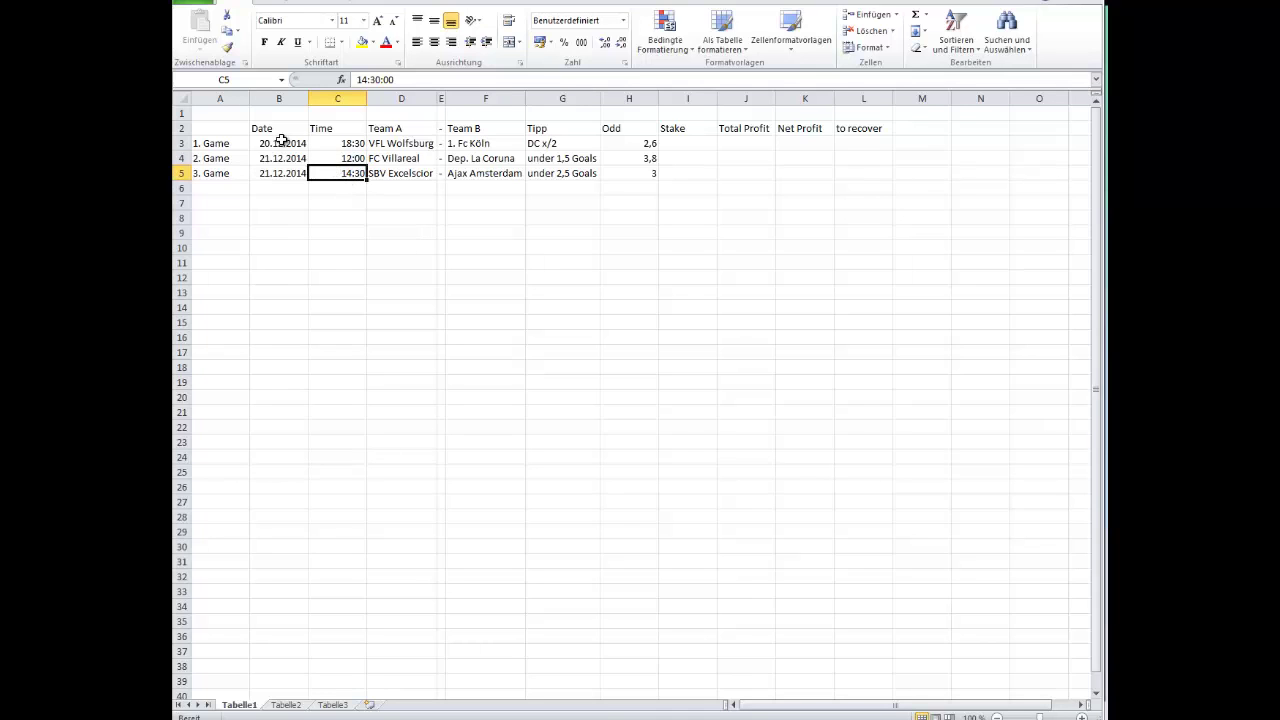
drag(279, 143, 335, 175)
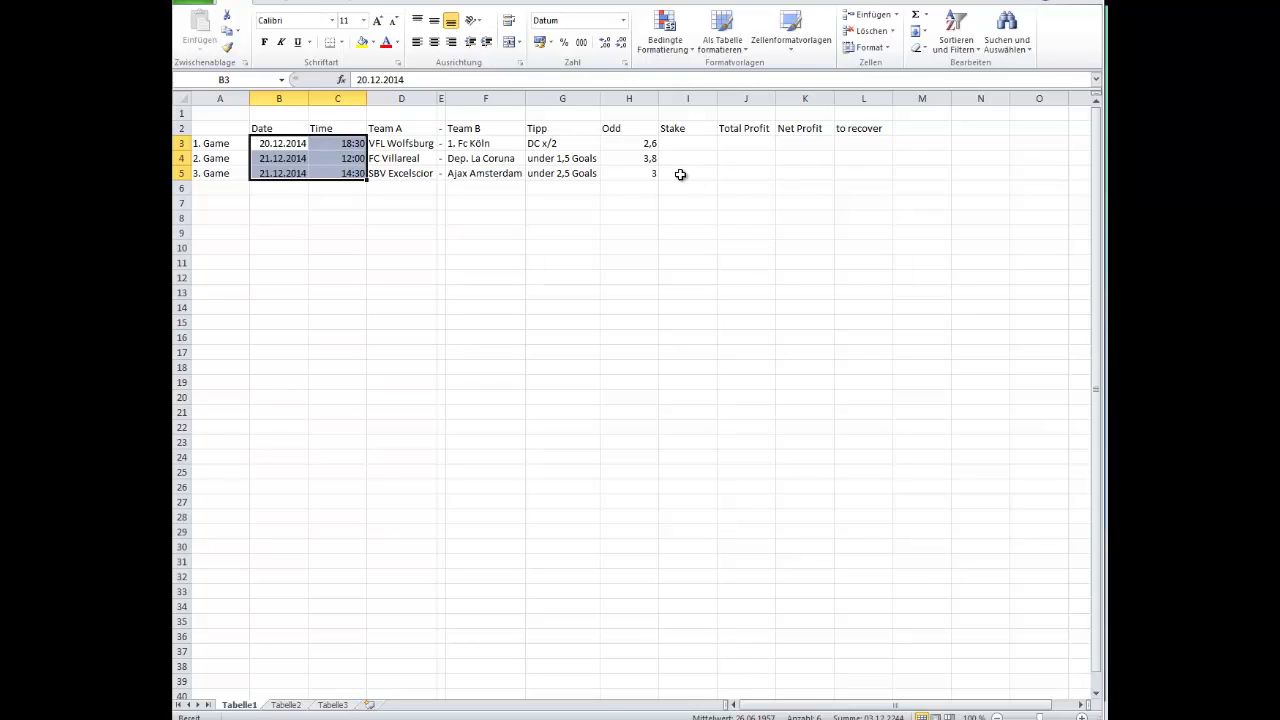
Enter a net profit of 1 for each of the three games in K3 to K5
click(806, 144)
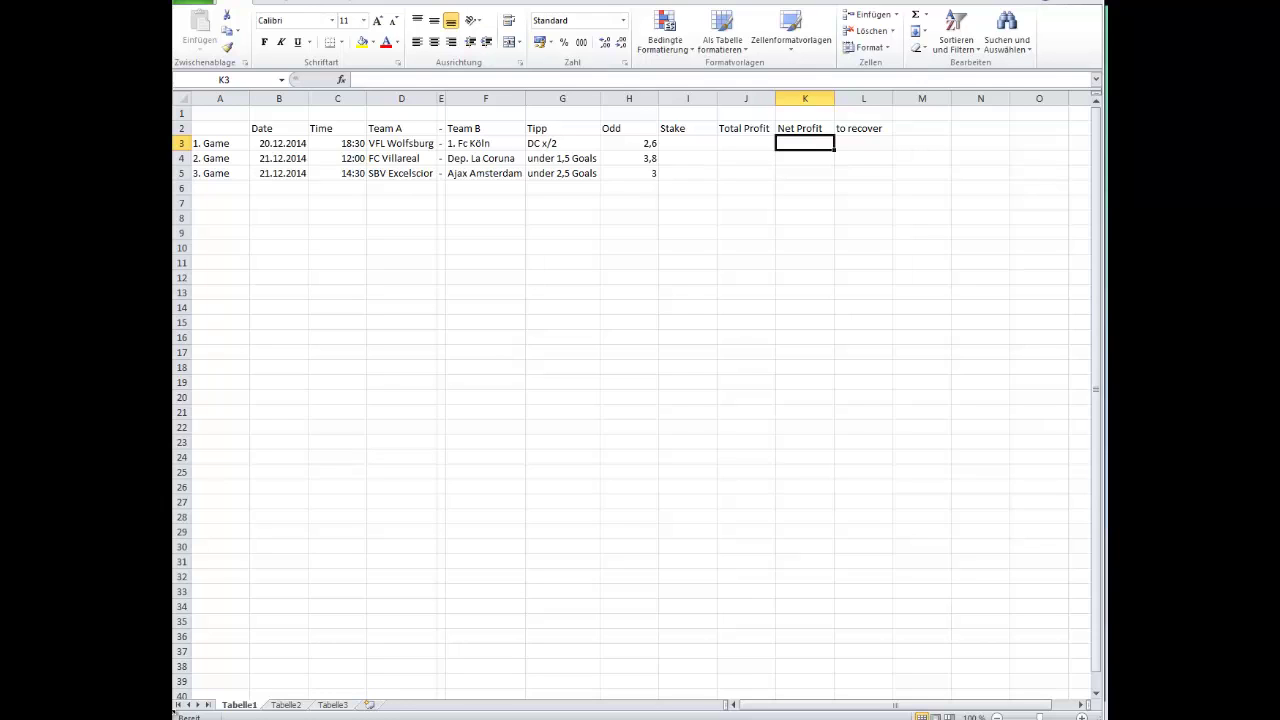
text(1)
key(Return)
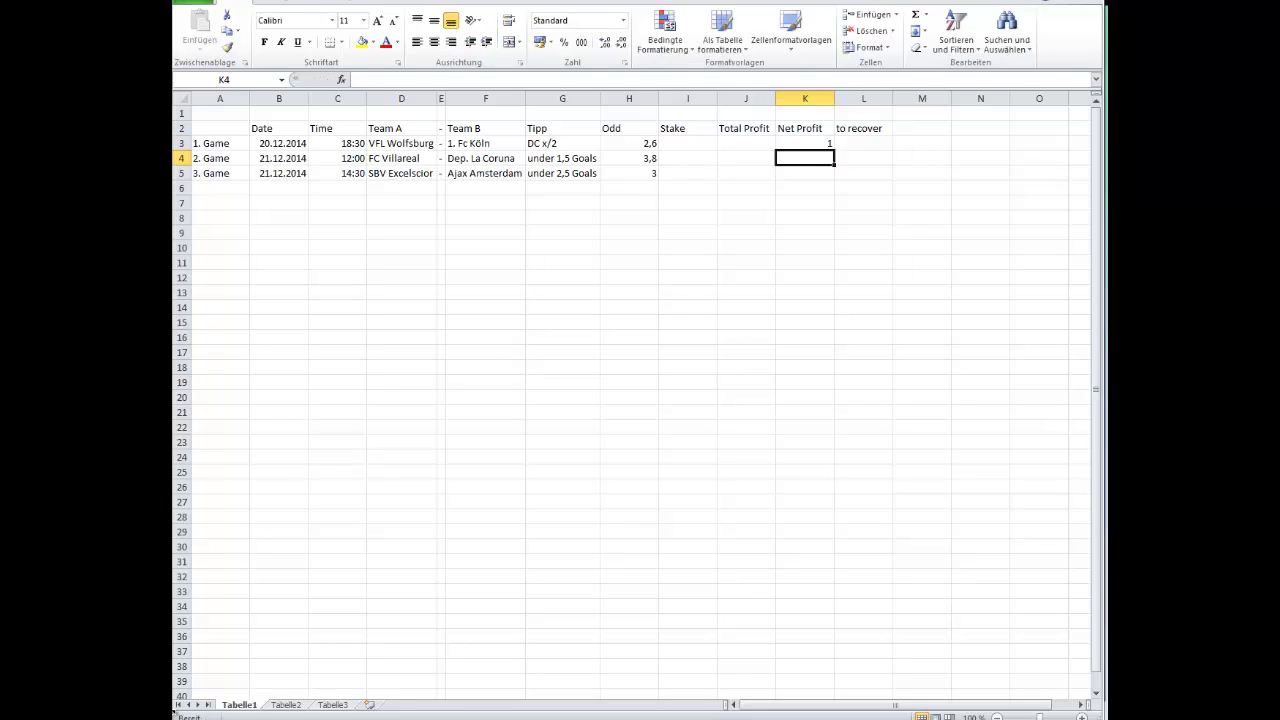
text(1)
key(Return)
text(1)
click(746, 173)
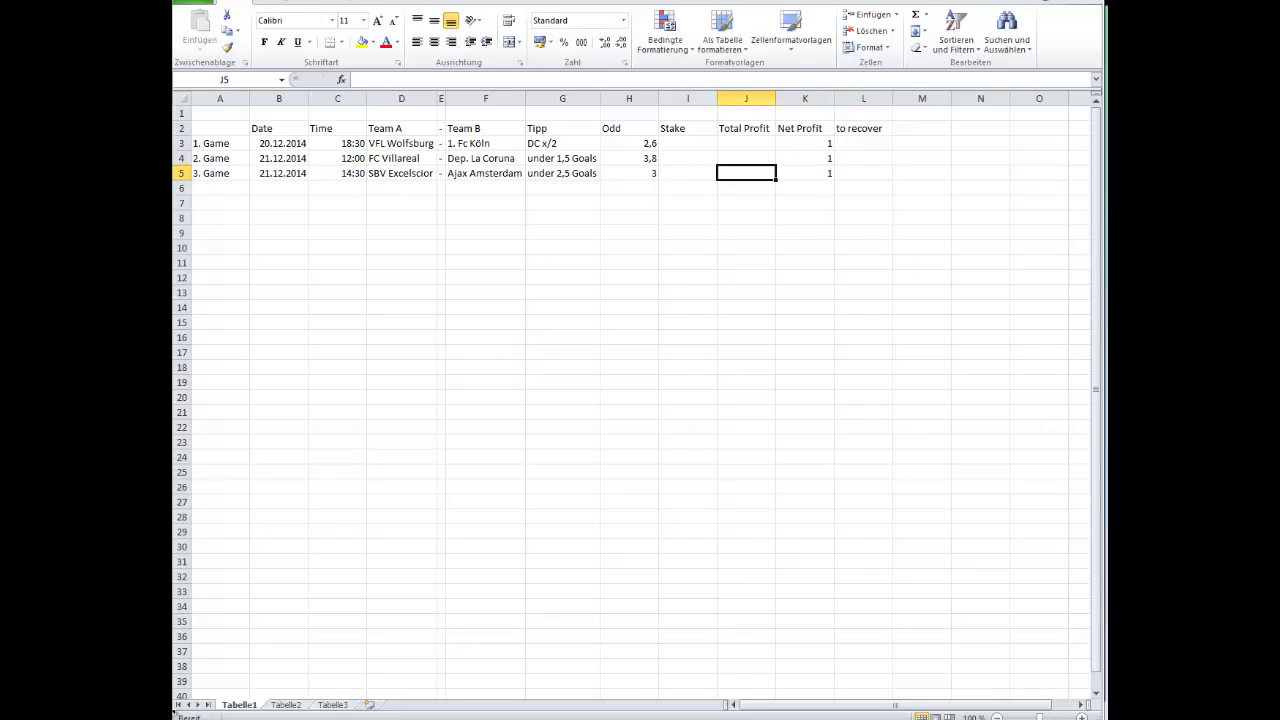
click(805, 173)
click(805, 158)
click(805, 143)
click(805, 158)
click(805, 173)
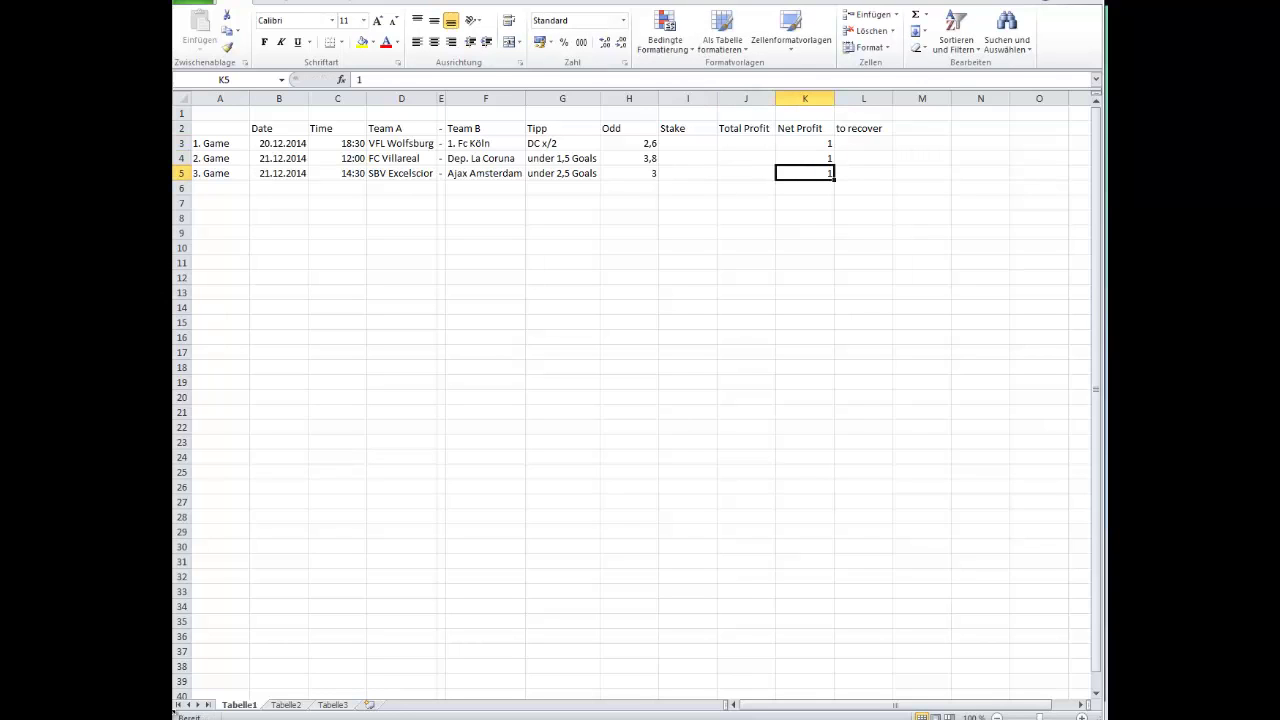
click(805, 158)
click(805, 143)
click(805, 173)
click(746, 173)
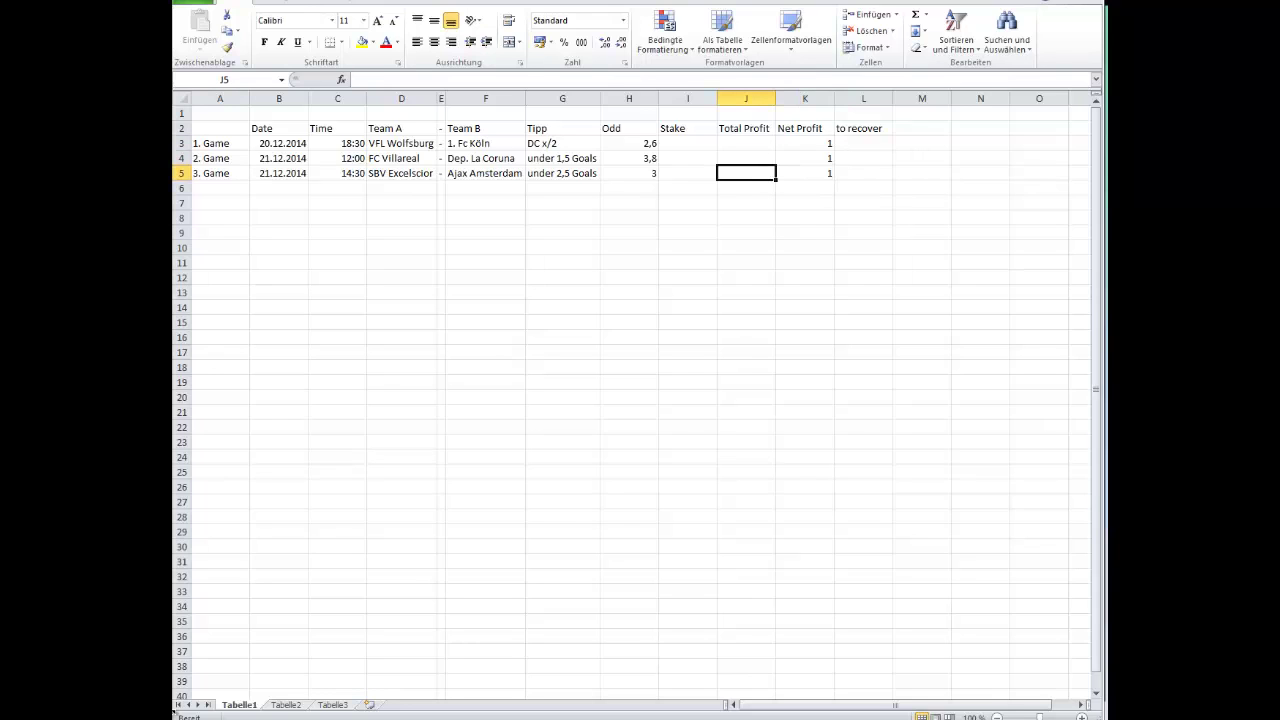
Calculate the first game's stake in I3 from its net profit and odd with the formula =K3/(H3-1)
click(687, 173)
click(687, 158)
click(687, 143)
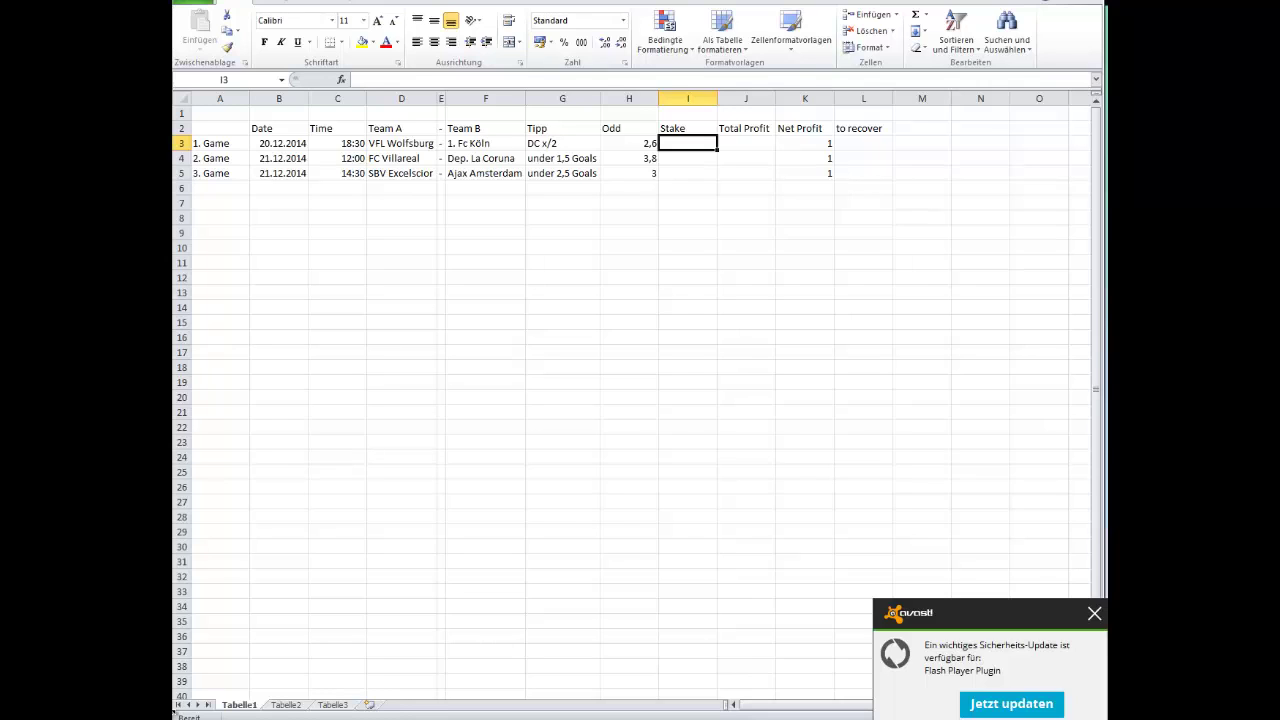
text(=)
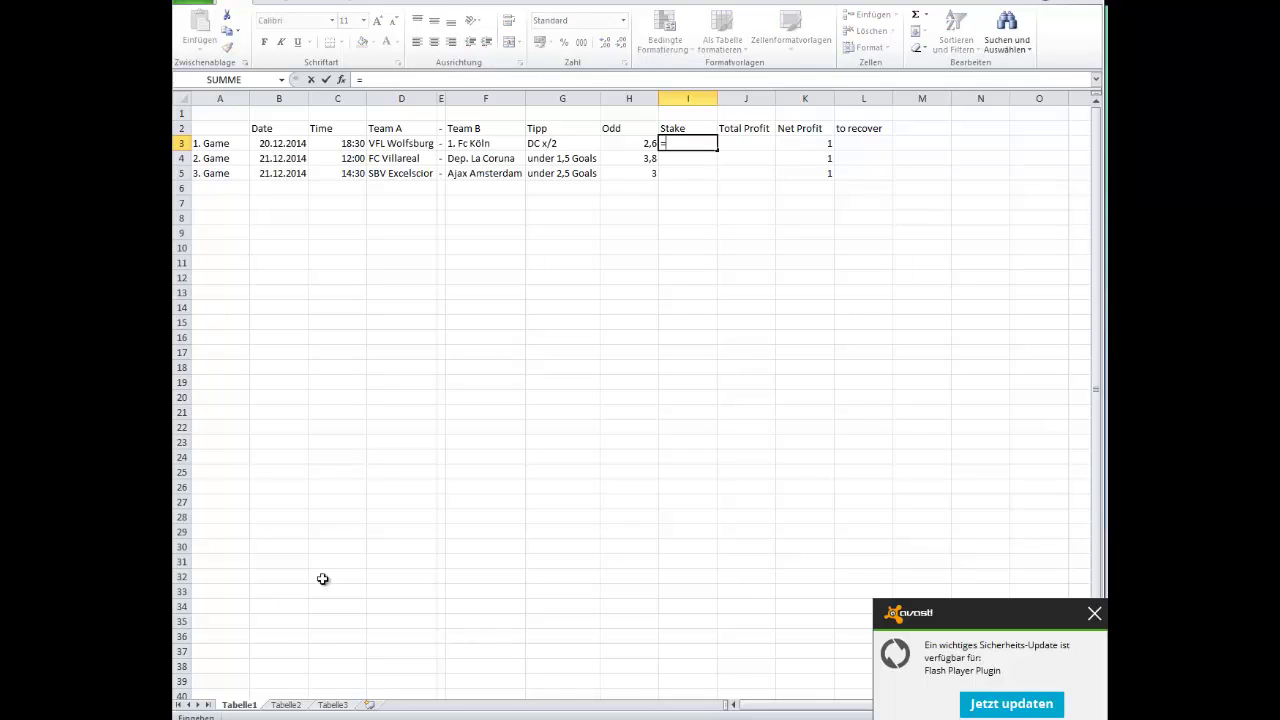
click(815, 147)
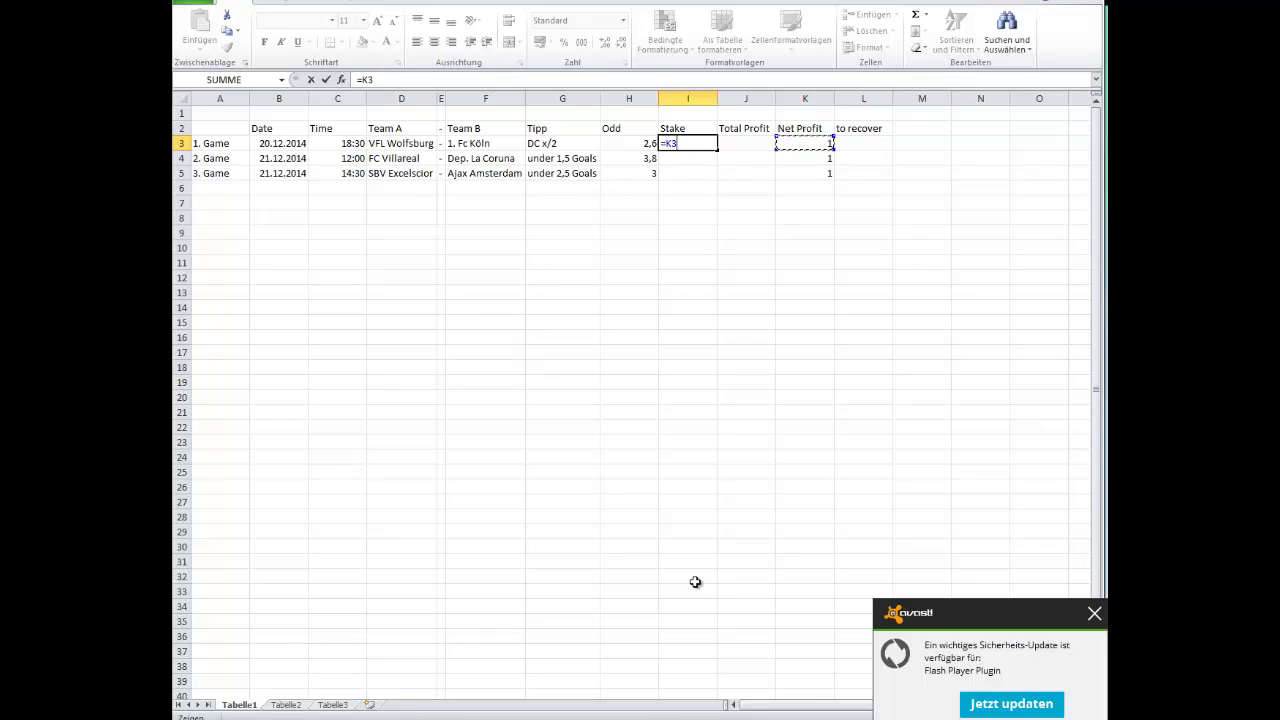
text(/()
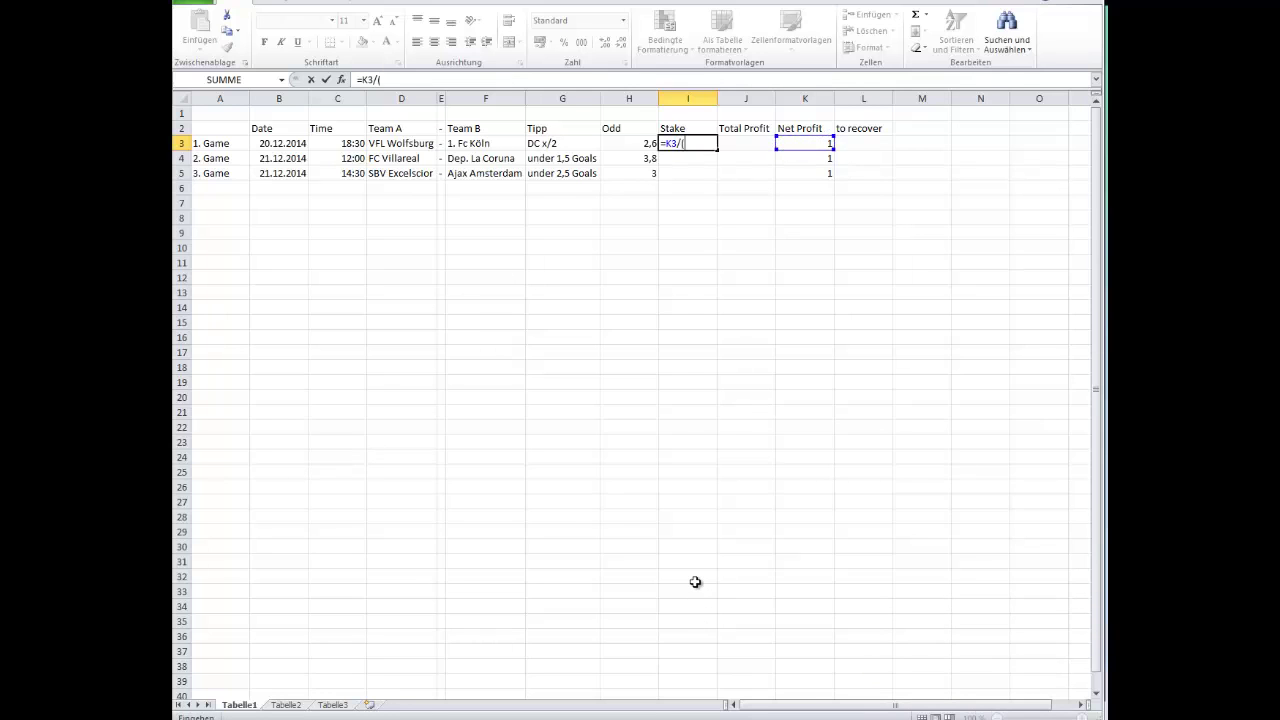
click(642, 143)
text(-1)
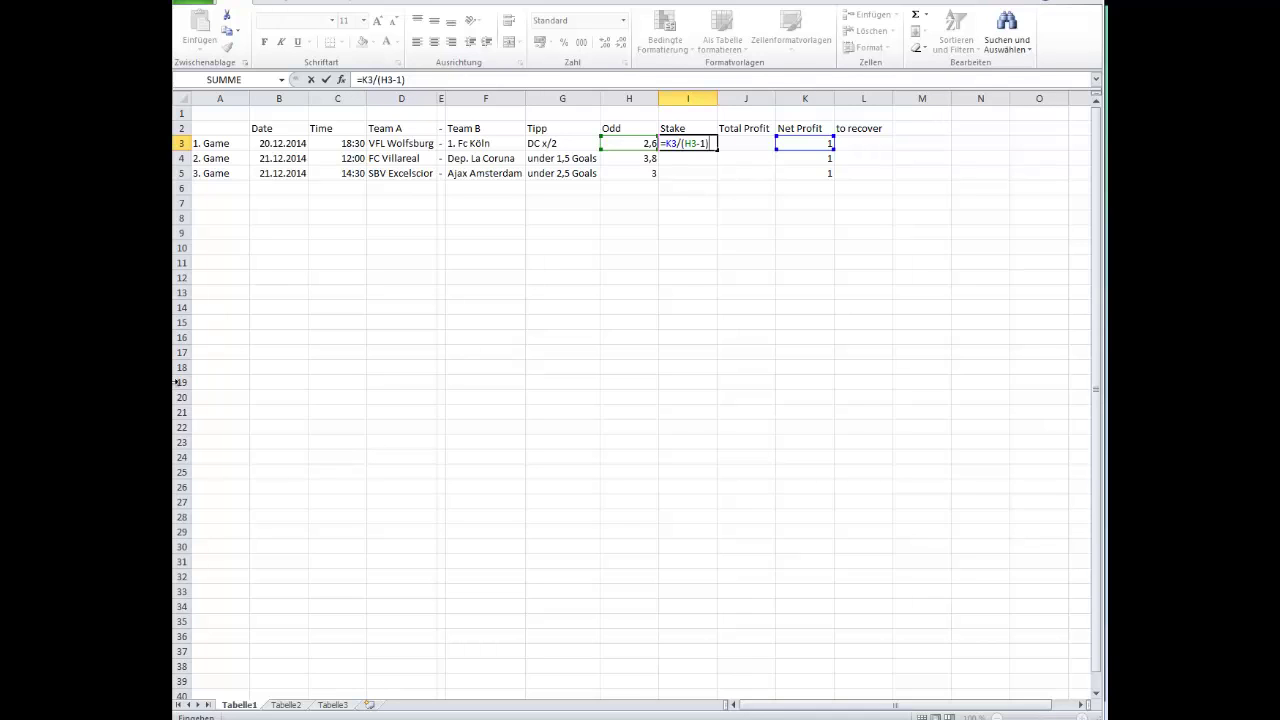
key(Return)
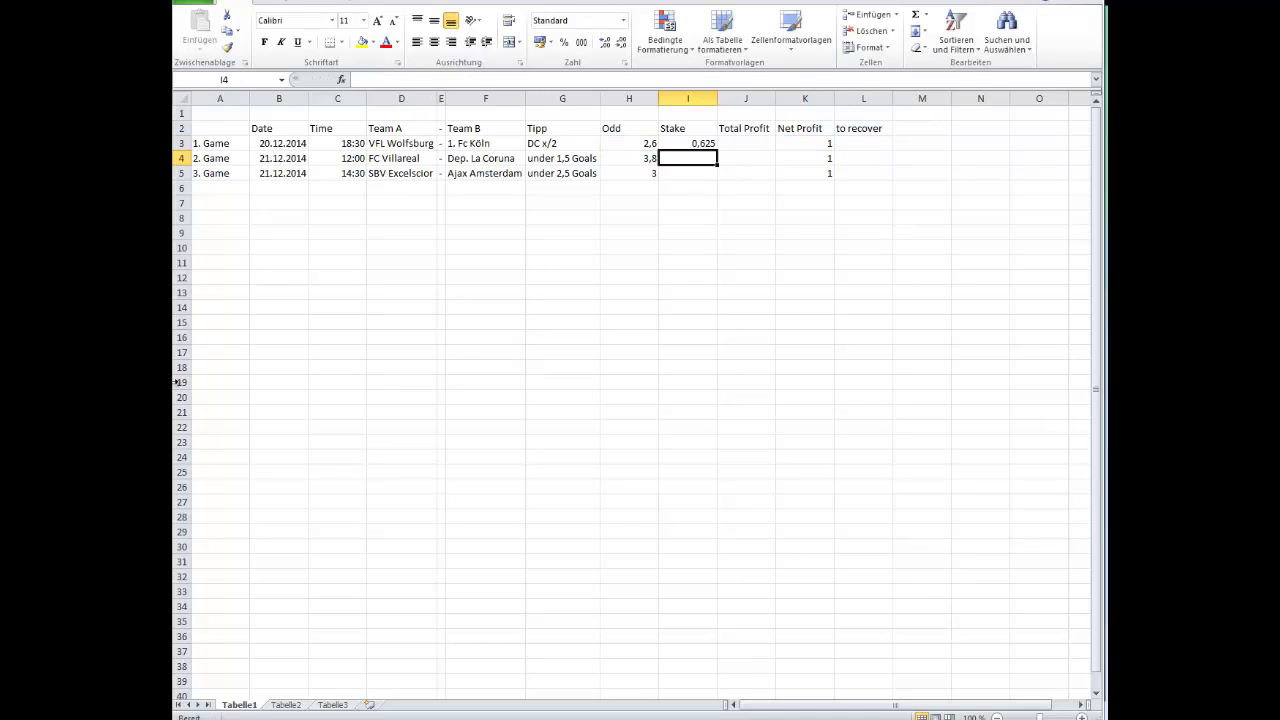
Calculate the first game's total profit in J3 from its stake and odd with the formula =I3*H3
click(684, 137)
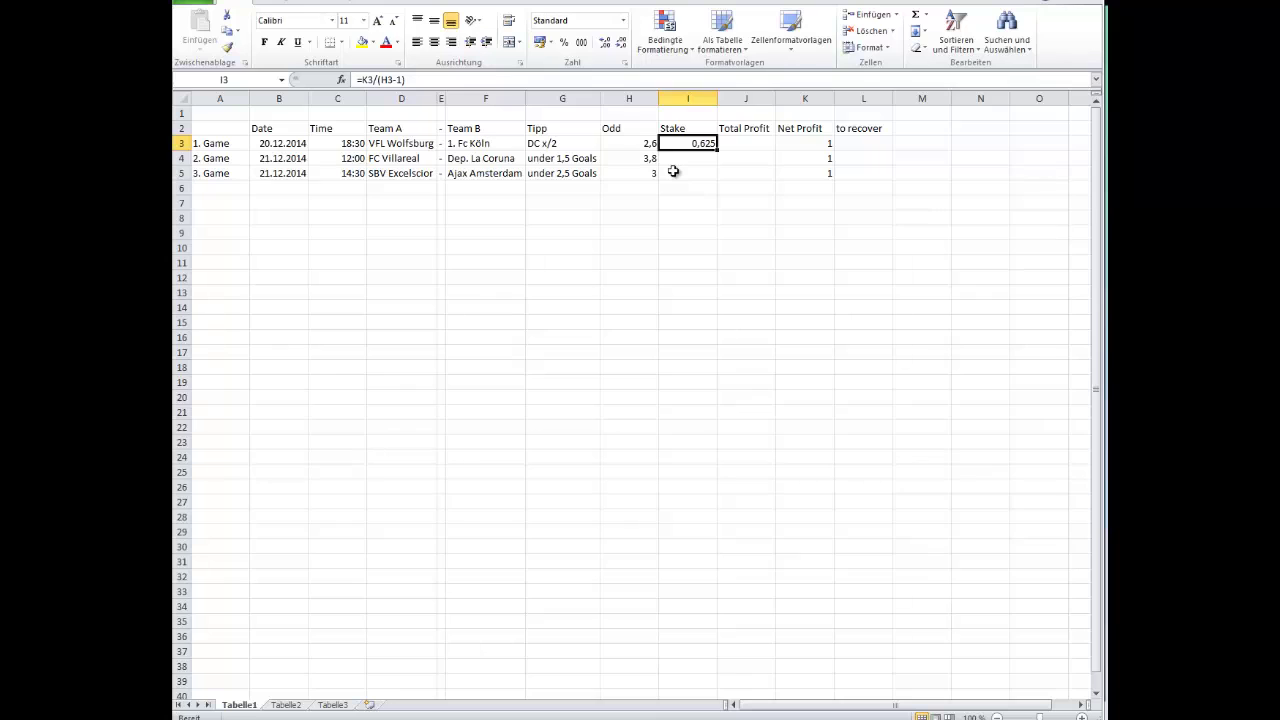
key(Right)
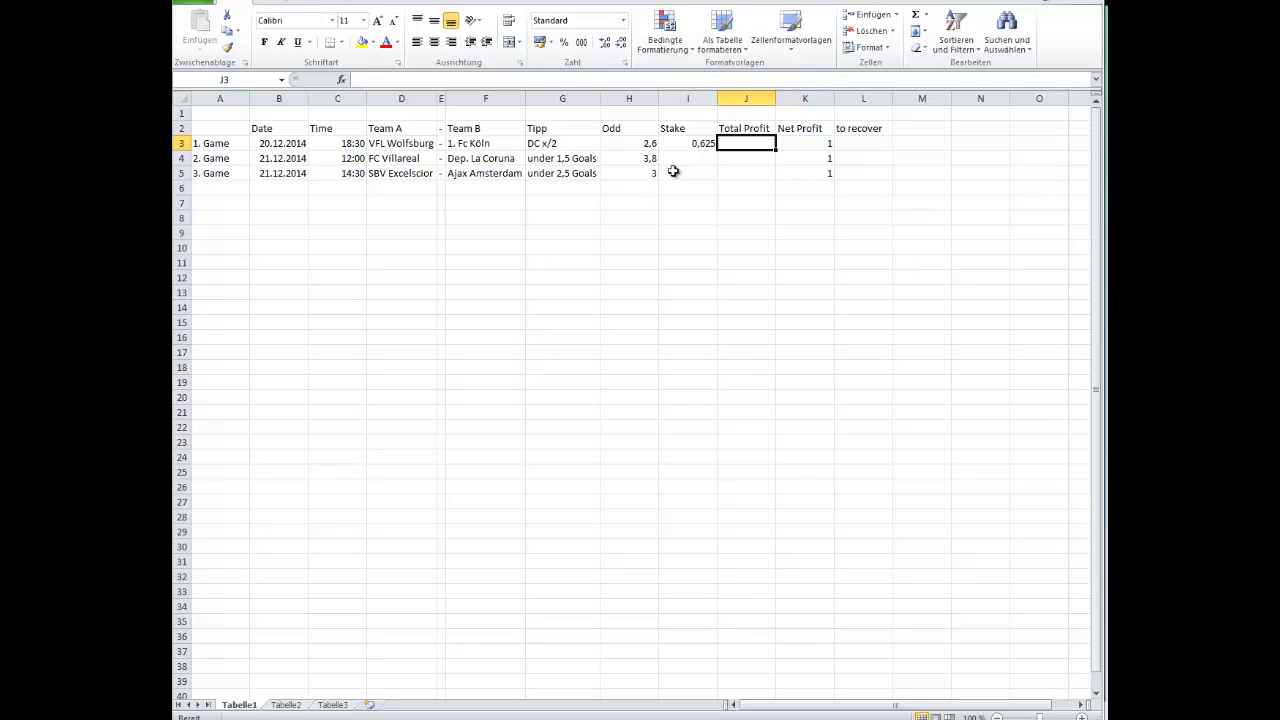
text(=)
key(Left)
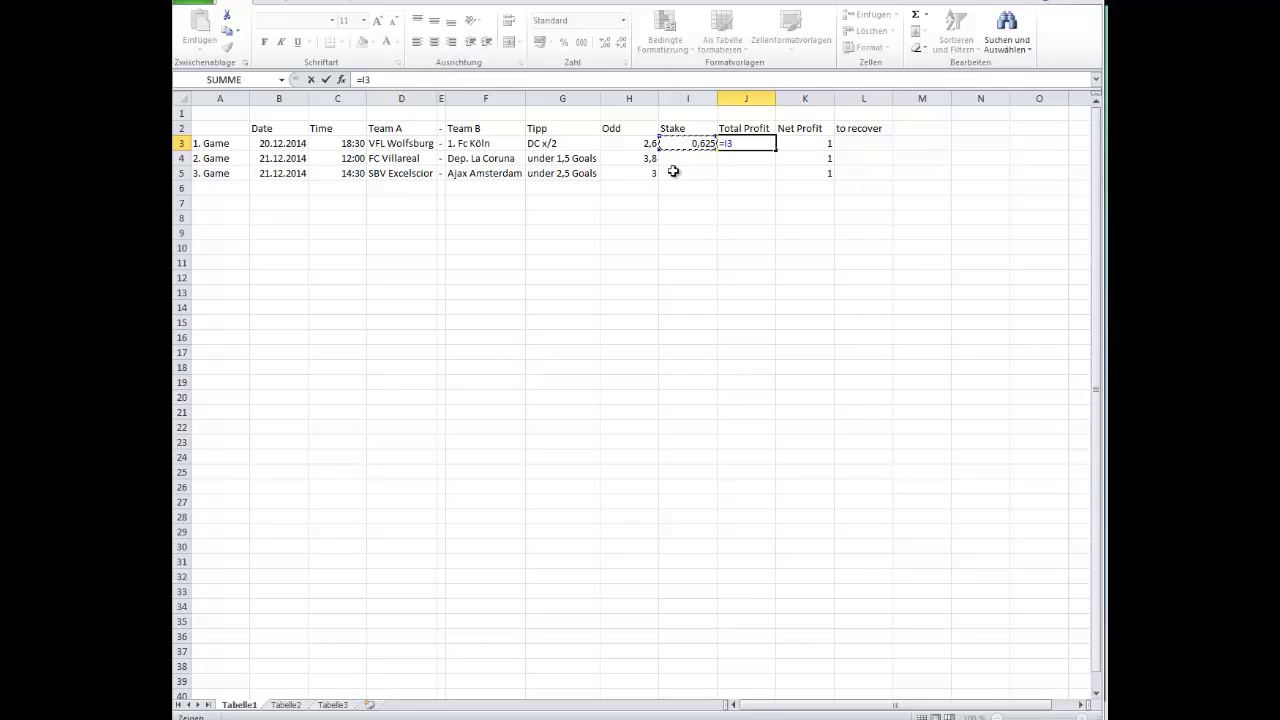
text(*)
key(Left)
key(Left)
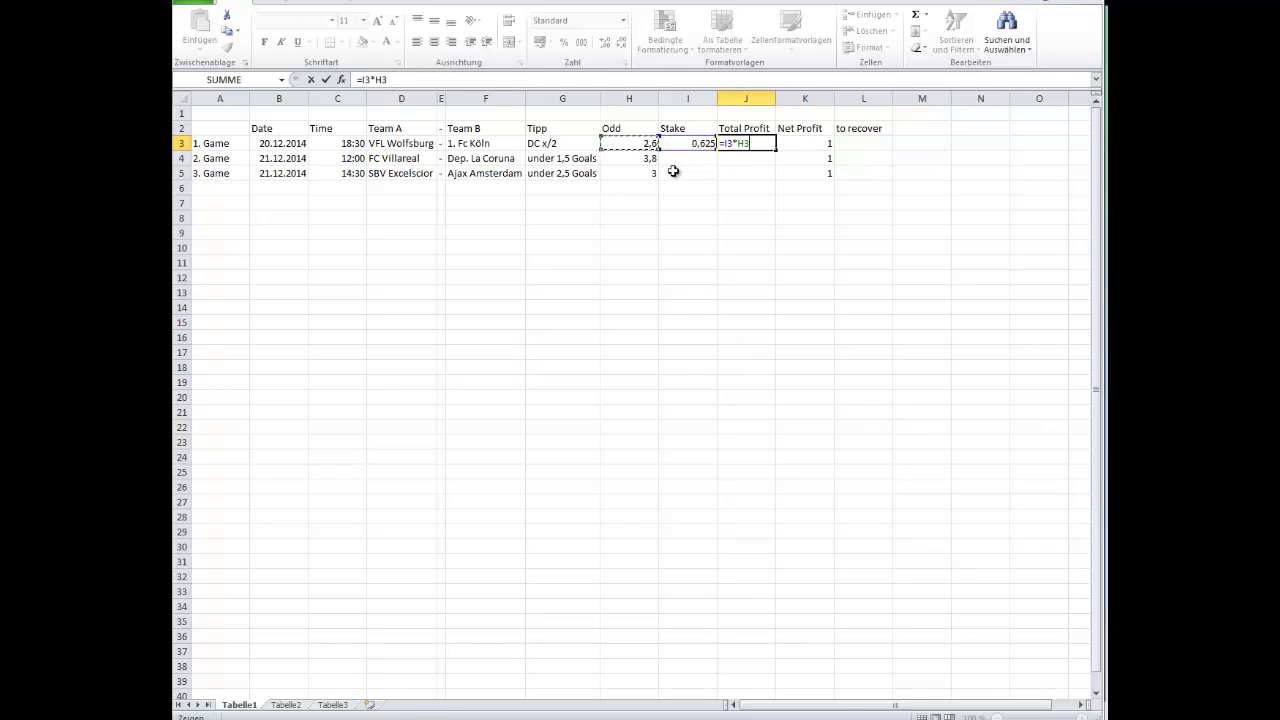
key(Return)
key(Up)
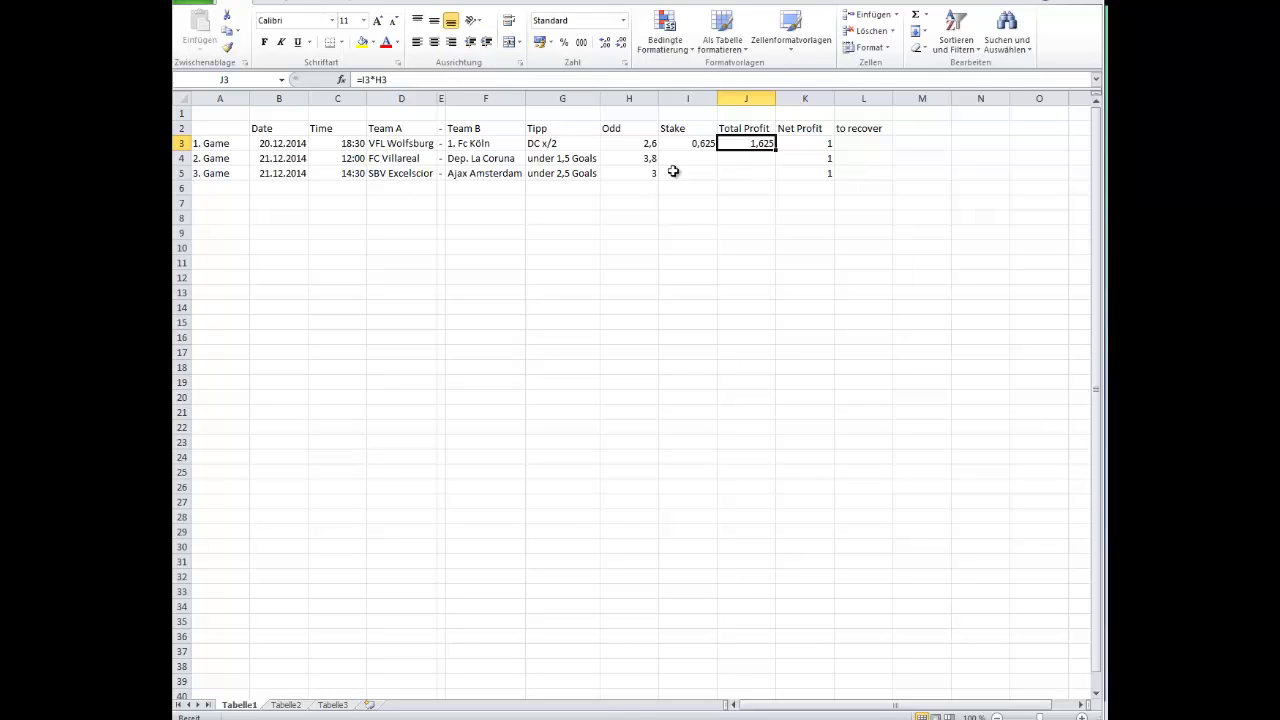
Calculate the first game's amount to recover in L3 from its net profit and stake with the formula =K3+I3
key(Left)
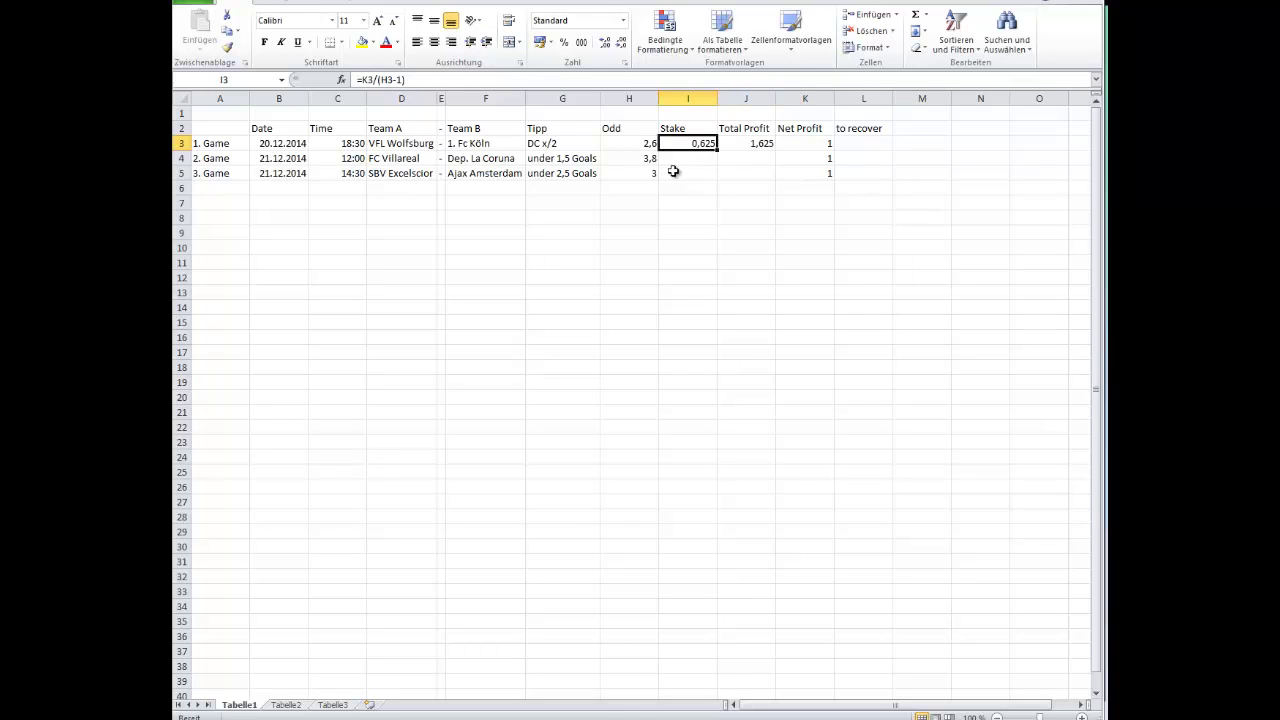
key(Right)
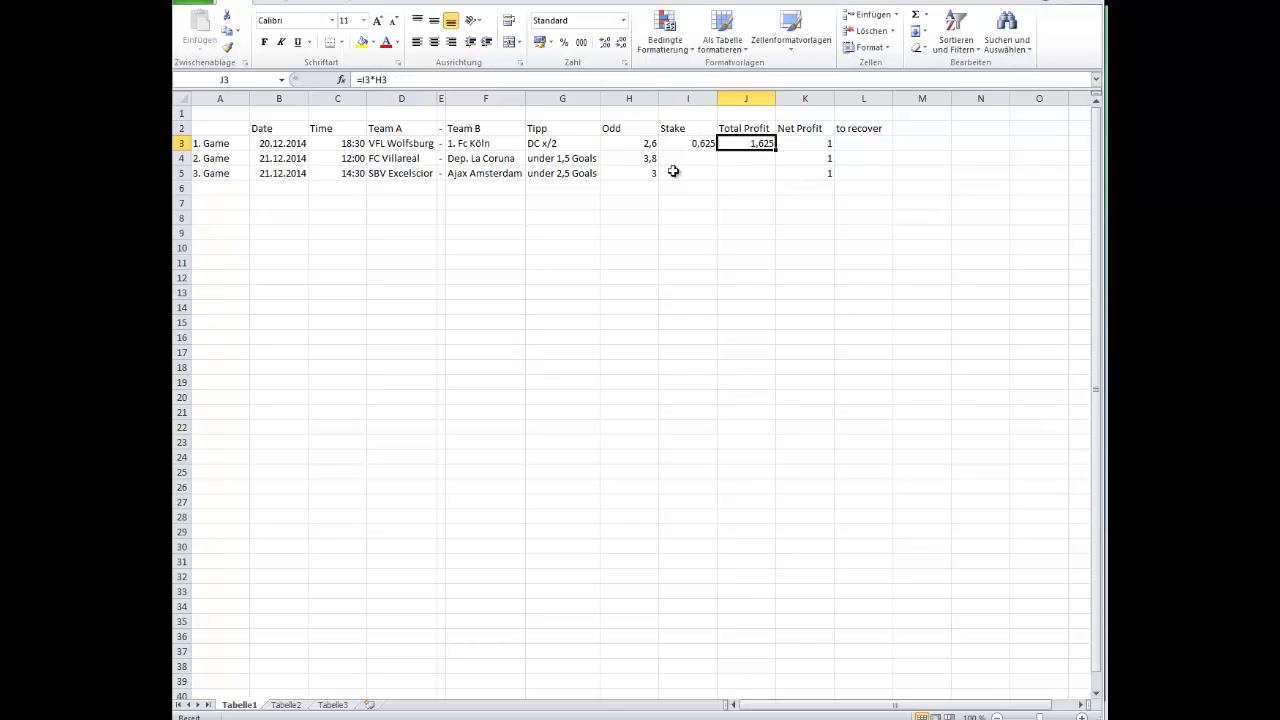
key(Right)
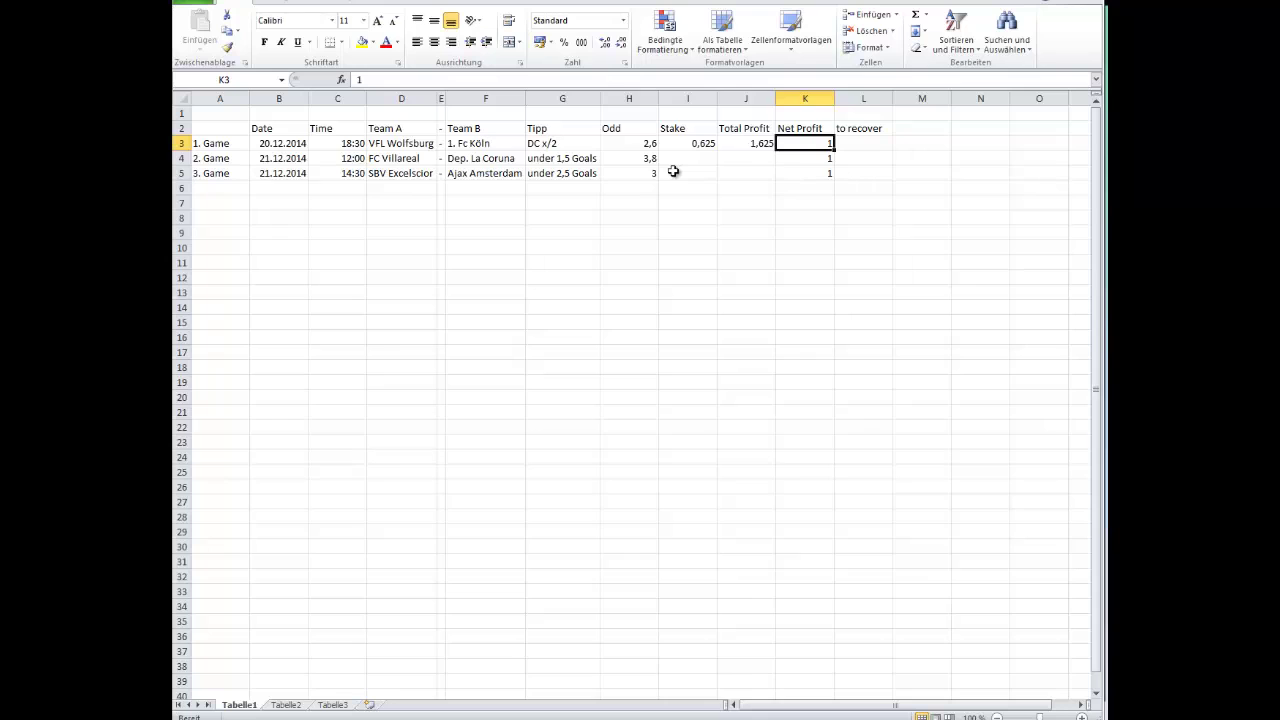
key(Right)
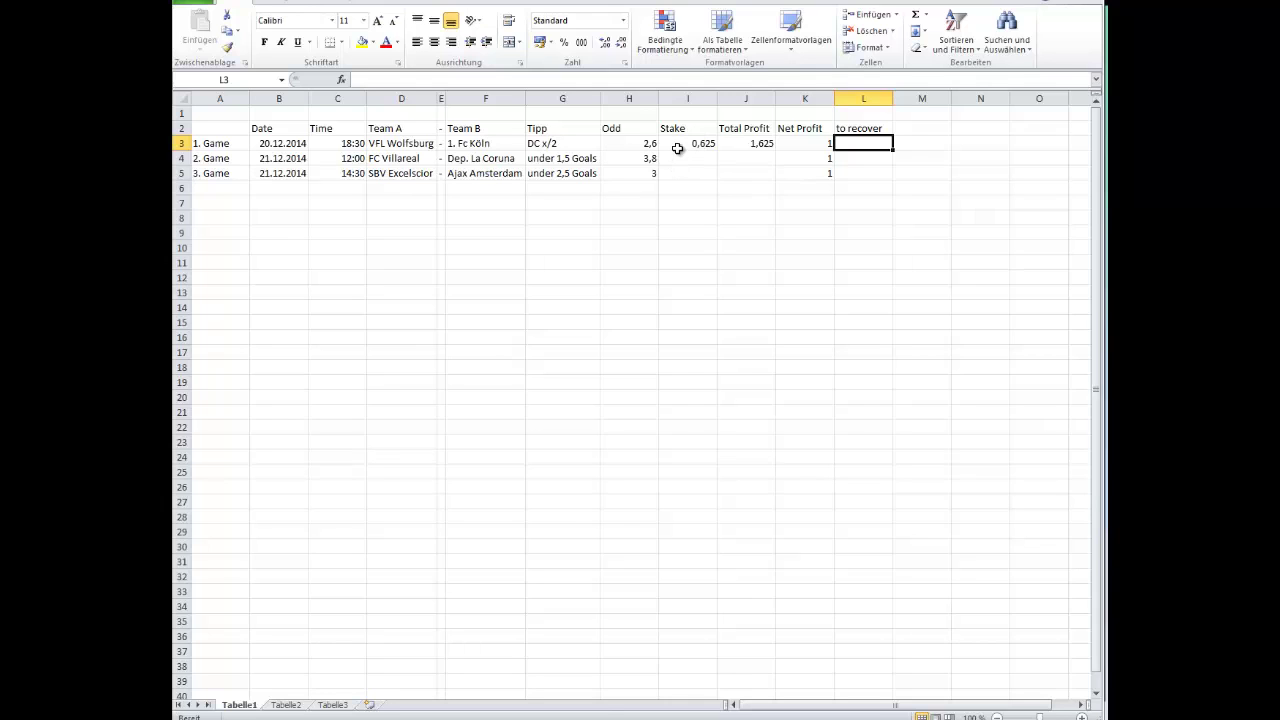
text(=)
click(817, 144)
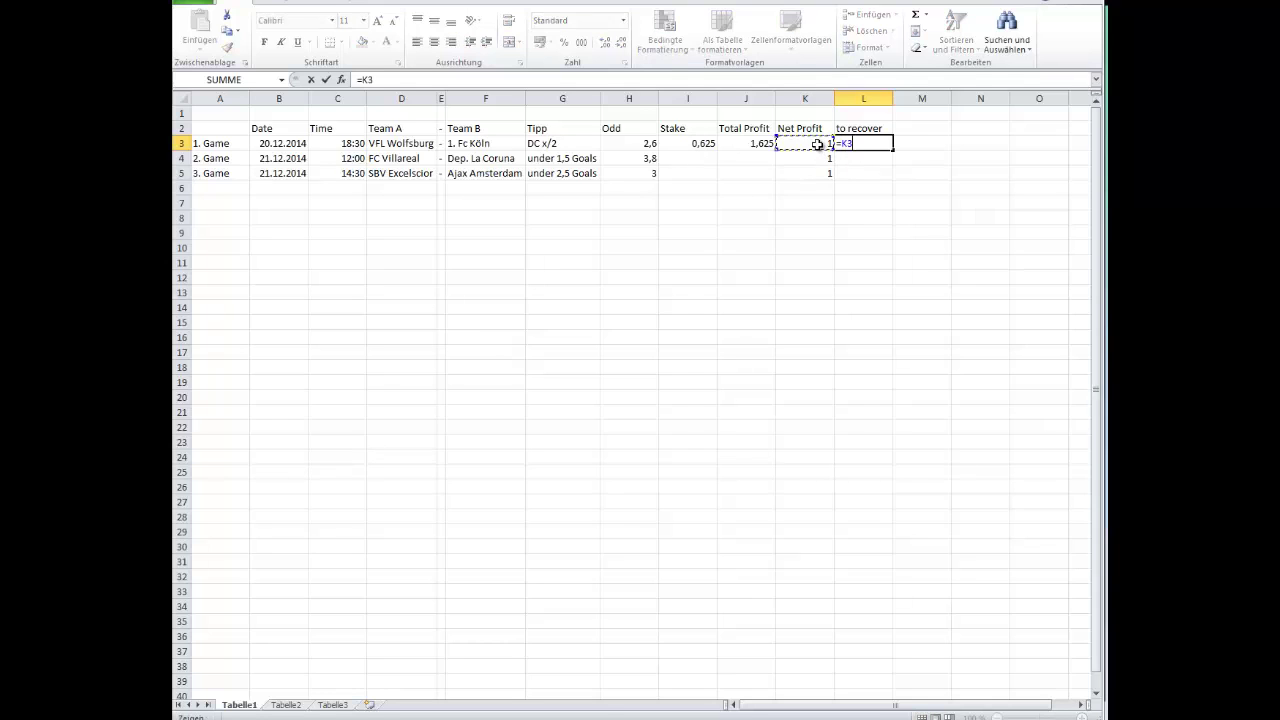
text(+)
click(703, 143)
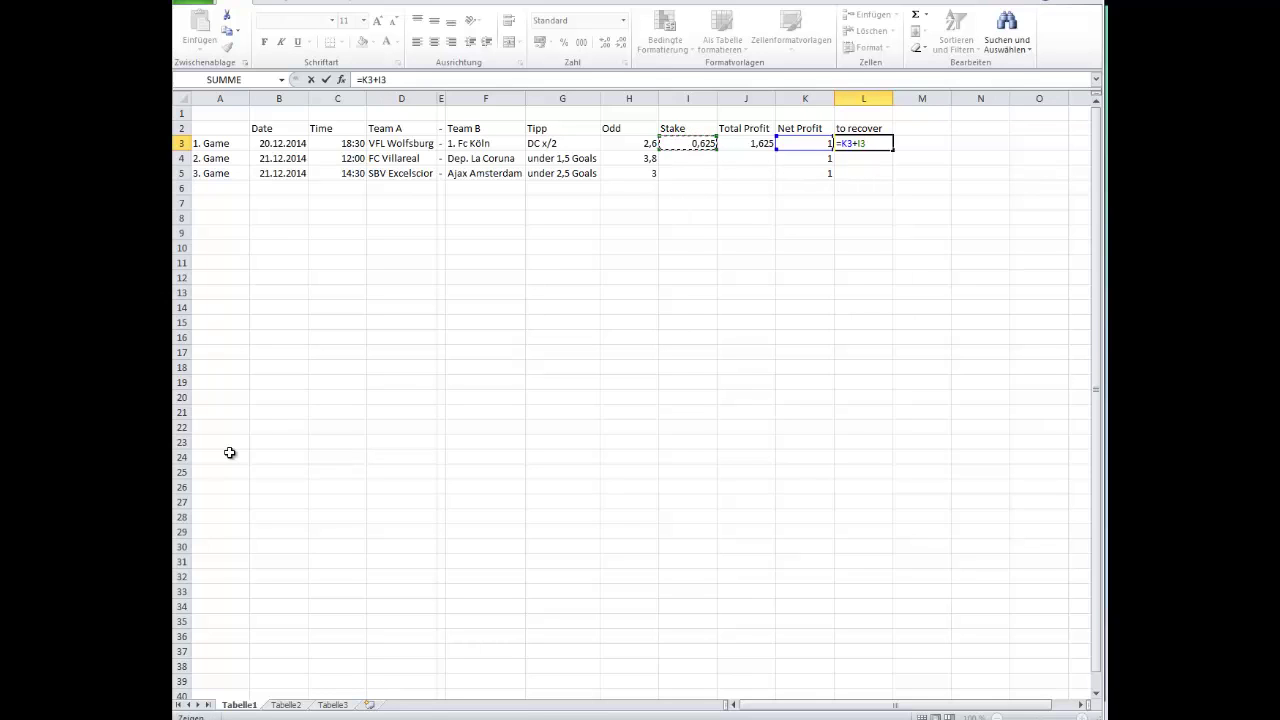
key(Return)
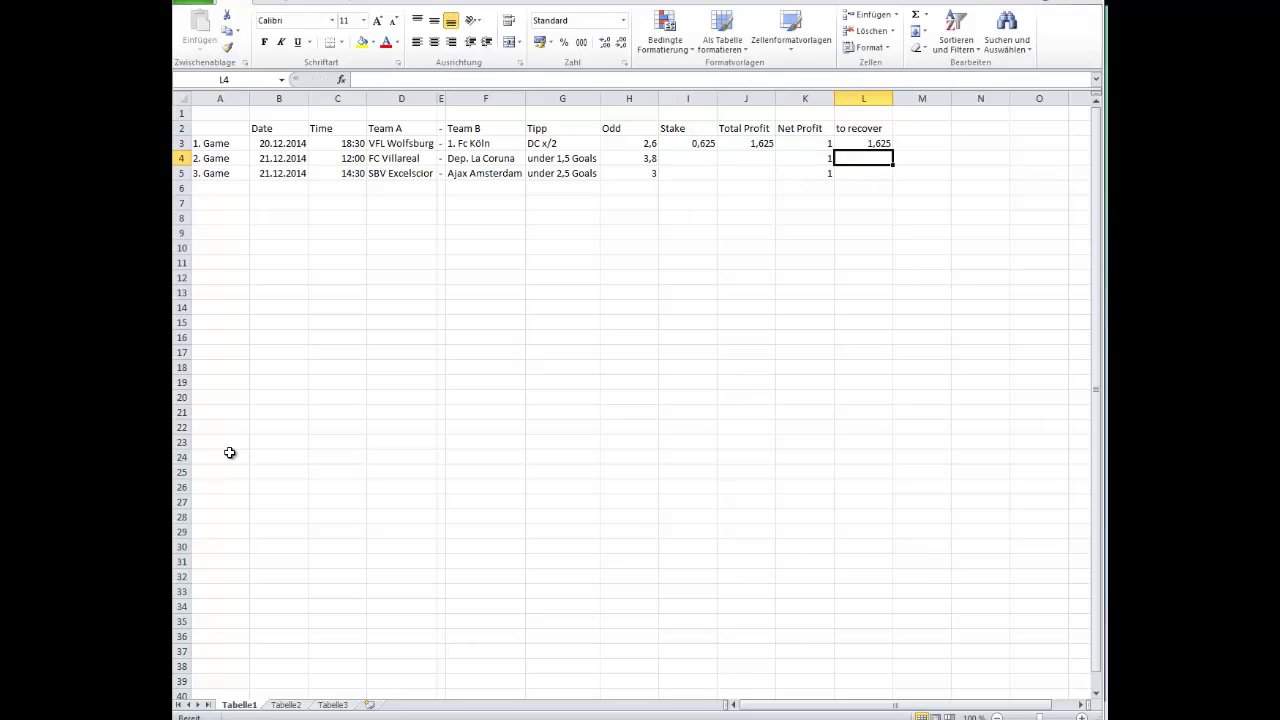
Calculate the second game's stake in I4 from the first game's amount to recover with the formula =L3/(H4-1)
click(688, 160)
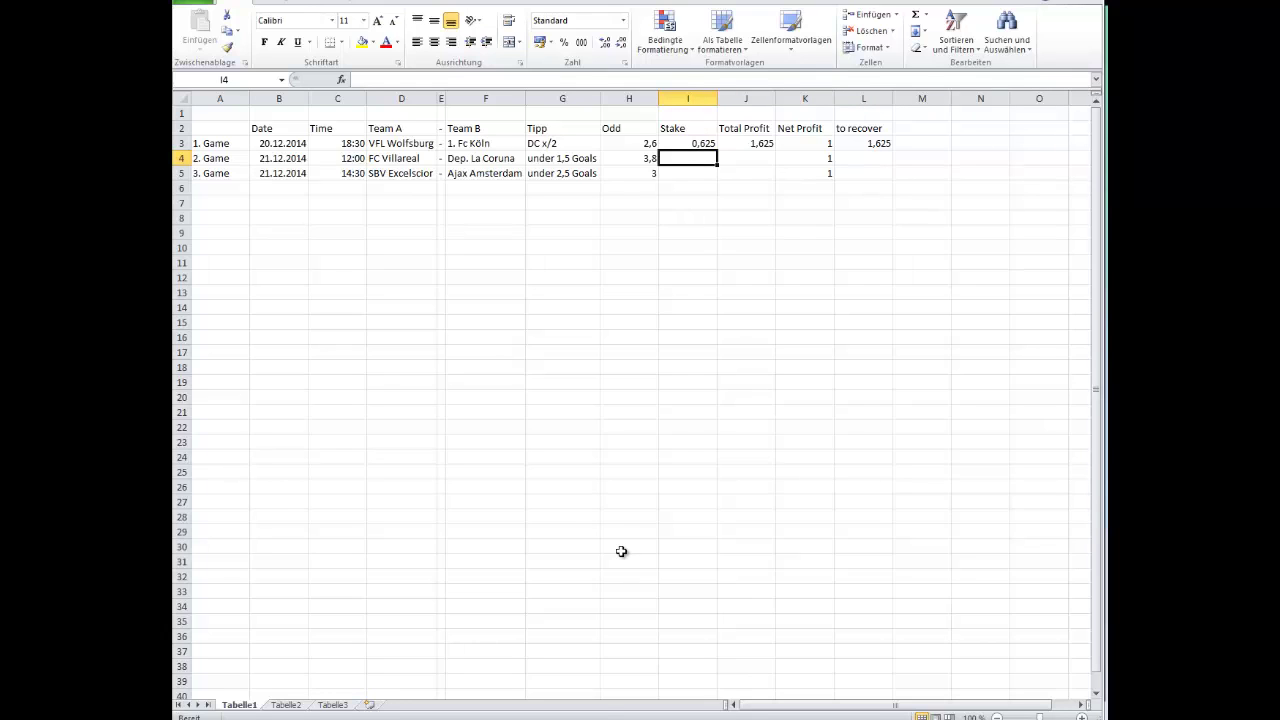
text(=)
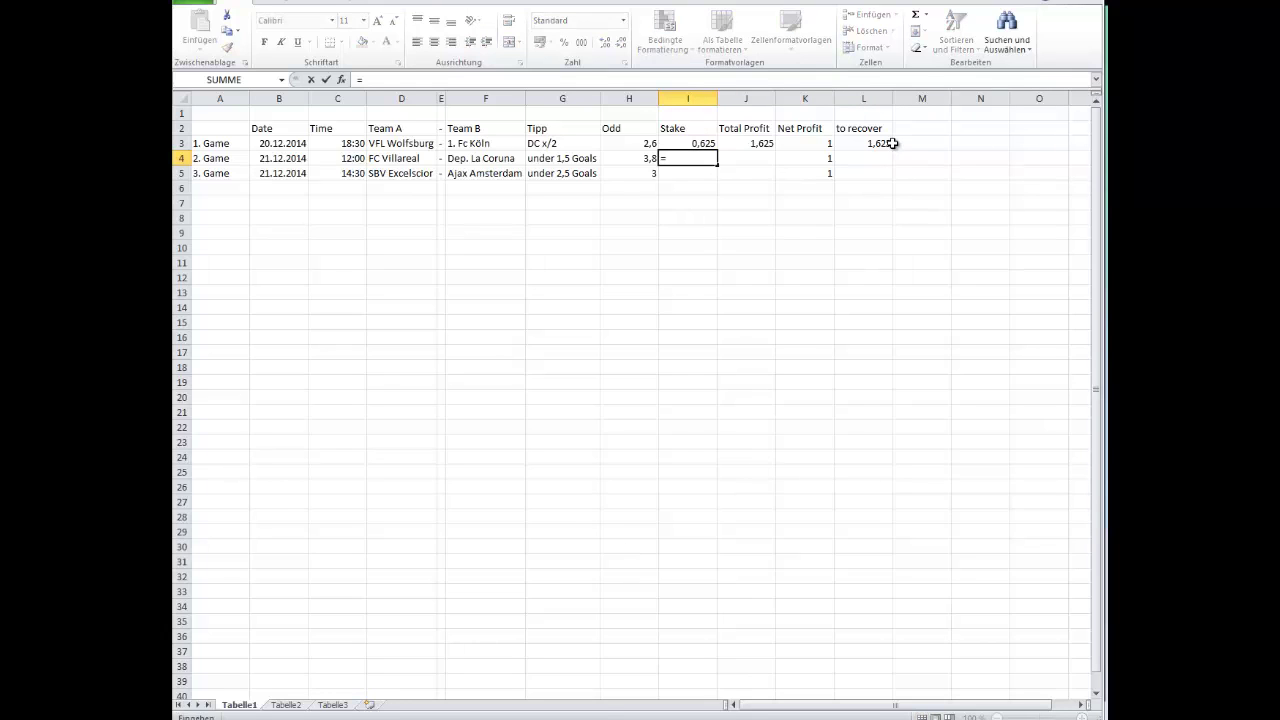
click(871, 145)
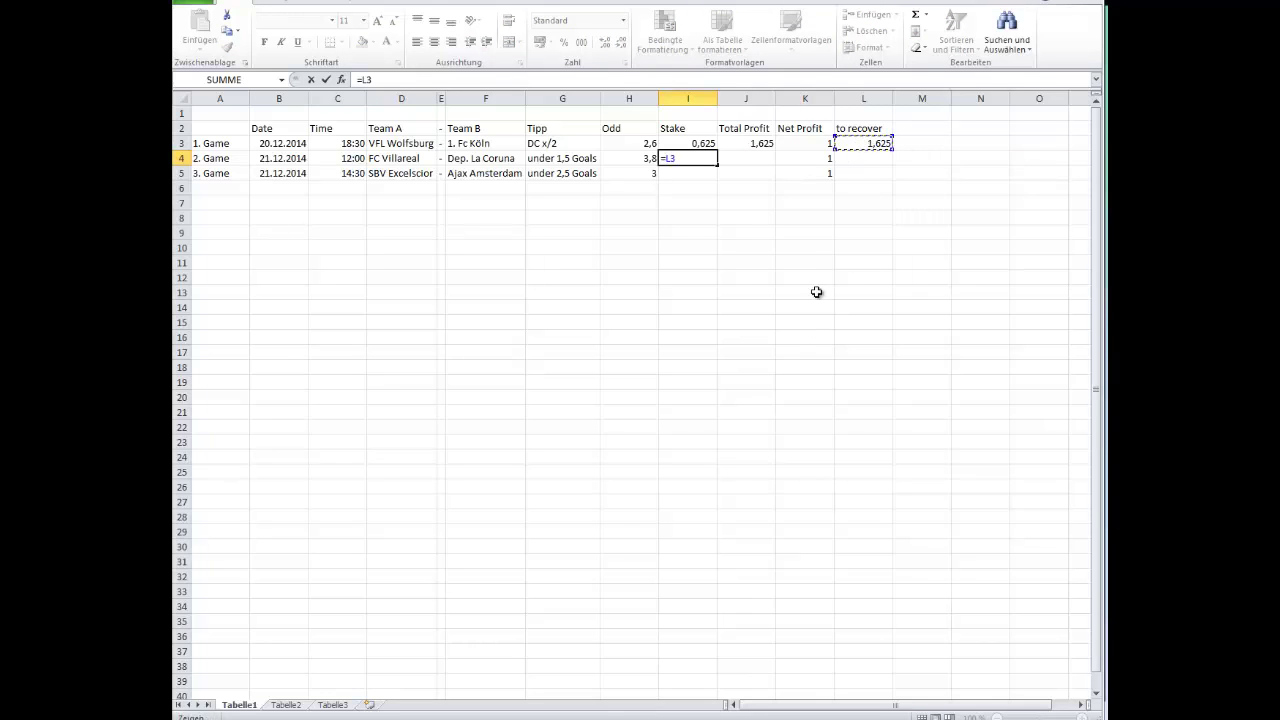
text(/()
click(618, 159)
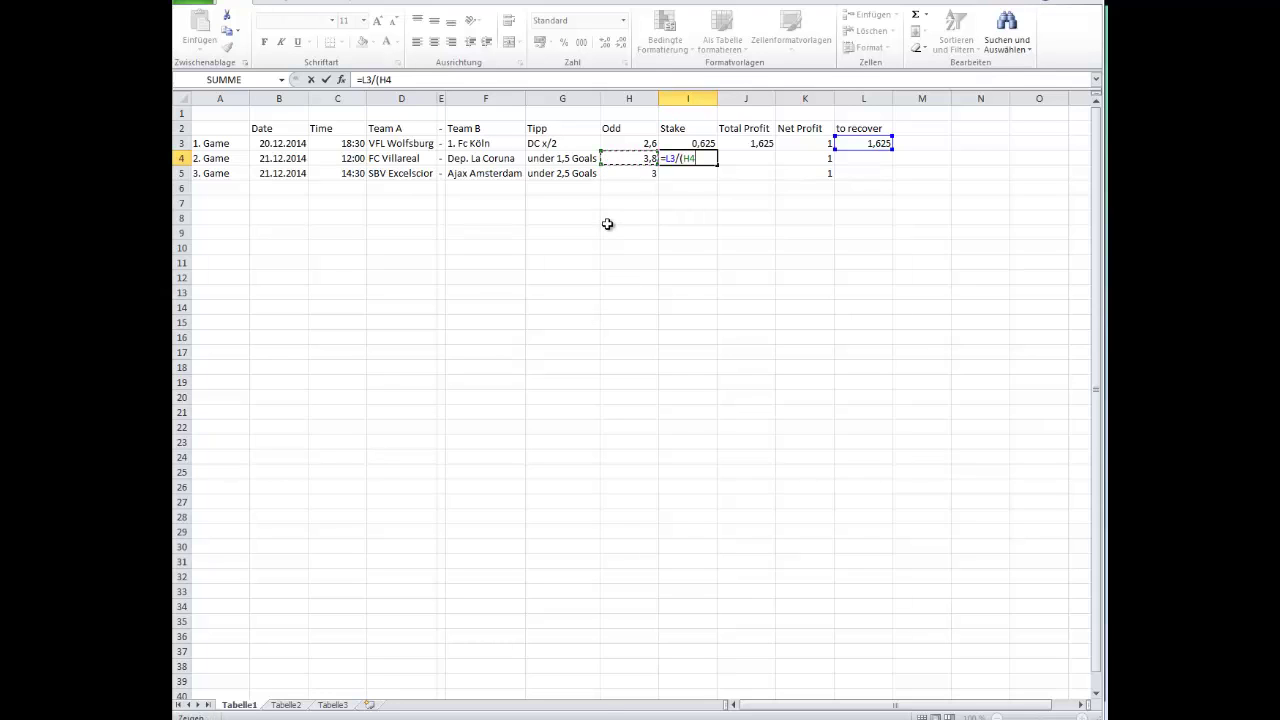
text(-1))
key(Return)
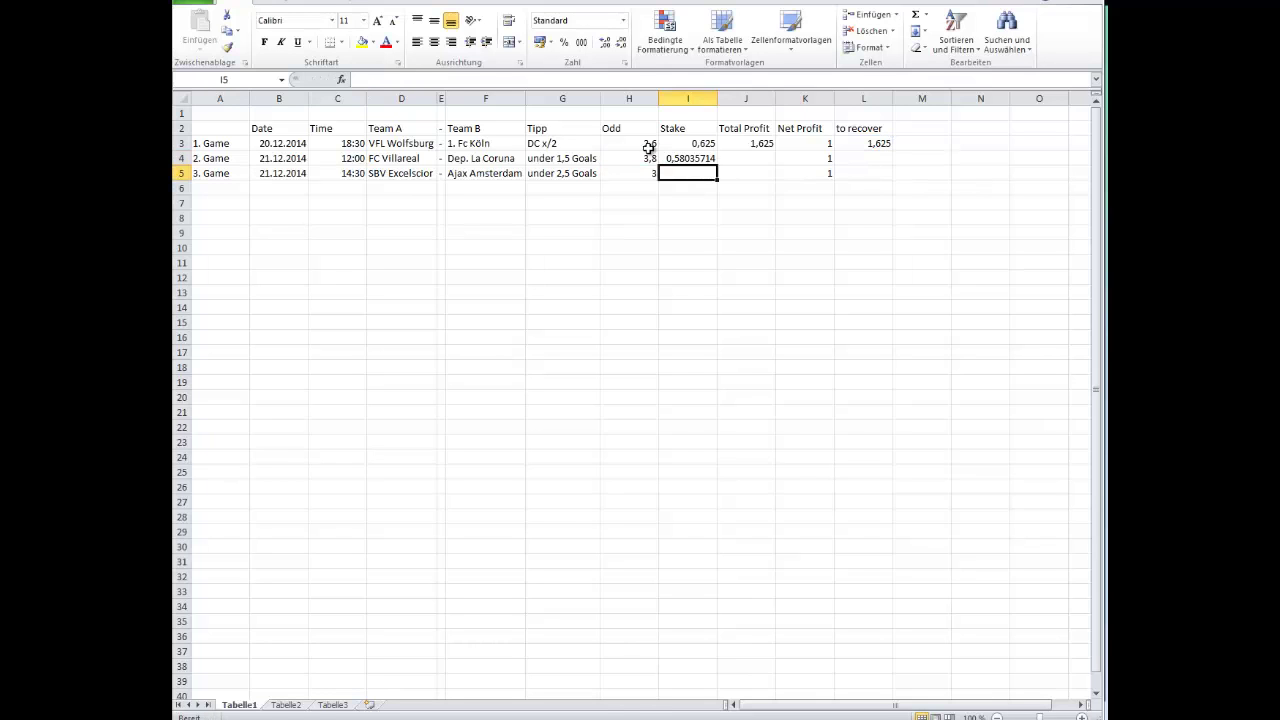
click(688, 162)
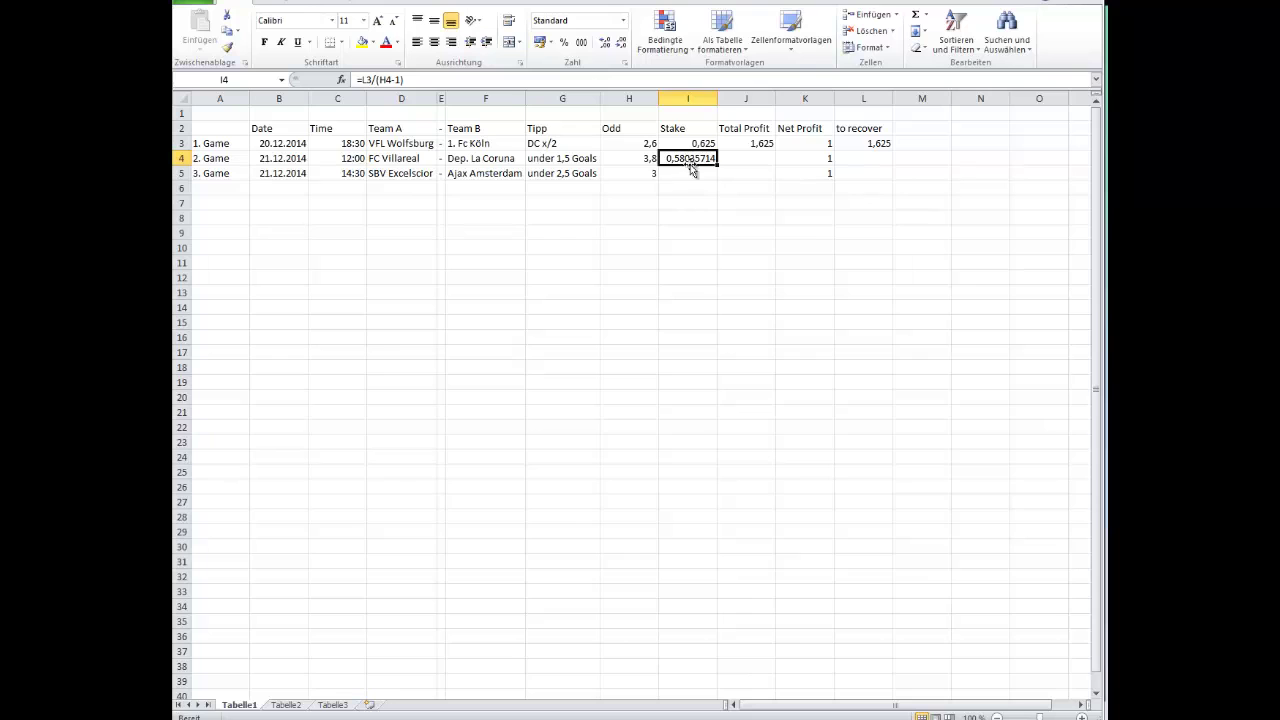
Calculate the second game's total profit in J4 with the formula =I4*H4
click(747, 160)
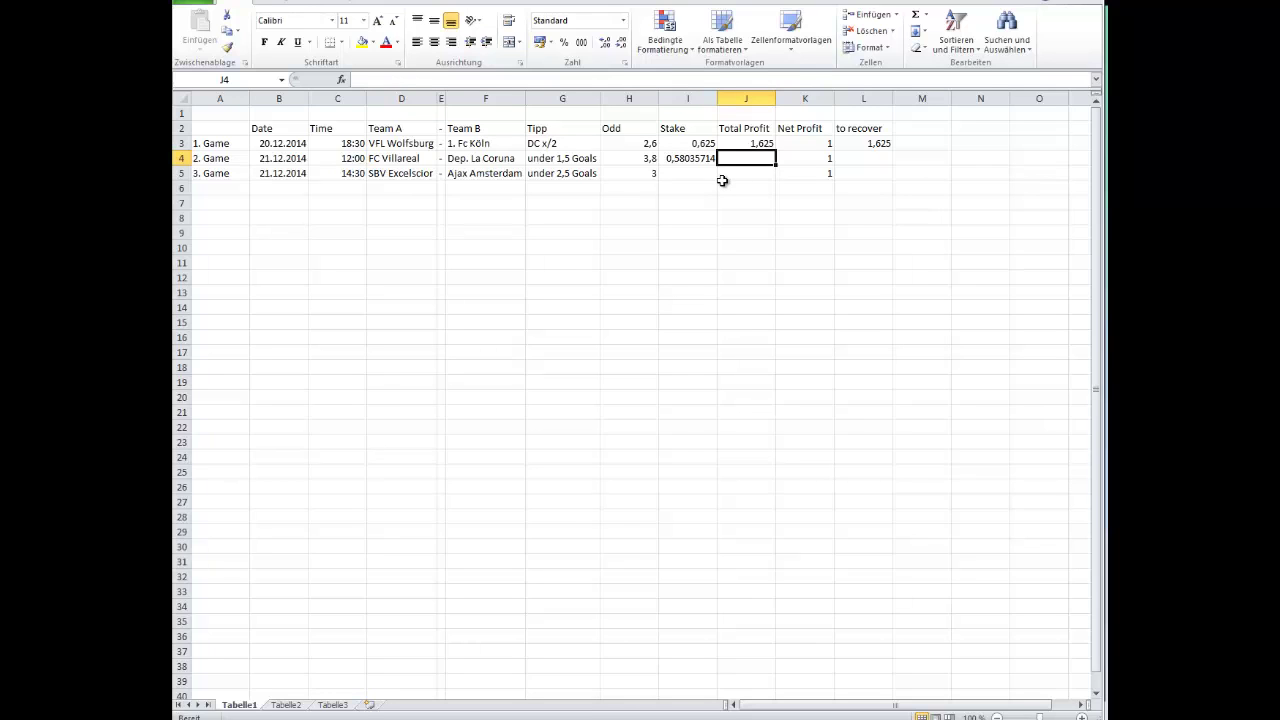
text(=)
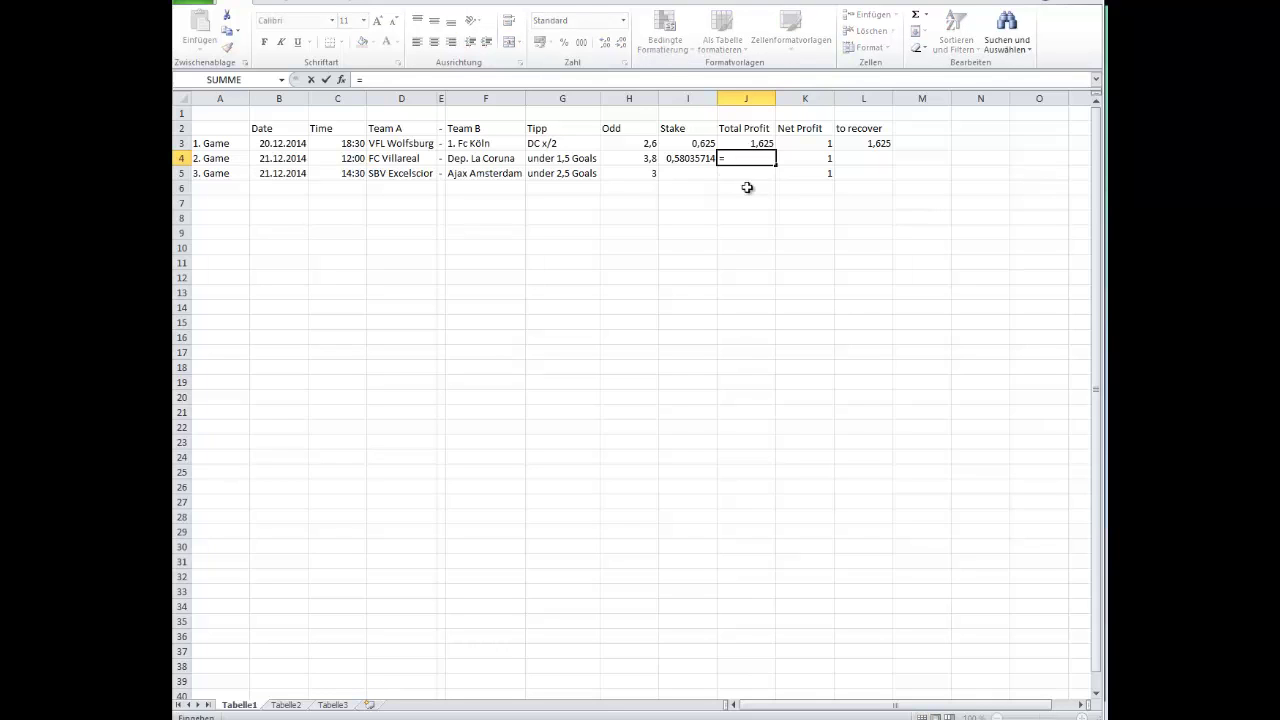
click(689, 160)
text(*)
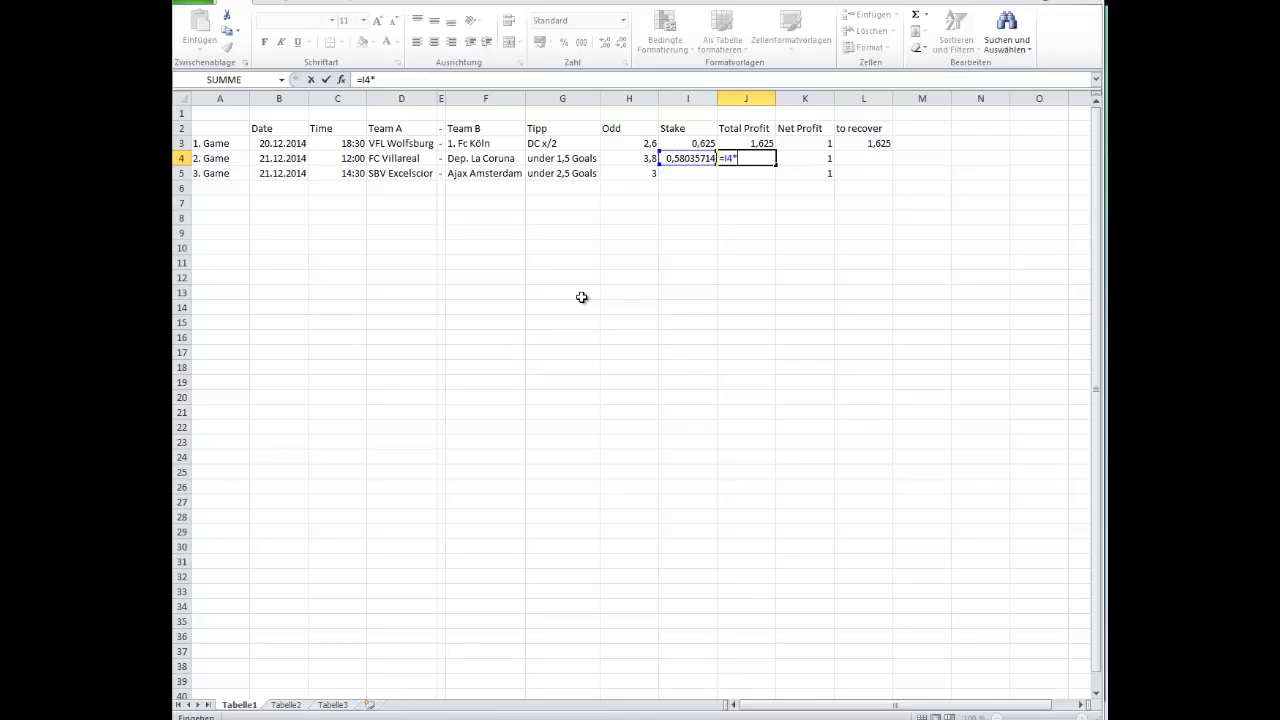
click(626, 160)
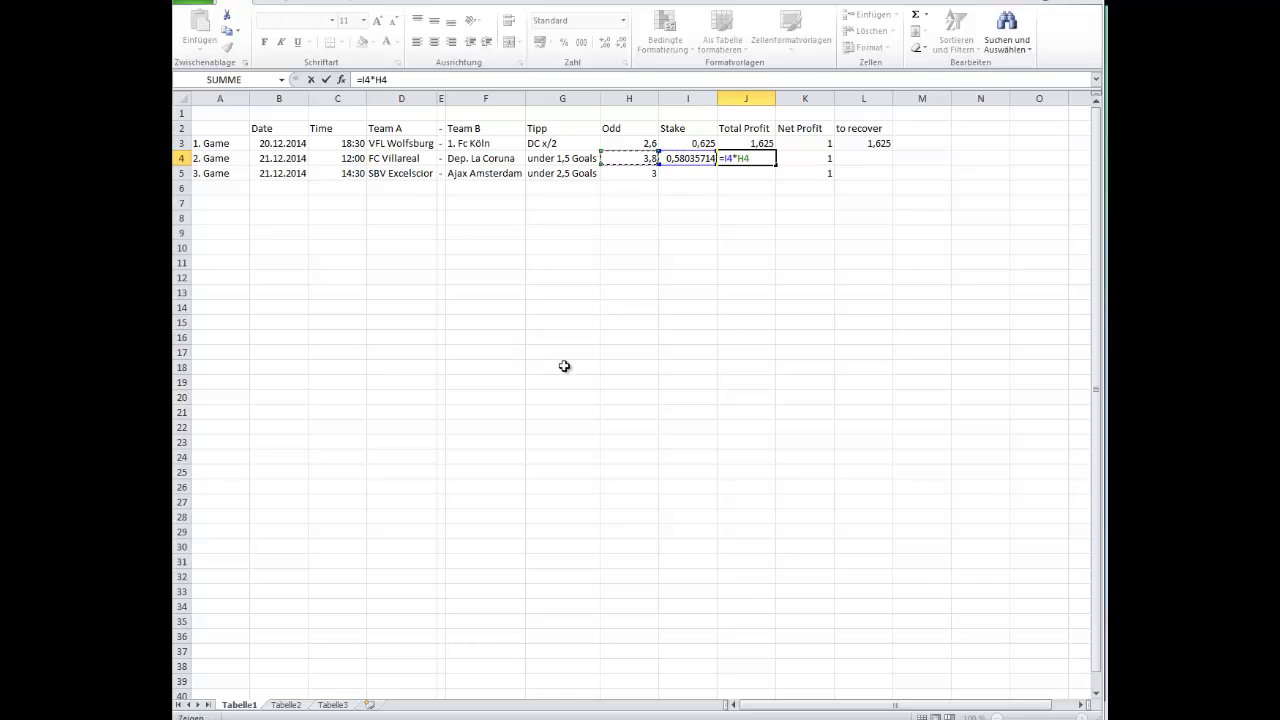
key(Return)
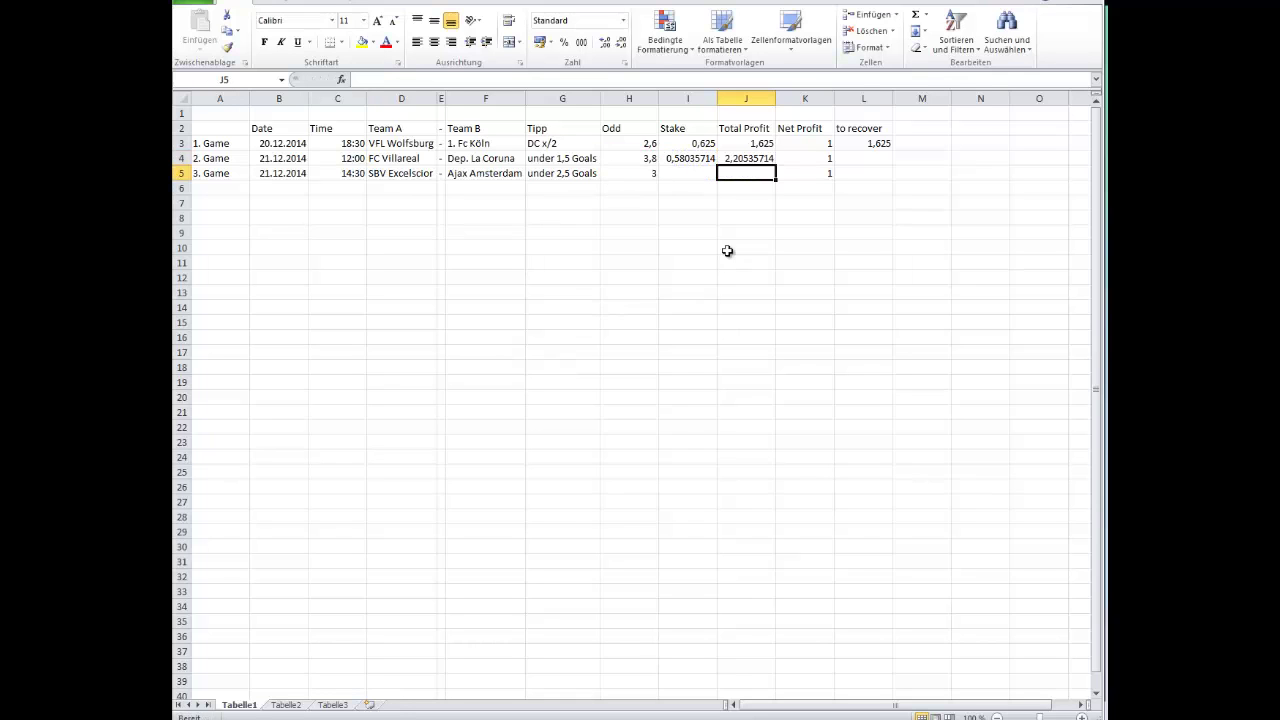
Compare the second game's total profit in J4 with the stakes in I3 and I4 and the net profit in K4
click(750, 158)
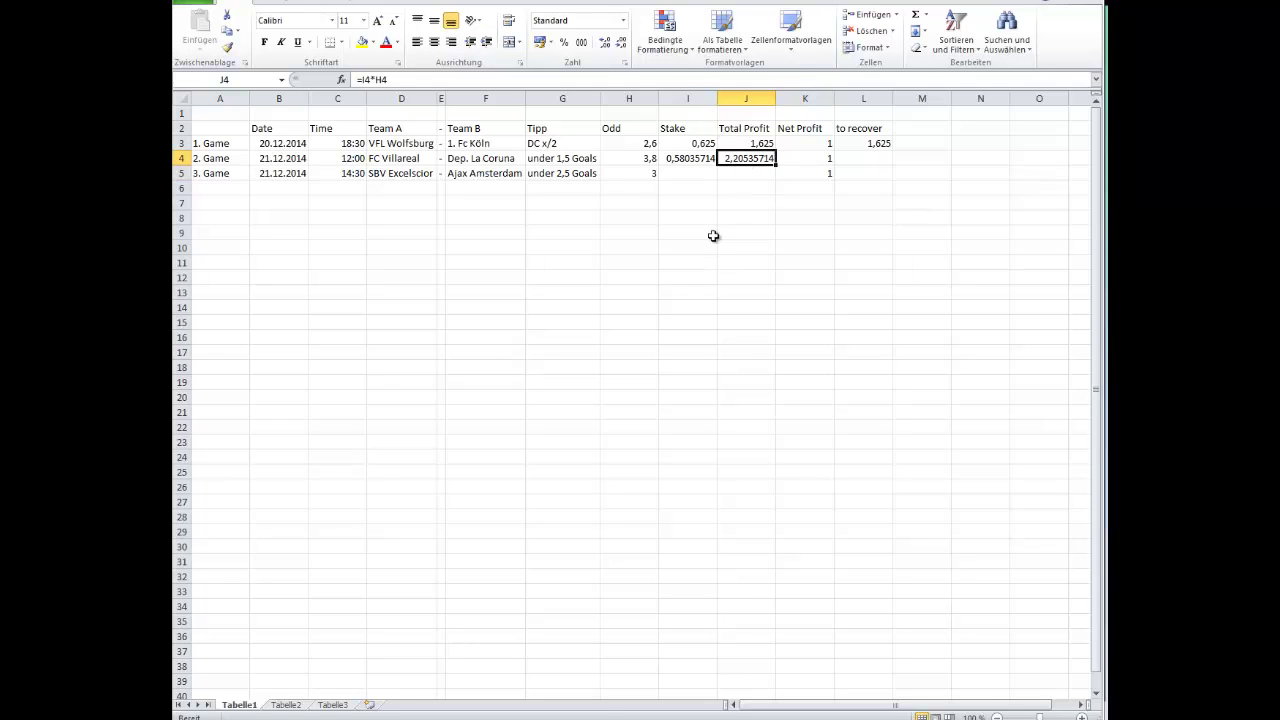
click(797, 158)
click(747, 158)
drag(690, 143, 688, 158)
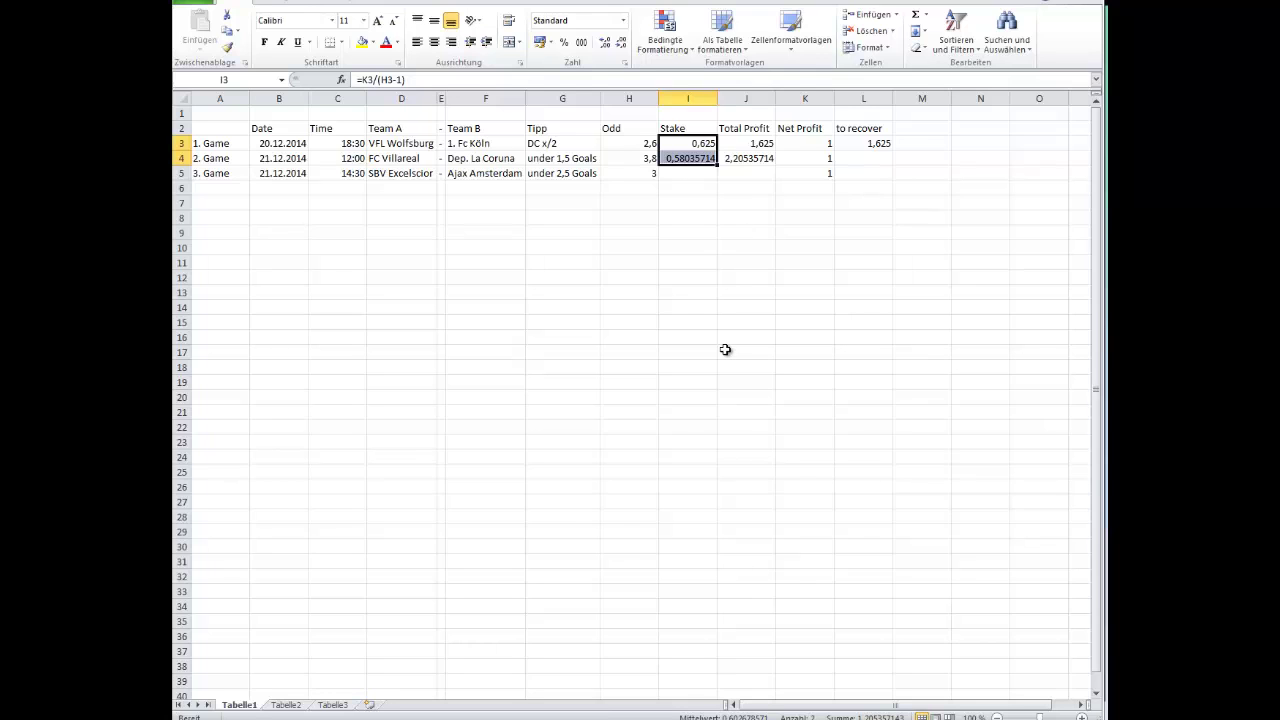
click(735, 162)
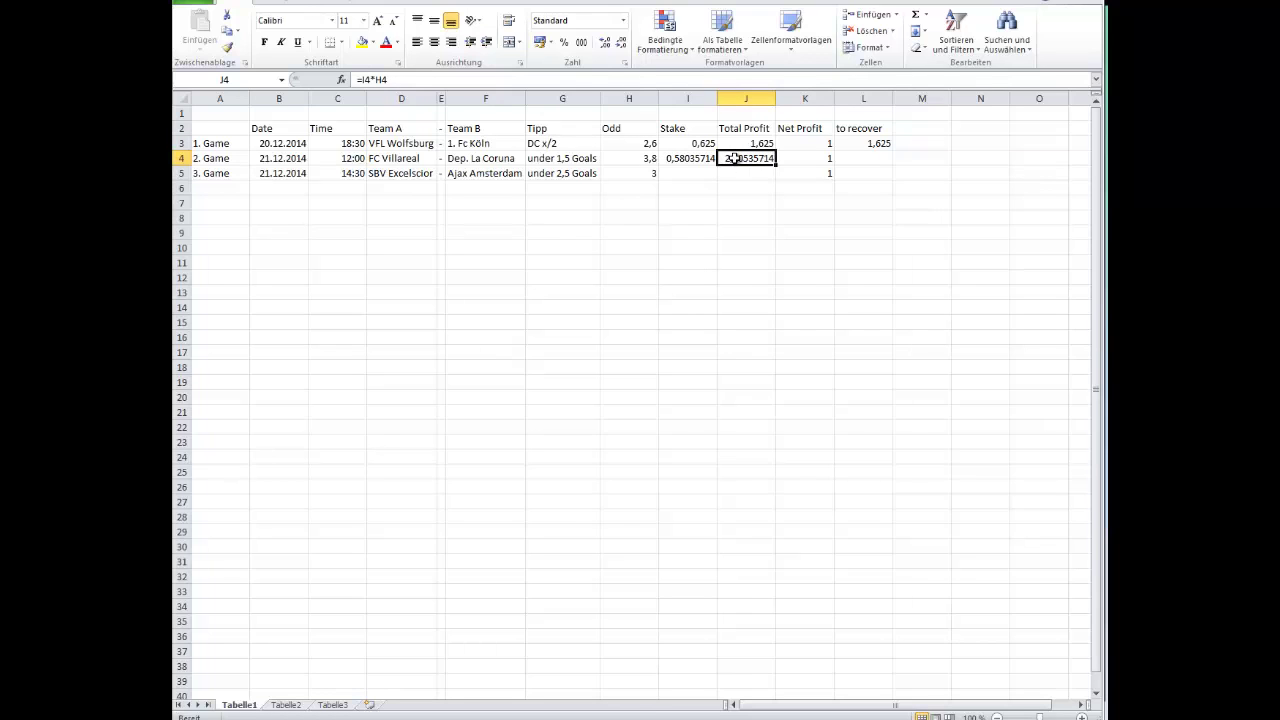
click(805, 160)
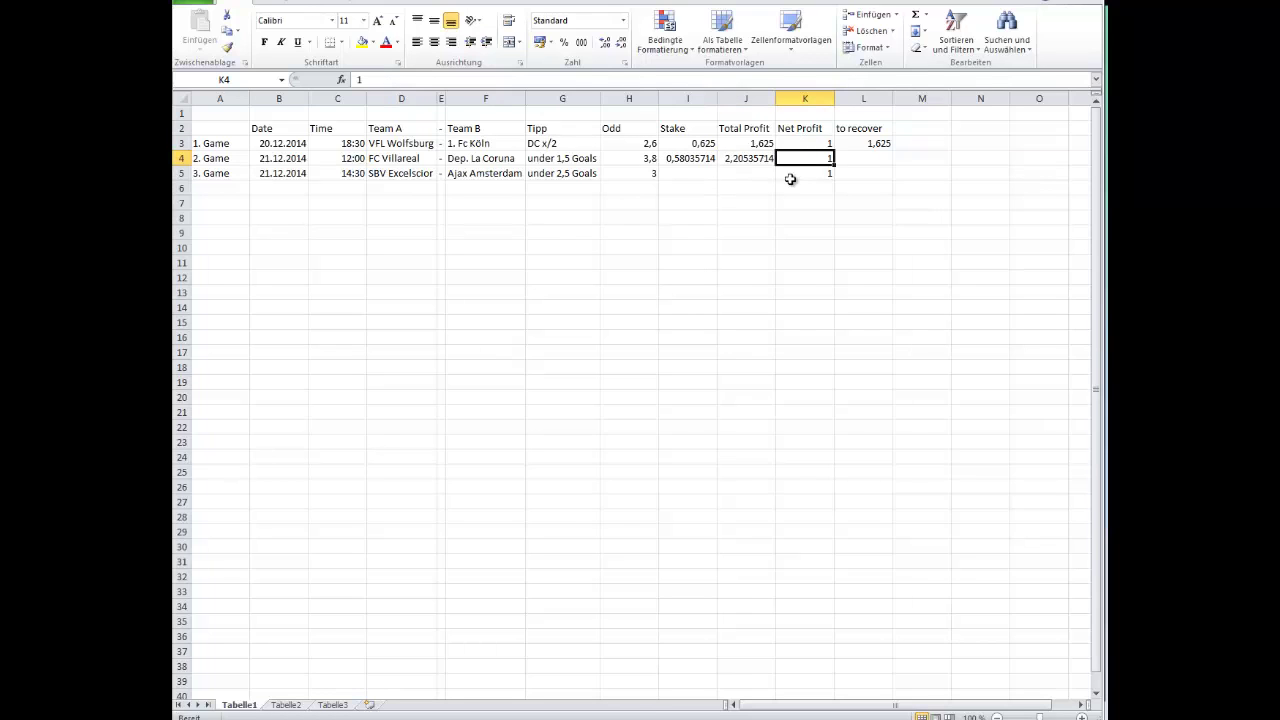
Calculate the second game's amount to recover in L4 from its net profit and both stakes with the formula =K4+I4+I3
click(856, 156)
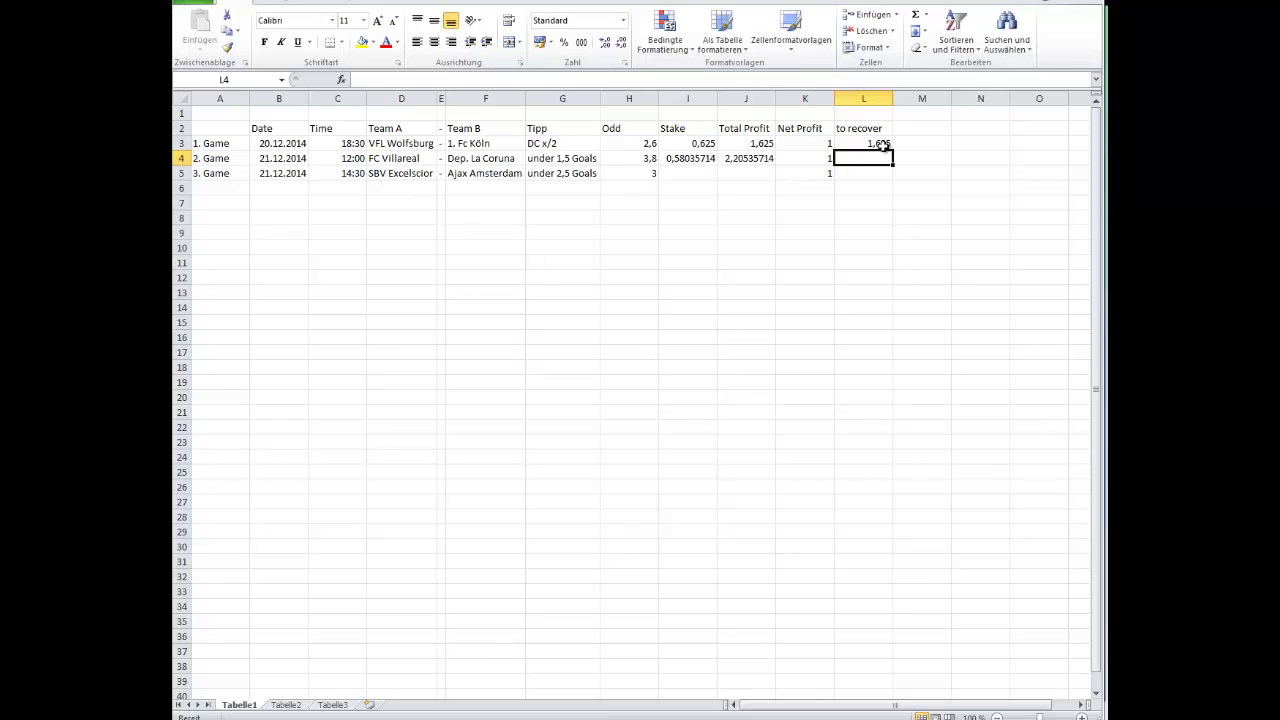
text(=)
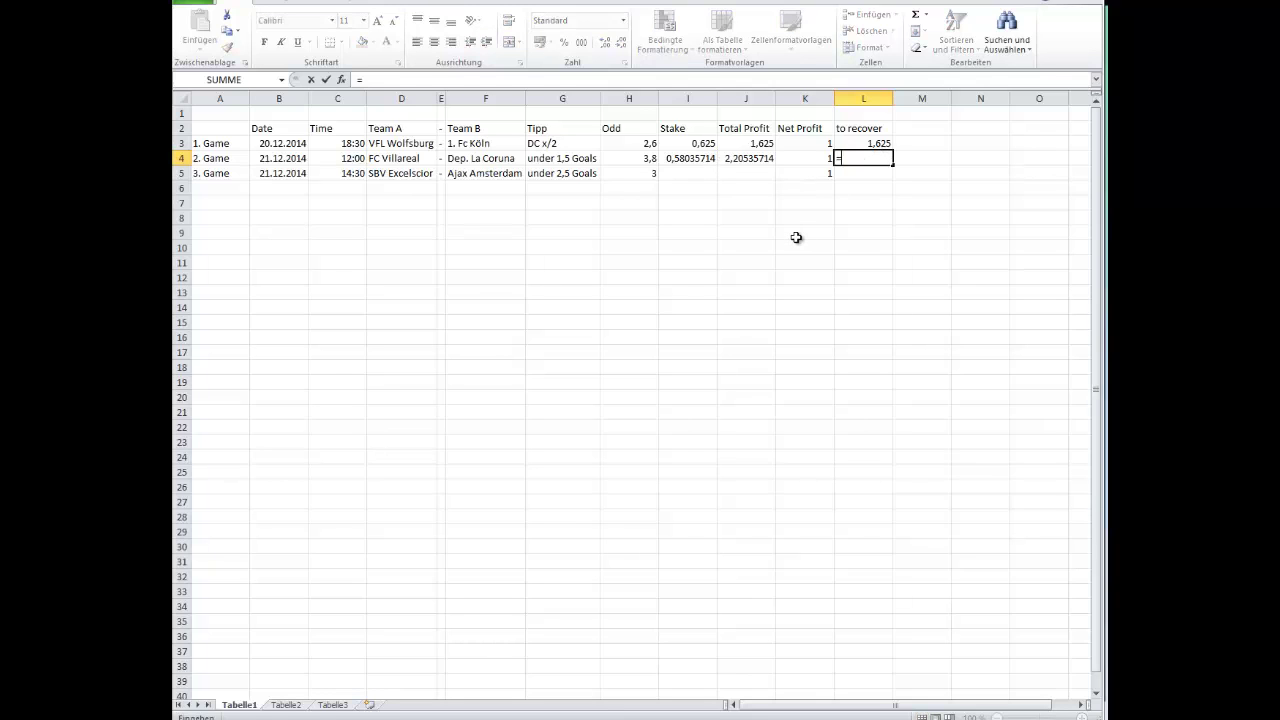
click(813, 160)
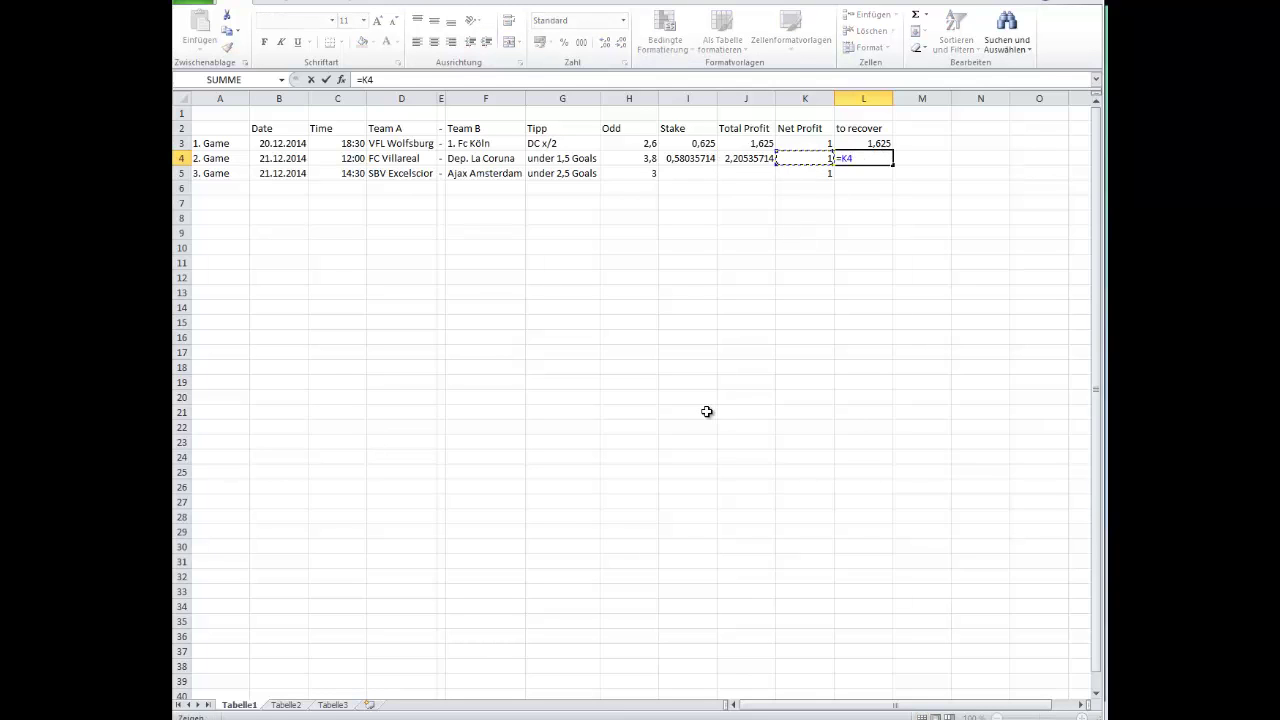
text(+)
click(681, 160)
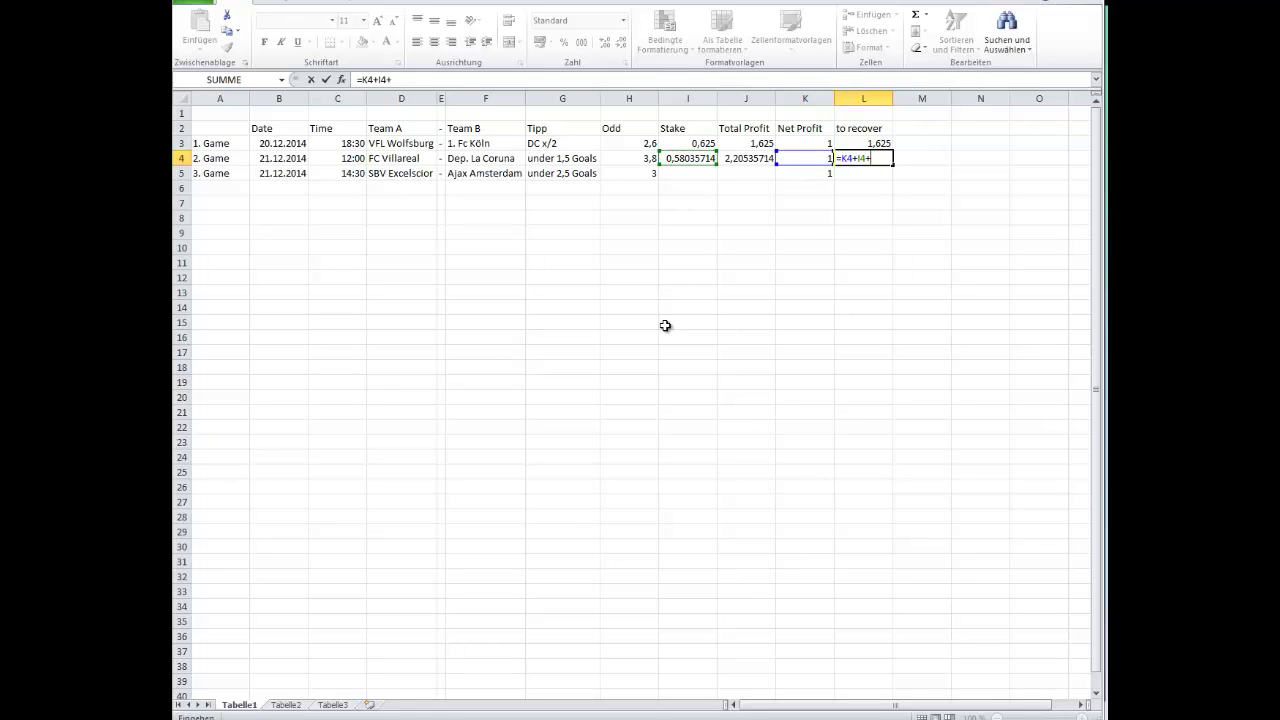
text(+)
click(697, 143)
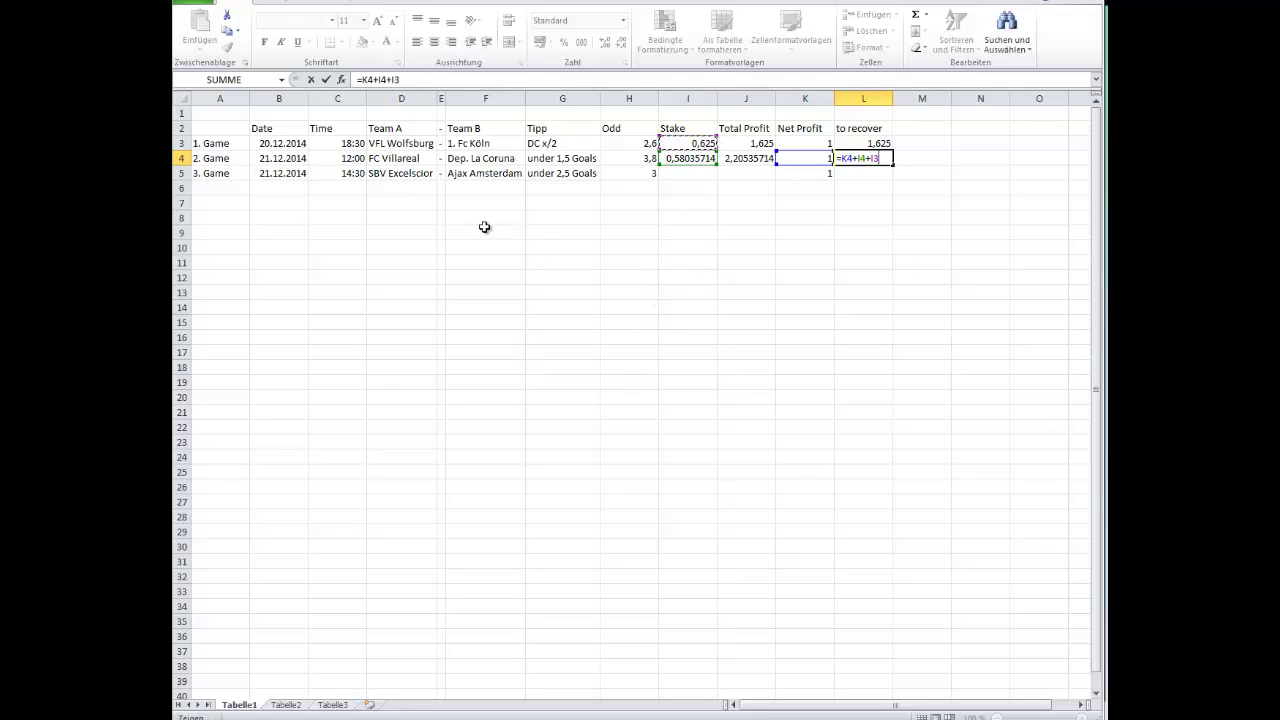
key(Return)
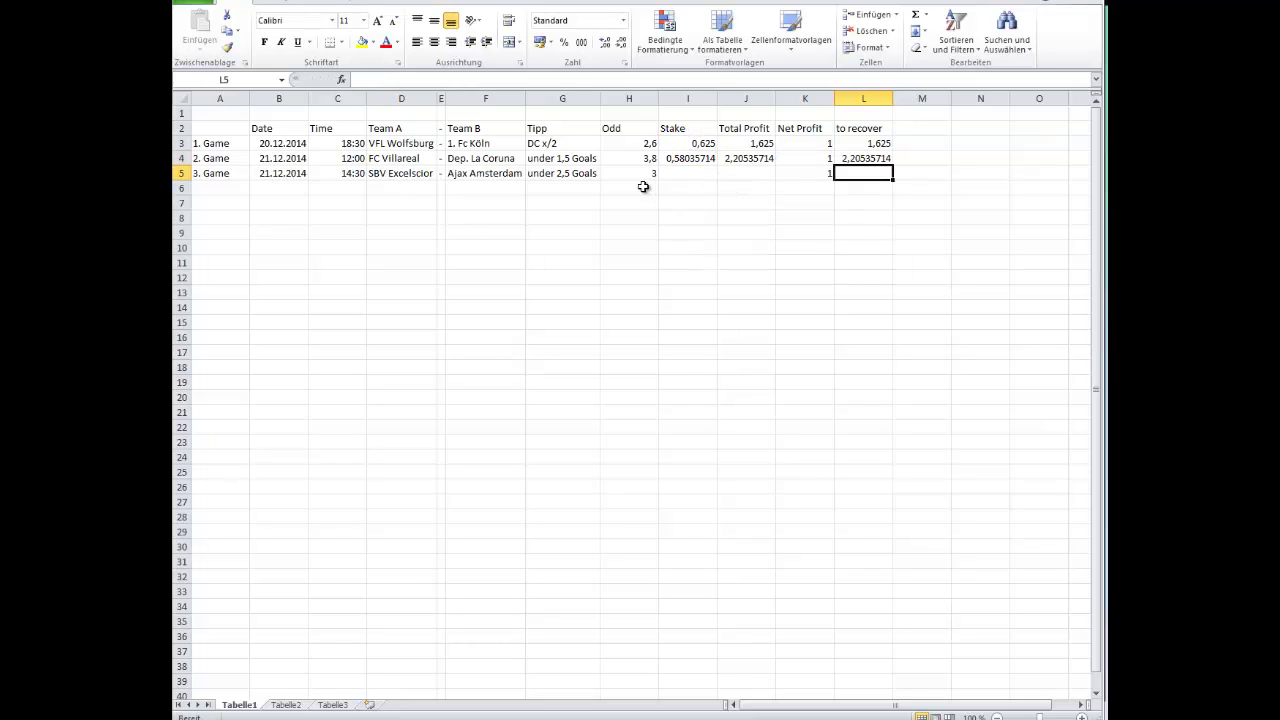
Calculate the third game's stake in I5 from the second game's amount to recover with the formula =L4/(H5-1)
click(681, 174)
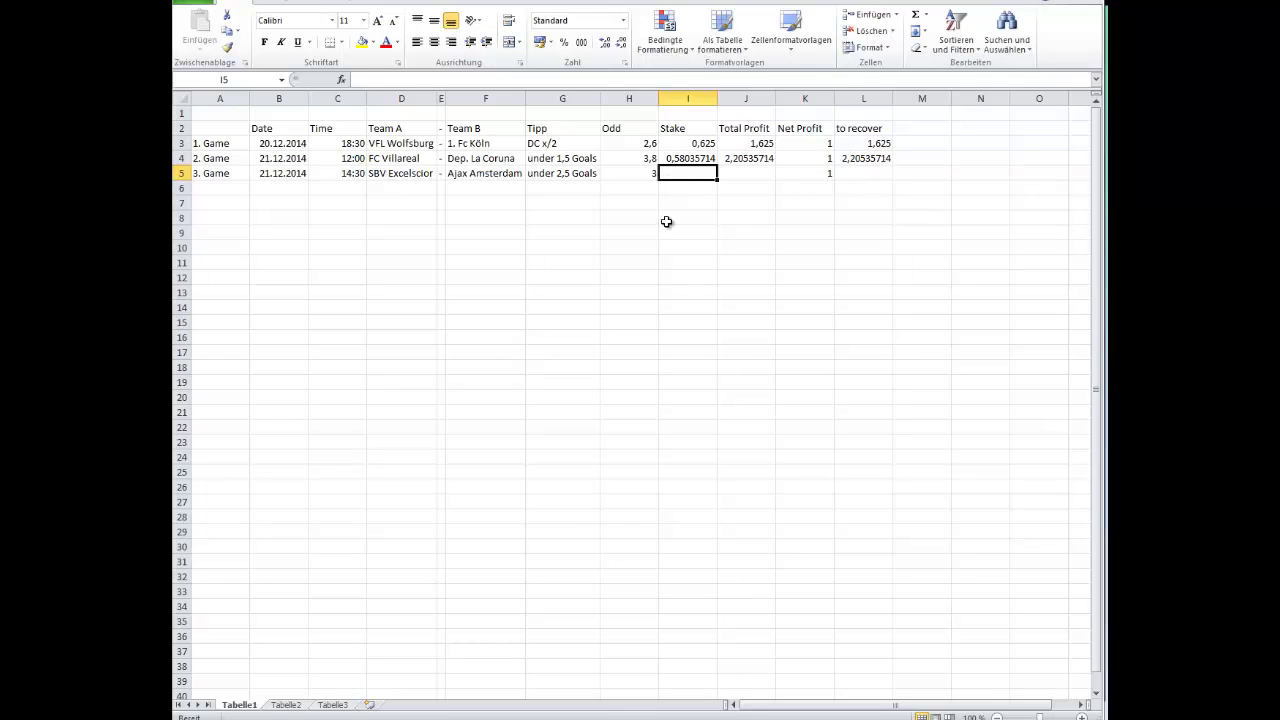
text(=)
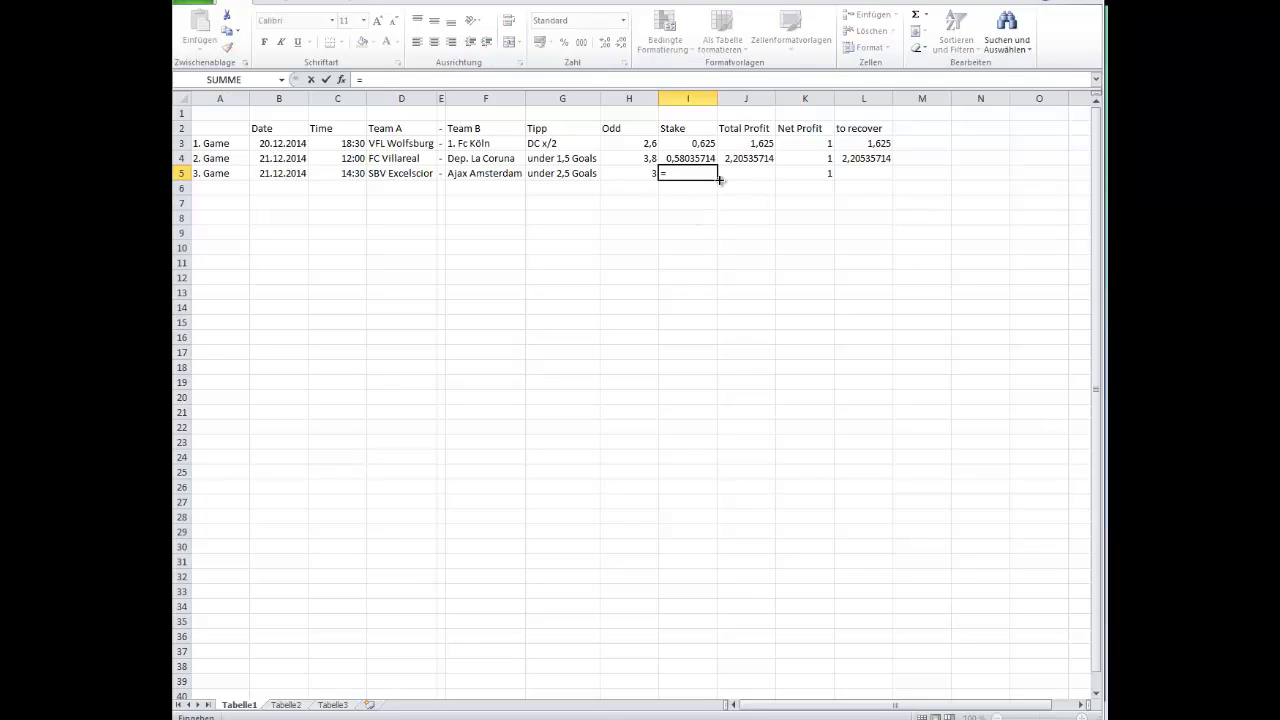
click(873, 158)
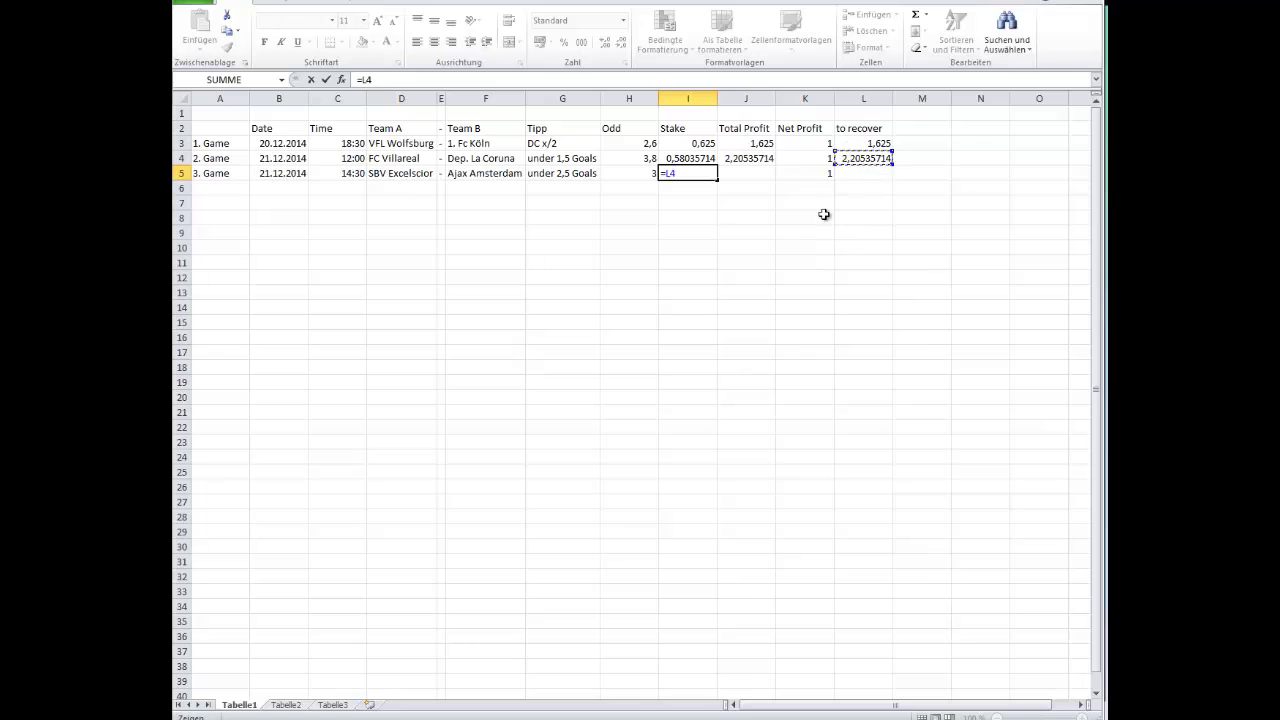
text(/()
click(648, 175)
text(-1)
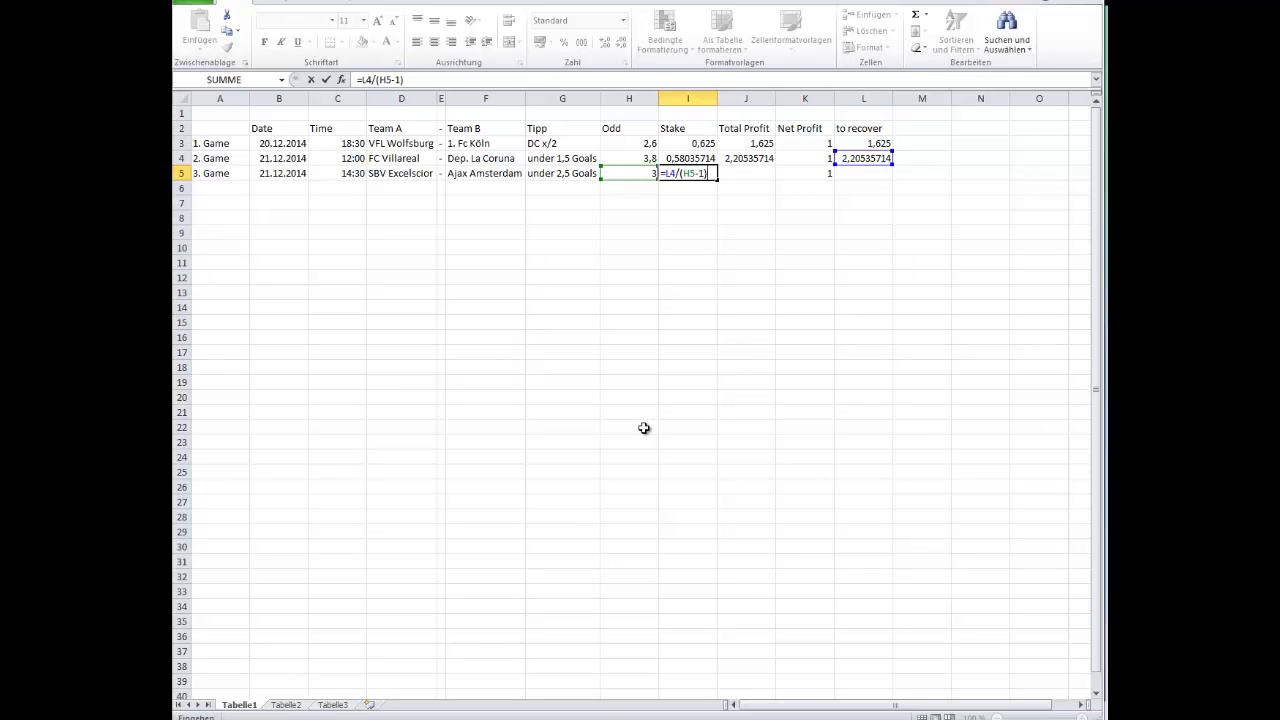
key(Return)
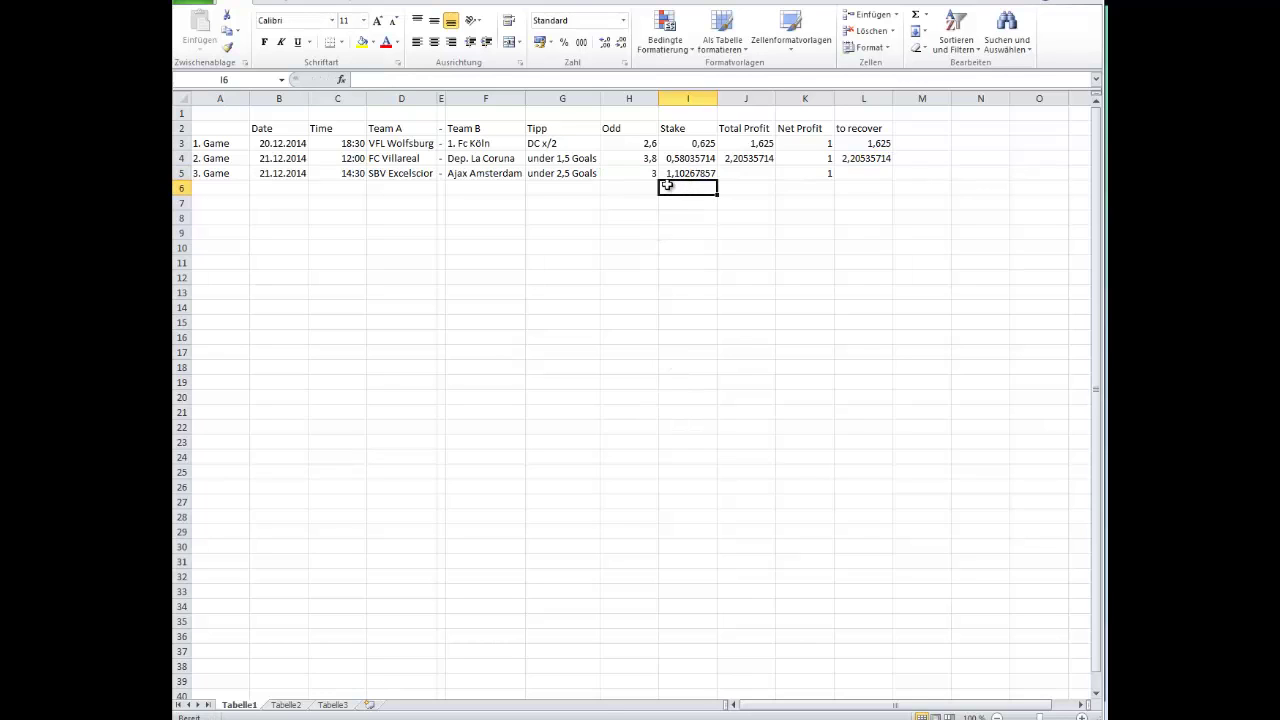
Calculate the third game's total profit in J5 with the formula =I5*H5
click(741, 178)
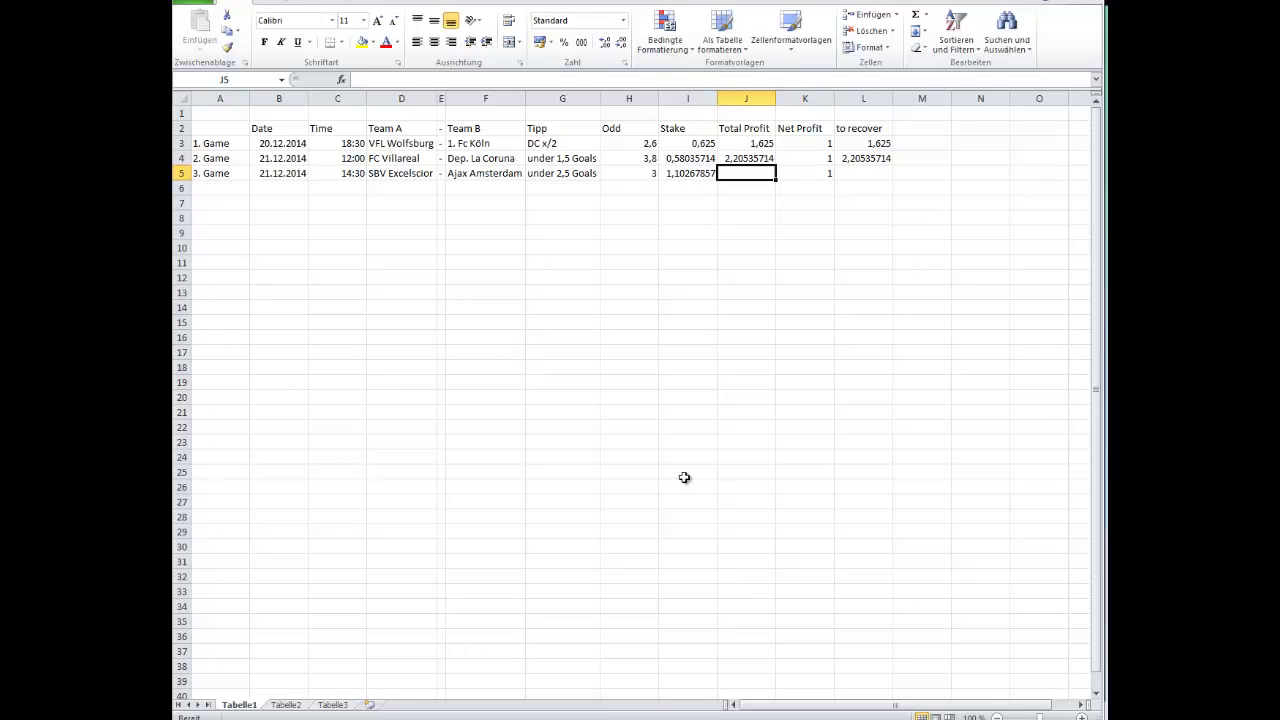
text(=)
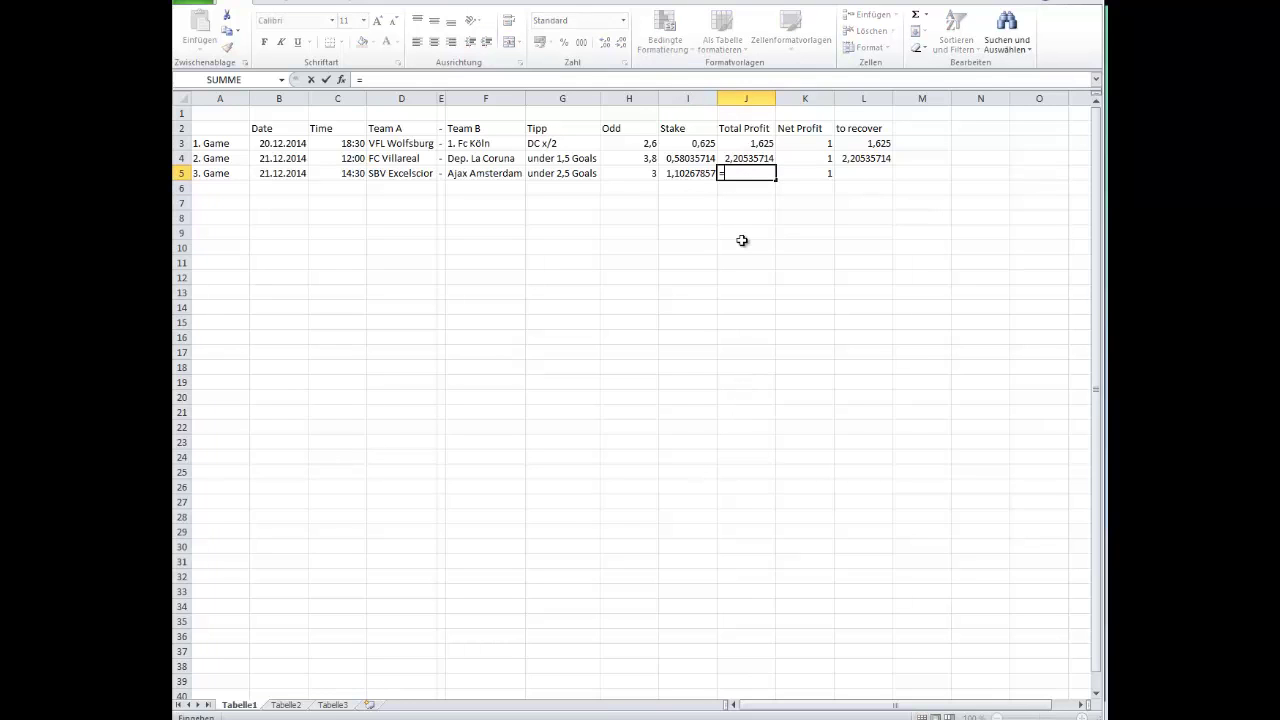
click(681, 173)
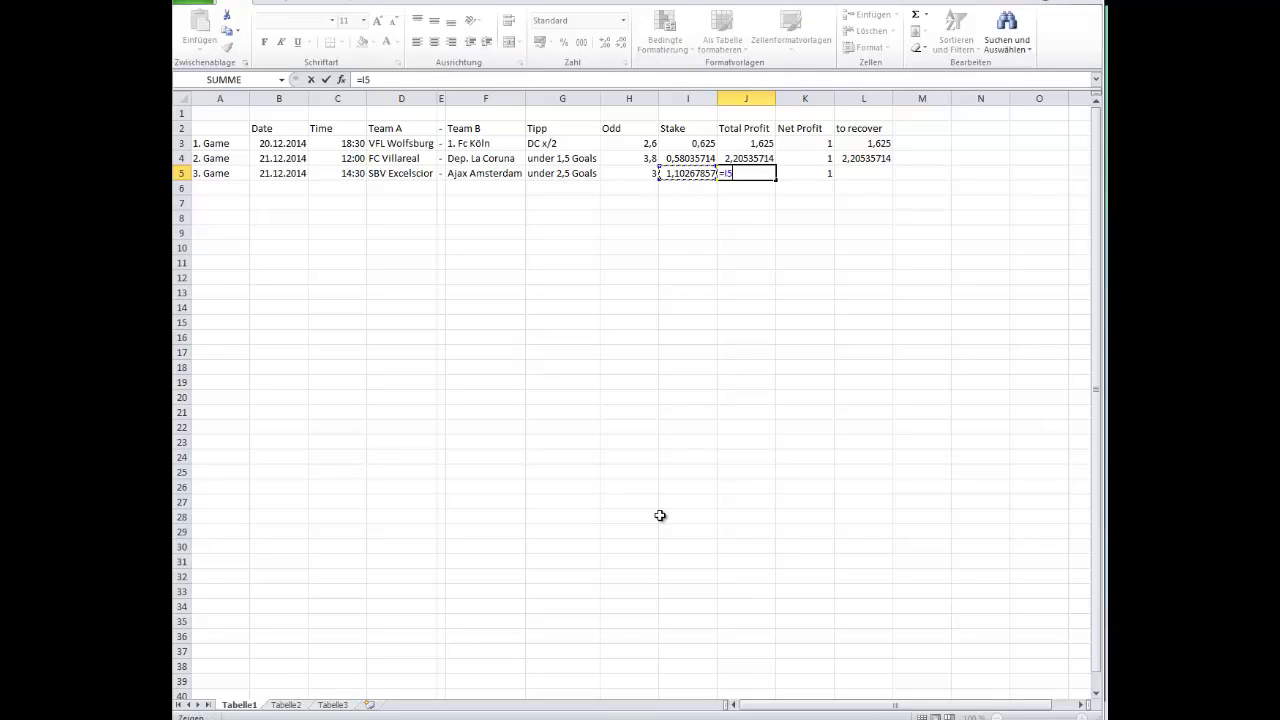
text(*)
click(633, 173)
key(Return)
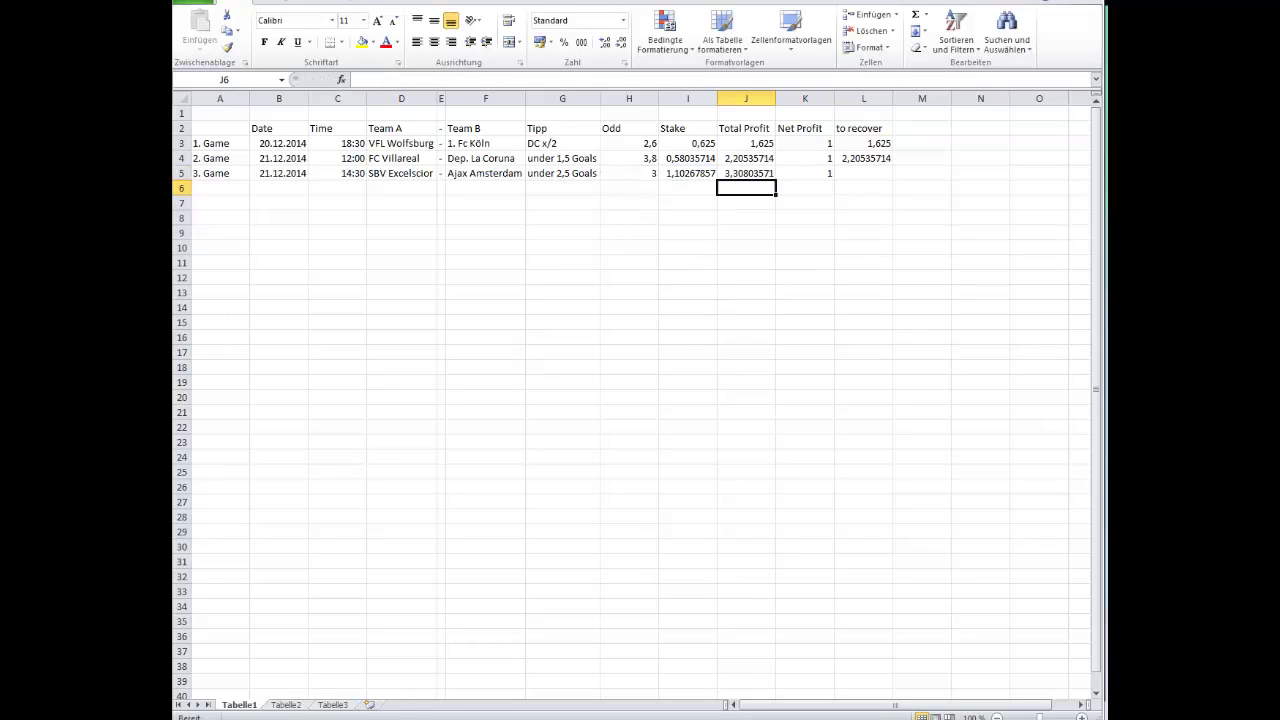
click(738, 174)
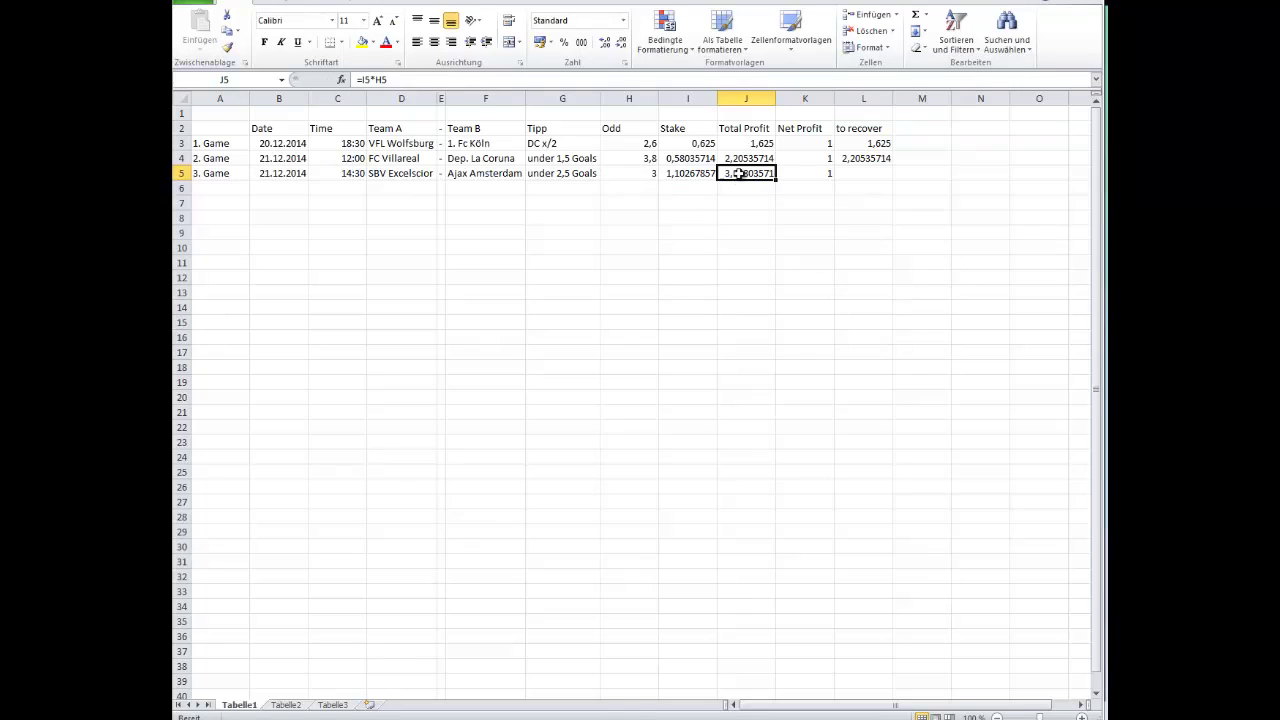
Enter the label "calculation factor" in H7 below the odds
click(630, 201)
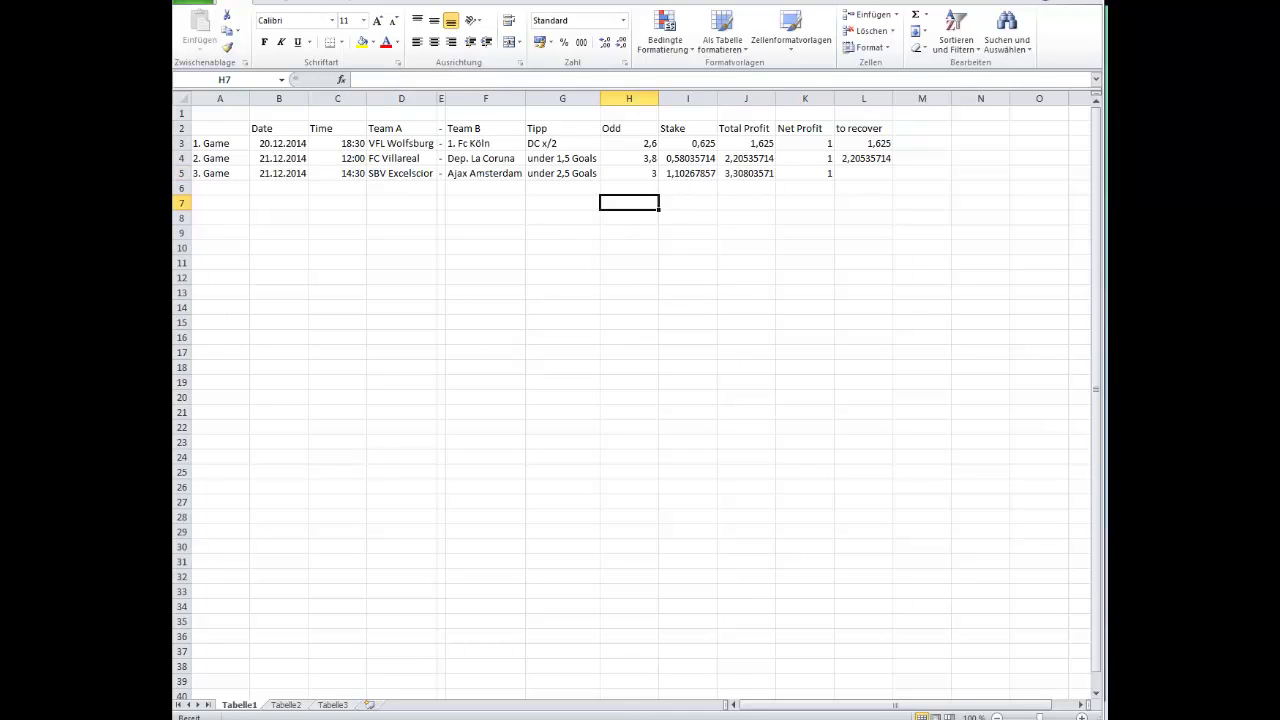
text(calculation factor)
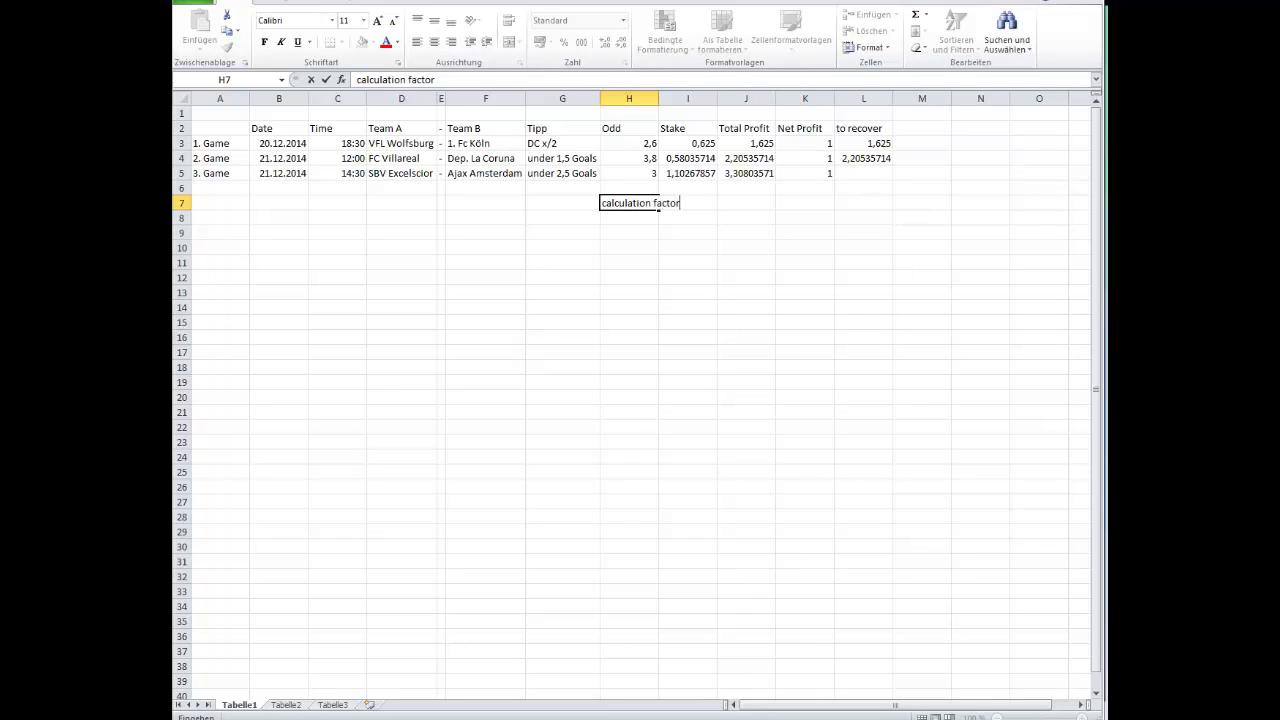
key(Tab)
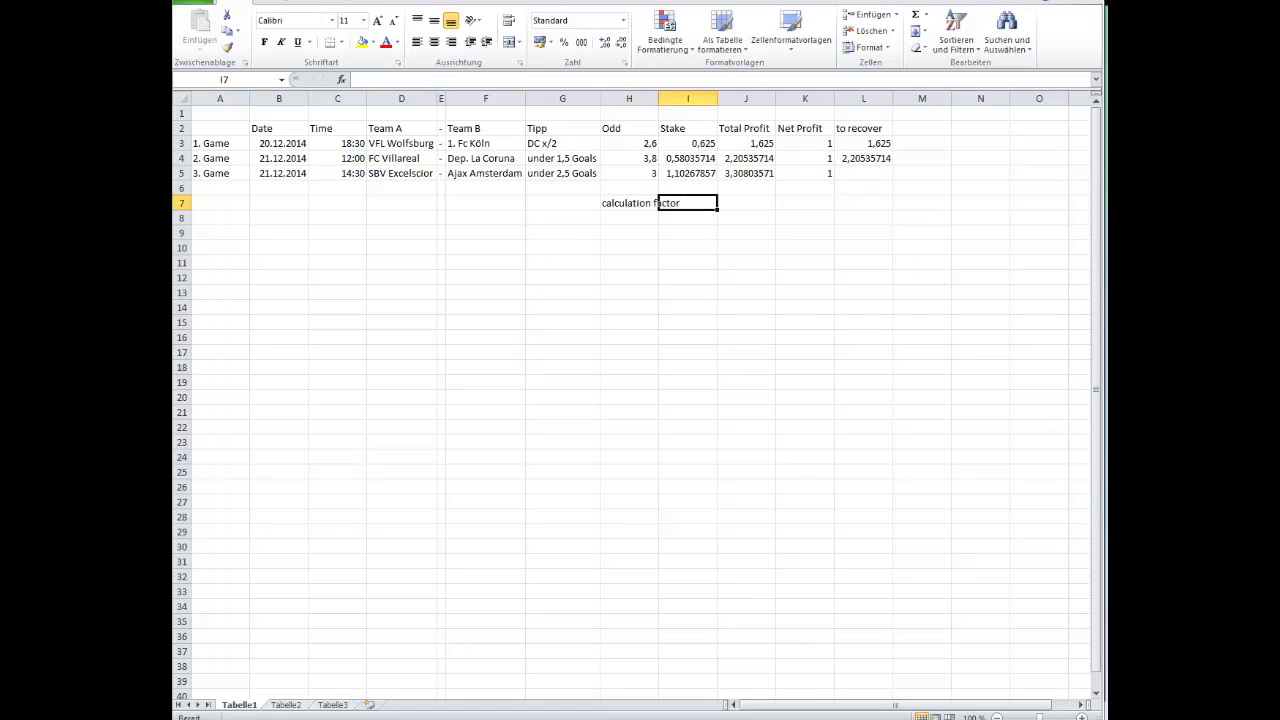
Sum the three stakes in I7 with the formula =SUMME(I3:I5) and widen column H to fit its label
text(=)
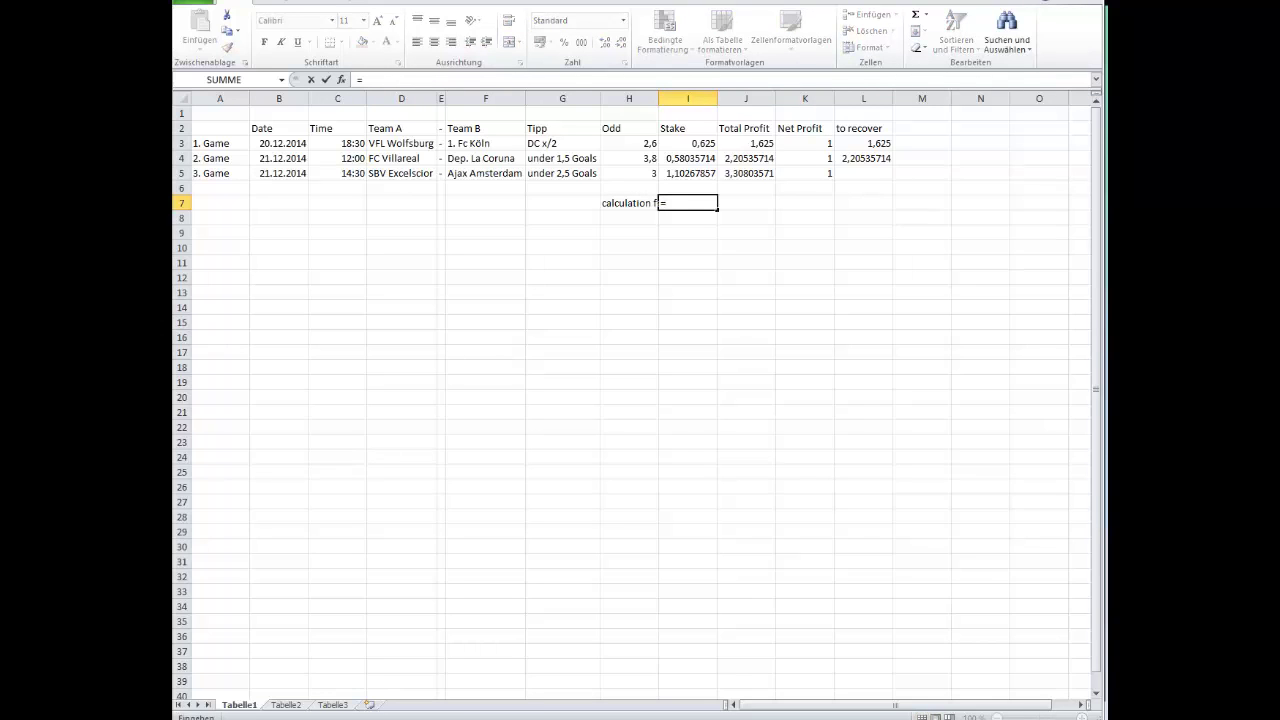
text(summe()
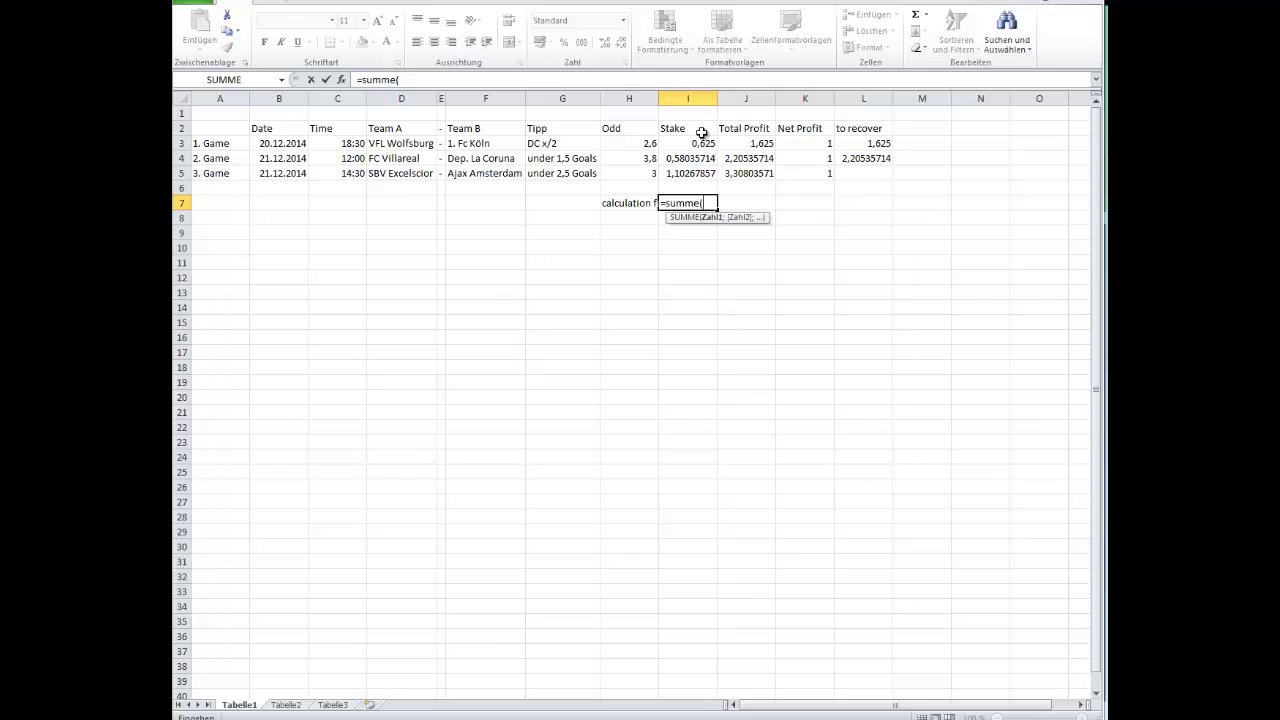
drag(702, 144, 697, 175)
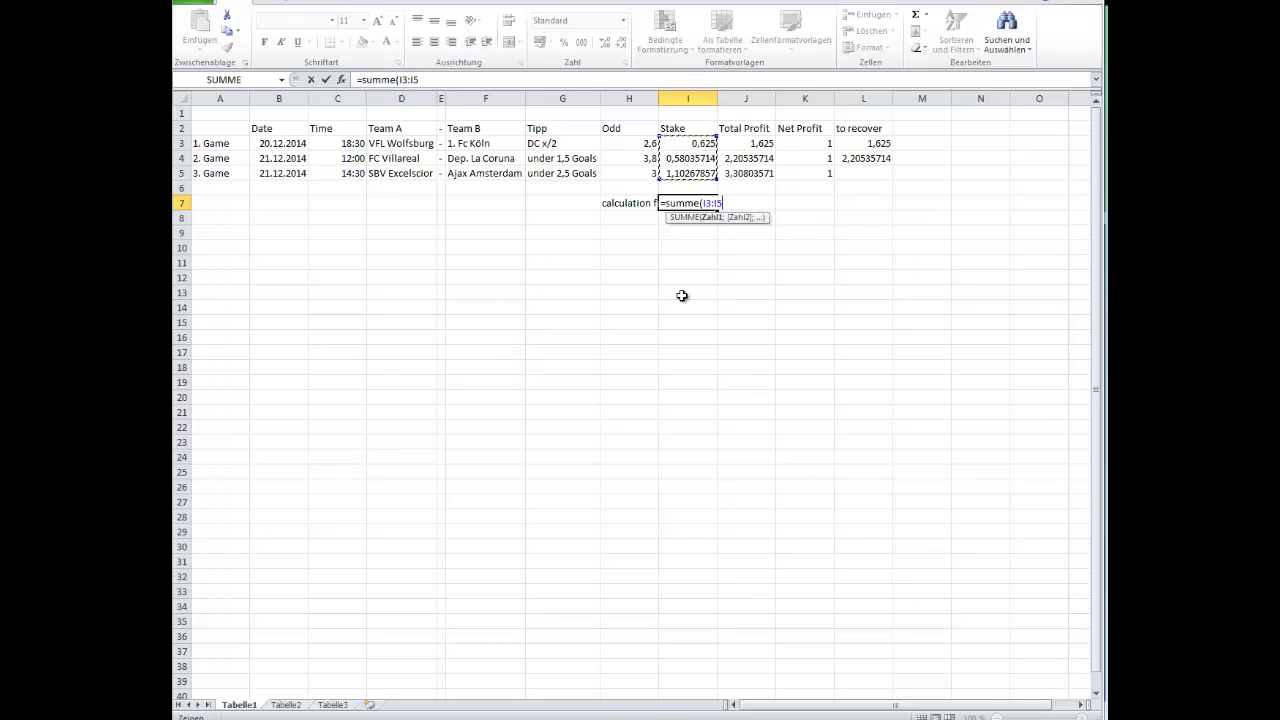
key(Return)
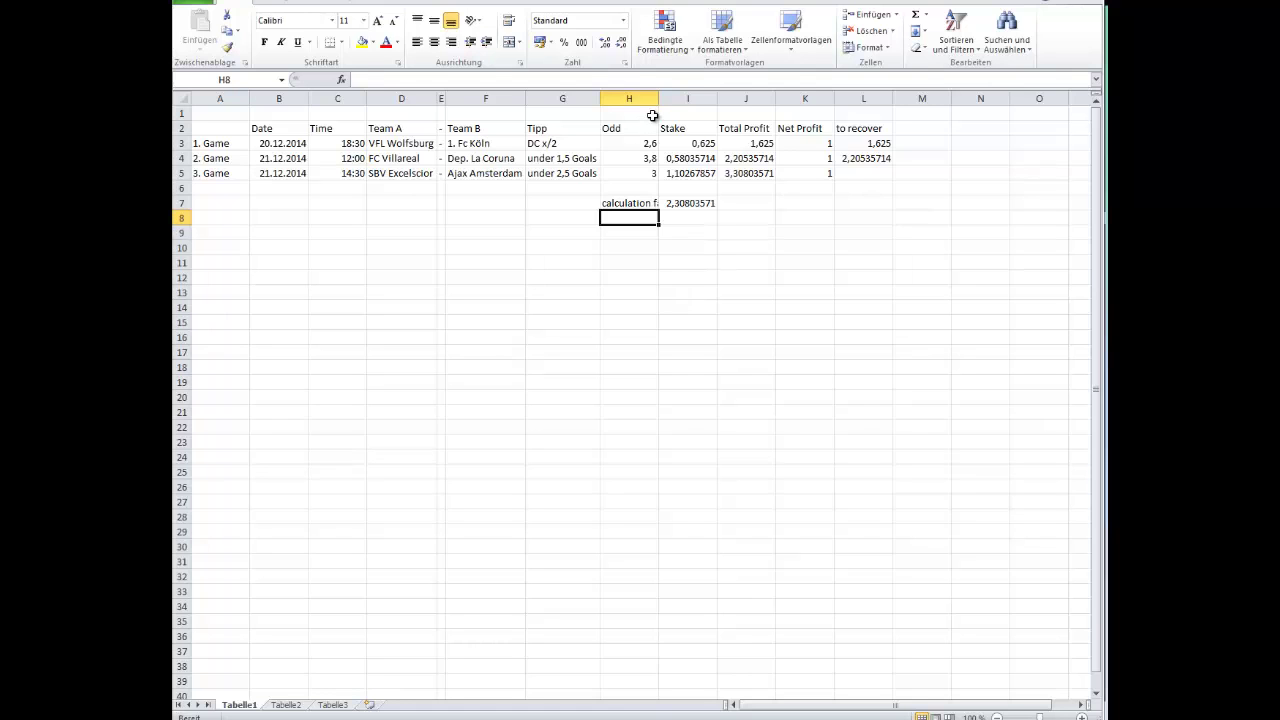
drag(658, 99, 687, 100)
Compare the calculation factor in I7 with the third game's net profit in K5 and total profit in J5
click(728, 205)
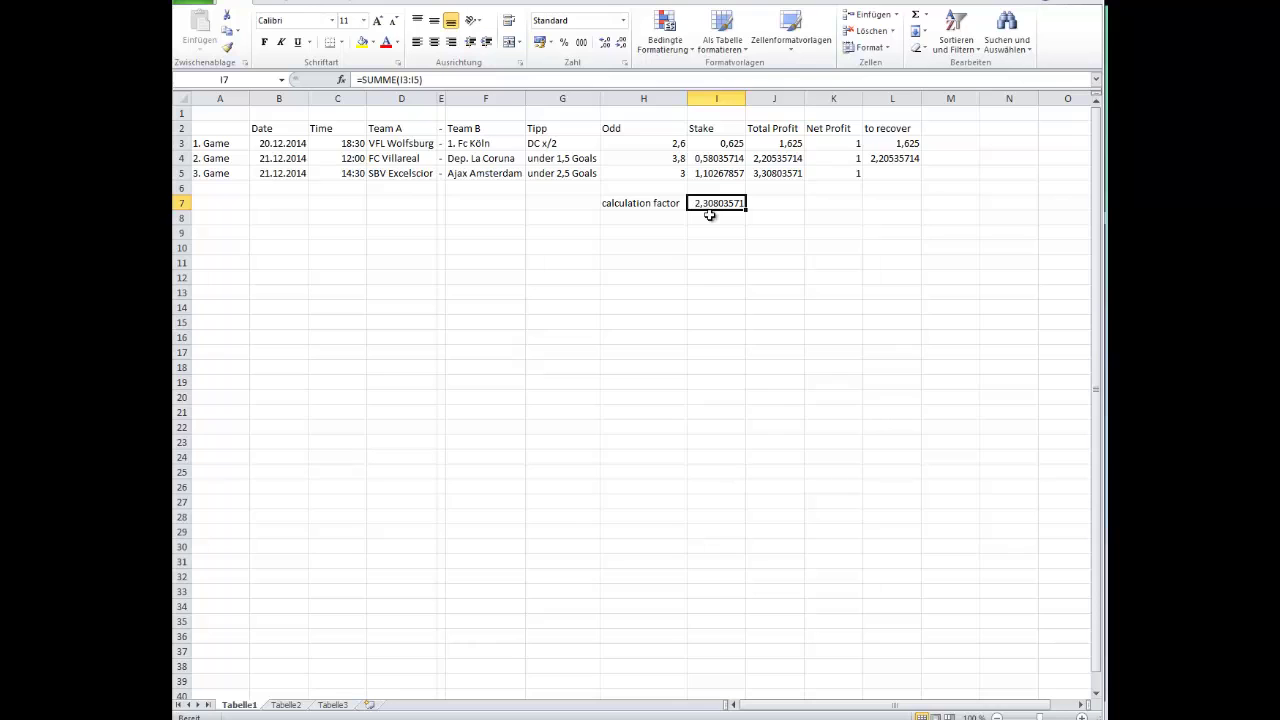
click(845, 171)
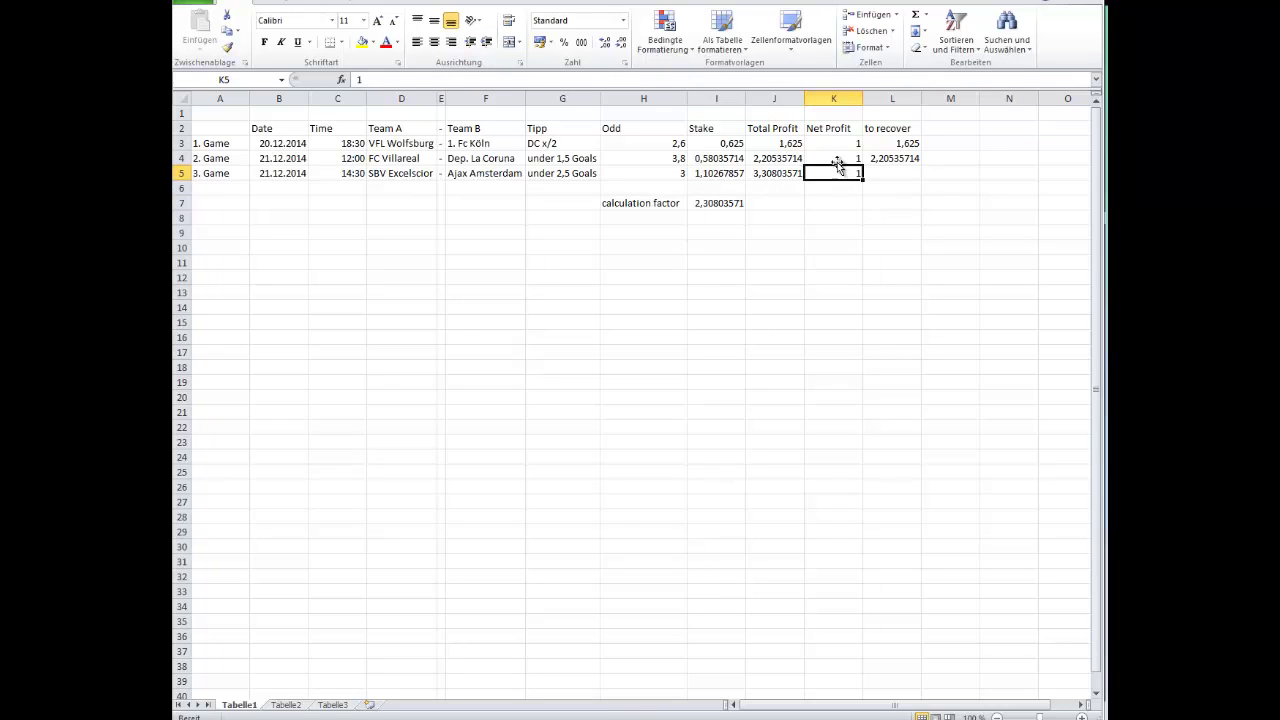
click(775, 176)
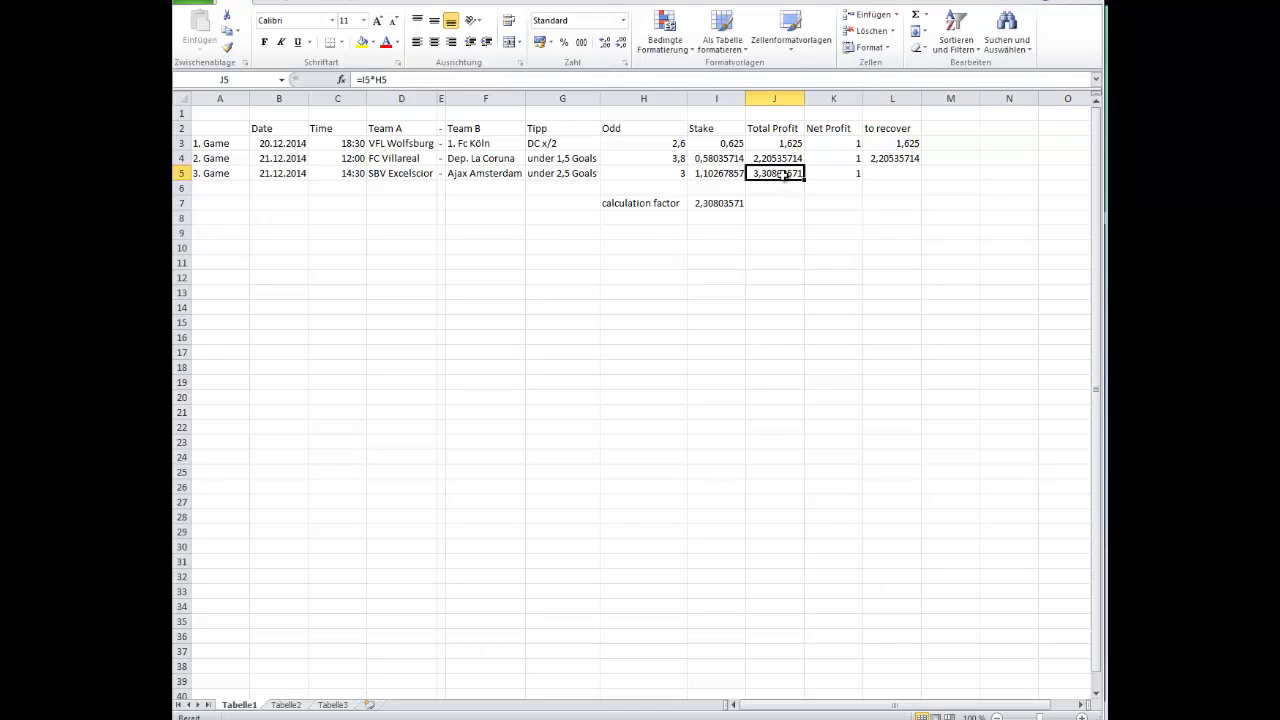
click(711, 209)
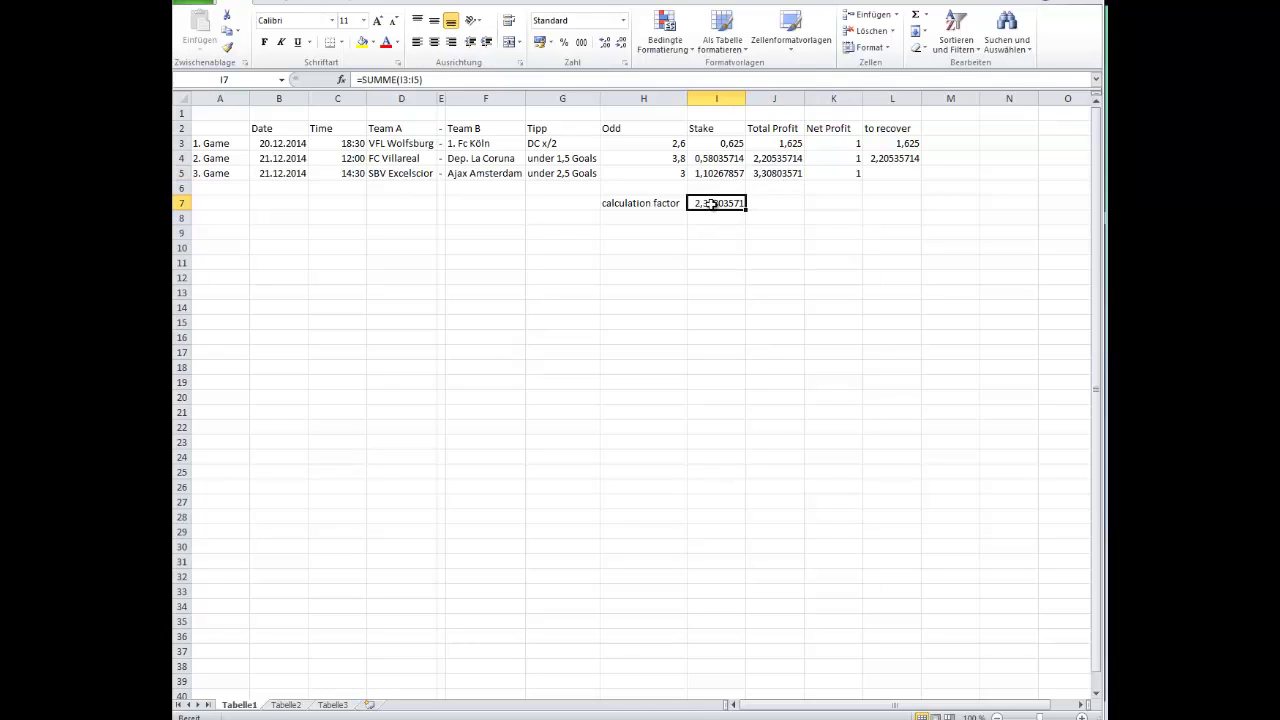
click(842, 174)
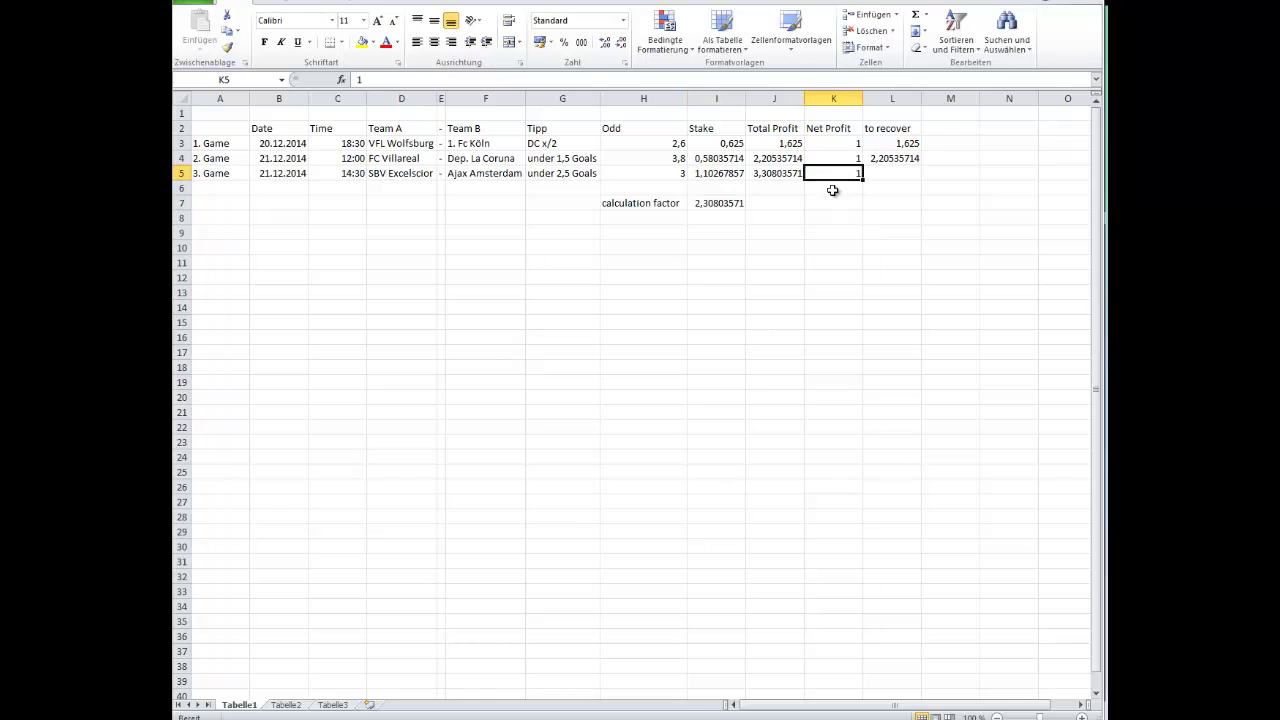
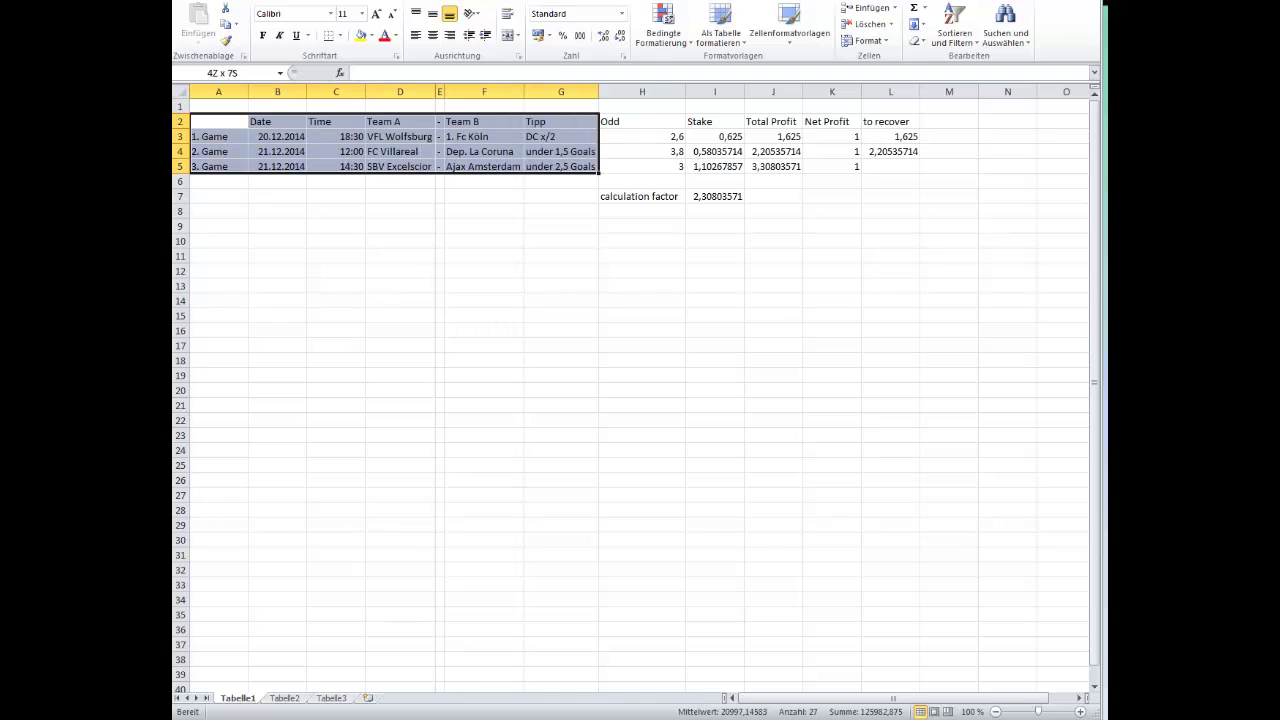
key(ctrl+c)
key(Down)
key(Down)
key(Down)
key(Down)
key(Down)
key(Down)
key(Down)
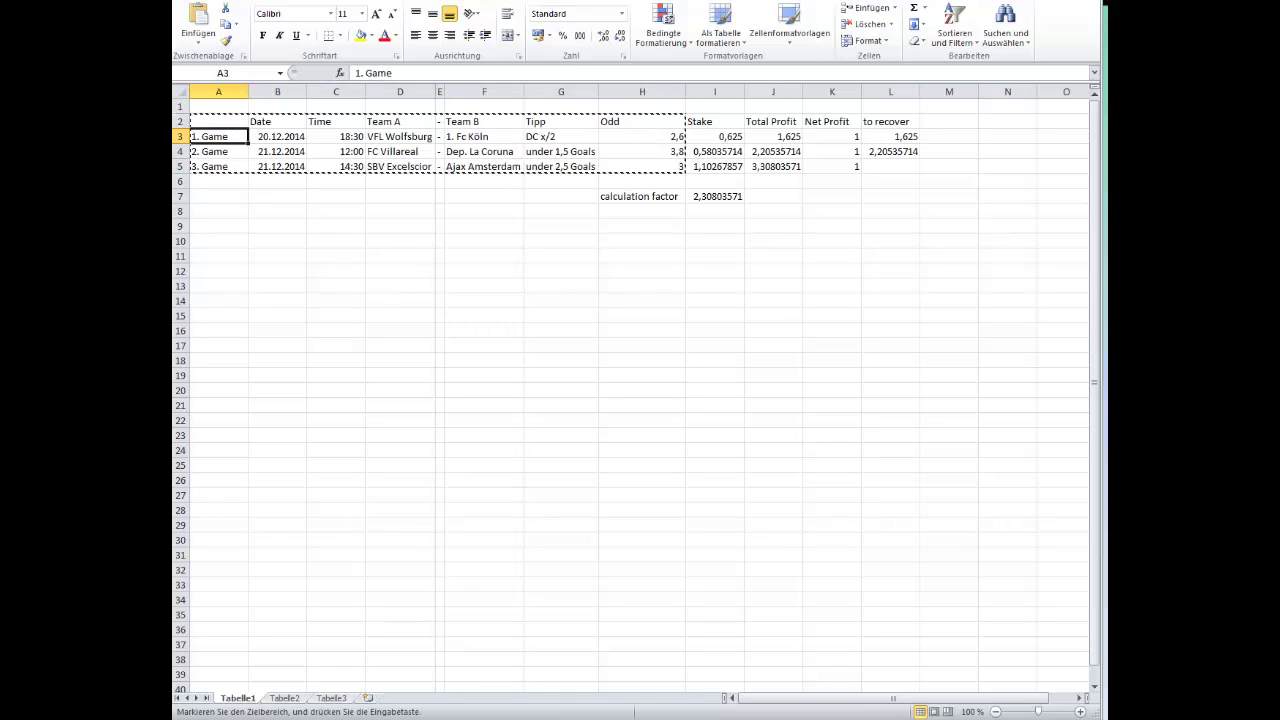
key(ctrl+v)
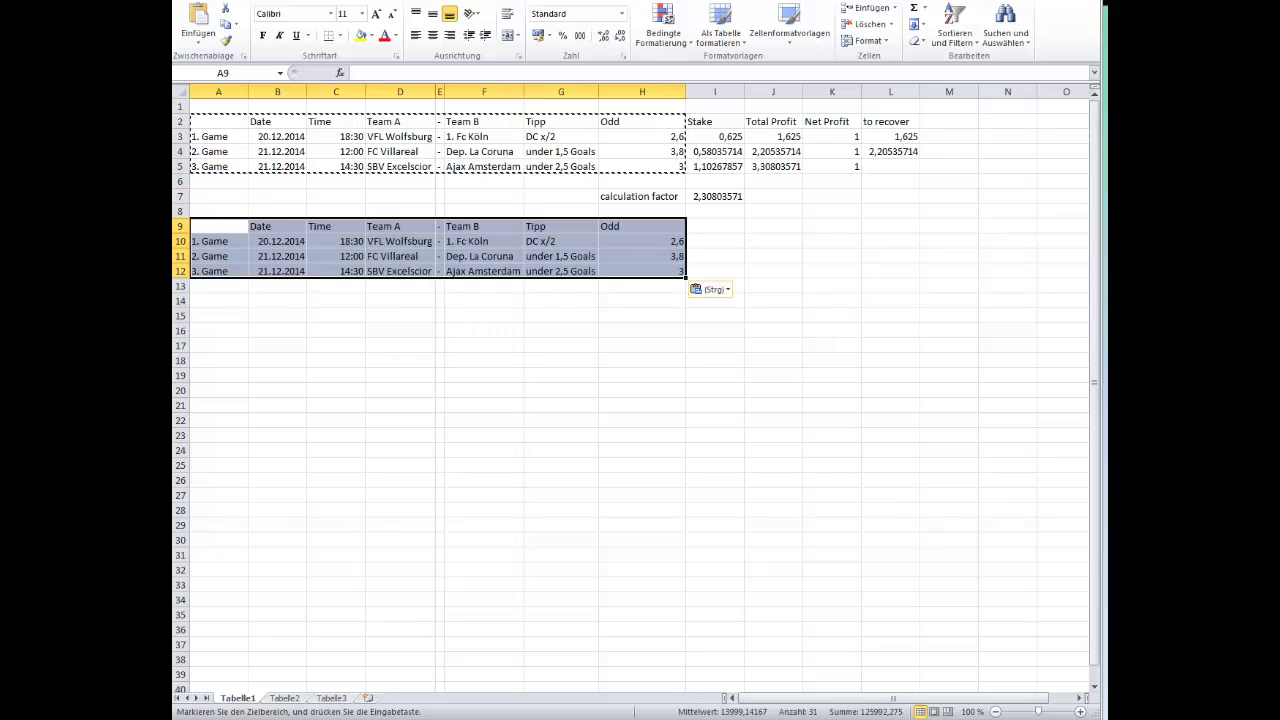
key(Delete)
Add a "Bankroll" label in H8 below the calculation factor and enter 500 as its value in I8
key(Right)
key(Right)
key(Right)
key(Right)
key(Right)
key(Right)
key(Right)
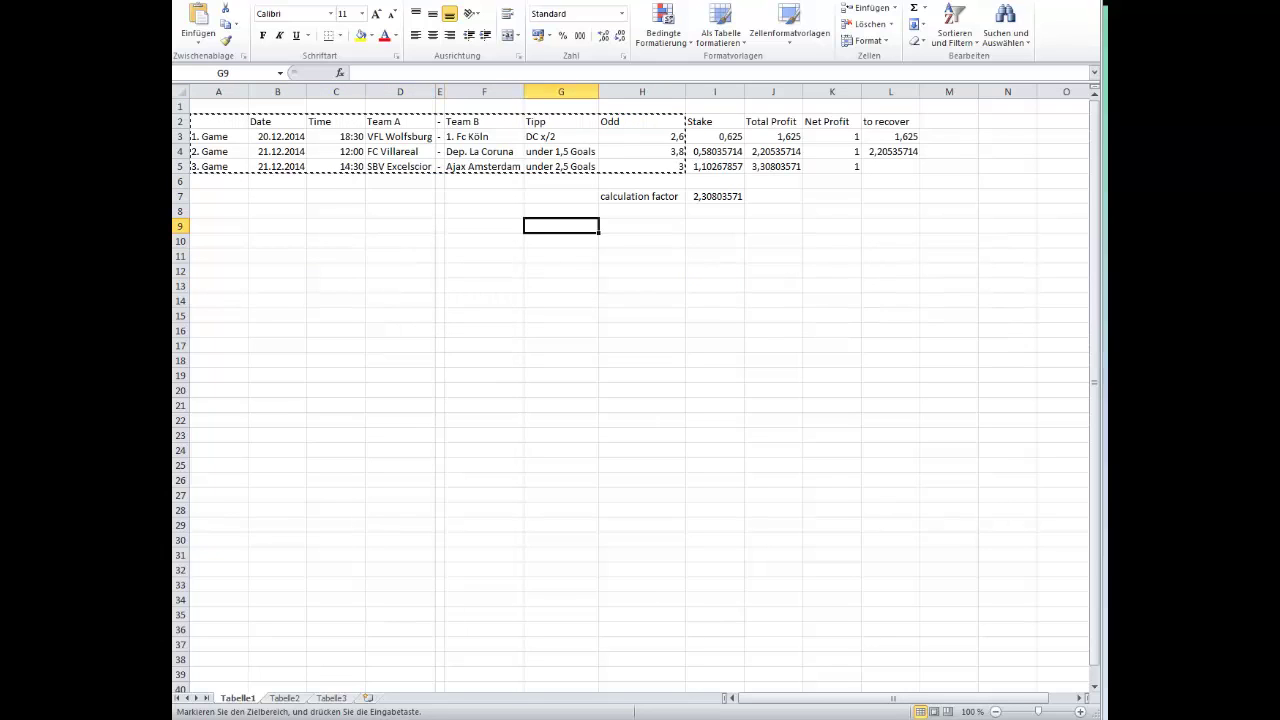
key(Up)
text(Bankro)
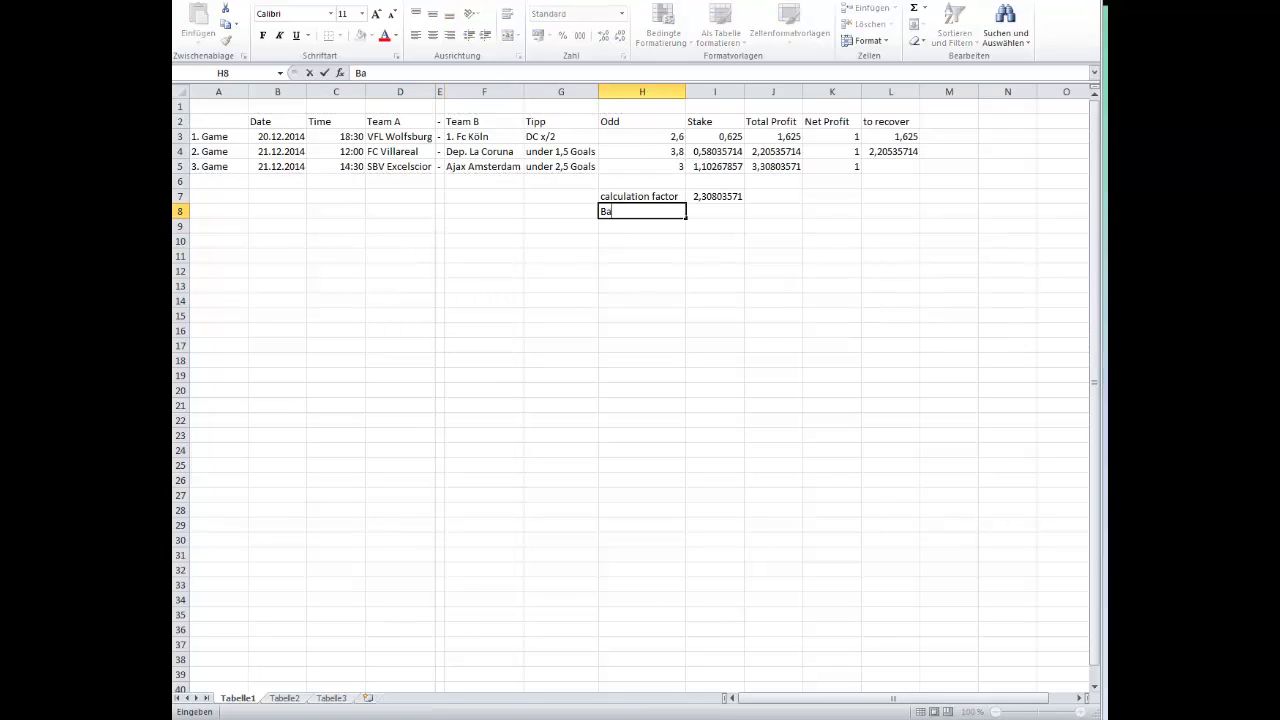
key(Right)
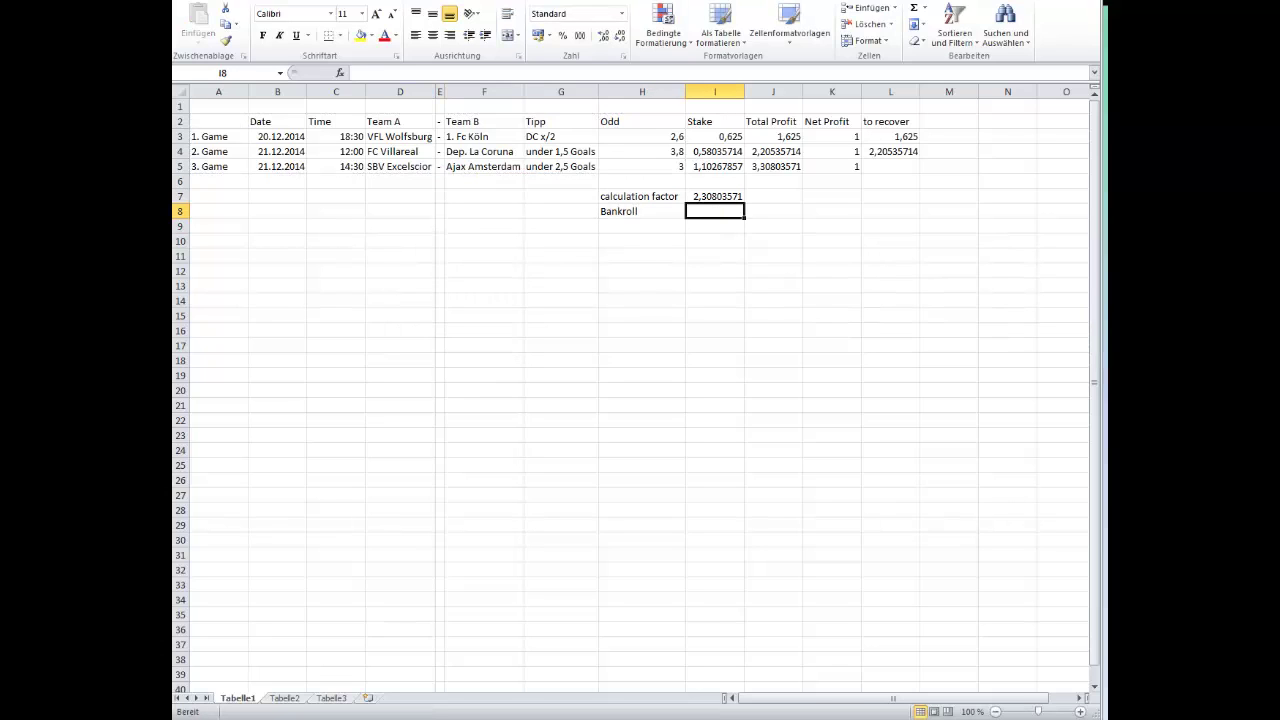
text(500)
key(Return)
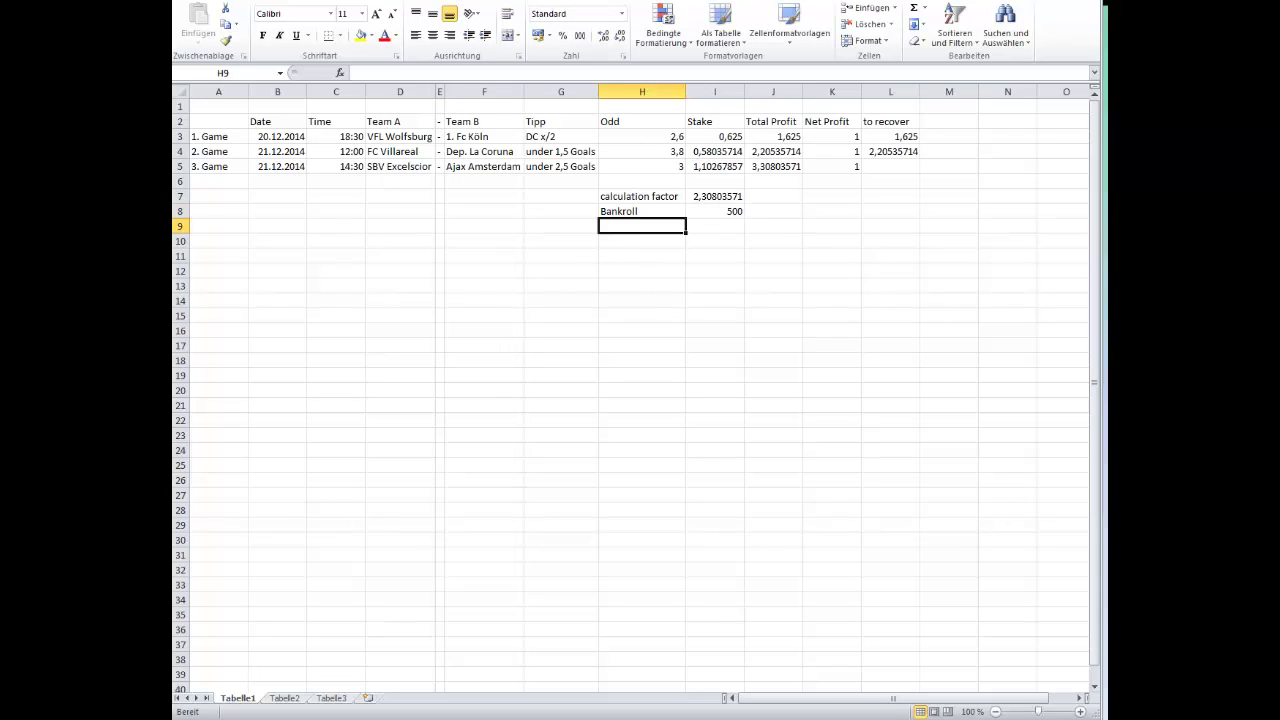
Add a "Basicwin" label in H9 and calculate its value in I9 from the bankroll and calculation factor with the formula =I8/I7
text(Basicwin)
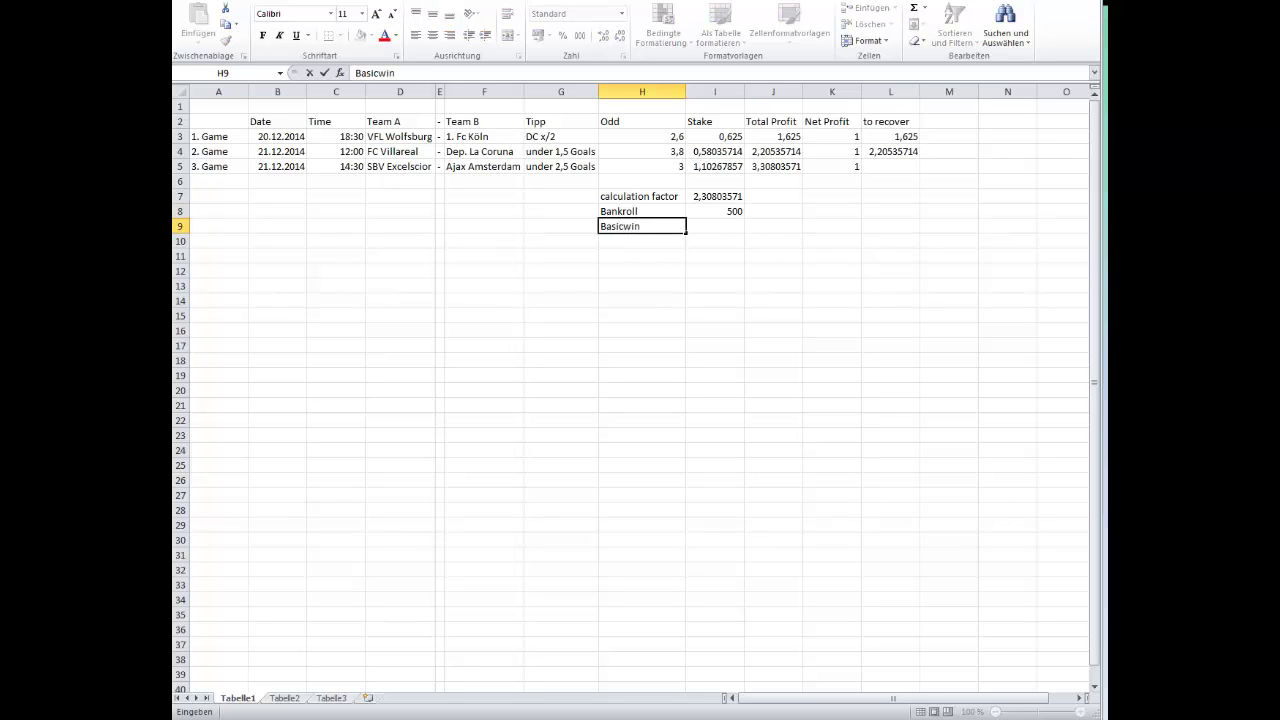
key(Tab)
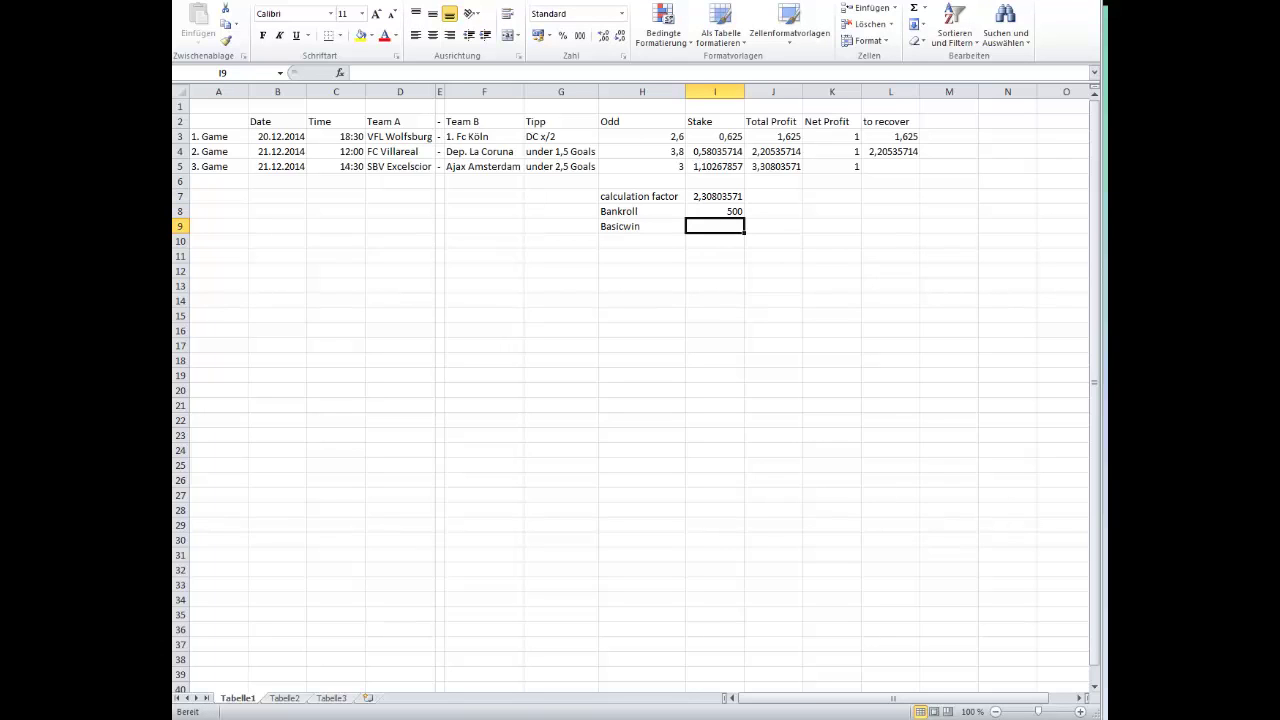
text(=)
key(Up)
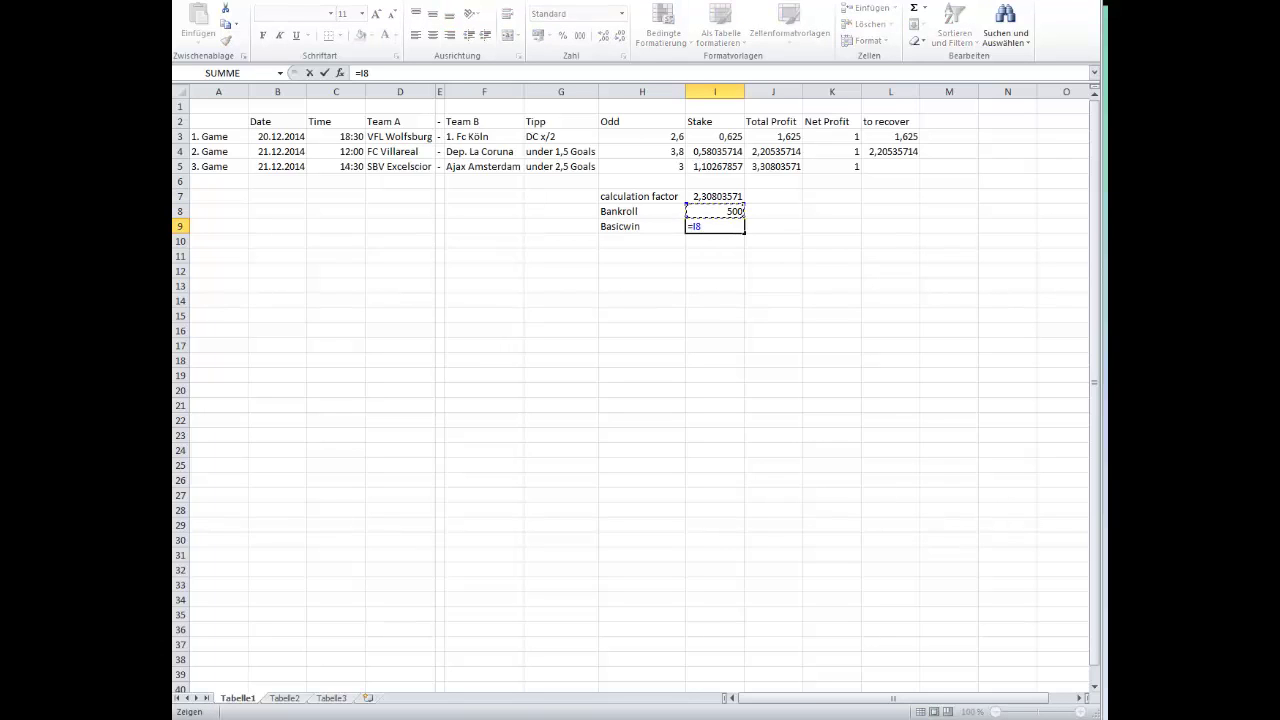
text(/)
key(Up)
key(Up)
key(Return)
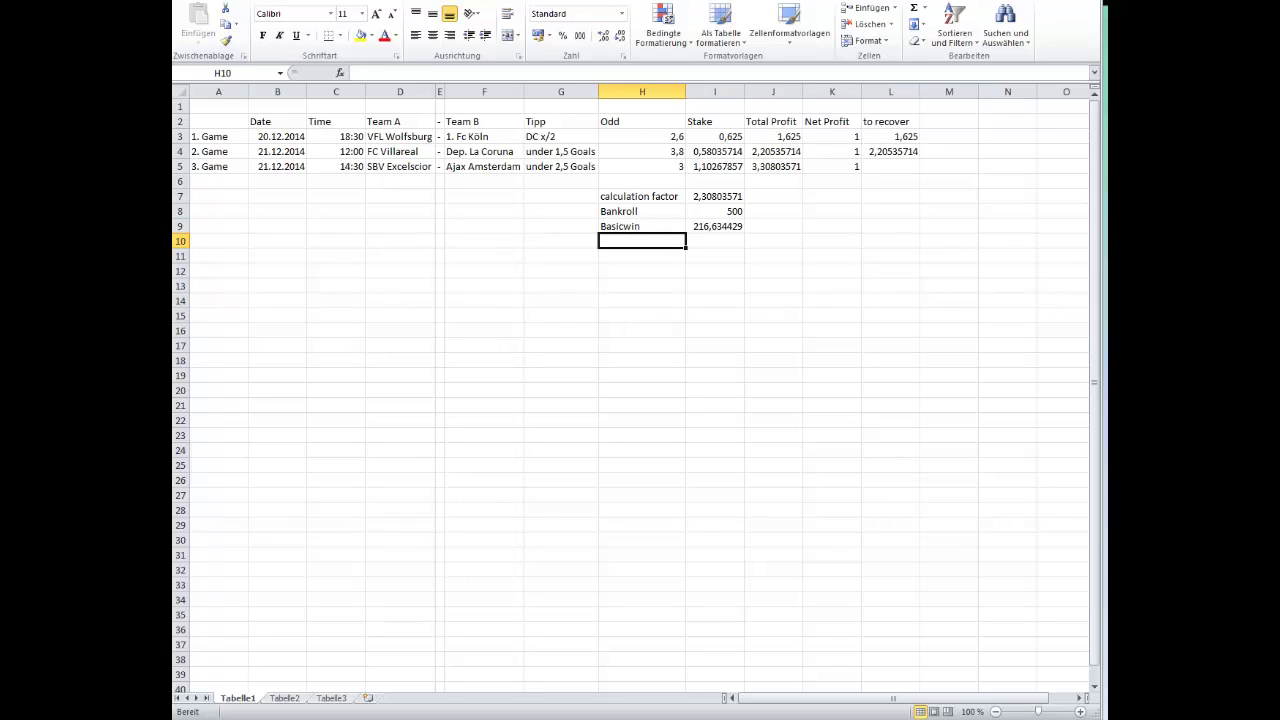
key(Up)
key(Right)
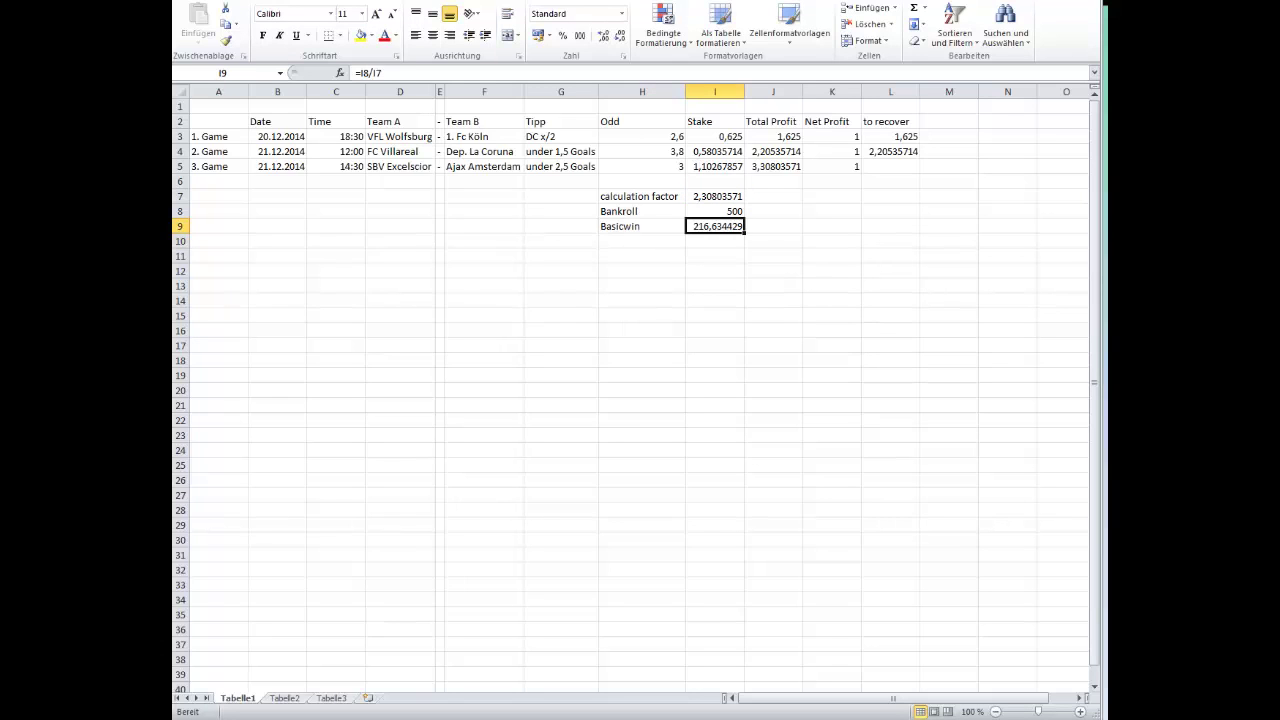
Copy the game table with its headers and odds from A2:H5 and paste it at A11 below the basic win
key(Left)
key(Left)
key(Left)
key(Left)
key(Left)
key(Left)
key(Left)
key(Left)
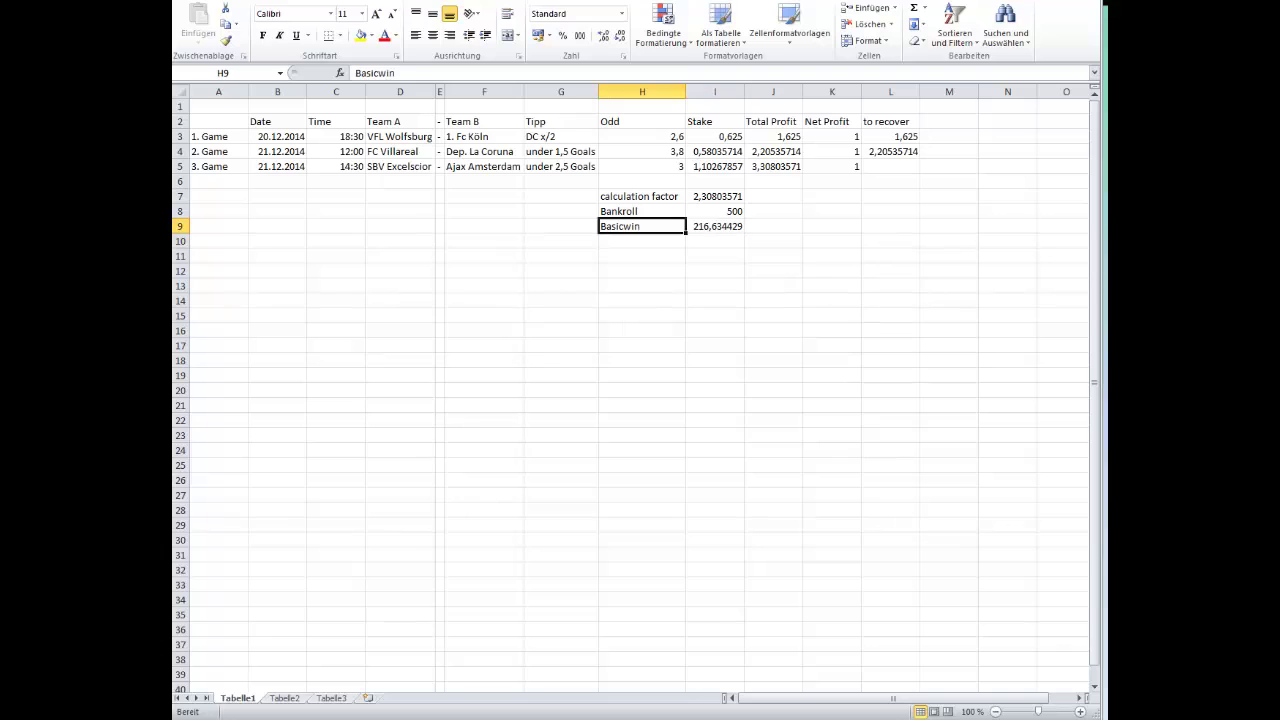
key(Up)
key(Up)
key(Up)
key(Up)
key(Up)
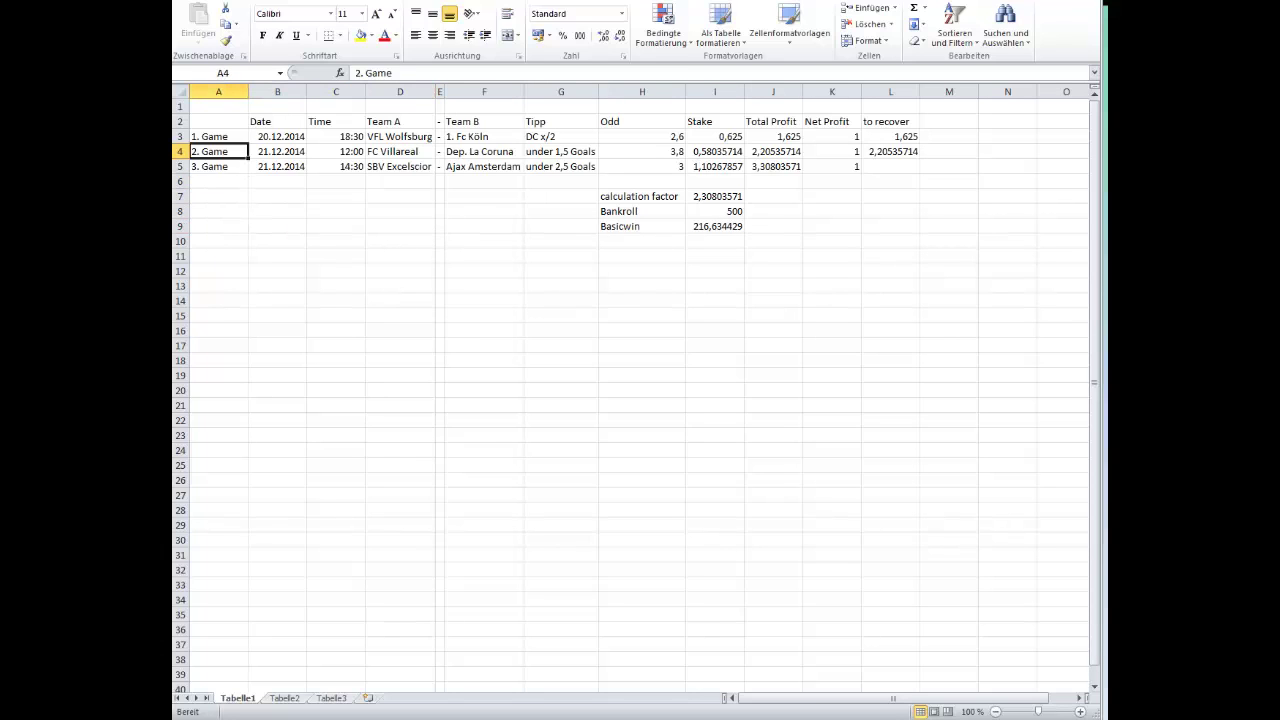
key(Up)
key(Up)
key(shift+Down)
key(shift+Down)
key(shift+Down)
key(shift+Right)
key(shift+Right)
key(shift+Right)
key(shift+Right)
key(shift+Right)
key(shift+Right)
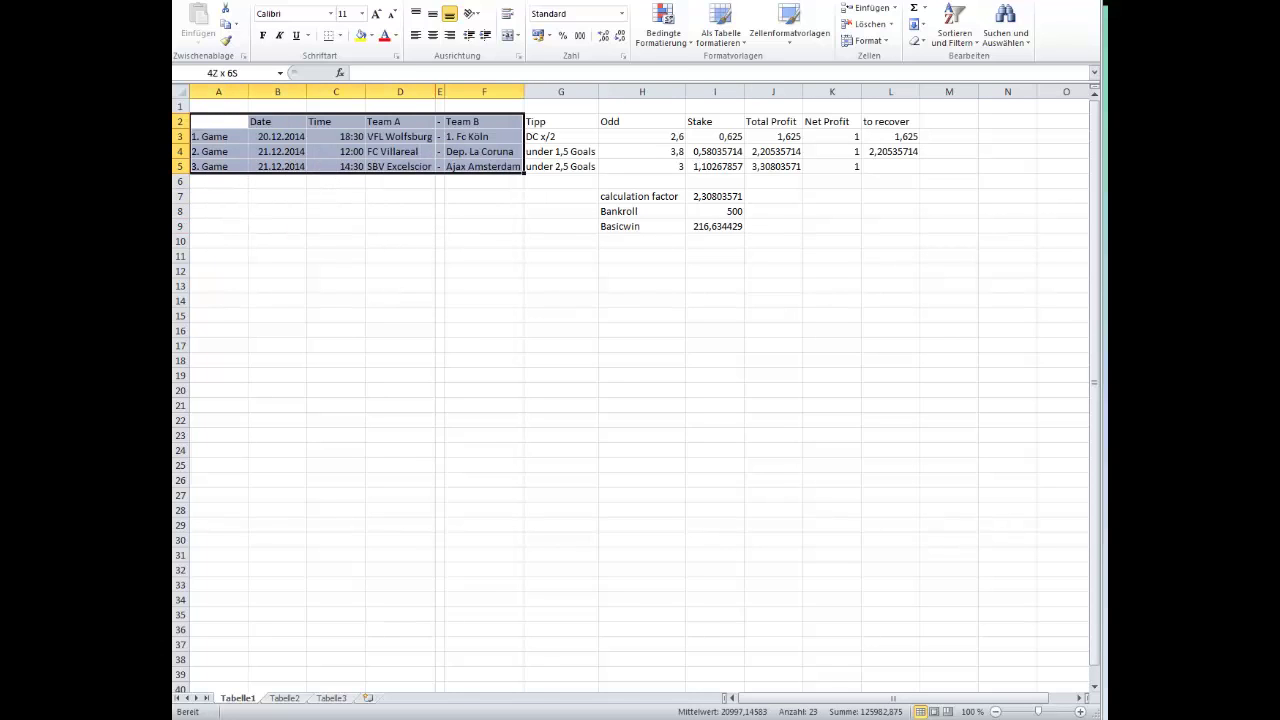
key(ctrl+c)
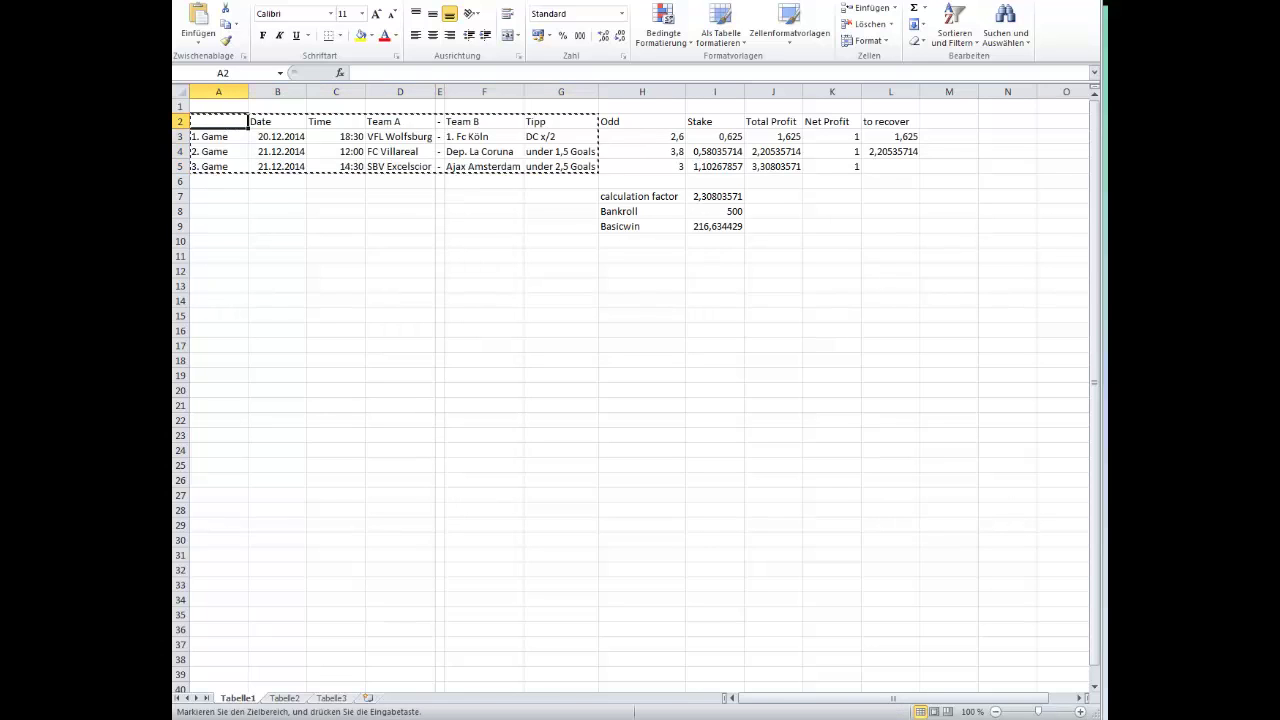
key(shift+Right)
key(shift+Right)
key(shift+Right)
key(shift+Right)
key(shift+Right)
key(shift+Right)
key(shift+Right)
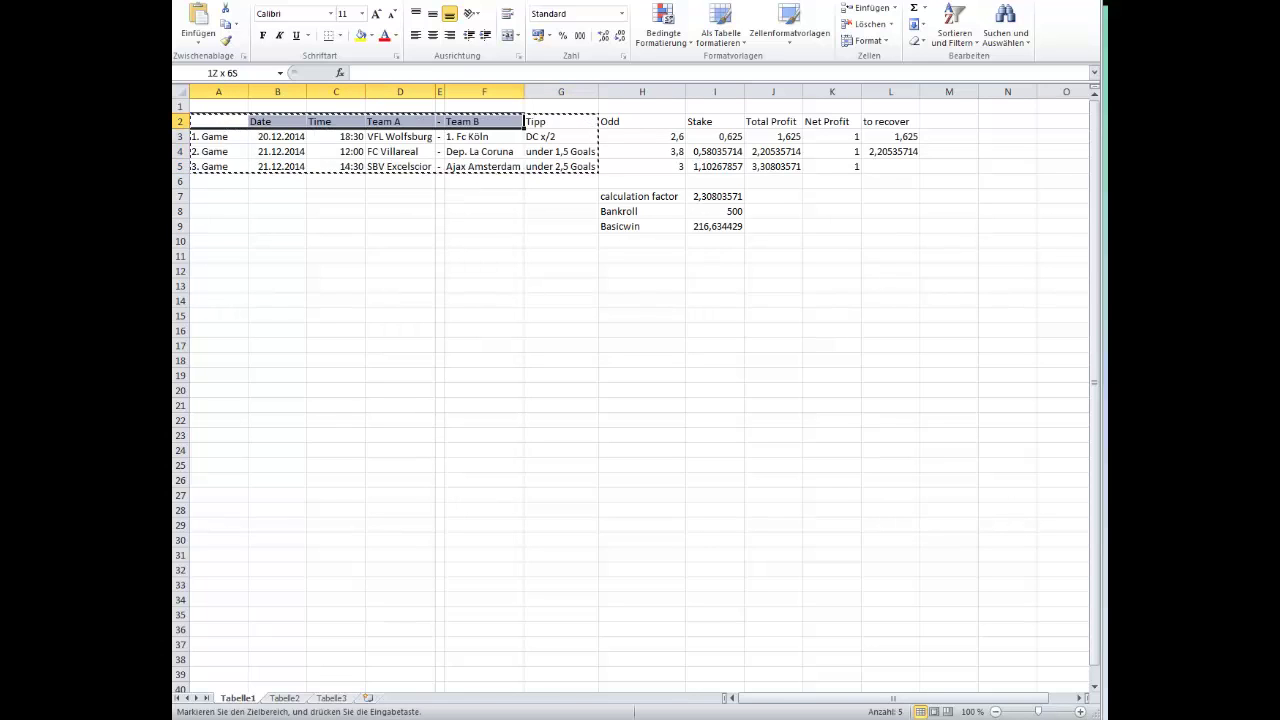
key(shift+Down)
key(shift+Down)
key(shift+Down)
key(ctrl+c)
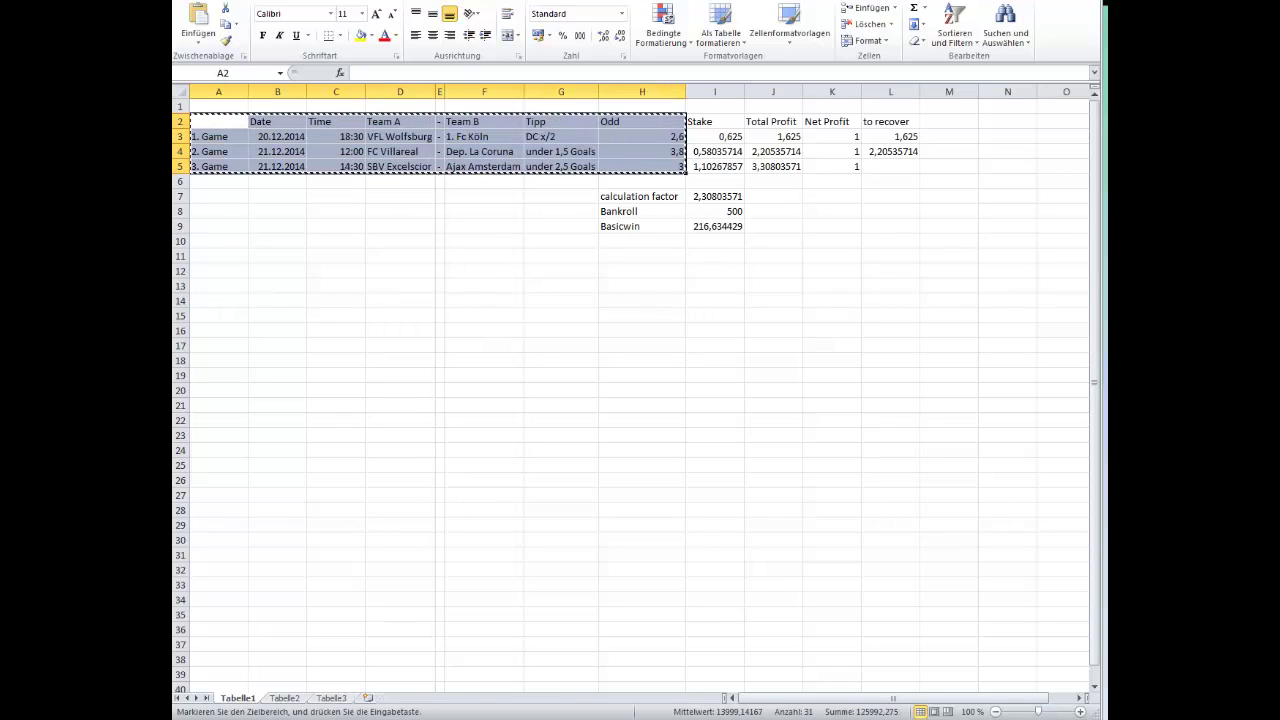
key(Down)
key(Down)
key(Down)
key(Down)
key(Down)
key(Down)
key(Down)
key(Down)
key(Down)
key(ctrl+v)
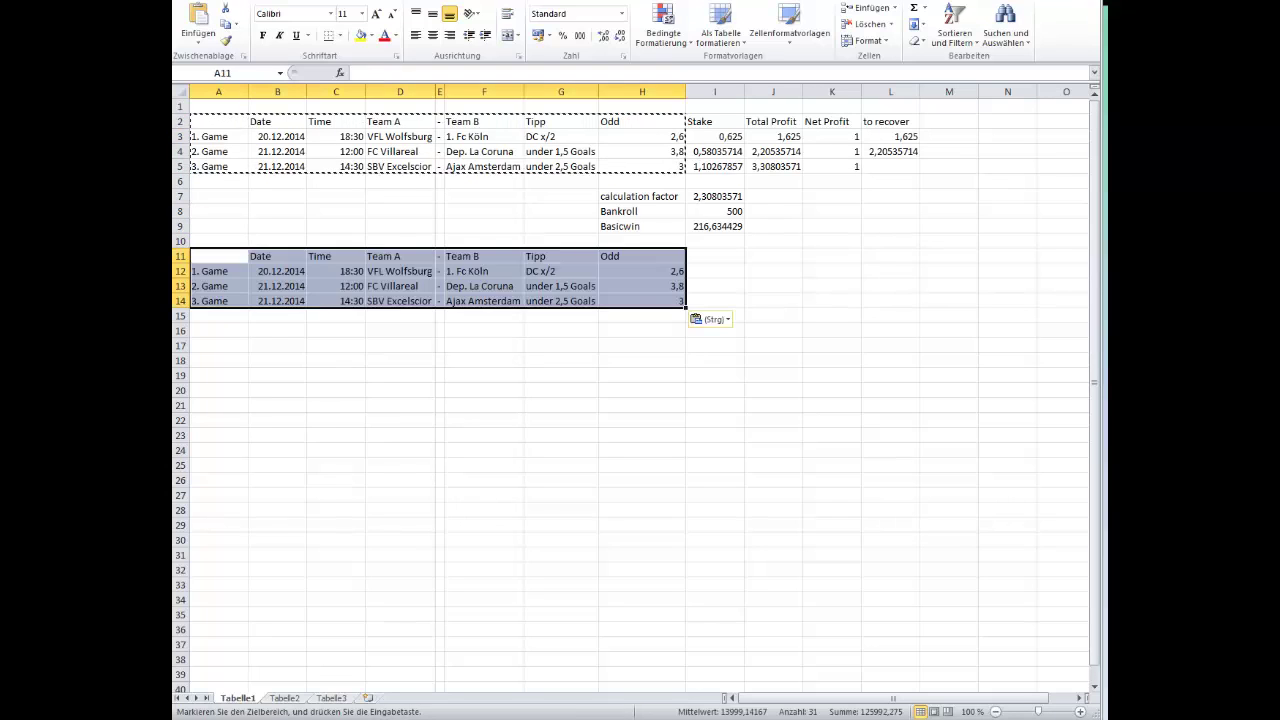
Copy the headers Stake, Total Profit, Net Profit and to recover from I2:L2 to I11:L11 of the second table
click(277, 256)
click(277, 136)
click(439, 106)
drag(714, 121, 890, 121)
key(ctrl+c)
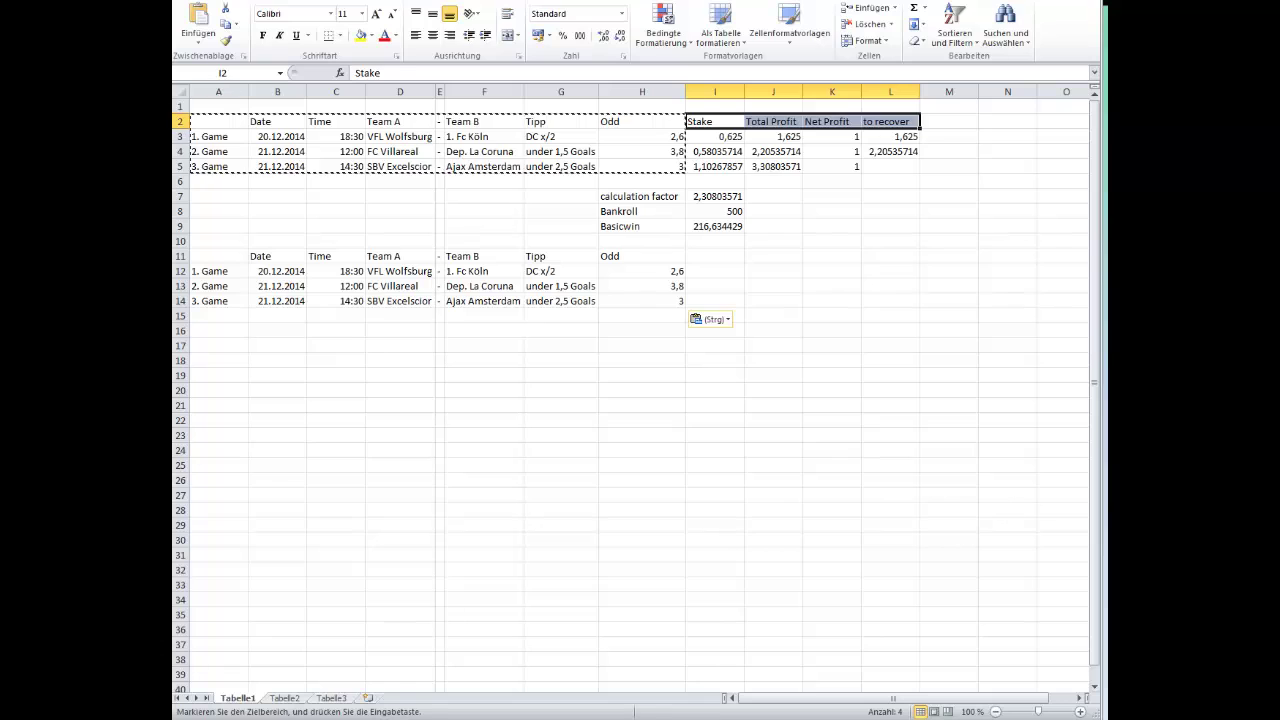
key(Down)
key(Down)
key(Down)
key(Down)
key(Down)
key(Down)
key(Down)
key(Down)
key(Down)
key(ctrl+v)
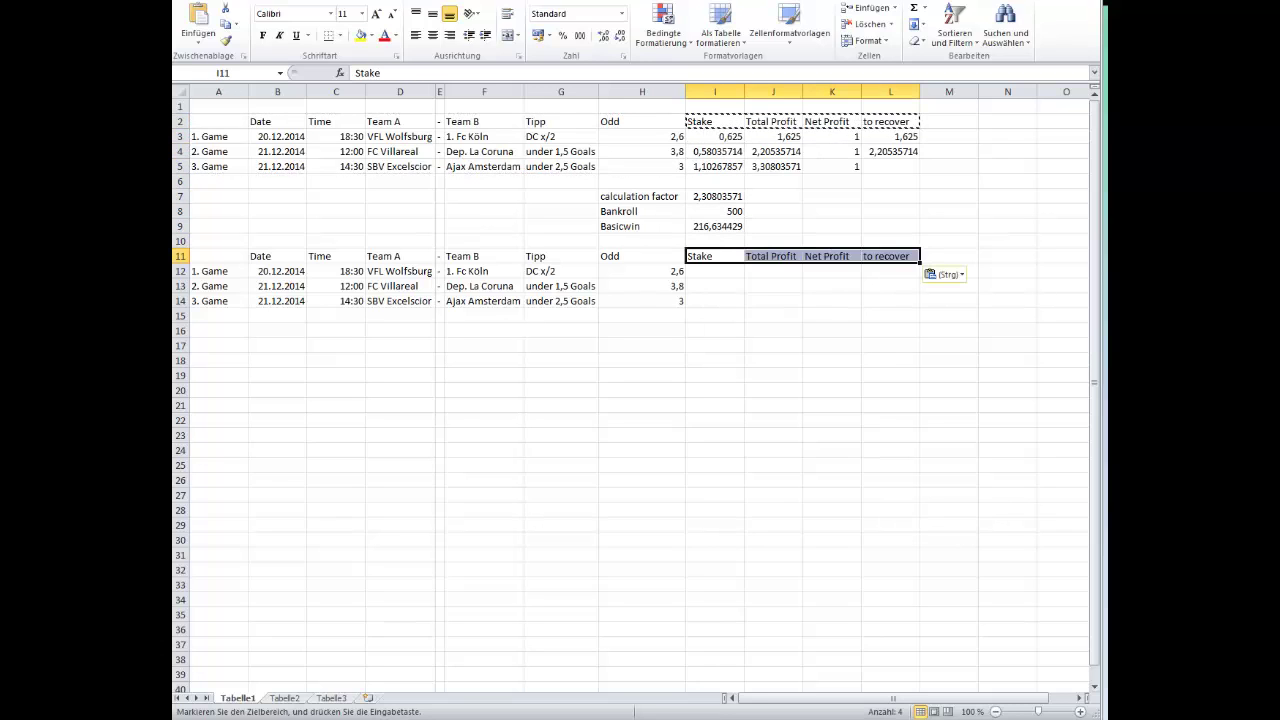
Link the first game's net profit in K12 to the basic win with the formula =I9
key(Right)
key(Down)
key(Right)
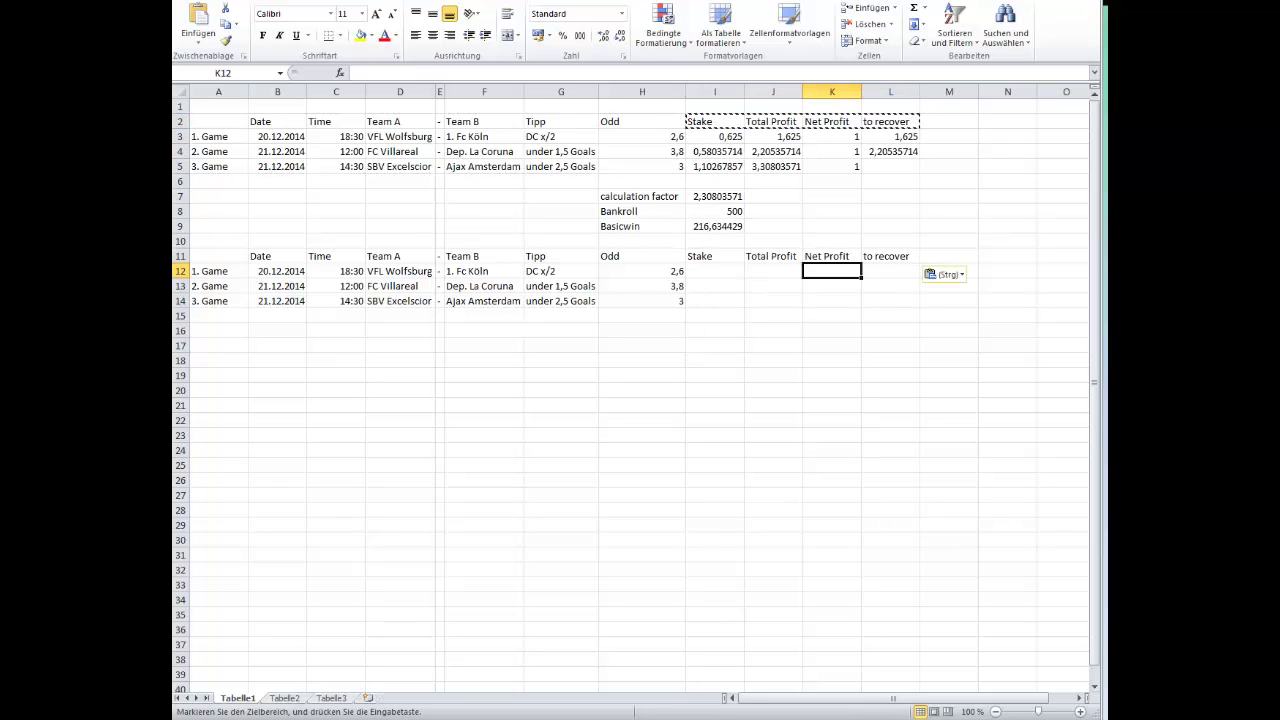
text(=)
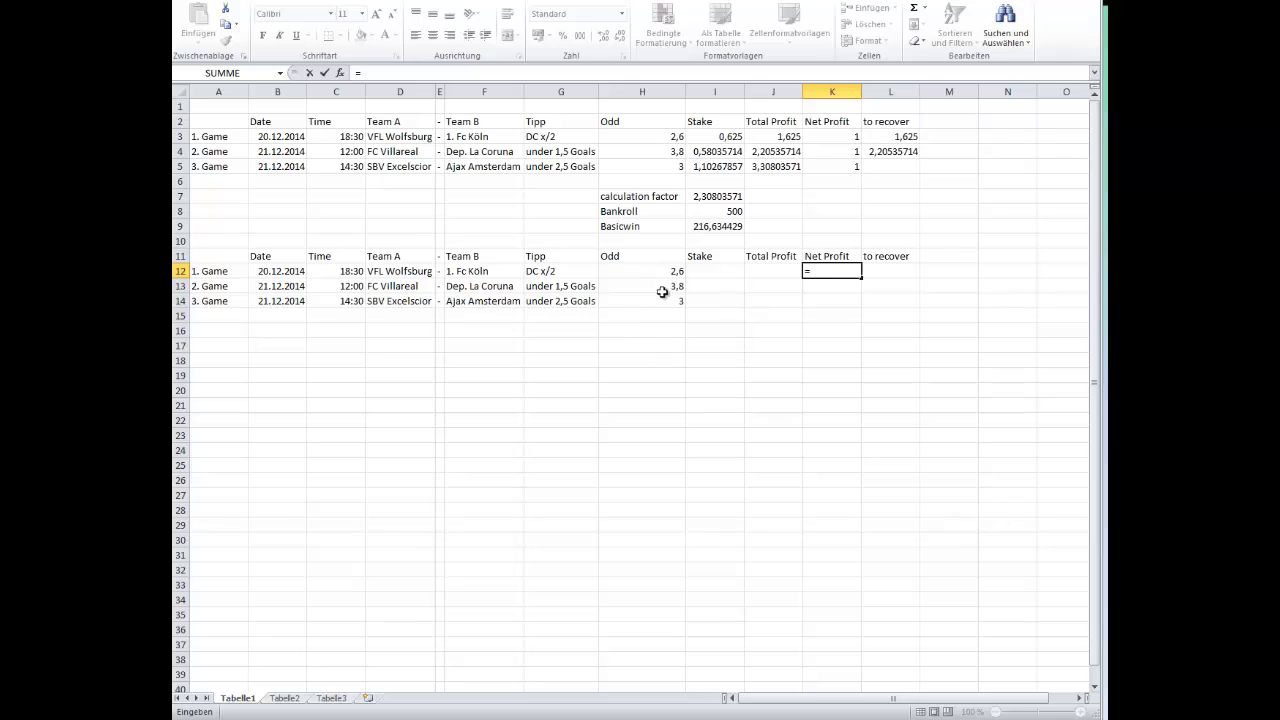
click(719, 227)
key(Return)
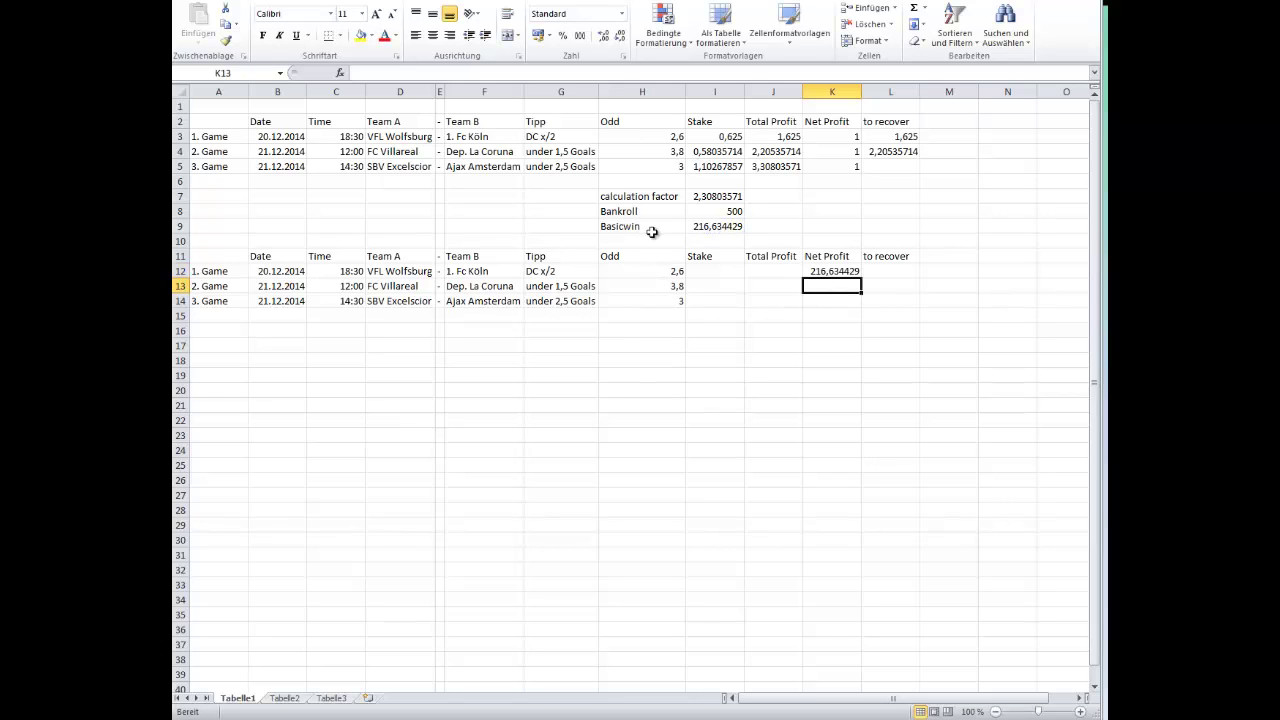
click(813, 270)
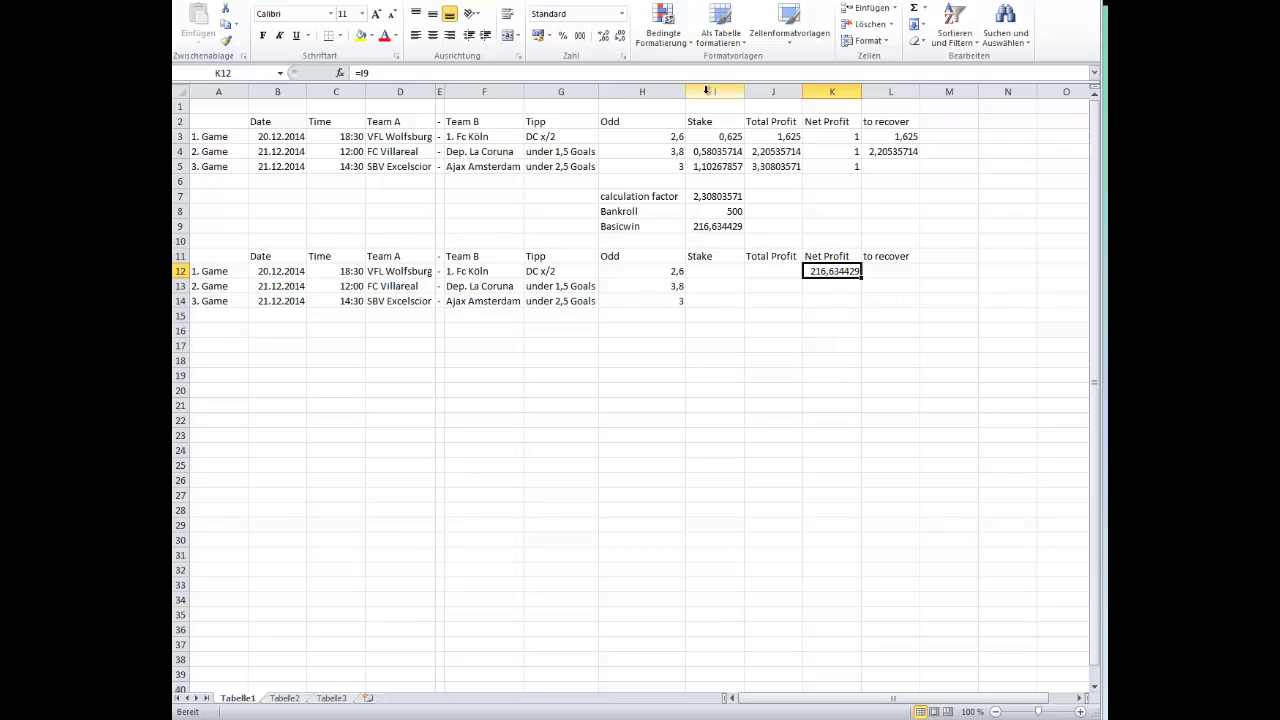
click(707, 227)
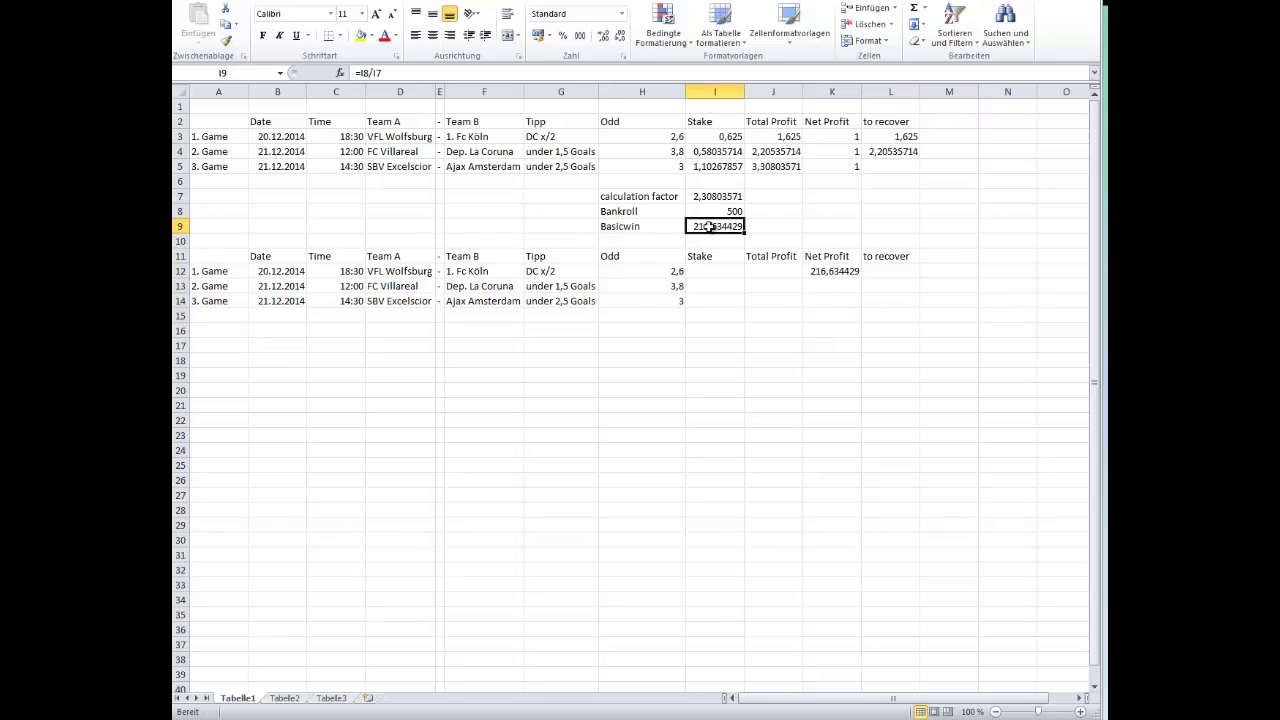
click(810, 272)
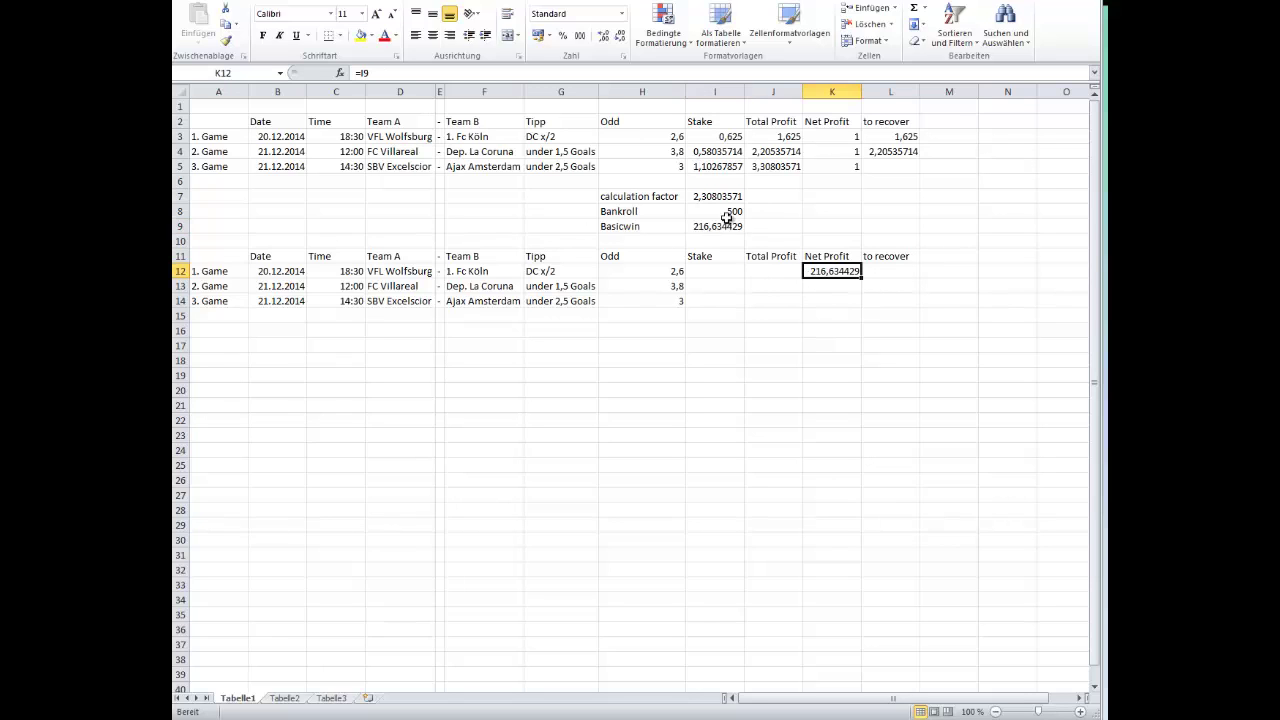
Make the net profit reference in K12 absolute as =$I$9, fill it down to K14 and check the copied formulas
click(378, 74)
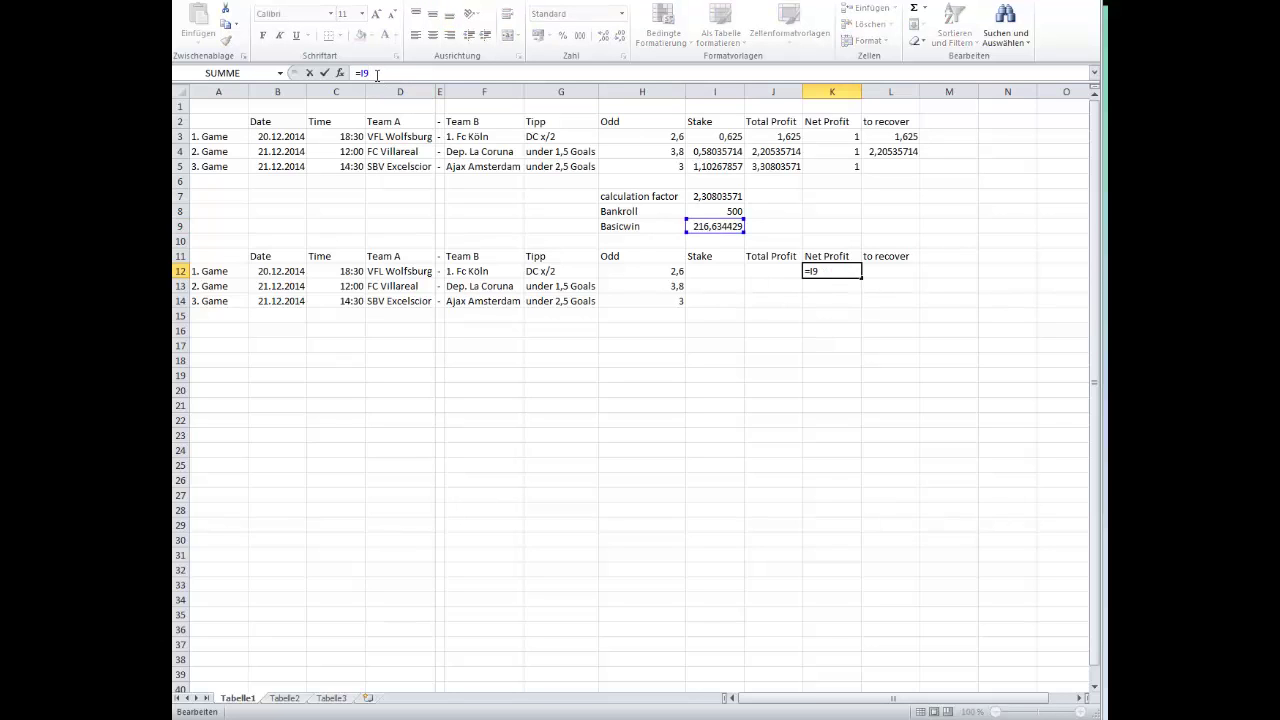
key(F4)
key(Return)
click(827, 274)
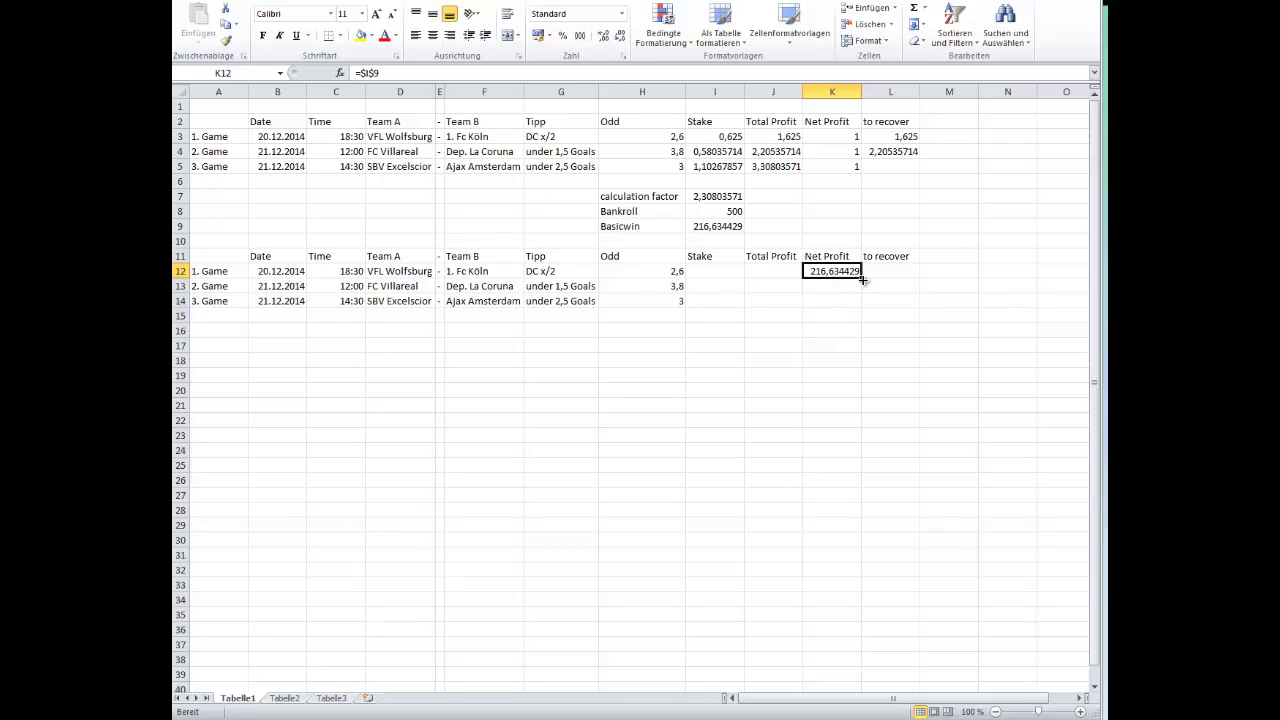
drag(861, 278, 860, 305)
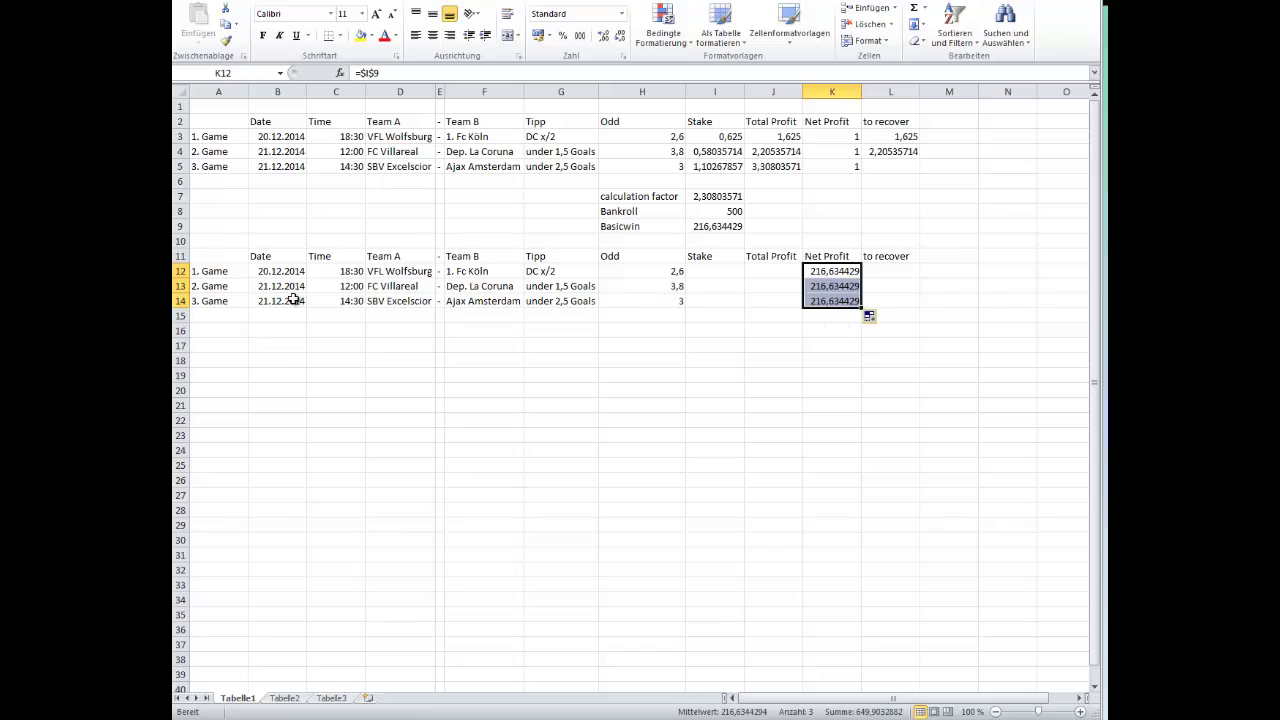
click(830, 301)
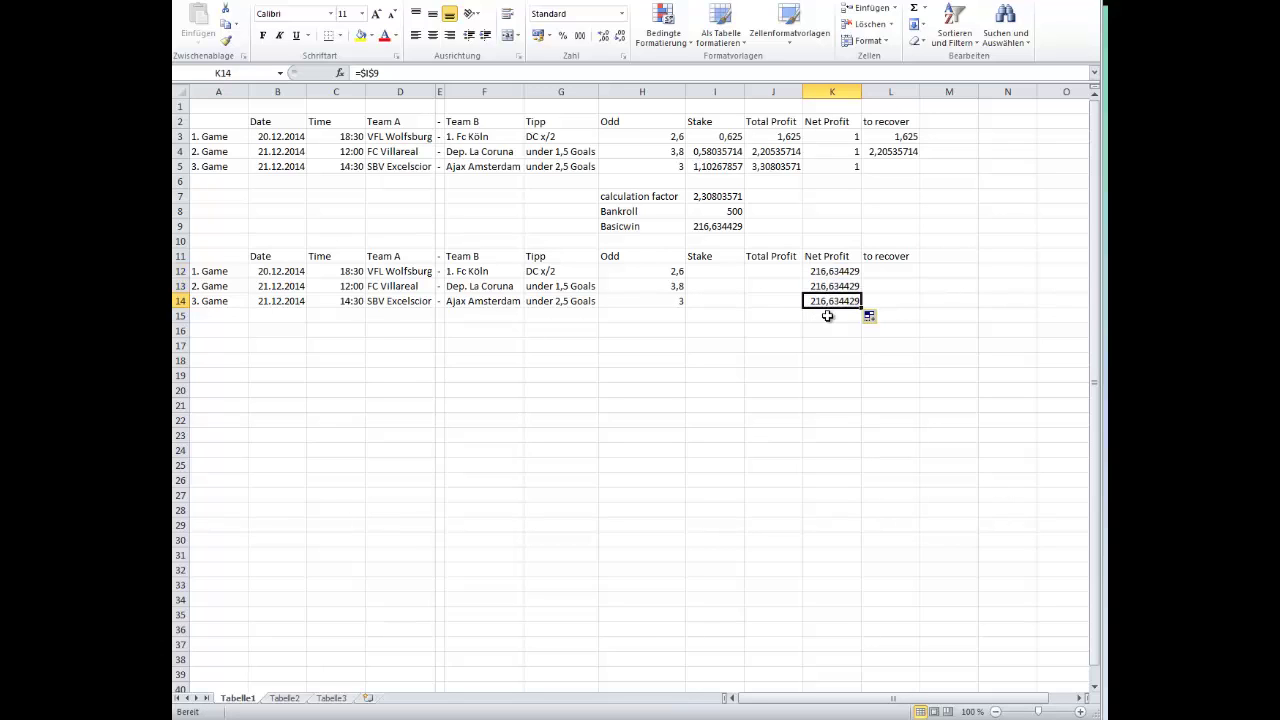
click(835, 288)
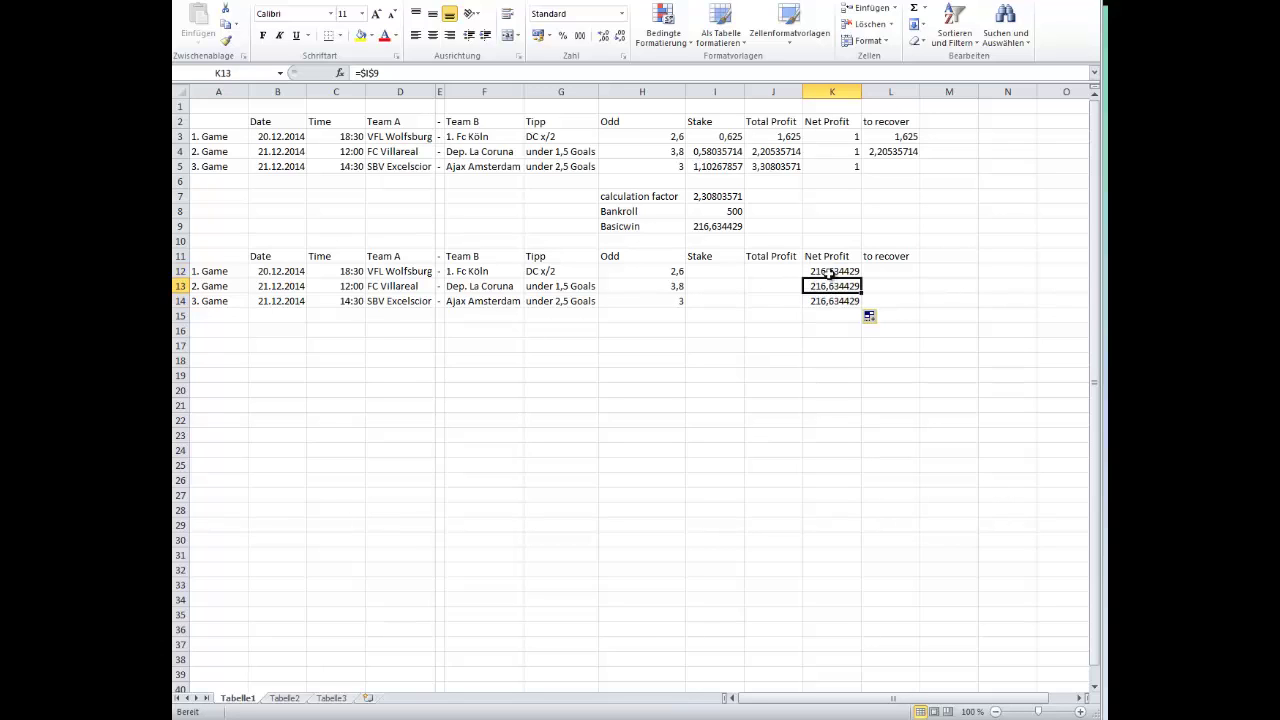
click(828, 272)
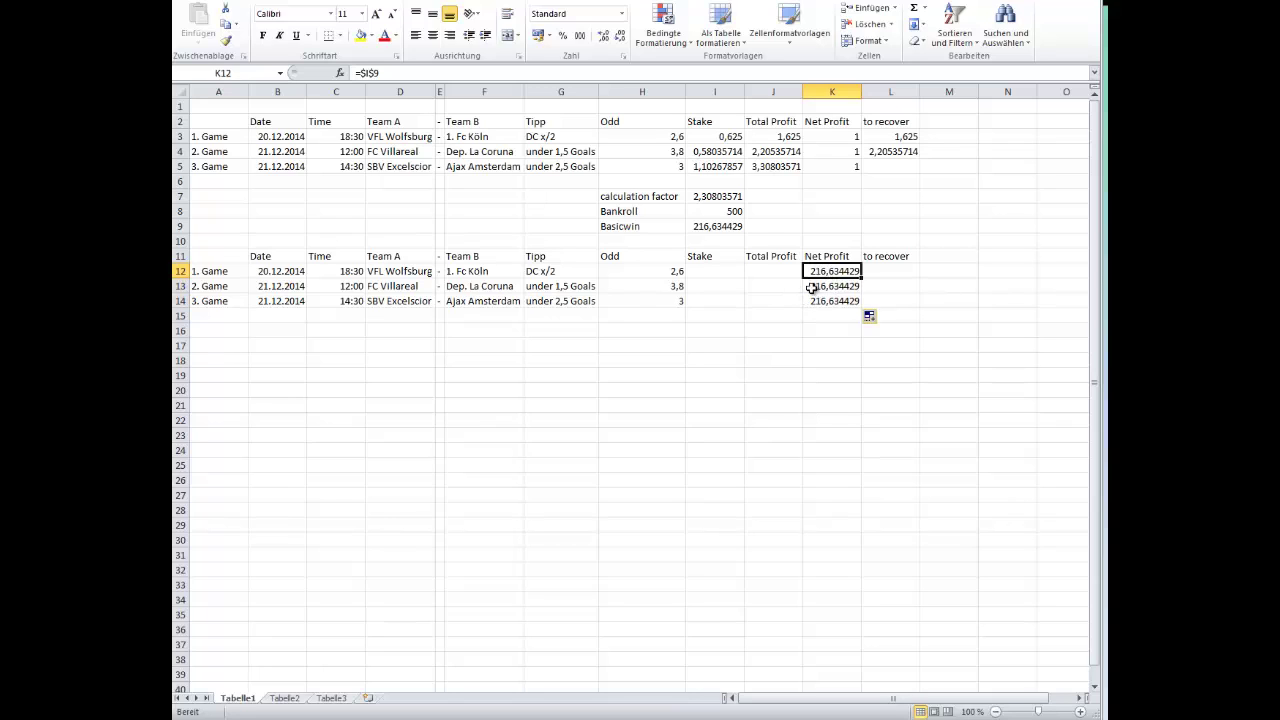
Calculate the first game's stake in I12 from the basic win and the original stake with the formula =I9*I3
click(703, 273)
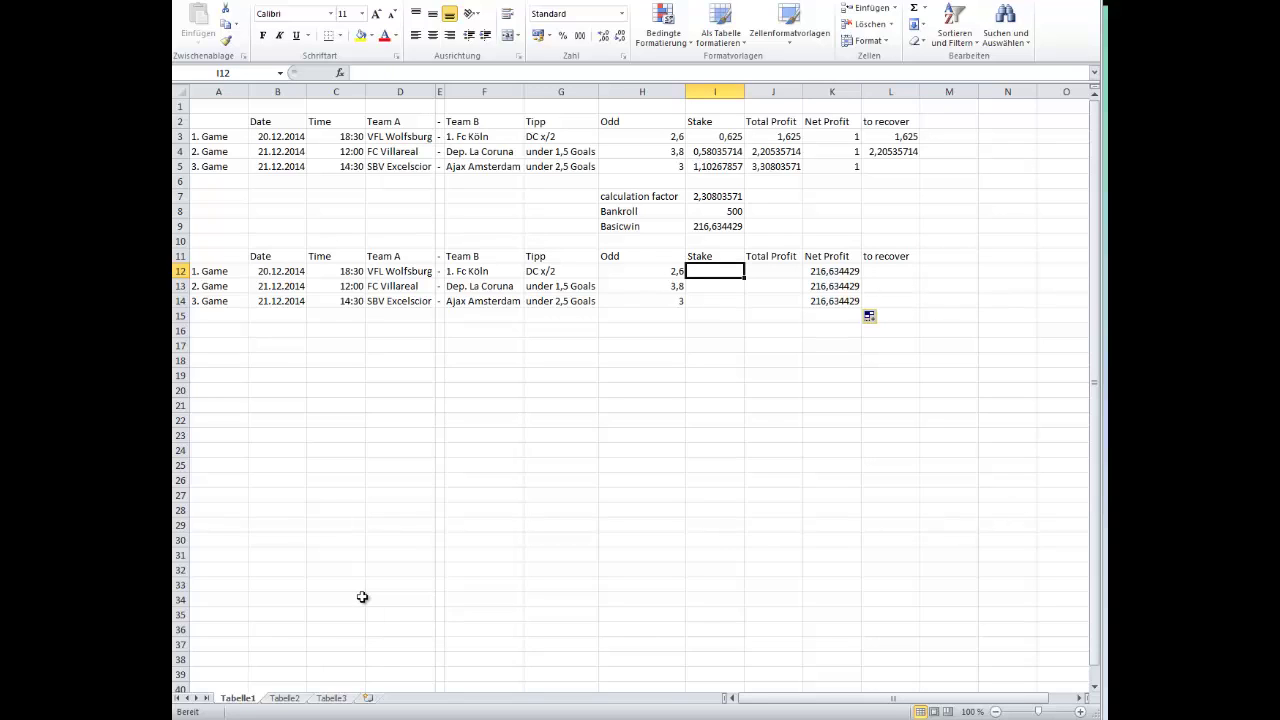
text(=)
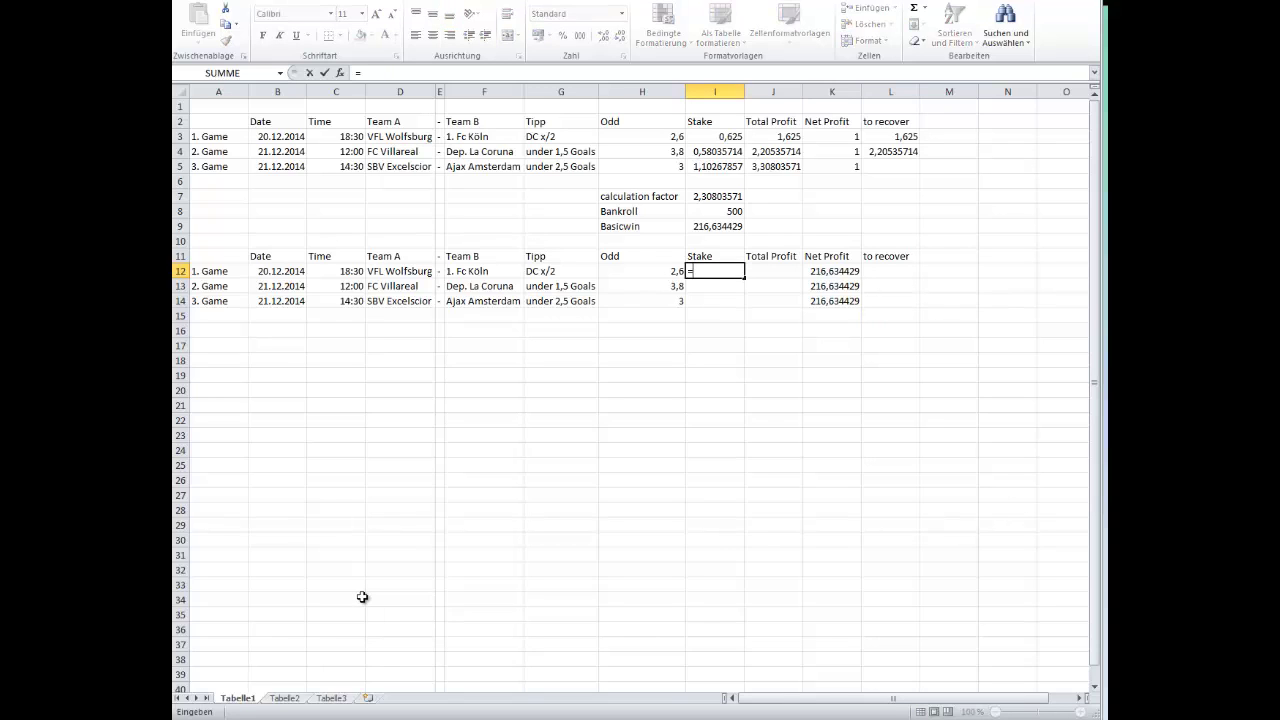
click(723, 228)
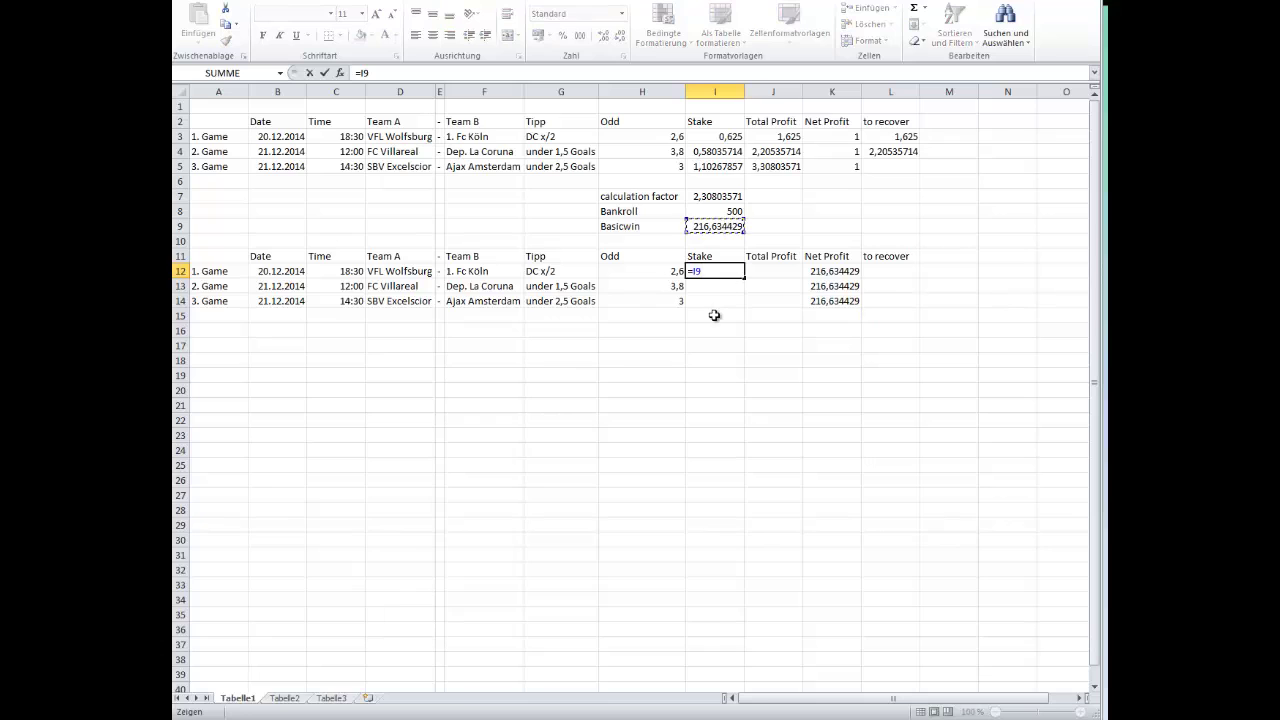
text(*)
click(708, 135)
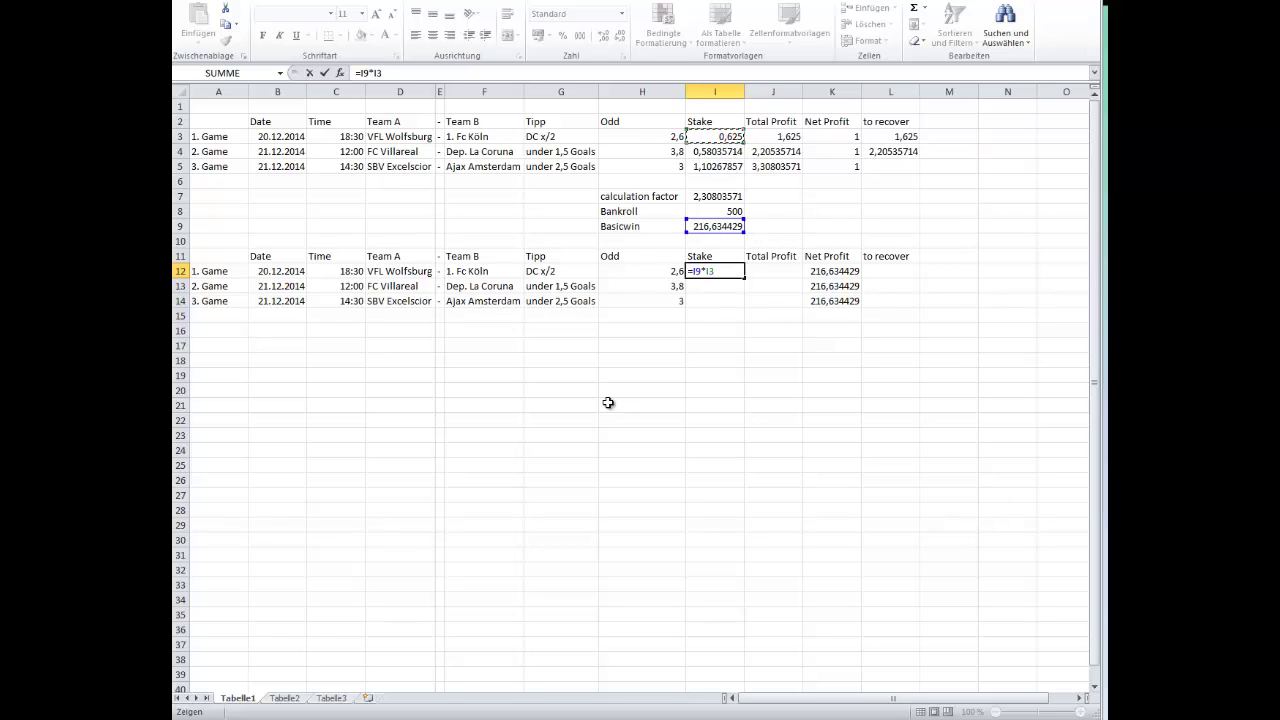
key(Return)
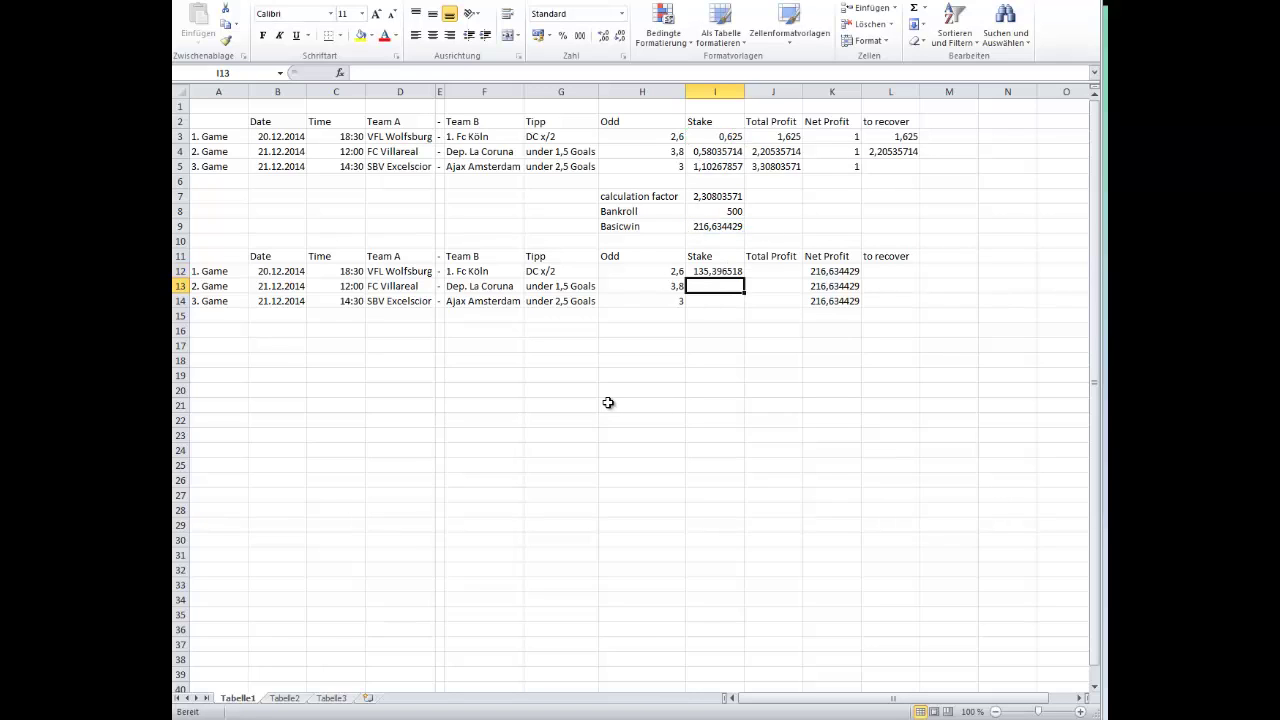
key(Up)
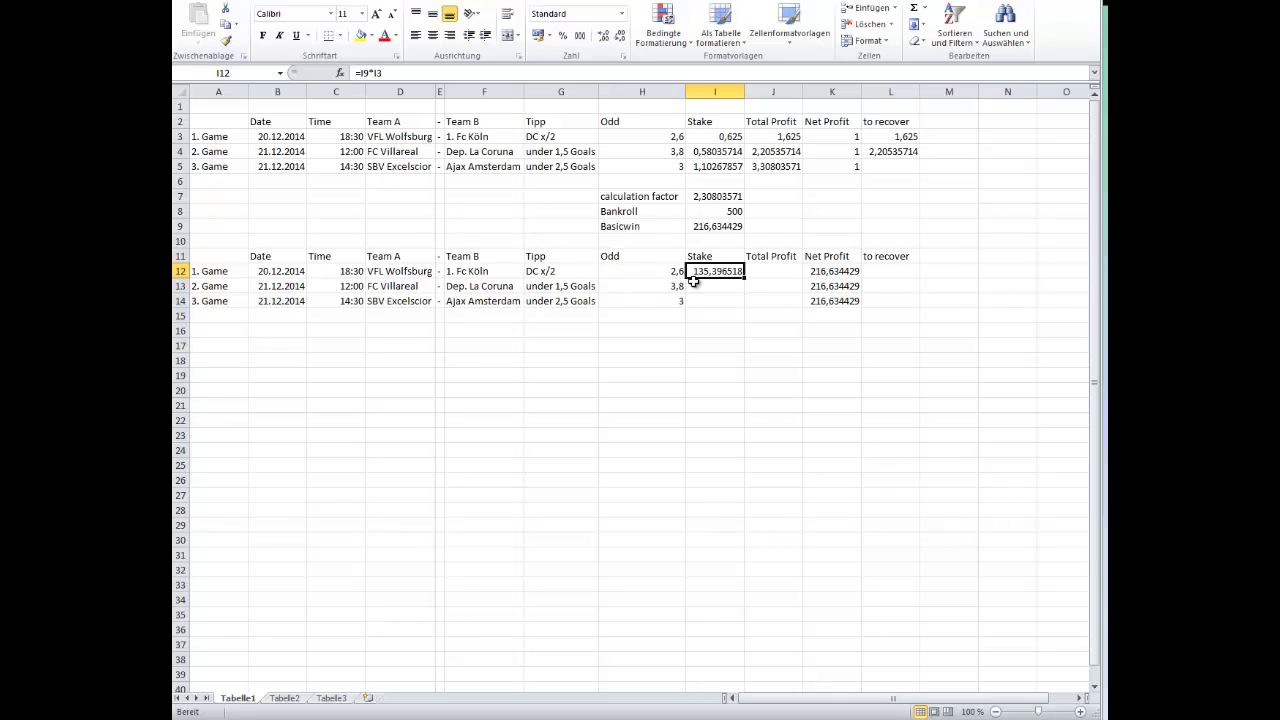
Calculate the first game's total profit in J12 with the formula =I12*H12 and compare it with the stake and net profit
click(757, 271)
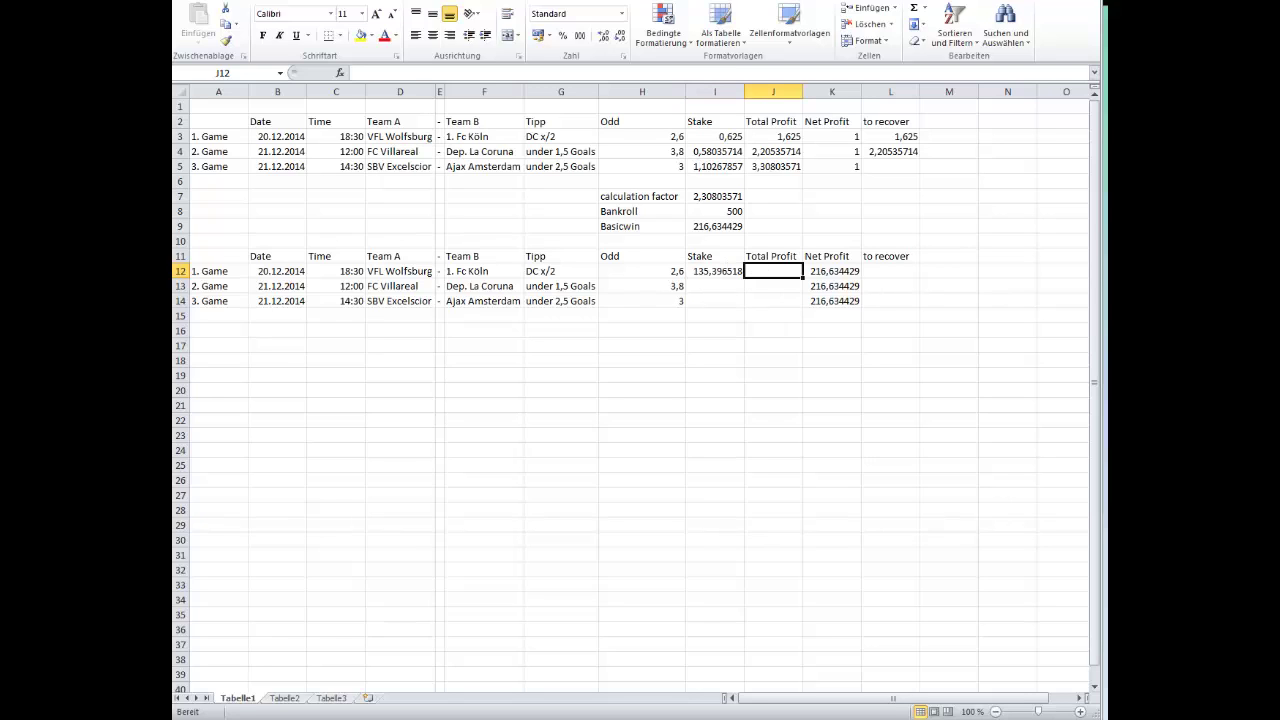
text(=)
key(Left)
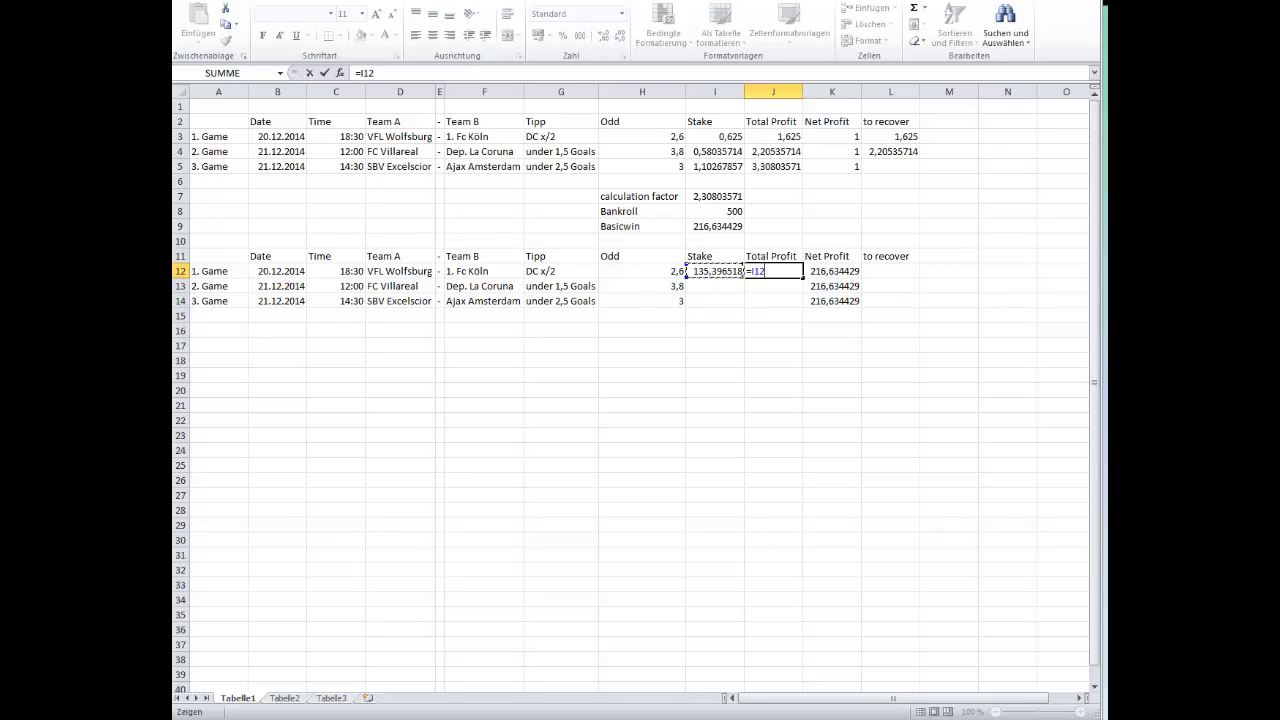
text(*)
key(Left)
key(Left)
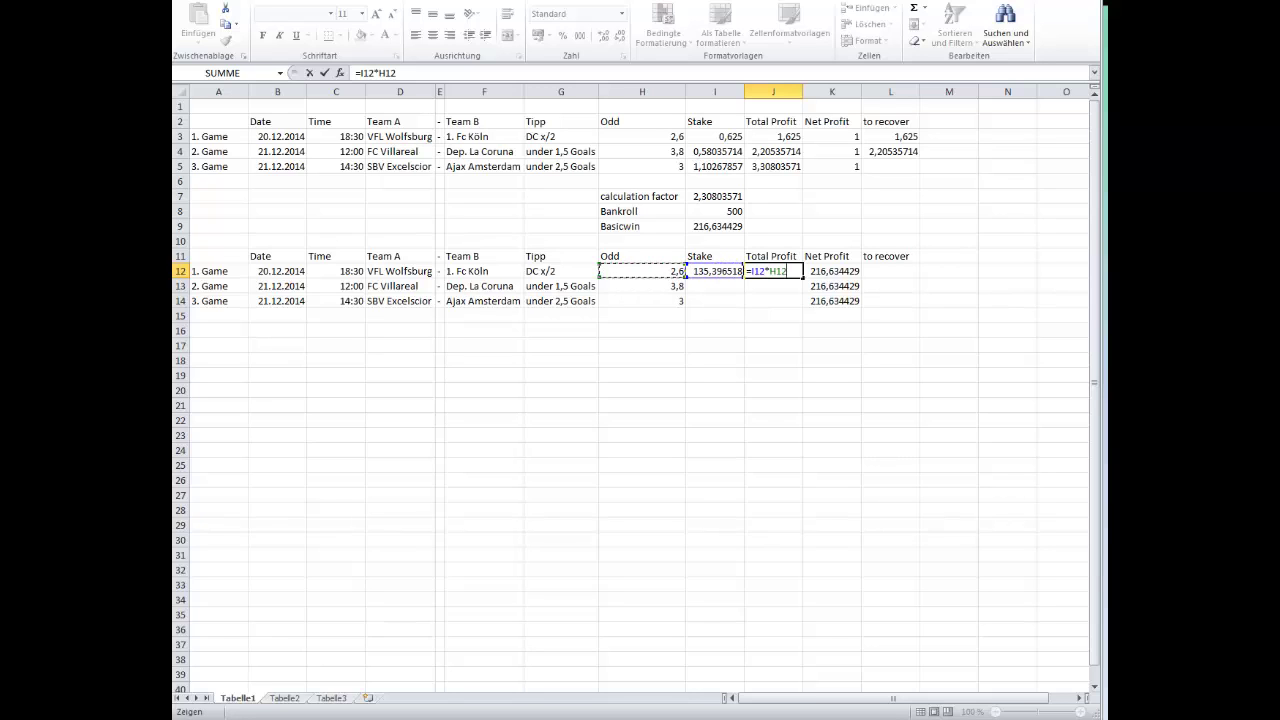
key(Return)
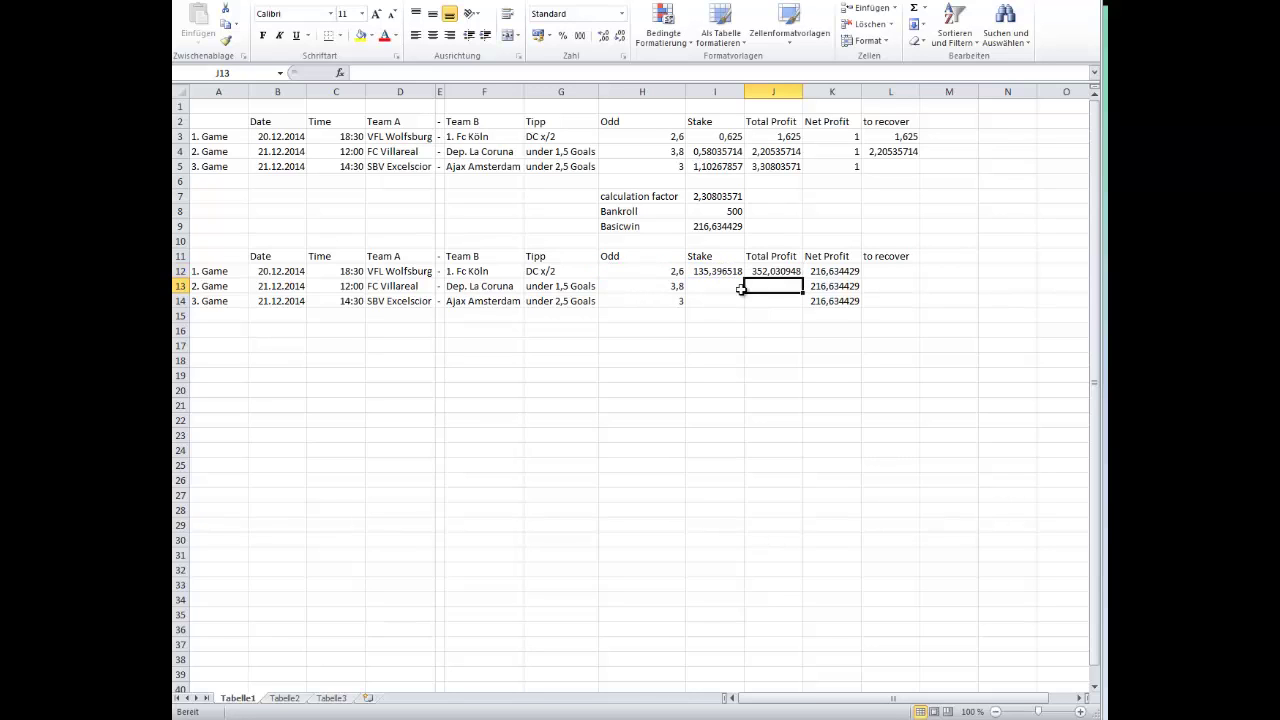
click(771, 274)
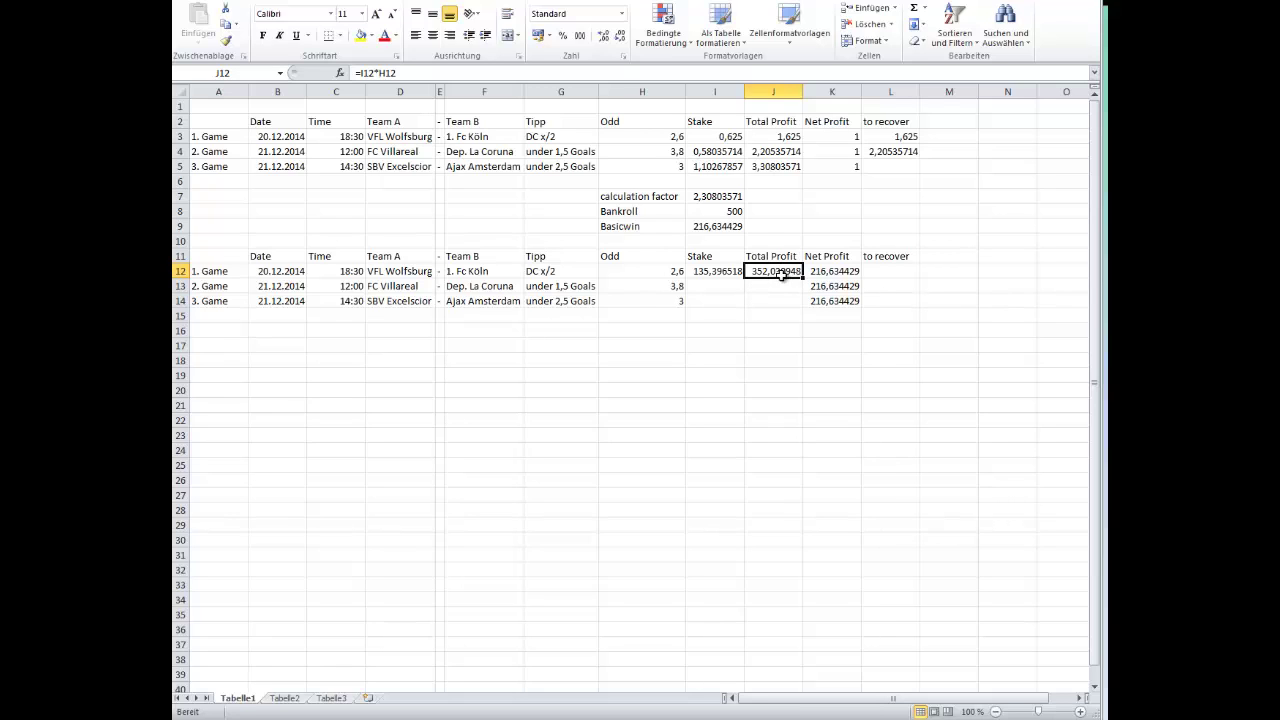
click(707, 273)
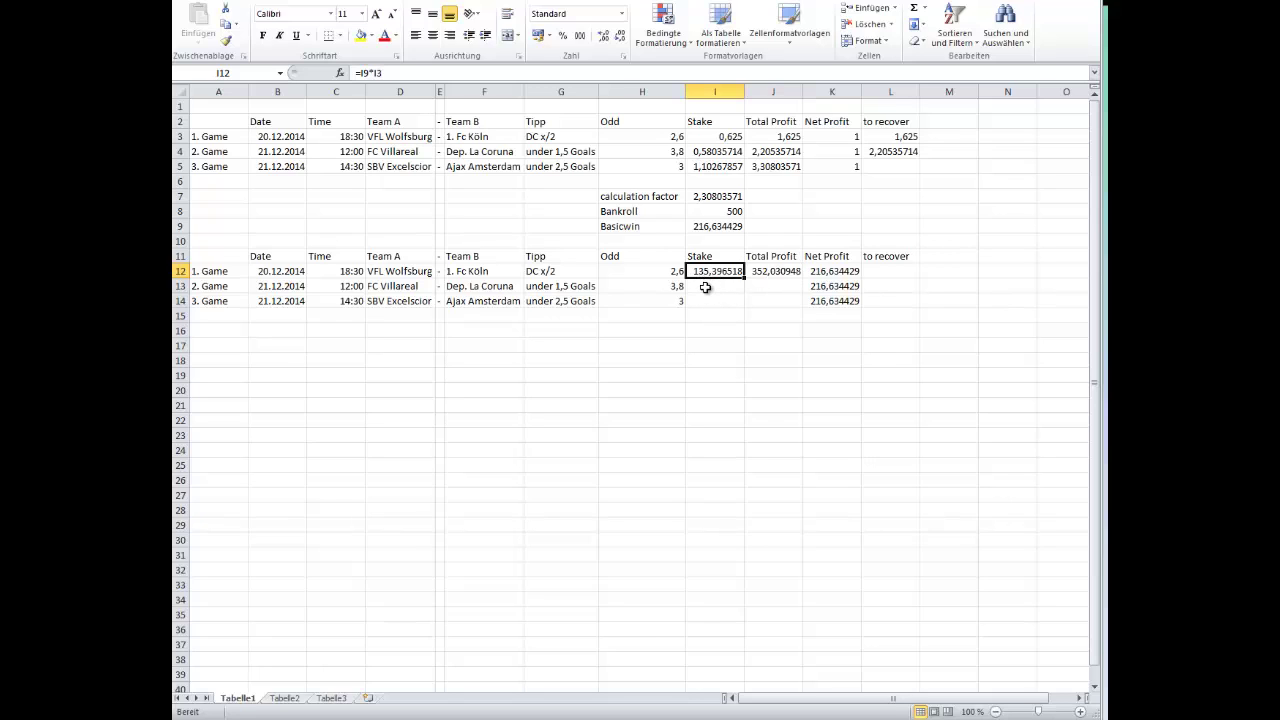
click(836, 276)
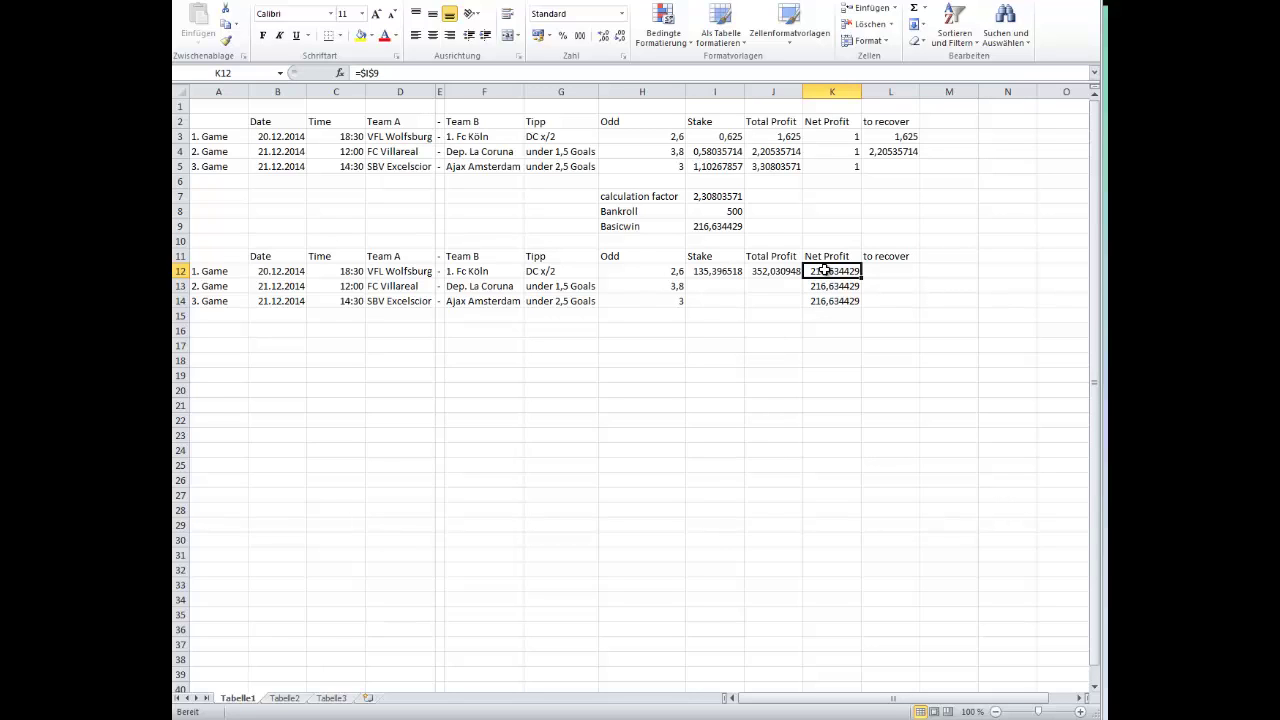
Calculate the first game's amount to recover in L12 from its net profit and stake with the formula =K12+I12
click(900, 268)
text(=)
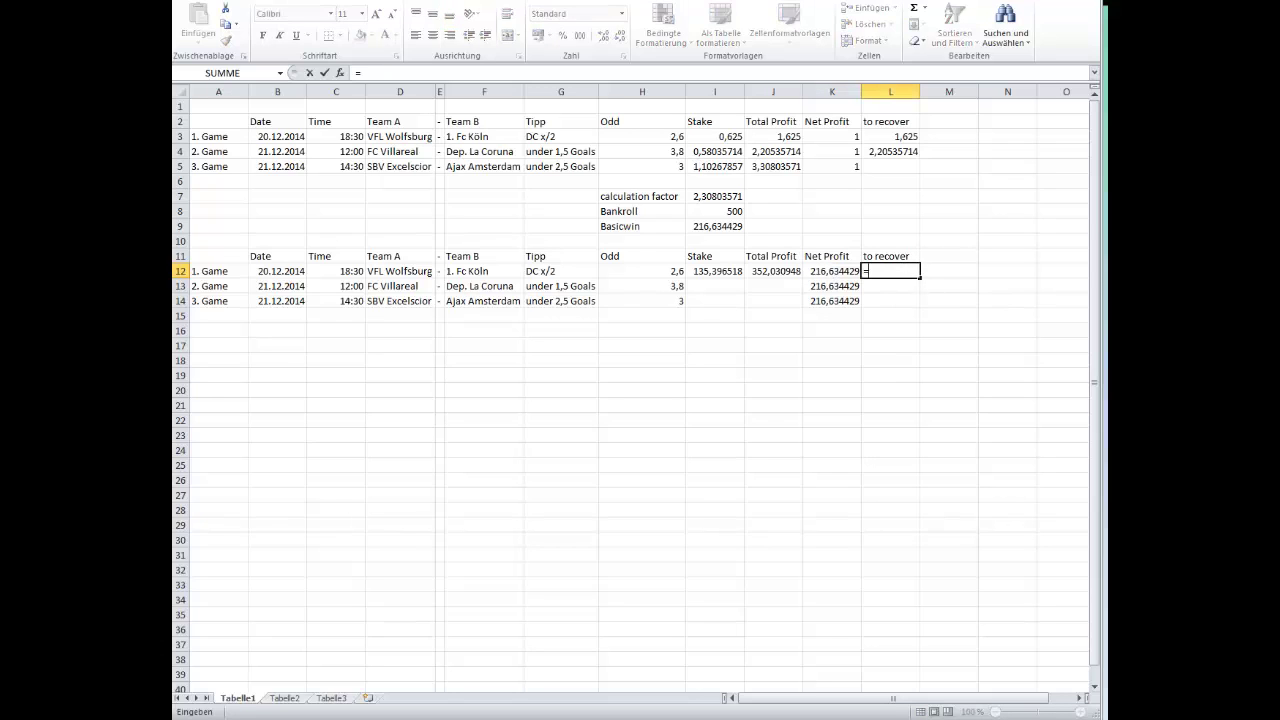
click(830, 271)
text(+)
click(702, 272)
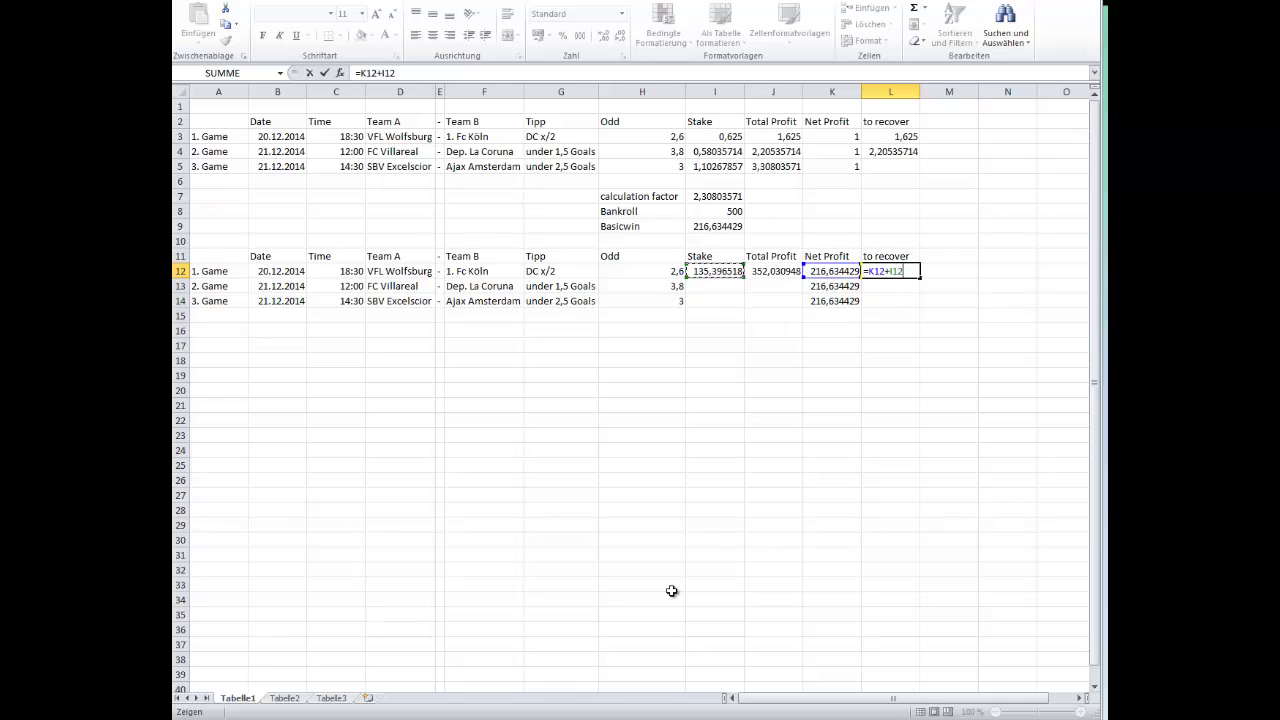
key(Return)
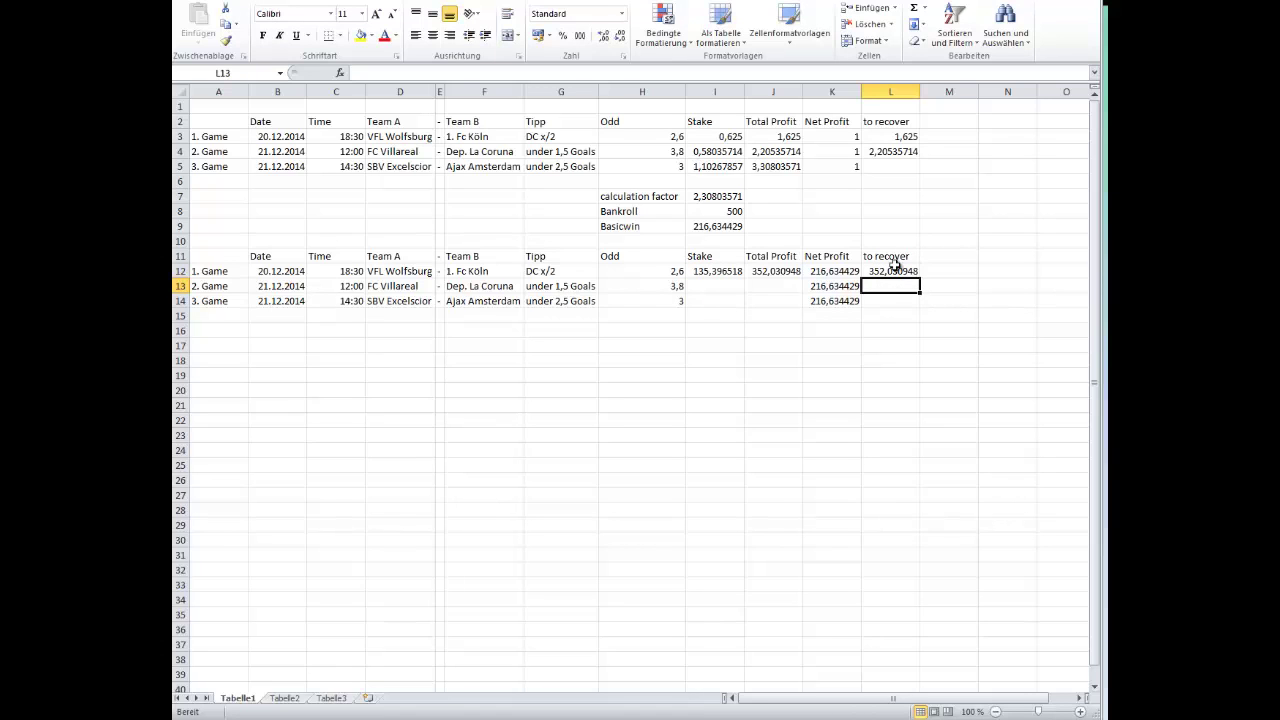
Calculate the second game's stake in I13 from the basic win and the original stake with the formula =I9*I4
click(711, 288)
text(=)
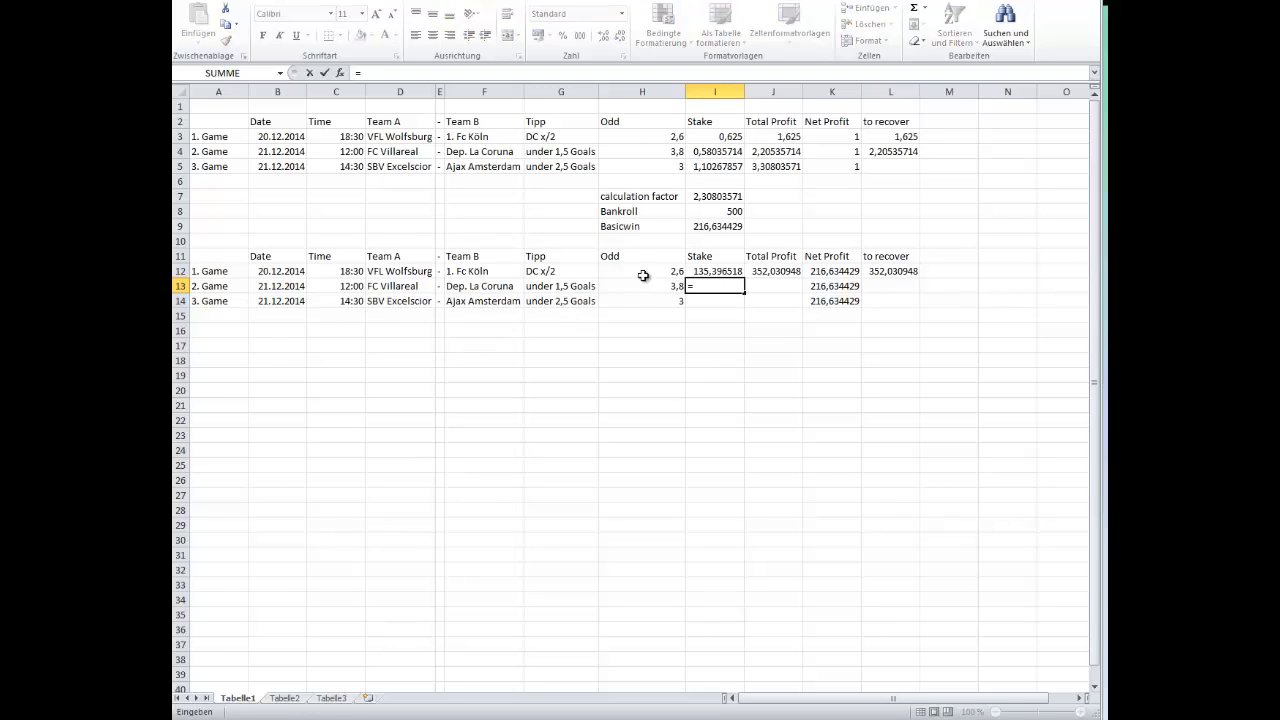
click(725, 227)
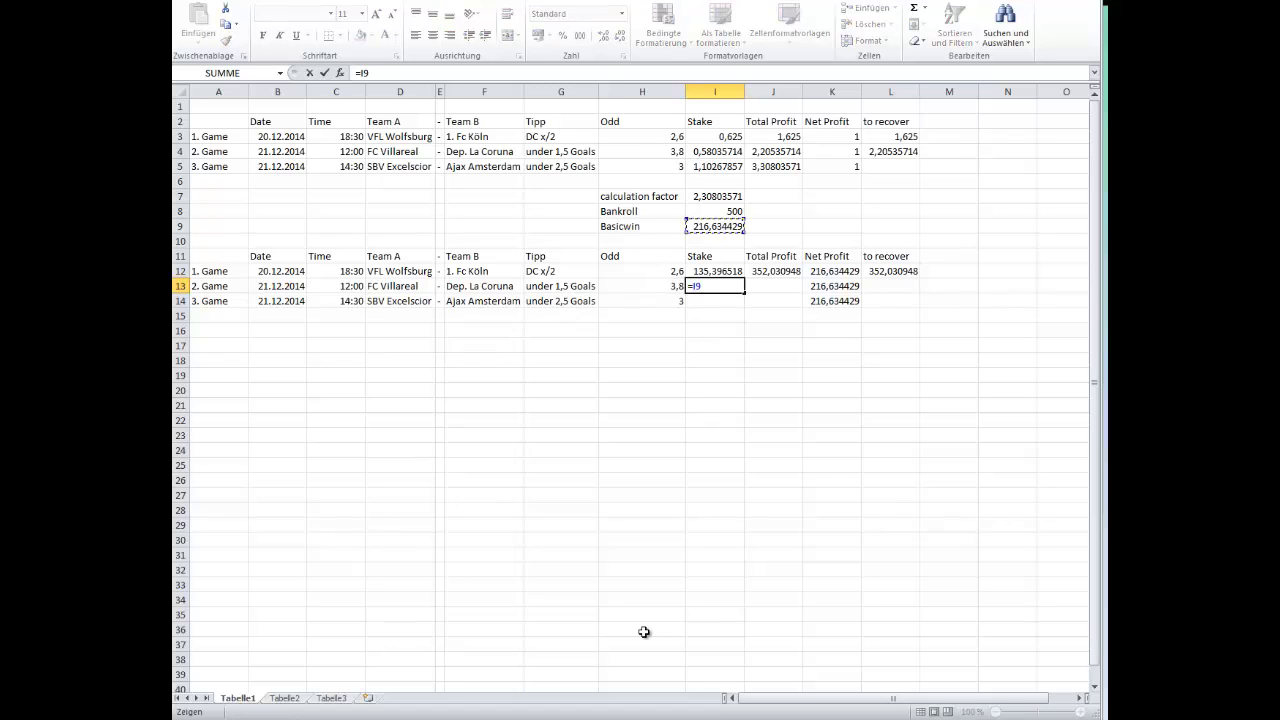
text(*)
click(714, 152)
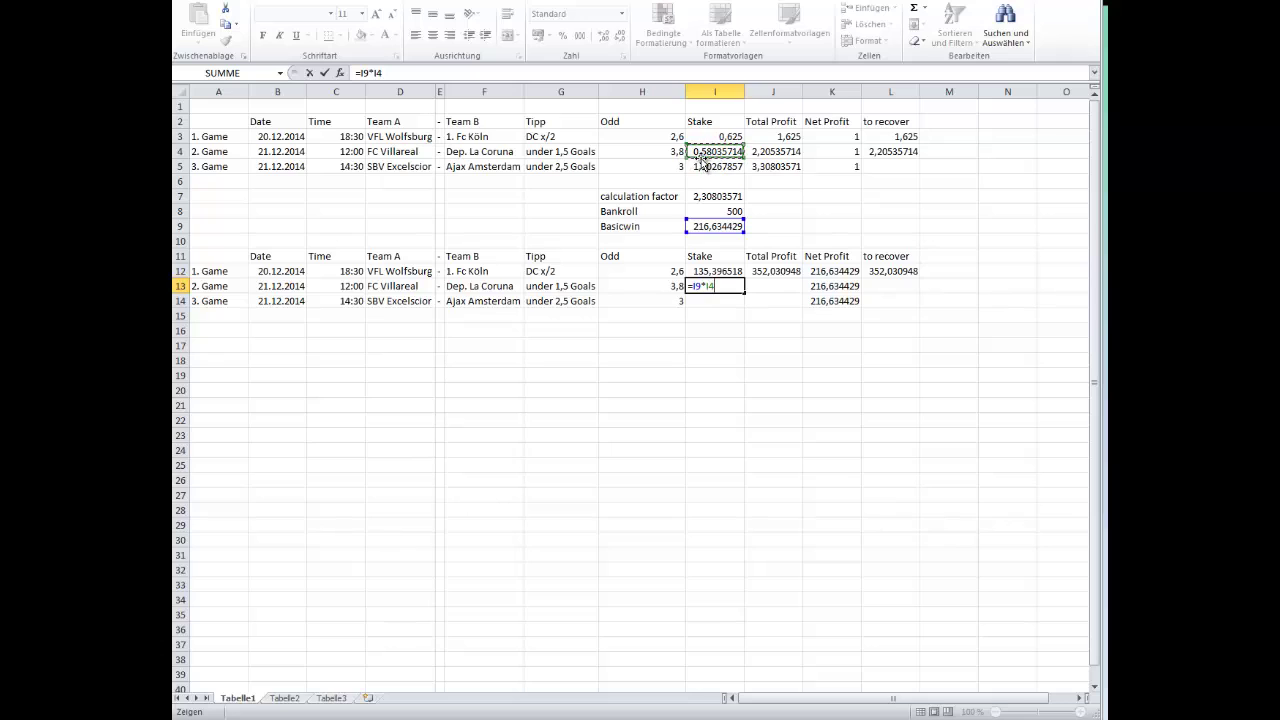
key(Return)
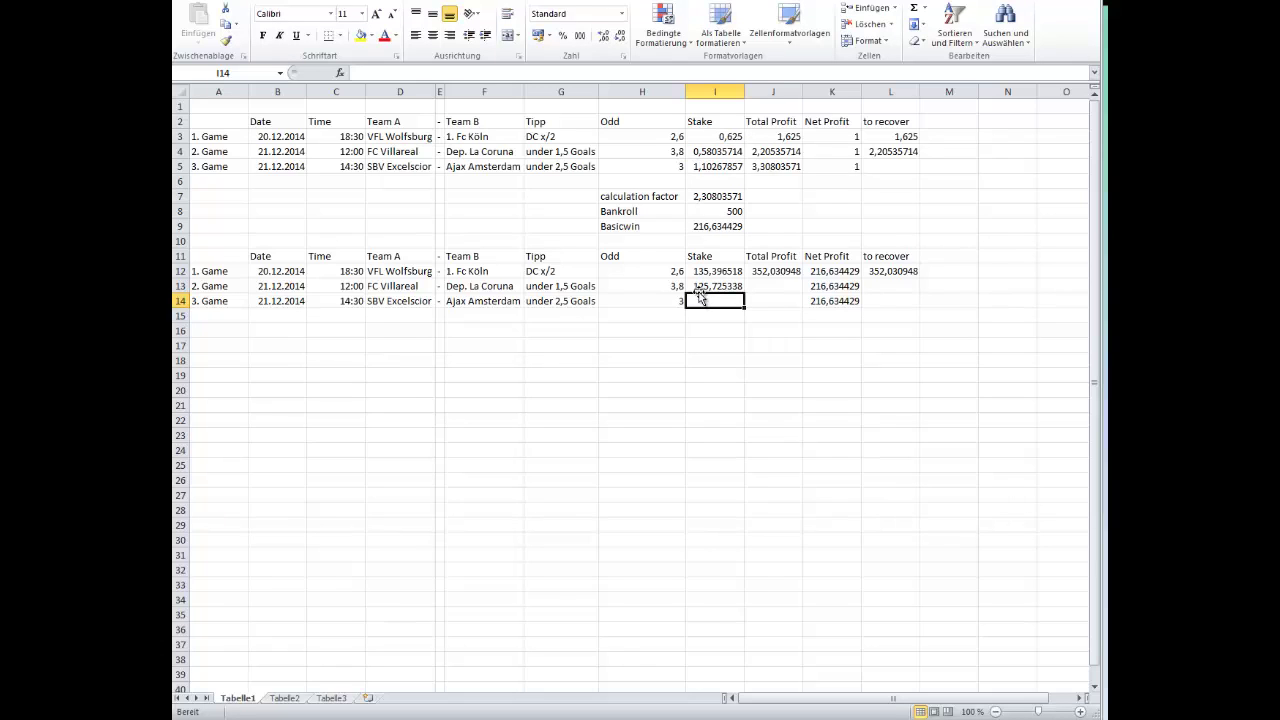
Calculate the second game's total profit in J13 with the formula =I13*H13 and compare it with the first two stakes and the net profit
click(780, 290)
text(=)
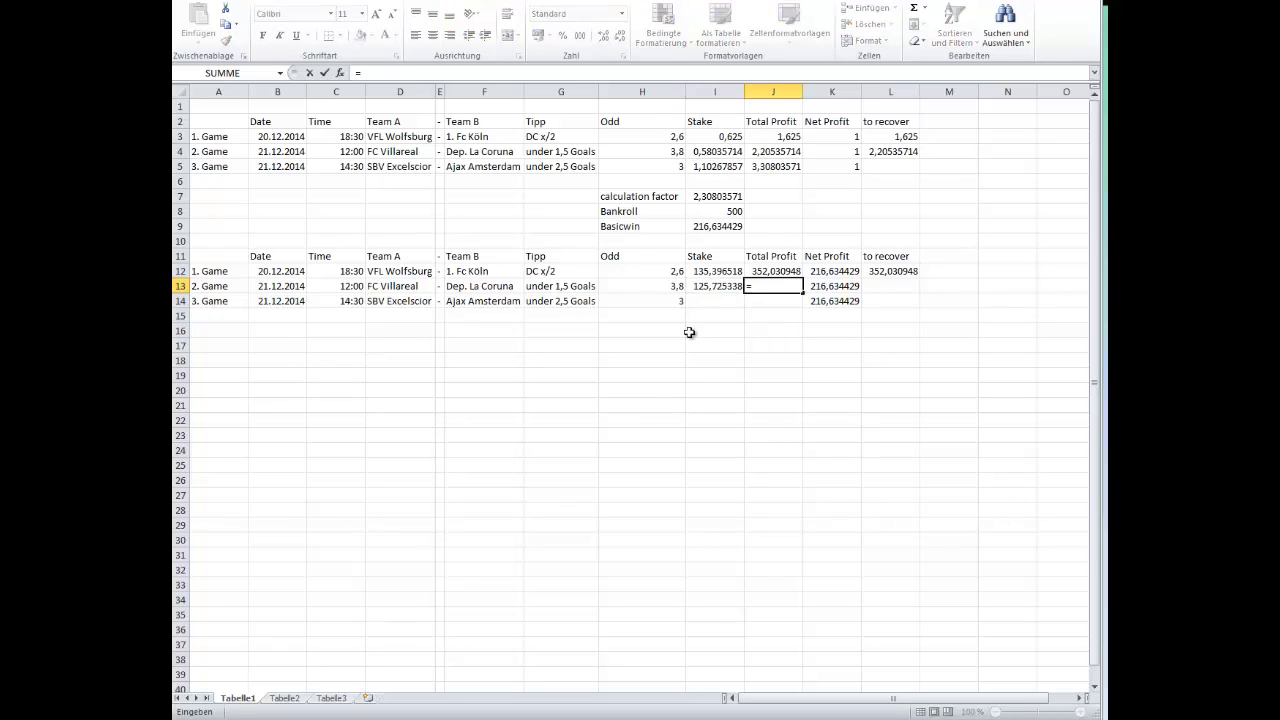
click(709, 287)
text(*)
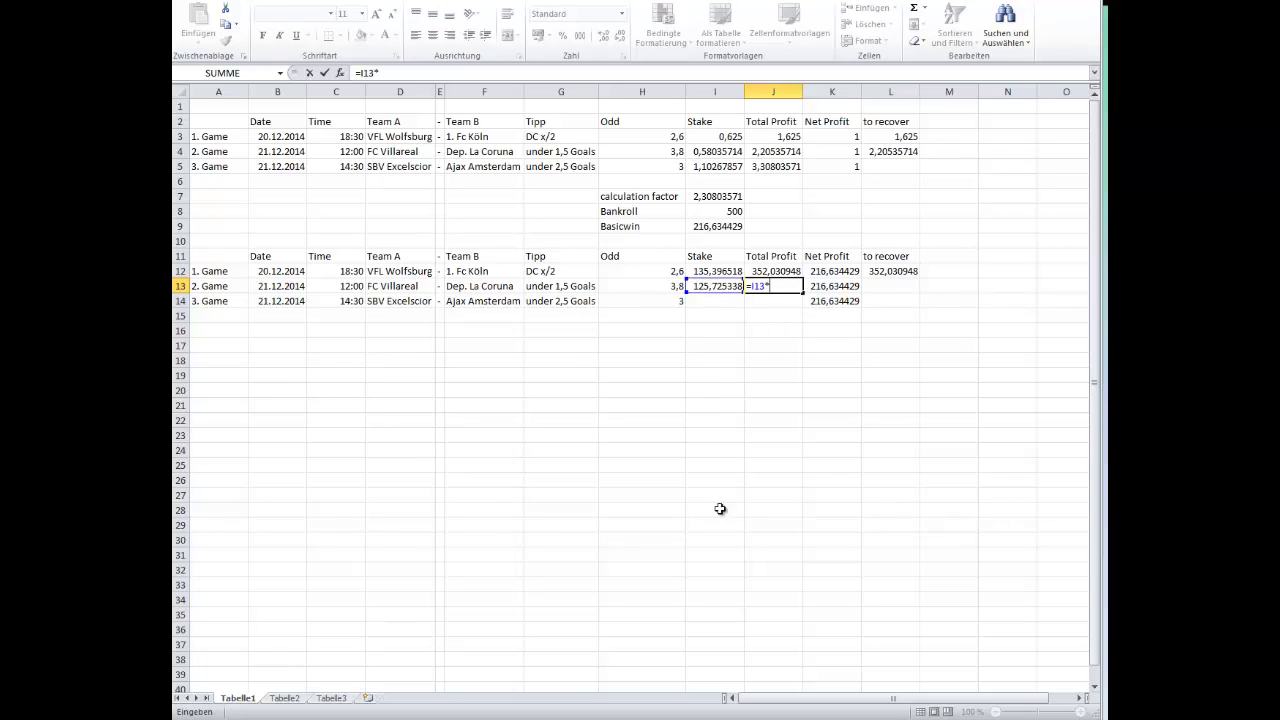
click(650, 286)
key(Return)
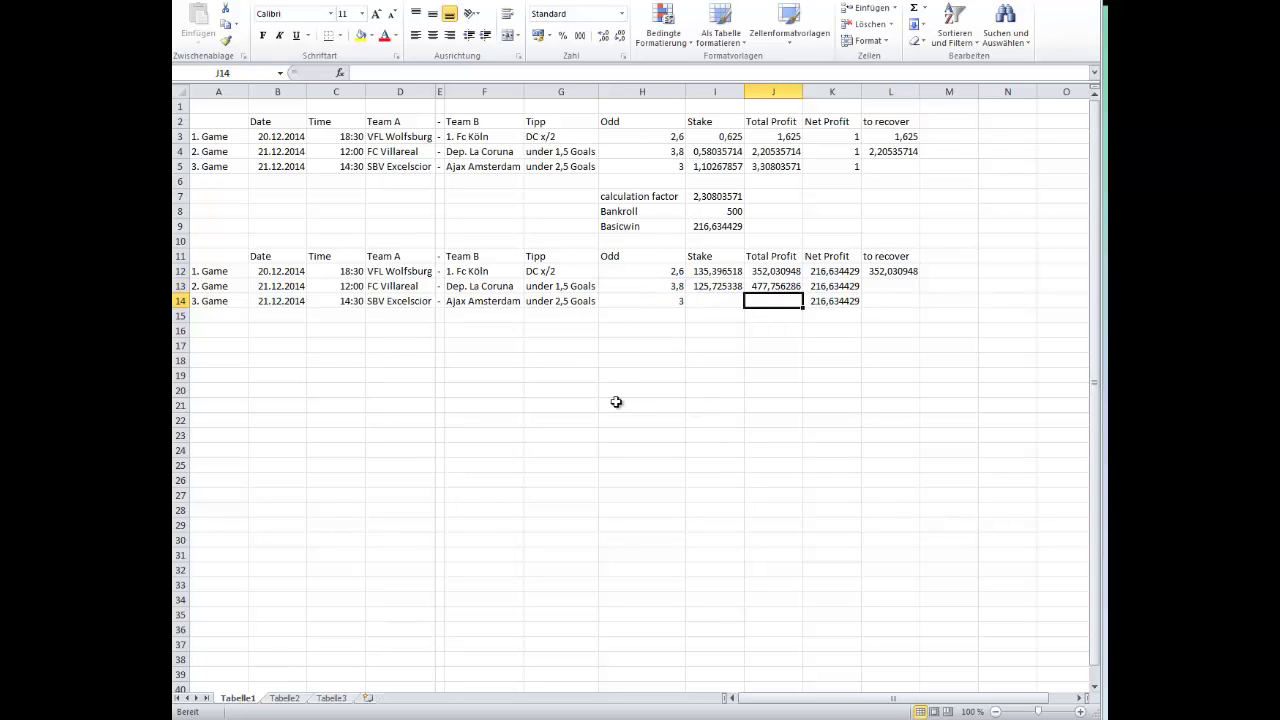
click(772, 289)
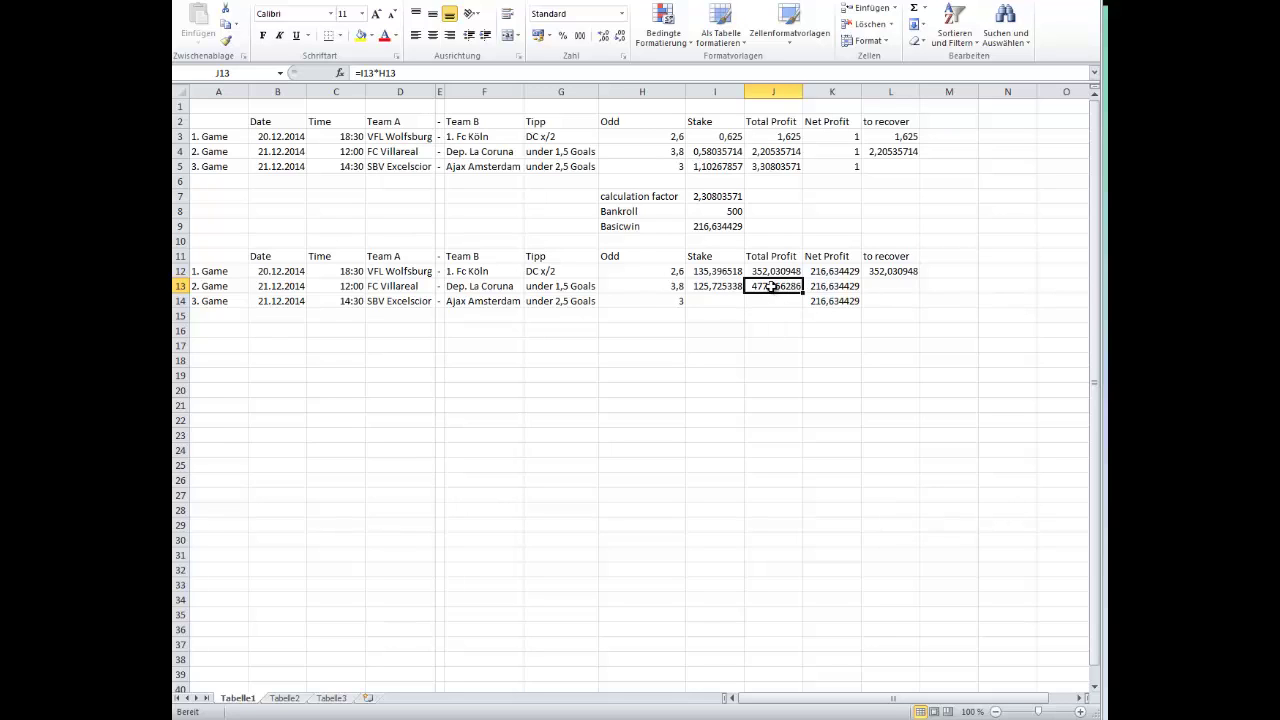
drag(710, 274, 710, 285)
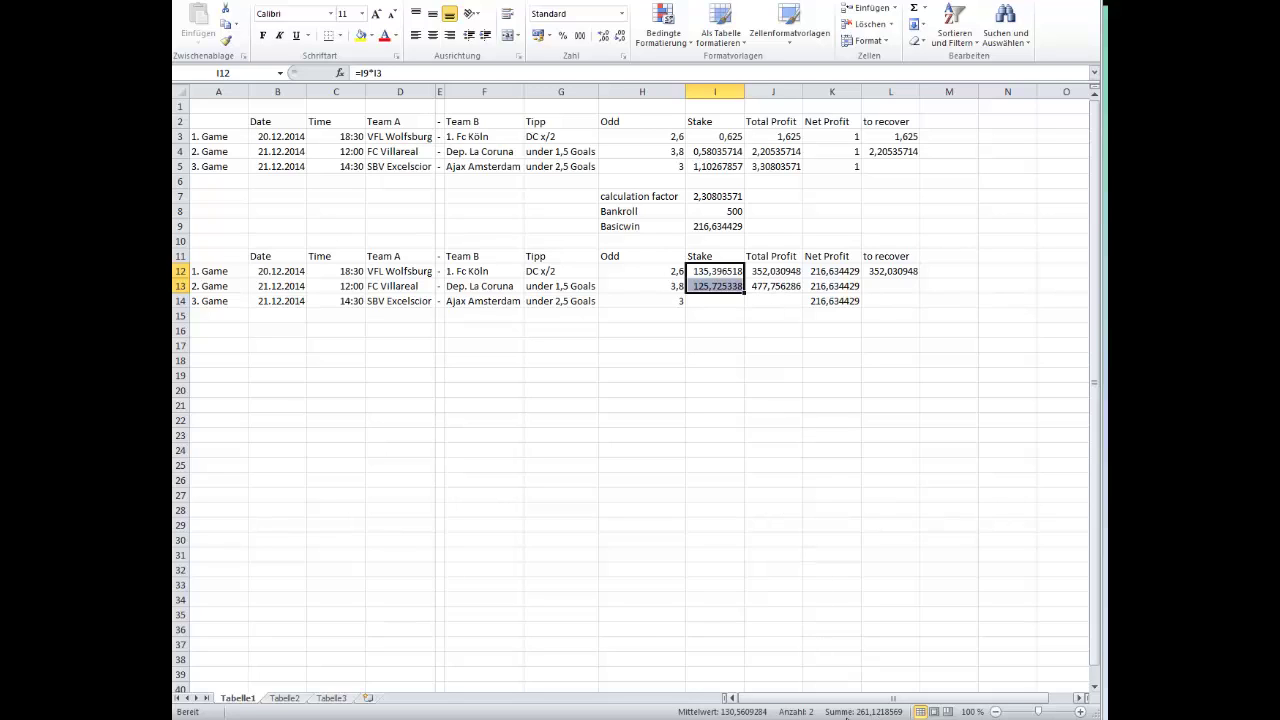
click(829, 289)
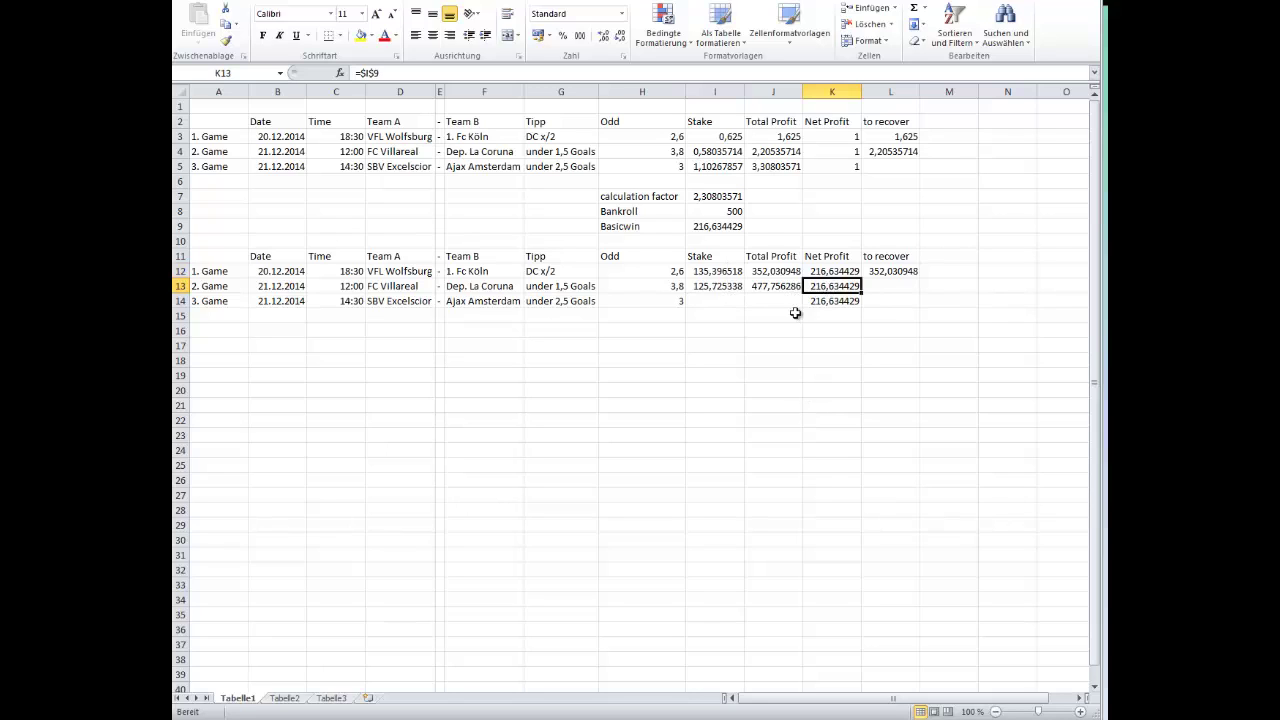
Calculate the second game's amount to recover in L13 with the formula =K13+I13+I12 and check it against the sum of both stakes
click(872, 290)
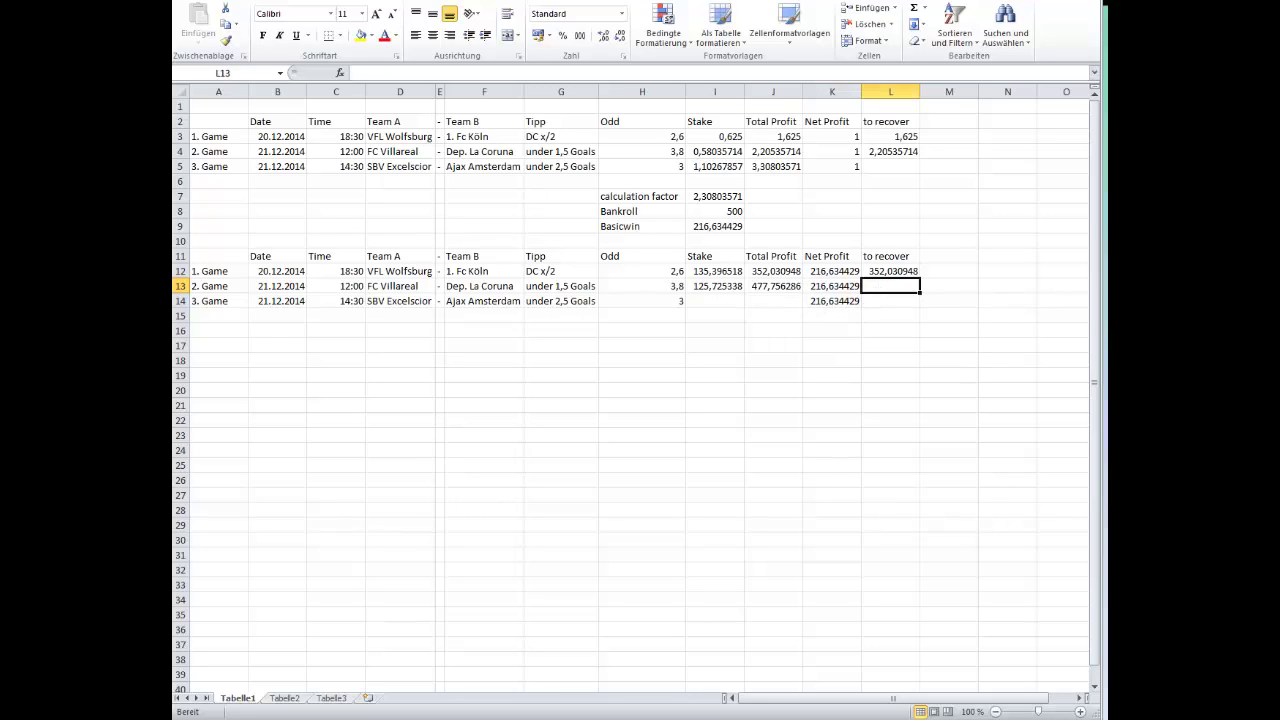
text(=)
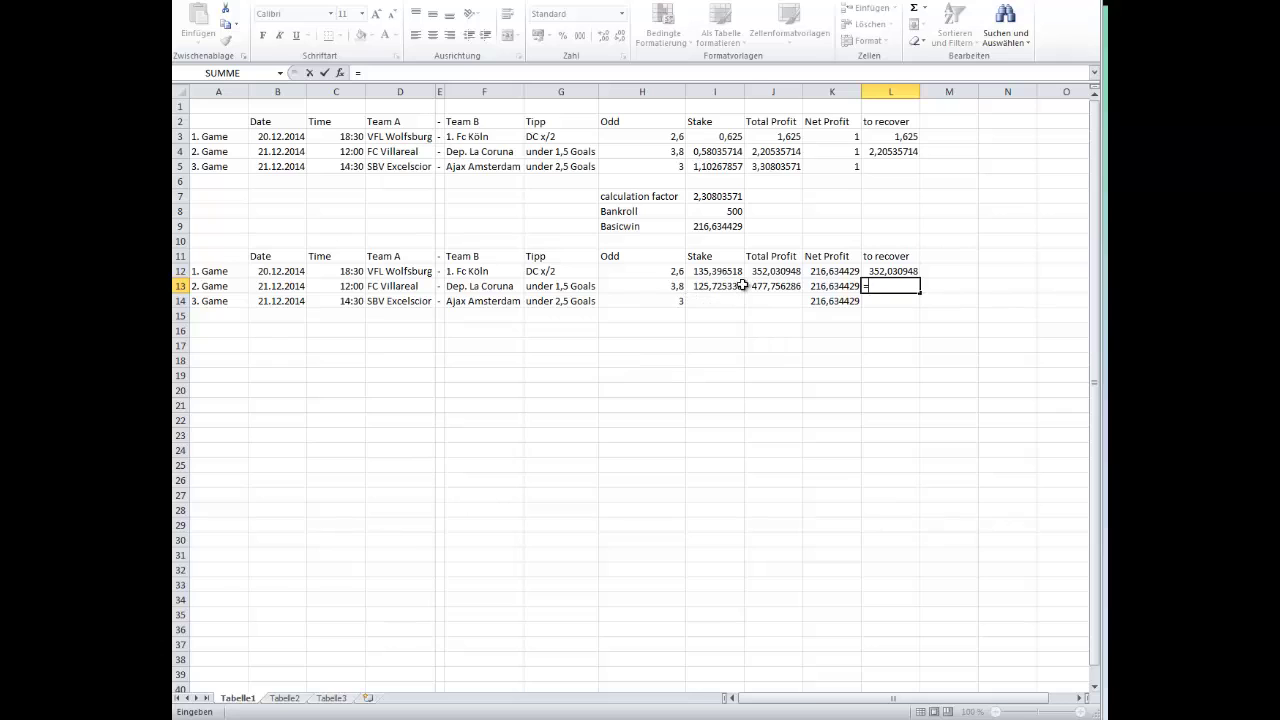
click(822, 289)
text(+)
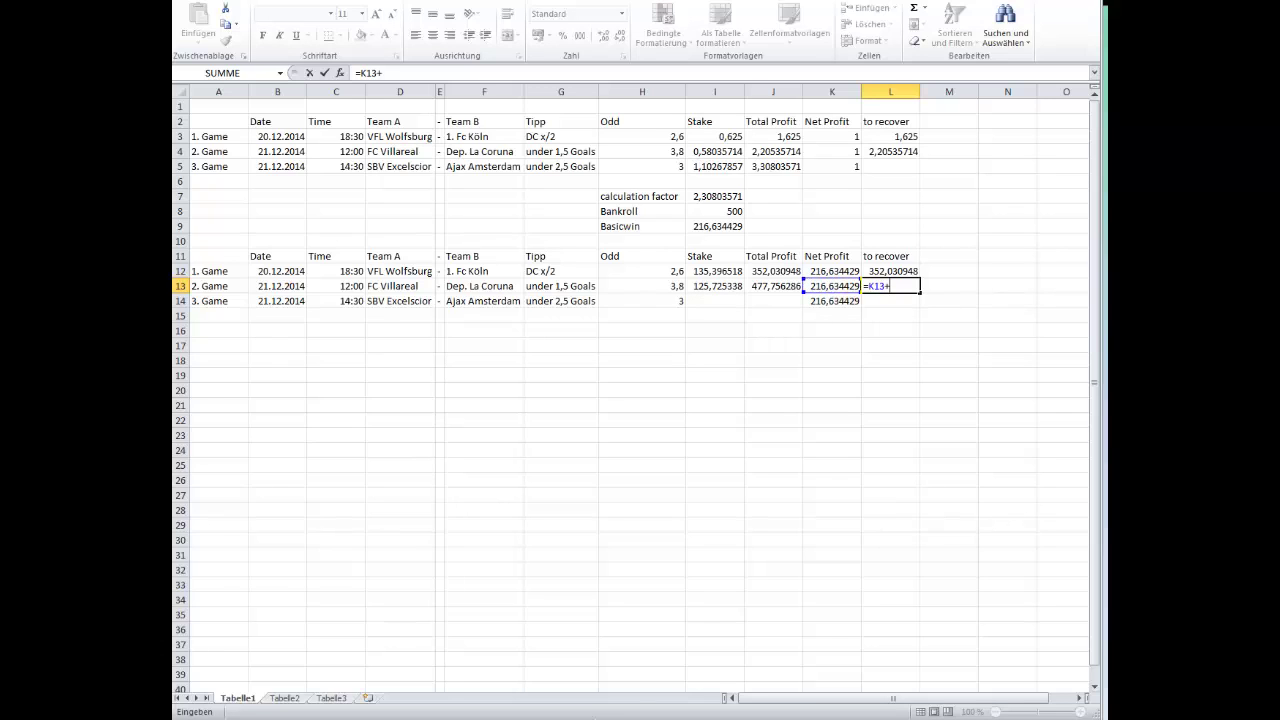
click(716, 285)
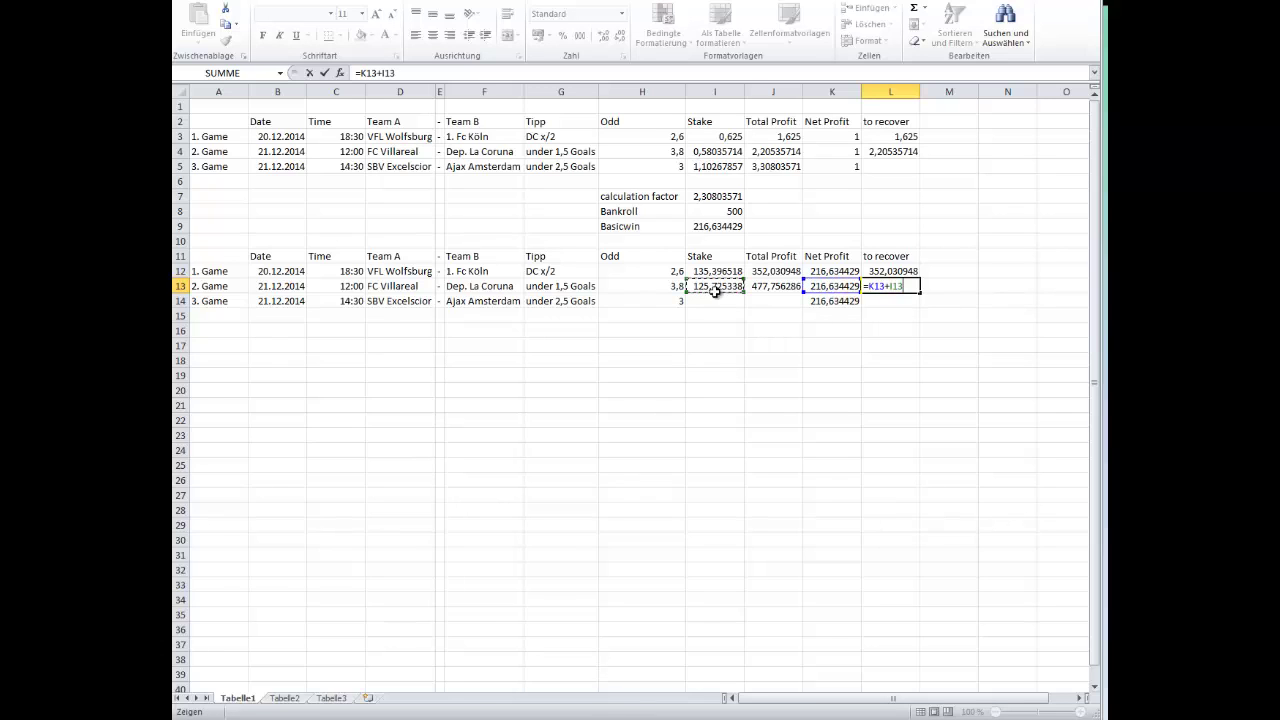
text(+)
click(714, 274)
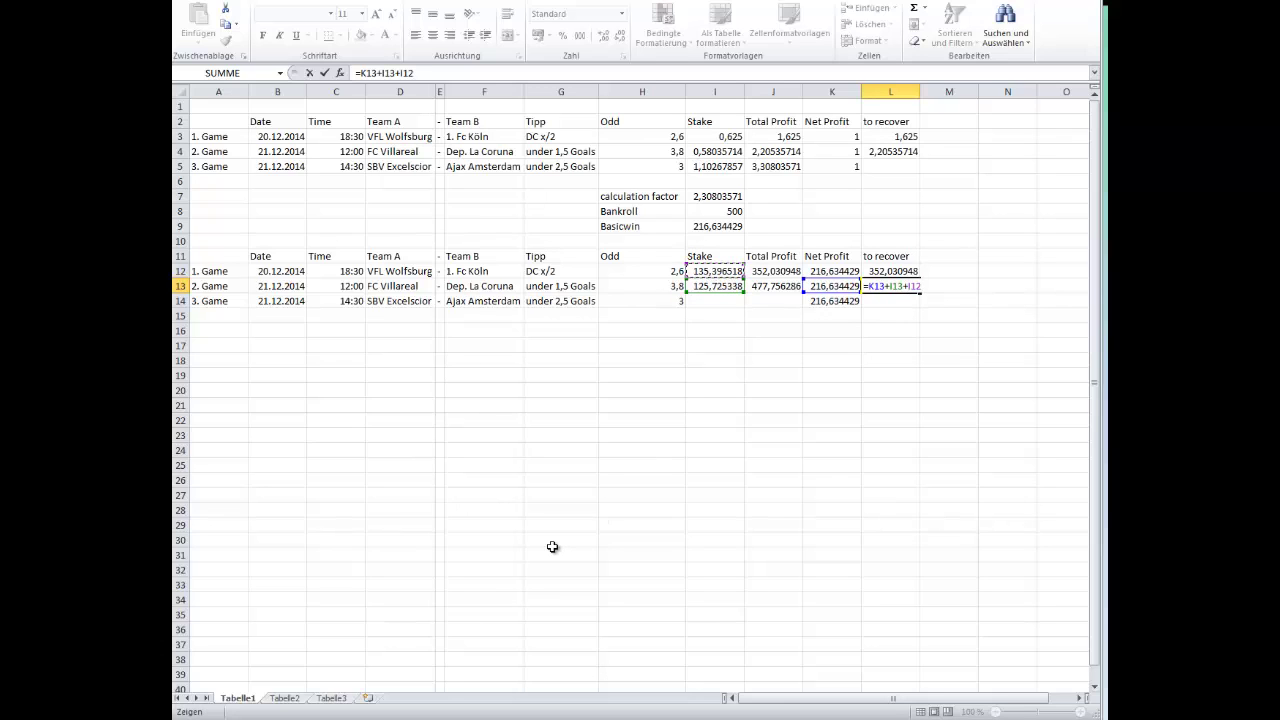
key(Return)
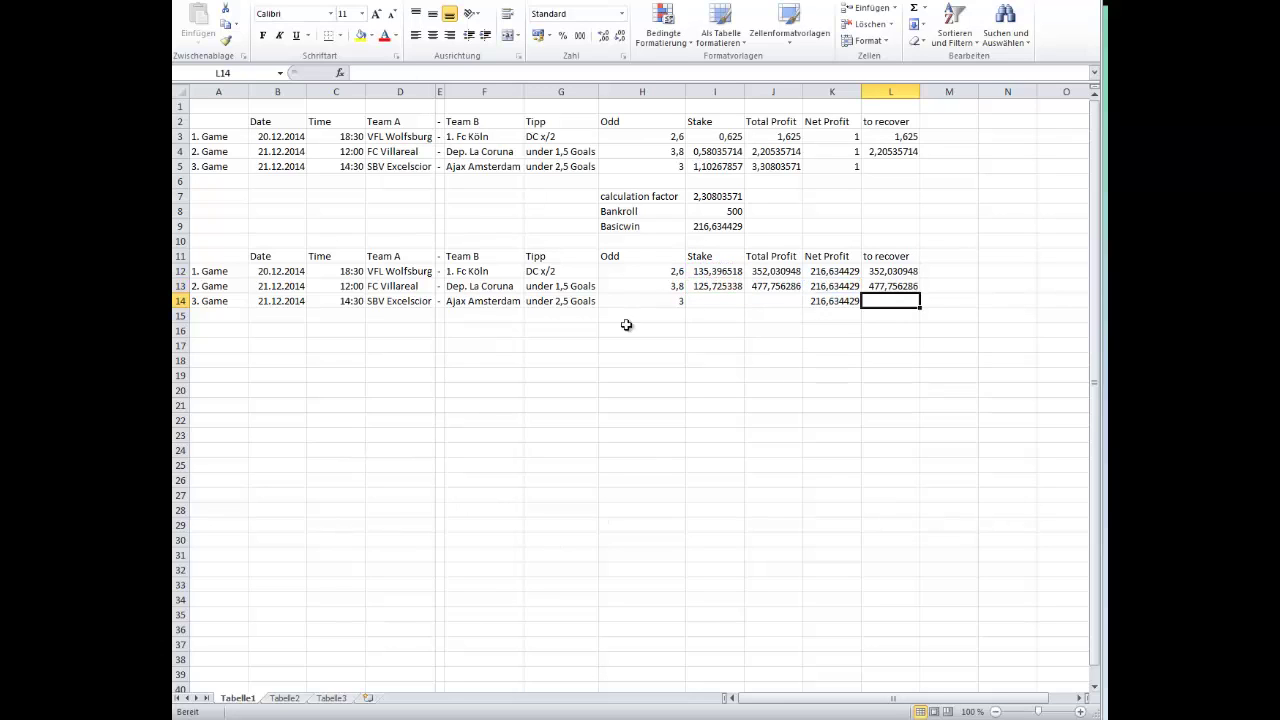
drag(727, 273, 722, 288)
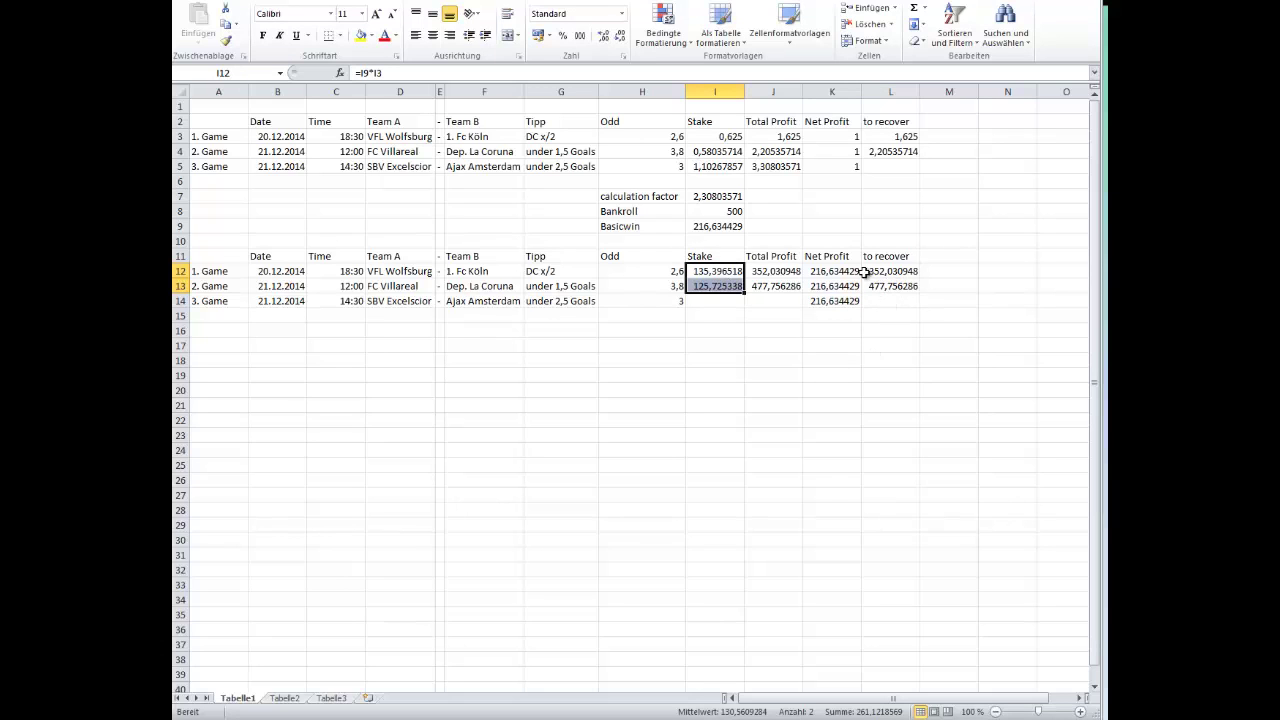
click(898, 289)
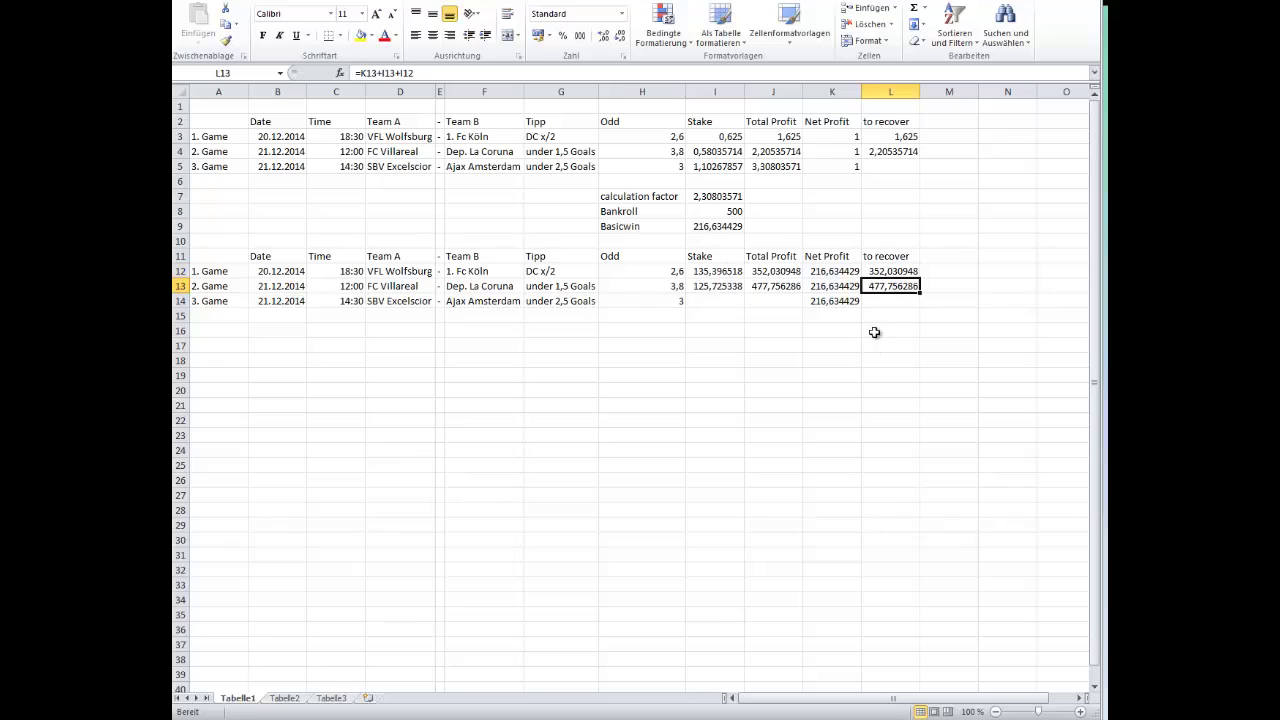
Calculate the third game's stake in I14 from the basic win and the original stake with the formula =I9*I5
click(708, 300)
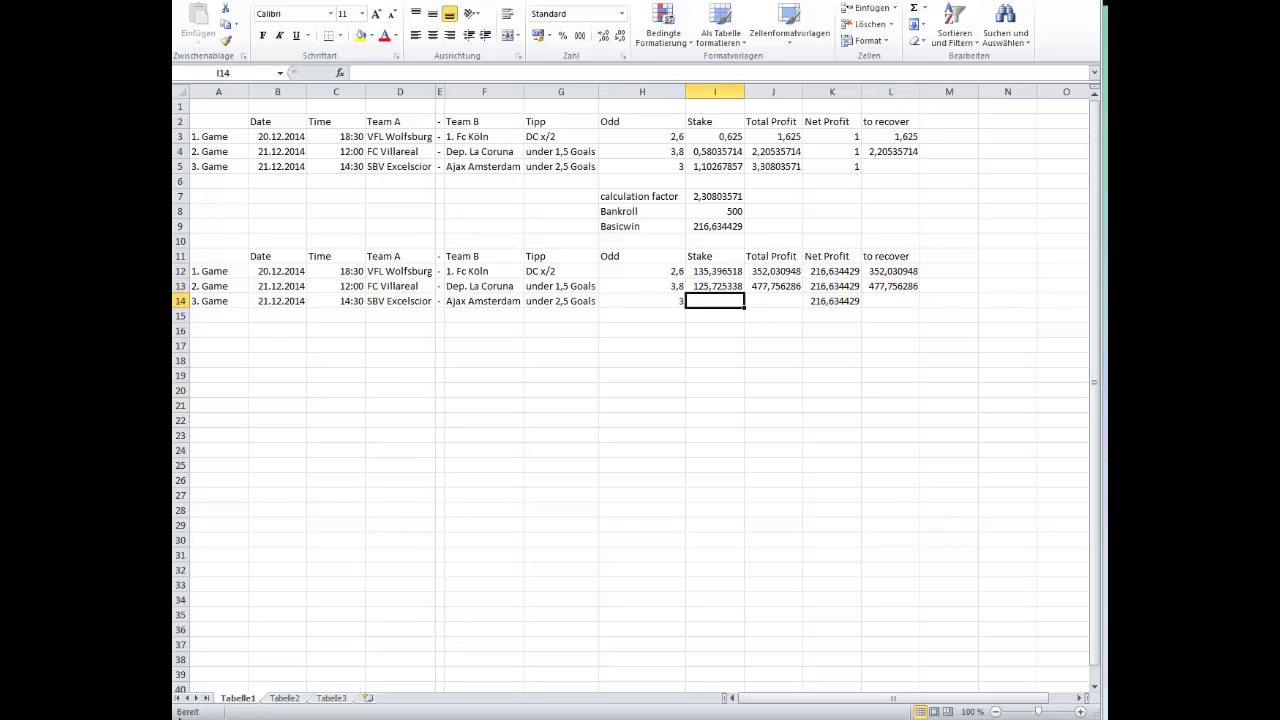
text(=)
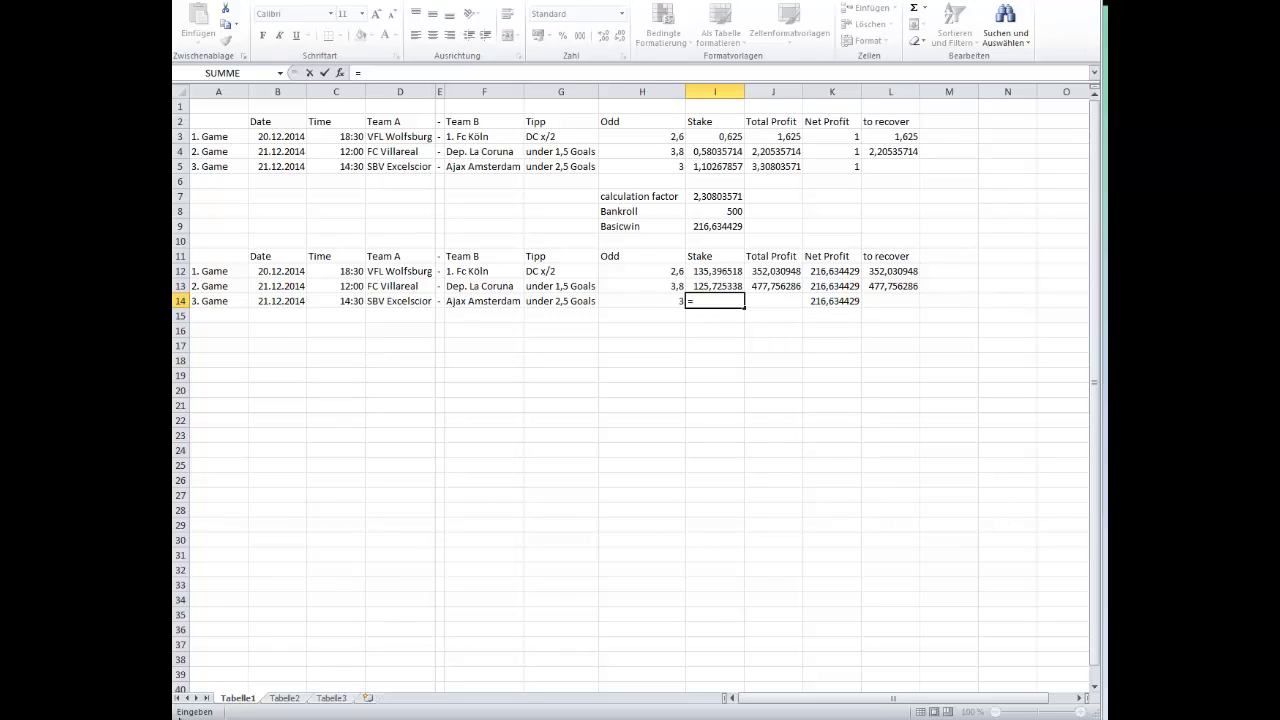
click(718, 227)
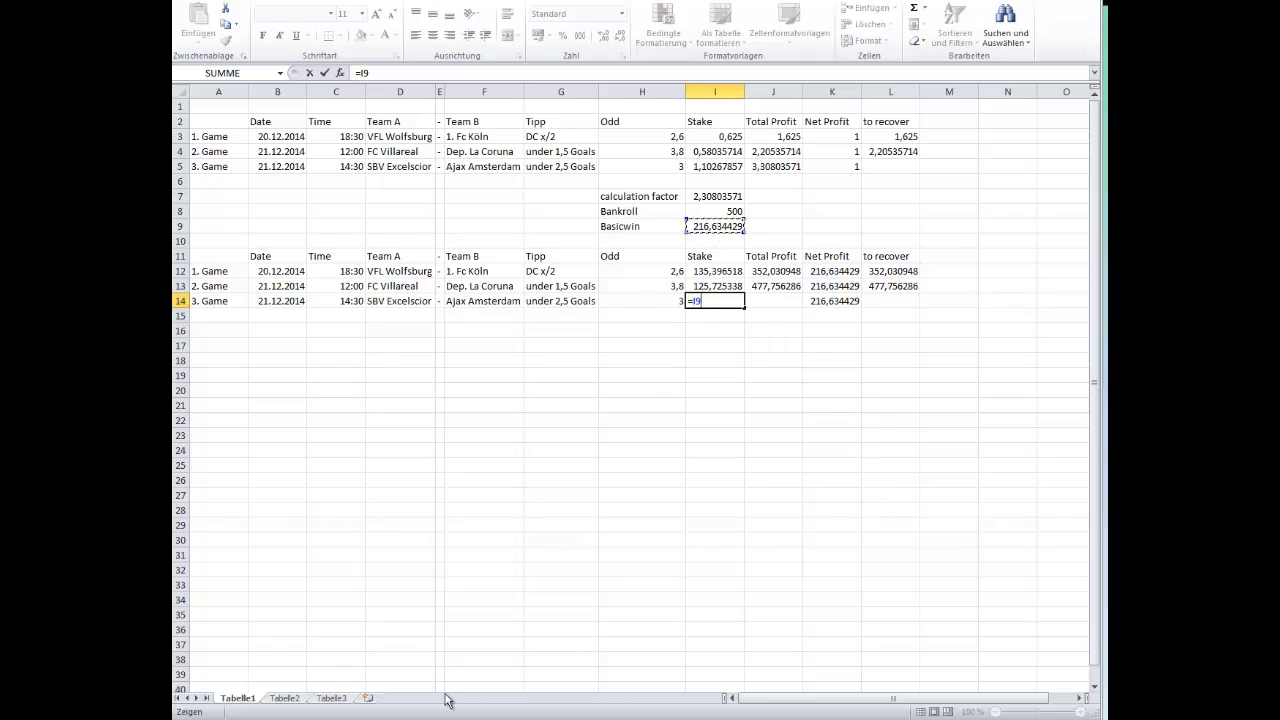
text(*)
click(716, 167)
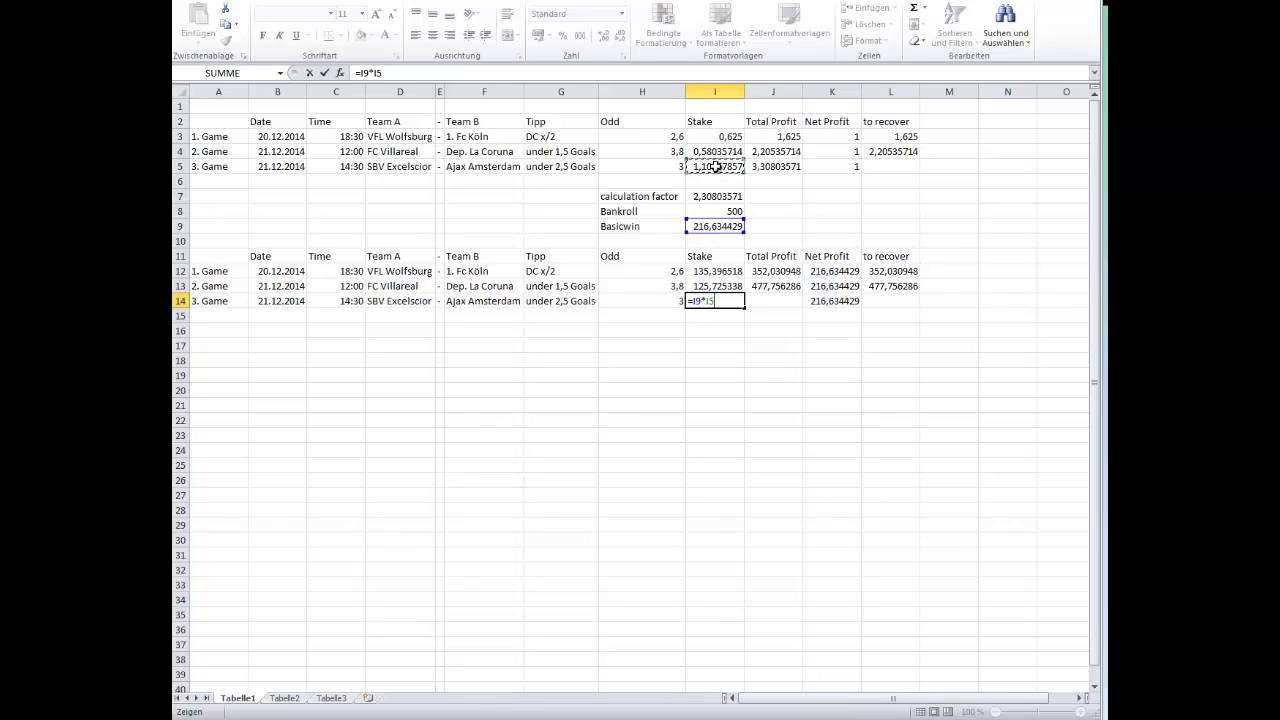
key(Return)
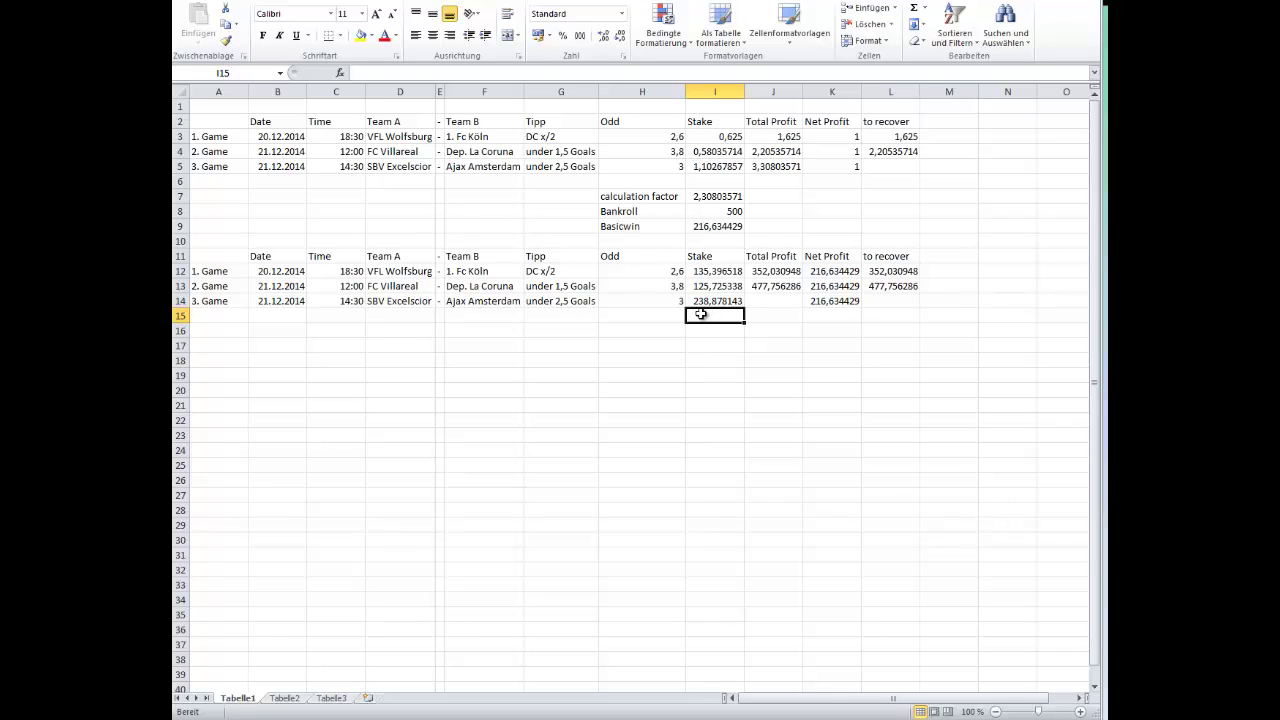
Calculate the third game's total profit in J14 from its stake and odd with the formula =I14*H14 and review the result
click(775, 300)
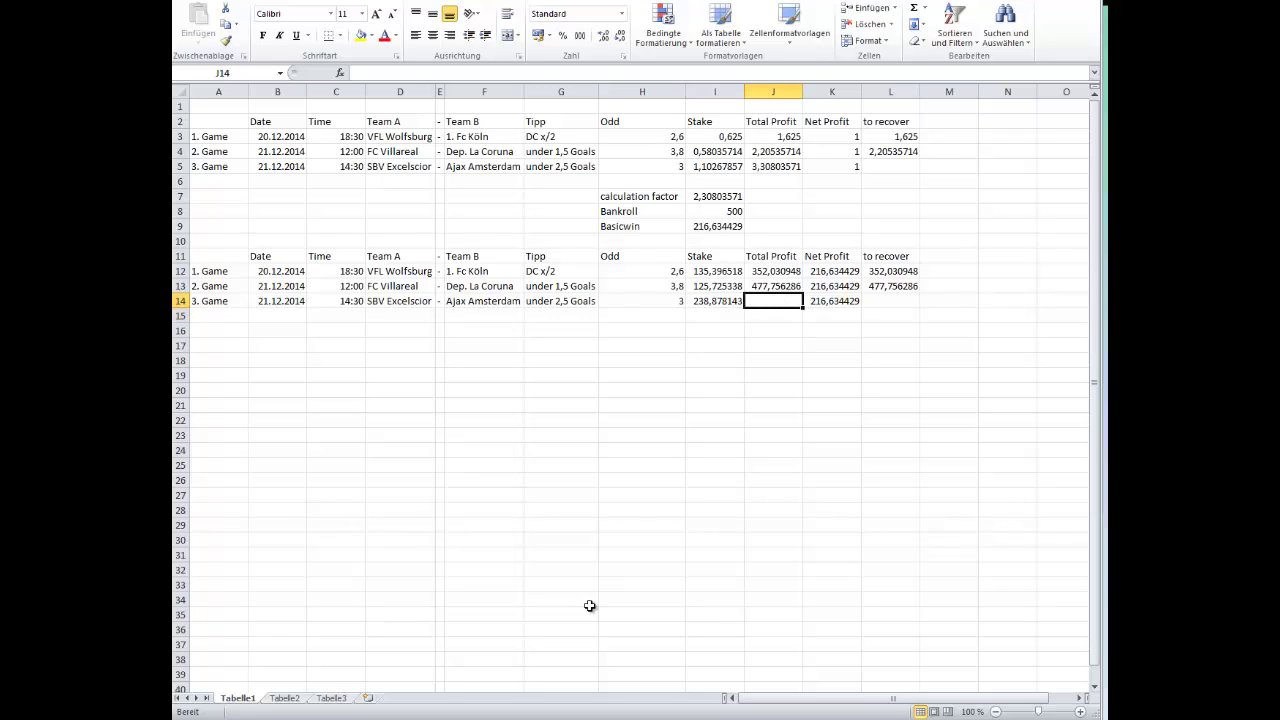
text(=)
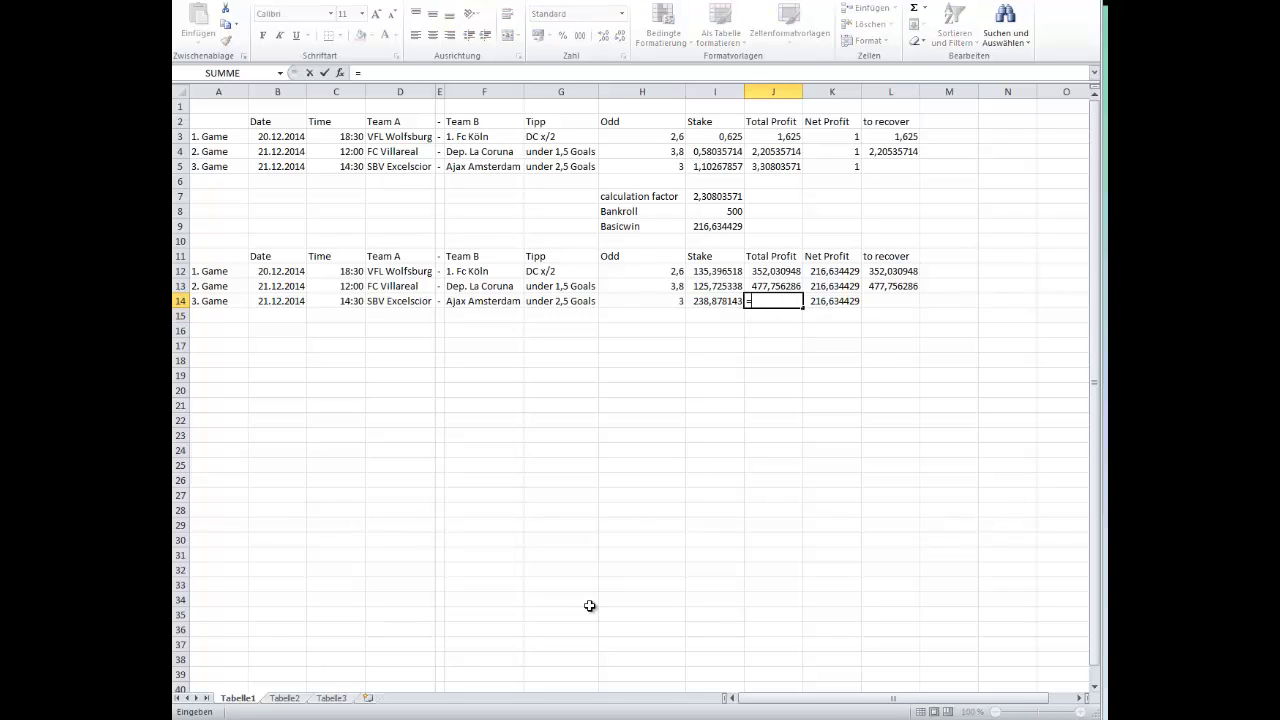
click(720, 304)
text(*)
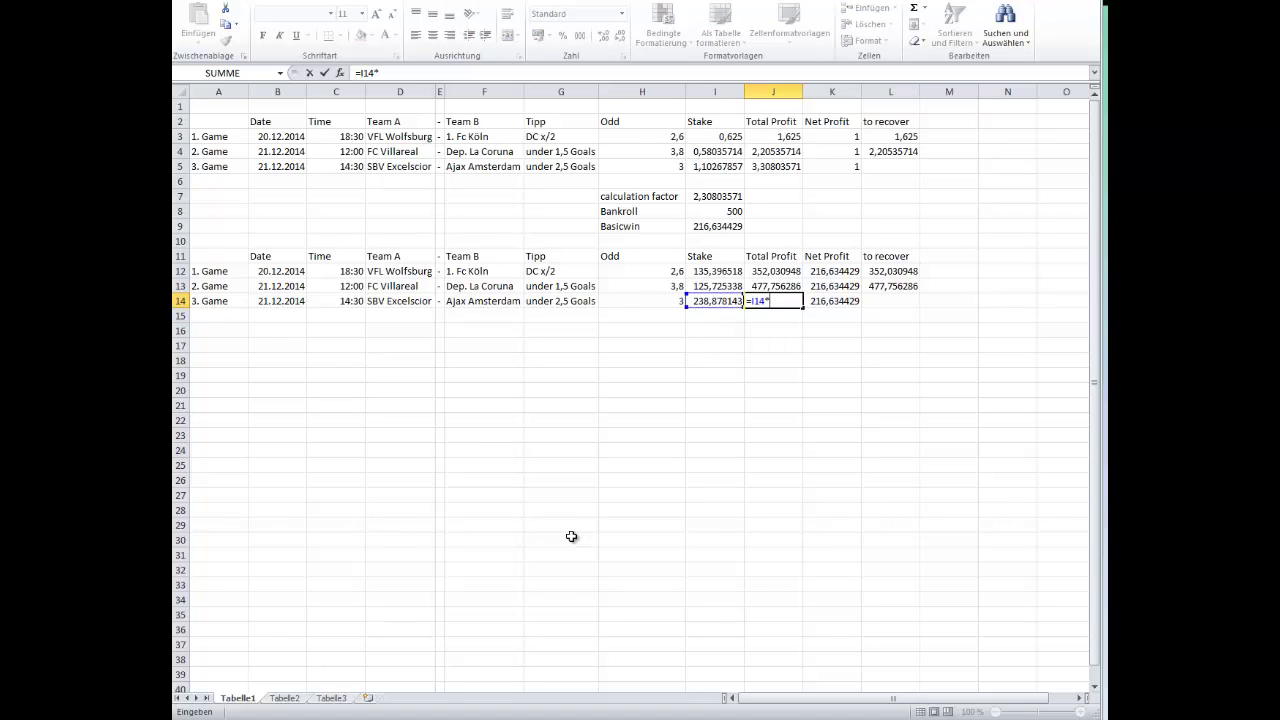
click(670, 301)
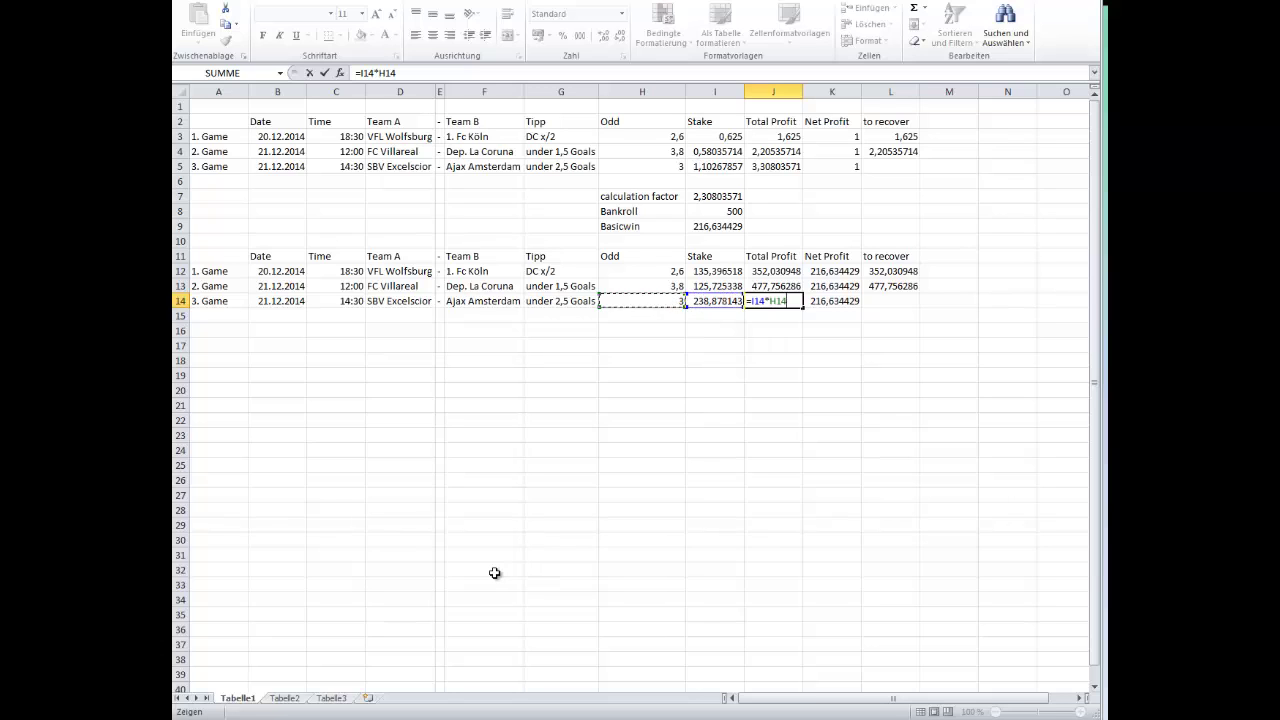
key(Return)
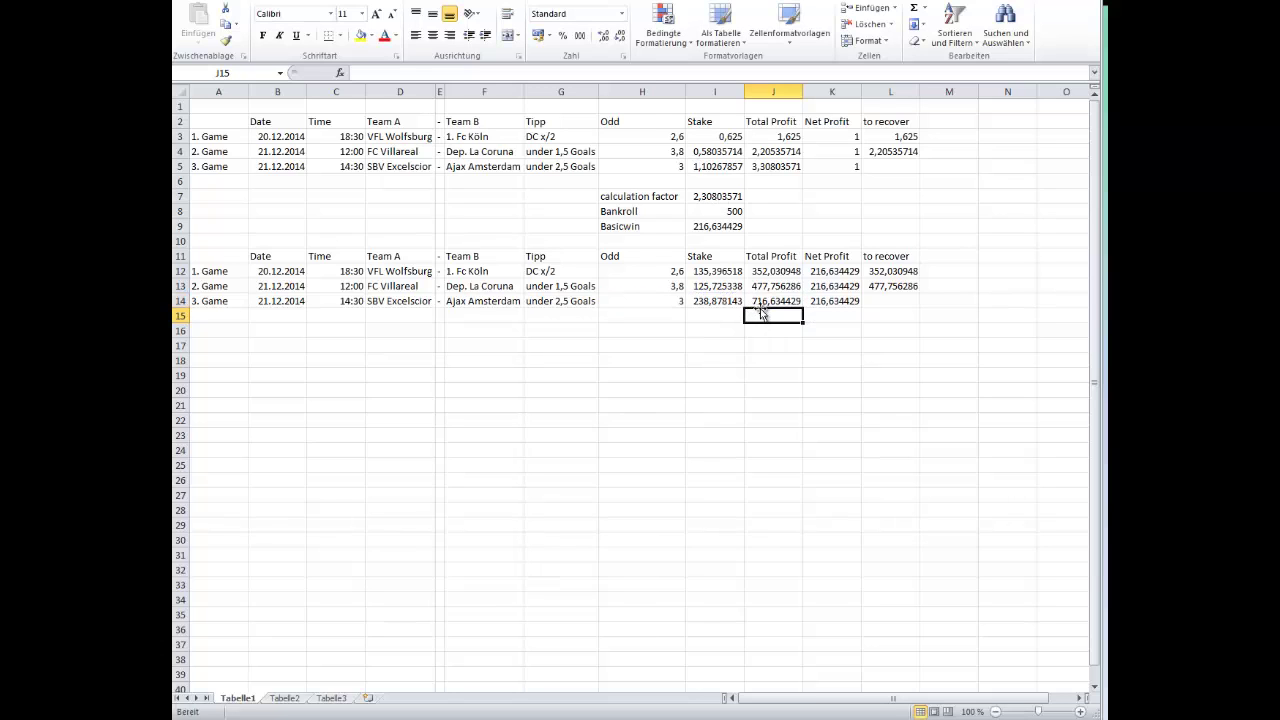
click(764, 302)
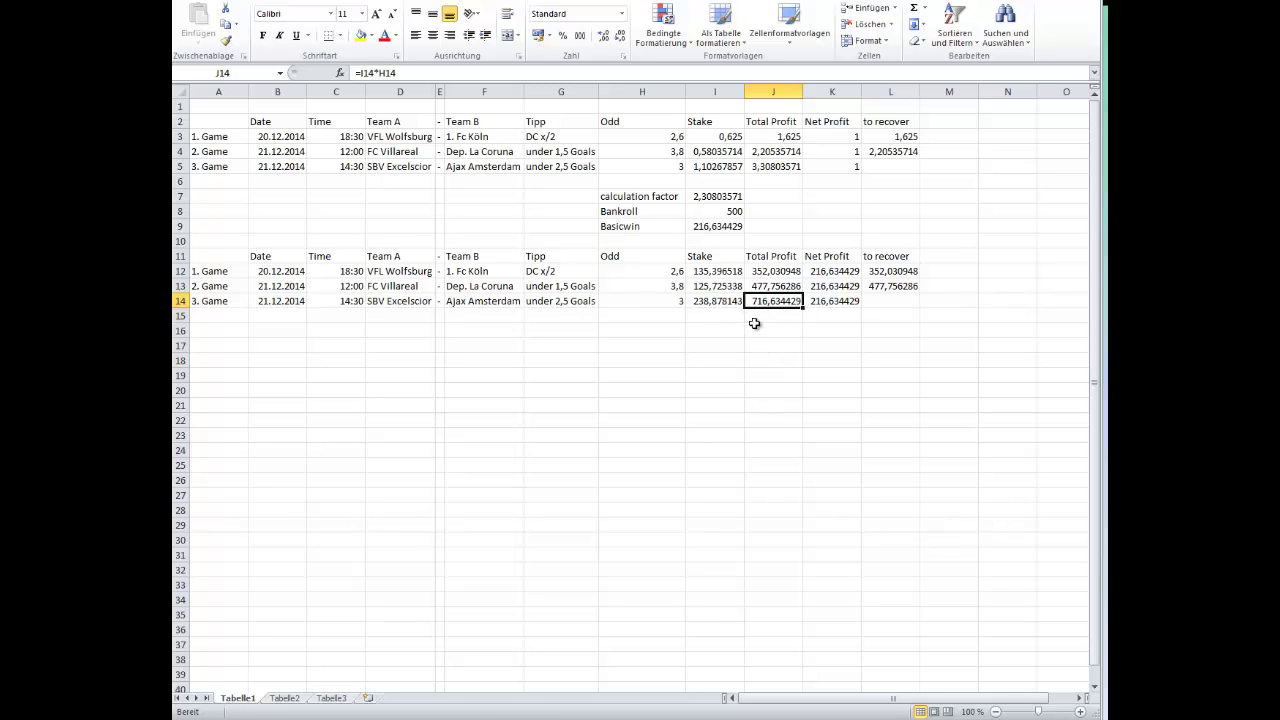
Add the label Total Stake in H16 below the second table and move on to the adjacent value cell
click(651, 328)
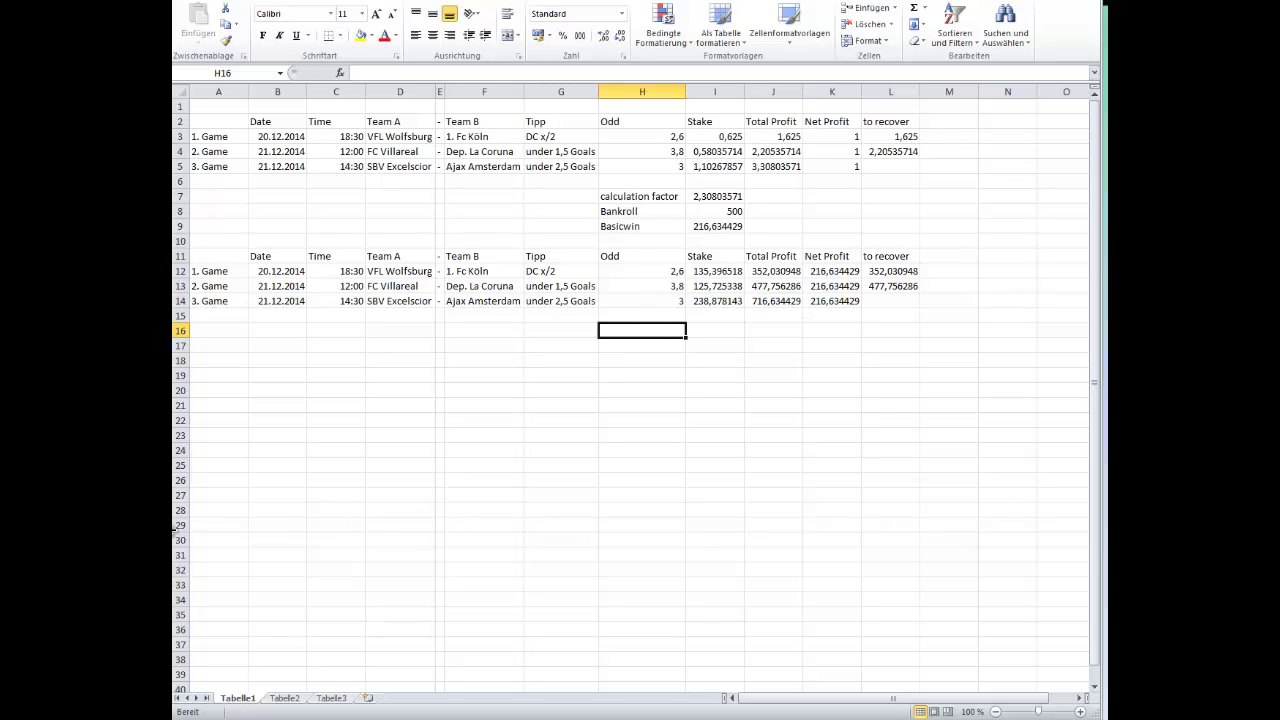
text(Total Sta)
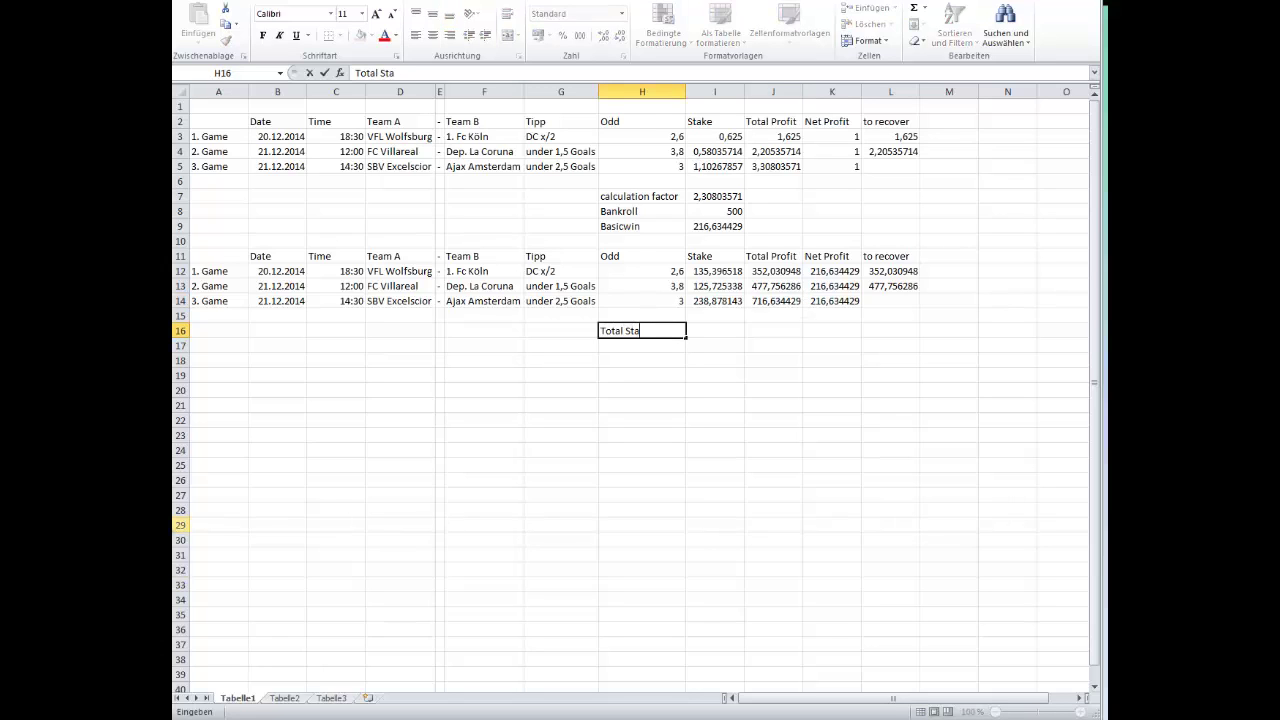
text(ke)
key(Tab)
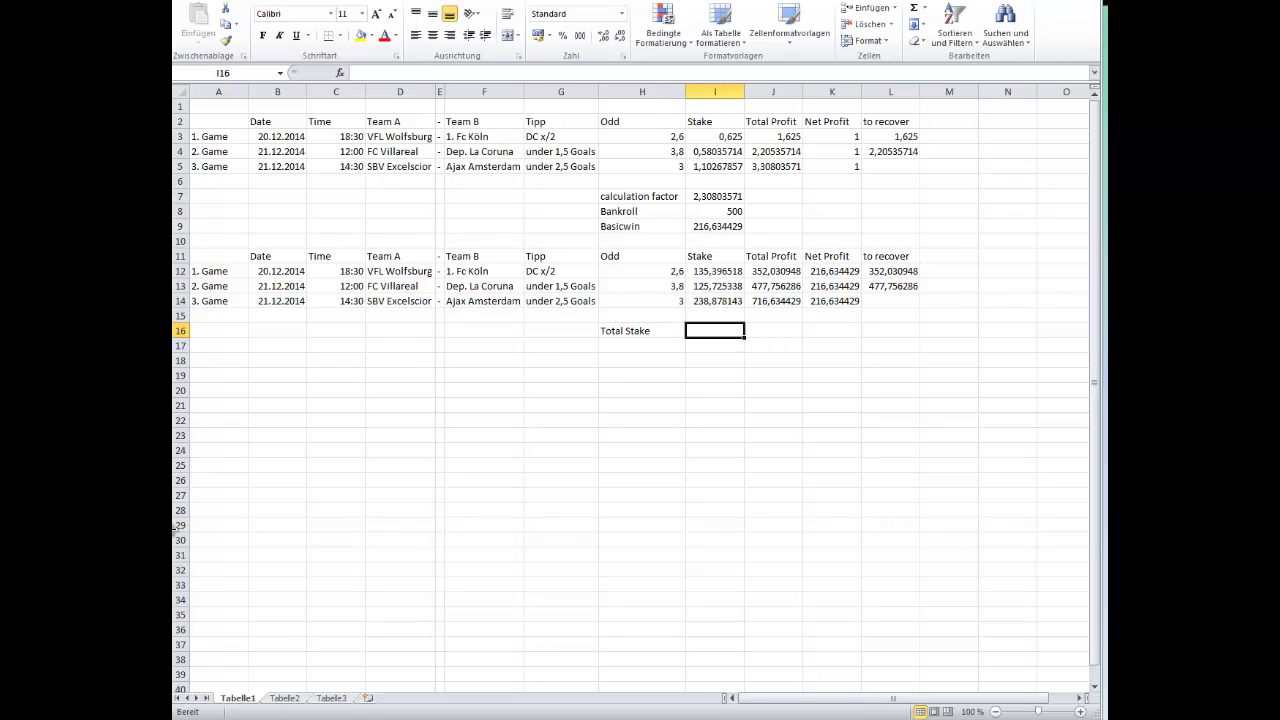
Calculate the total stake in I16 with the formula =SUMME(I12:I14) and compare it with the individual stakes and the third game's profit cells
text(=summe()
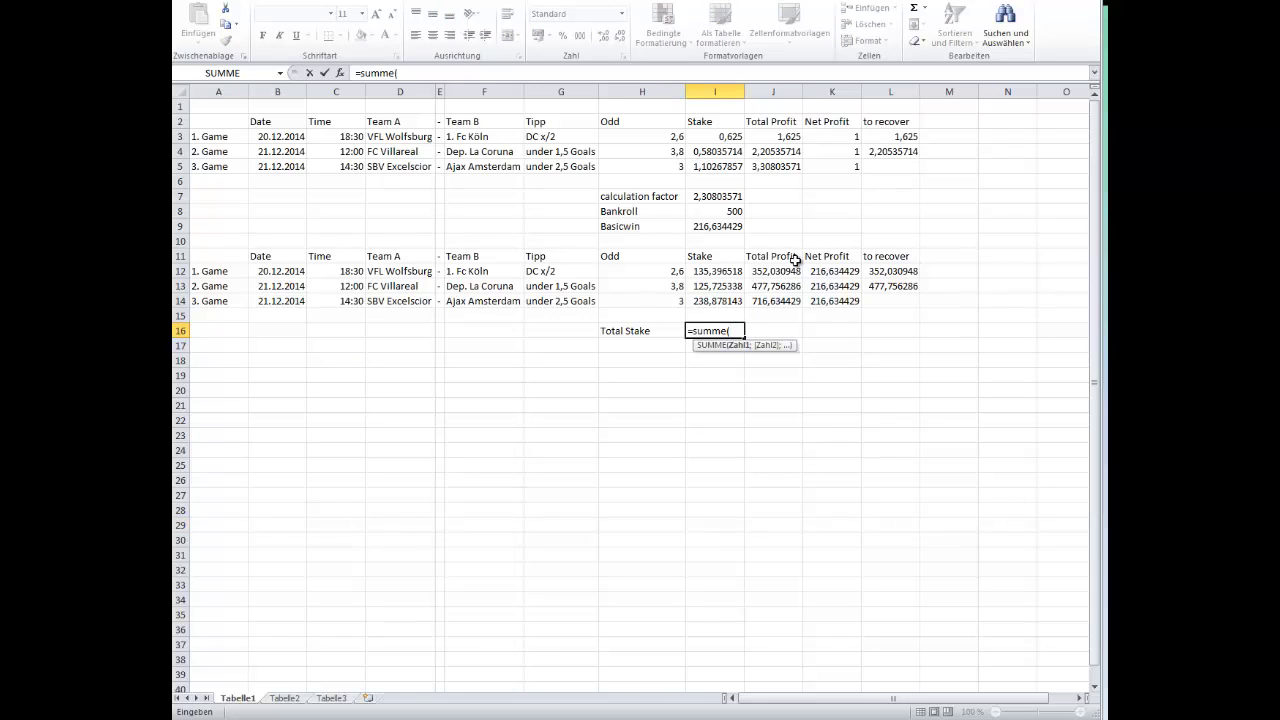
drag(713, 271, 713, 300)
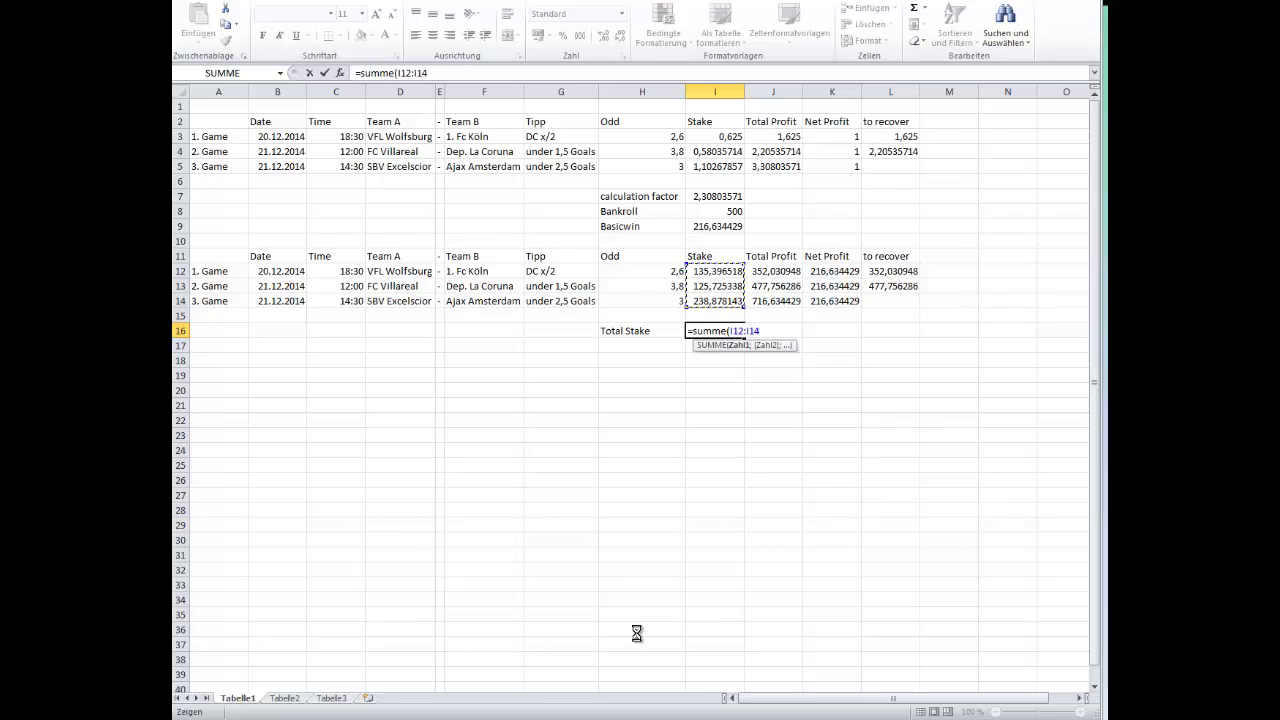
key(Return)
key(Left)
click(729, 335)
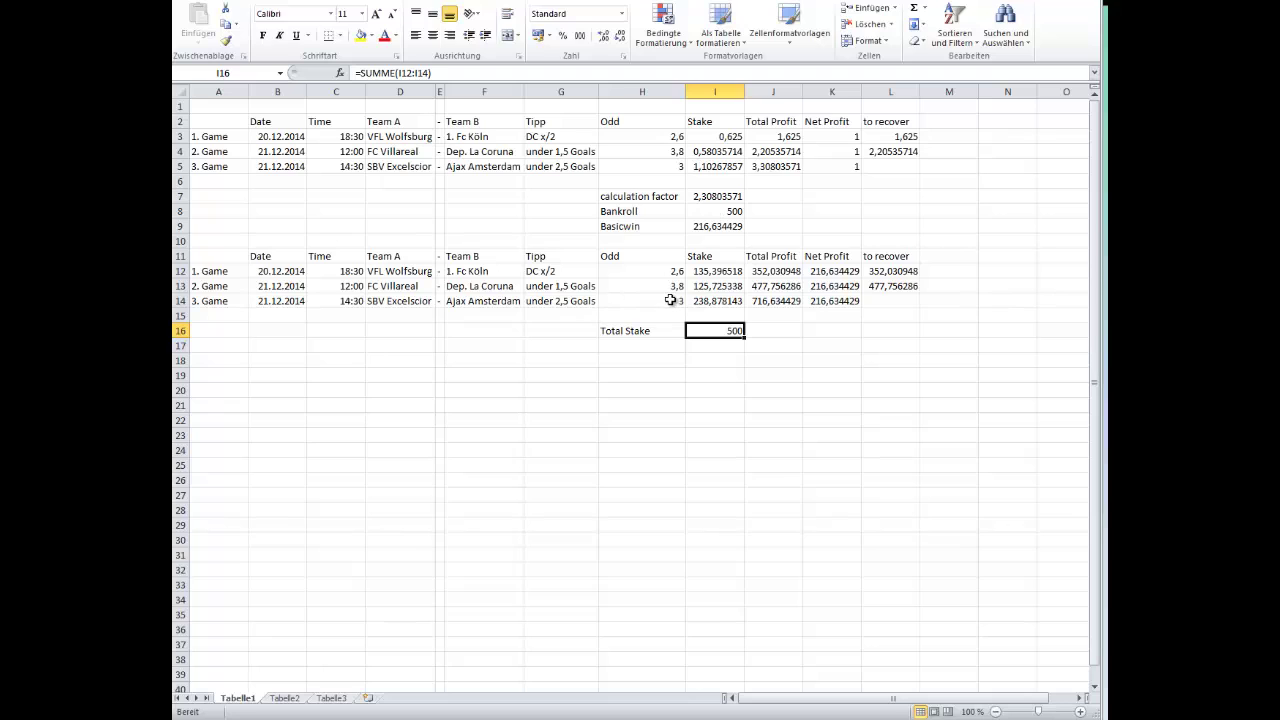
click(773, 302)
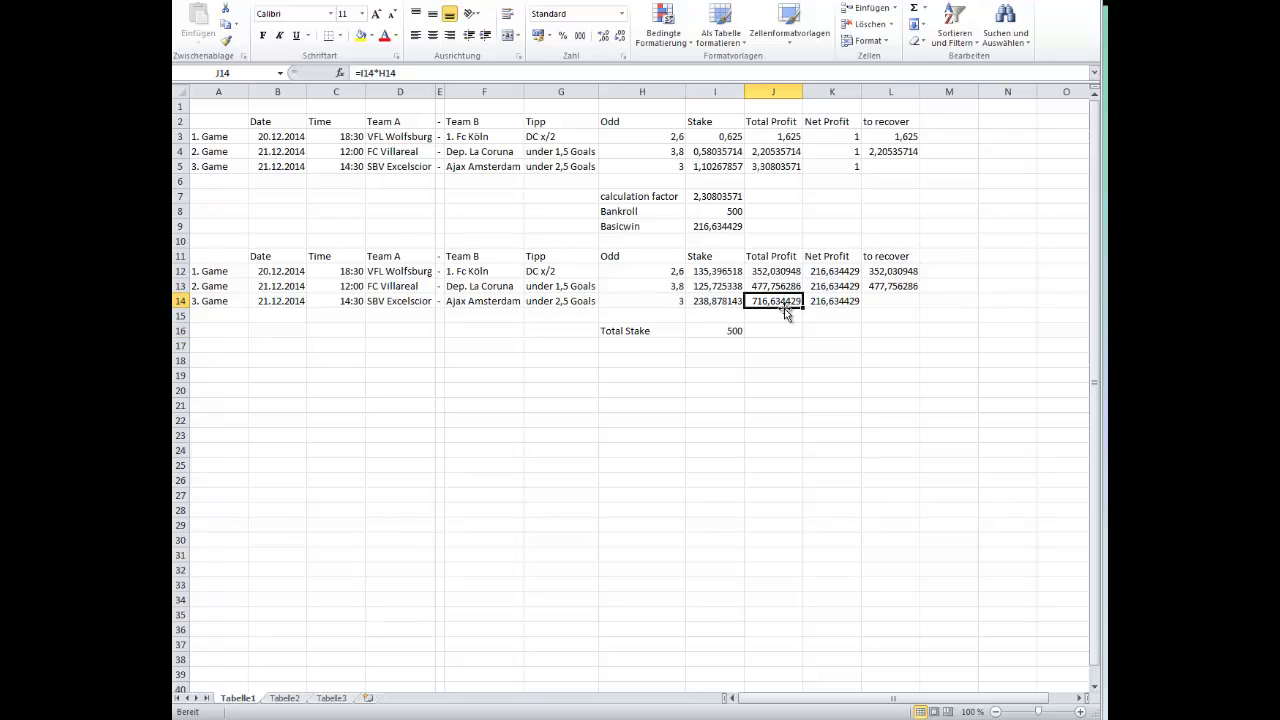
click(713, 331)
drag(714, 272, 714, 300)
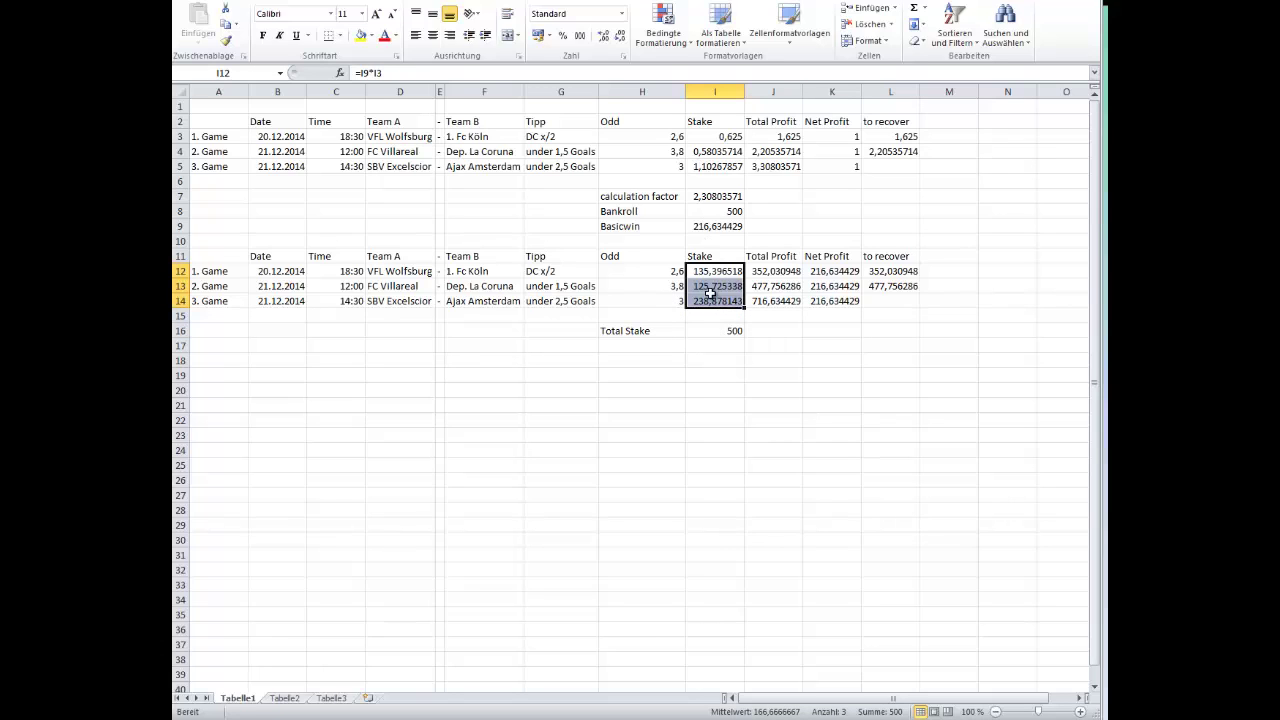
click(780, 302)
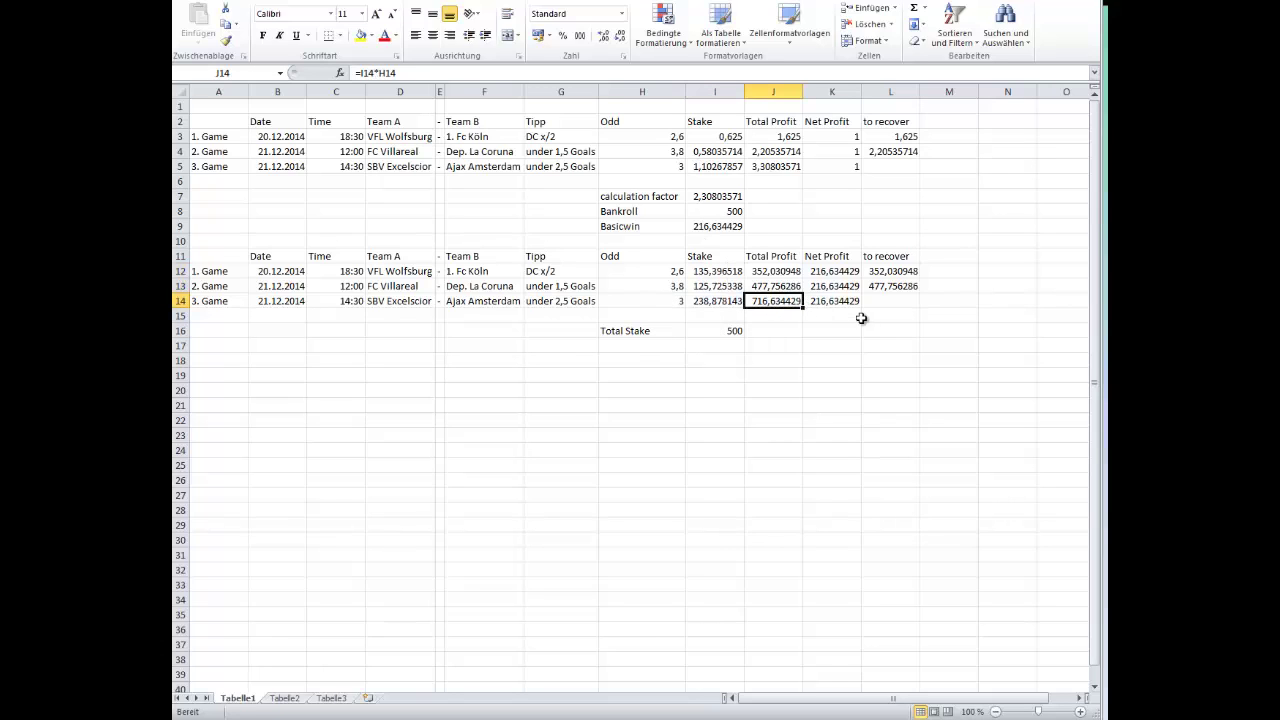
click(825, 305)
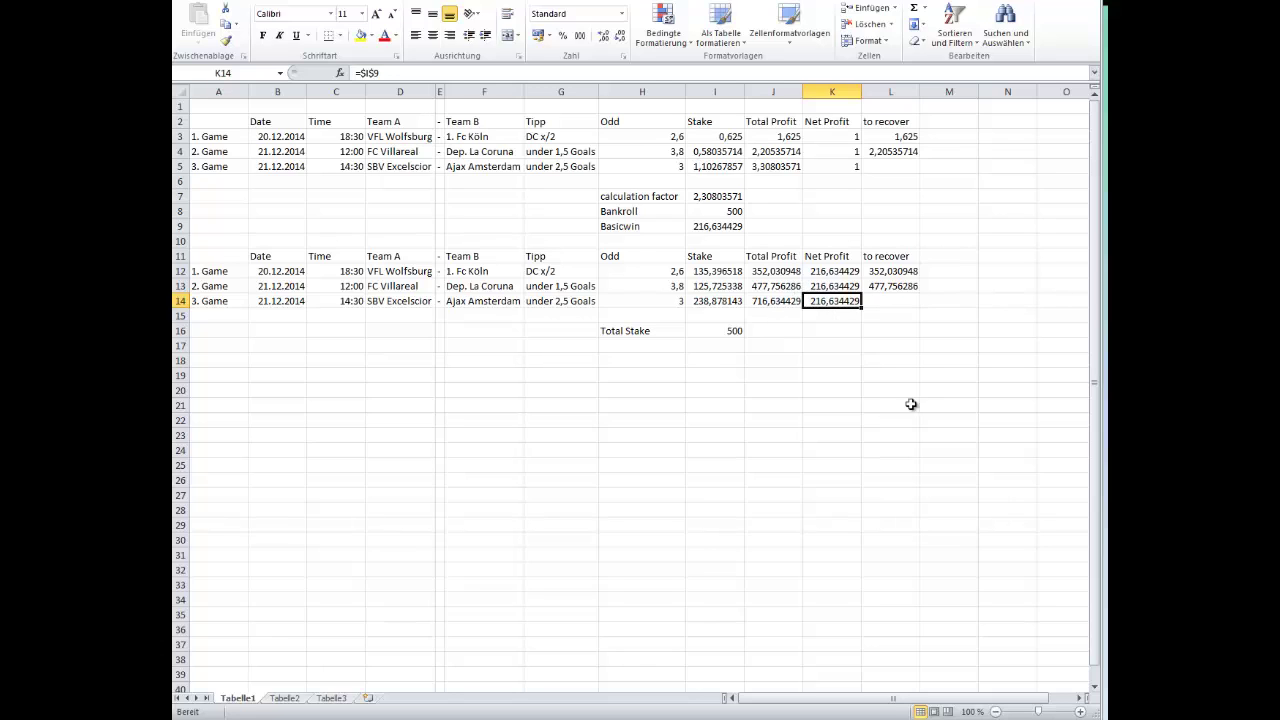
Format the second table's amounts and the total stake, I12:L16, as euro currency with two decimal places
drag(716, 272, 854, 325)
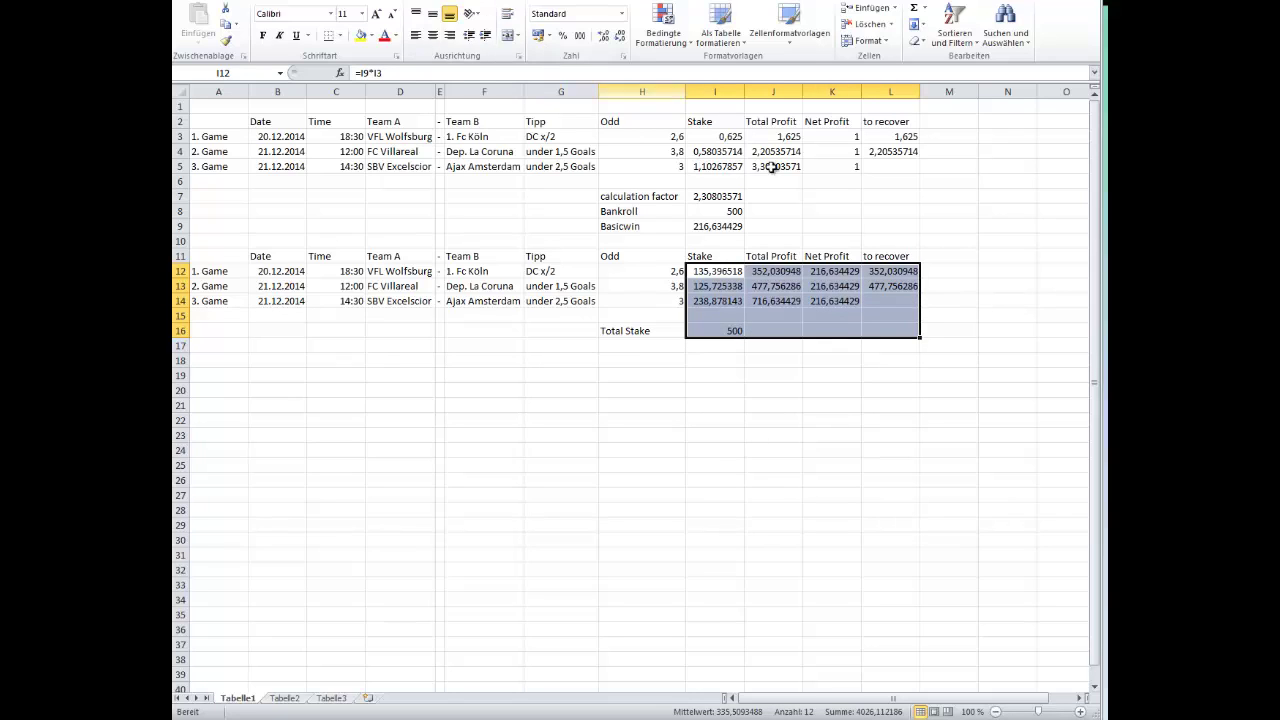
click(623, 56)
click(228, 442)
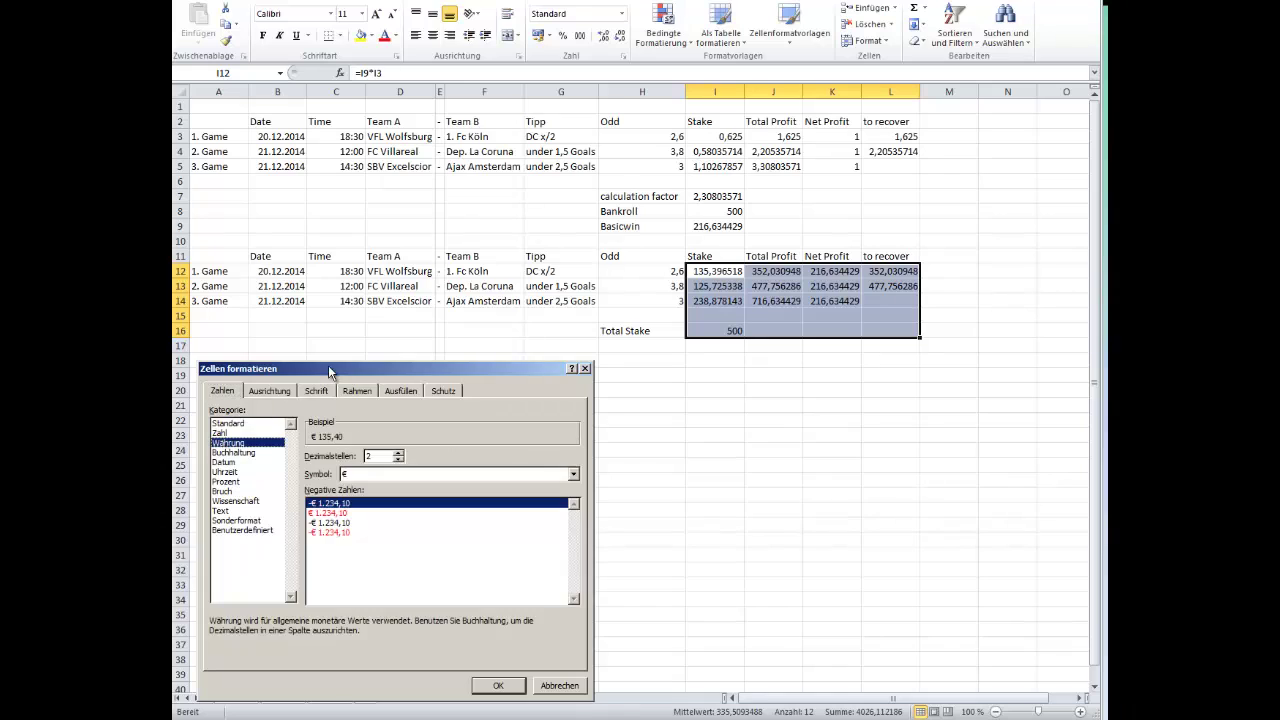
drag(328, 365, 357, 168)
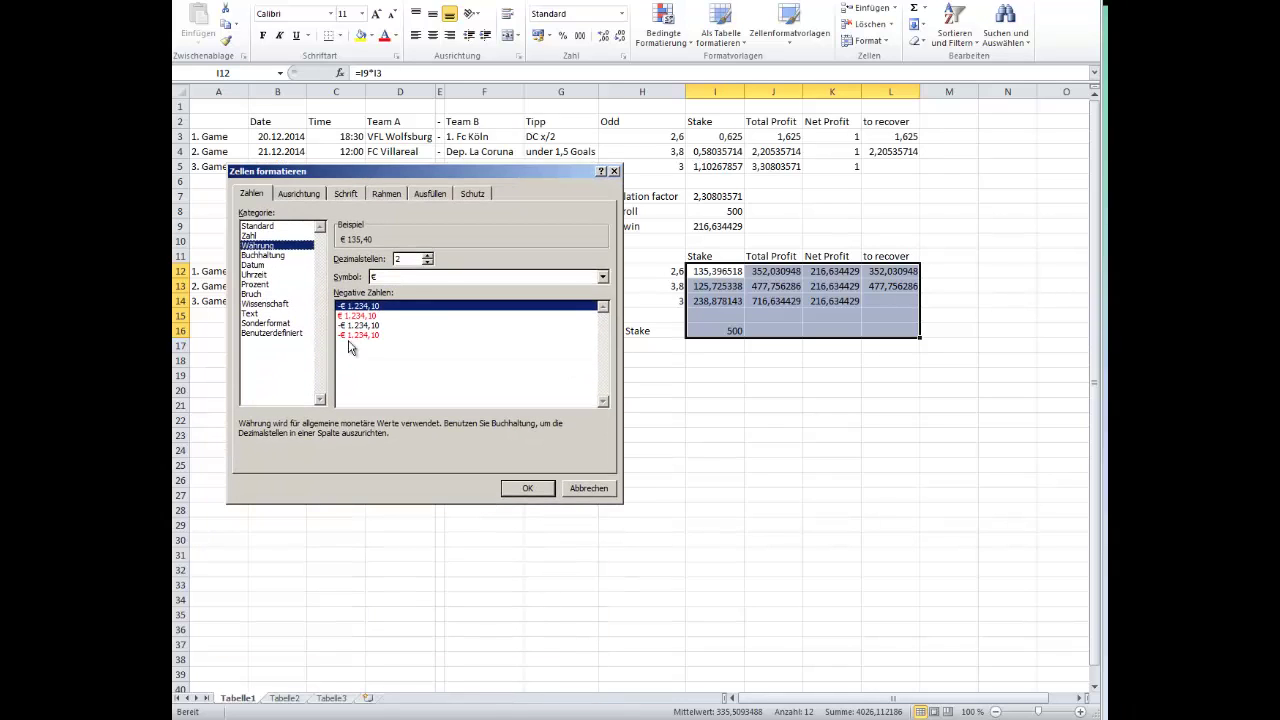
click(527, 488)
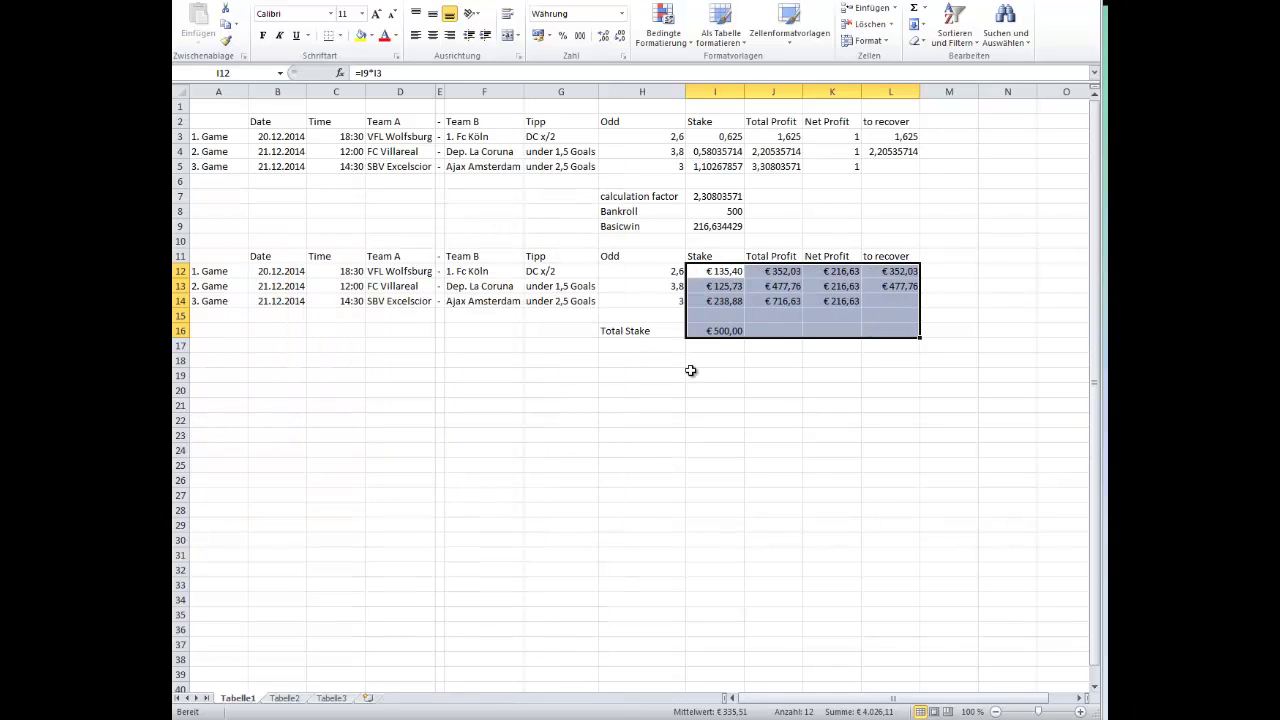
click(752, 362)
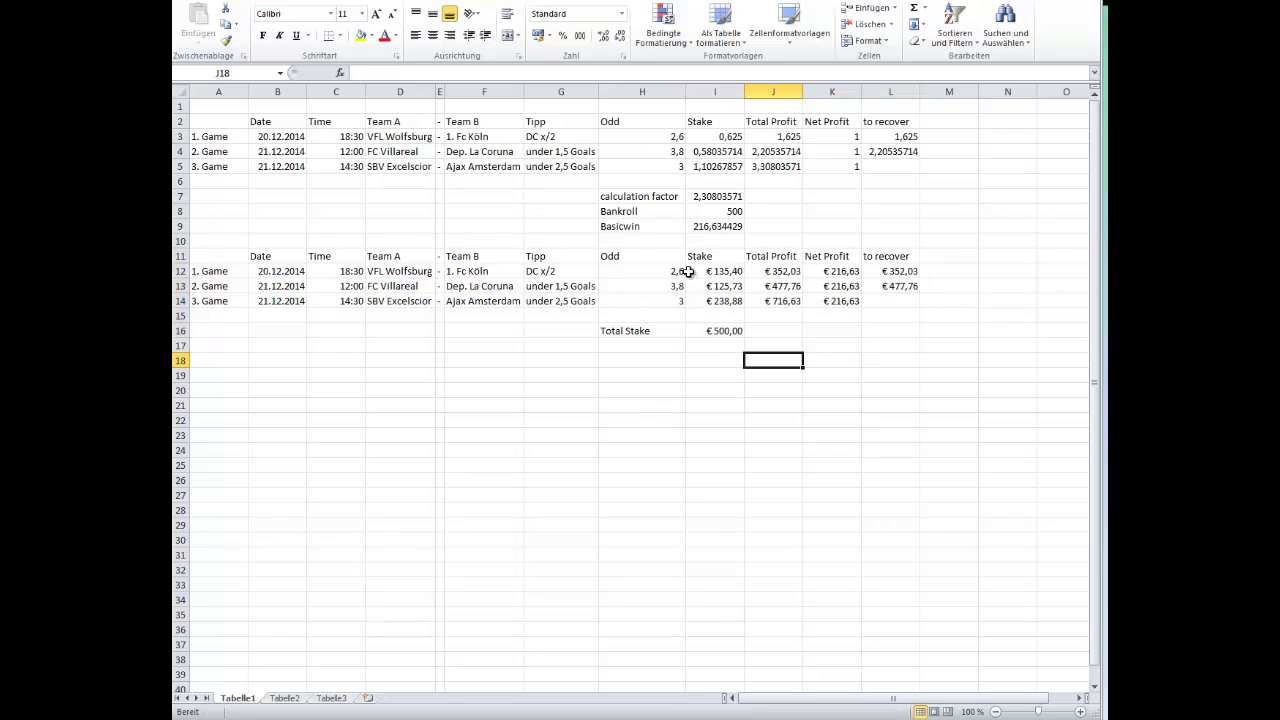
Copy the currency format of the first stake in I12 to the Basicwin value in I9 and the Bankroll value in I8
click(723, 270)
click(226, 41)
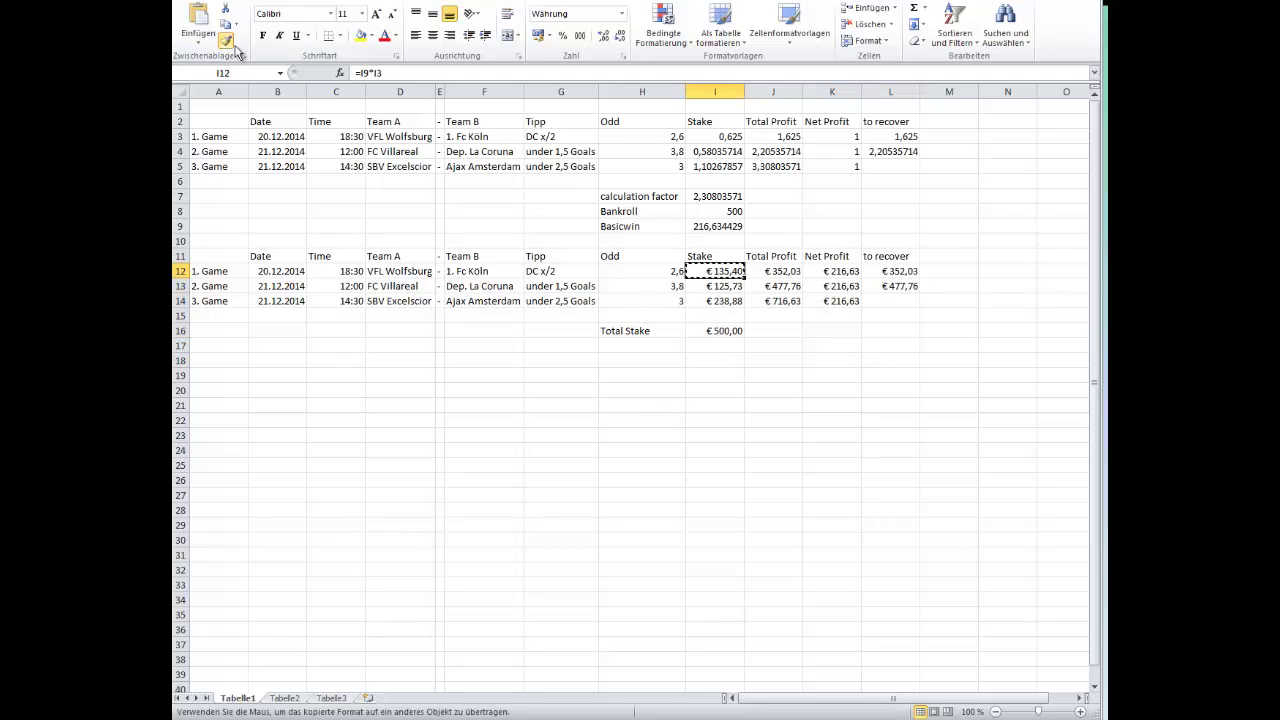
click(716, 225)
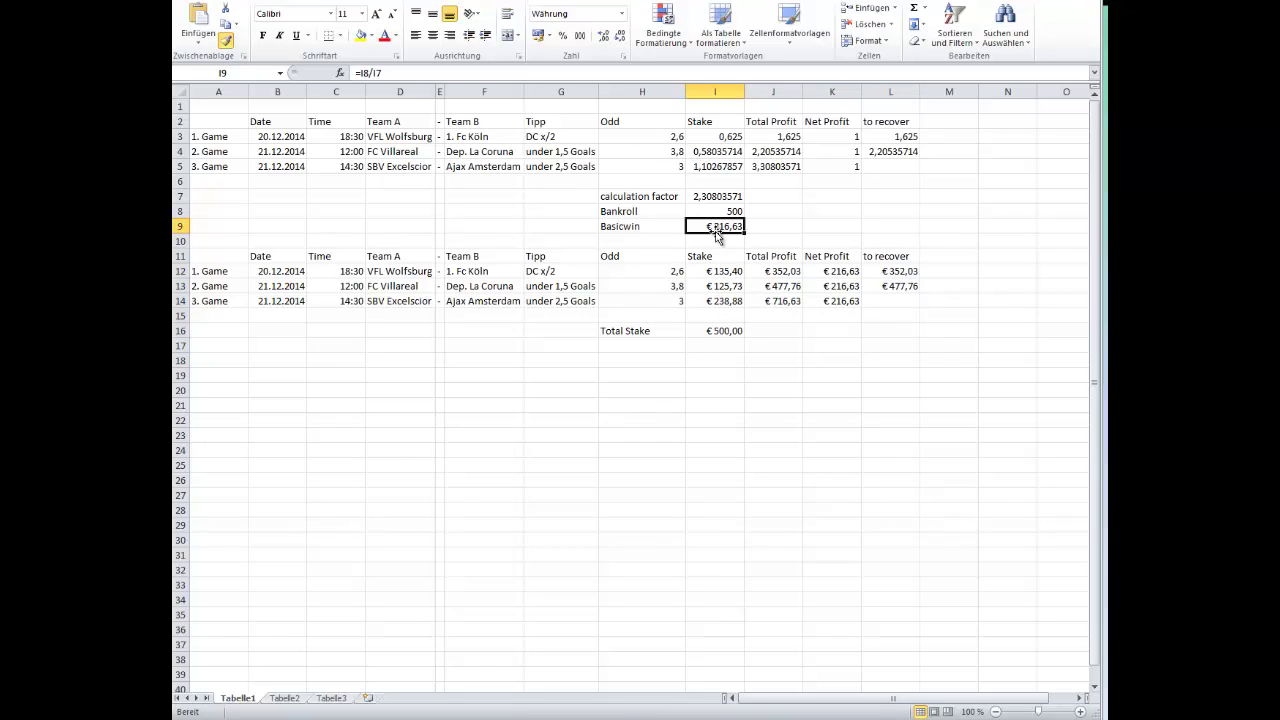
click(226, 41)
click(733, 211)
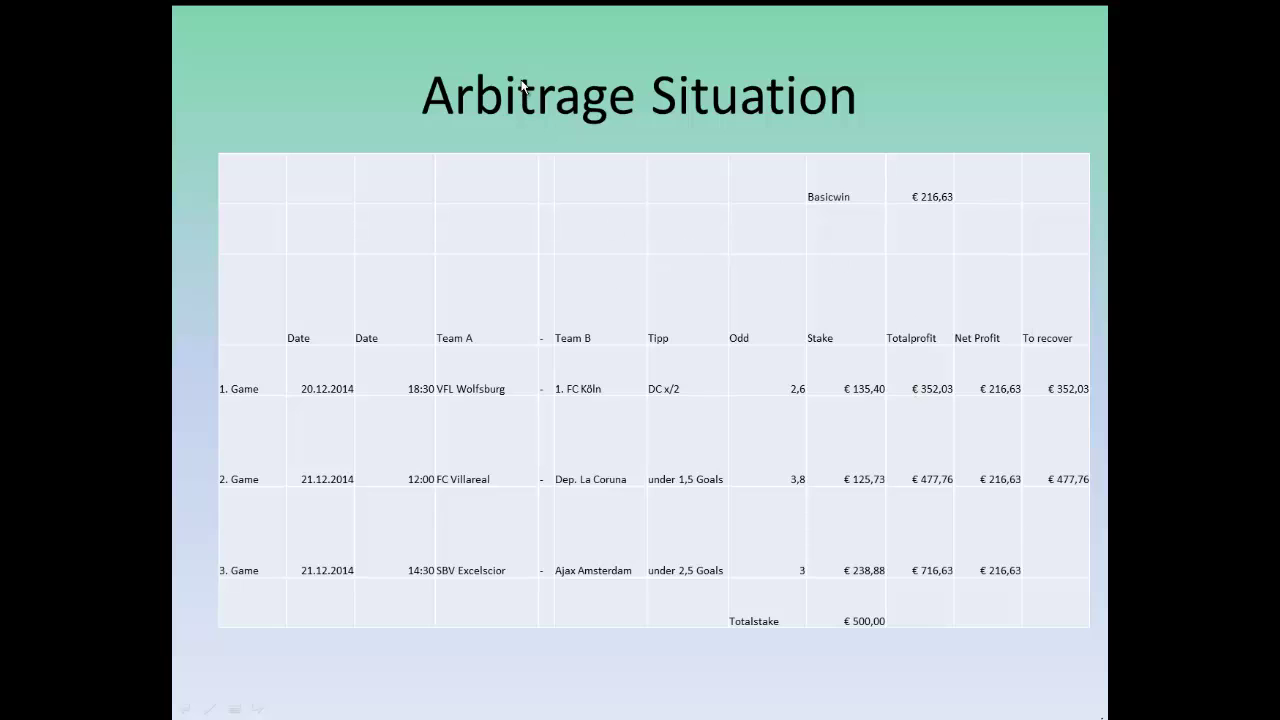
click(484, 118)
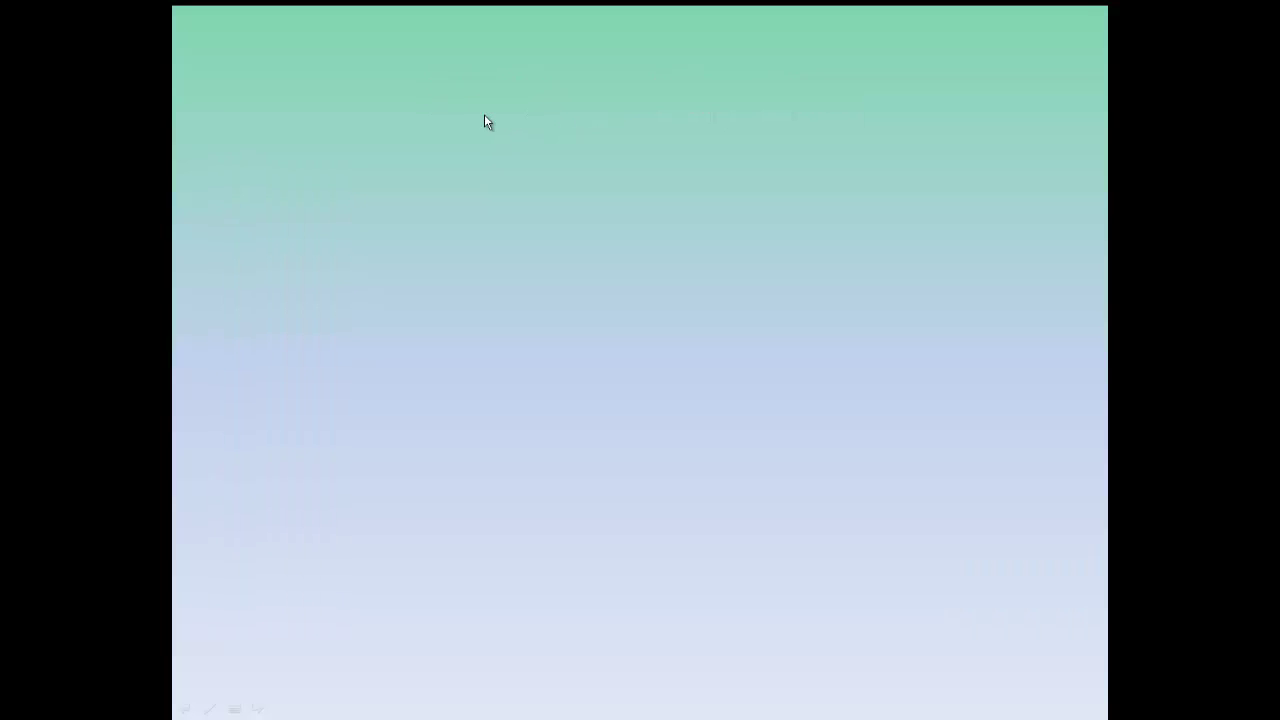
click(502, 207)
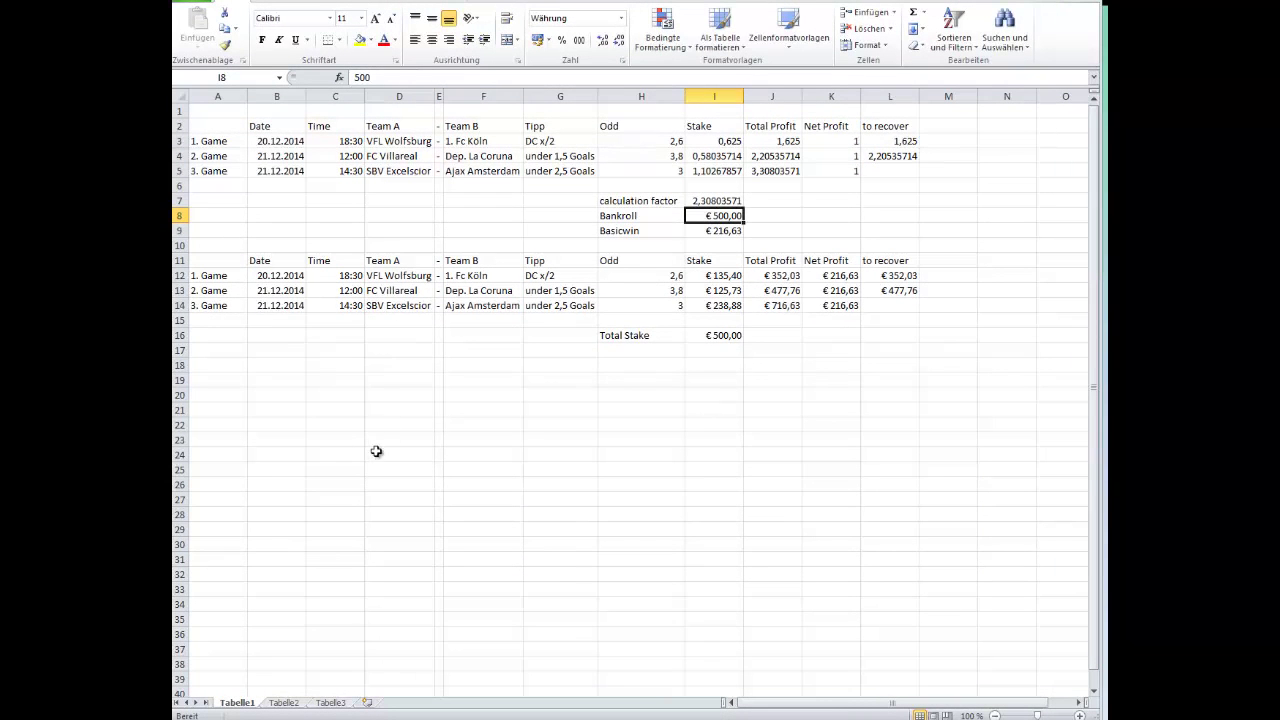
Copy the second table's headings from Date through Stake, B11:I11, to row 19 starting at B19
click(278, 396)
click(218, 395)
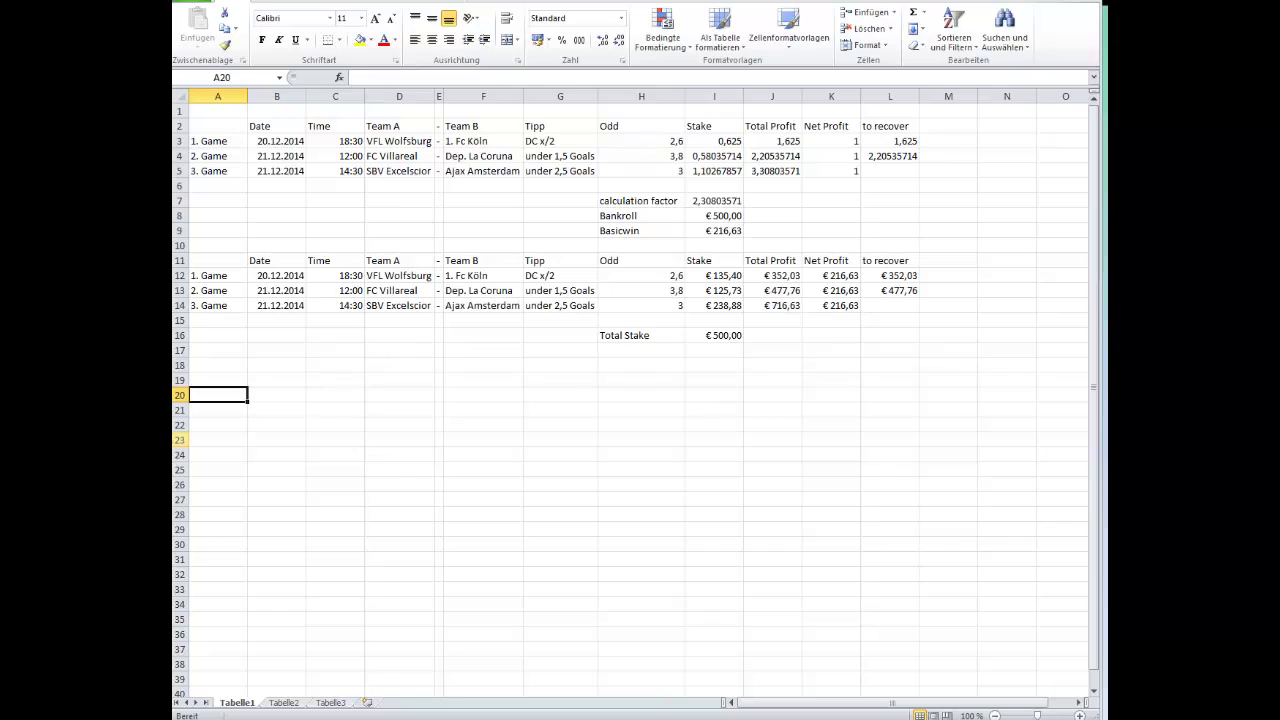
click(218, 380)
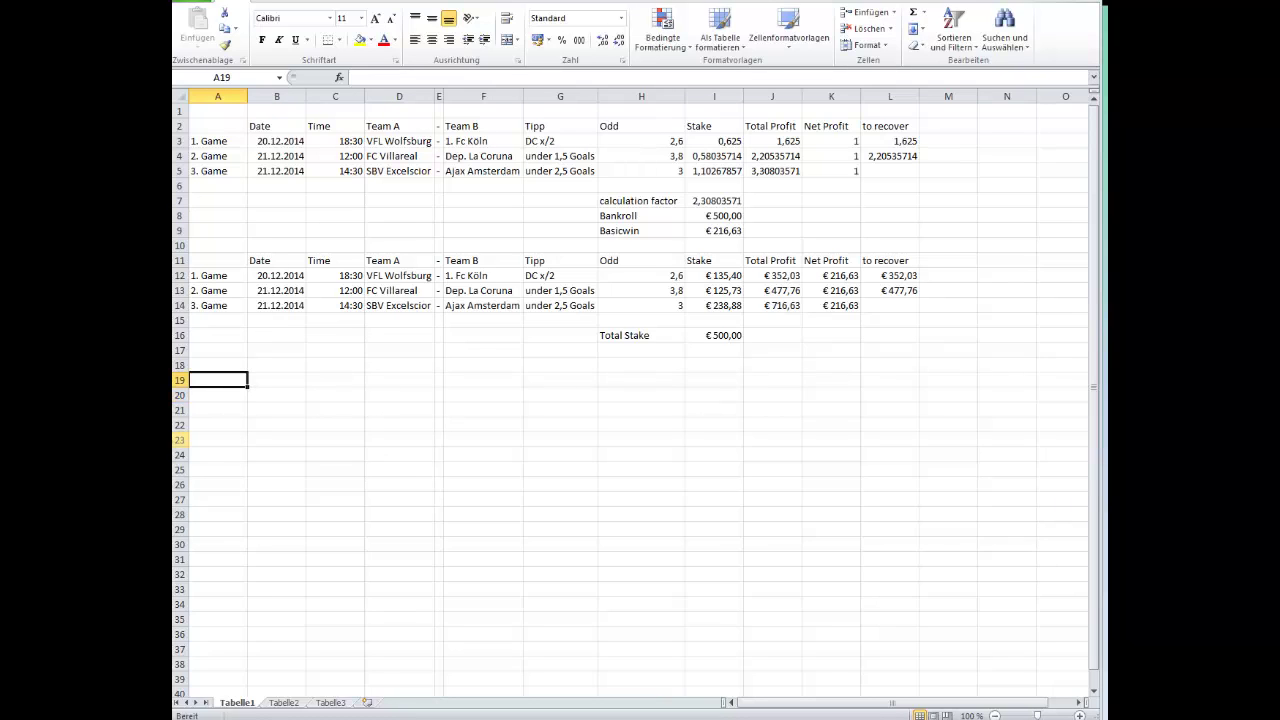
key(Up)
key(Up)
key(Up)
key(Up)
key(Up)
key(Up)
key(Up)
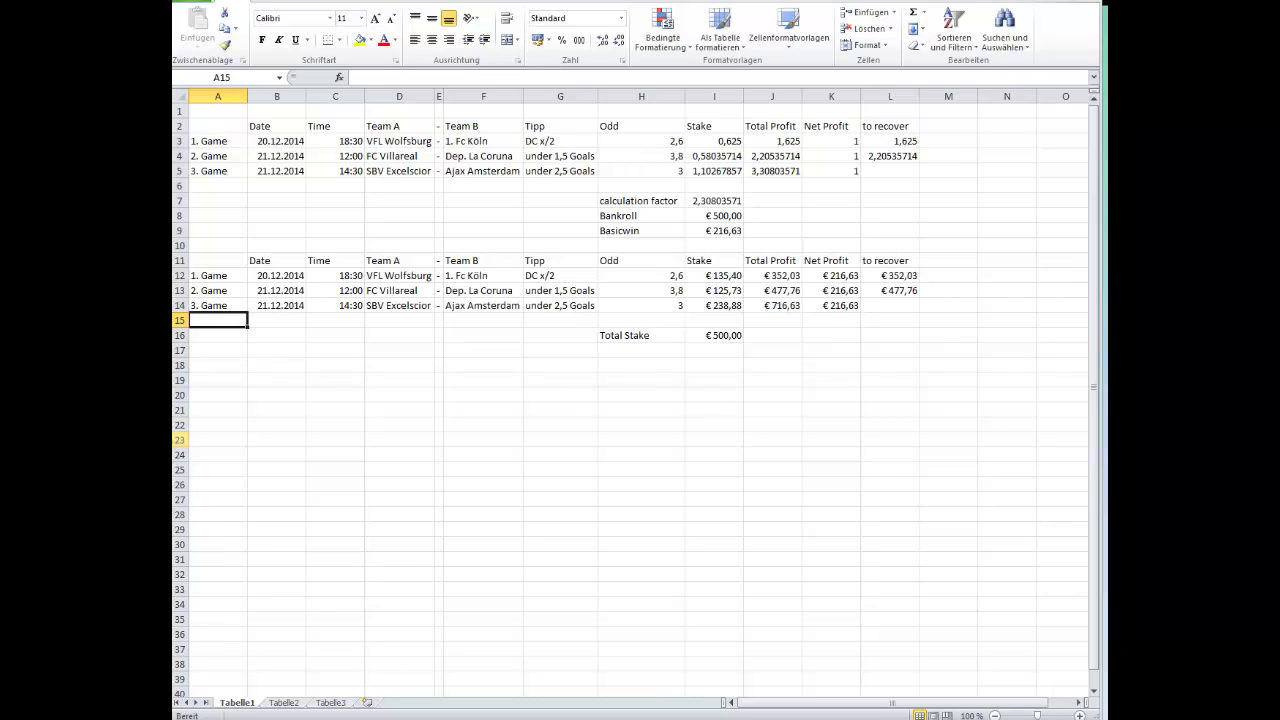
key(Right)
key(Up)
key(shift+Right)
key(shift+Right)
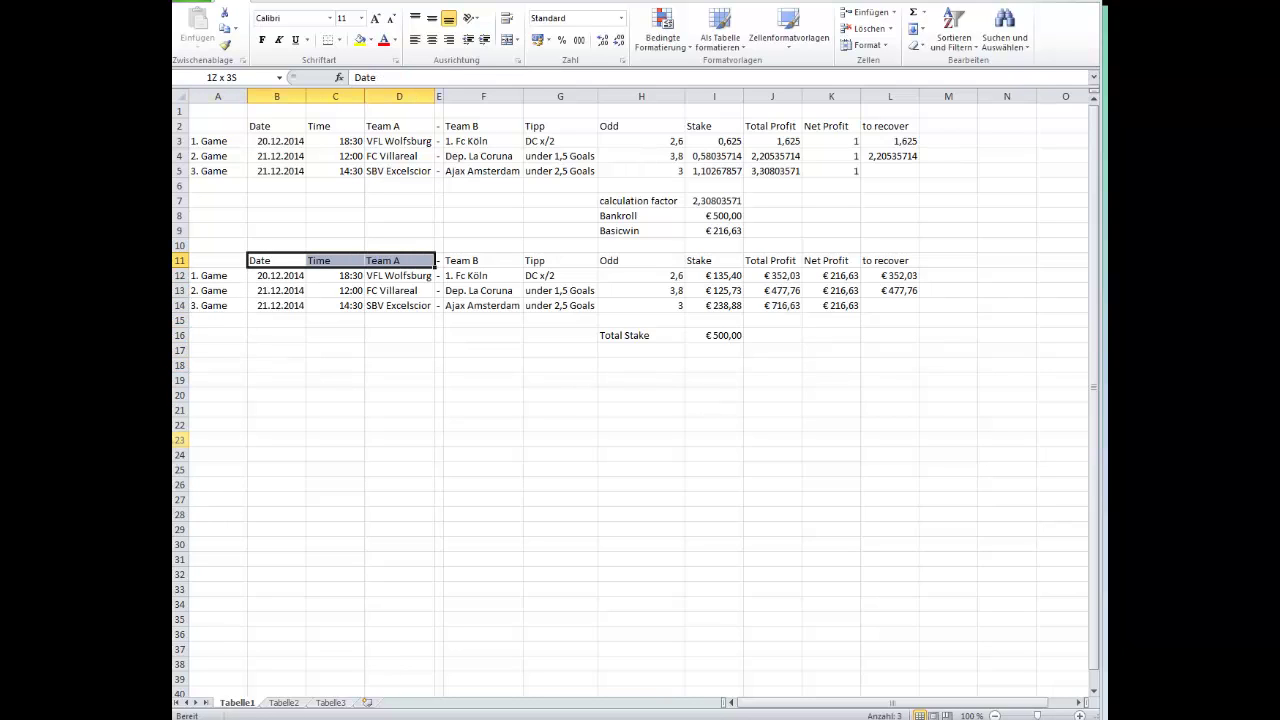
key(shift+Right)
key(shift+Right)
key(shift+Right)
key(shift+Right)
key(shift+Right)
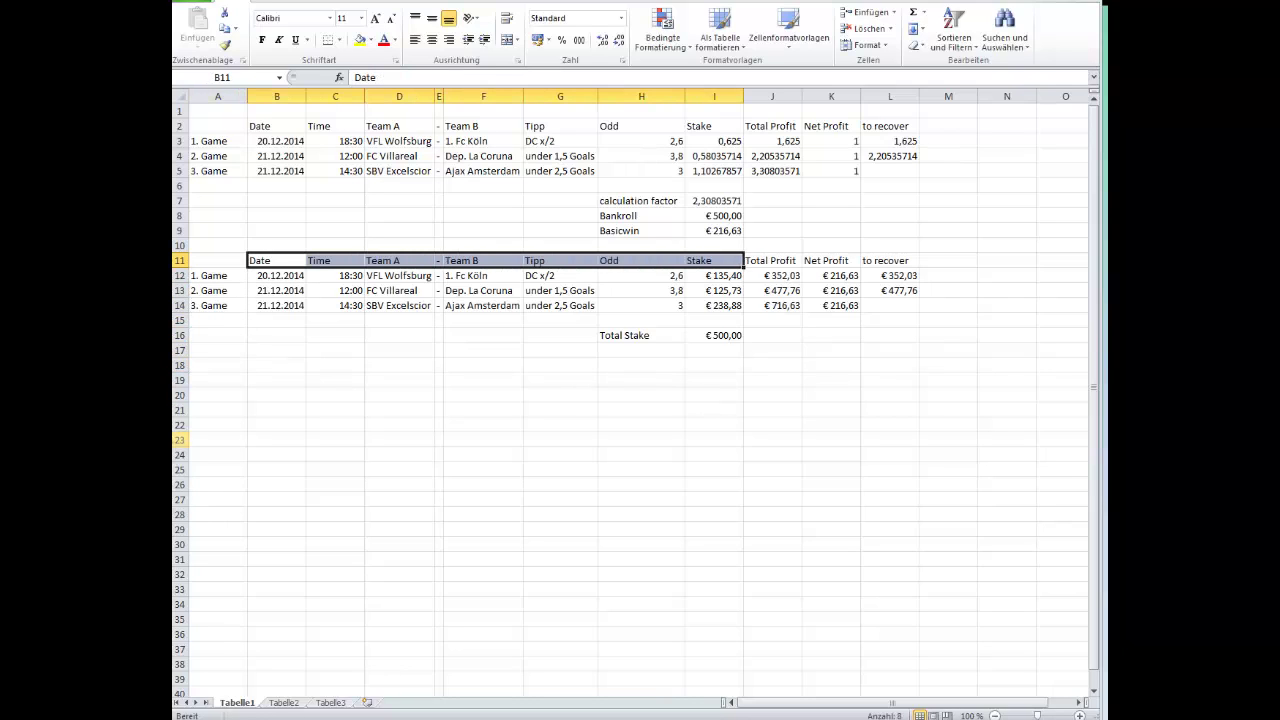
key(ctrl+c)
key(Down)
key(Down)
key(Down)
key(Down)
key(Down)
key(Down)
key(Down)
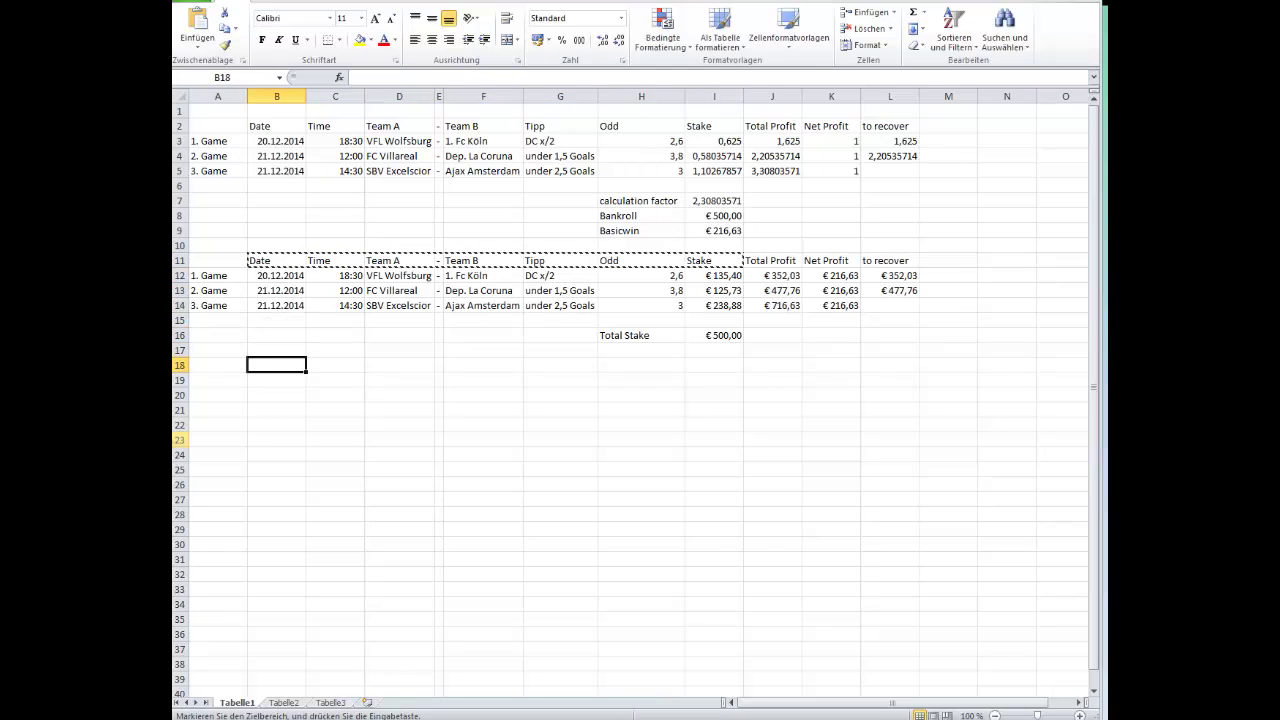
key(Down)
key(ctrl+v)
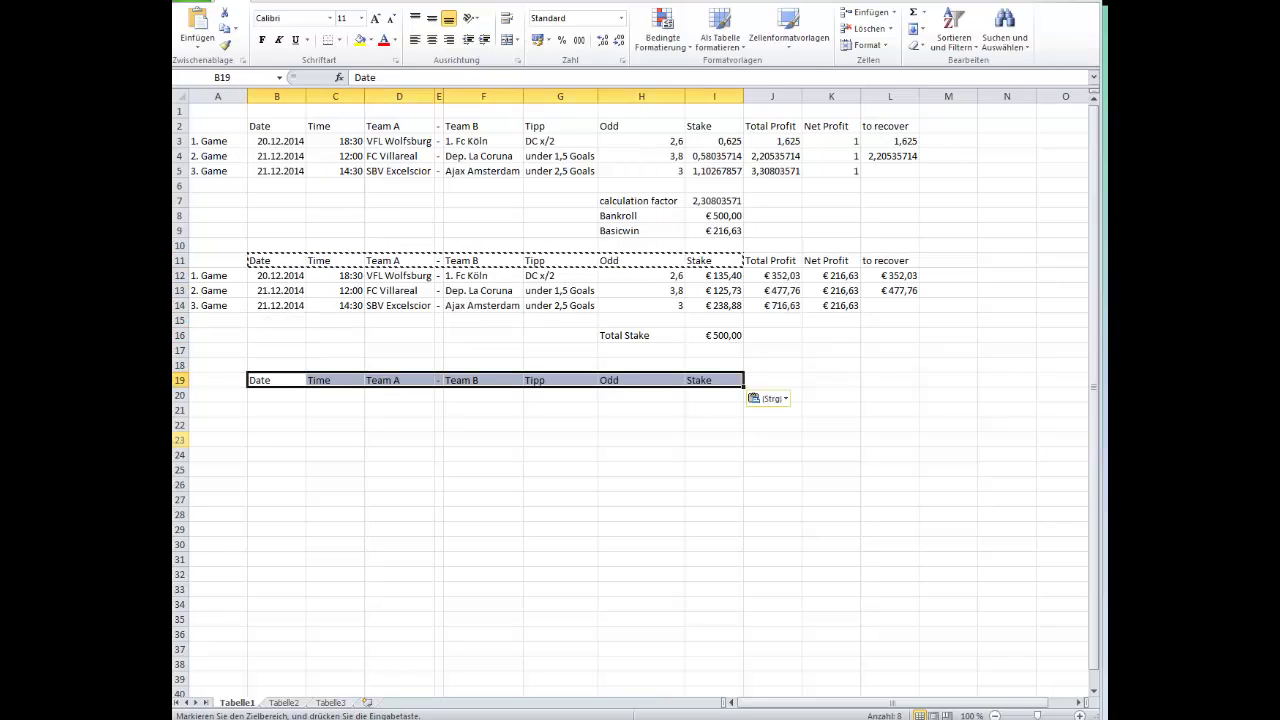
Copy the first game's entries from its label through the odd, A12:H12, to row 20 beneath the new headings
key(Left)
key(Up)
key(Up)
key(Up)
key(Up)
key(Up)
key(Up)
key(Up)
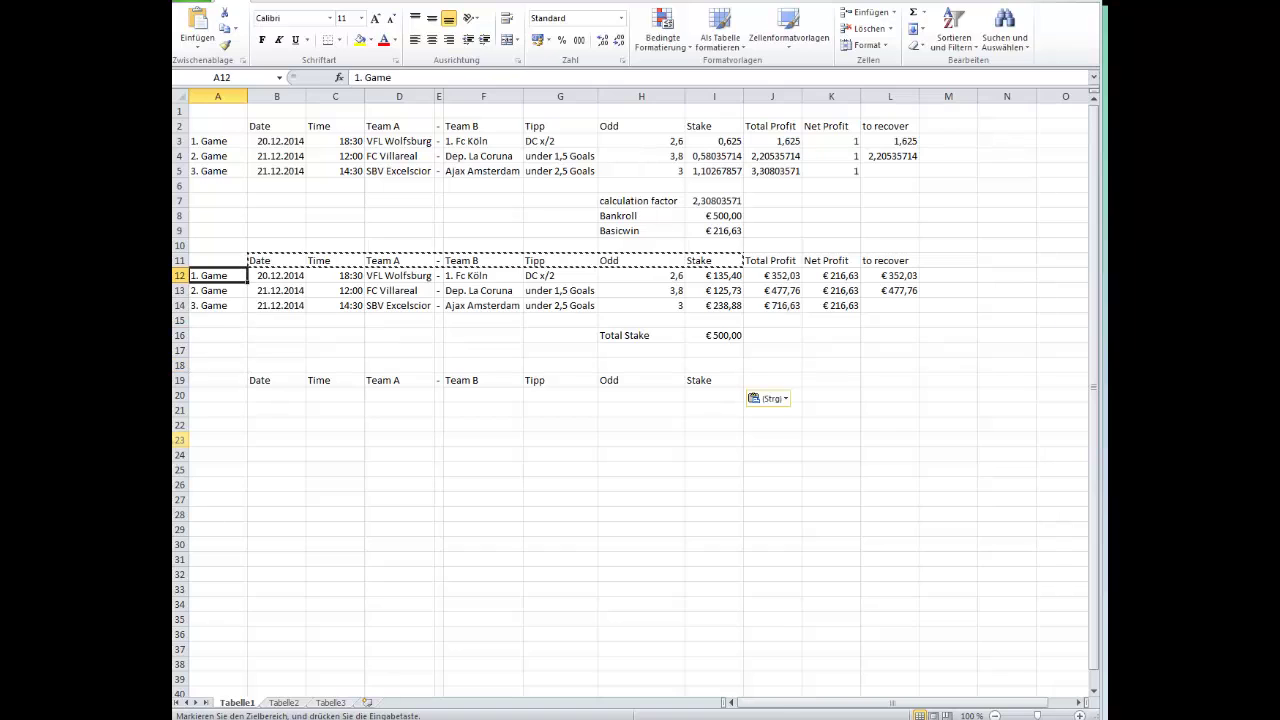
key(shift+Right)
key(shift+Right)
key(shift+Right)
key(shift+Right)
key(shift+Right)
key(shift+Right)
key(shift+Right)
key(ctrl+c)
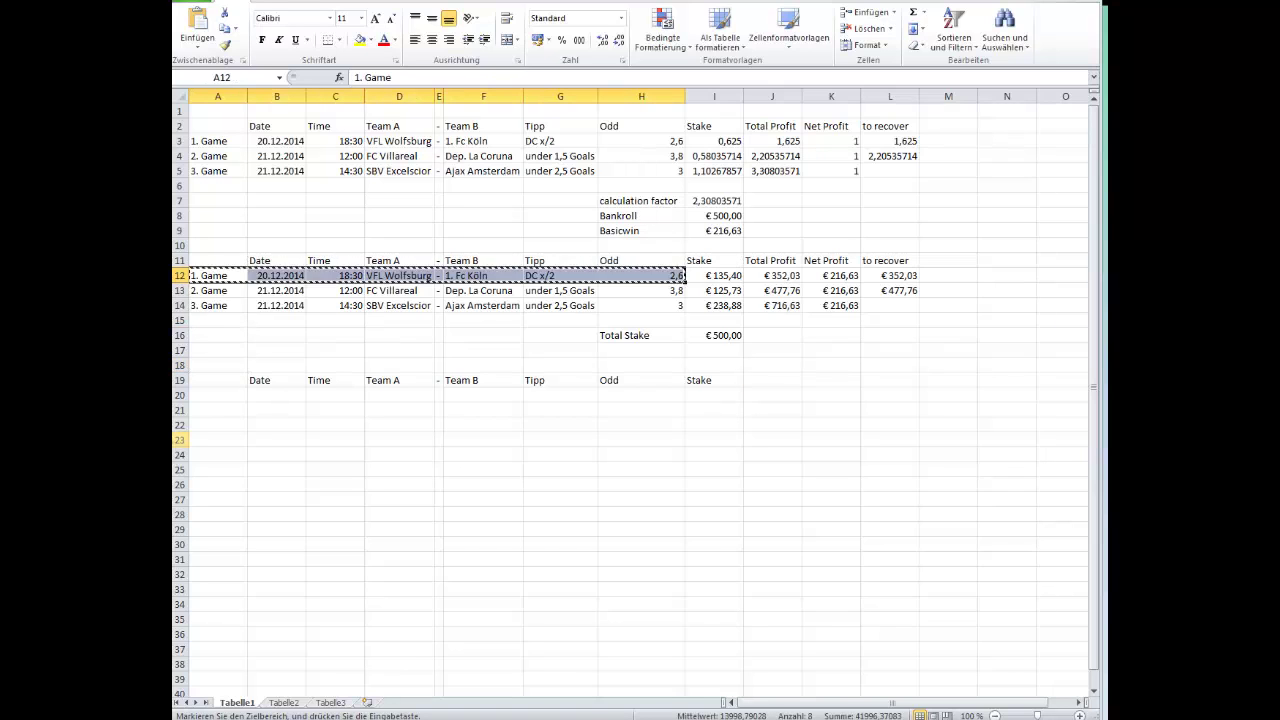
key(Down)
key(Down)
key(Down)
key(Down)
key(Down)
key(Down)
key(Down)
key(Down)
key(ctrl+v)
Link the stake in I20 to the first game's stake in the second table with the formula =I12
key(Right)
key(Right)
key(Right)
key(Right)
key(Right)
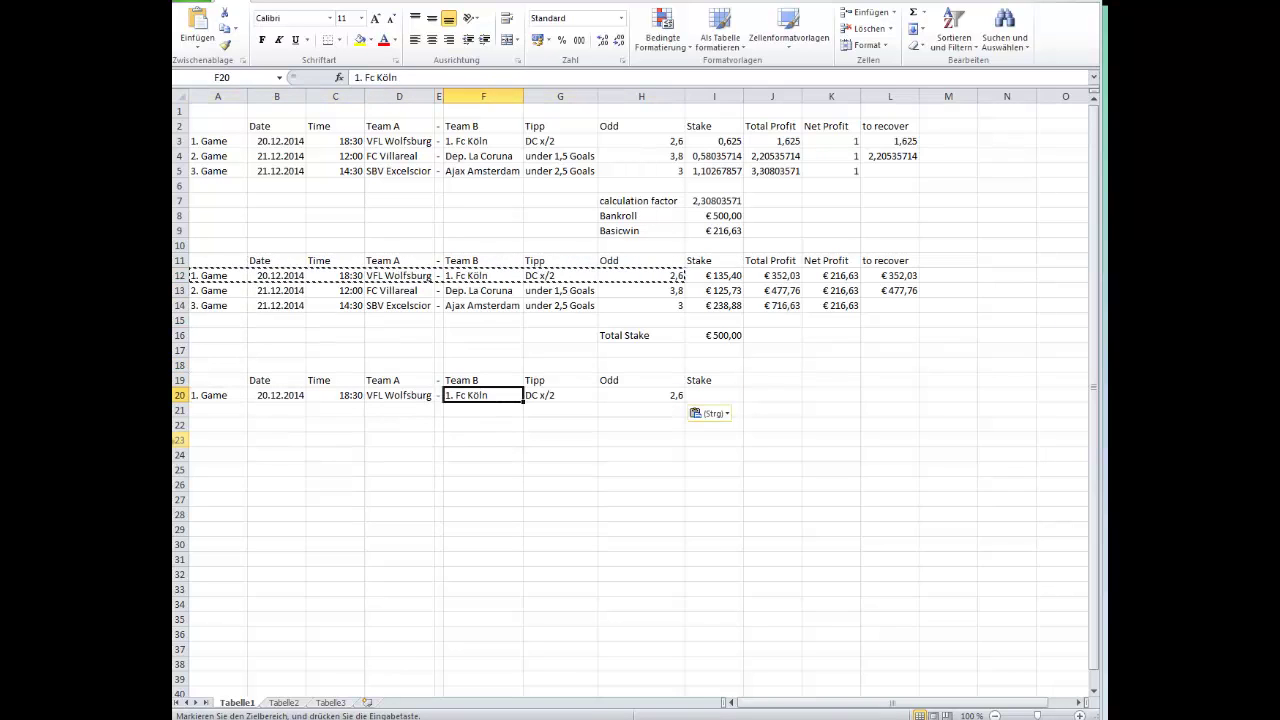
key(Right)
key(Right)
key(Right)
text(=)
key(Up)
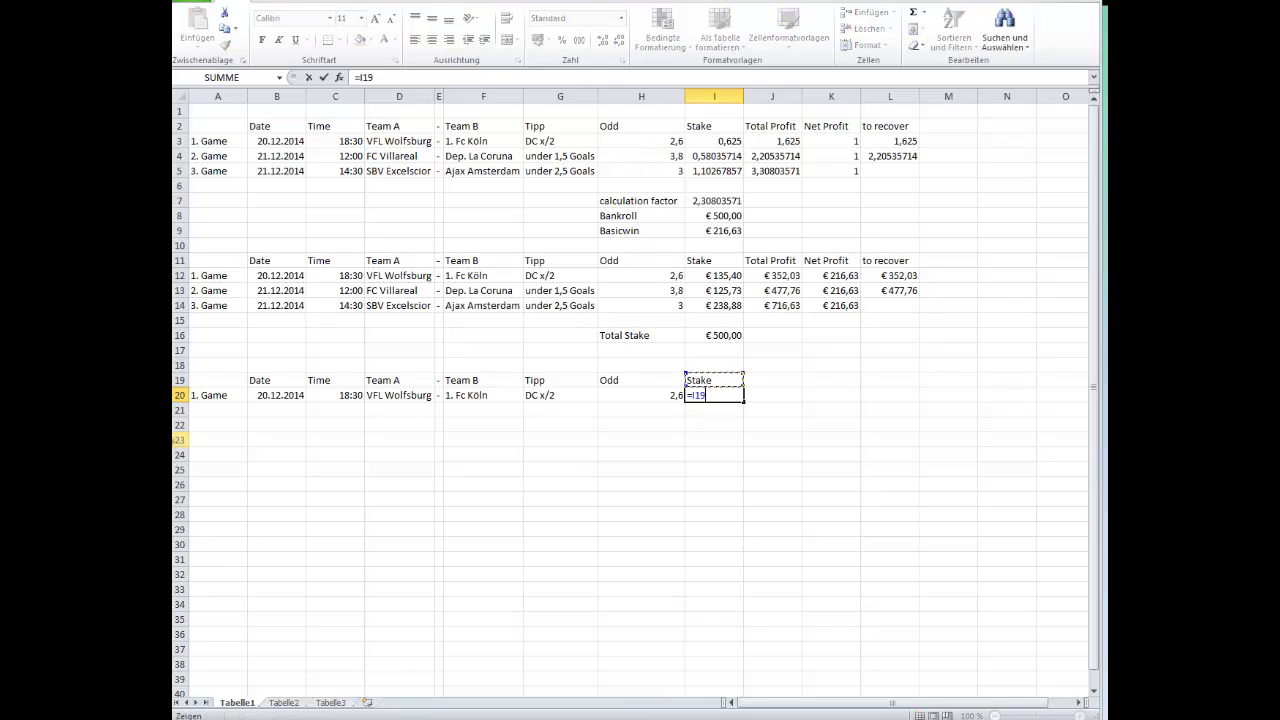
key(Up)
key(Up)
key(Up)
key(Up)
key(Up)
key(Up)
key(Up)
key(Return)
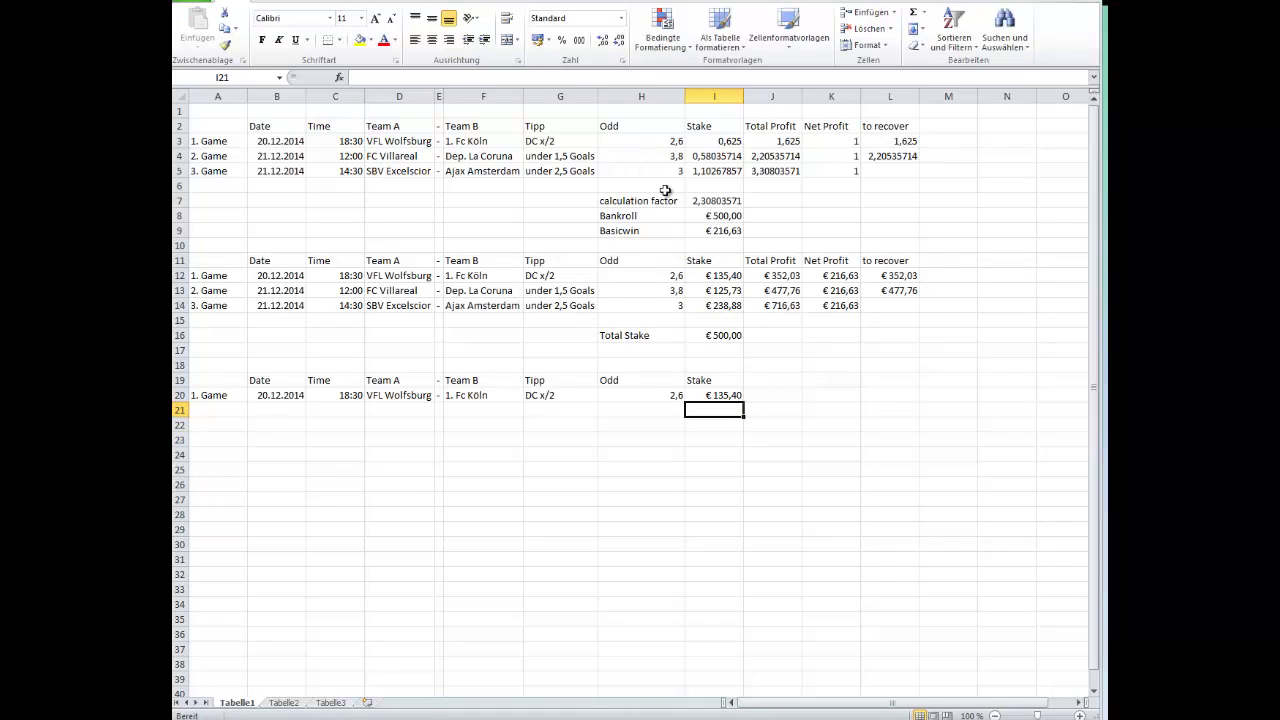
Fill the first game's tip cell G20, DC x/2, with orange
click(548, 397)
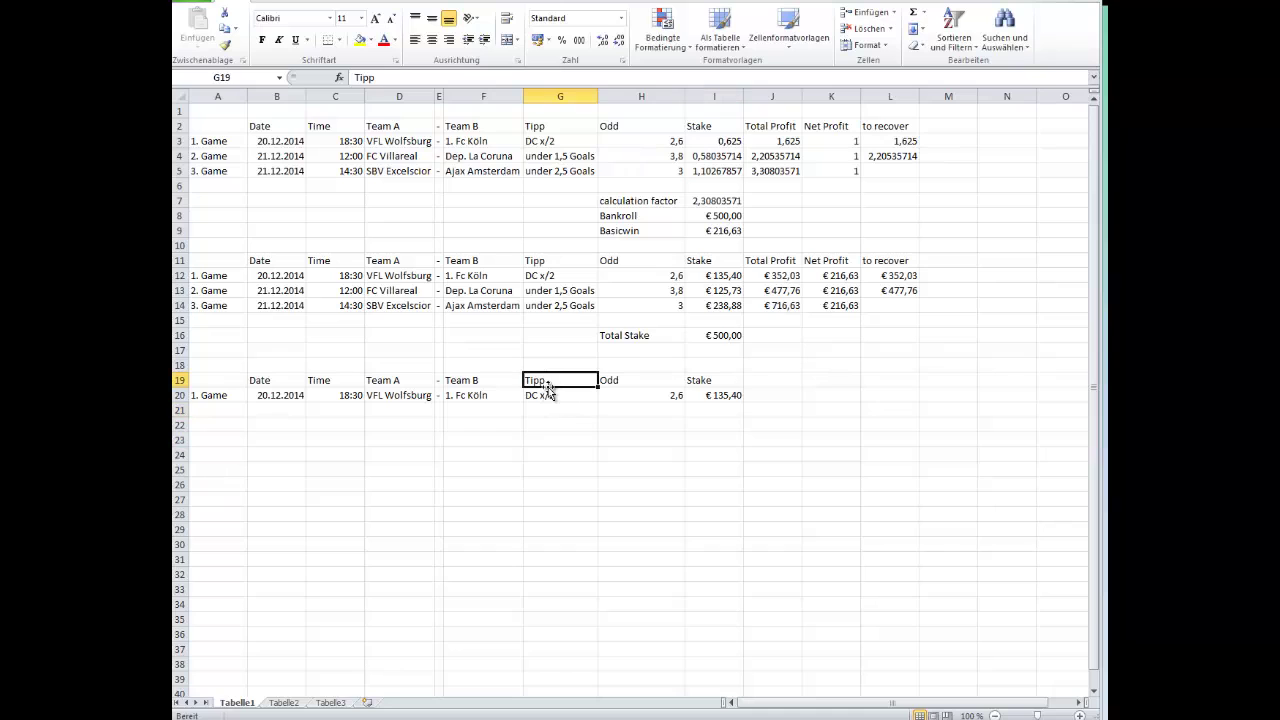
click(369, 40)
click(383, 148)
Fill the first game's stake cell I20 with light blue and make its value bold
click(705, 398)
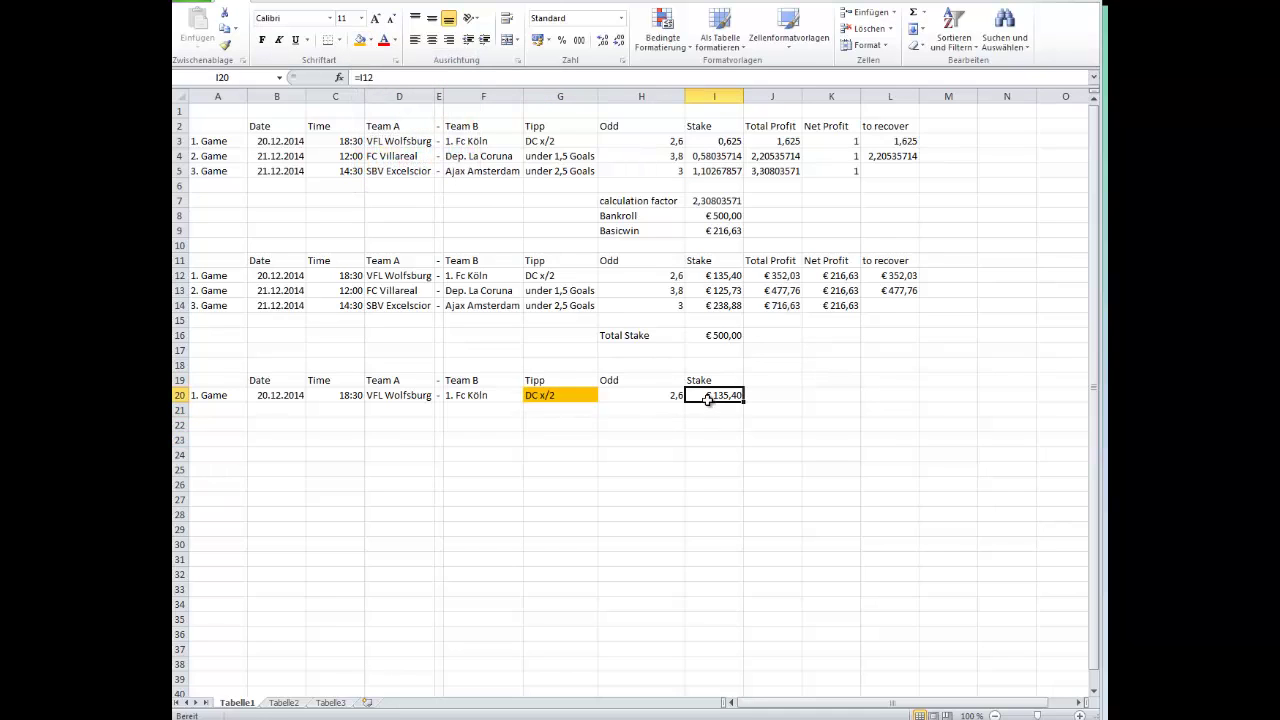
click(369, 40)
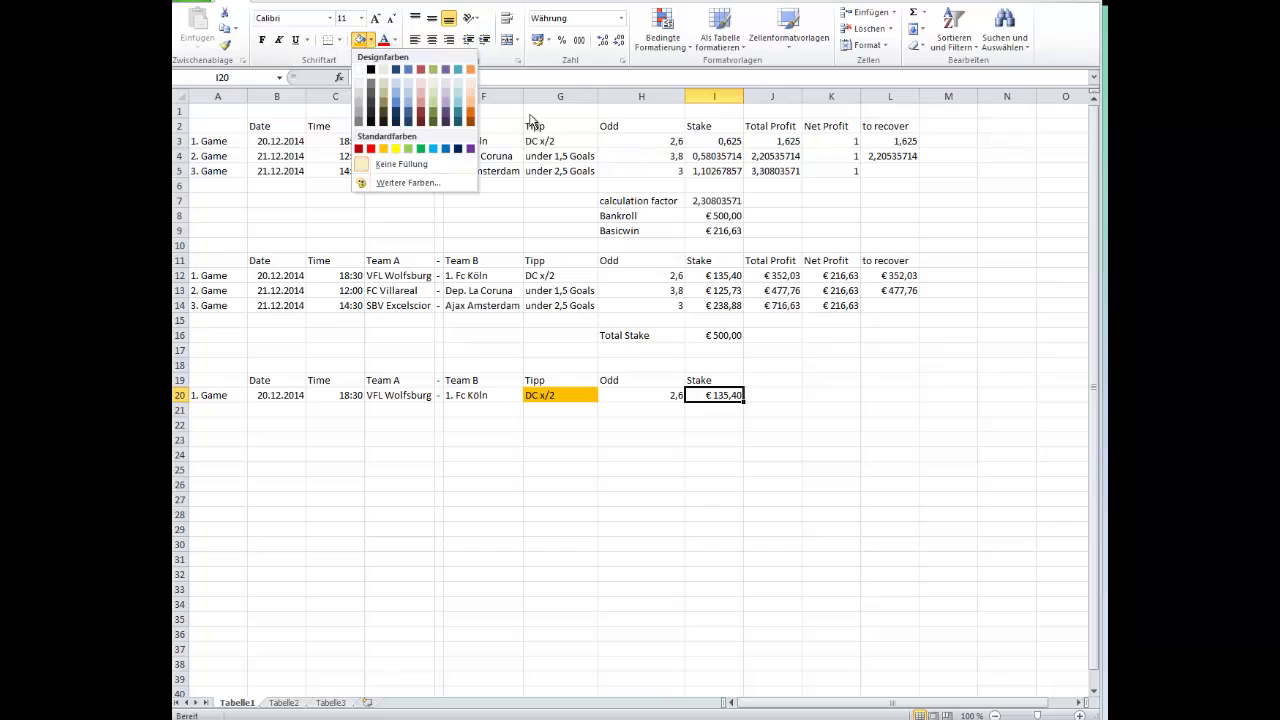
click(458, 81)
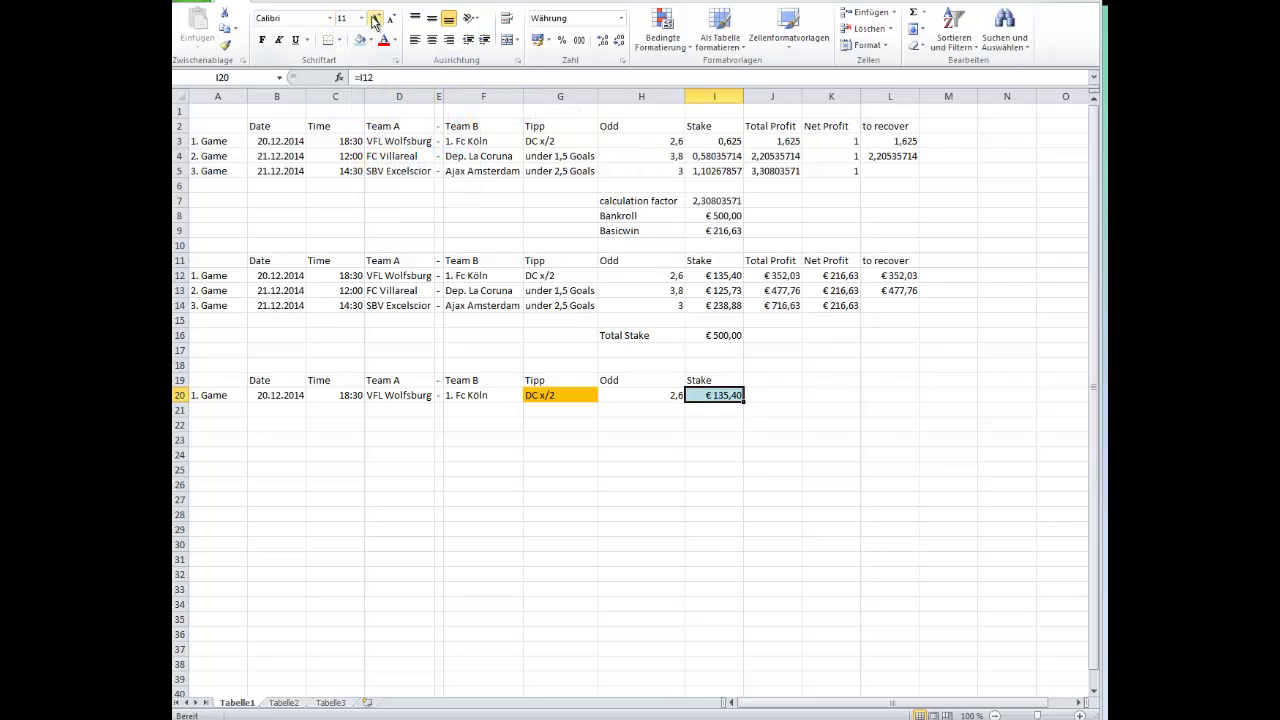
click(262, 40)
click(405, 592)
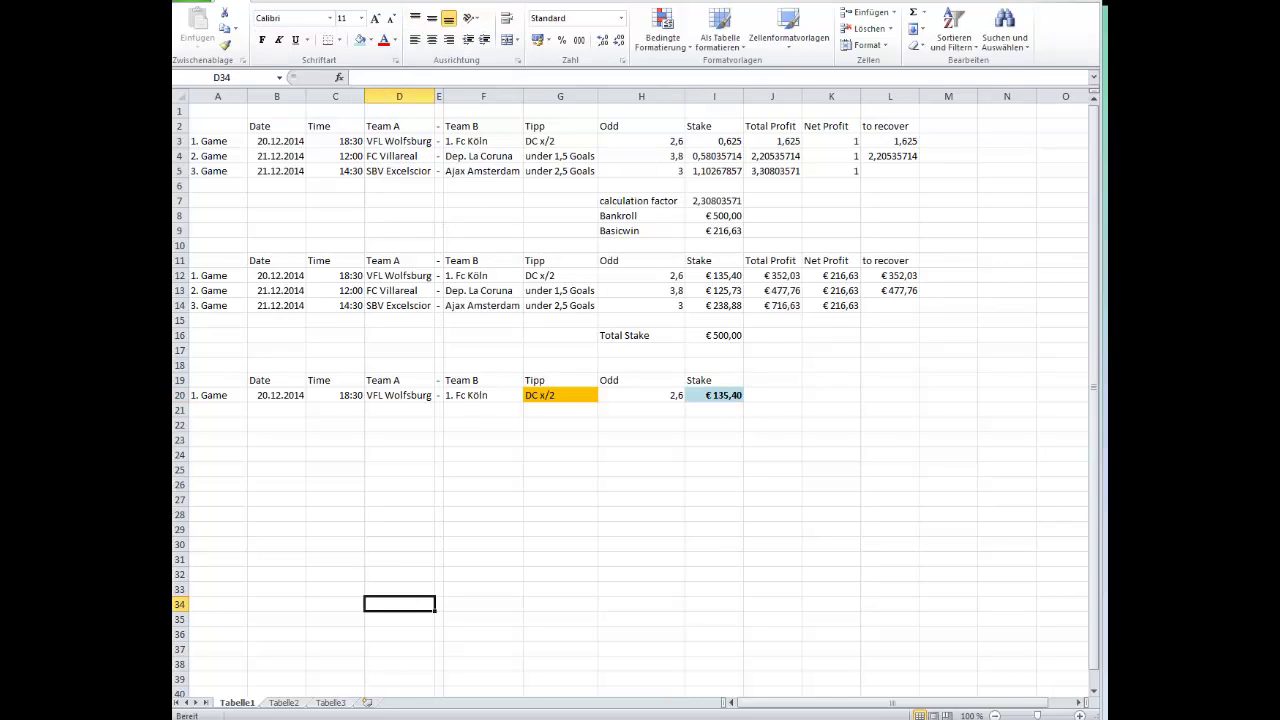
Enter the heading "What - If - Analysis" in A22, below the first game's betting row
key(Left)
key(Left)
key(Left)
key(Up)
key(Up)
key(Up)
key(Up)
key(Up)
key(Up)
key(Up)
key(Up)
key(Up)
key(Up)
key(Up)
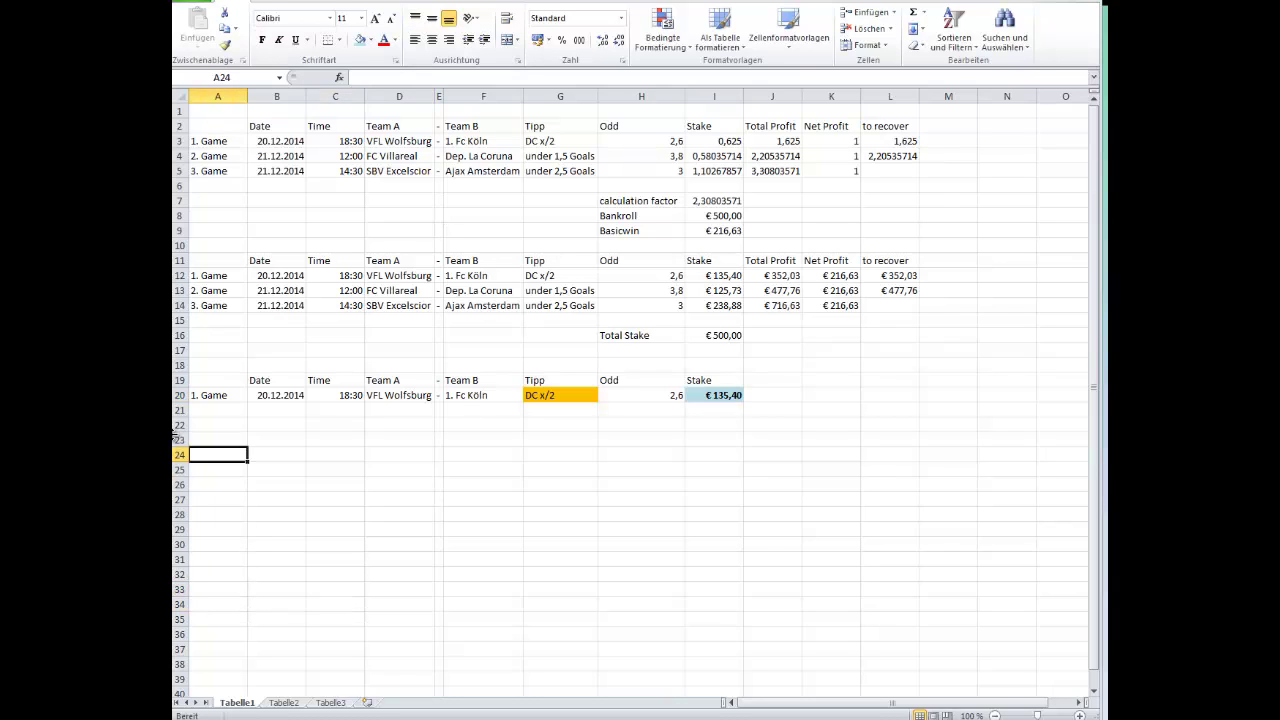
text(Wha)
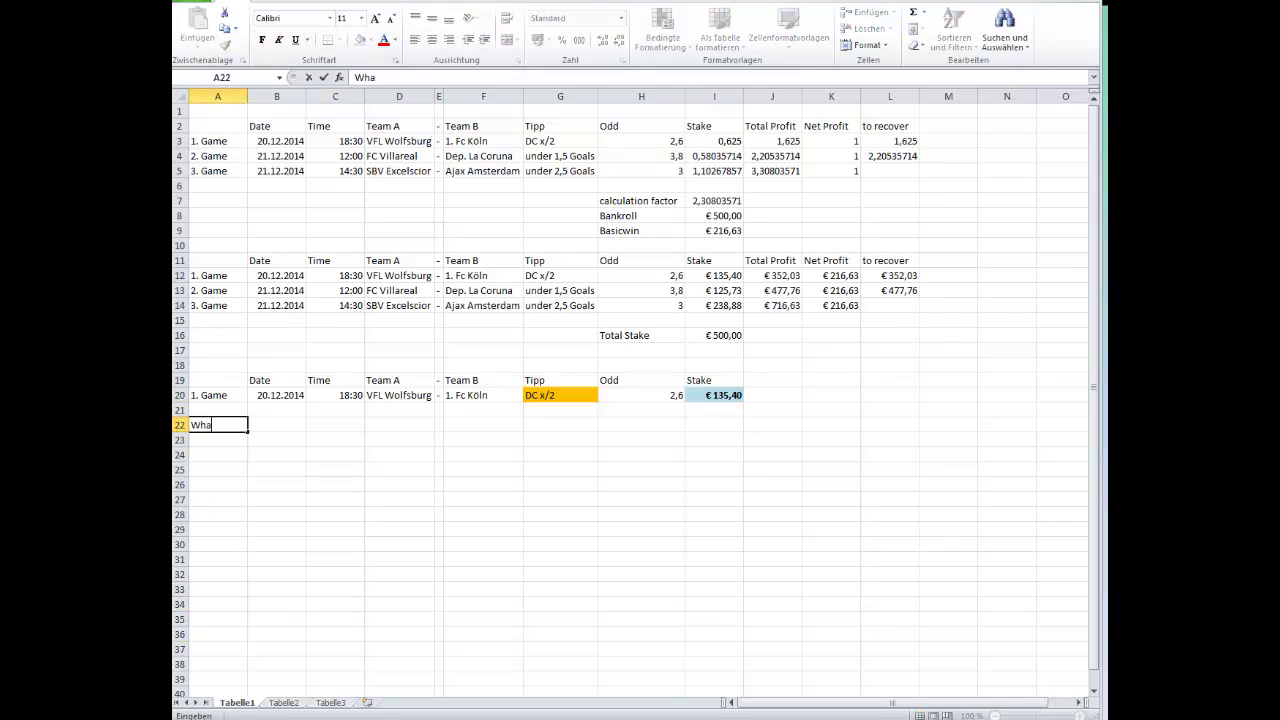
text(t - If - Analysis)
key(Return)
key(Return)
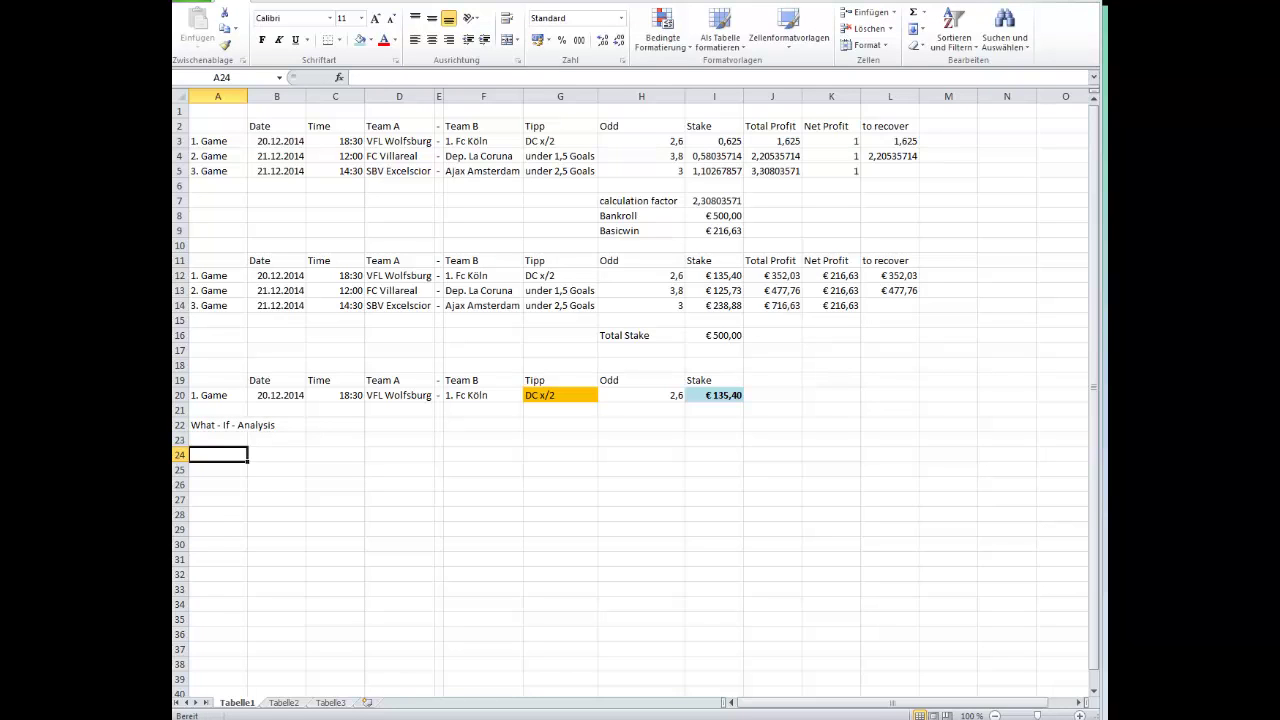
Add the scenario label "Bet won:" in A24 under the analysis heading
text(B)
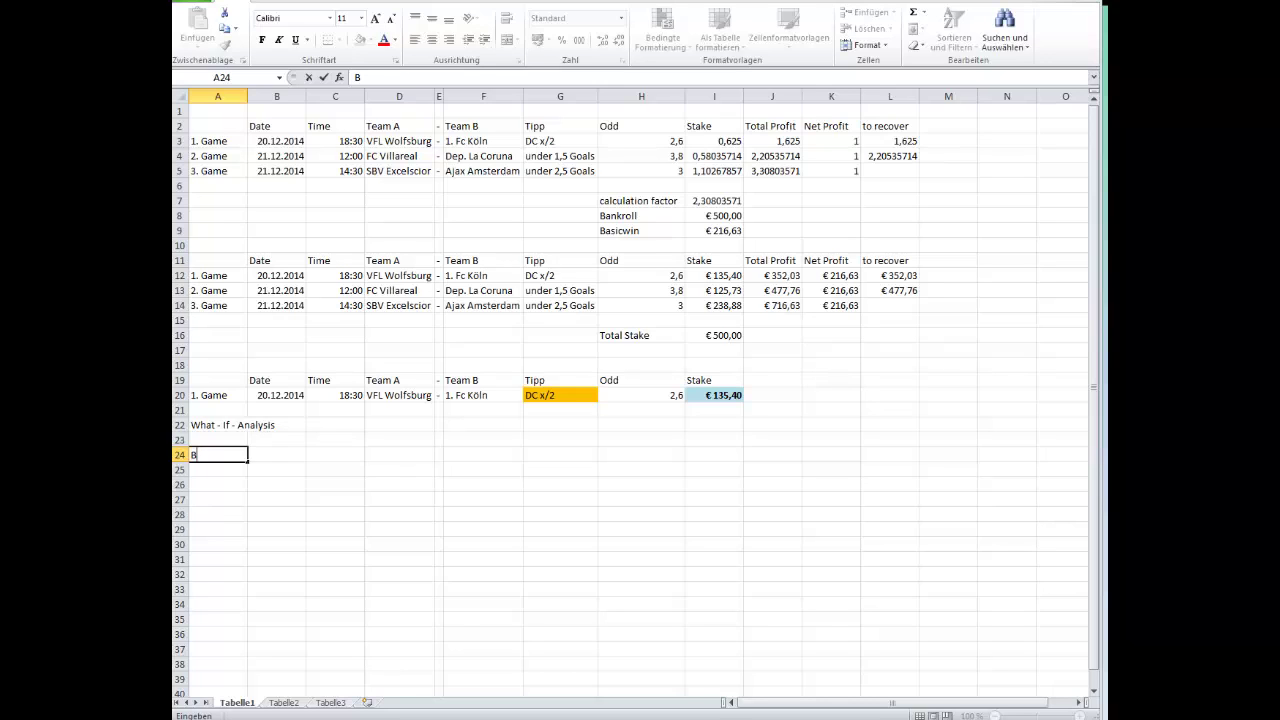
text(won:)
key(Return)
key(Return)
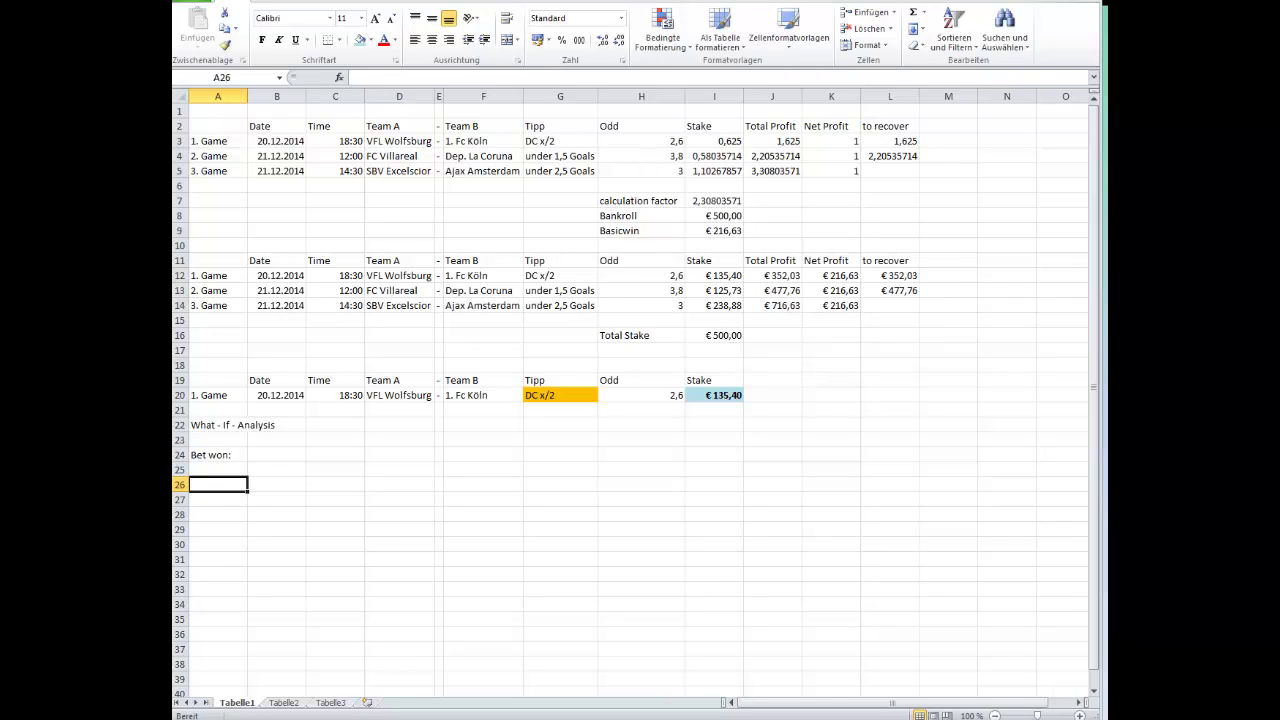
Fill row 26 of the bet-won scenario with "Combo bet" in A26, "lost" in B26 and -5 in D26
text(Combo bet)
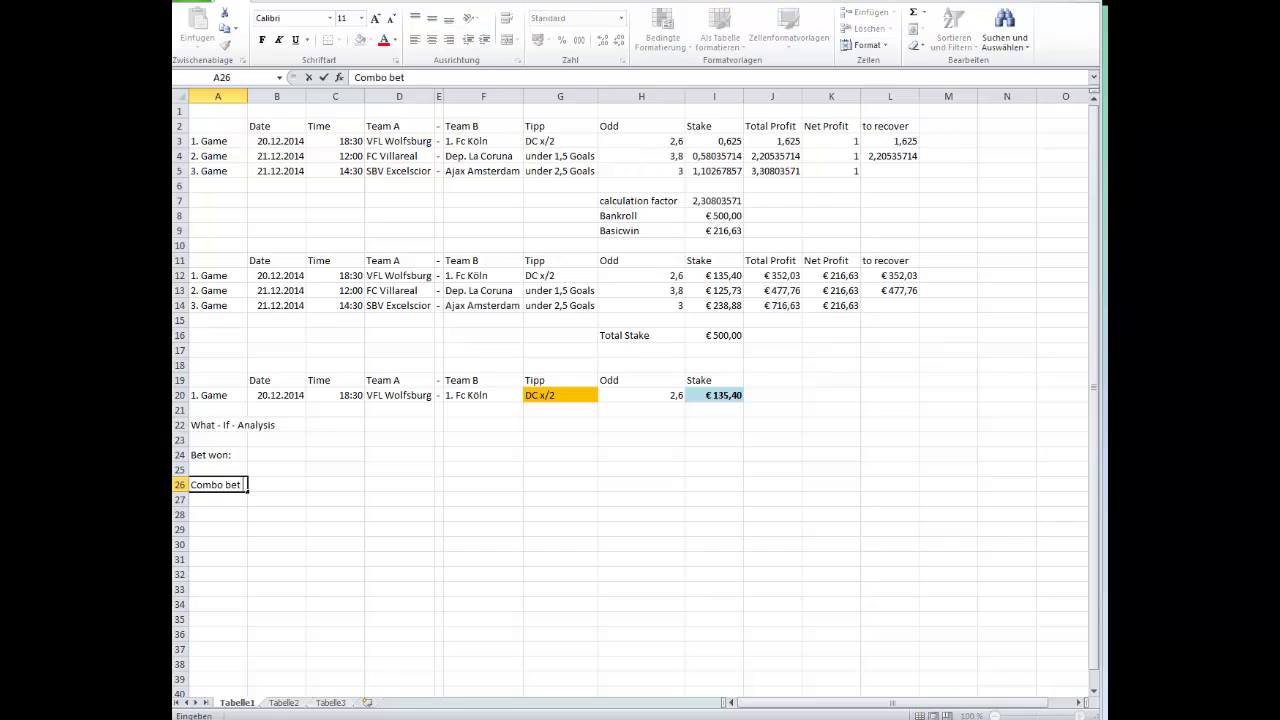
key(Tab)
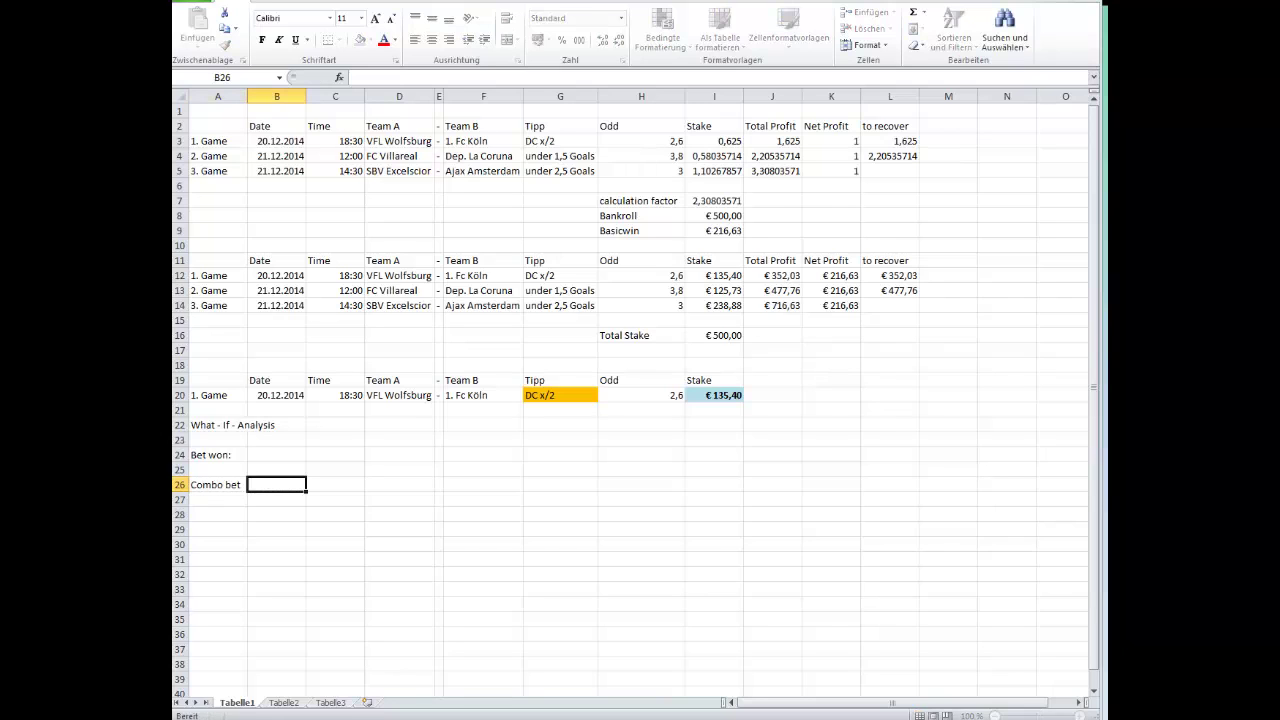
text(lost)
key(Tab)
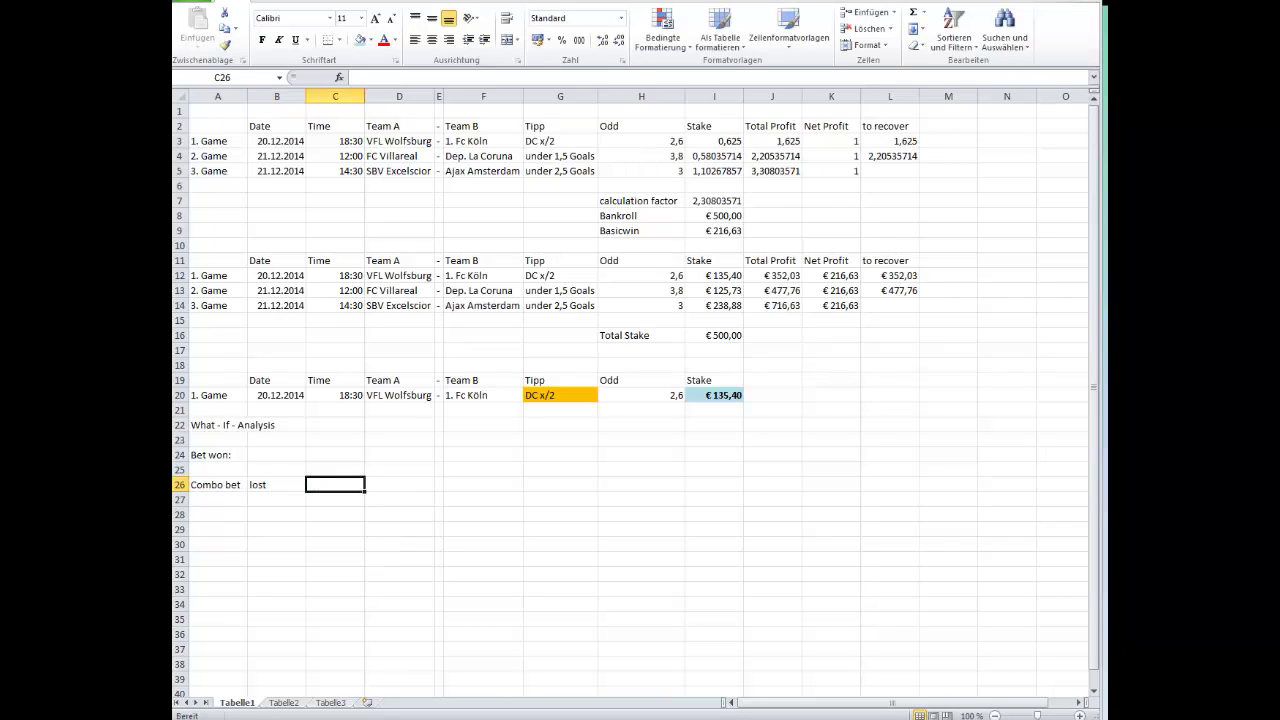
key(Tab)
text(-5)
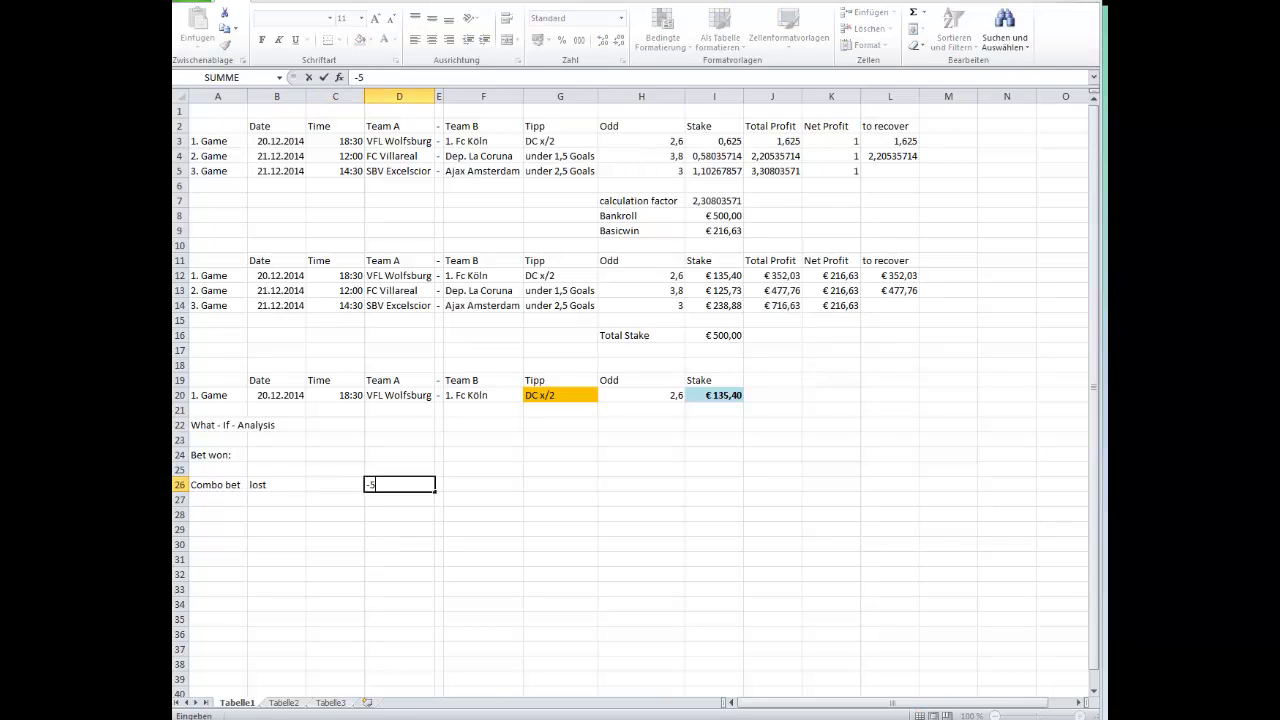
key(Return)
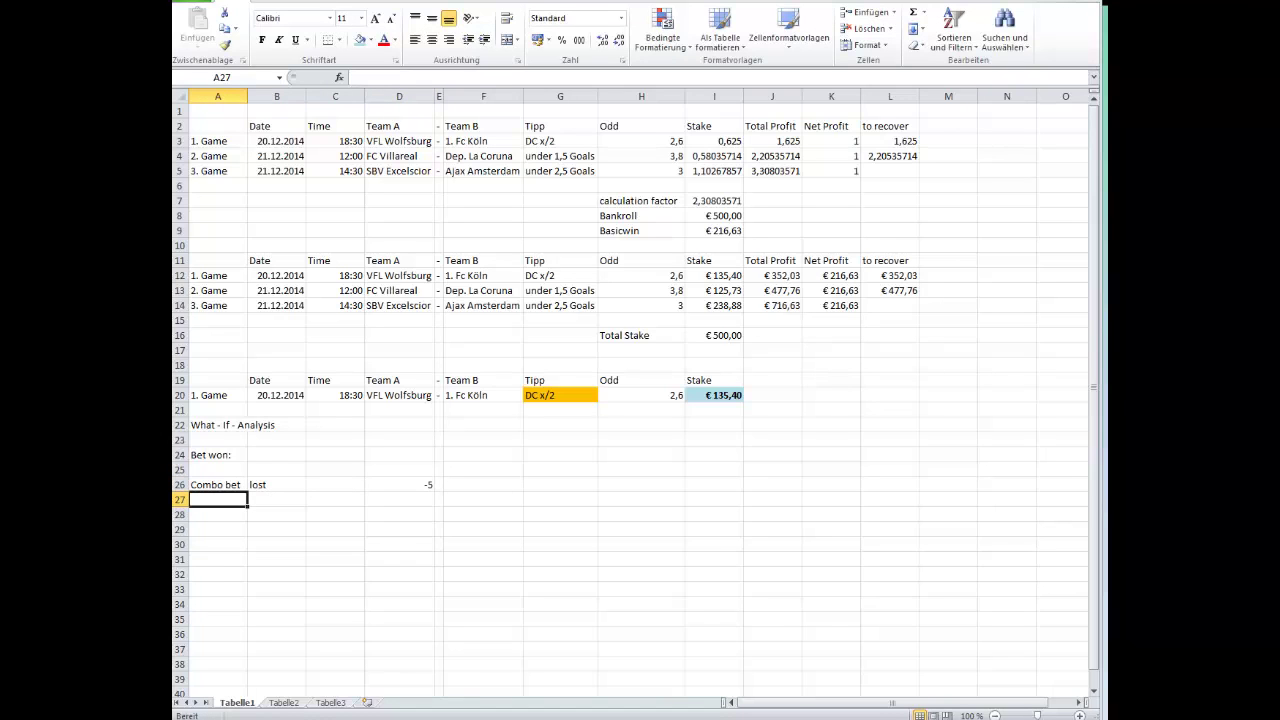
Enter the label "Single Bet" in A27, beneath the combo bet line
text(Single Bet)
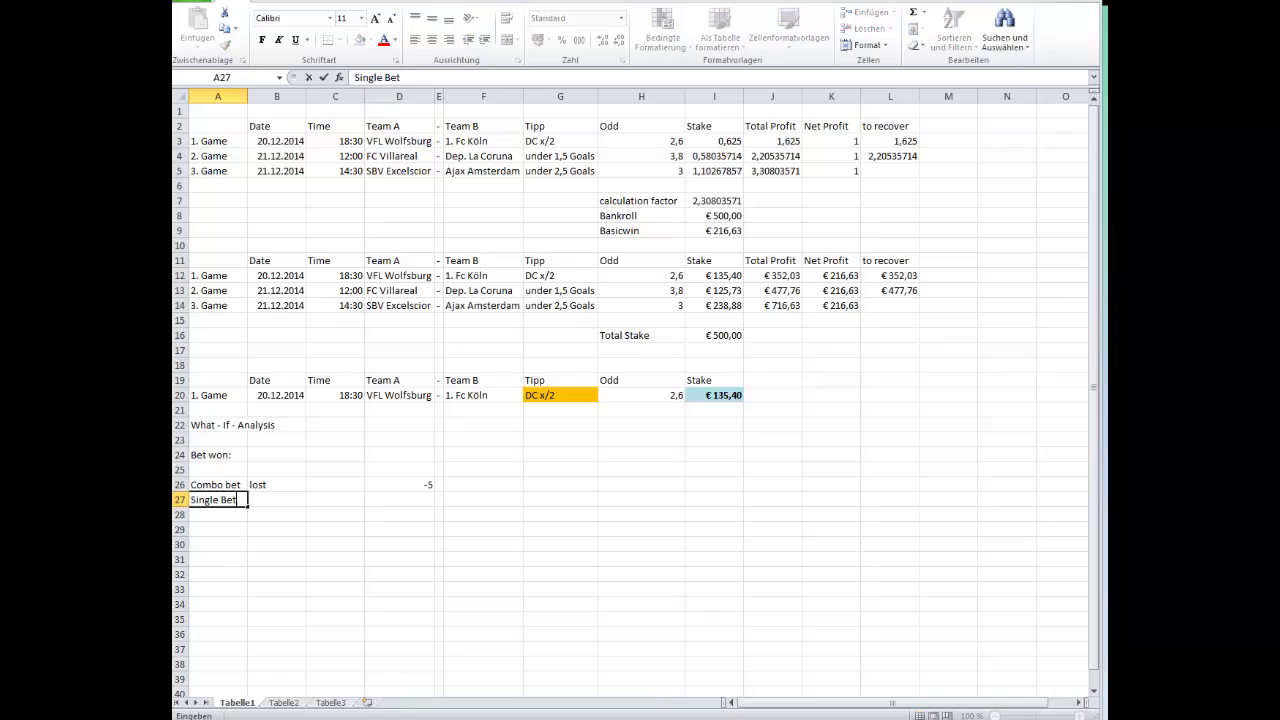
Complete the Single Bet row with "Won (Totalprofit)" in B27 and the formula =J12 in D27
key(Tab)
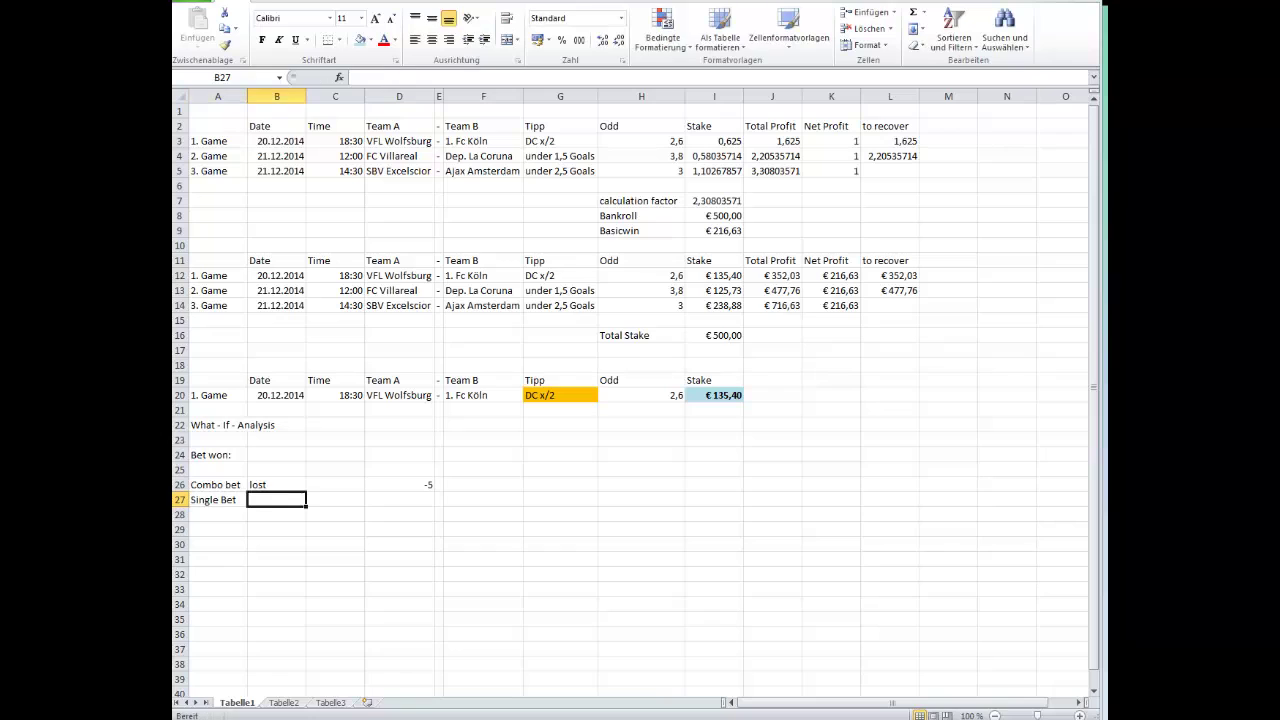
text(Won (Tot)
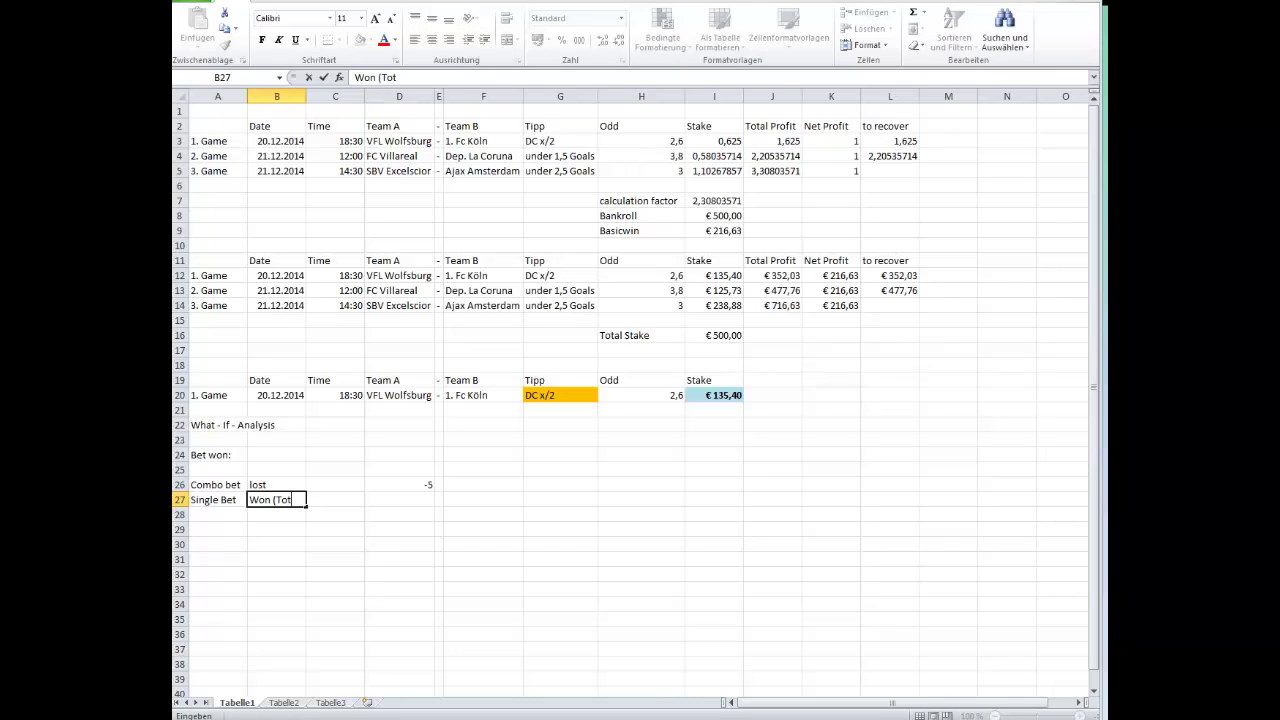
text(alprofit))
key(Tab)
key(Tab)
text(=)
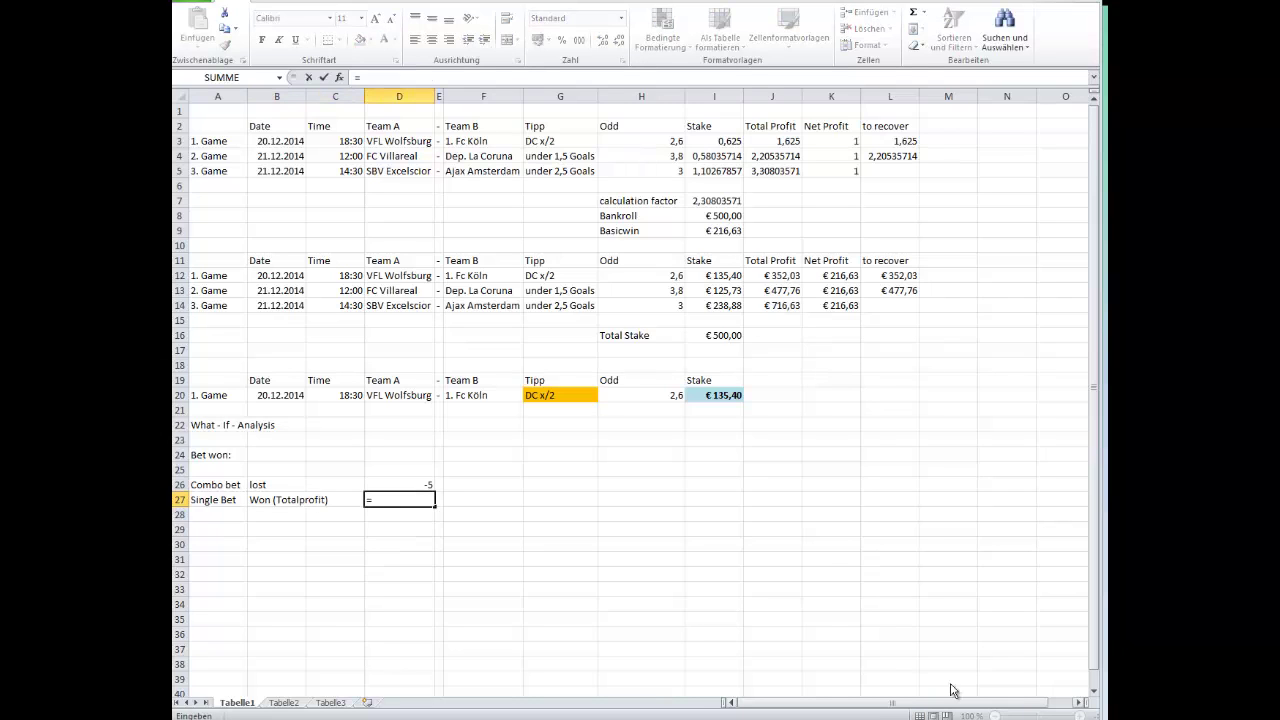
click(785, 275)
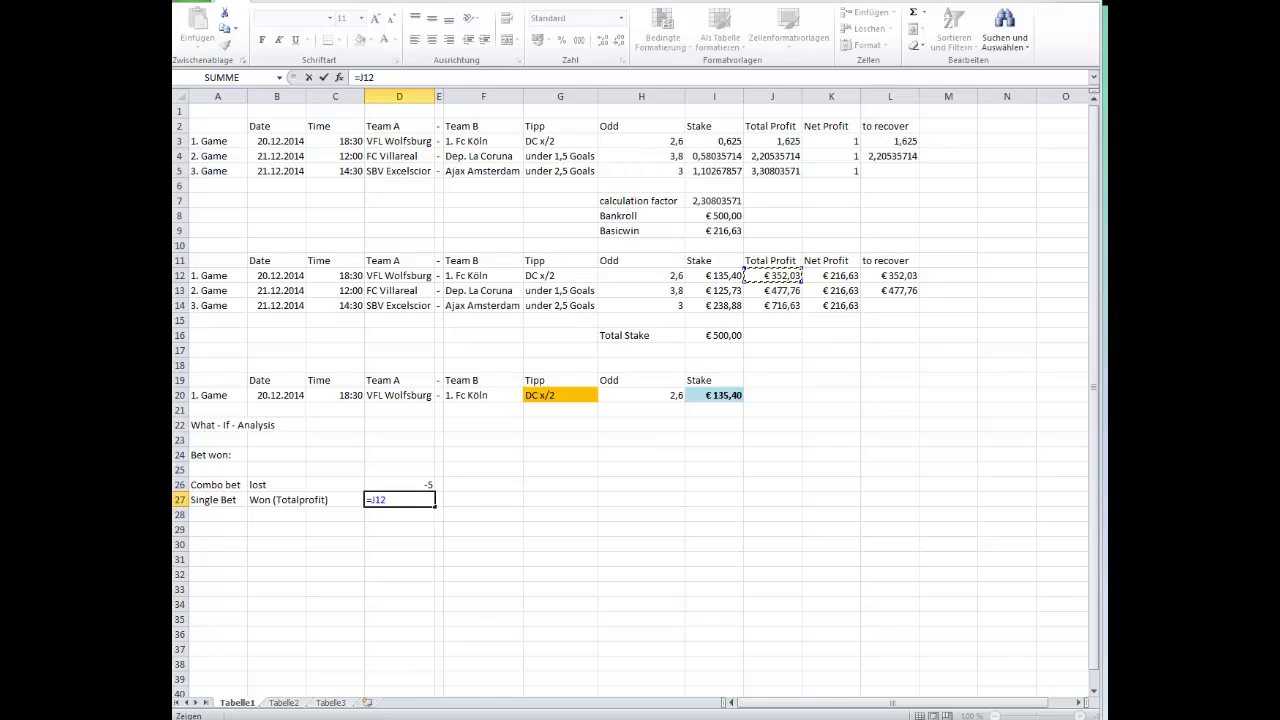
key(Return)
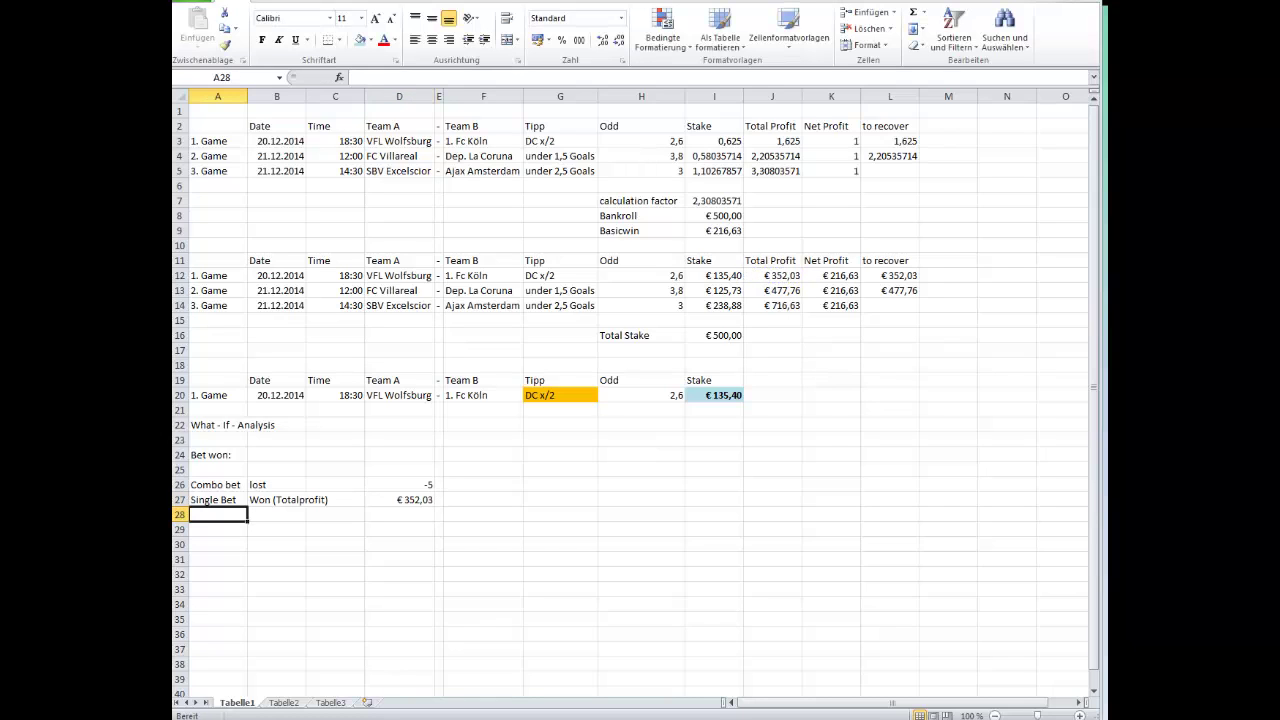
Add a "- Stake" row in A28 with the negated first-game stake, =I12*-1, in D28
text(')
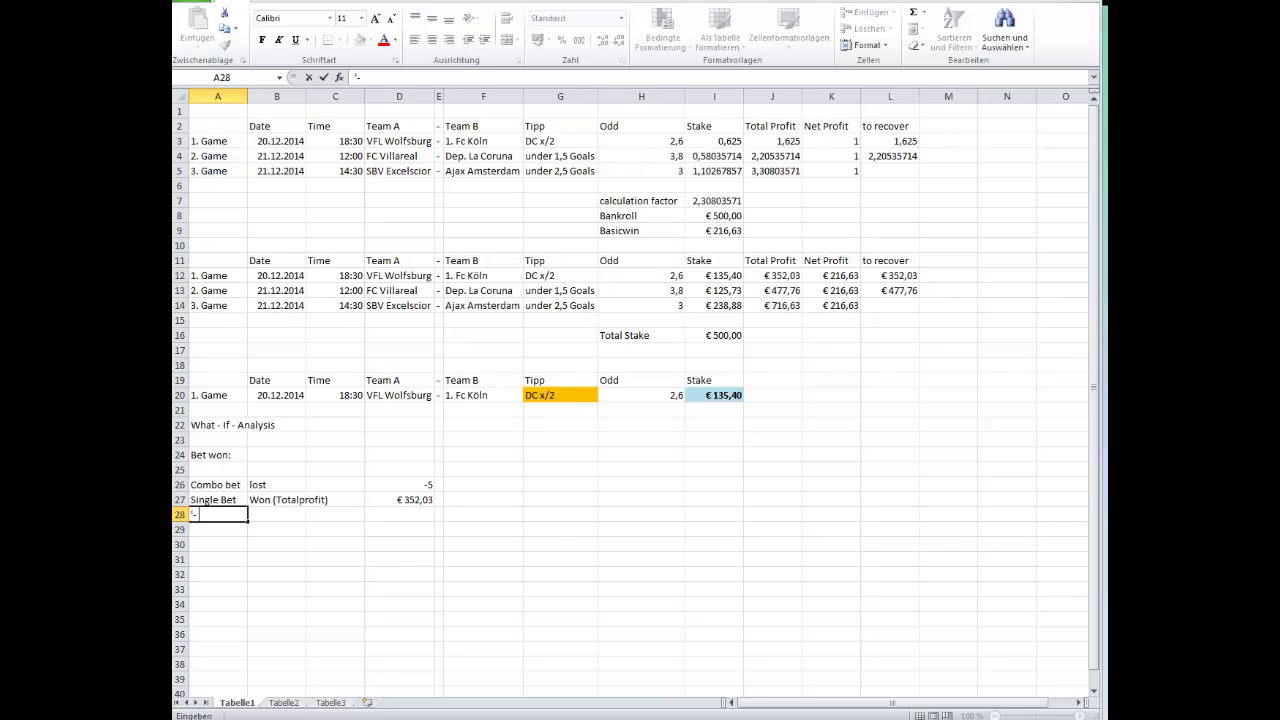
text(- Stake)
click(335, 514)
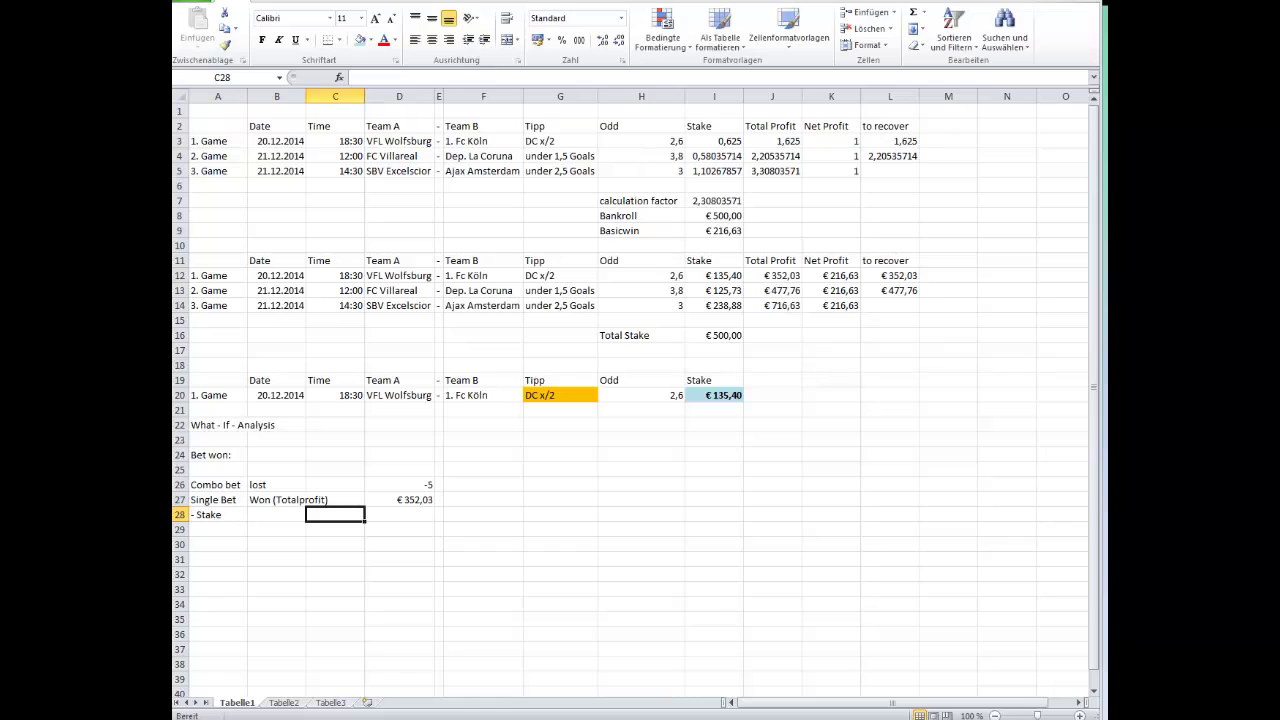
click(438, 514)
click(424, 514)
text(=)
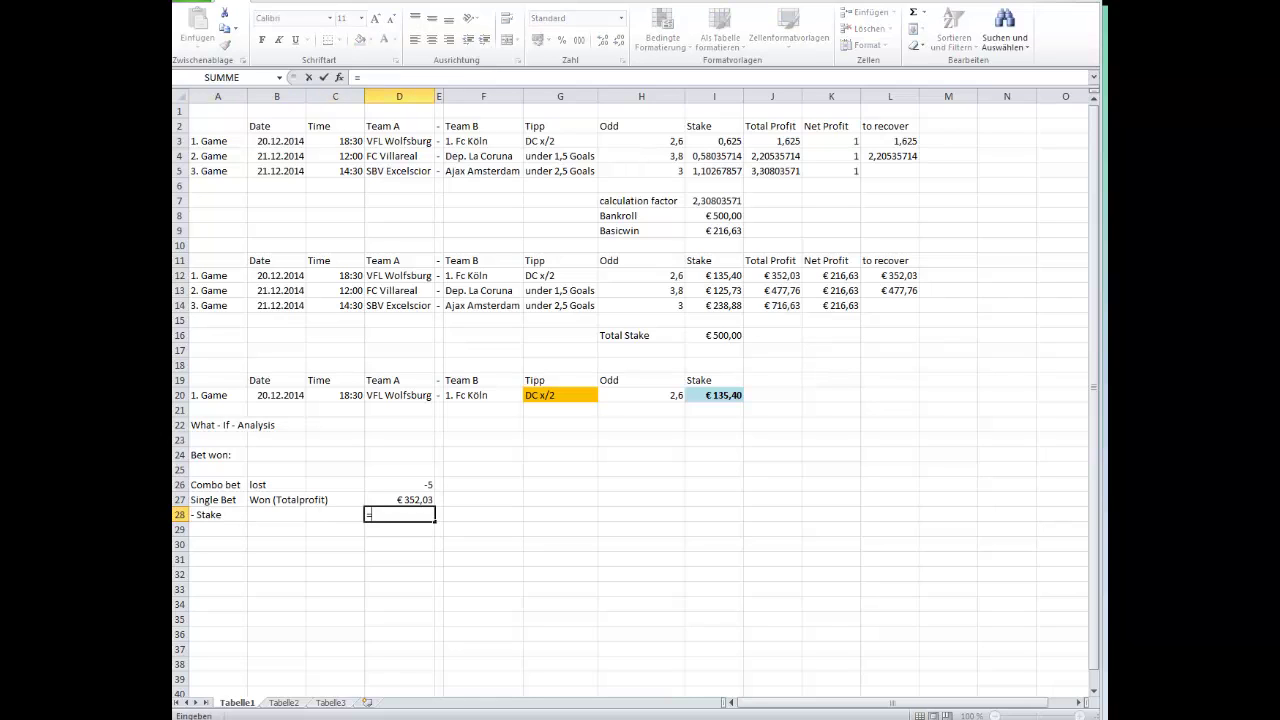
click(718, 276)
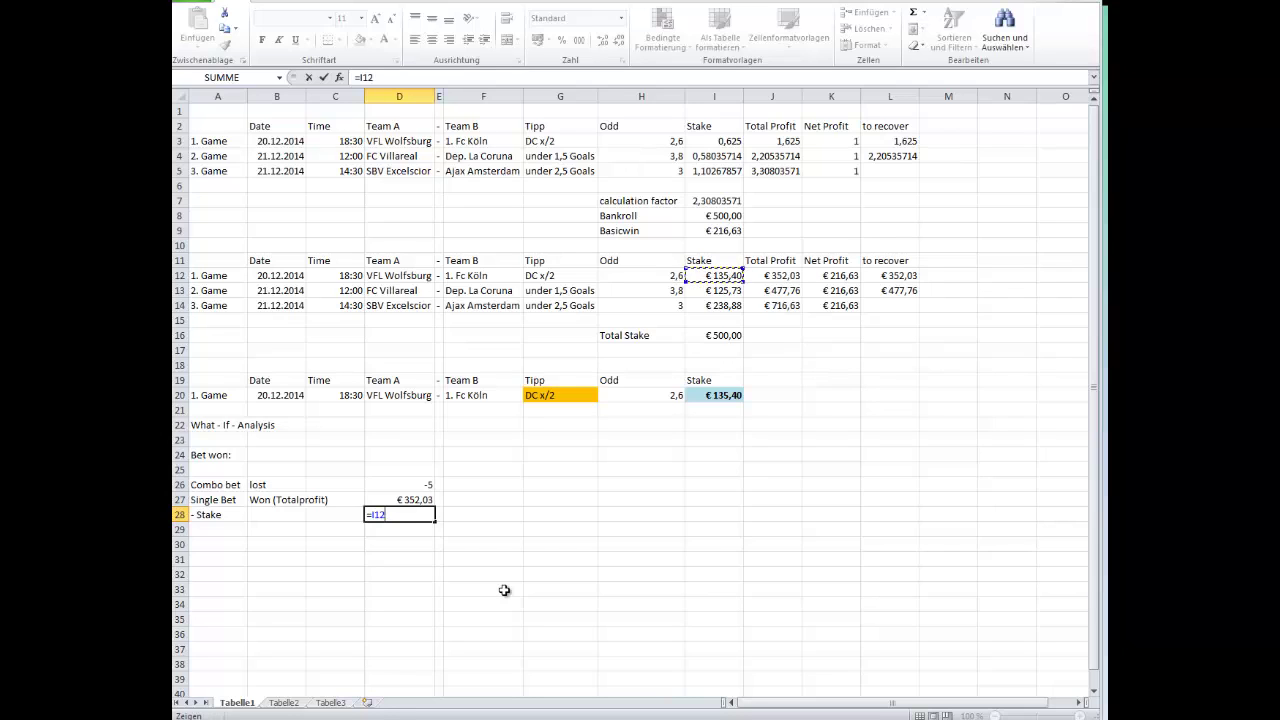
text(*)
key(Return)
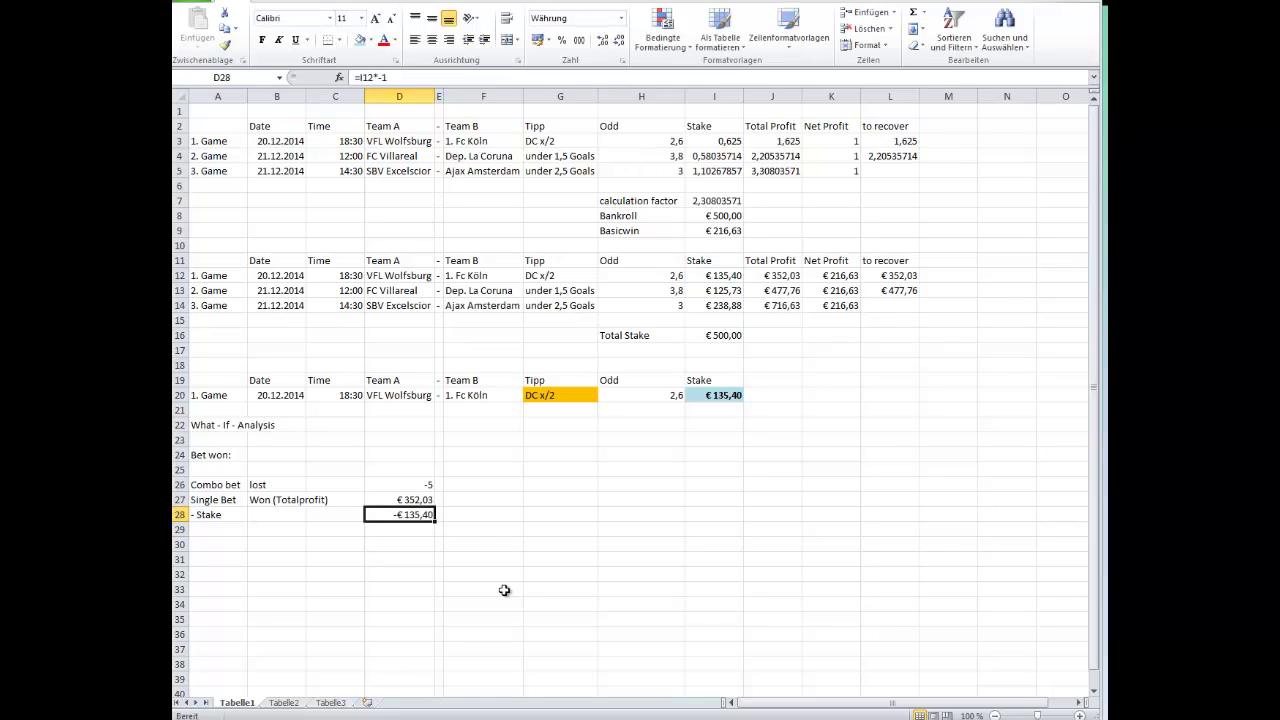
Enter the label "Net Profit" in A30, leaving row 29 empty beneath the stake row
key(Left)
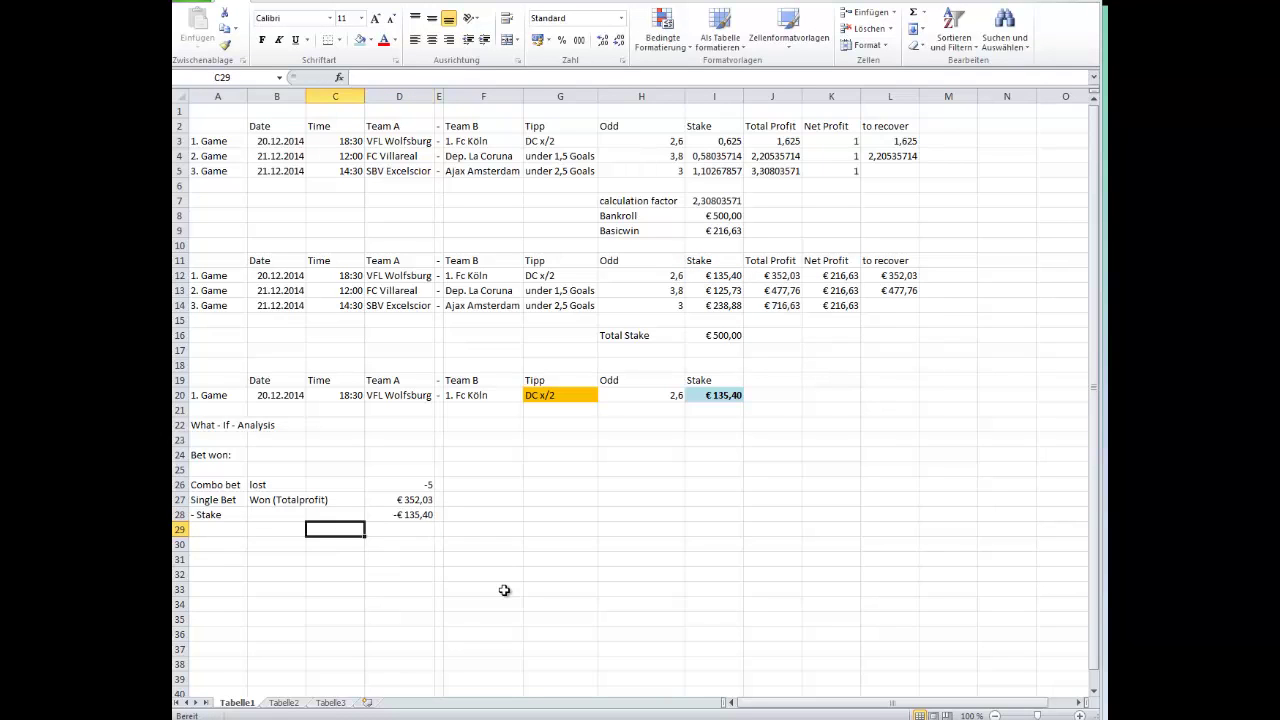
key(Down)
key(Left)
key(Left)
text(Net Profit)
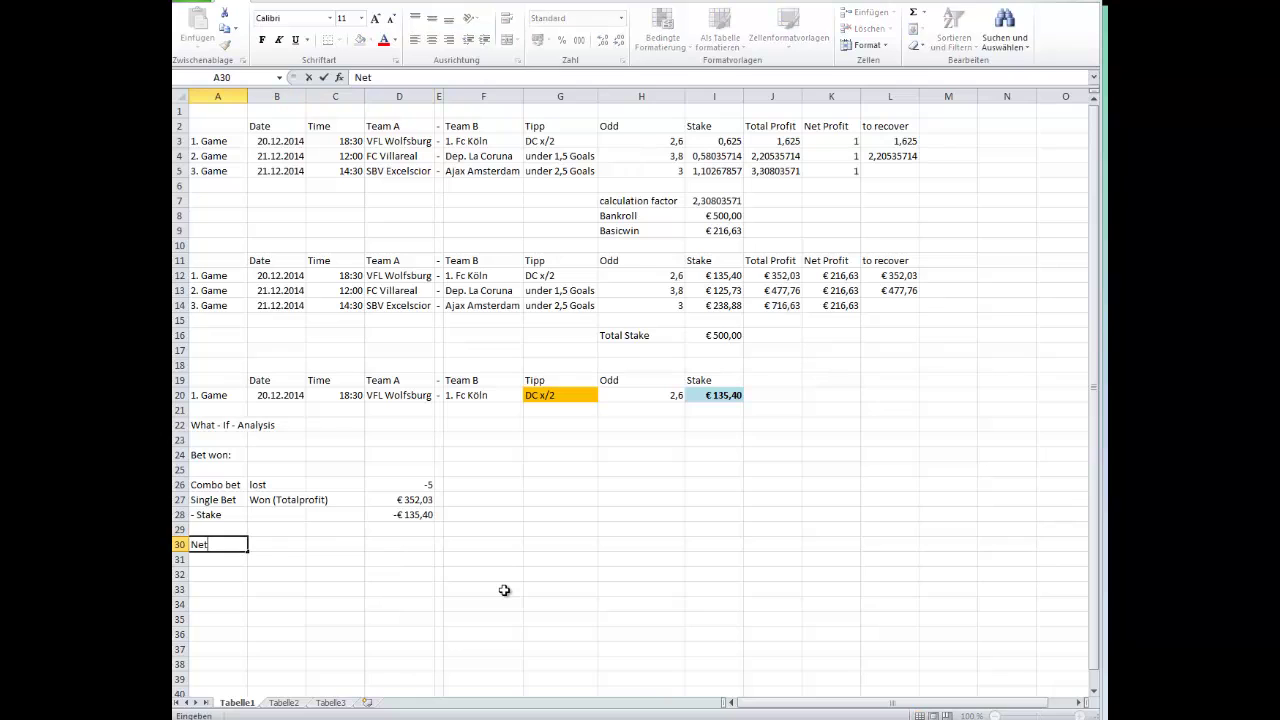
Calculate the net profit in D30 as the sum of D26:D28 with the SUMME function
key(Right)
key(Right)
key(Right)
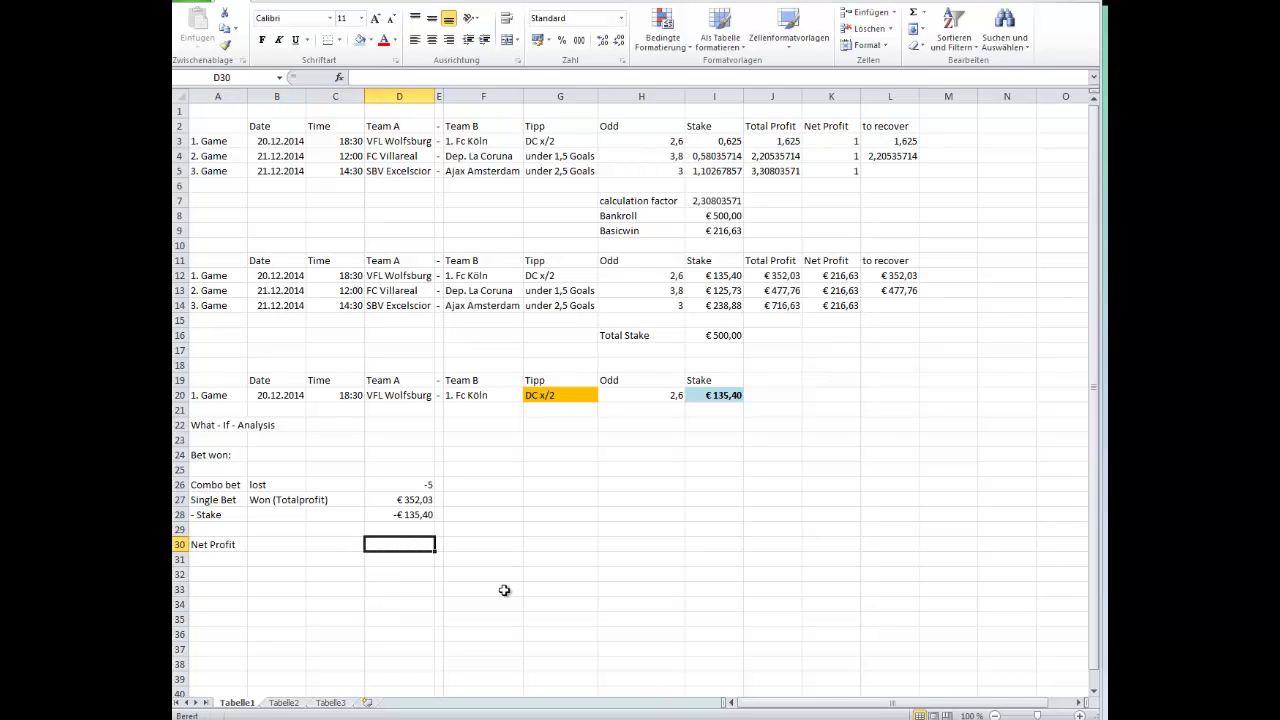
text(=summe()
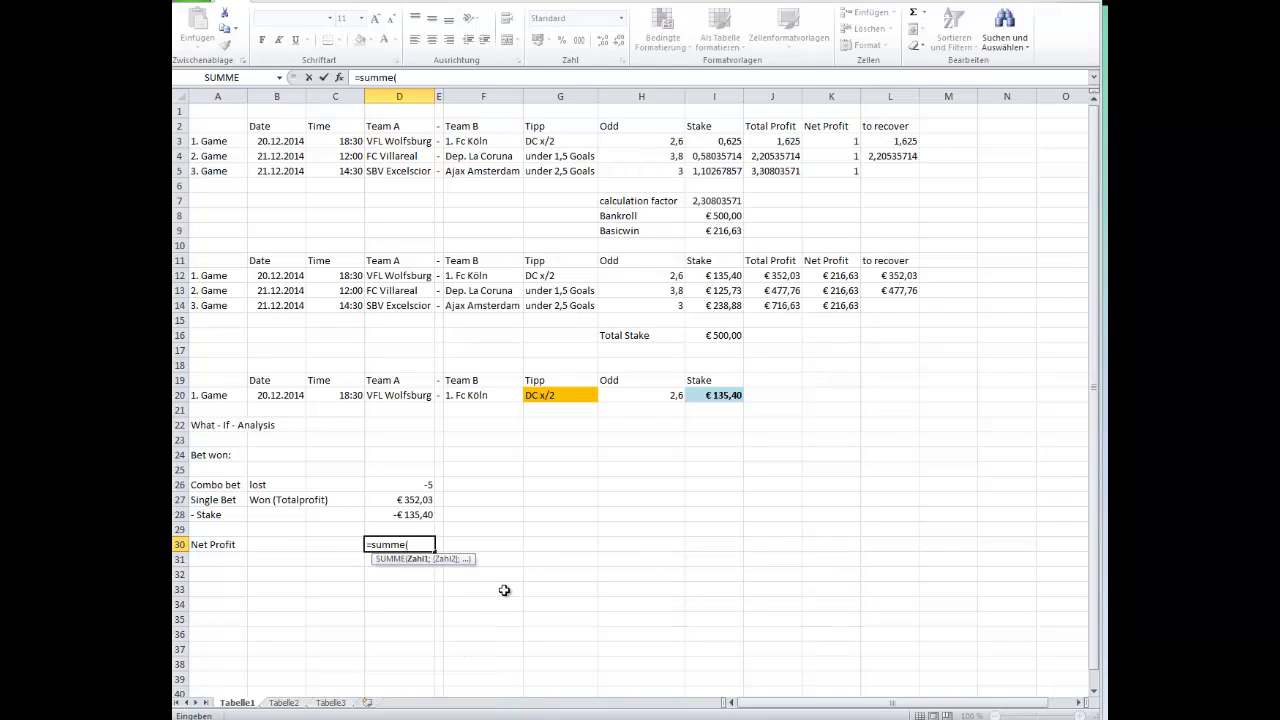
key(Up)
key(Up)
key(shift+Up)
key(shift+Up)
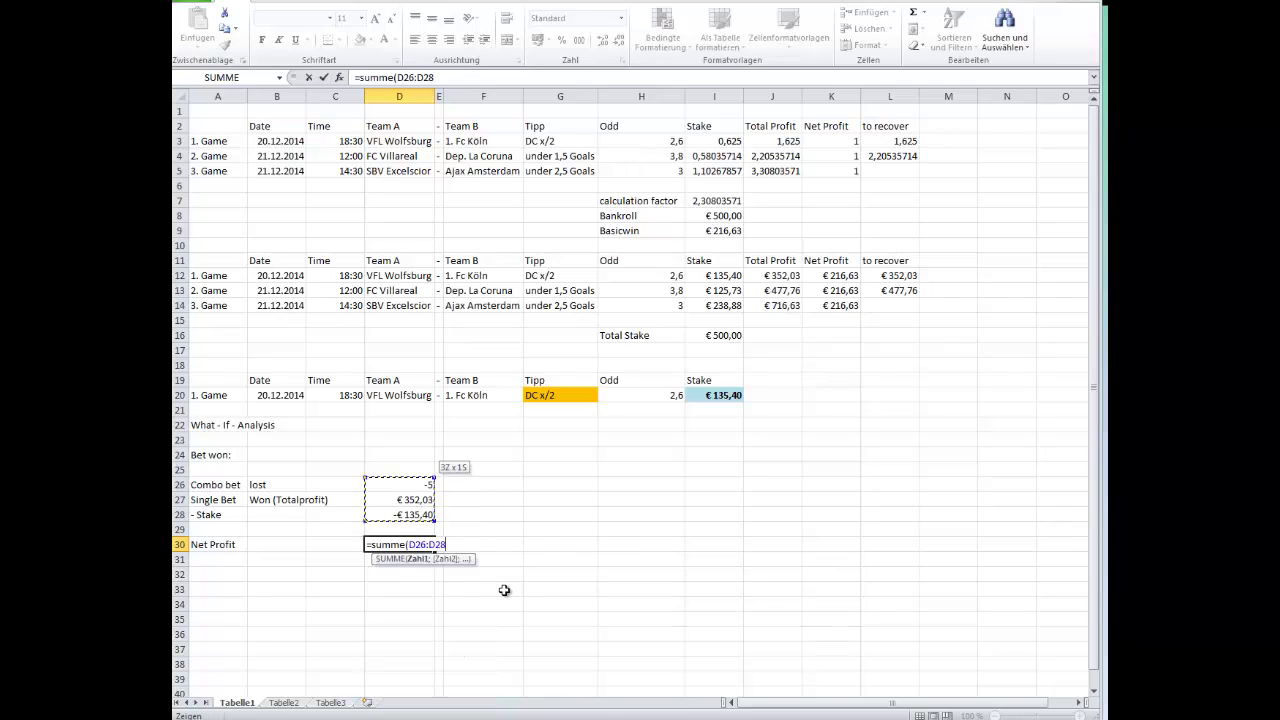
key(Return)
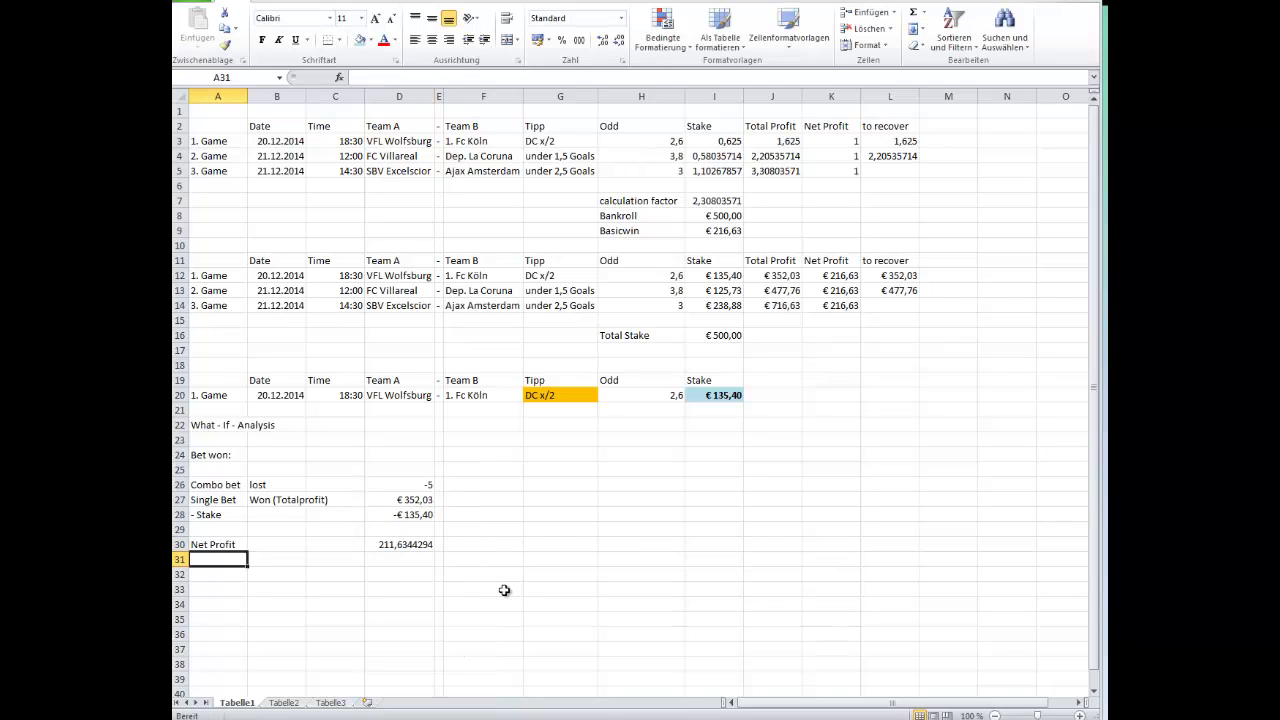
Copy the euro currency format from D27 to the amounts in D26:D28
click(393, 546)
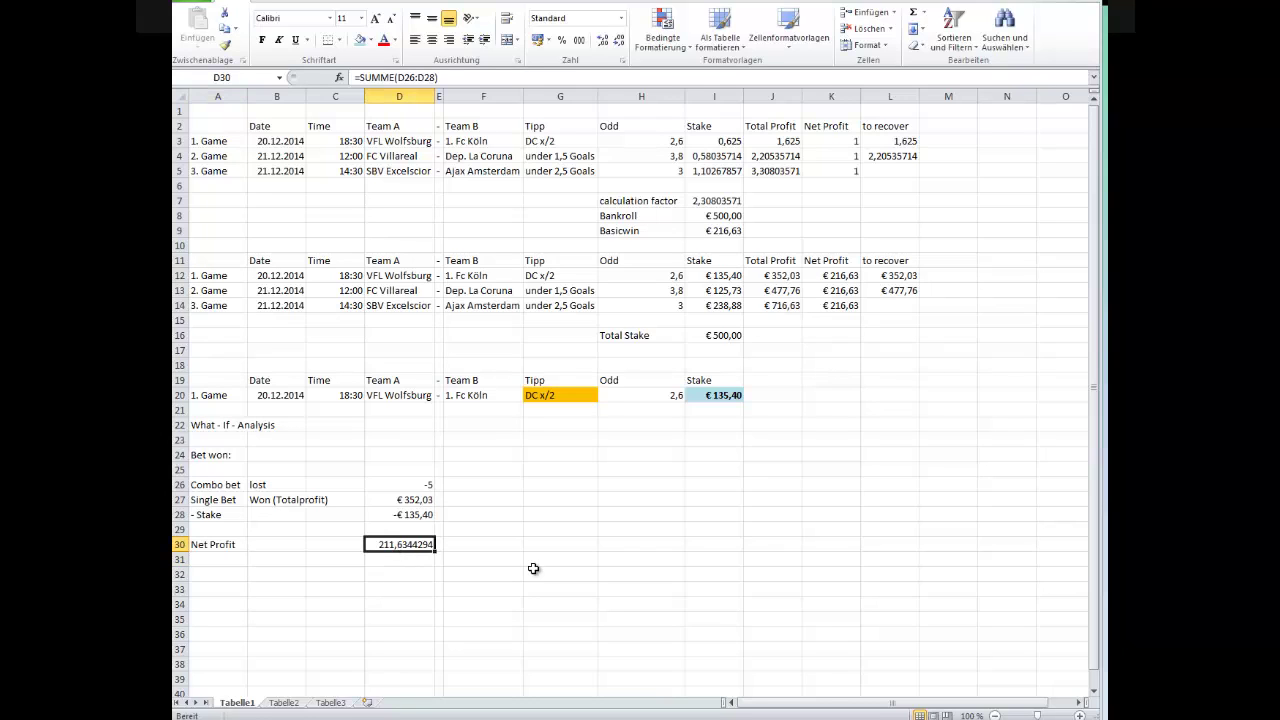
click(410, 500)
click(225, 44)
drag(420, 484, 418, 514)
Copy the currency format from D26 to the net profit in D30 and fill that cell green
click(400, 545)
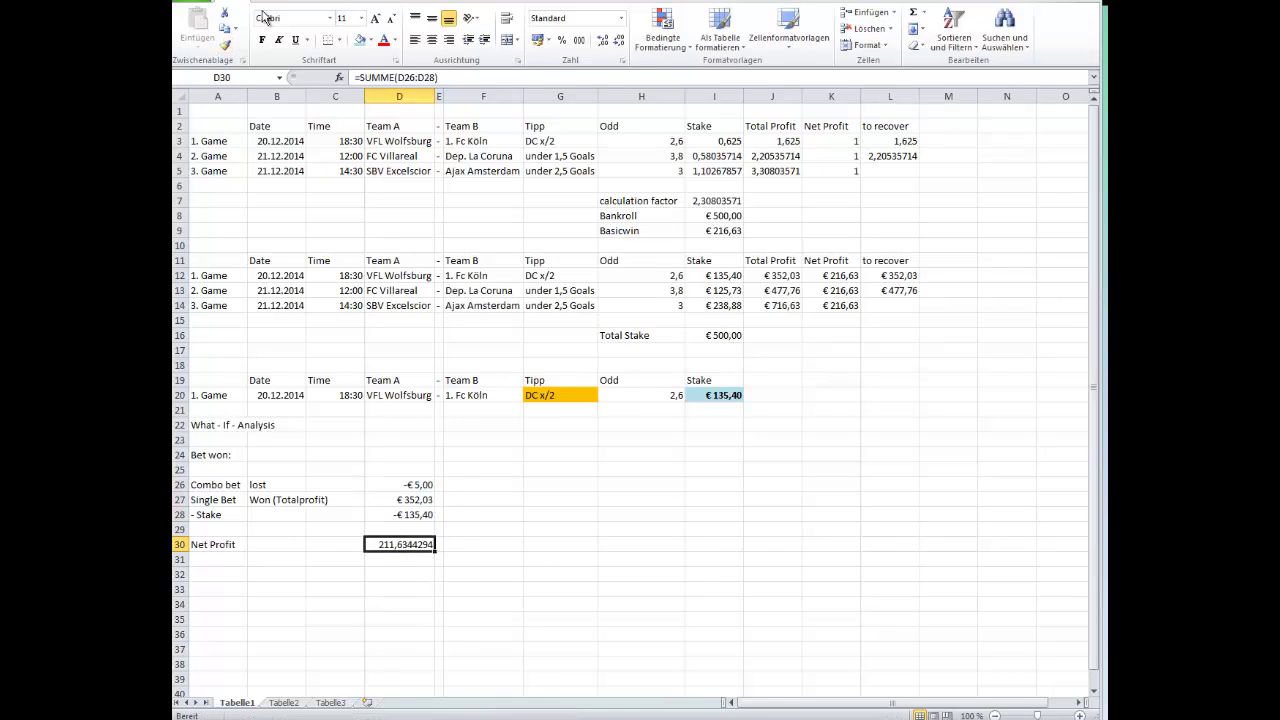
click(407, 484)
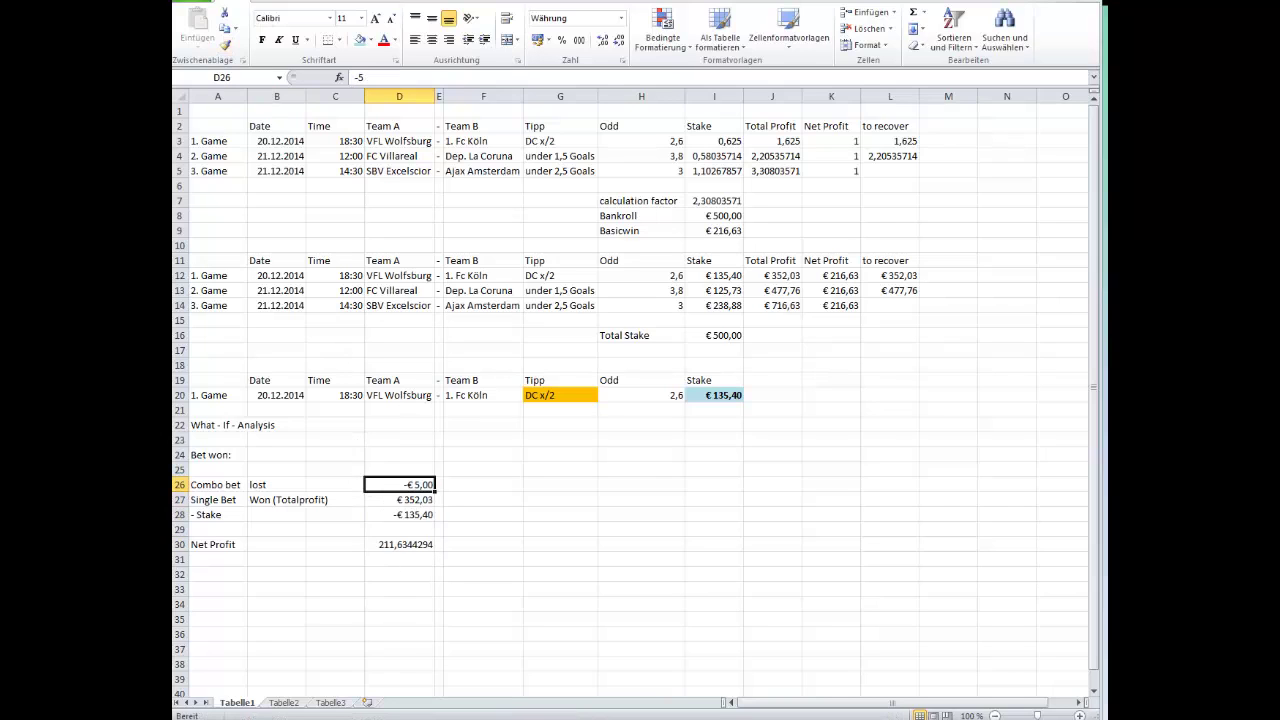
click(225, 44)
click(400, 544)
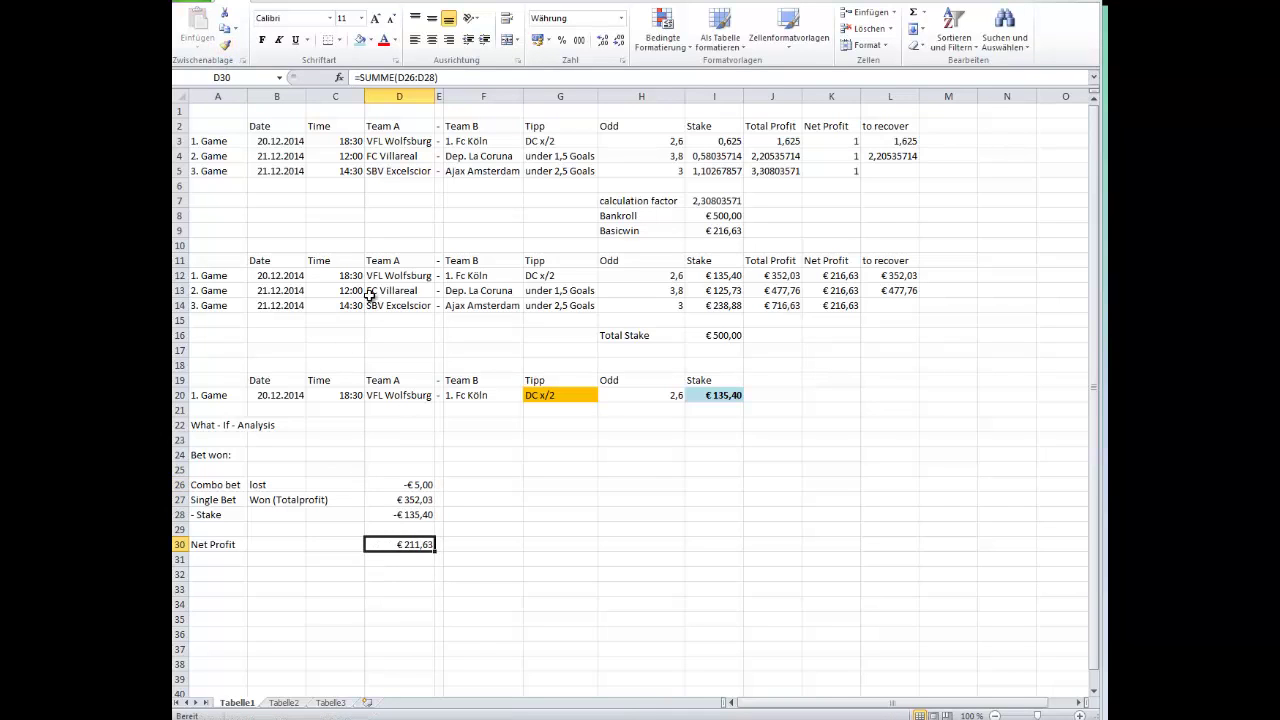
click(370, 40)
click(408, 150)
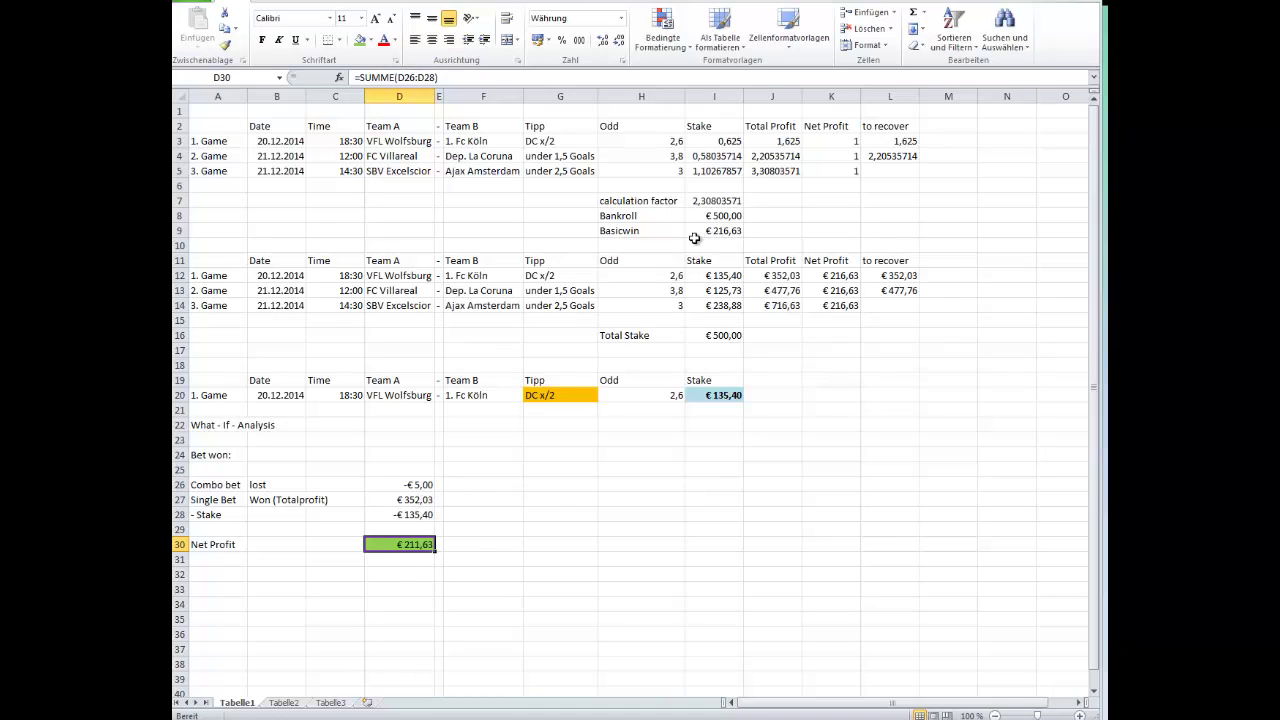
click(618, 231)
click(720, 233)
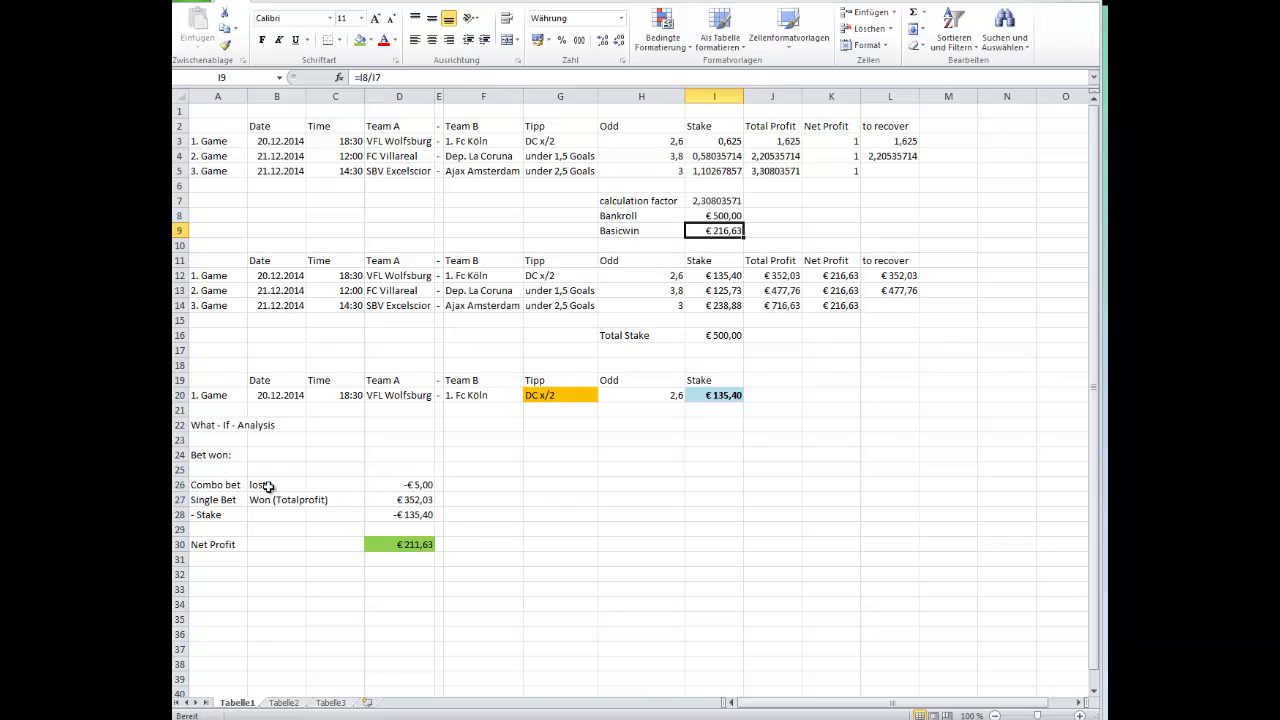
click(400, 487)
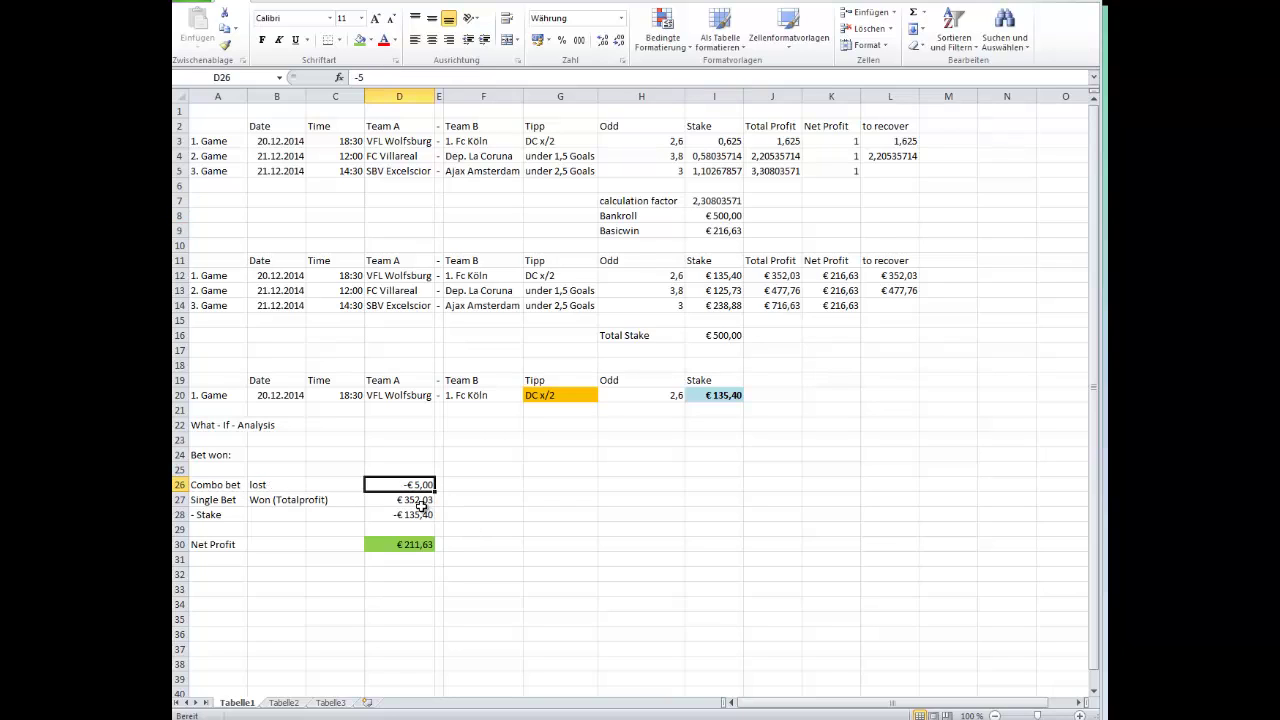
click(405, 545)
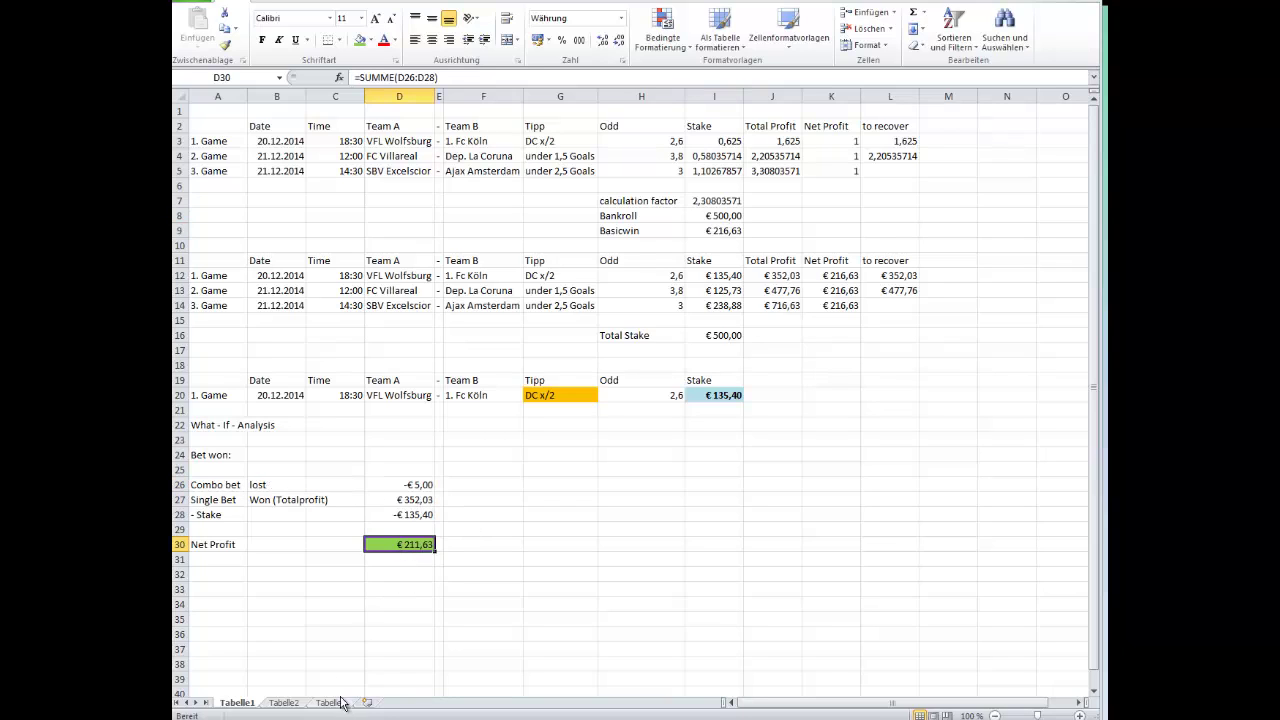
Enter the heading "Bet lost:" in G24 and a "Combo Bet" row in G26 with "open" in I26
click(553, 456)
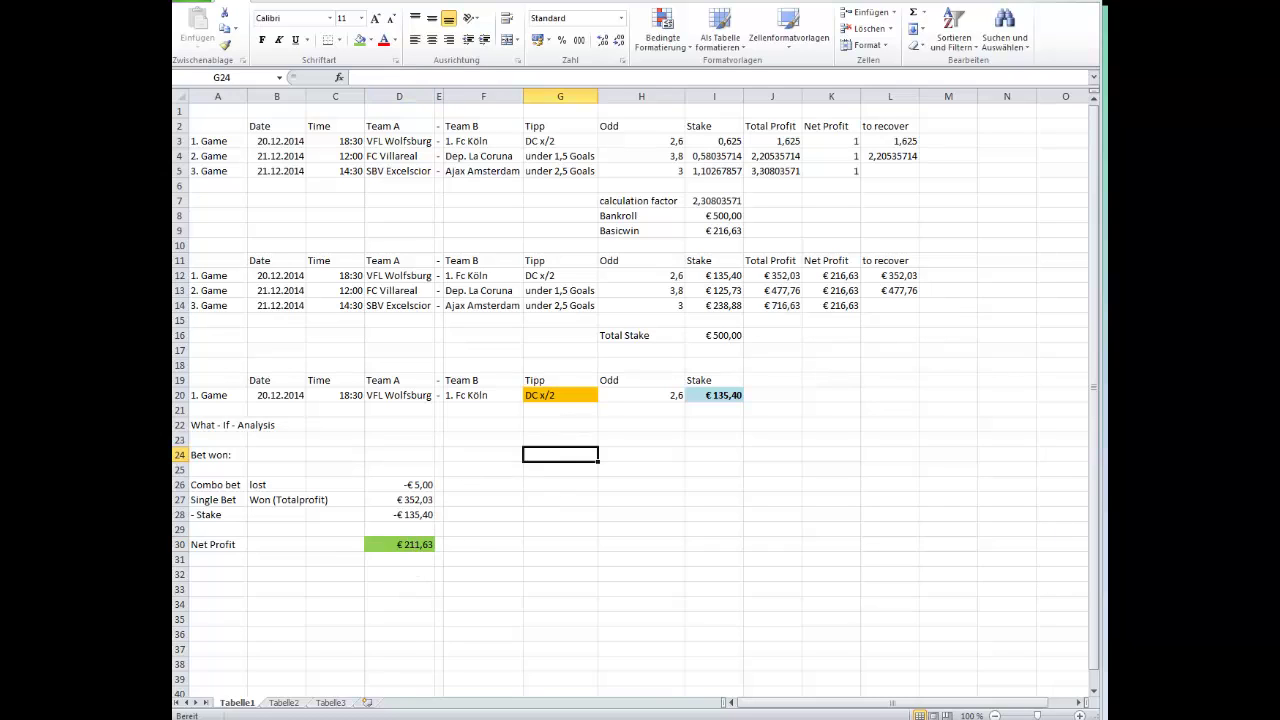
text(Bet lost)
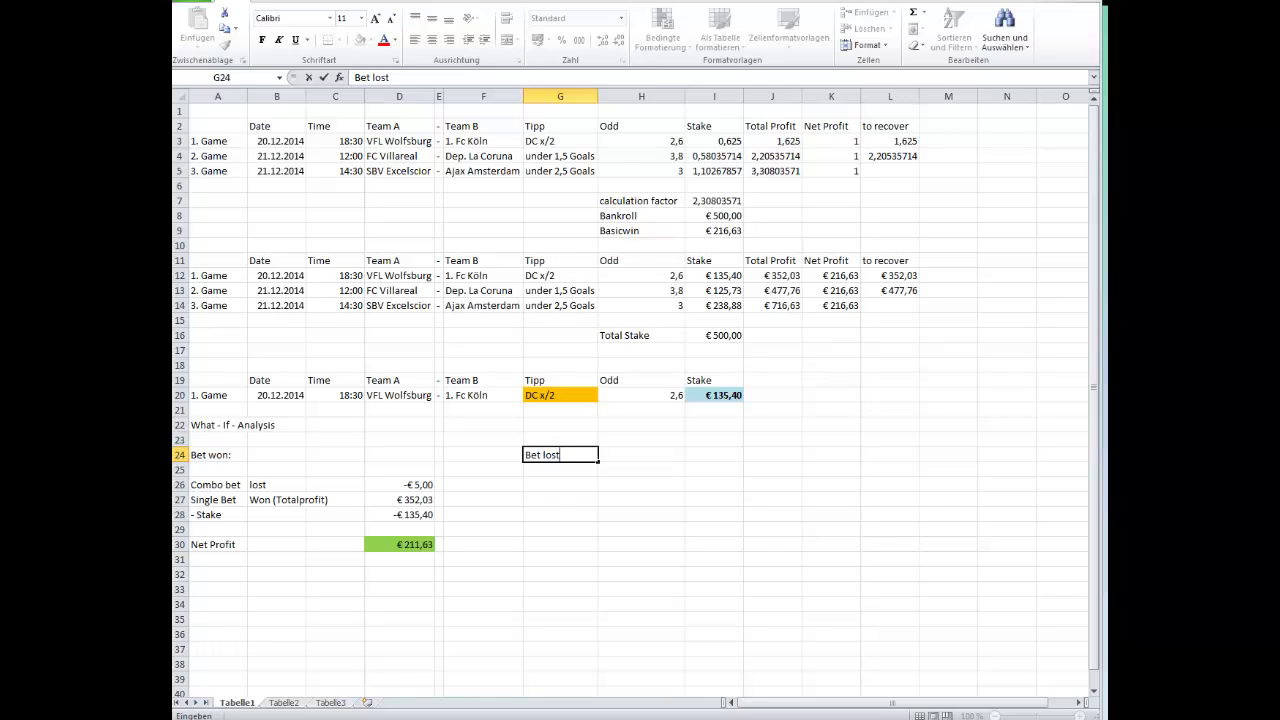
text(:)
key(Return)
key(Return)
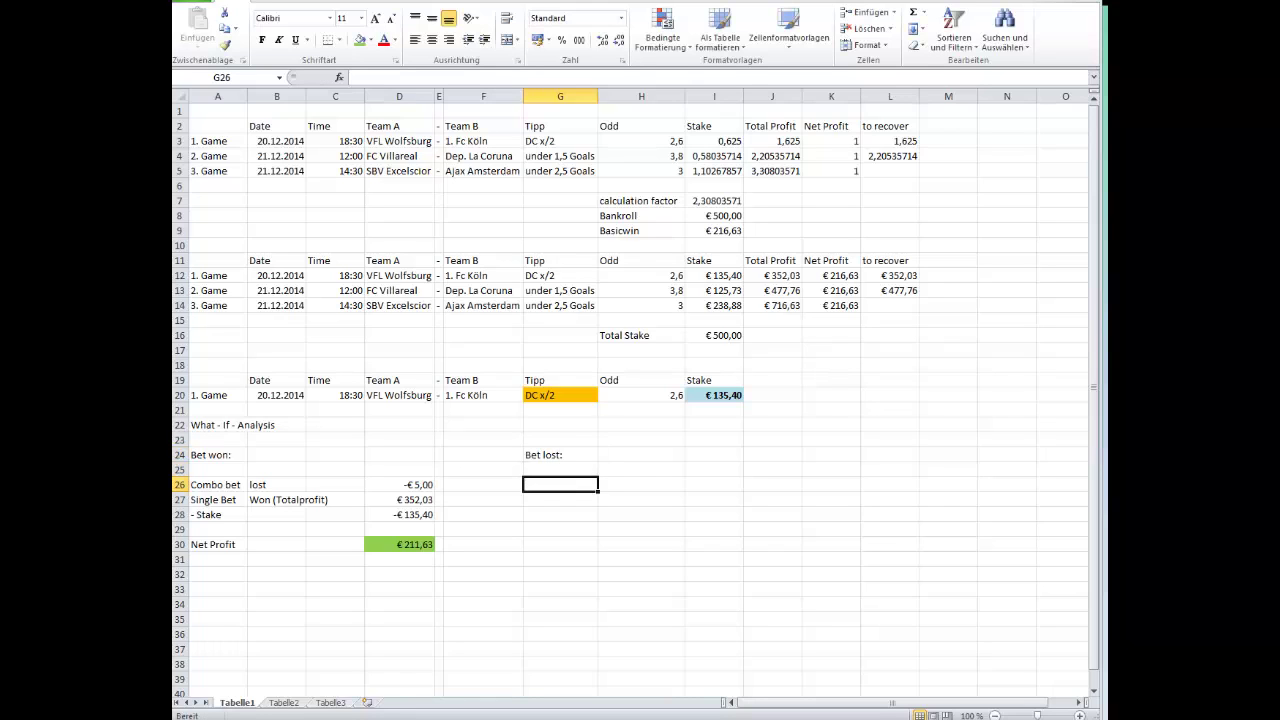
text(Combo Bet)
key(Tab)
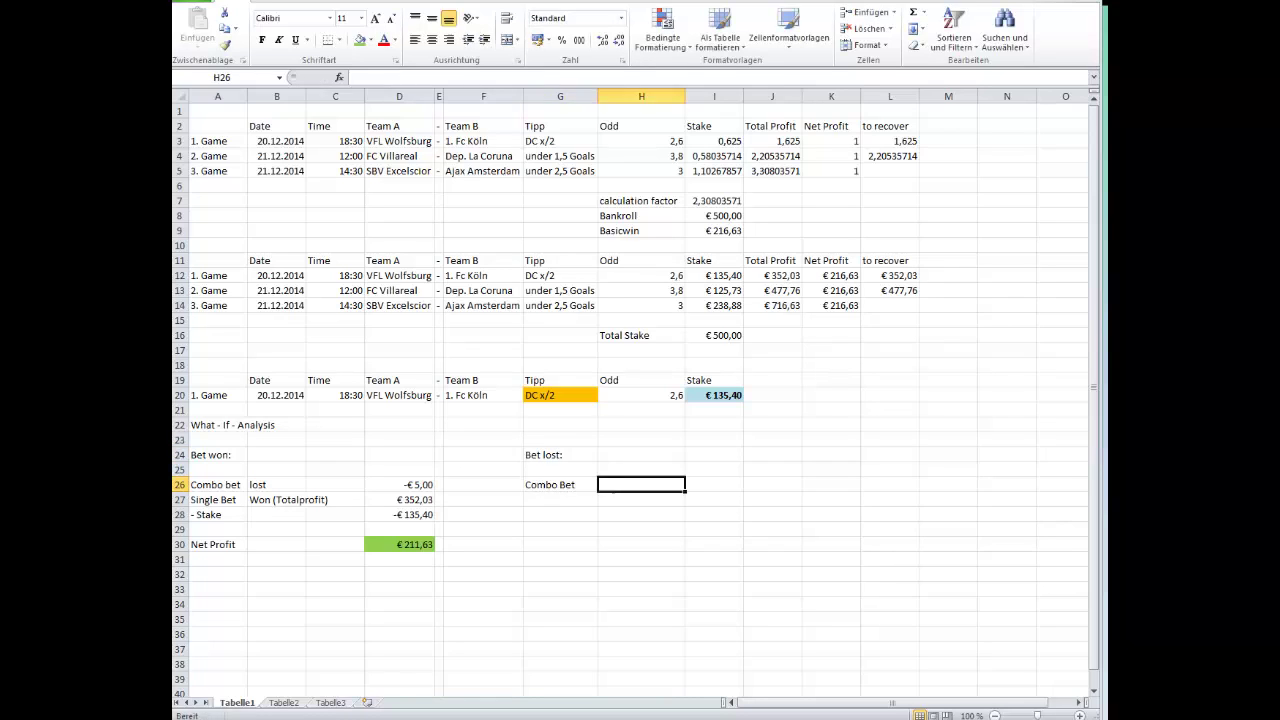
key(Tab)
text(open)
key(Return)
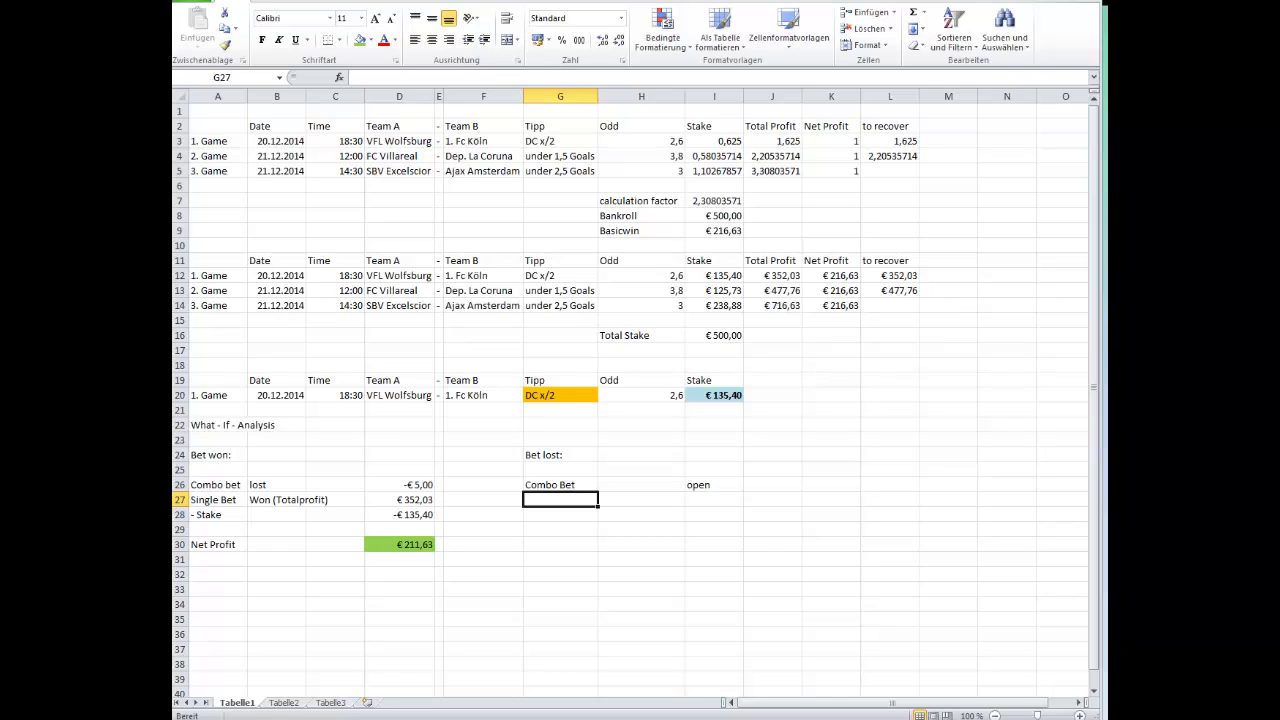
Add a "- Stake" row in G27 with the negated stake, =I20*-1, in I27
text('- Sta)
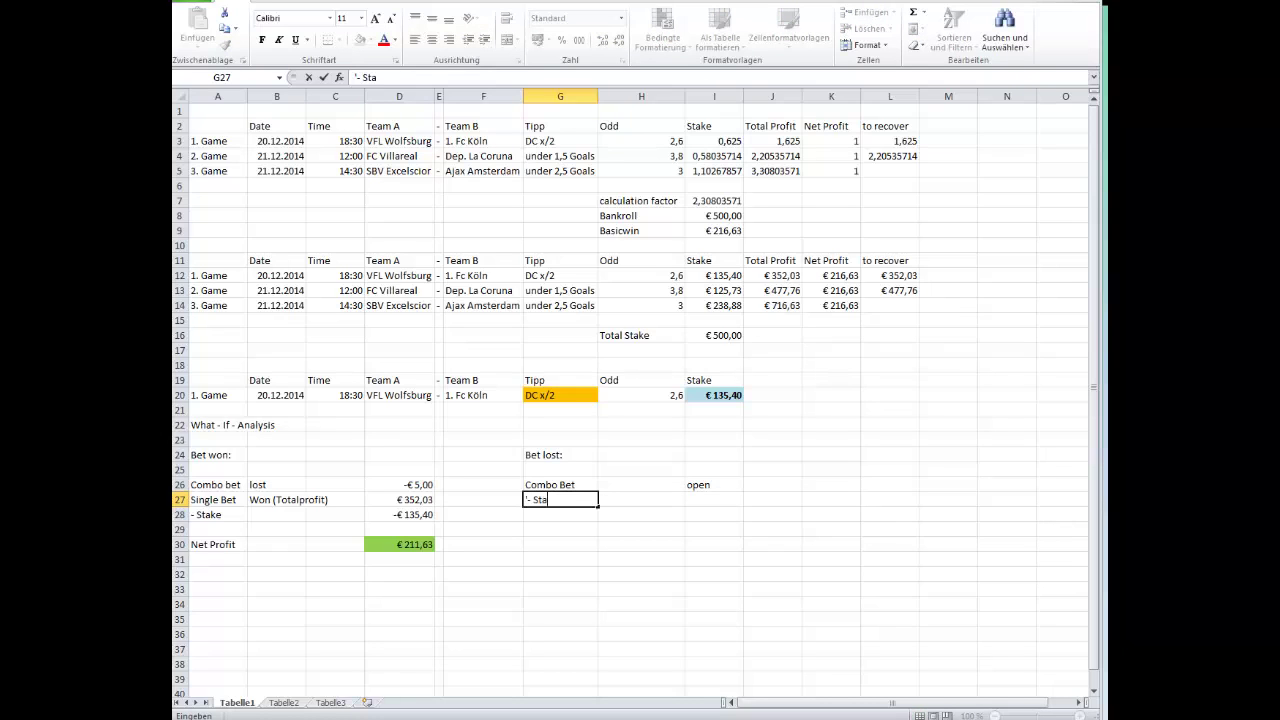
text(ke)
key(Tab)
key(Tab)
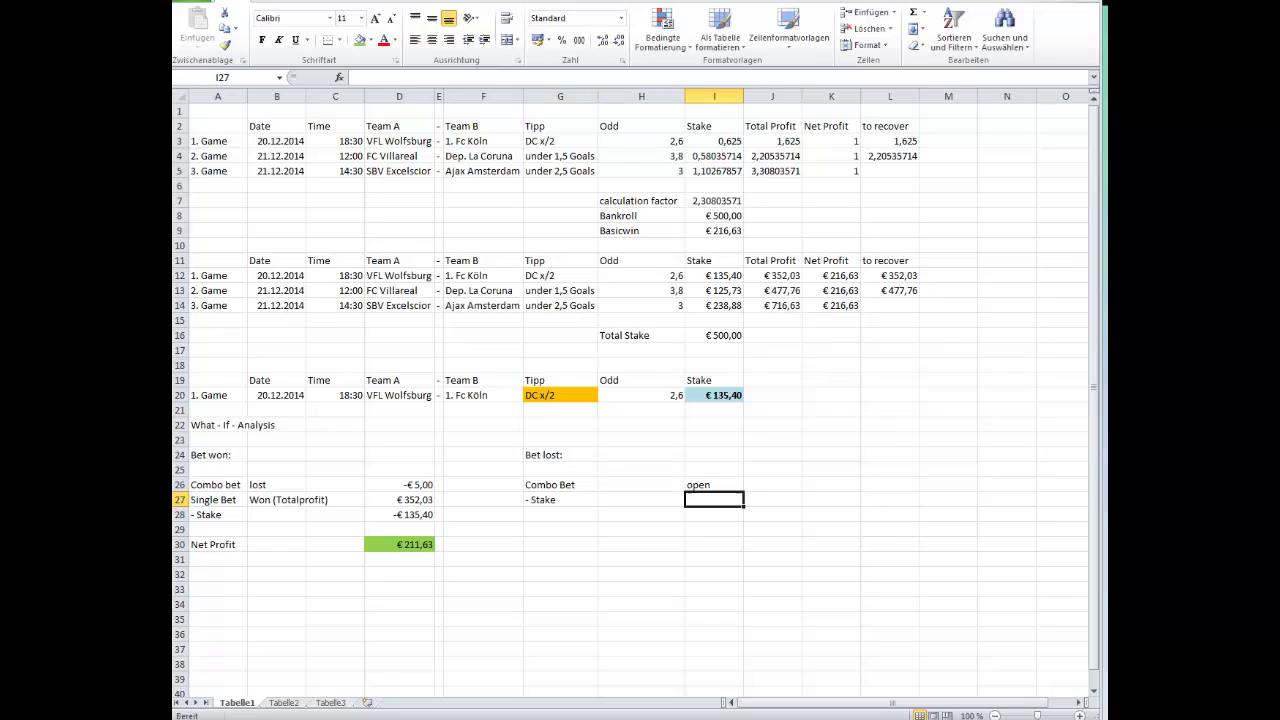
text(=)
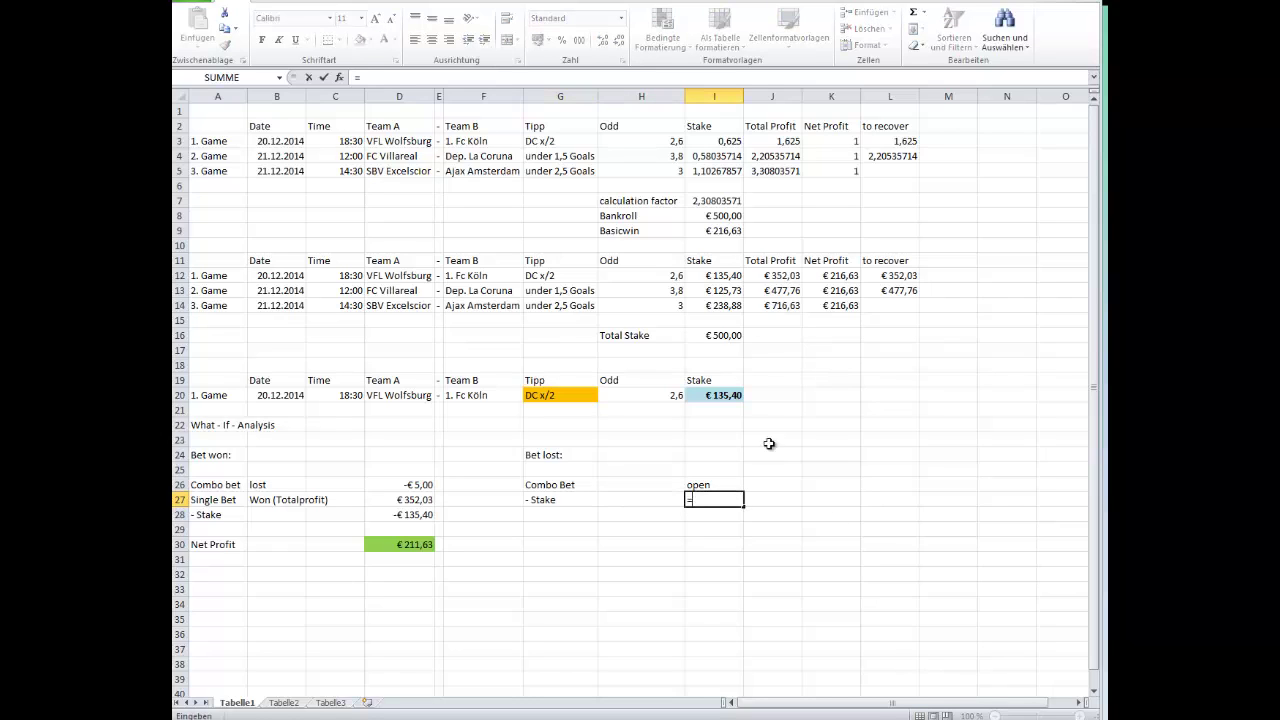
click(724, 394)
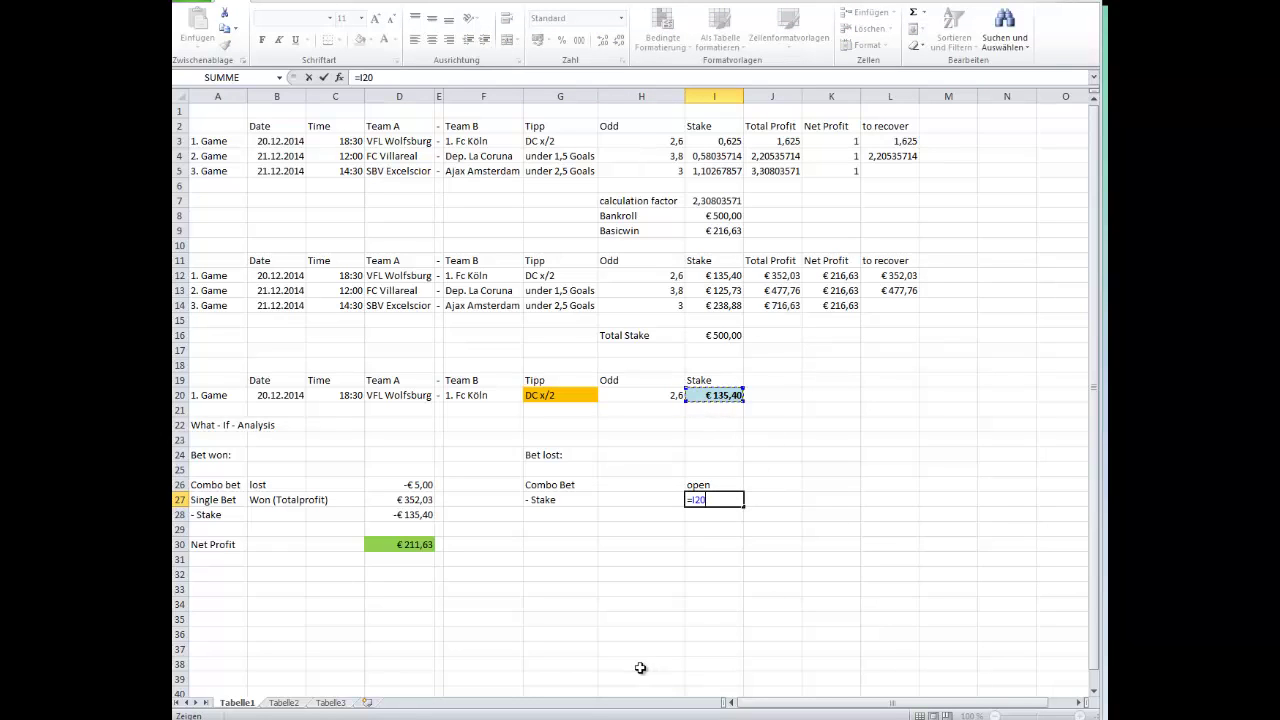
text(*-1)
key(Return)
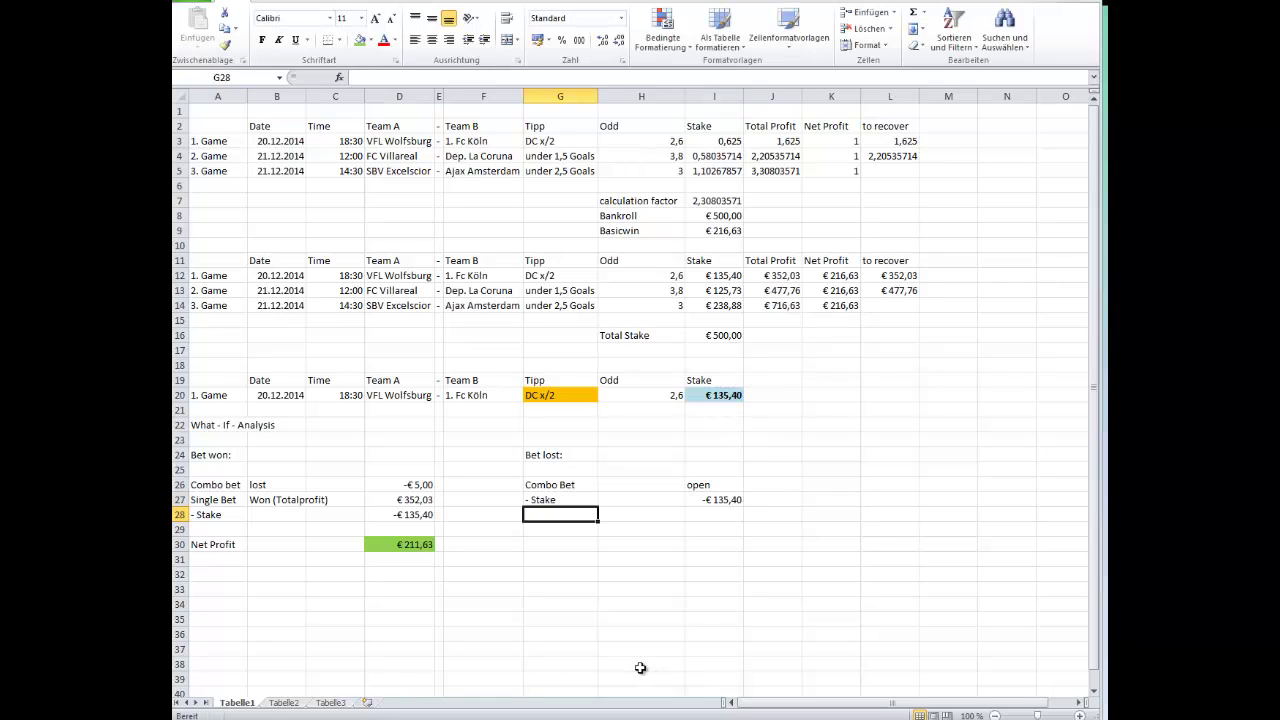
Add a "to recover 1. Round" row in G29 with the sign-reversed stake amount, =I27*-1, in I29
key(Return)
text(to)
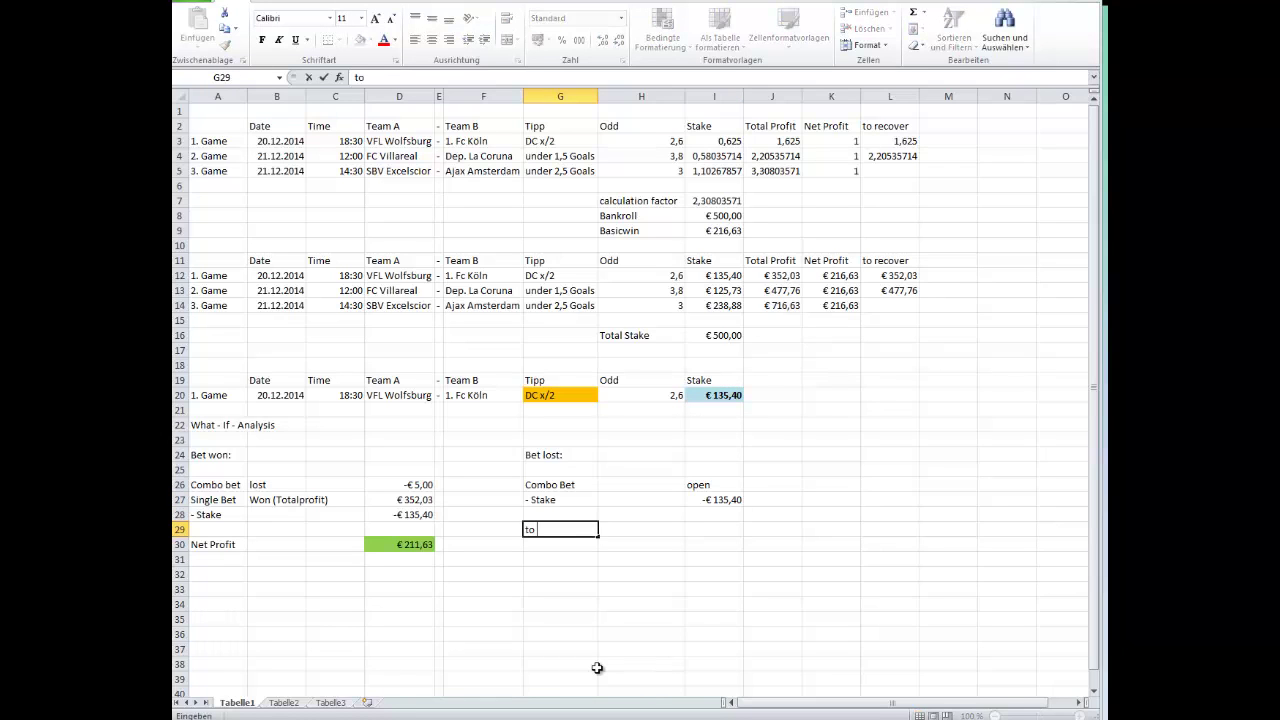
text( recover 1. Round)
key(Tab)
key(Tab)
key(Tab)
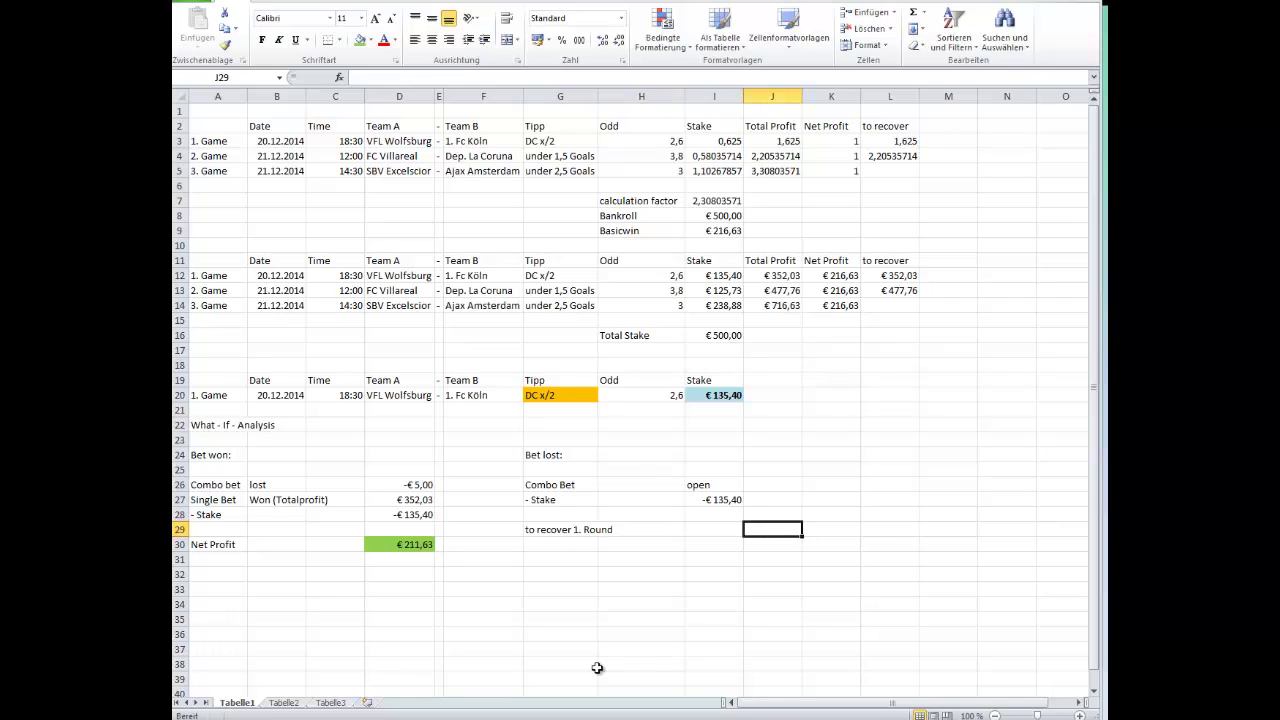
key(Left)
text(*)
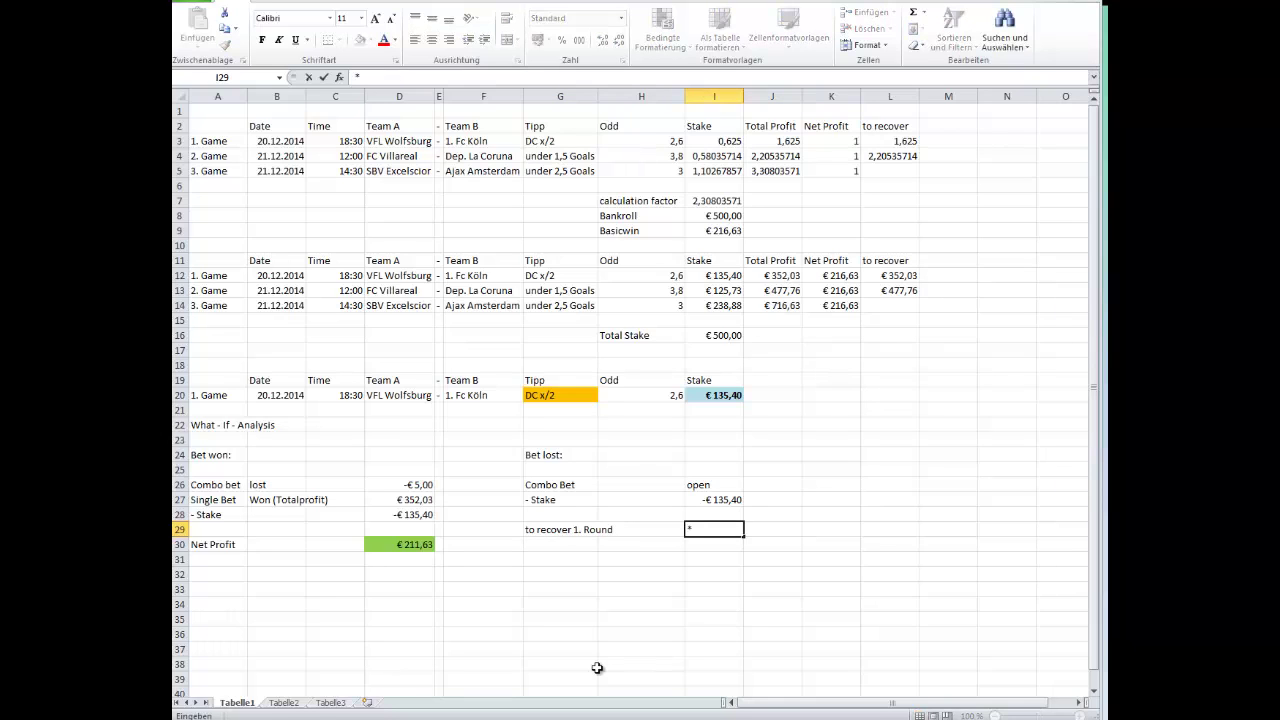
text(=)
key(Up)
key(Up)
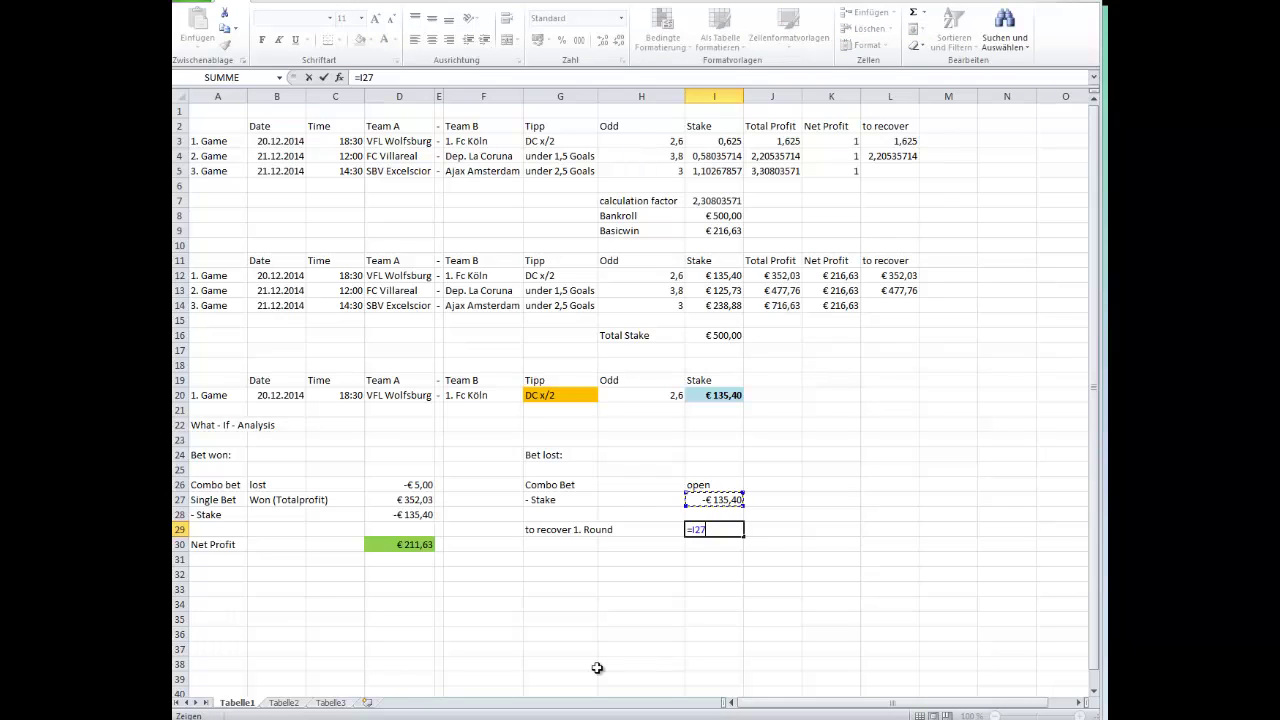
text(*-1)
key(Return)
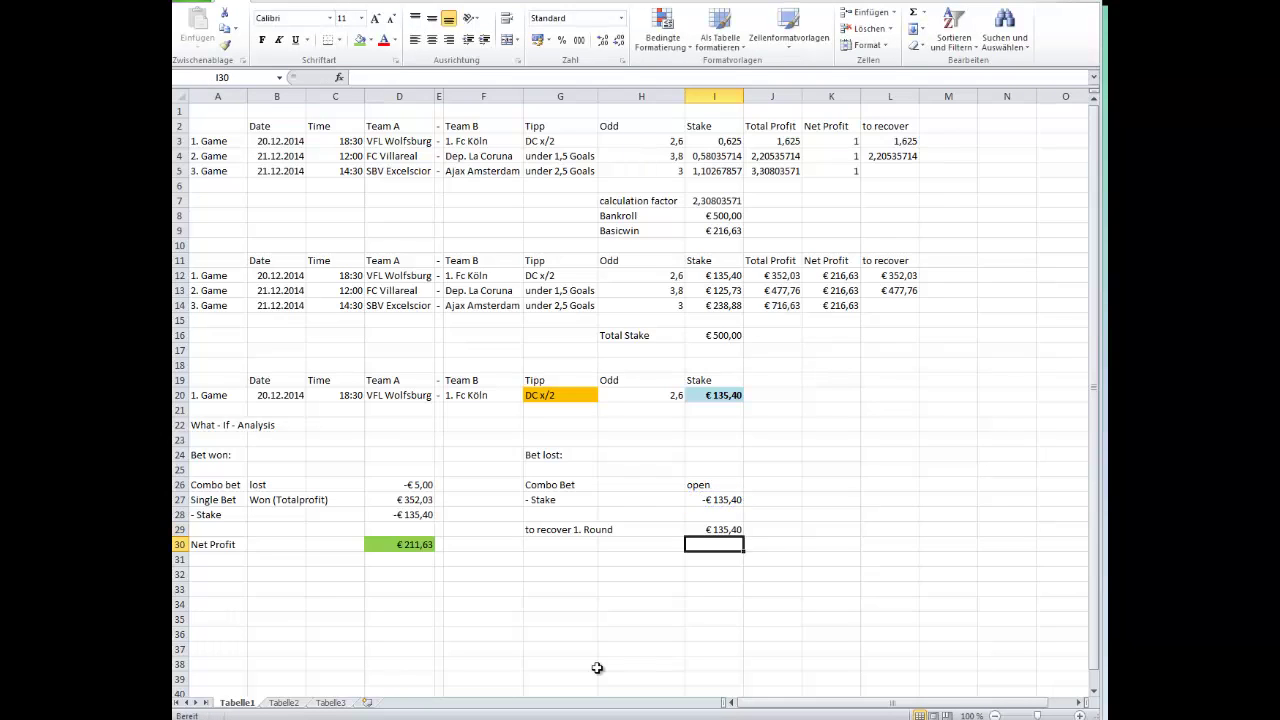
Add a "+ Basicwin" row in G30 that references the basic win with =I9 in I30
key(Left)
key(Left)
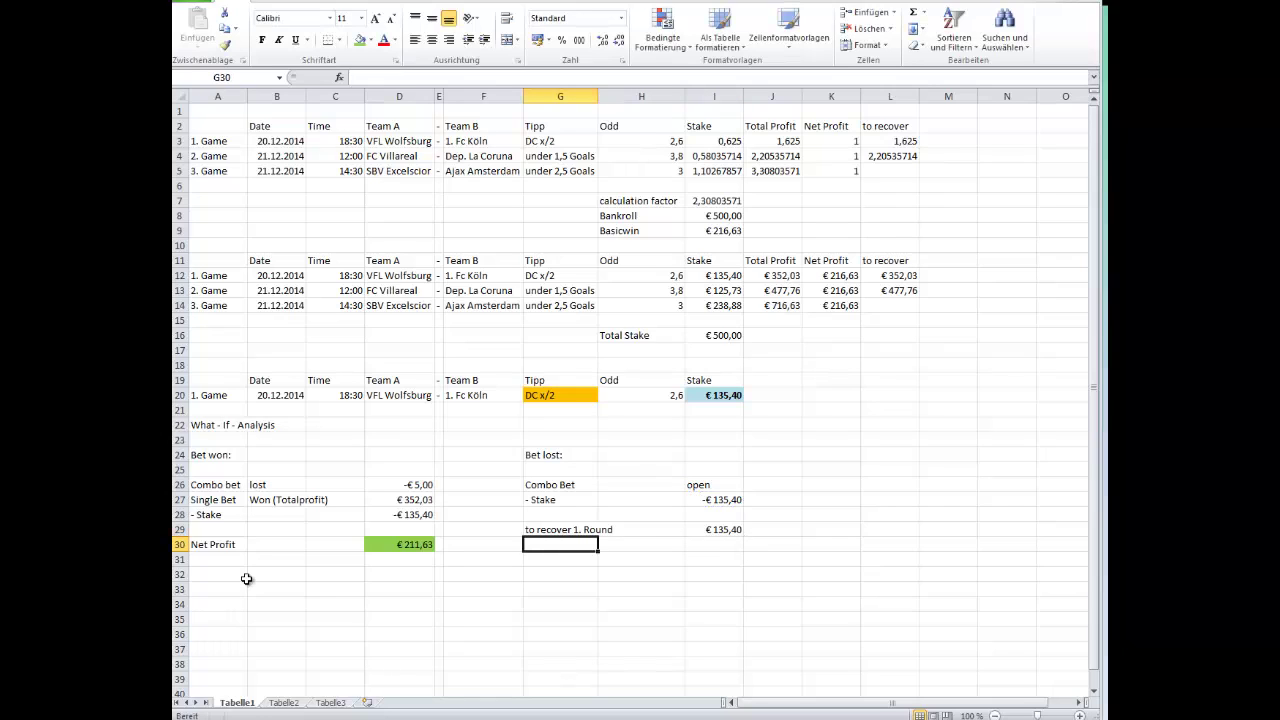
text('+ü)
text( Ba)
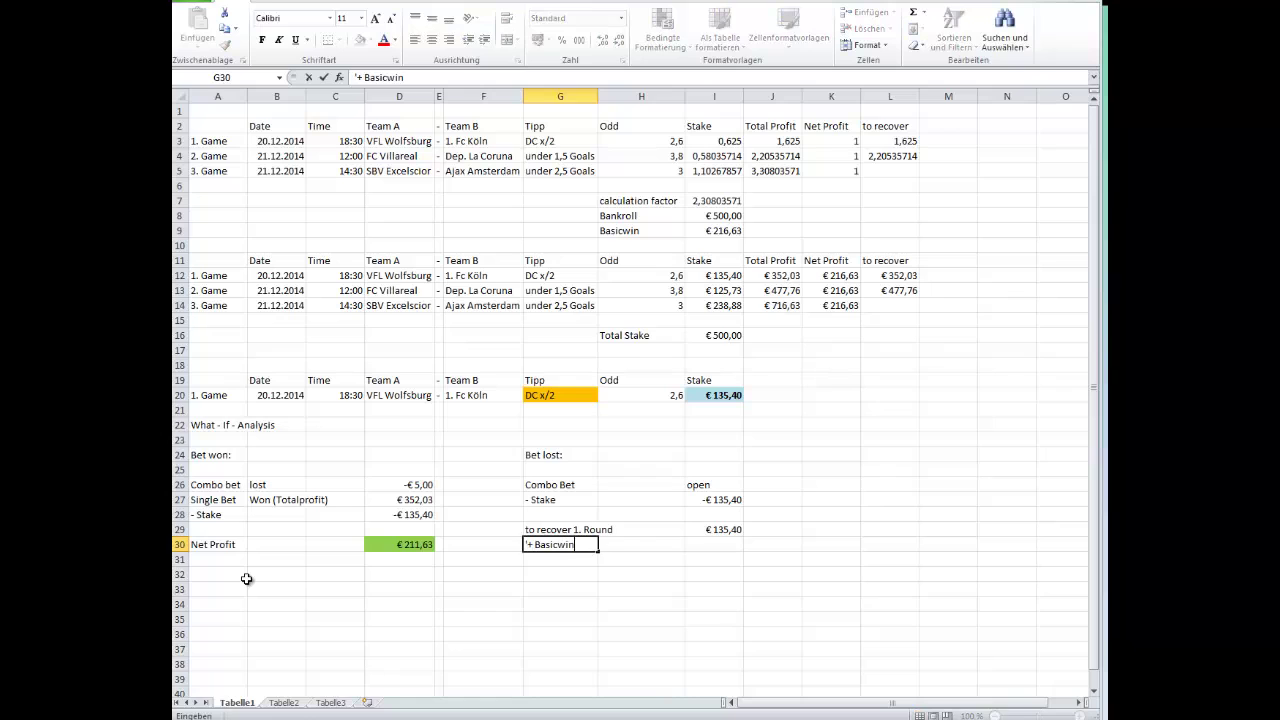
text(sicwin)
key(Tab)
key(Tab)
text(=)
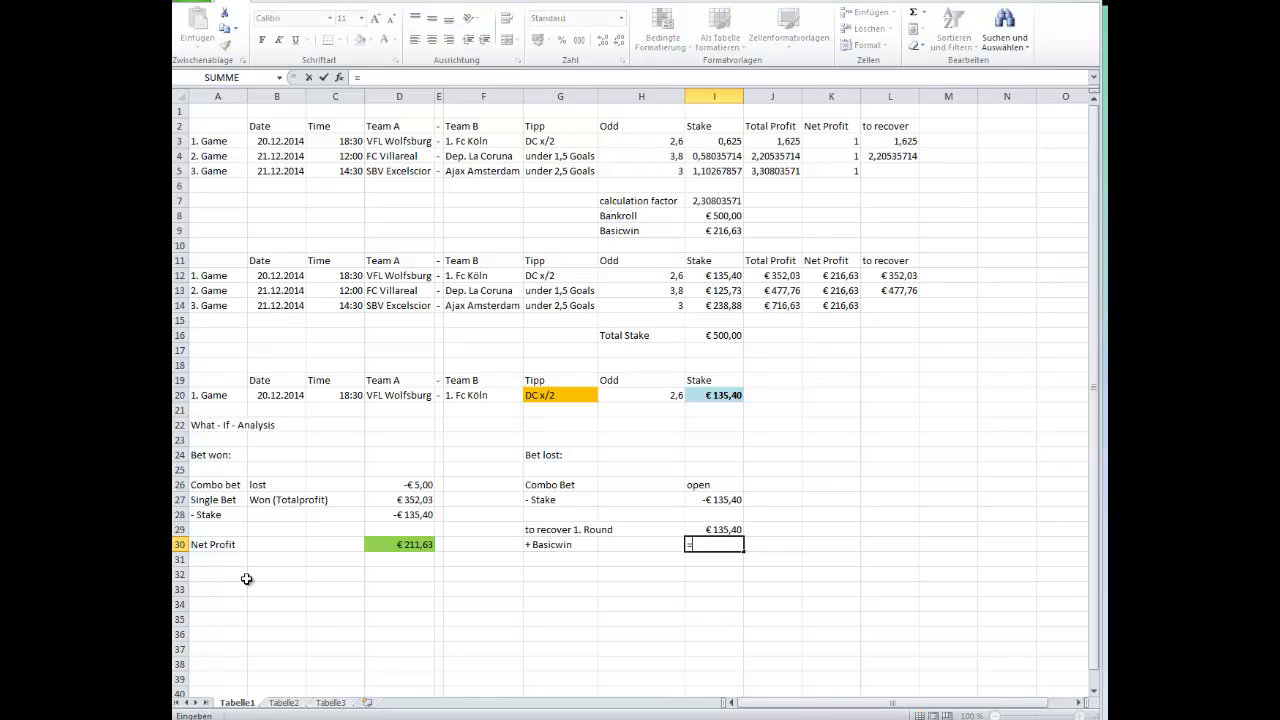
click(716, 232)
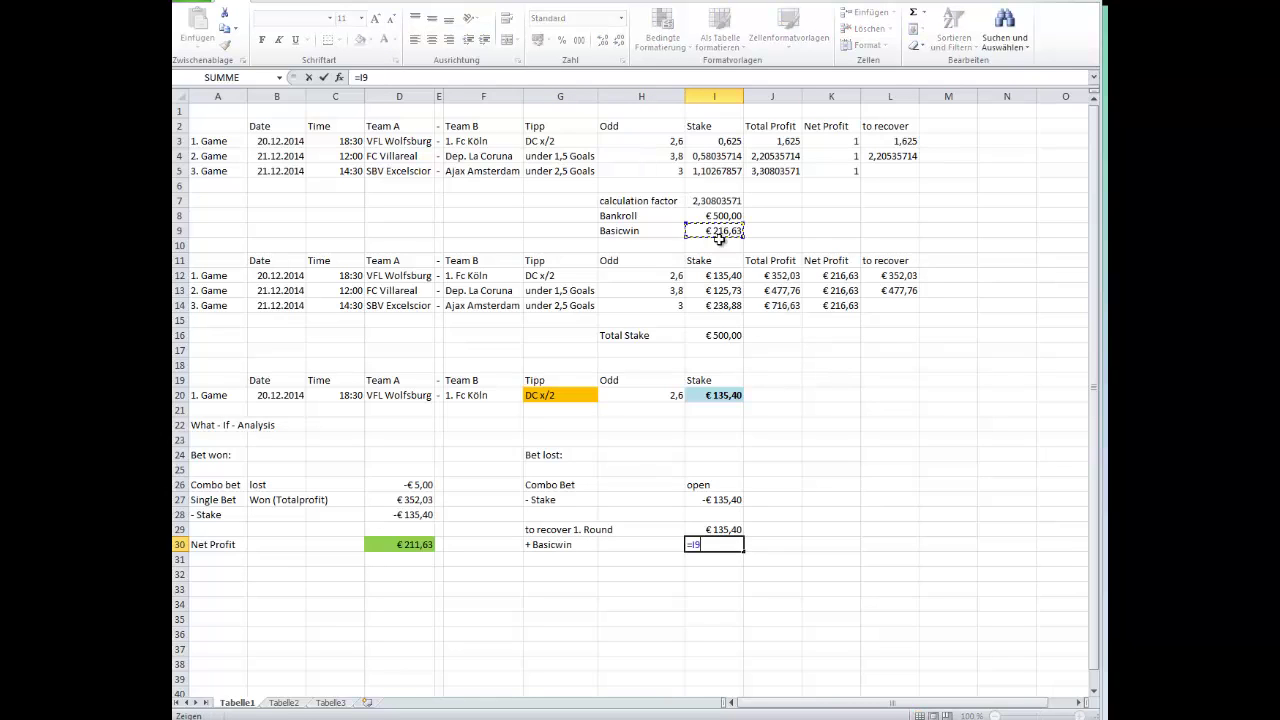
key(Return)
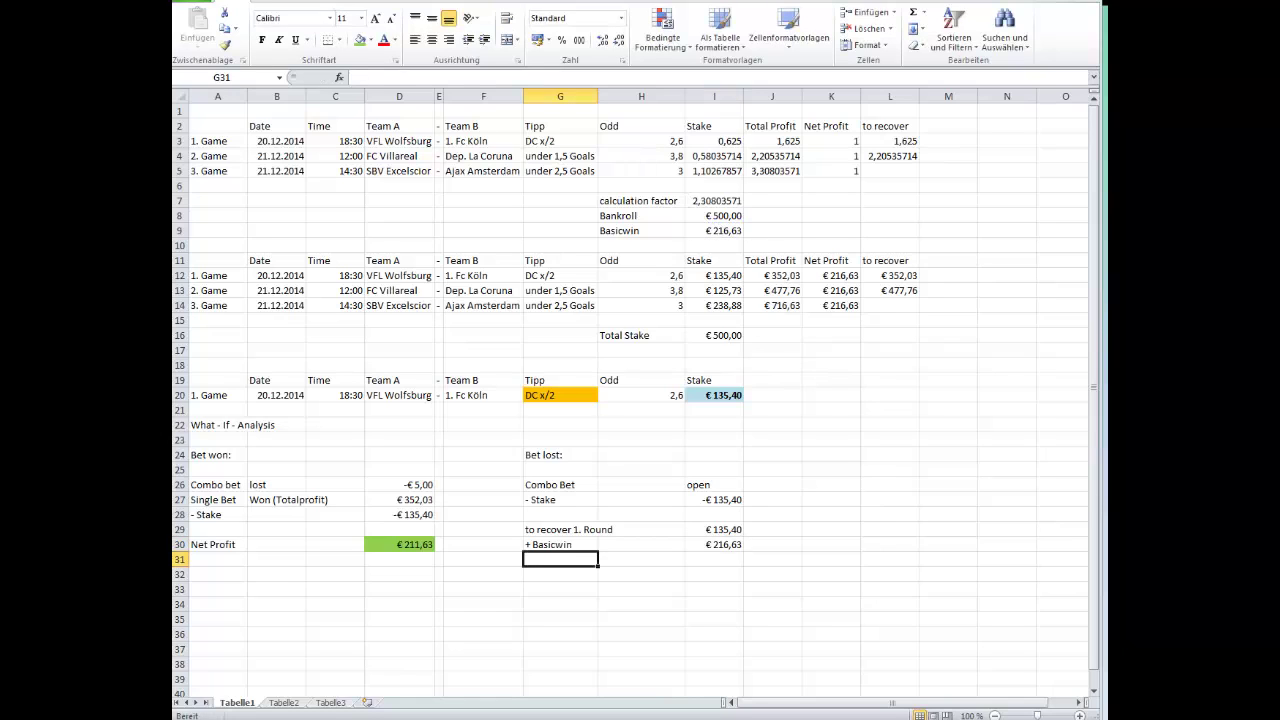
Add a "Necessary win for 2. Round" row in G32 that sums I29:I30 in I32, and check it against L12
key(Down)
text(Ne)
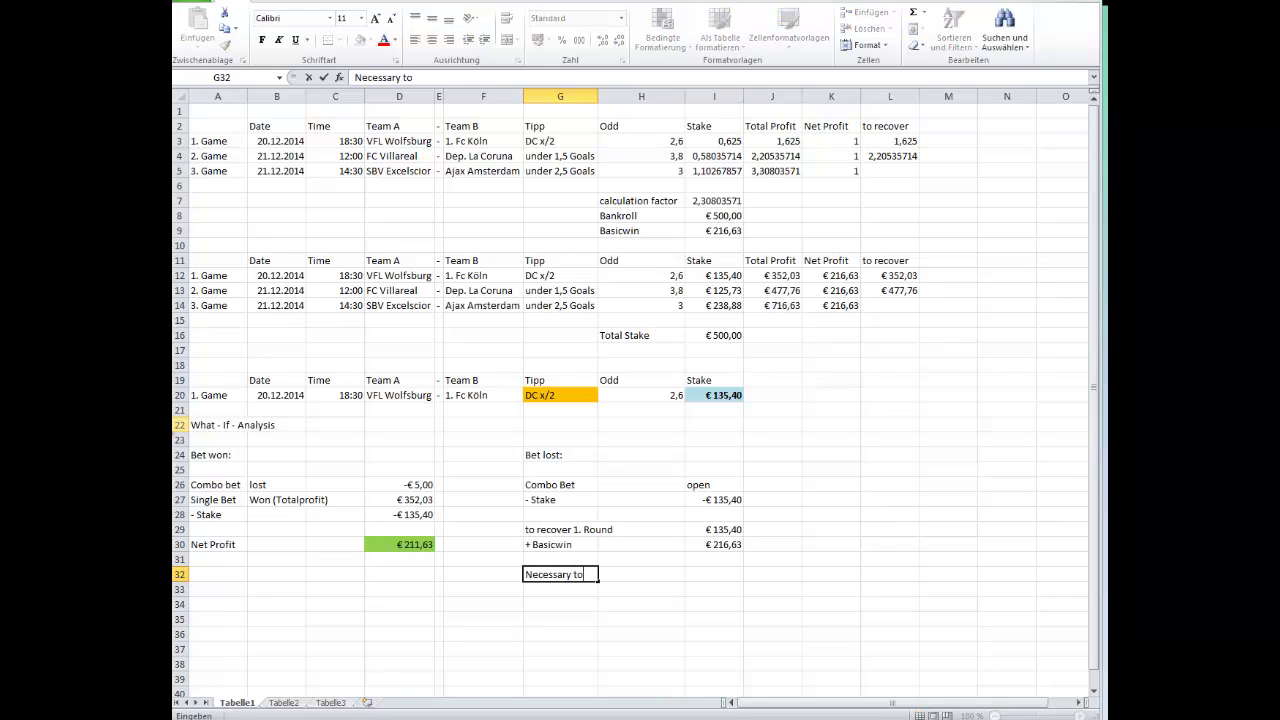
text(cessary win for 2. Round)
click(714, 574)
text(=summe()
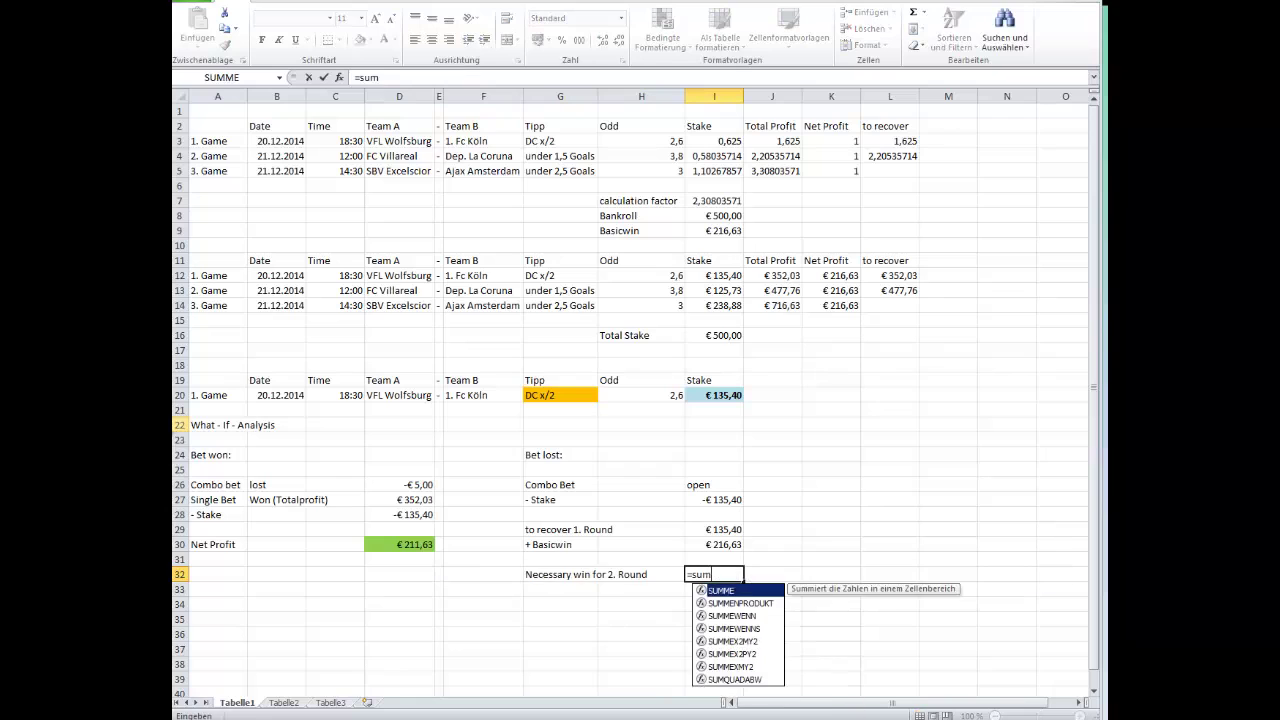
drag(714, 544, 714, 529)
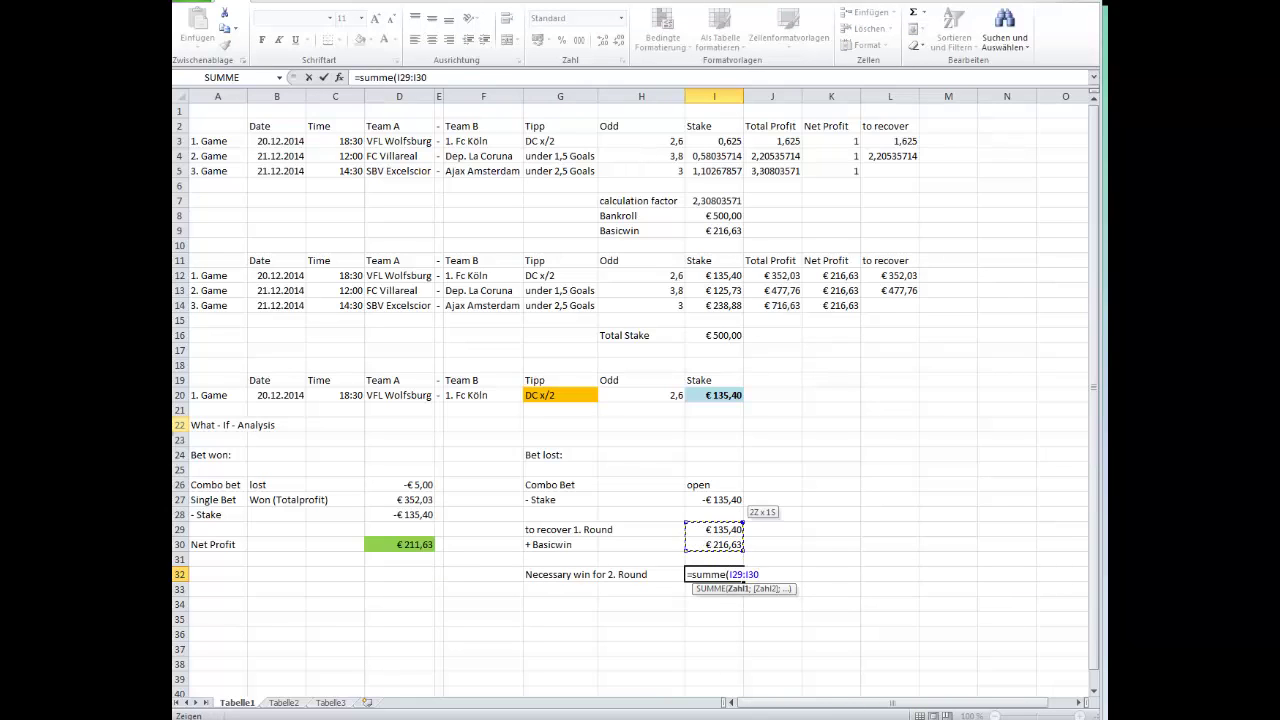
key(Return)
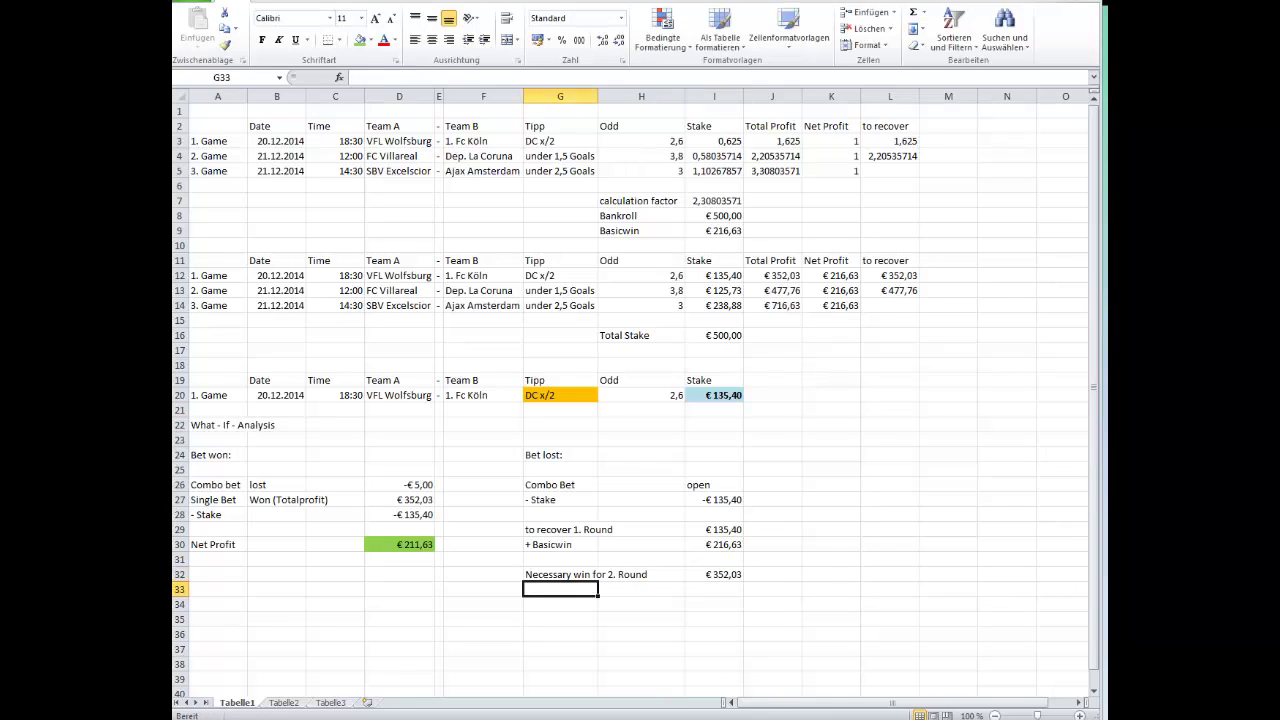
click(910, 276)
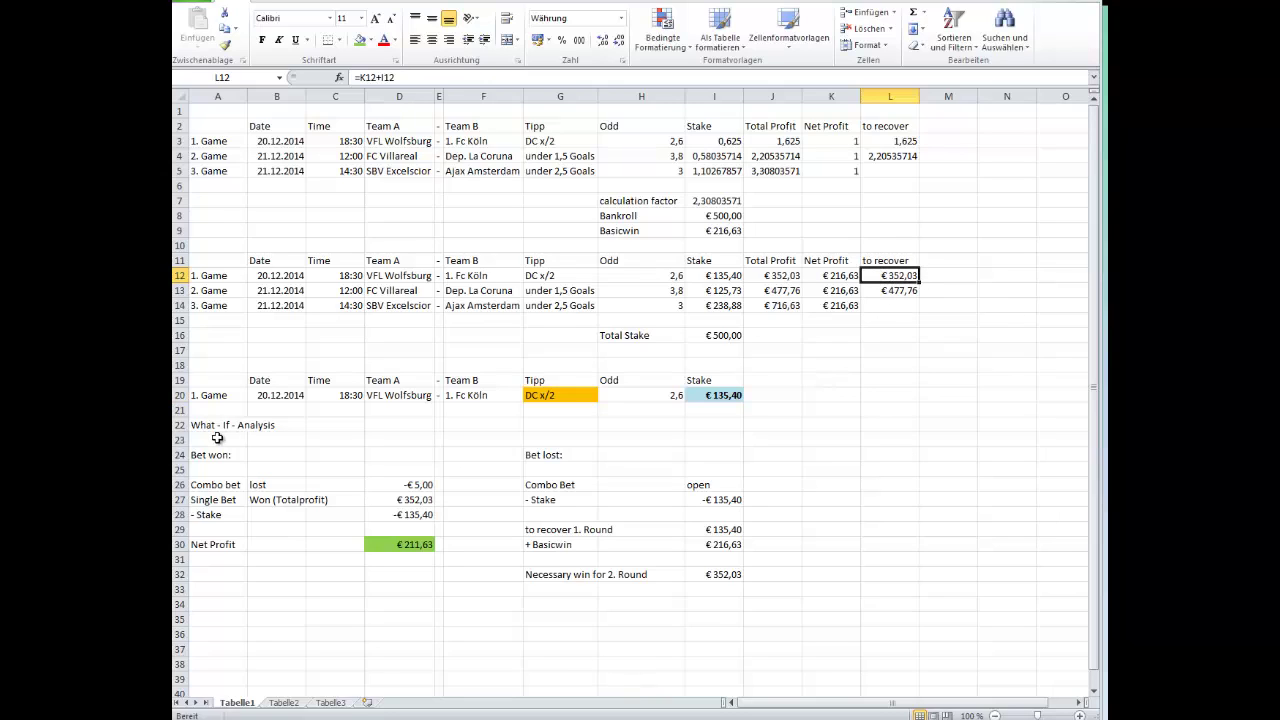
Put a thick outside border around the first game's what-if block, A18:L32
drag(210, 366, 915, 580)
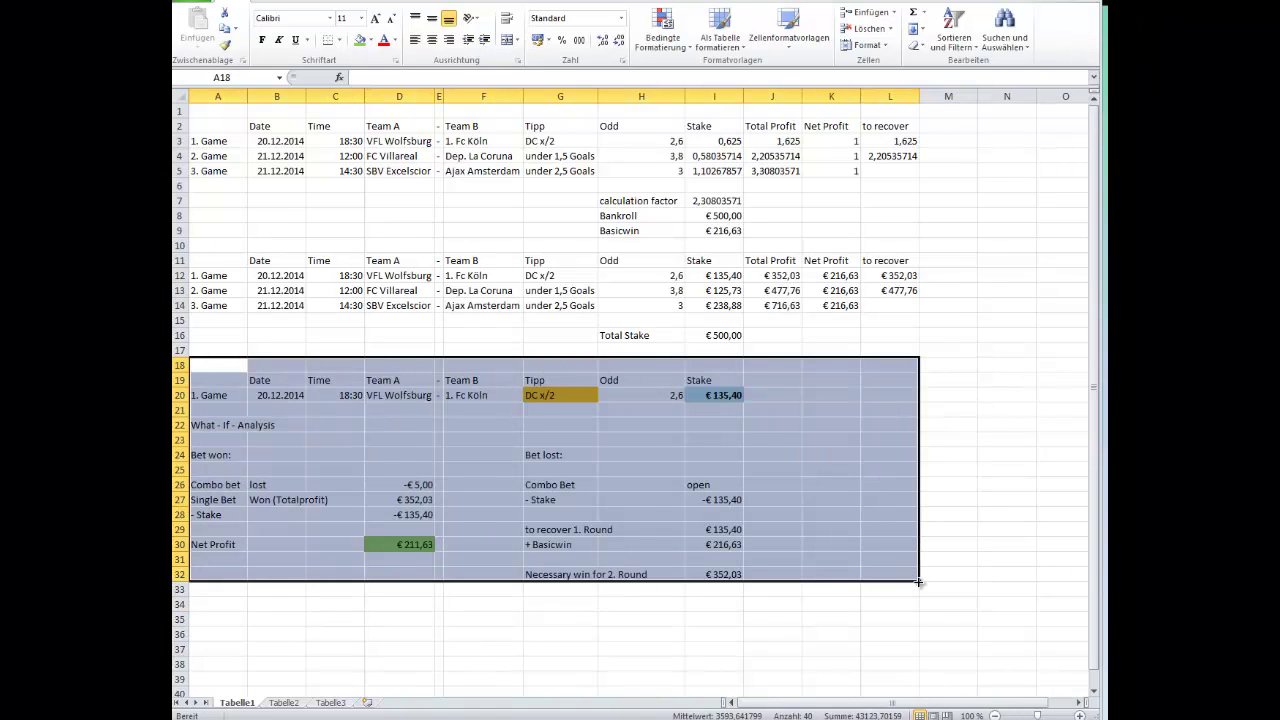
click(339, 40)
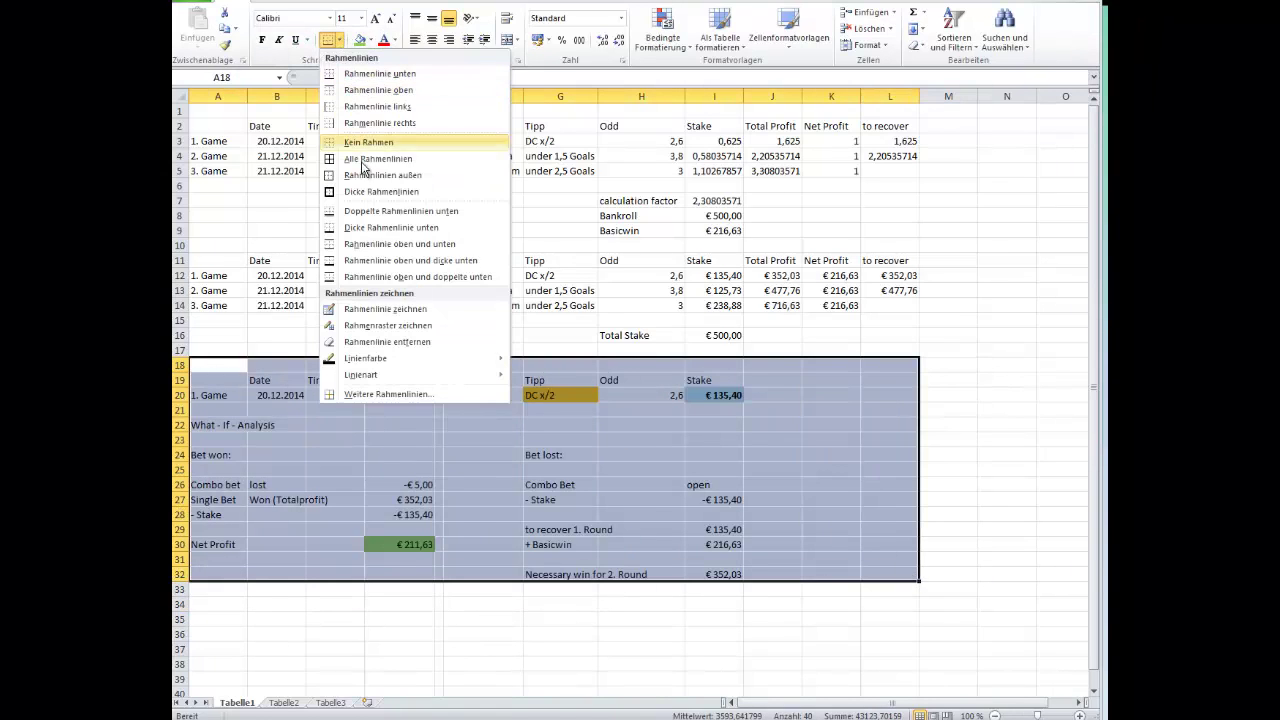
click(360, 191)
click(480, 500)
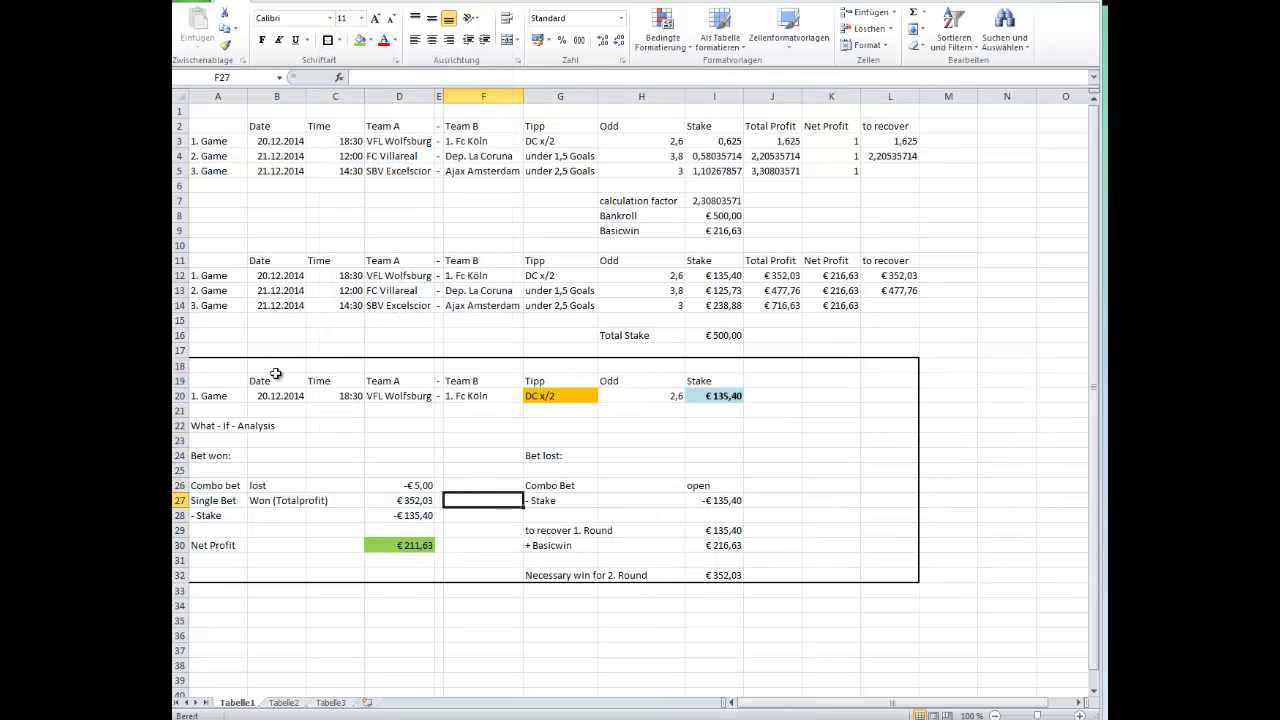
Review the first game's stake, tip and "Bet won:" cells, and make the net profit in D30 bold
click(716, 402)
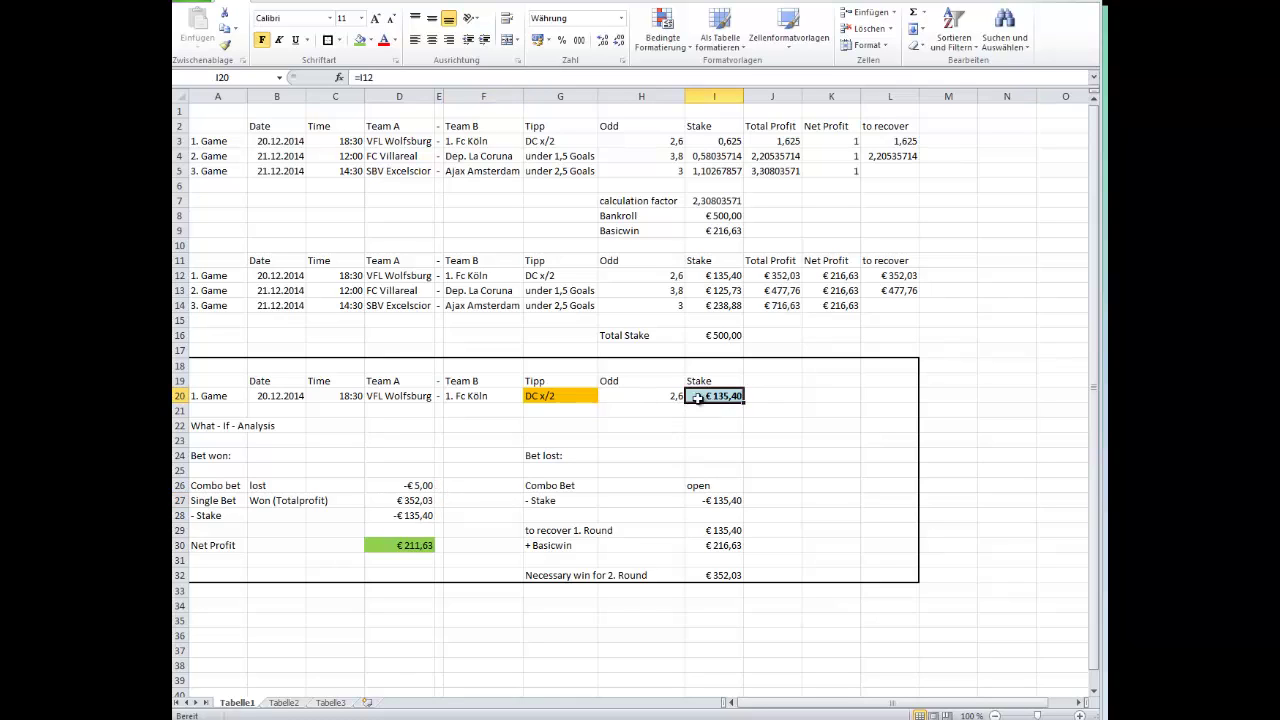
click(556, 398)
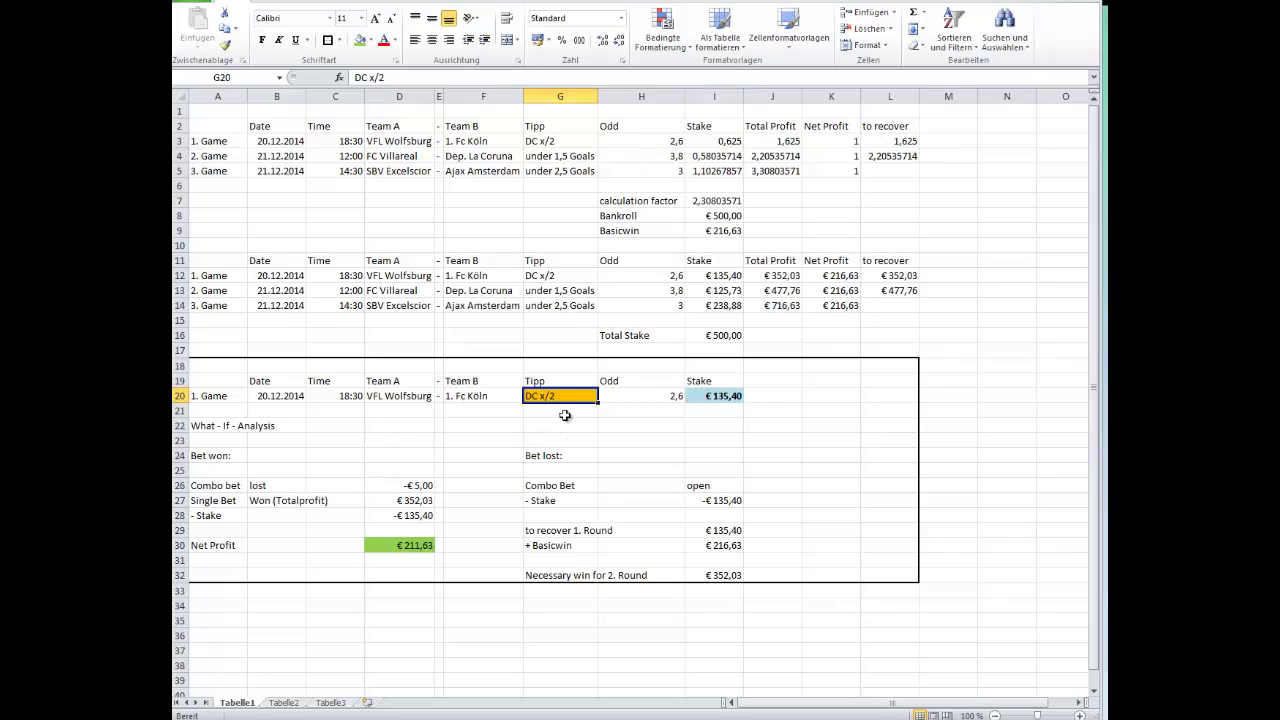
click(226, 457)
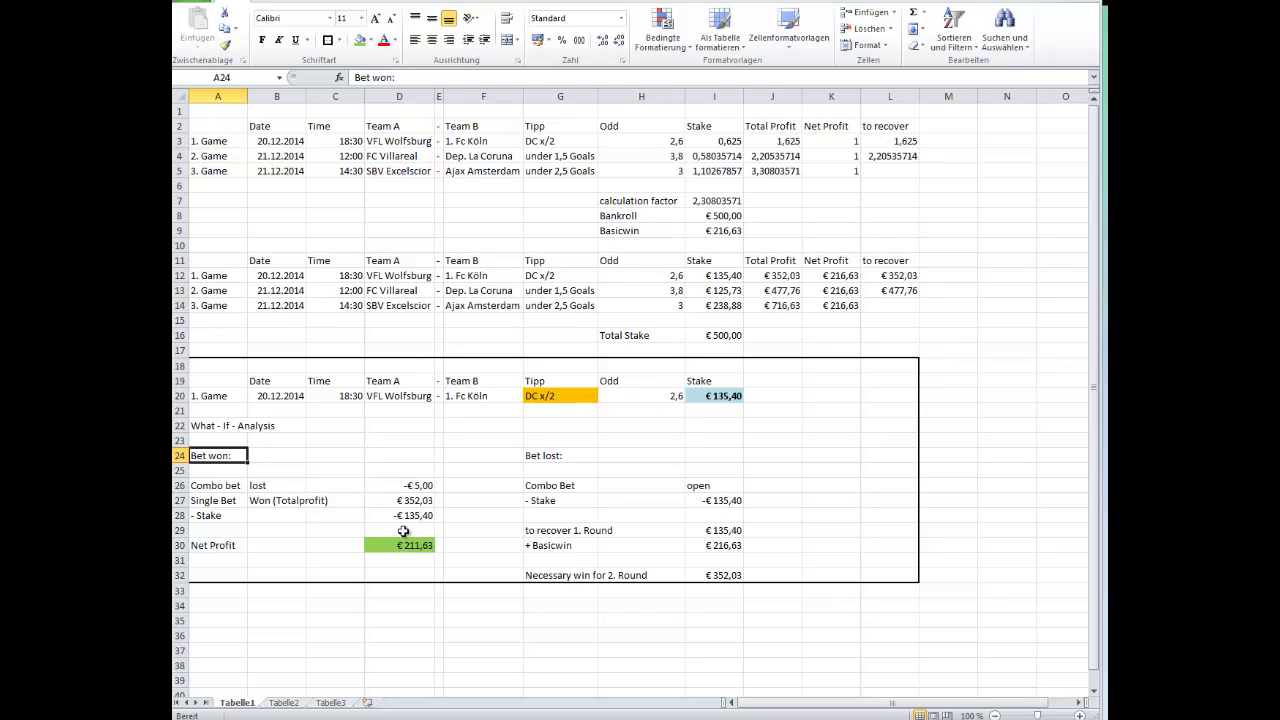
click(394, 546)
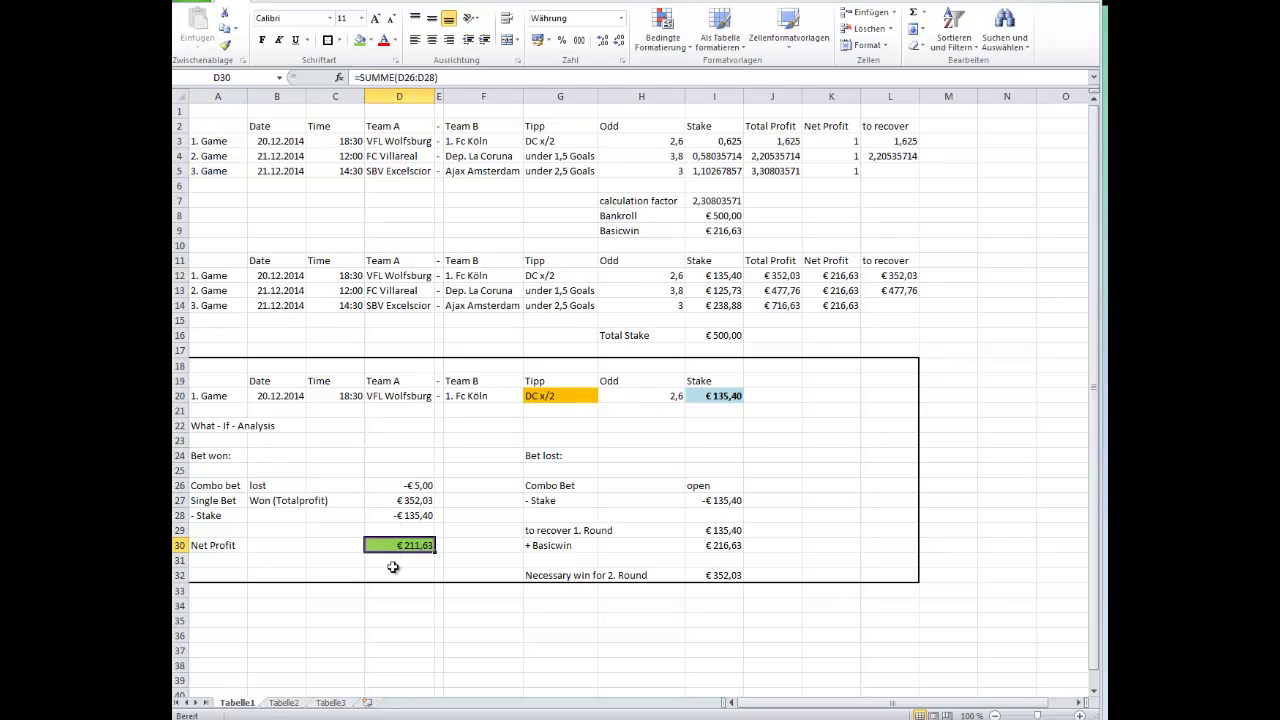
click(262, 40)
Copy the column headings in B19:I19 to row 35, starting at B35
scroll(560, 520, down, 1)
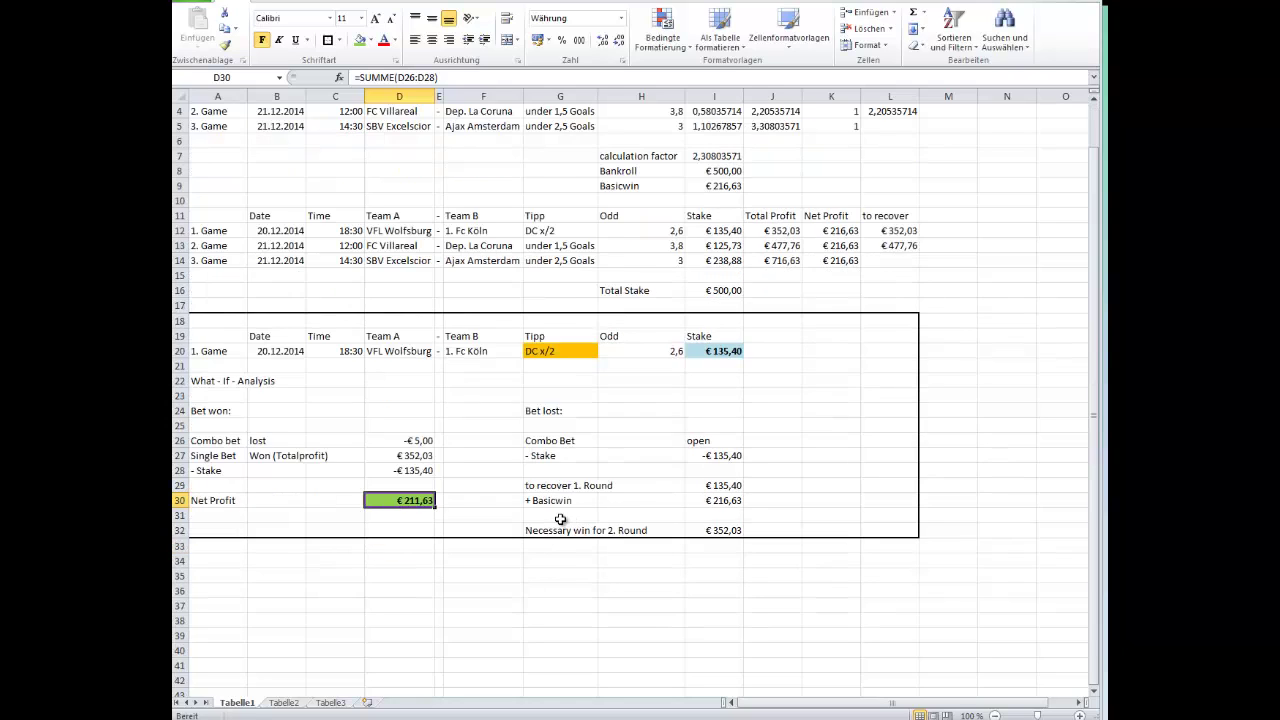
click(218, 562)
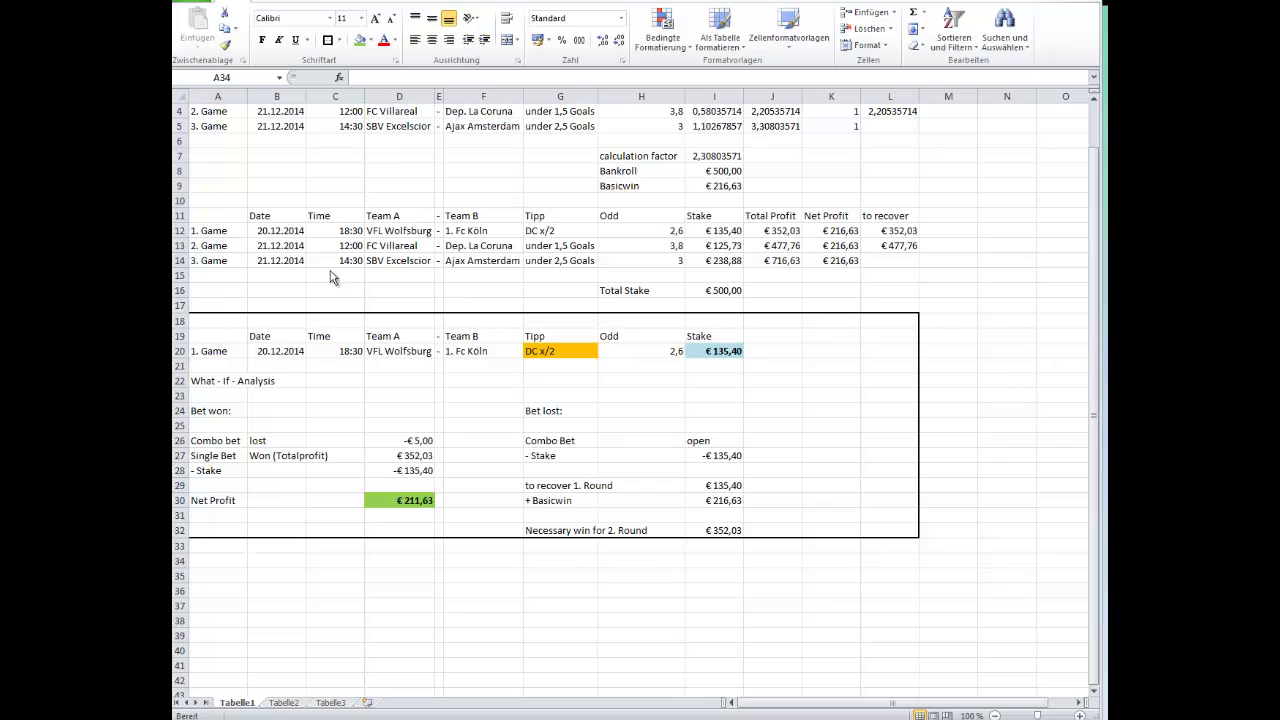
drag(263, 331, 722, 342)
key(ctrl+c)
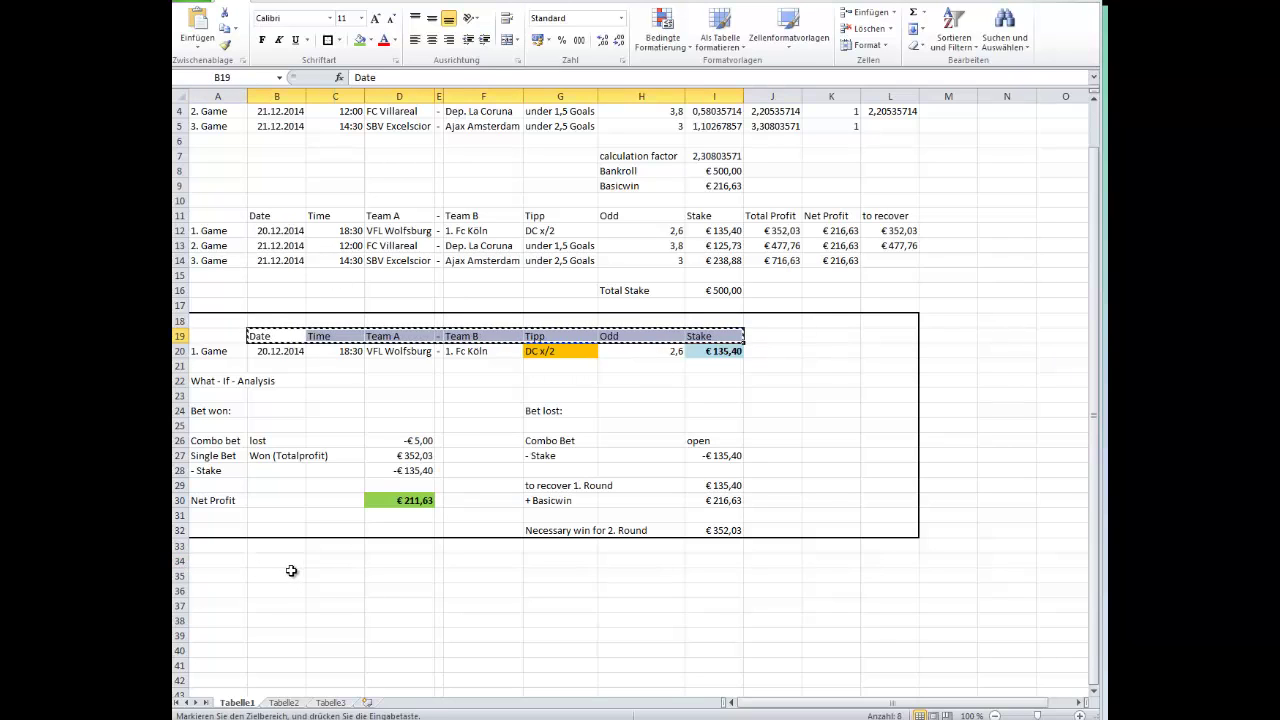
click(290, 571)
key(ctrl+v)
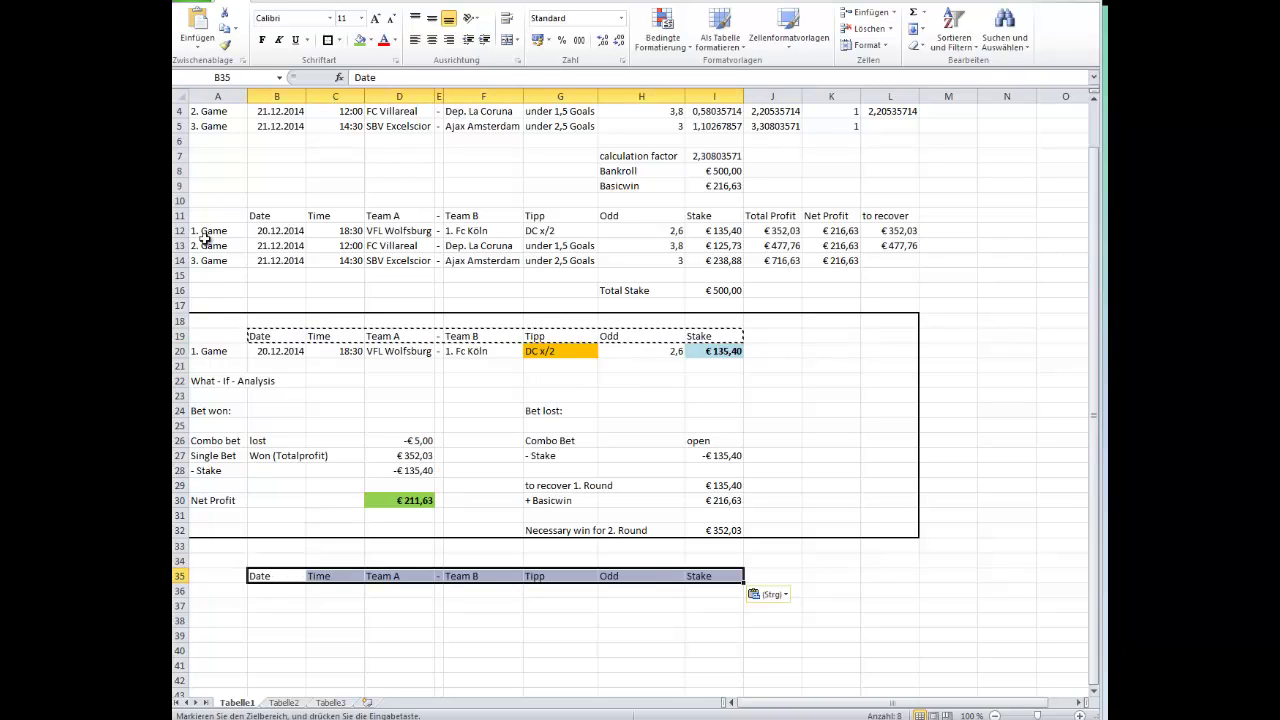
Copy the 2. Game details from A13:H13 into row 36, starting at A36
drag(209, 245, 565, 243)
key(ctrl)
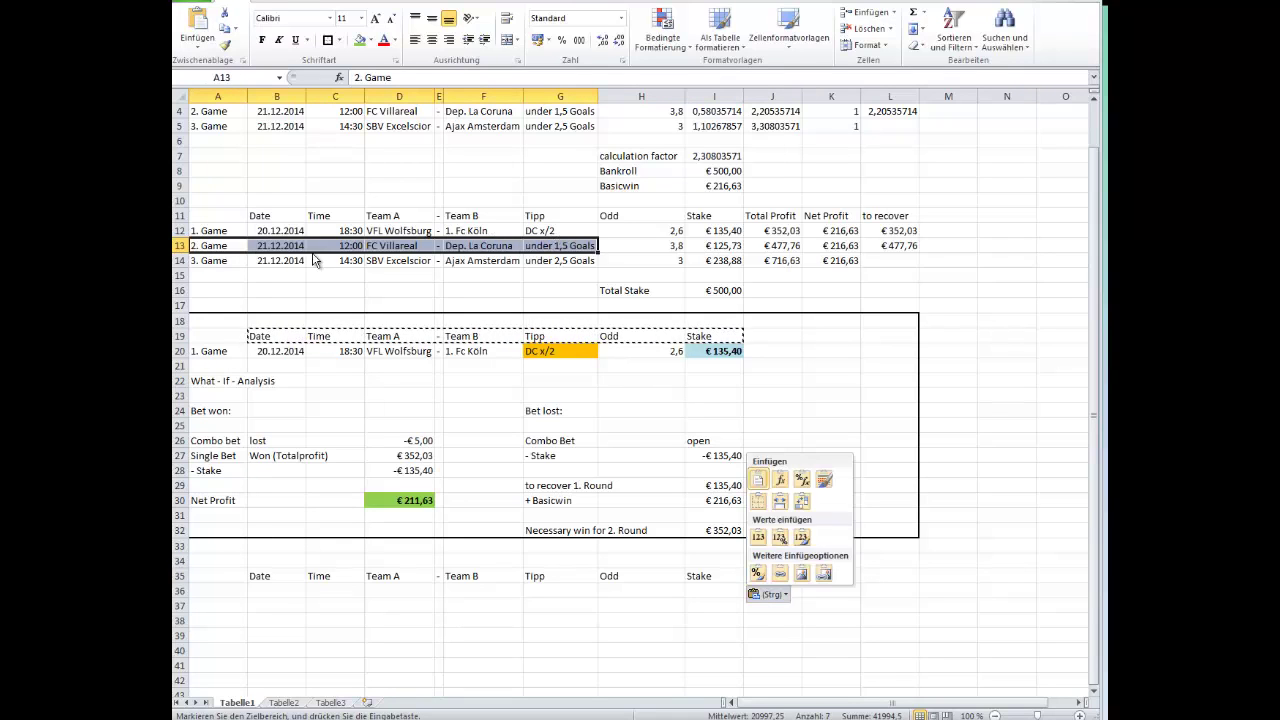
click(211, 245)
drag(211, 245, 652, 247)
key(ctrl+c)
click(211, 590)
key(ctrl+v)
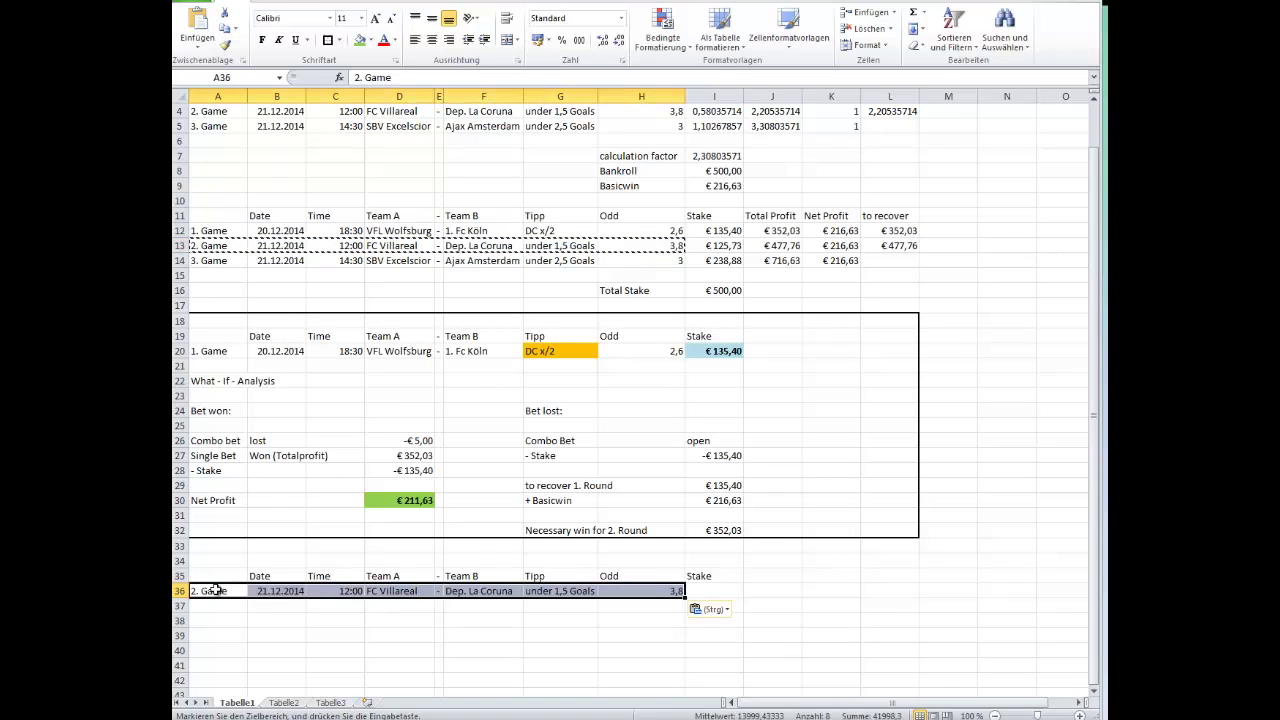
Link the second game's stake in I36 to the calculated stake with =I13
click(705, 588)
text(=)
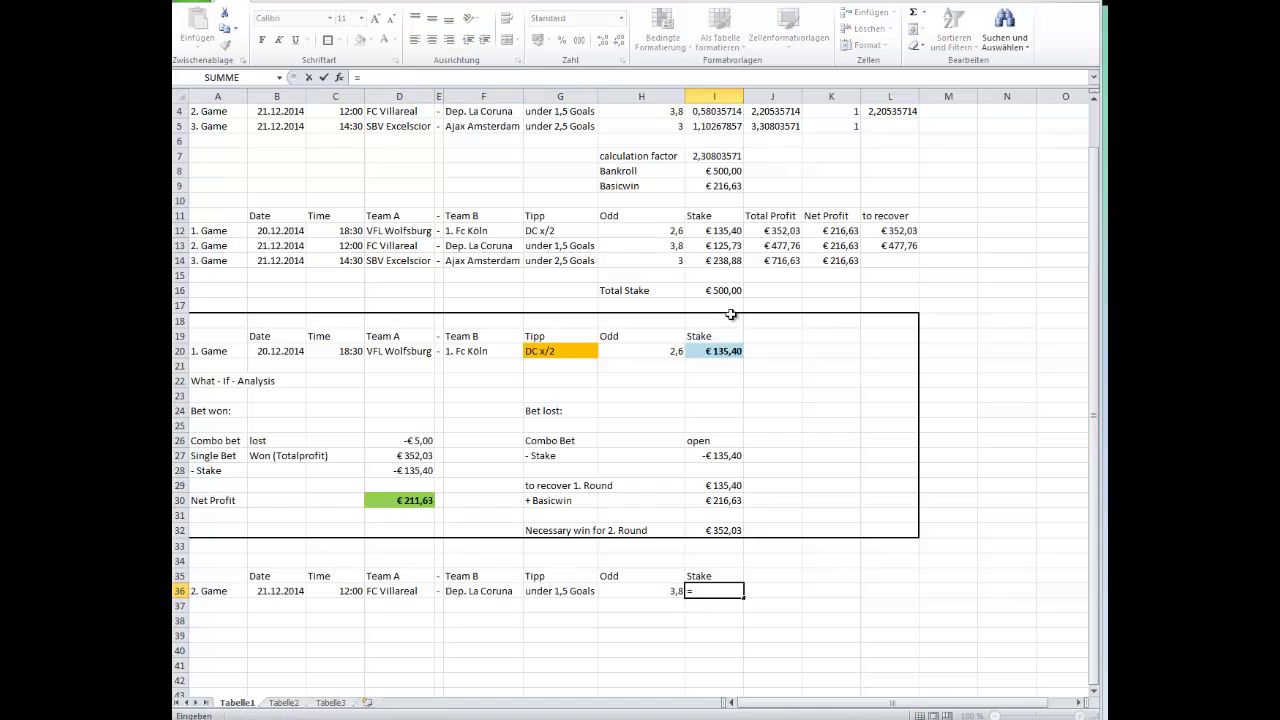
click(718, 249)
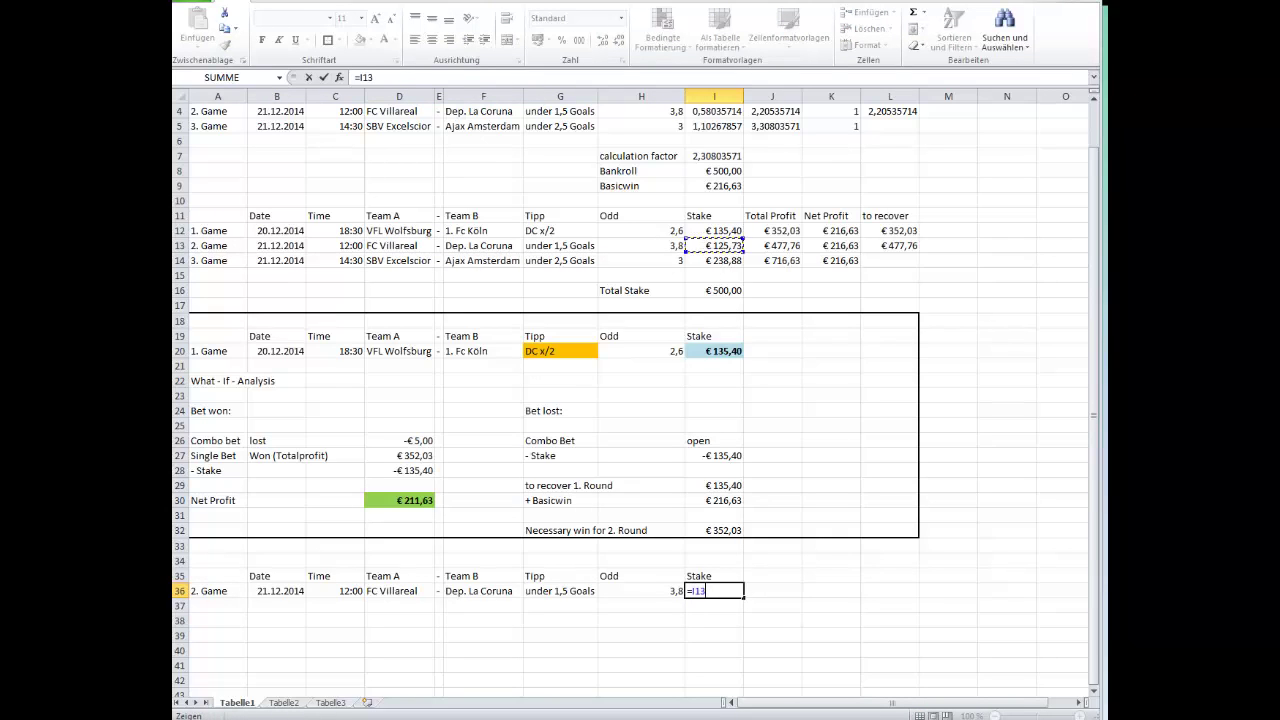
key(Return)
Copy the formatting of the first game's tip, odd and stake, G20:I20, to G36:I36
drag(535, 351, 724, 355)
click(225, 45)
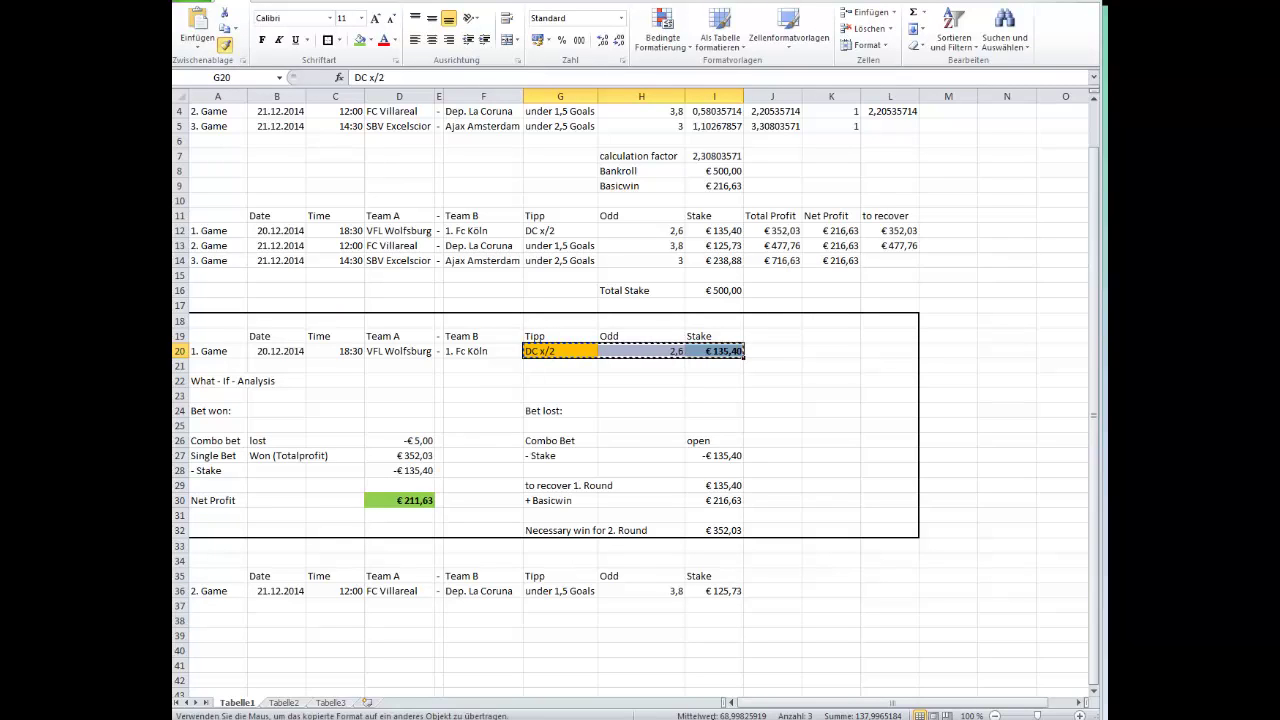
click(558, 592)
drag(558, 592, 716, 592)
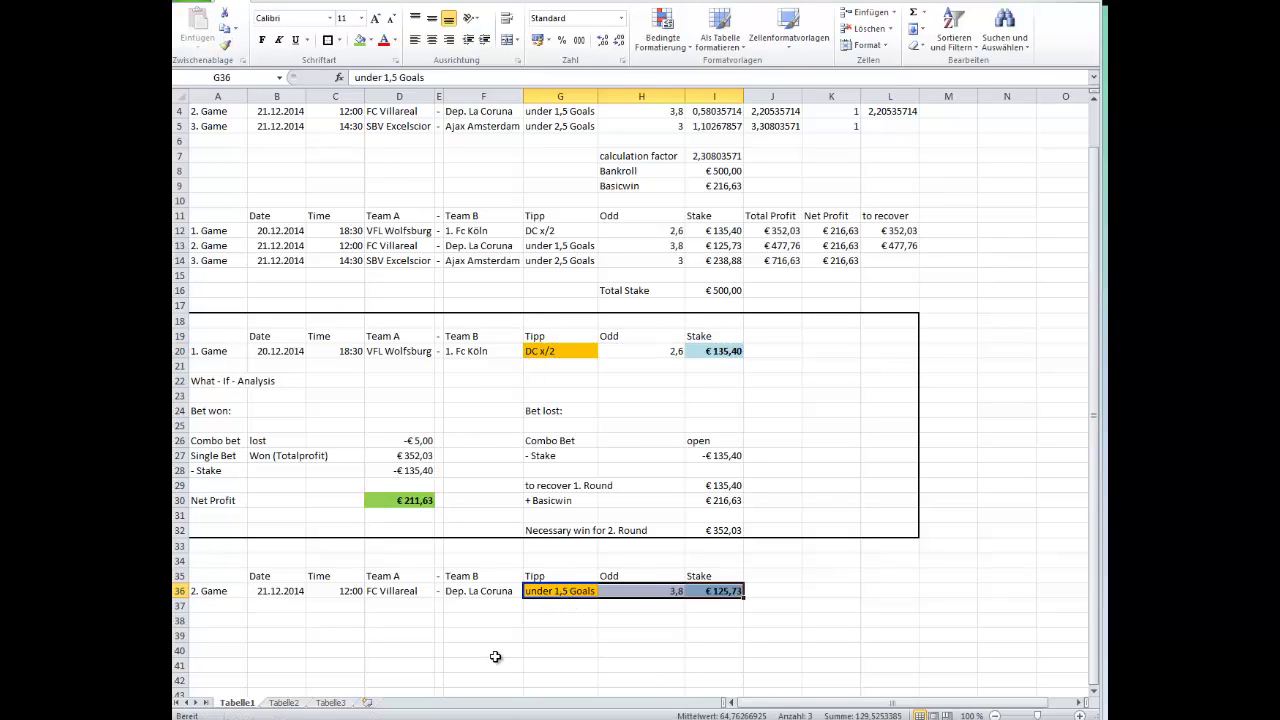
Enter the headings "What - If - Analysis" in A38 and "Bet won:" in A40 for the second game
click(206, 620)
text(What)
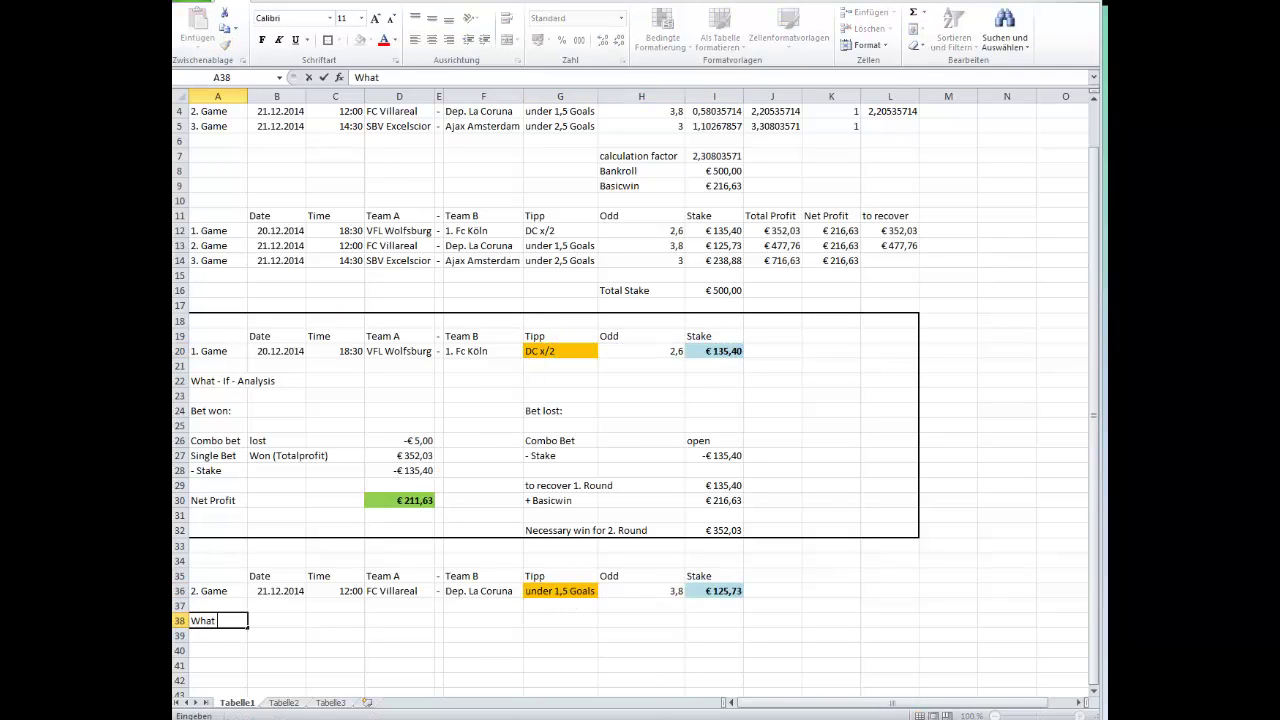
text( - If - Analysis)
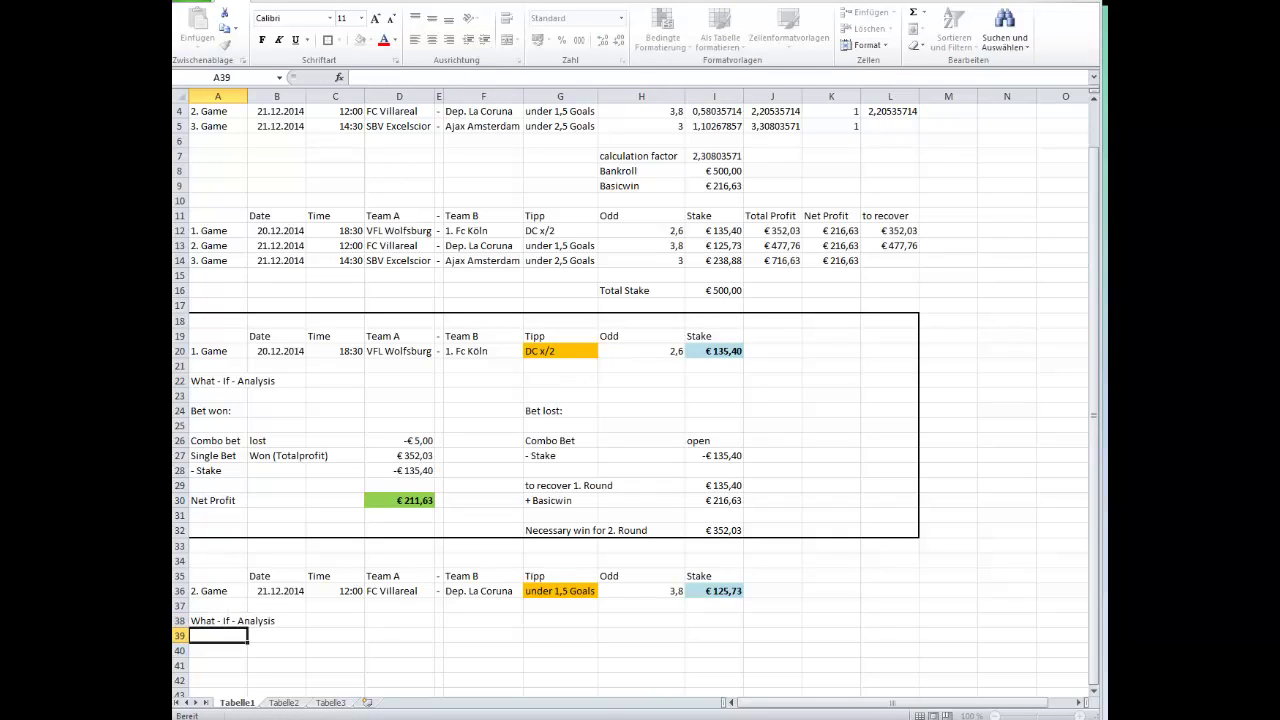
key(Return)
key(Return)
text(Bet wo)
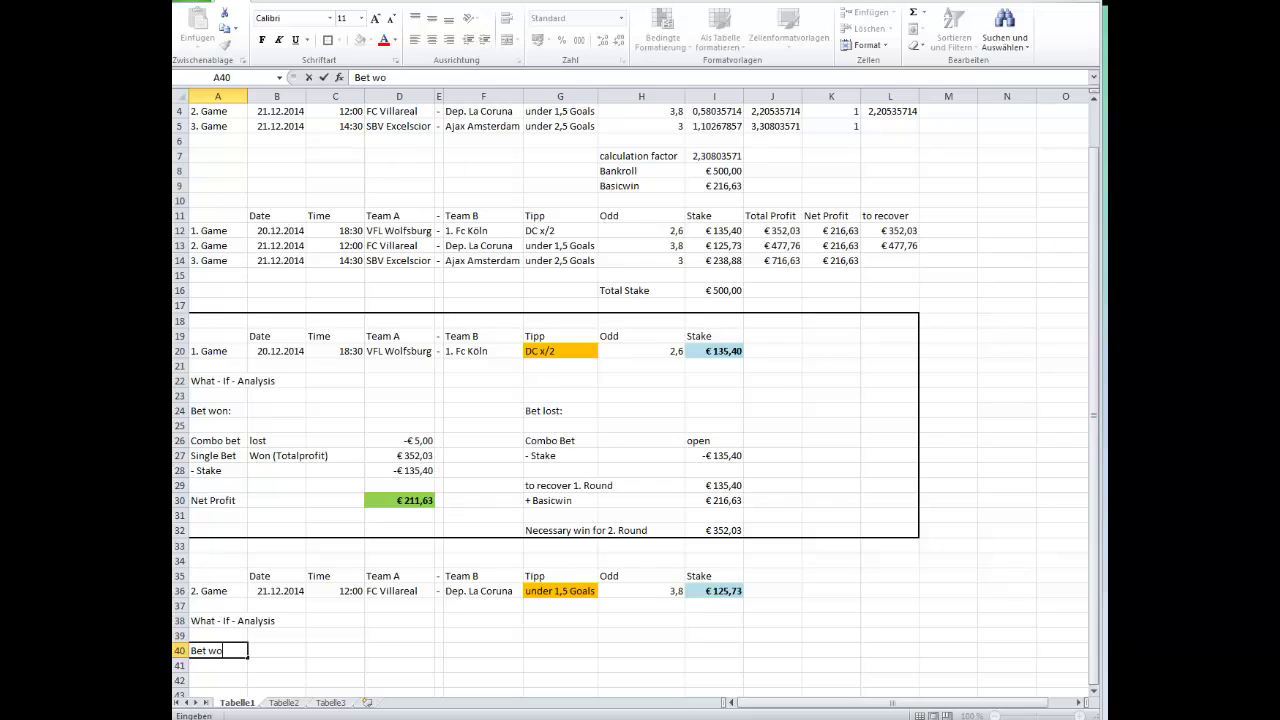
key(Return)
key(Return)
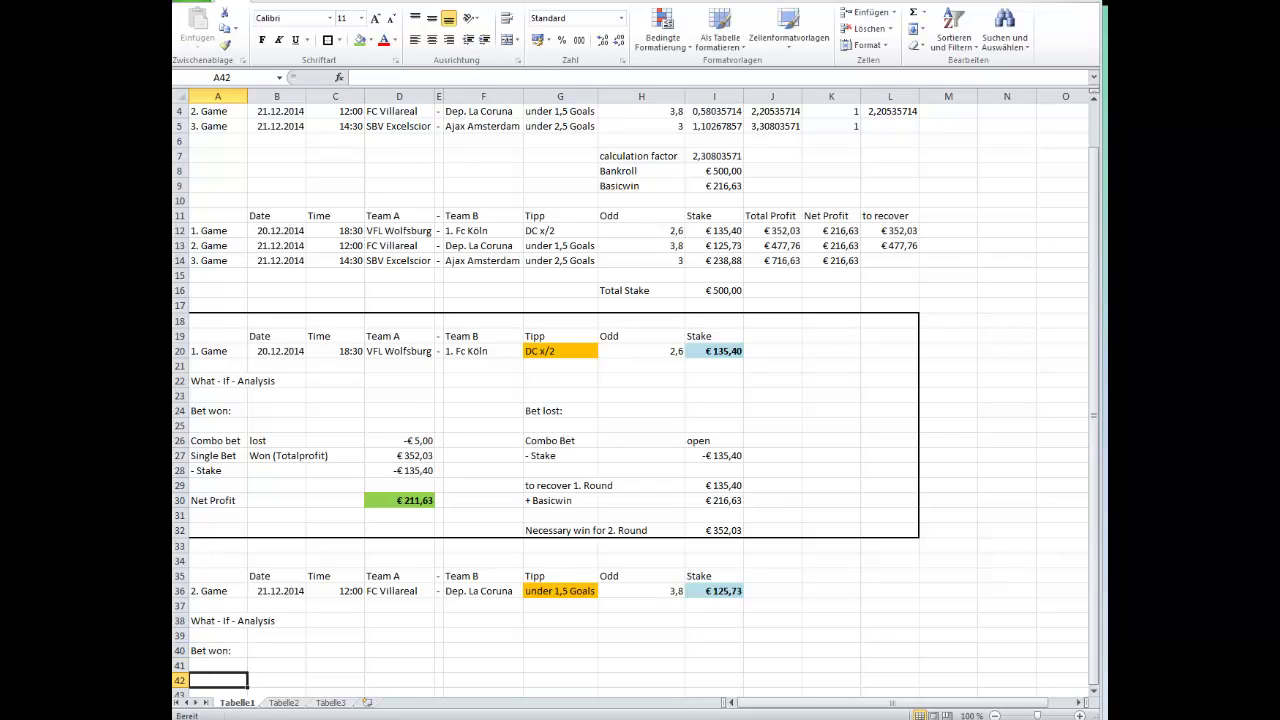
Fill row 42 with "Combo bet" in A42, "lost" in B42 and -5 in D42
scroll(789, 363, down, 2)
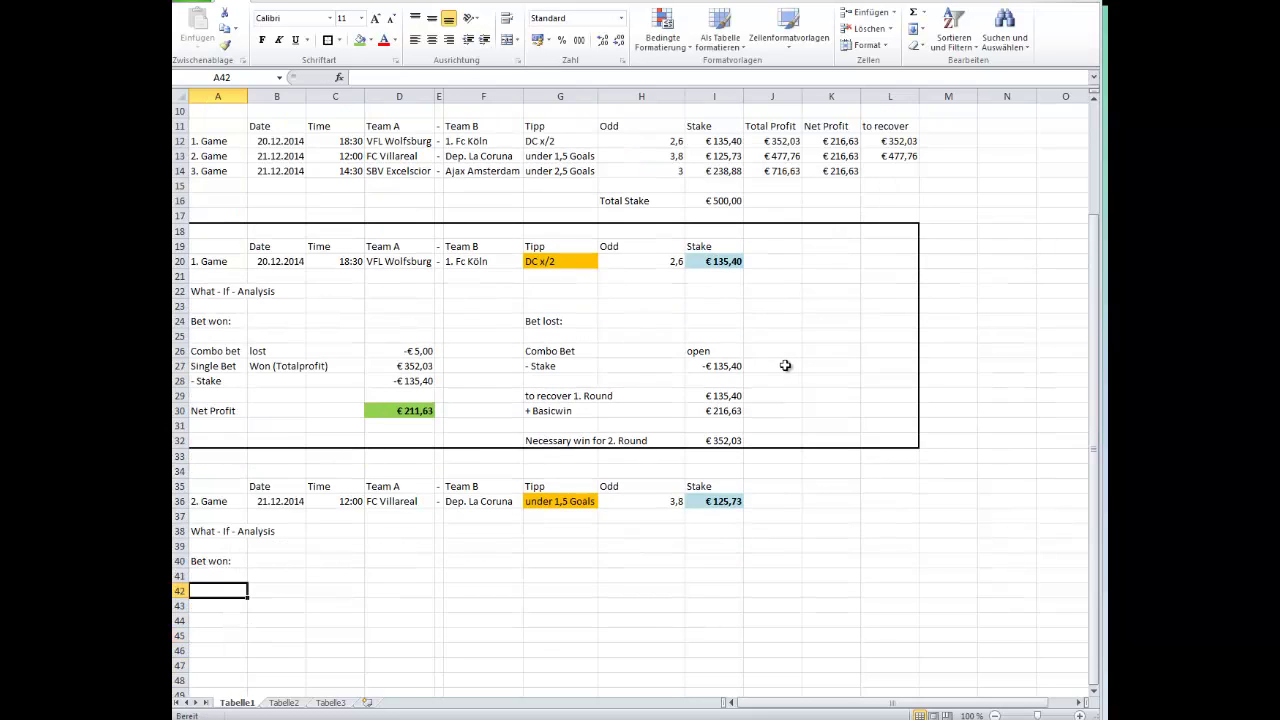
text(C)
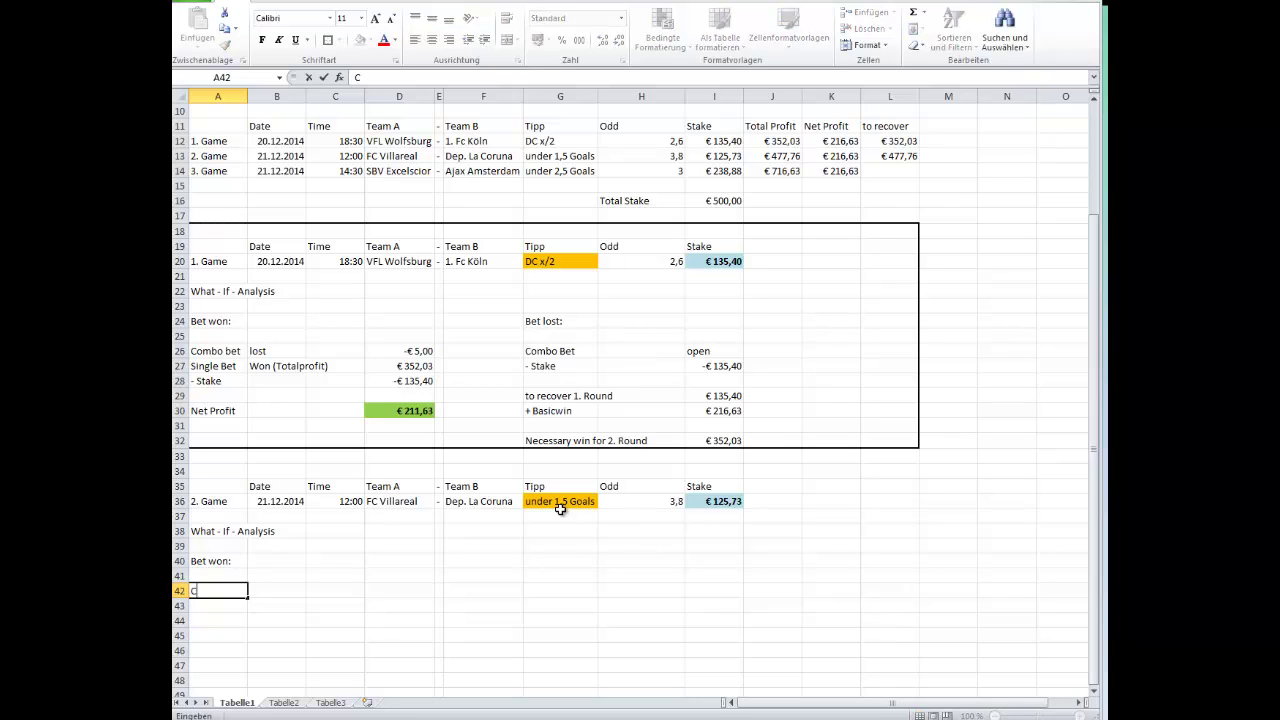
text(ombo bet)
key(Tab)
text(lost)
key(Tab)
key(Tab)
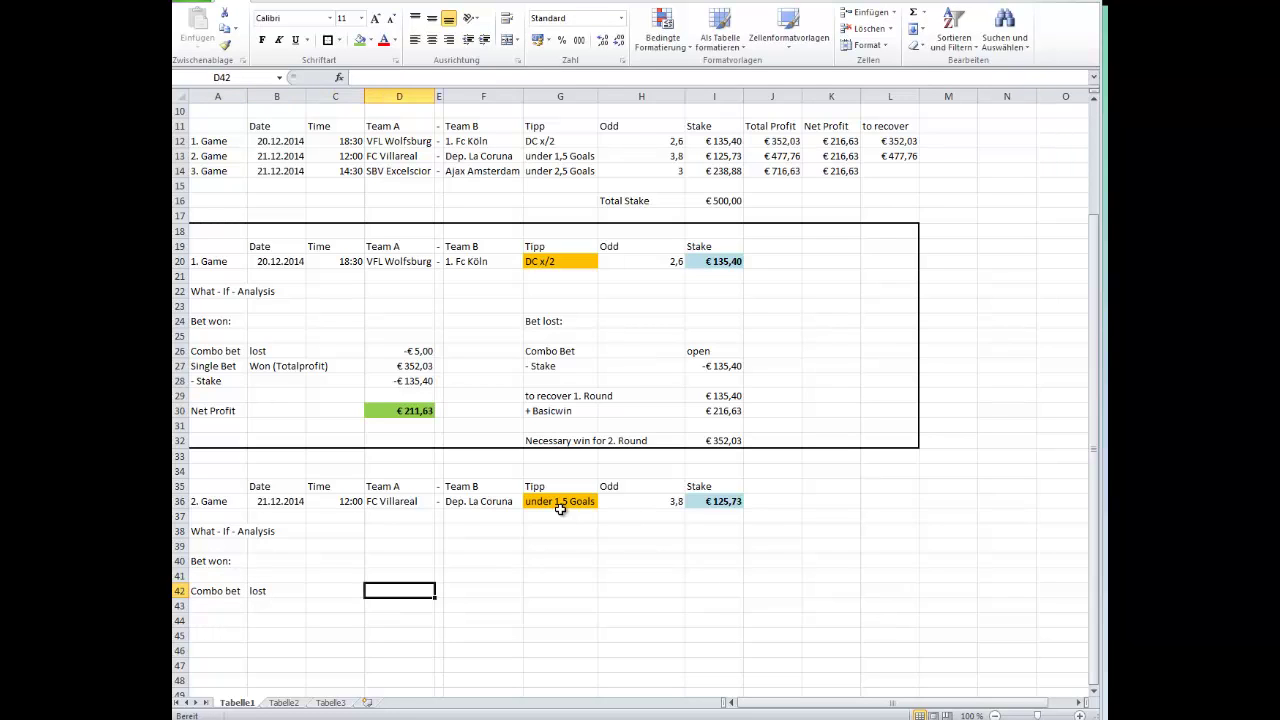
text(-5)
key(Return)
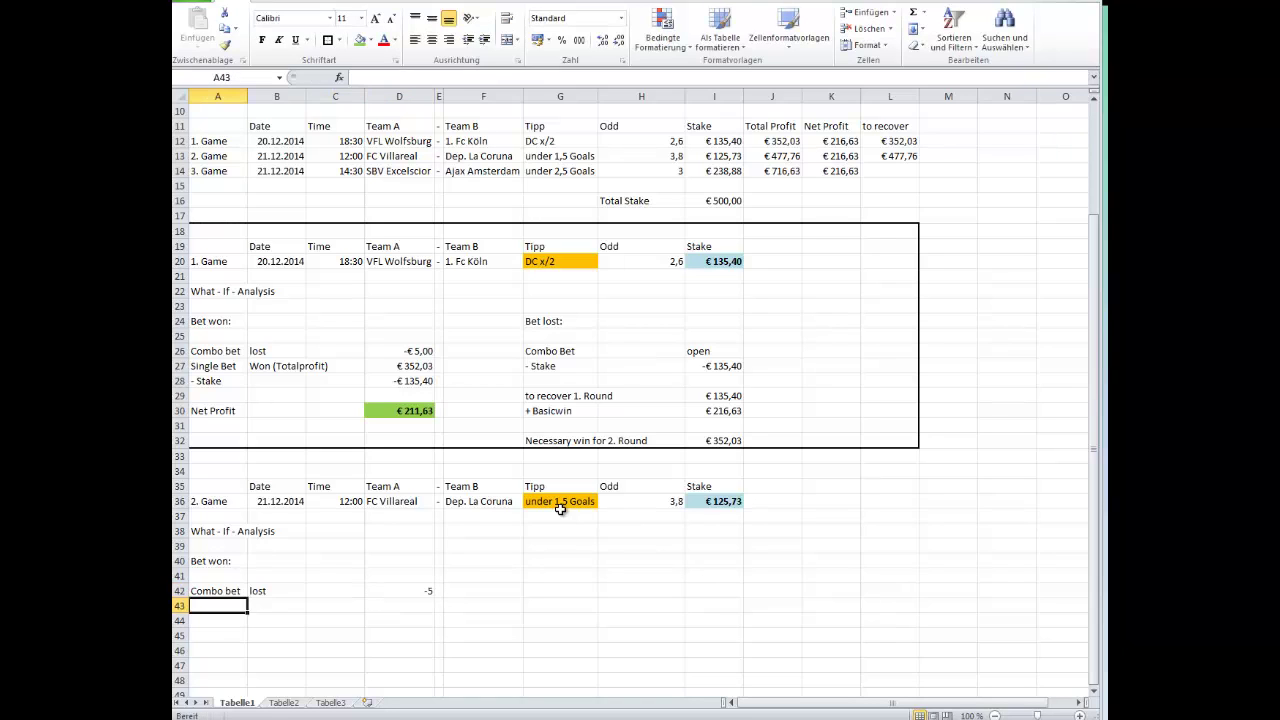
Label row 43 "Single bet" and "Won (Totalprofit)", and link D43 to the second game's total profit with =J13
text(Single)
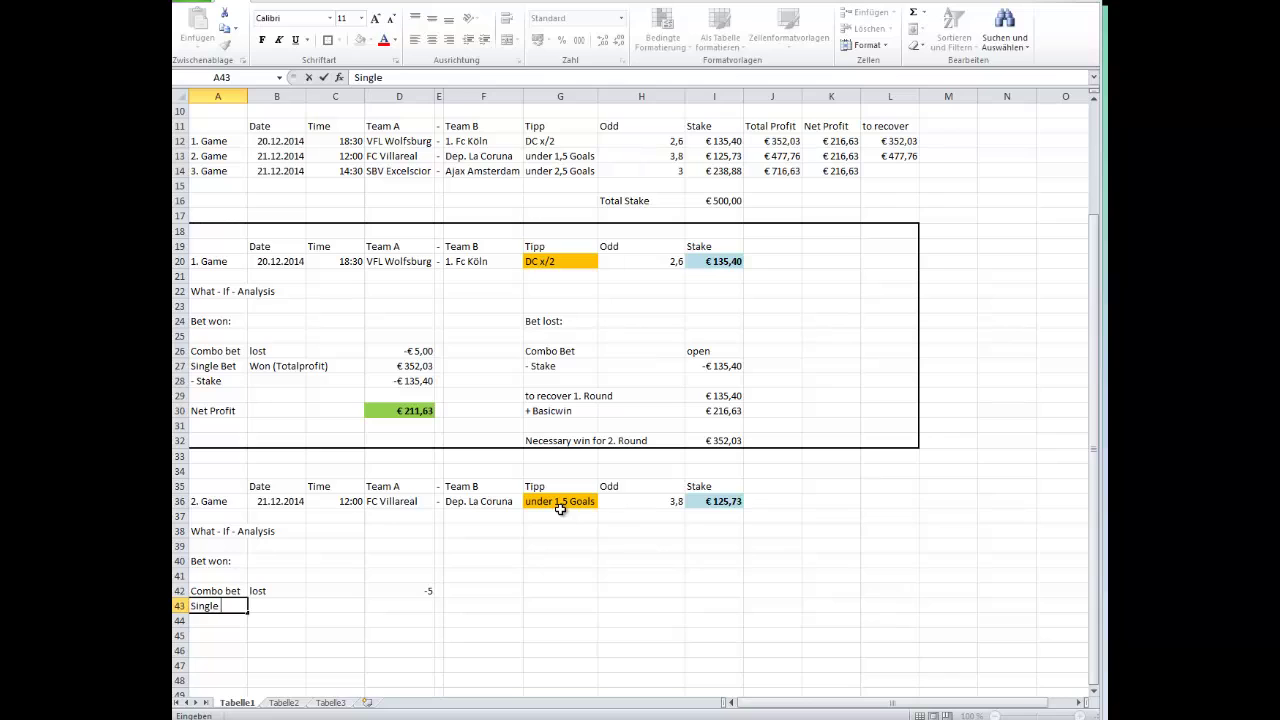
text( bet)
key(Tab)
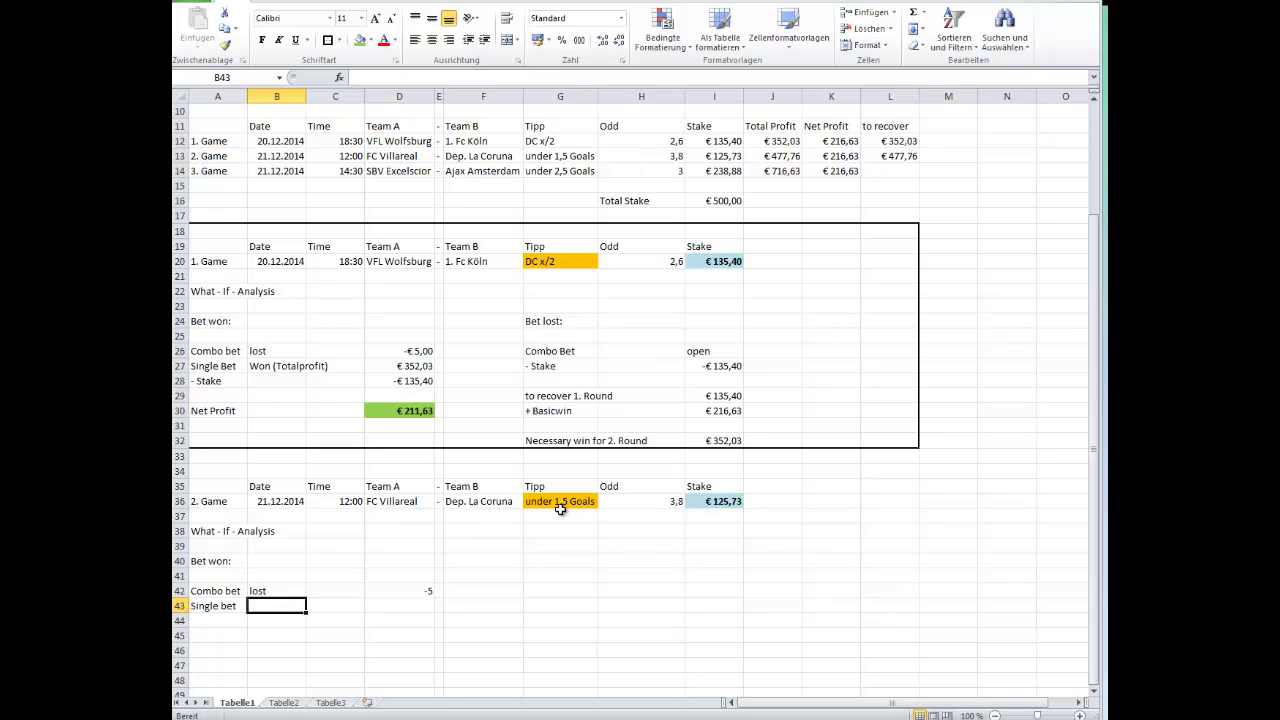
text(W)
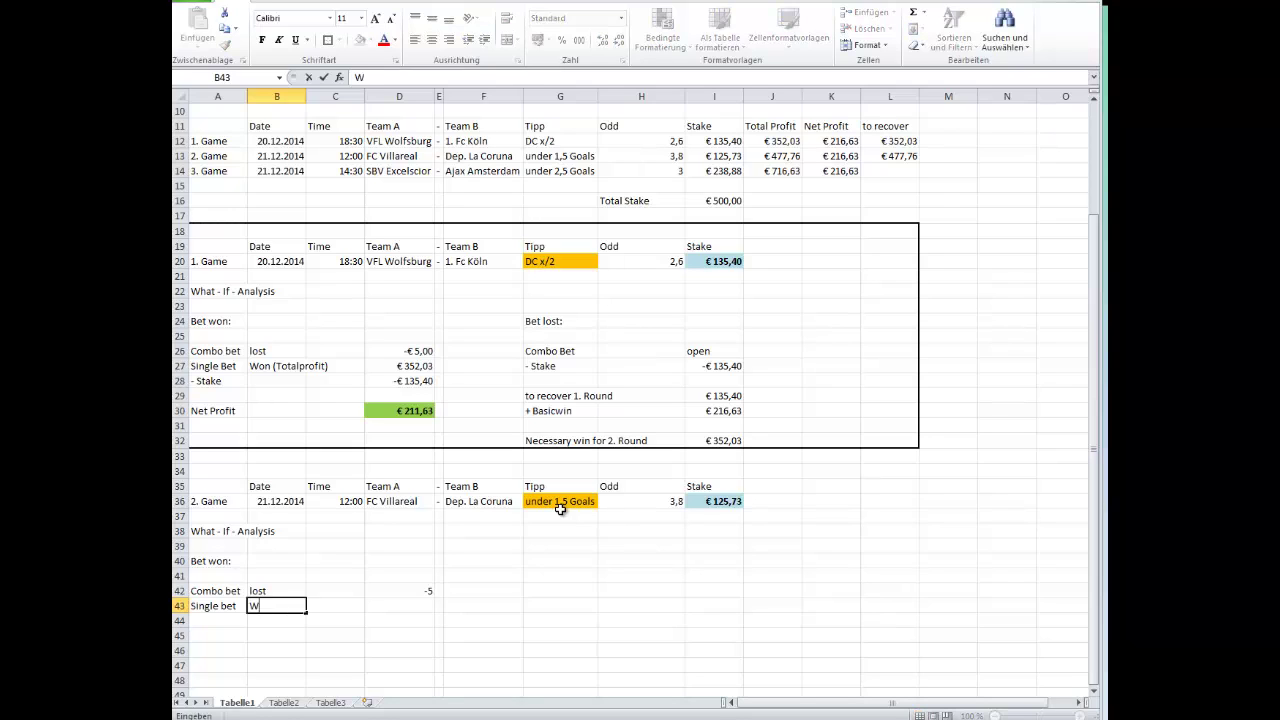
text(on (Totelprofi)
key(Tab)
key(Tab)
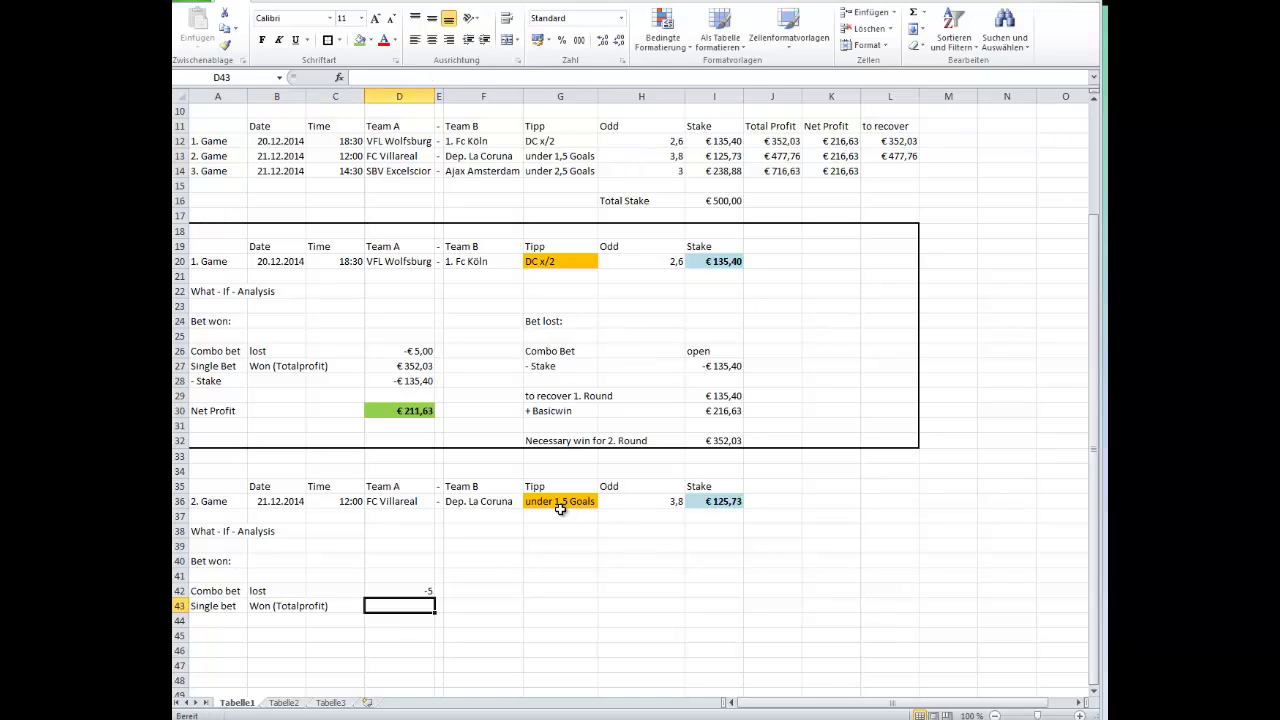
text(=)
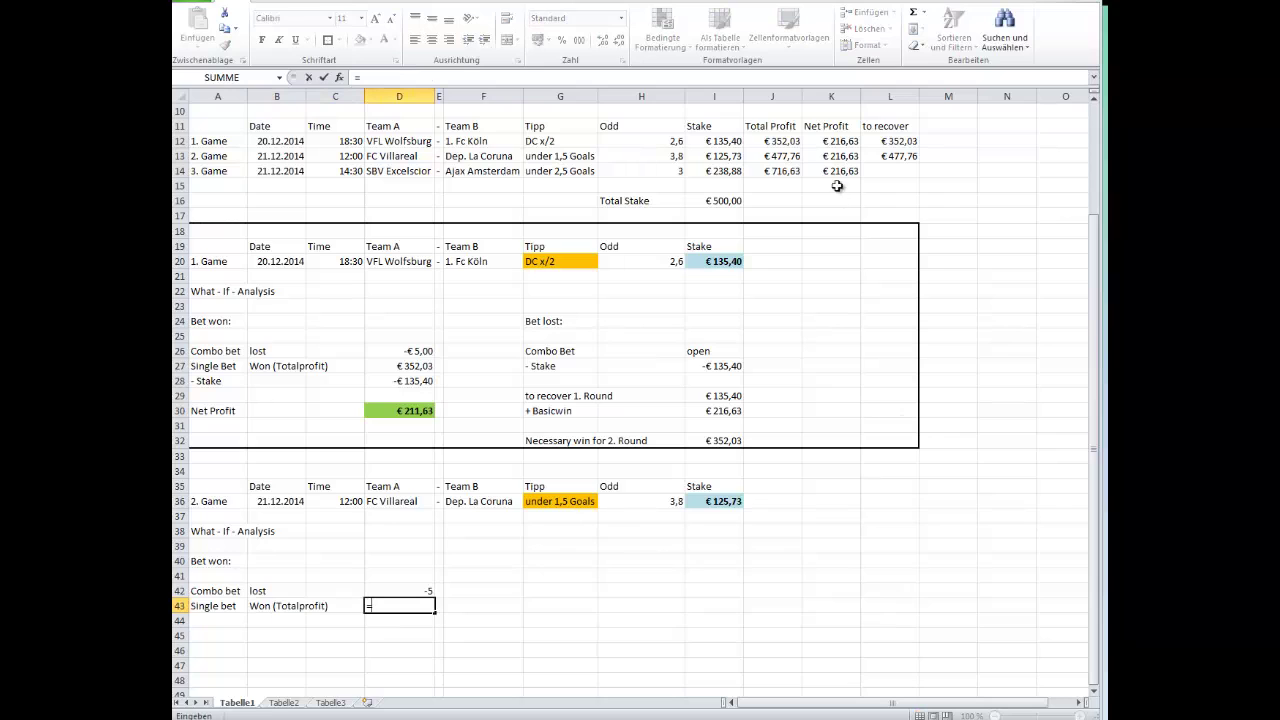
click(792, 157)
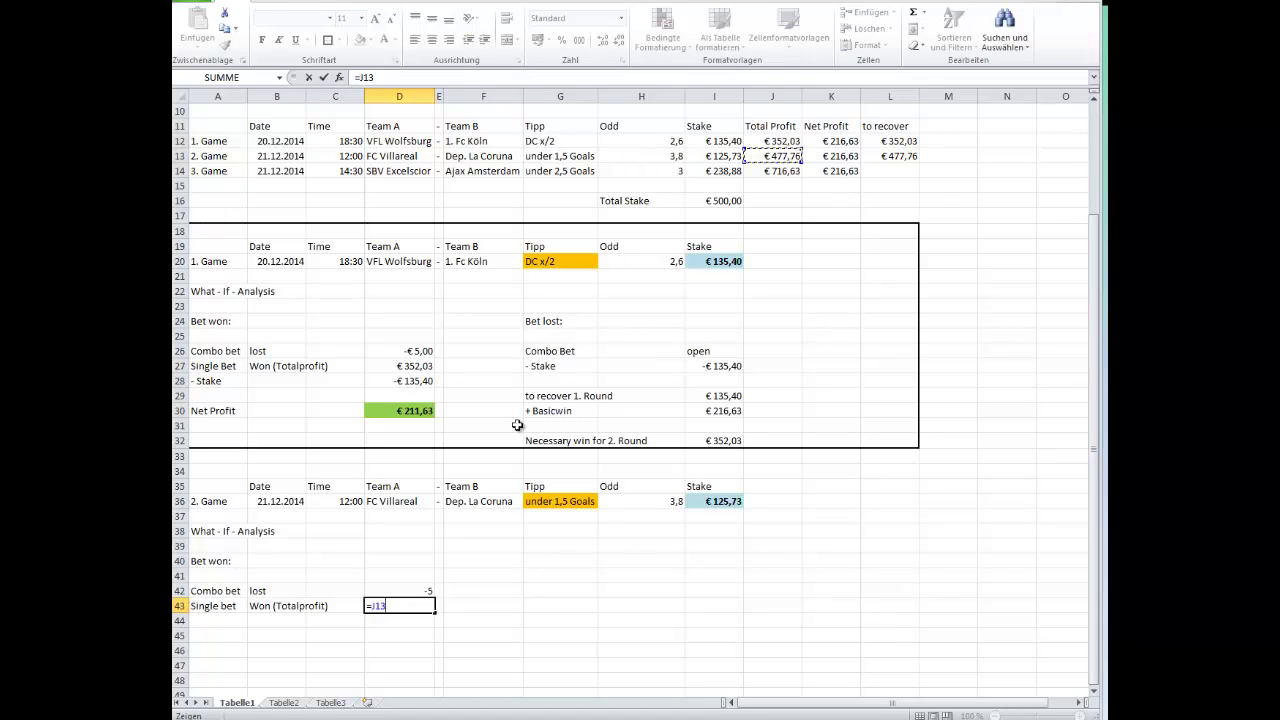
key(Return)
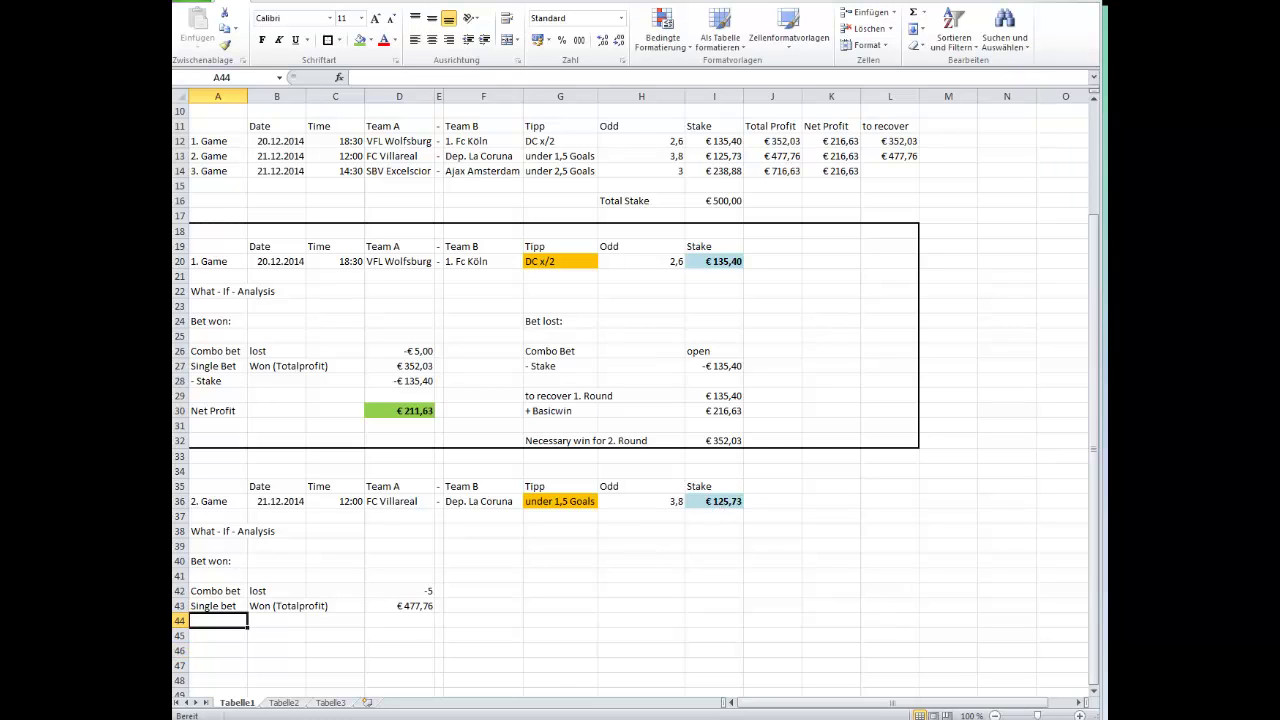
Label A44 "-Stake Round 2" and enter the second game's negative stake in D44 with =I36*-1
text(')
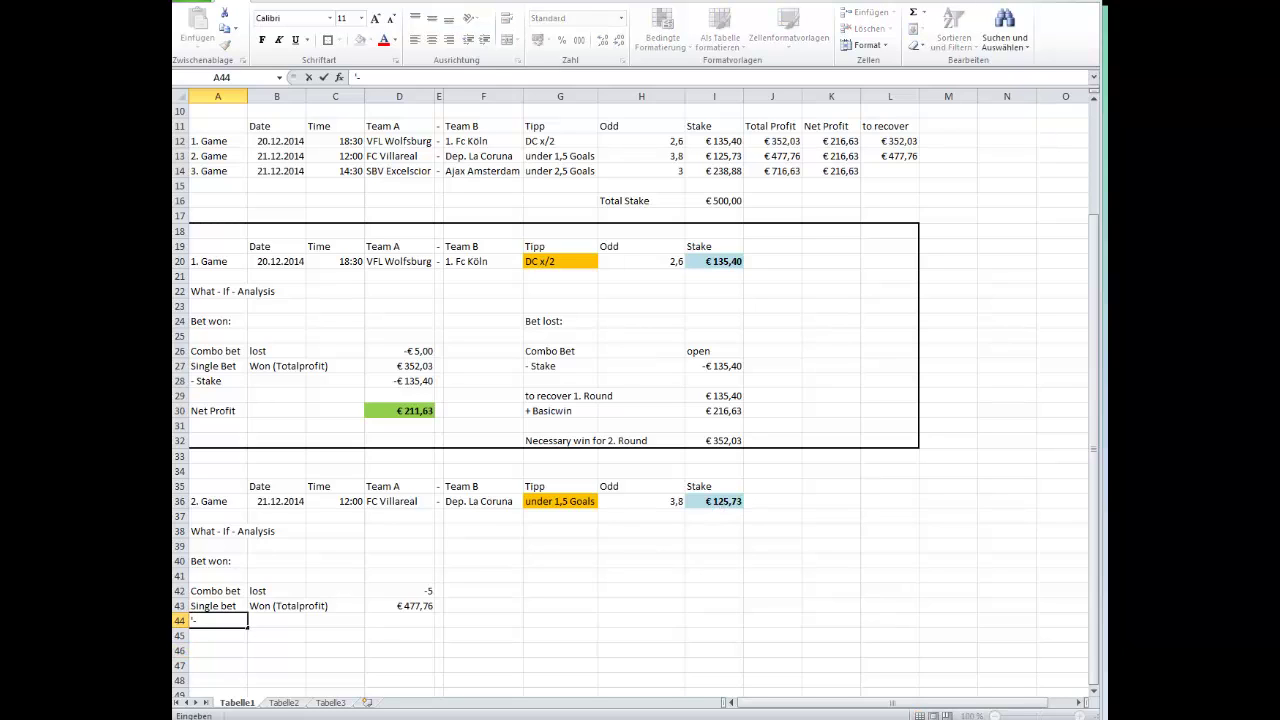
text(-Stake Round 2)
key(Tab)
key(Tab)
key(Tab)
text(=)
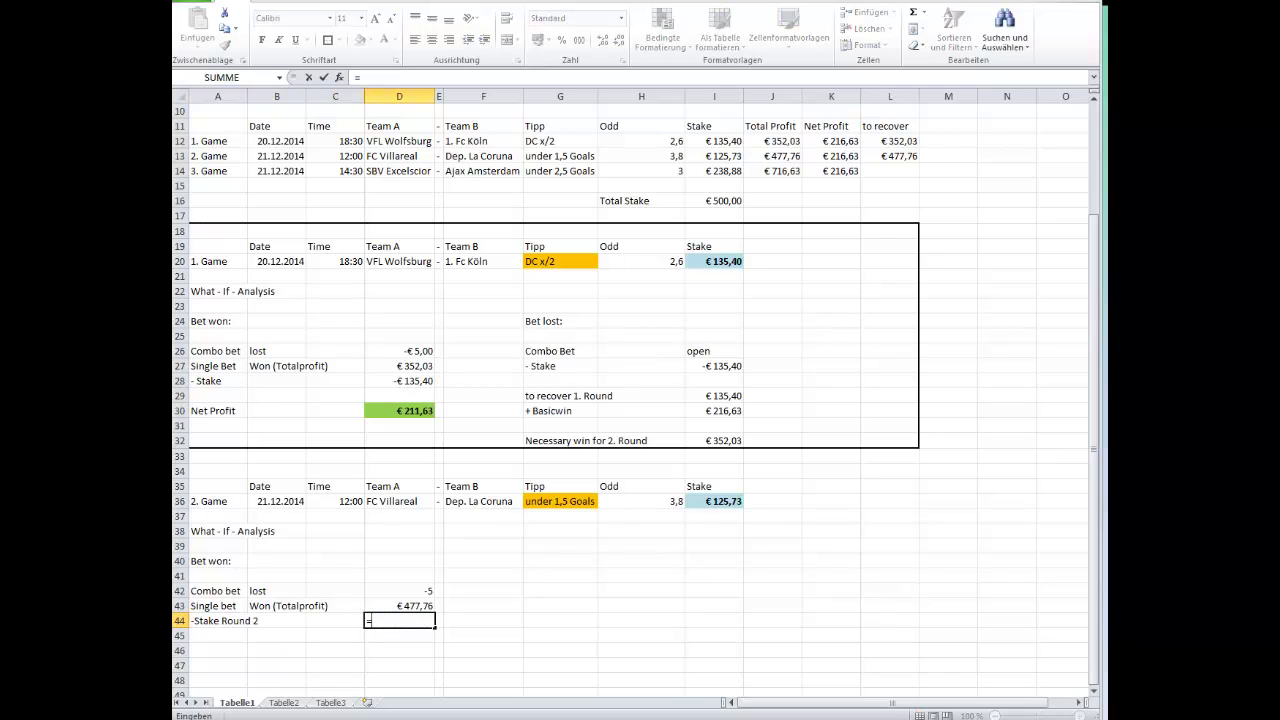
click(718, 502)
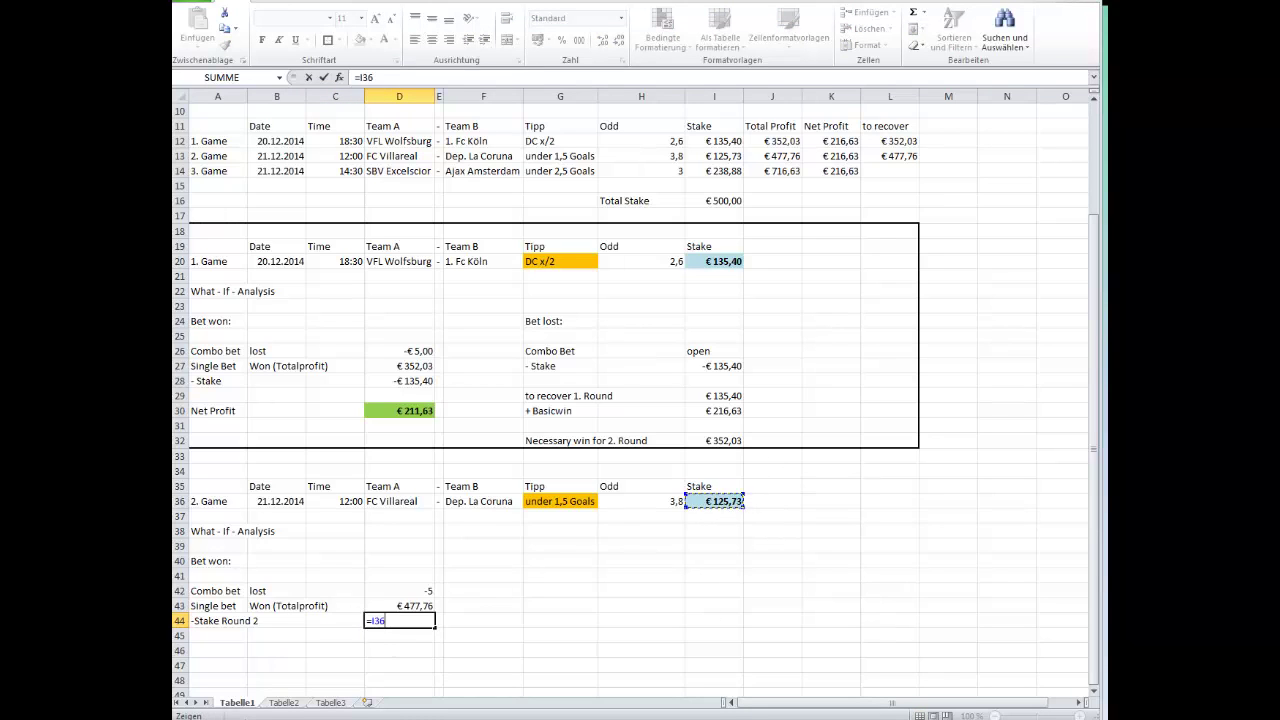
text(*-1)
key(Return)
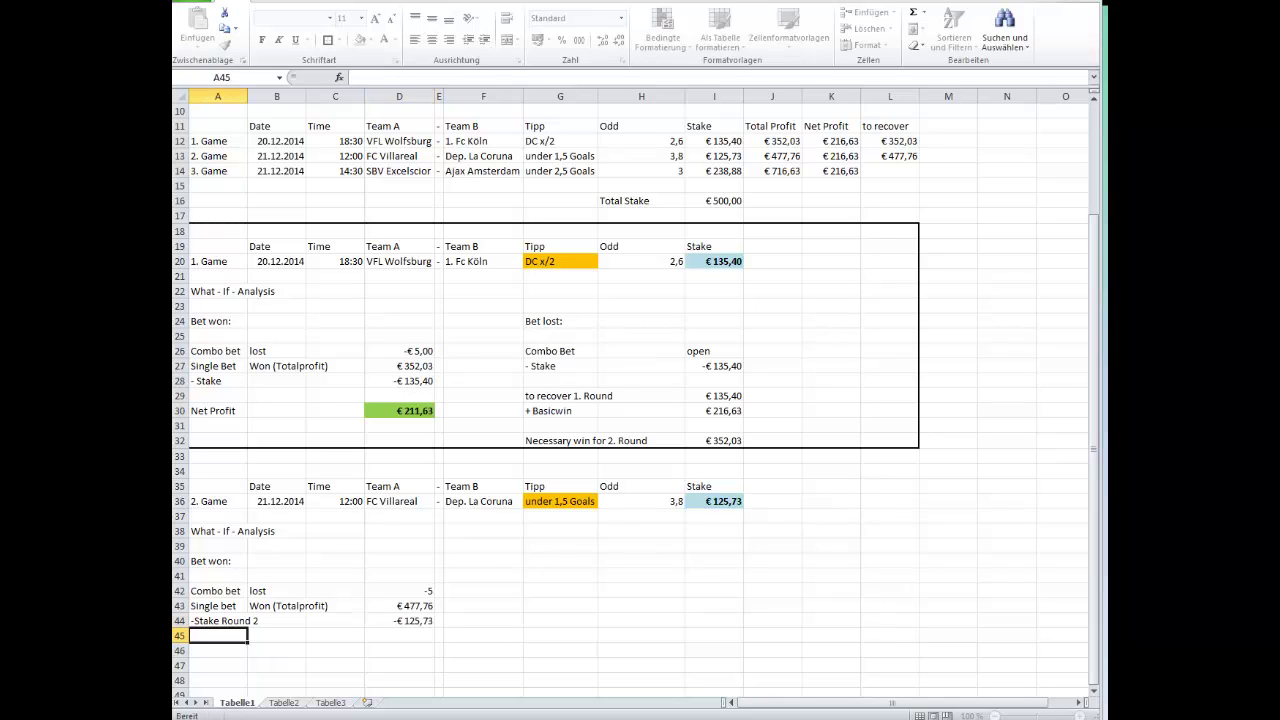
Label A45 "-Stake Round 1" and enter the first game's negative stake in D45 with =I20*-1
text('-St)
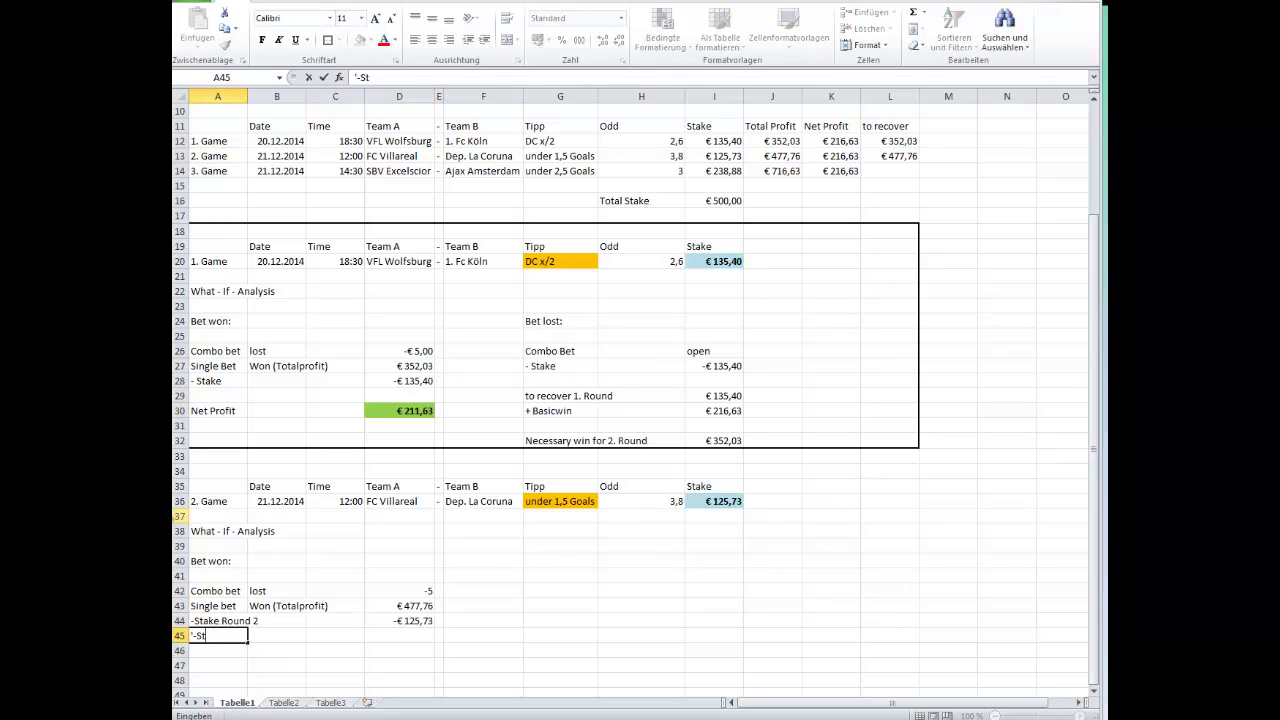
text(ake Round 1)
key(Tab)
key(Tab)
key(Tab)
text(=)
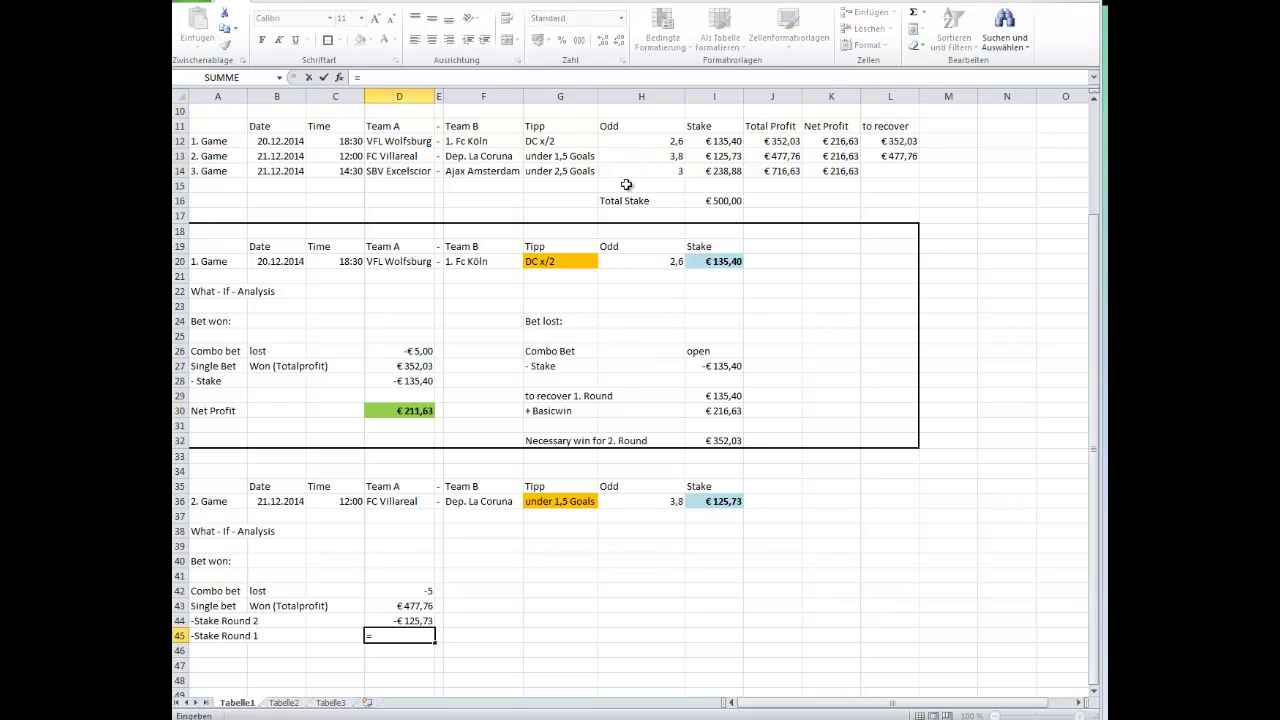
click(732, 262)
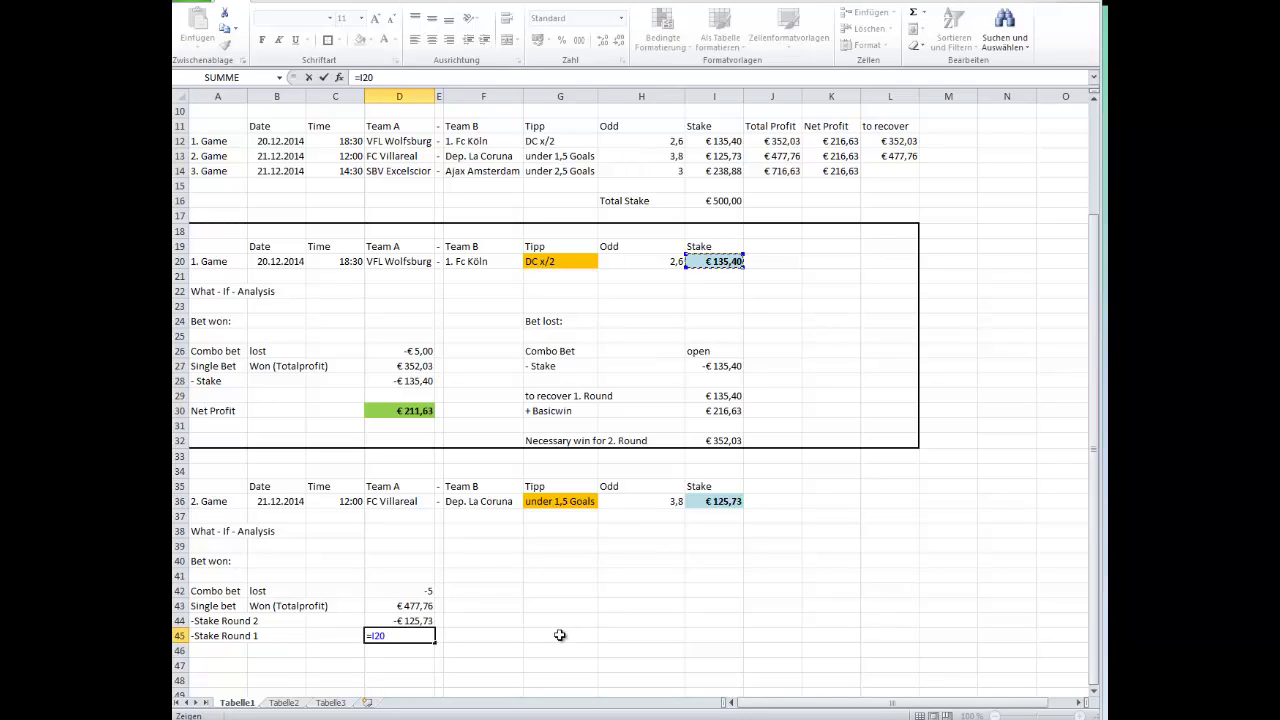
text(*-1)
key(Return)
key(Return)
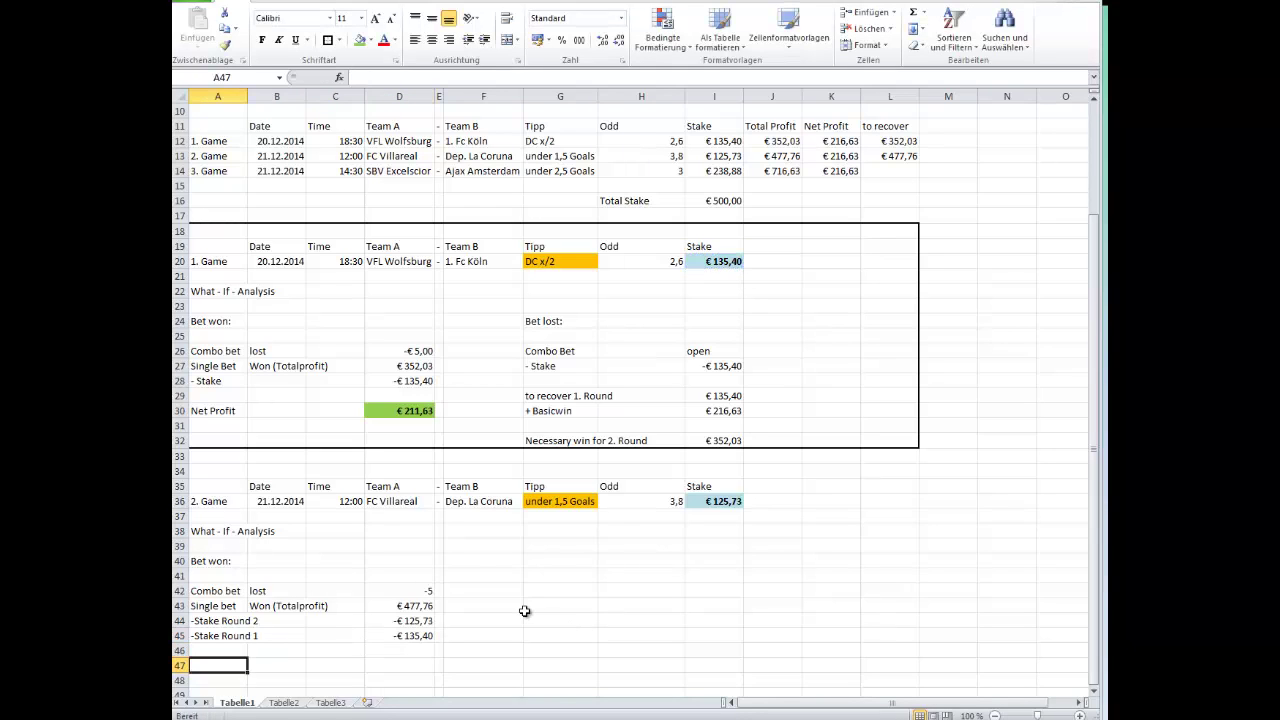
Label A47 "Net Profit" and total the bet-won amounts in D47 with =SUMME(D42:D45)
text(Net Profit)
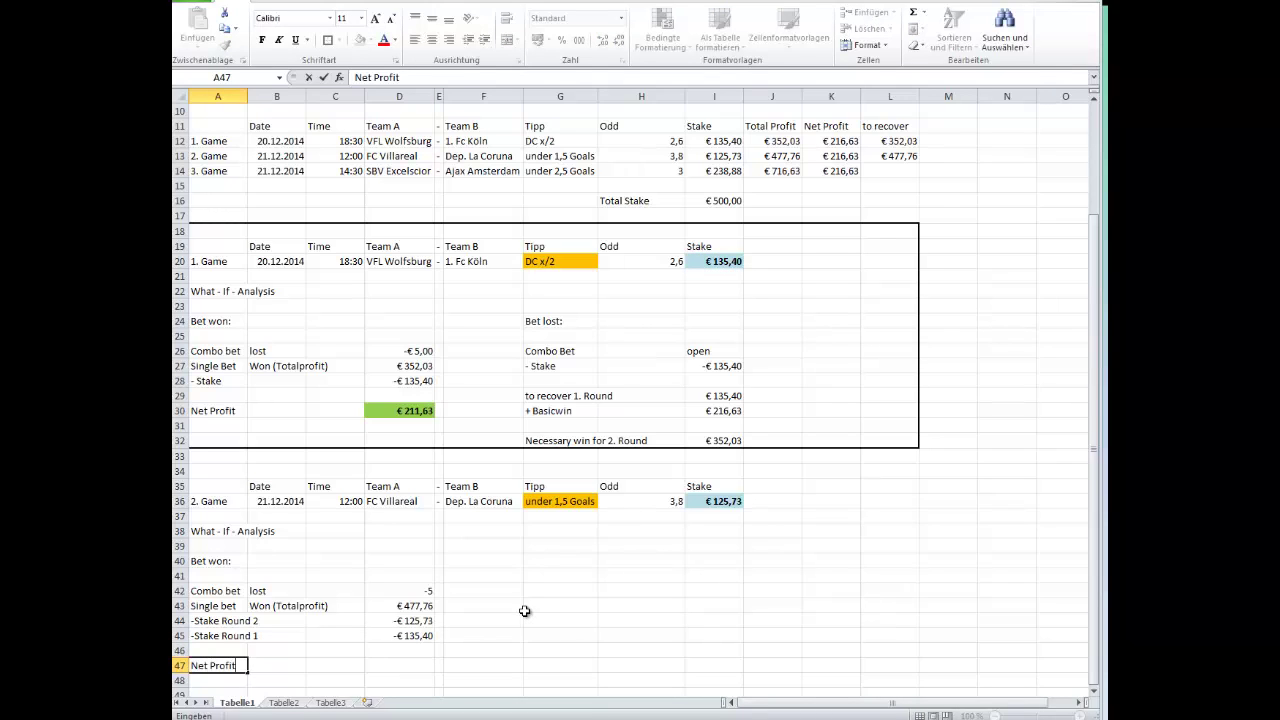
key(Tab)
key(Tab)
key(Tab)
text(=summ)
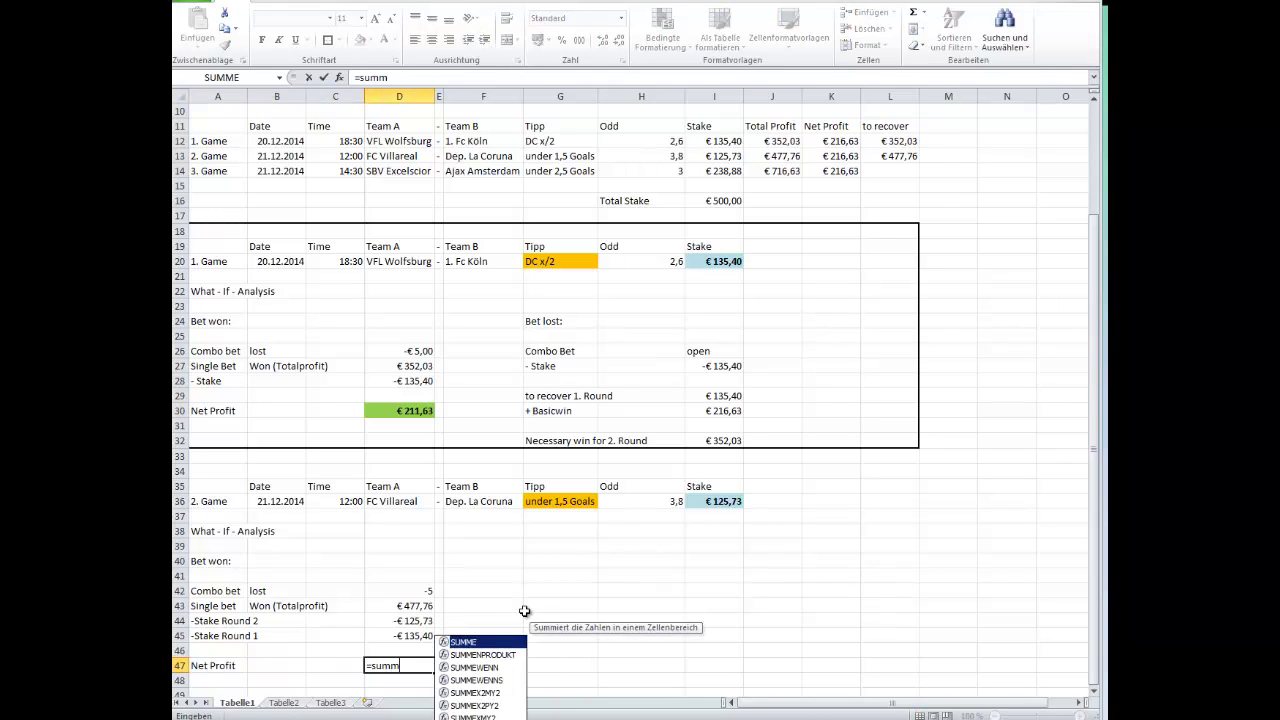
text(e()
key(Up)
key(Up)
key(shift+Up)
key(shift+Up)
key(shift+Up)
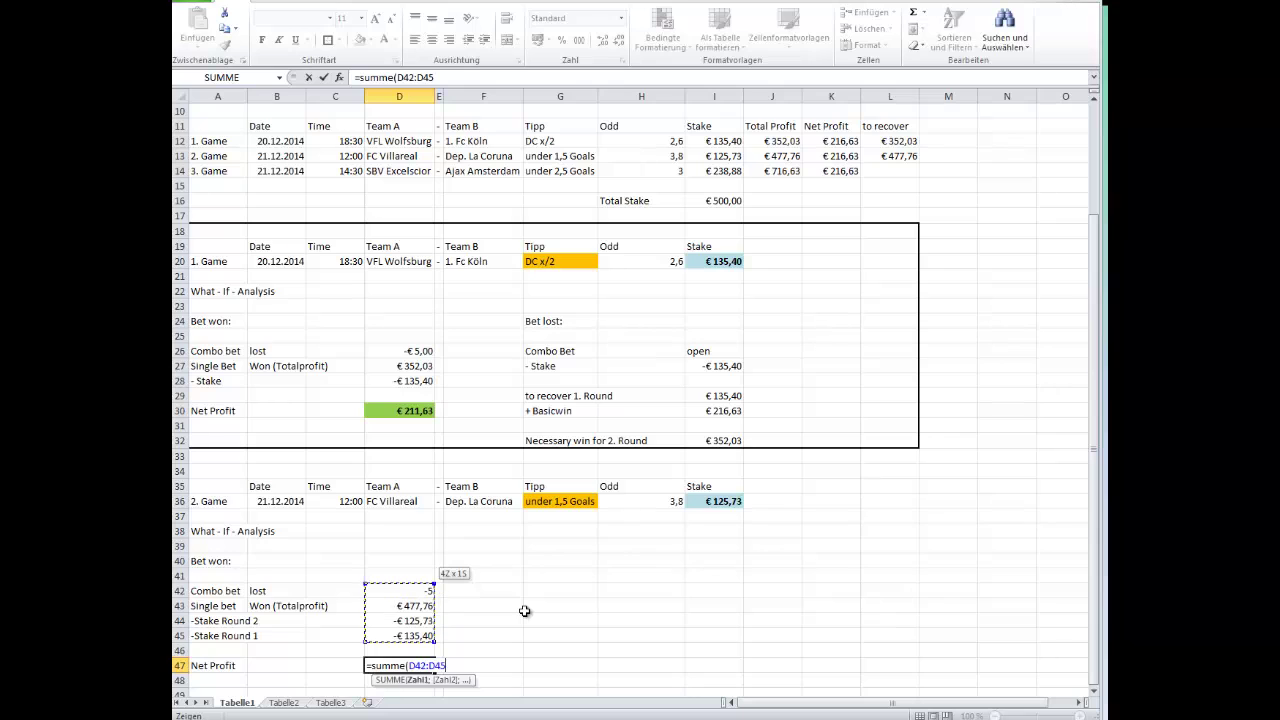
key(Return)
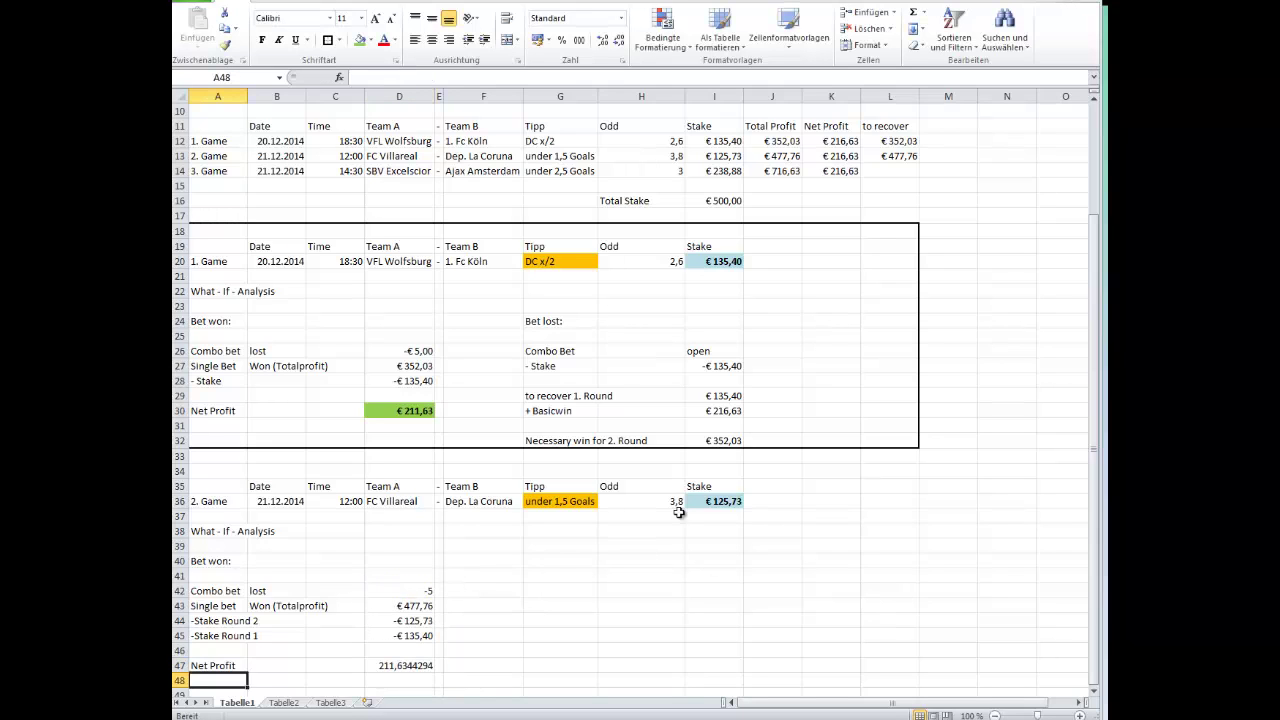
Copy the formatting of the first game's net profit in D30 to the second game's net profit in D47
click(414, 410)
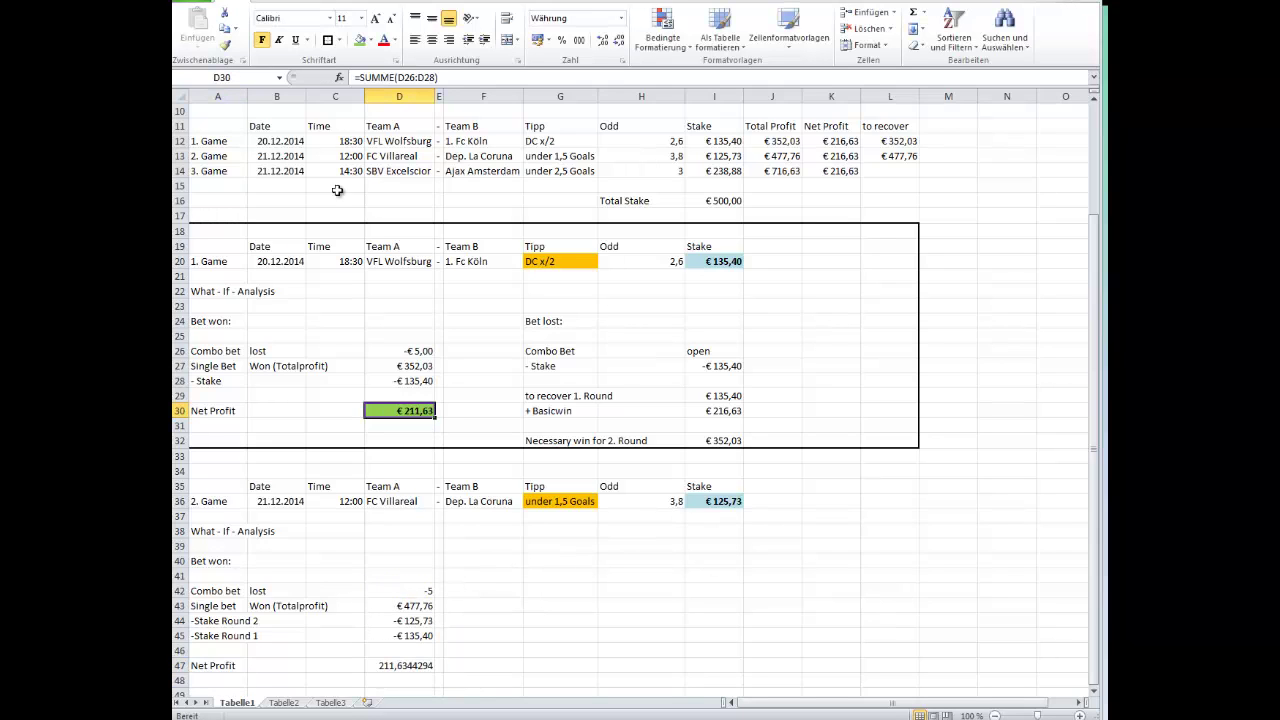
click(226, 46)
click(414, 665)
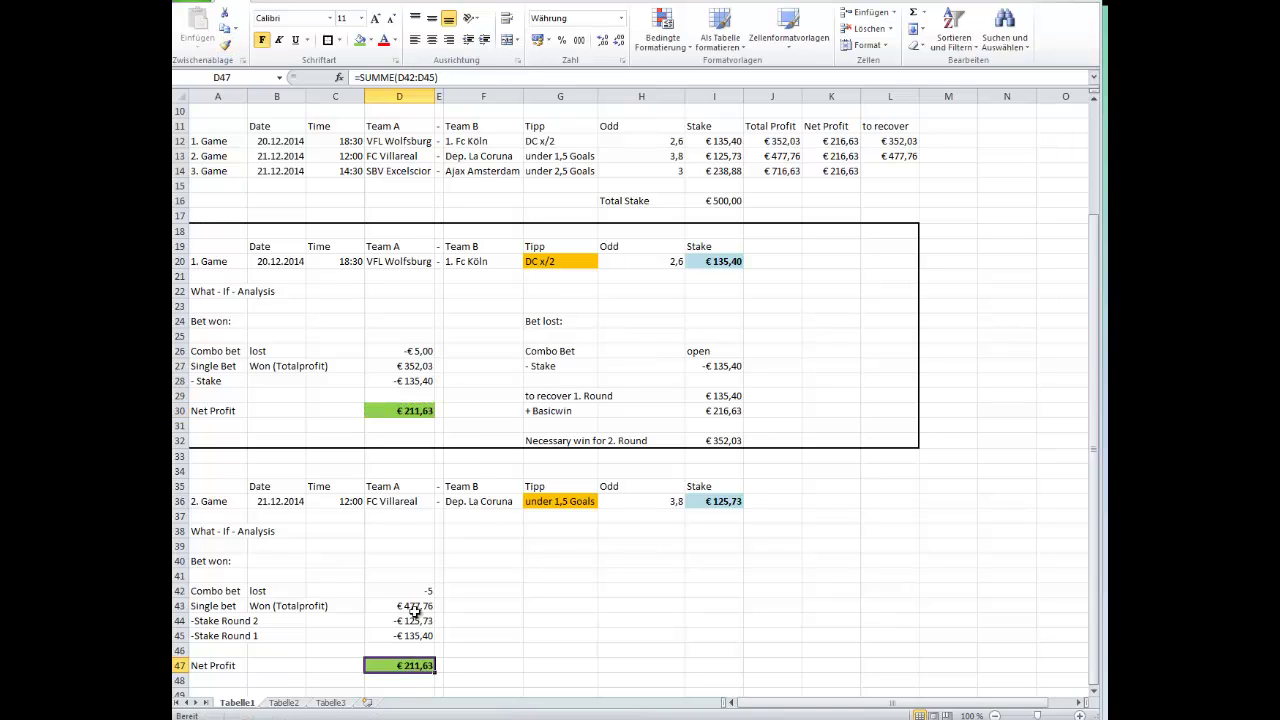
scroll(414, 613, down, 1)
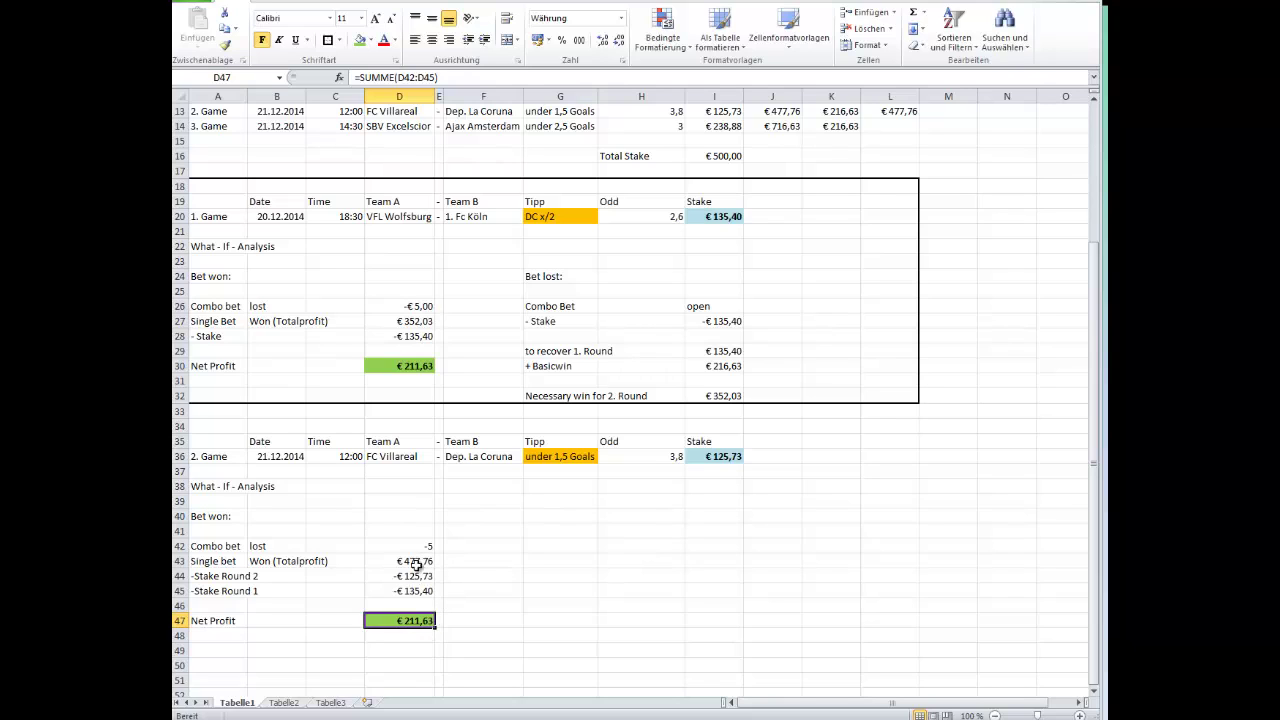
click(404, 563)
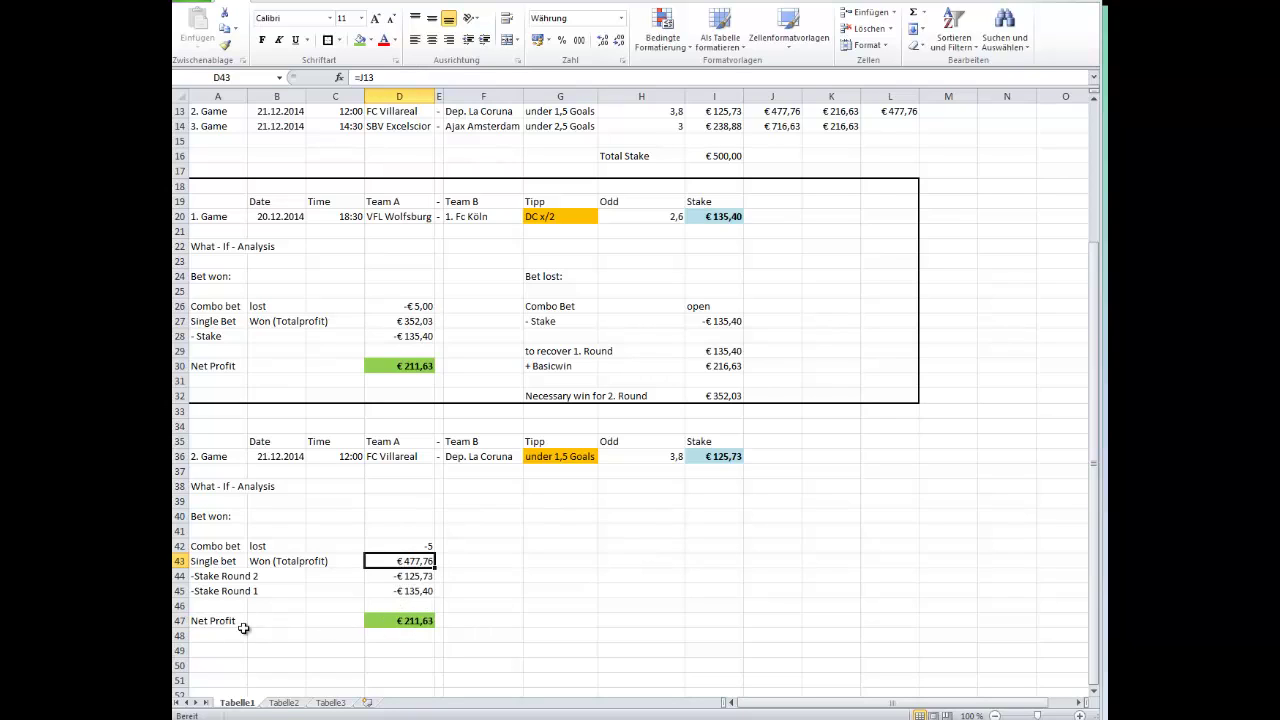
click(407, 623)
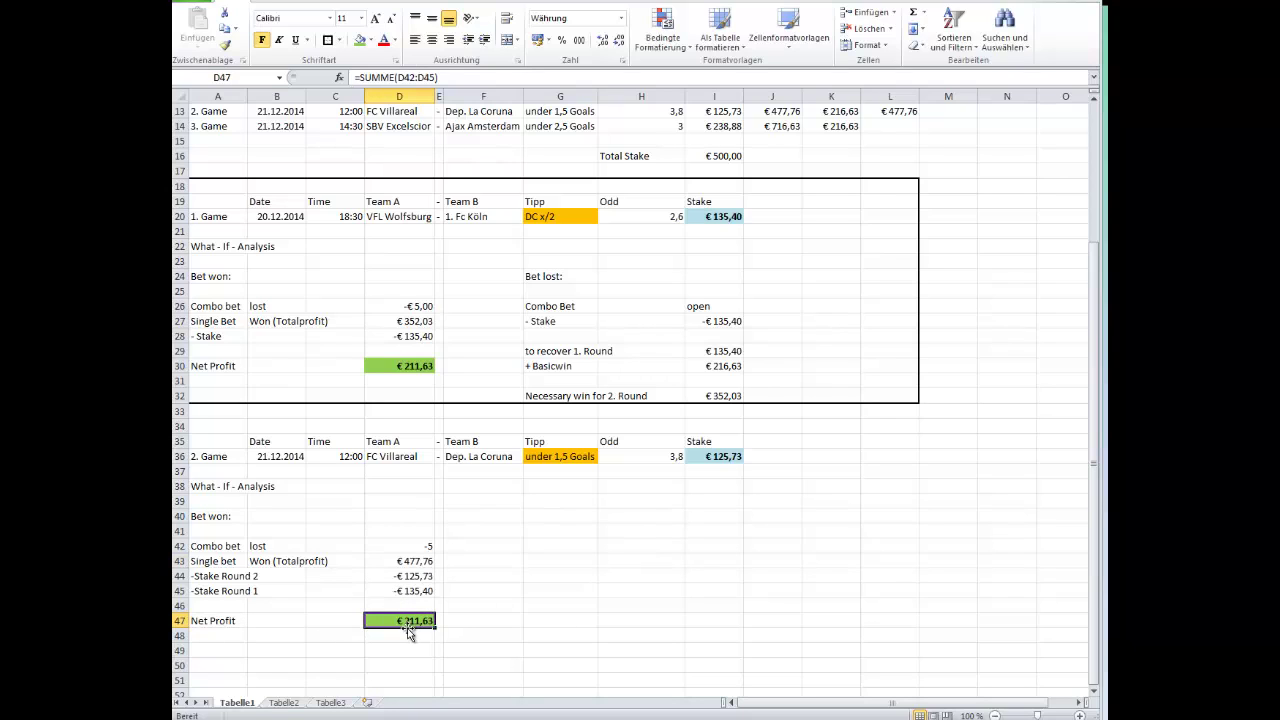
Enter the heading "Bet lost:" in G40 of the second game's analysis
click(544, 531)
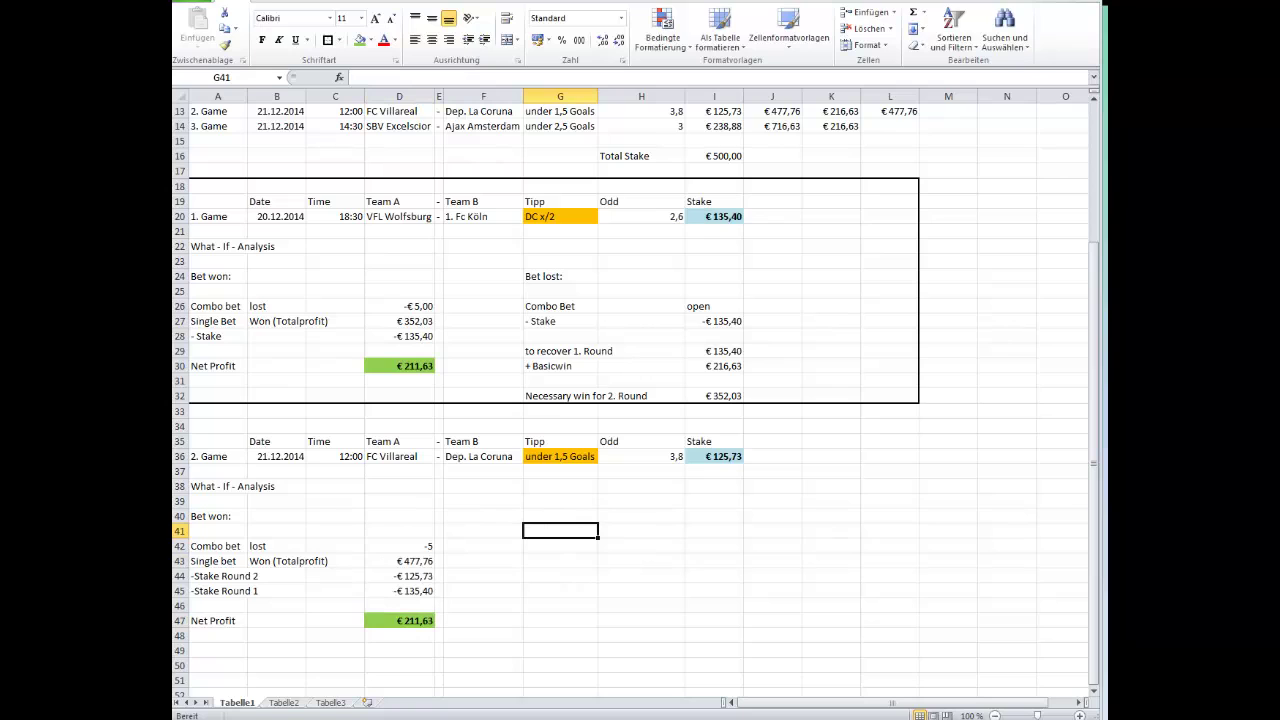
click(560, 516)
text(Bet los)
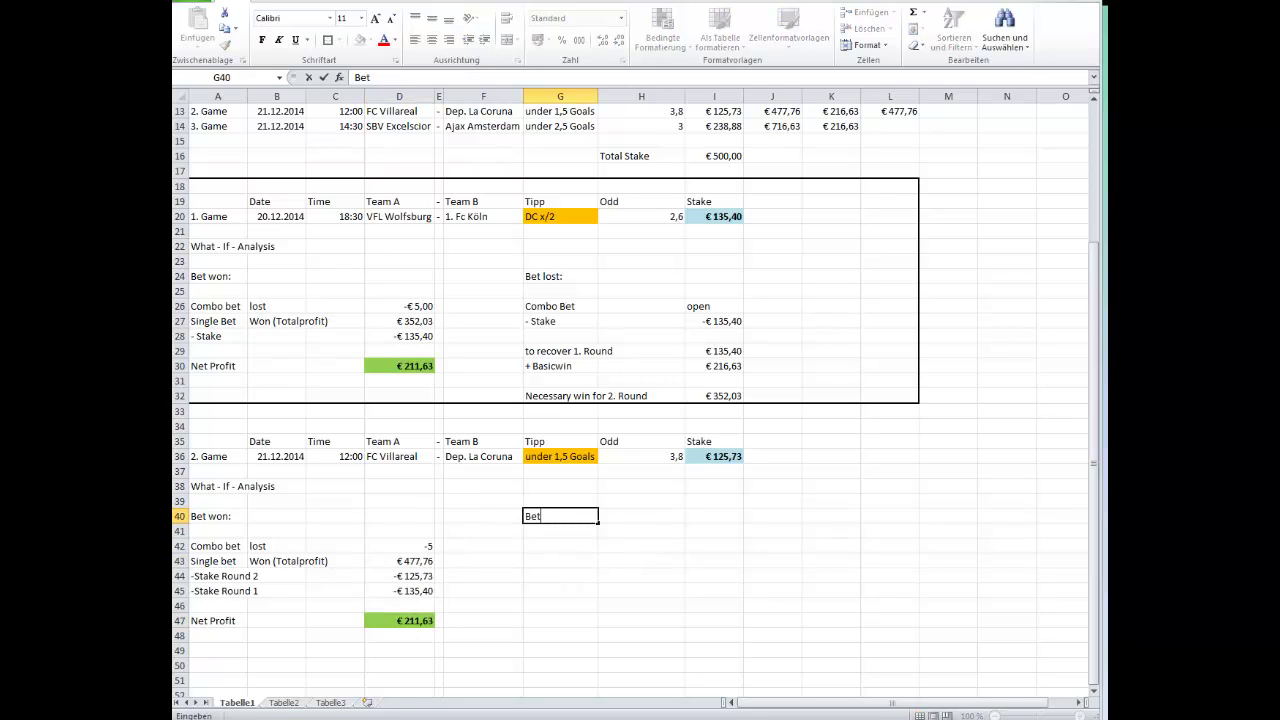
key(Return)
key(Return)
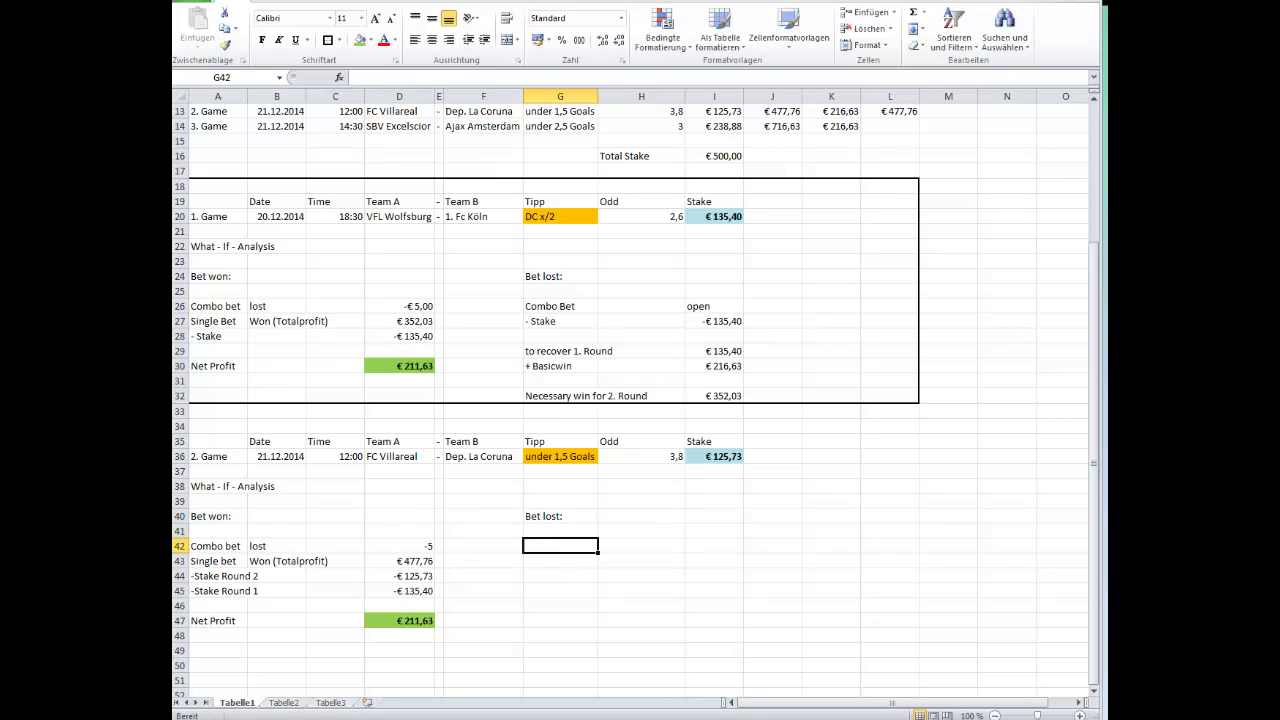
Label G42 "Combo Bet" and enter the status "open" in I42 of the second game's bet-lost block
text(Combo Be)
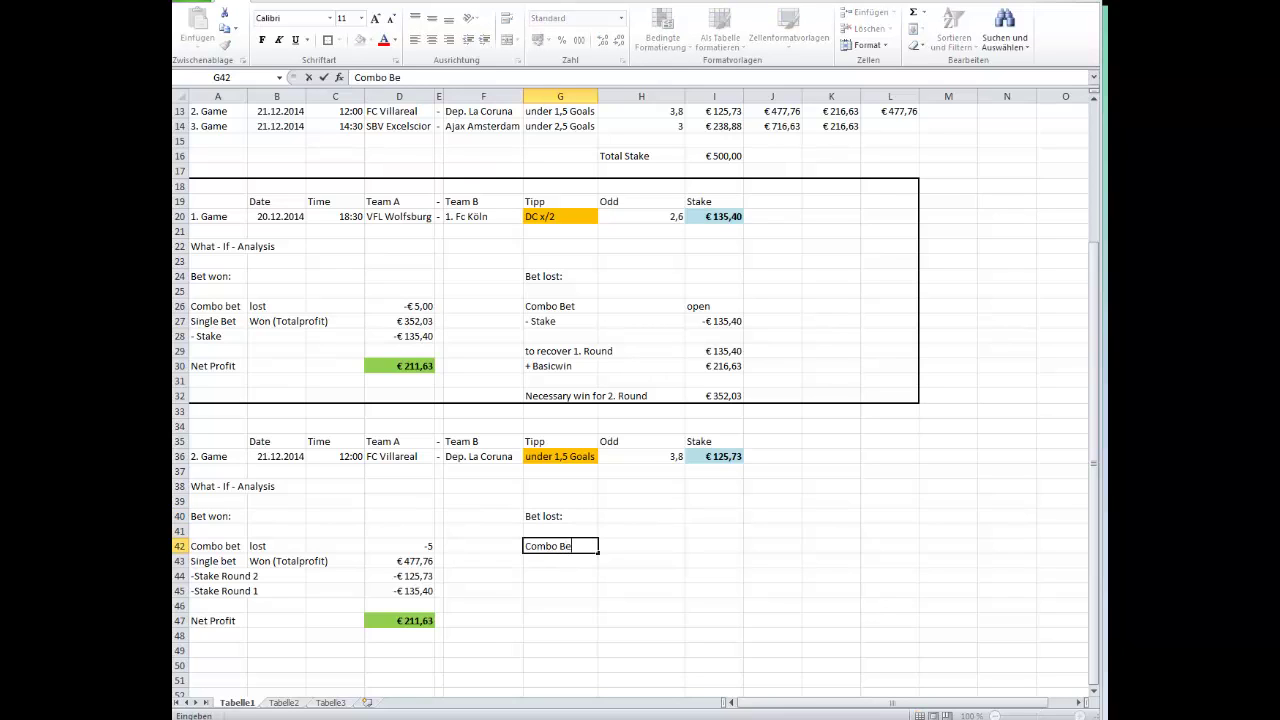
key(Tab)
key(Tab)
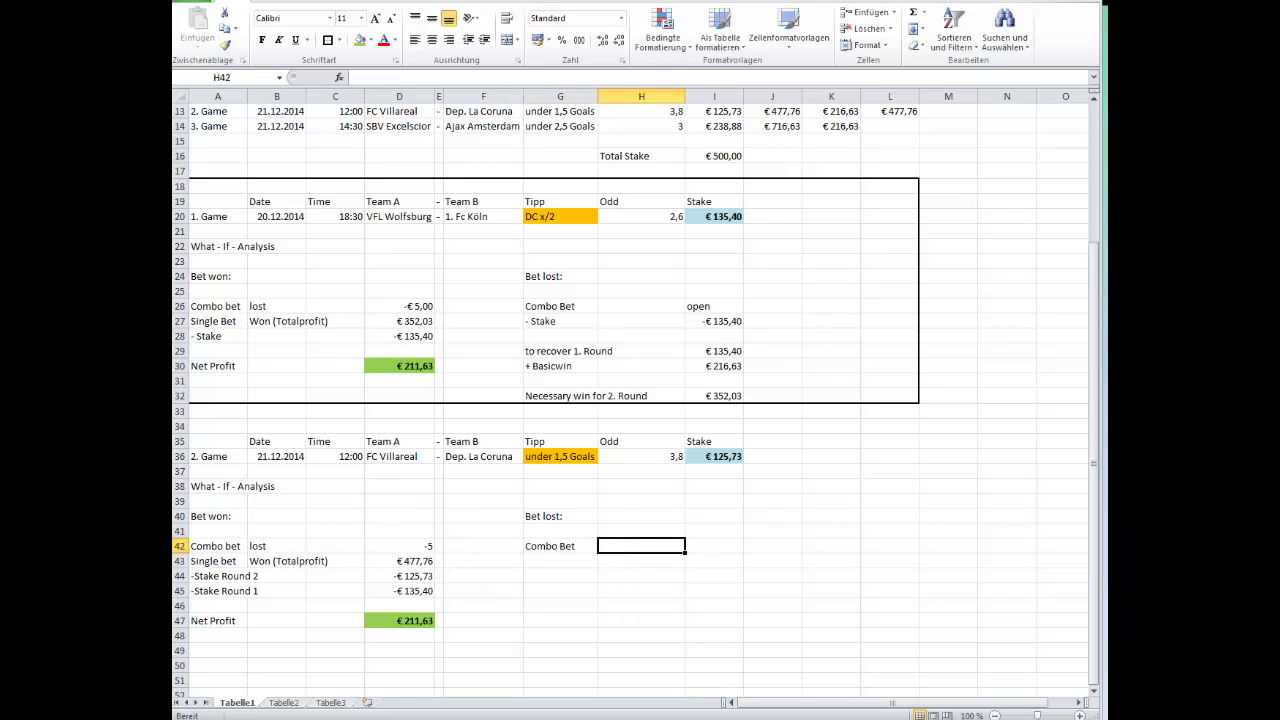
text(open)
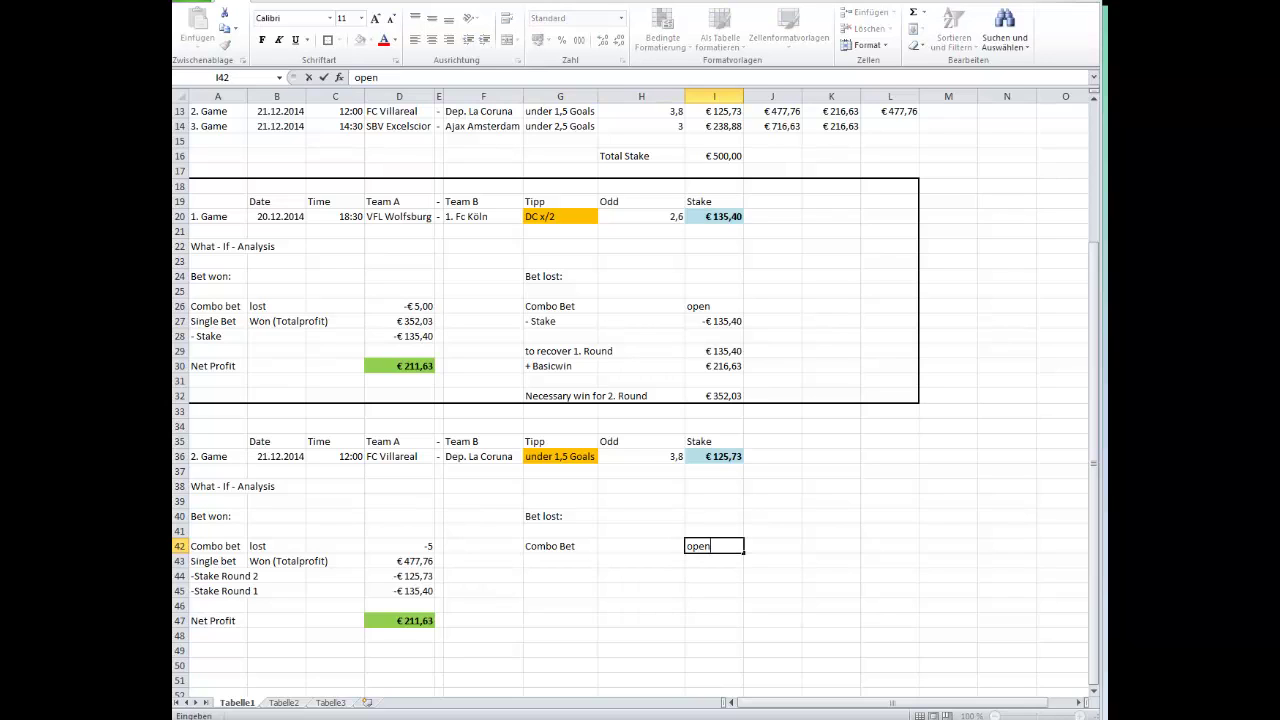
key(Return)
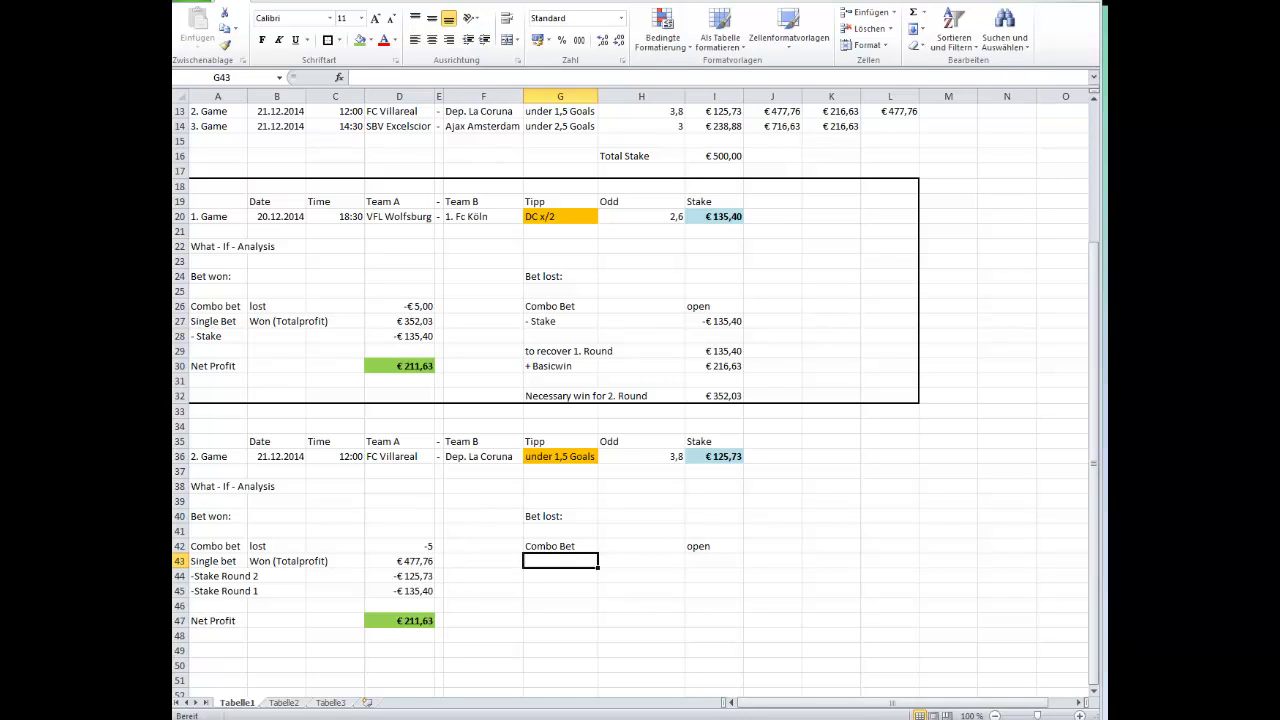
Label G43 "- Stake Round" and enter the first game's negative stake in I43 by multiplying I20 by -1
text(- Stake)
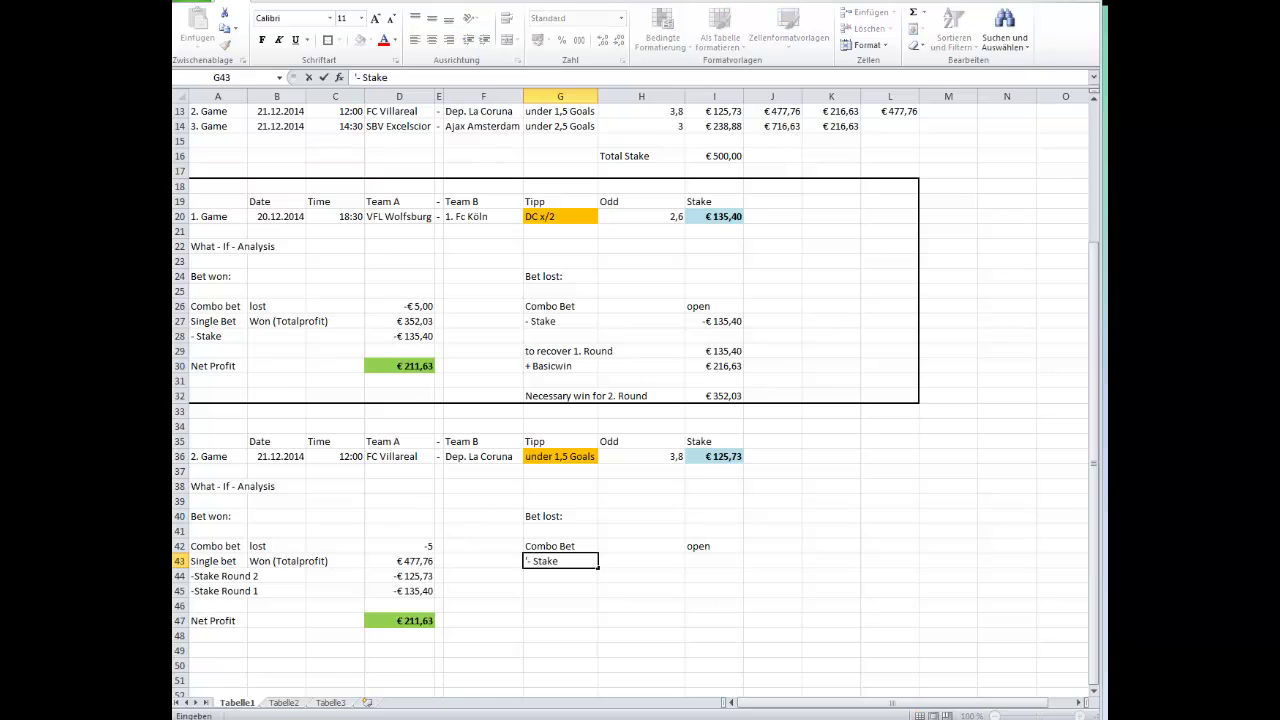
text( round)
key(BackSpace)
key(BackSpace)
key(BackSpace)
key(BackSpace)
text(ound)
key(Tab)
key(Tab)
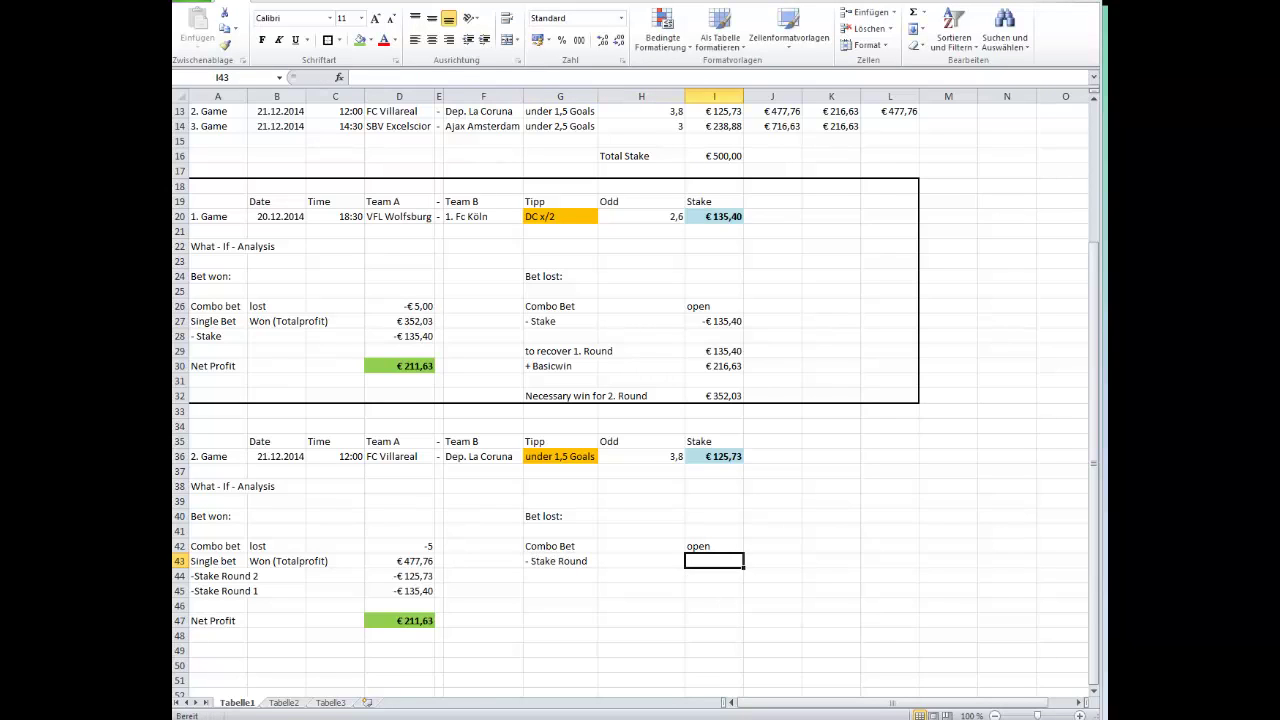
text(=)
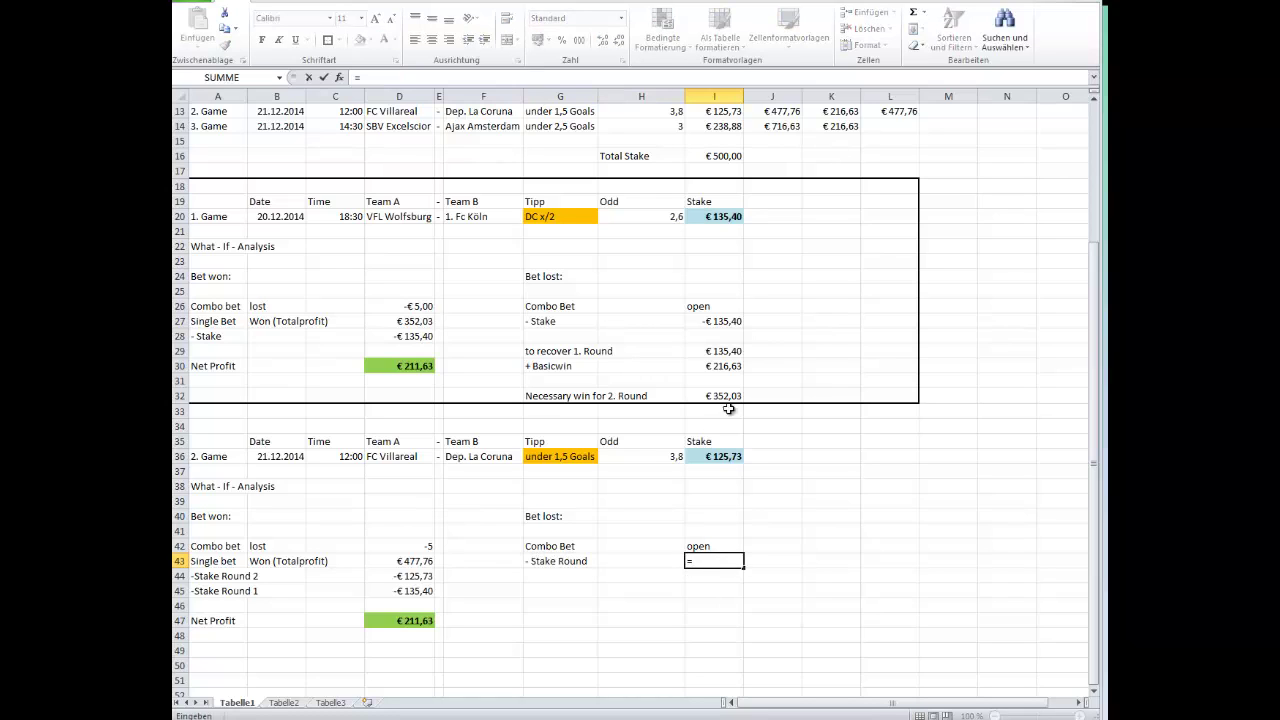
click(731, 216)
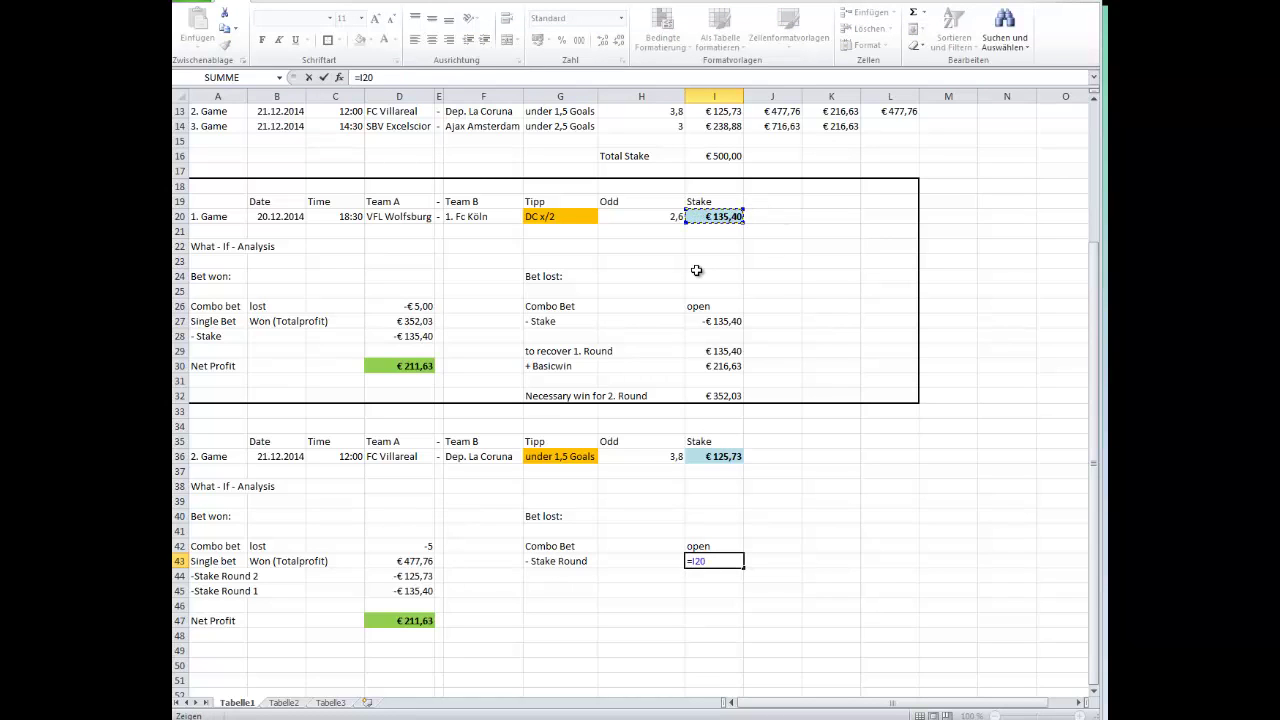
text(*)
key(Return)
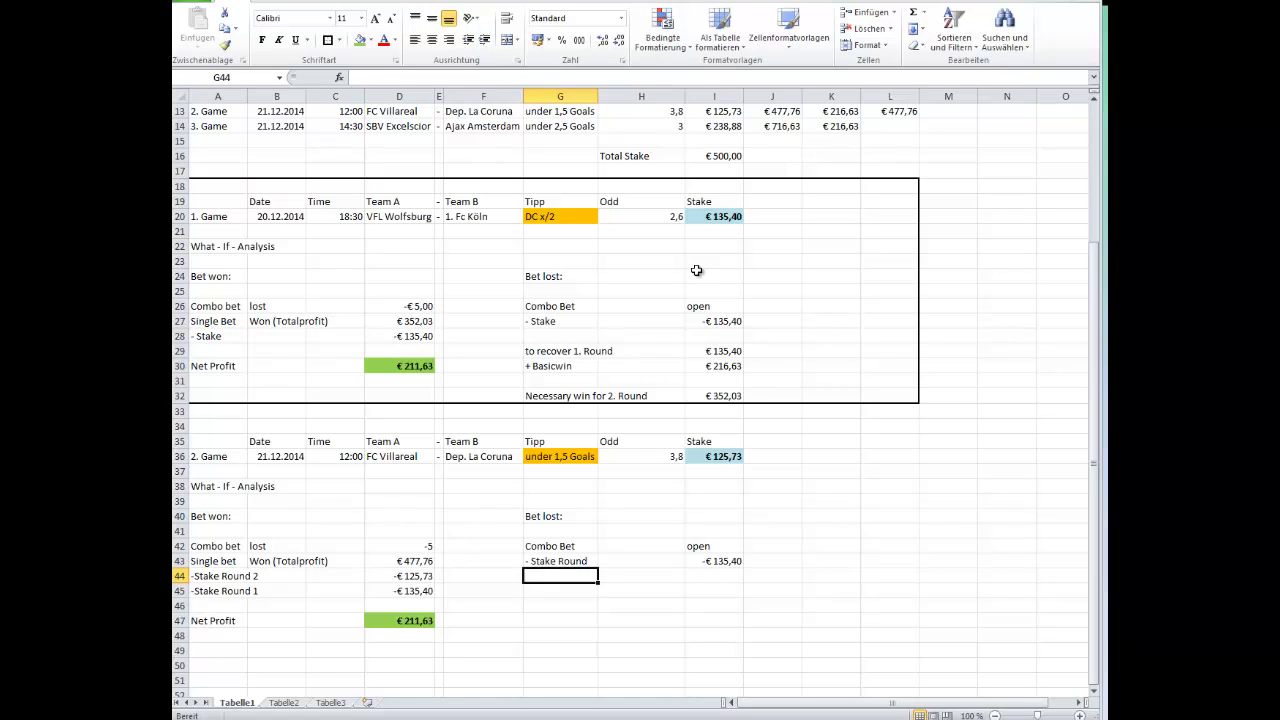
Label G44 "- Stake Round 2" and complete the label in G43 as "- Stake Round 1"
text('- S)
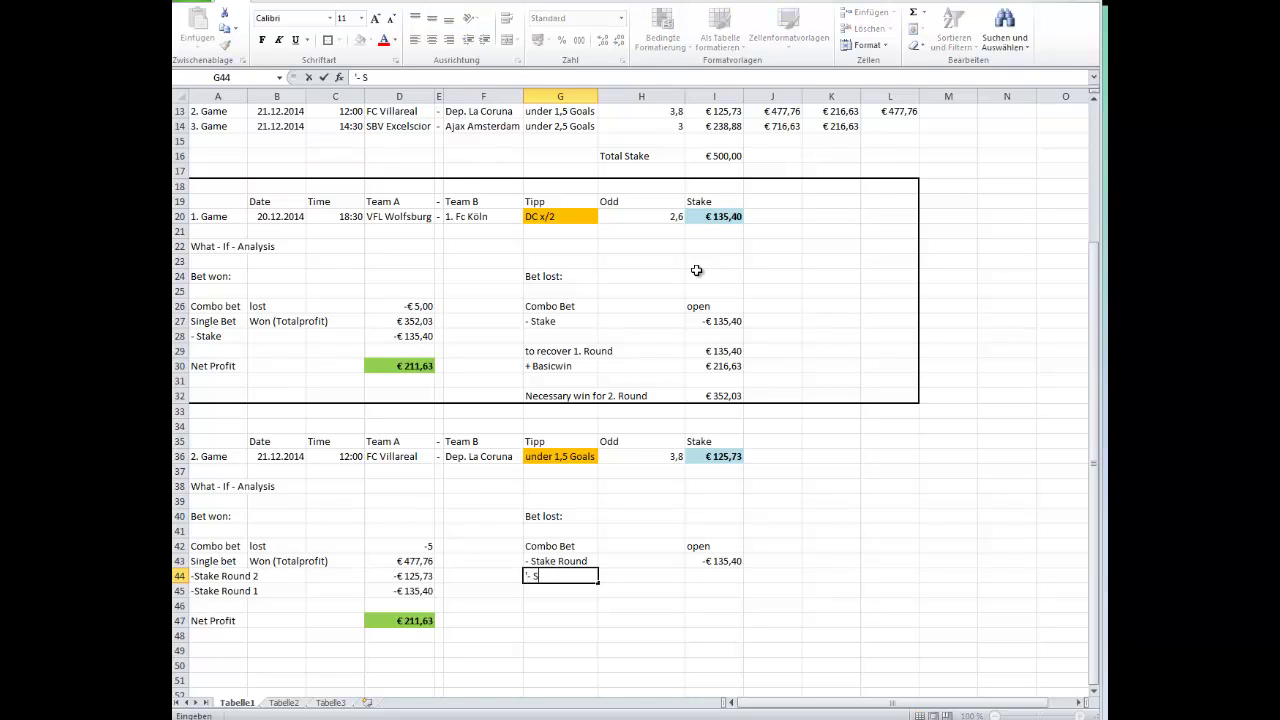
text(takle Round 2)
key(Return)
key(Up)
key(Up)
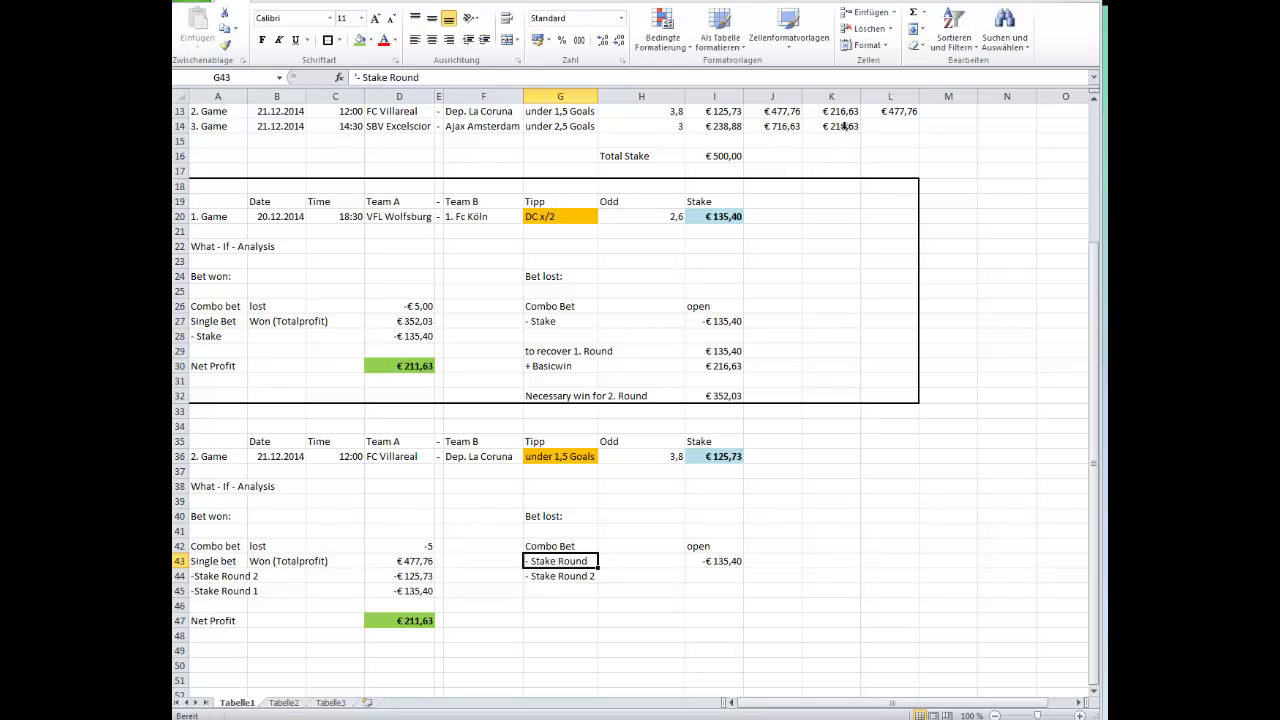
click(432, 76)
text(1)
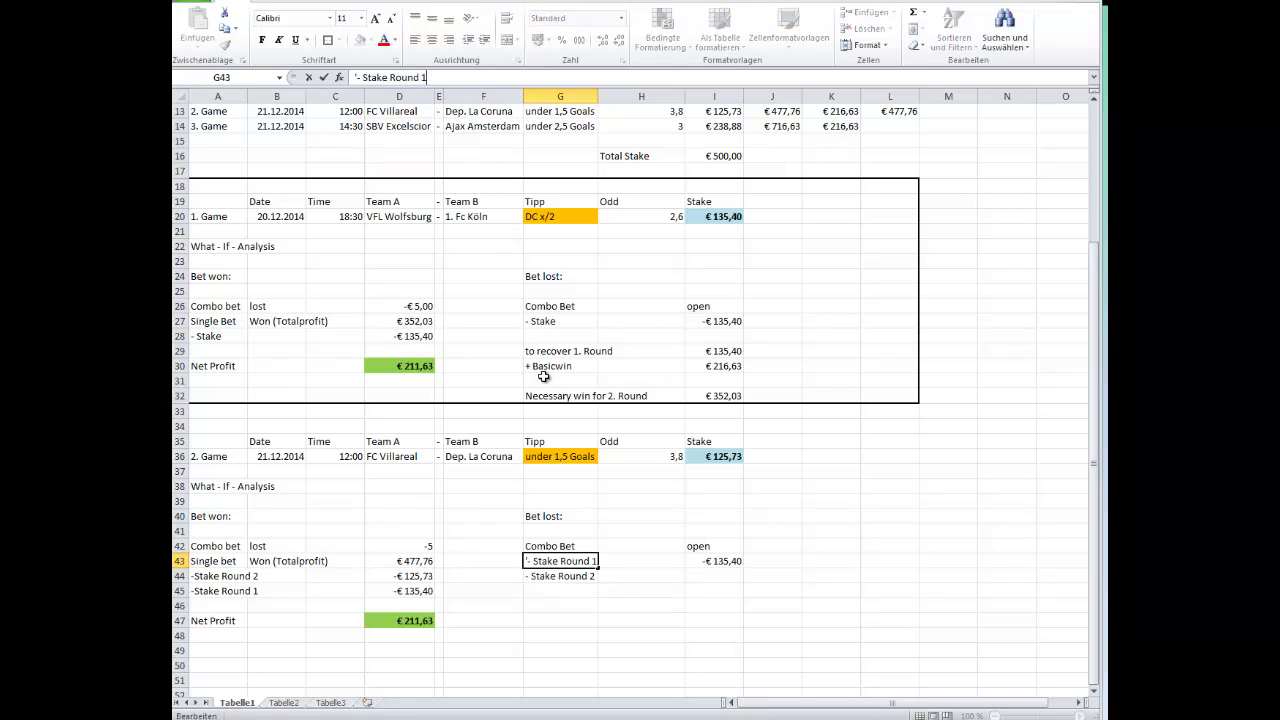
click(541, 378)
Enter the second game's negative stake in I44 with =I36*-1
click(708, 574)
text(=)
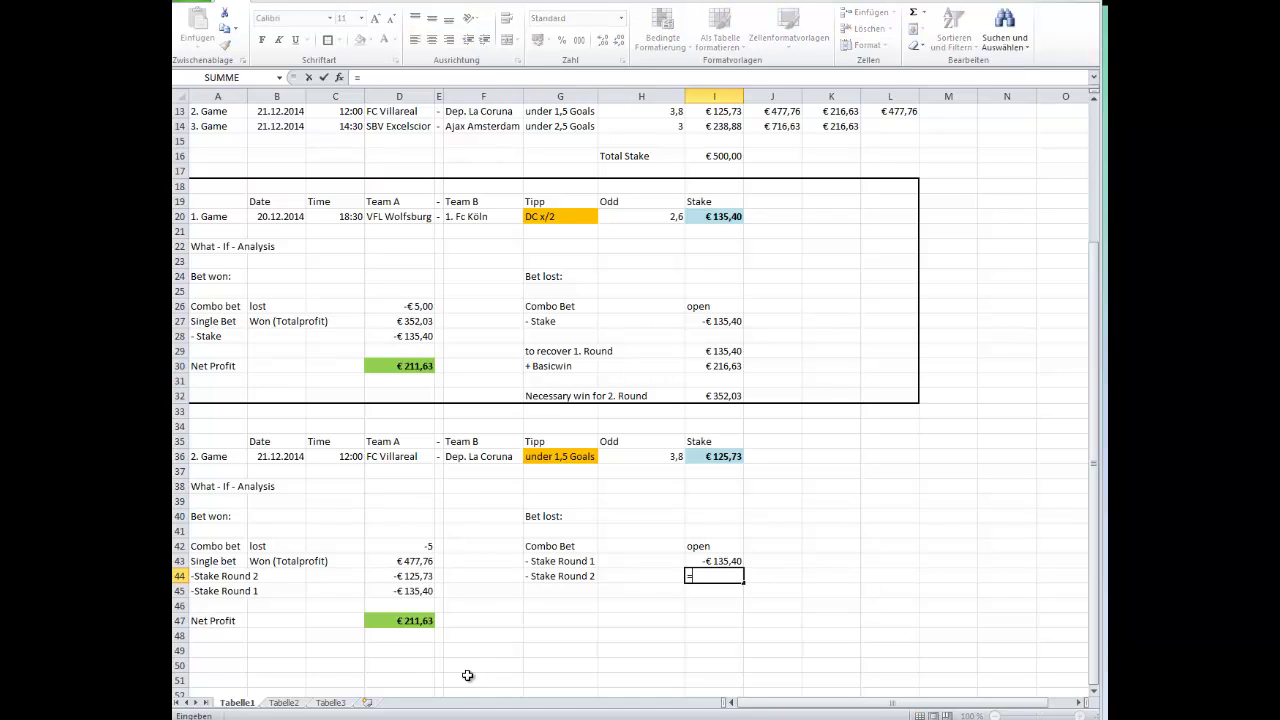
click(741, 456)
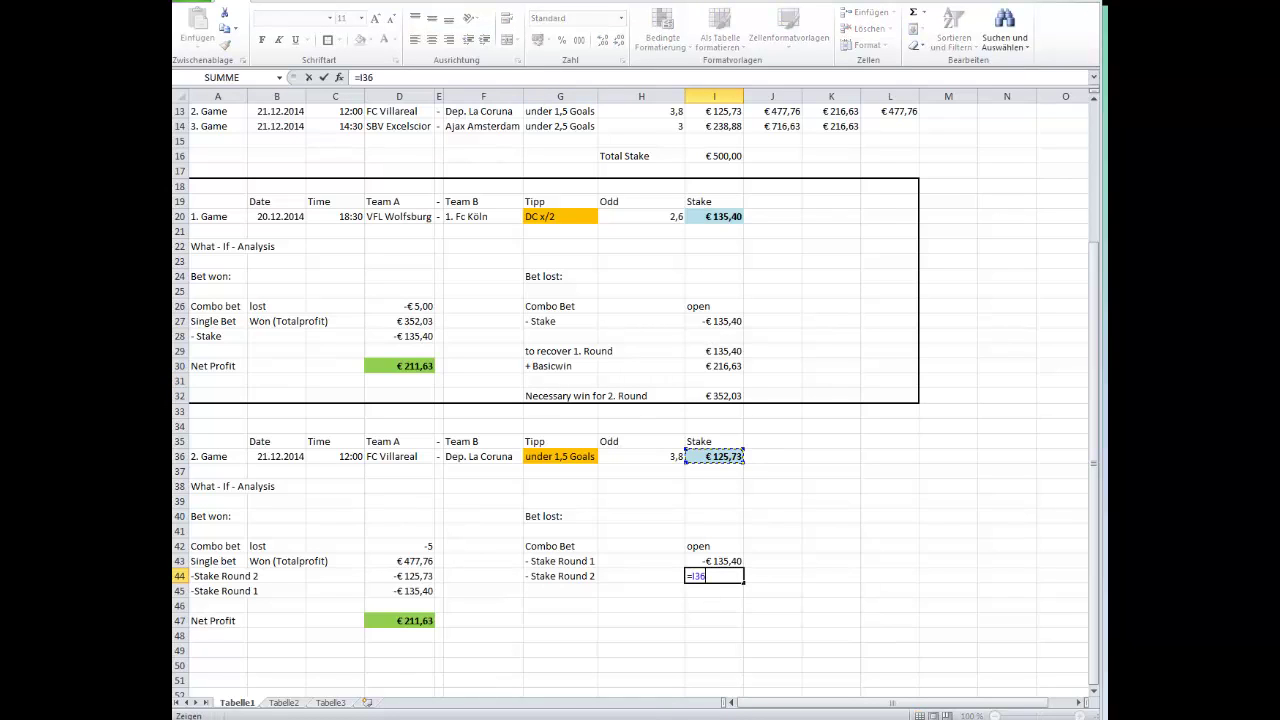
text(*-)
text(1)
key(Return)
Label G46 "Total" and sum both lost stakes in I46 with =SUMME(I43:I44)
key(Left)
key(Left)
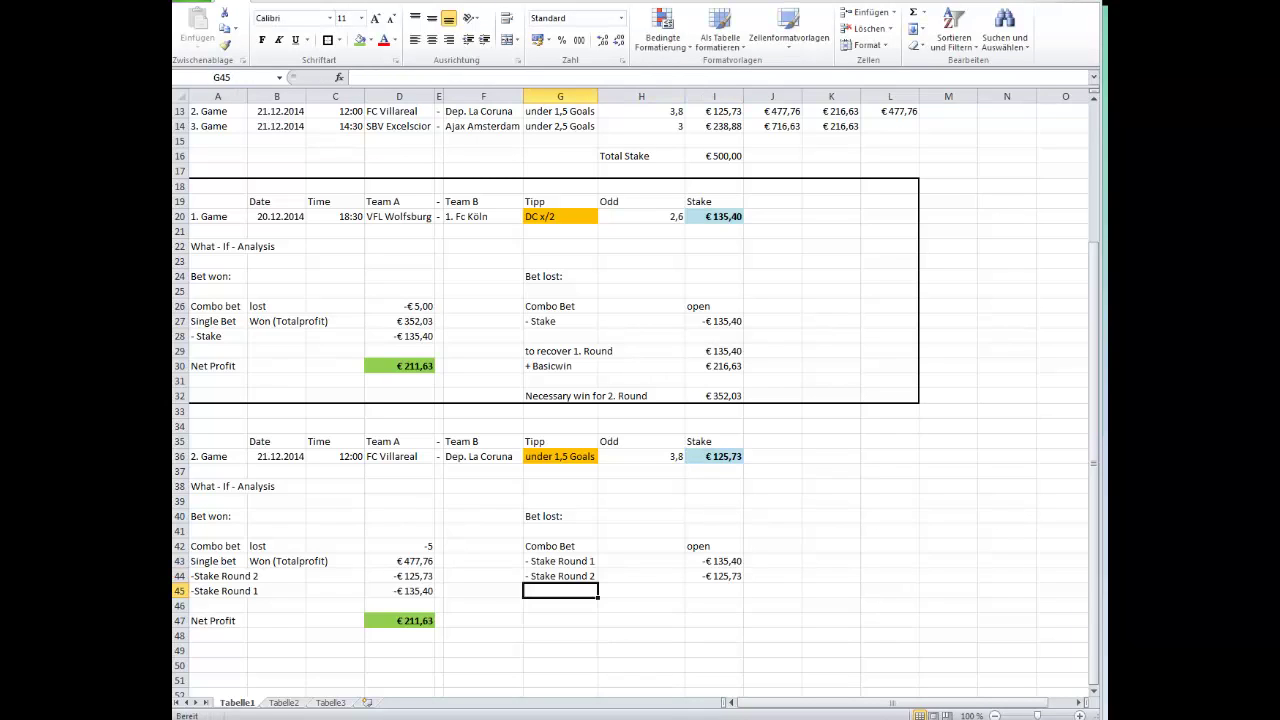
key(Down)
text(Total)
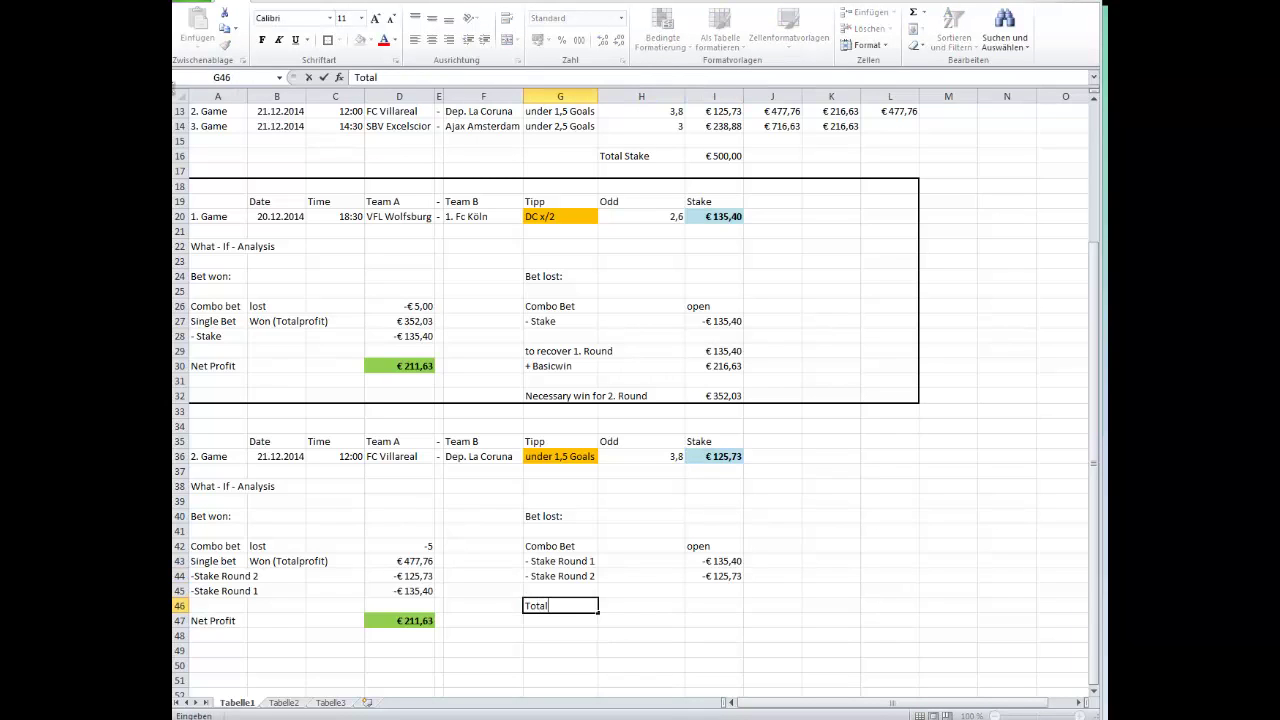
key(Right)
key(Right)
key(Right)
key(Left)
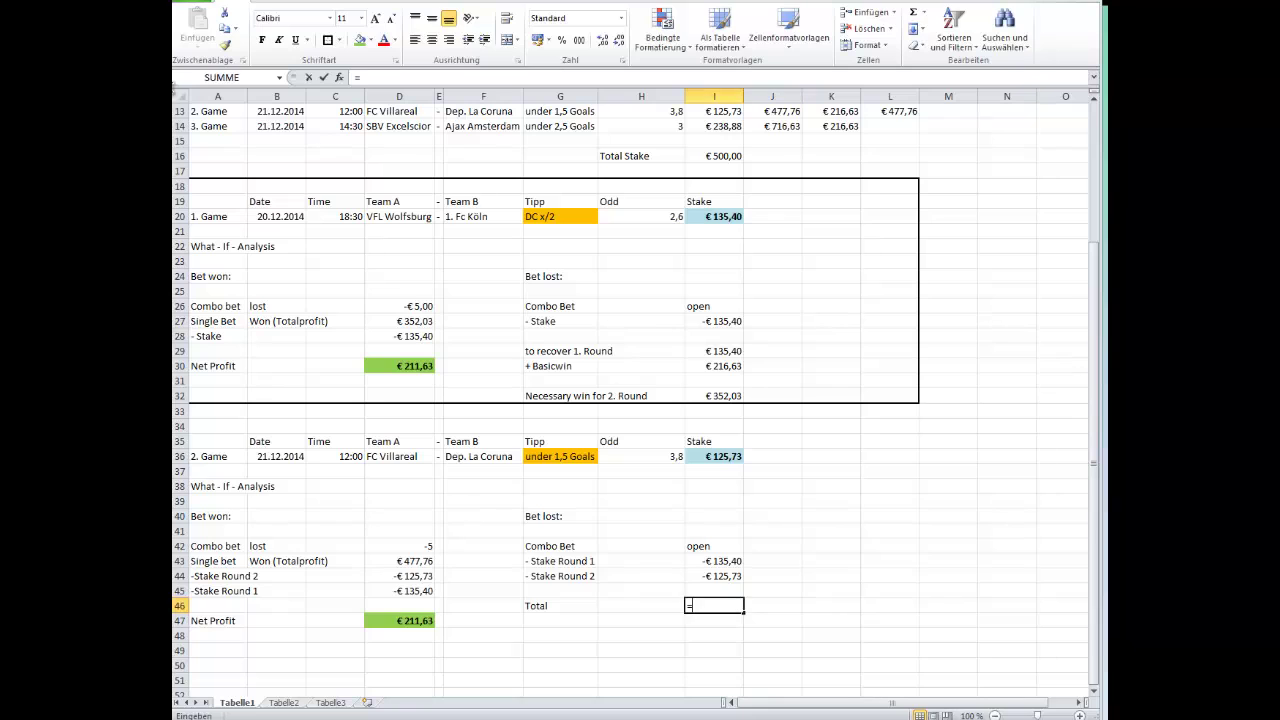
text(=summe()
key(Up)
key(Up)
key(shift+Up)
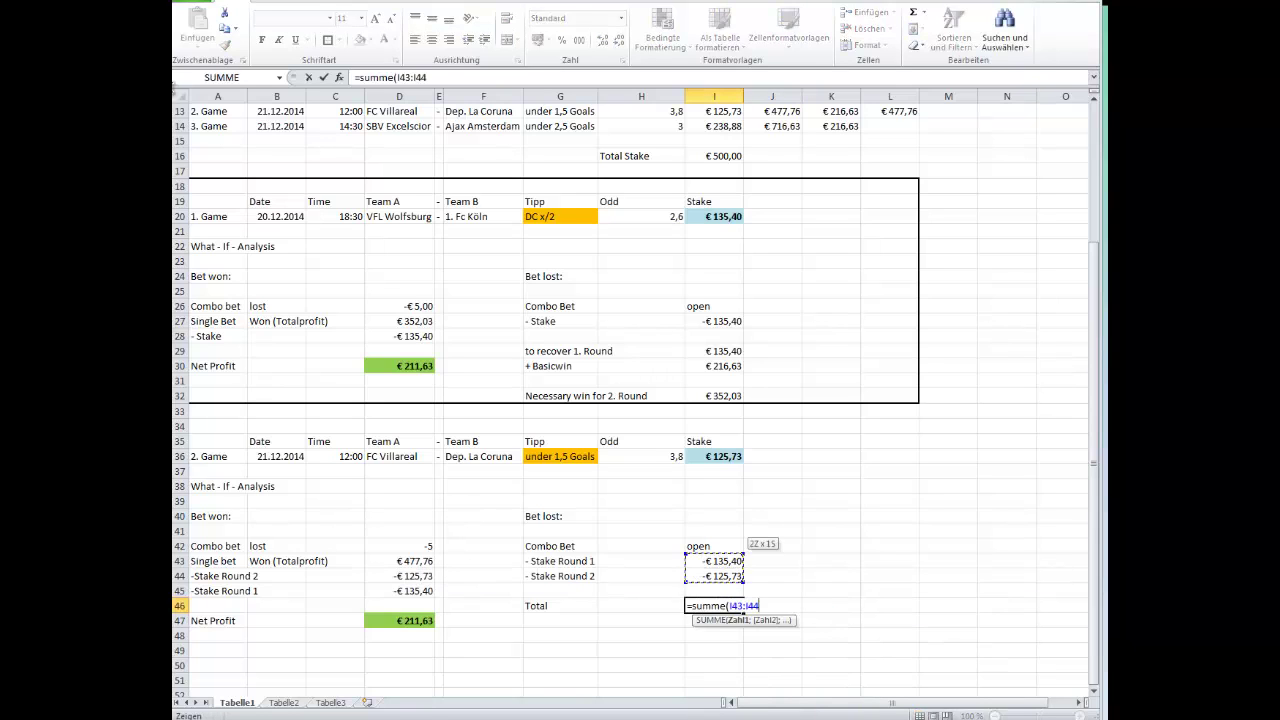
key(Return)
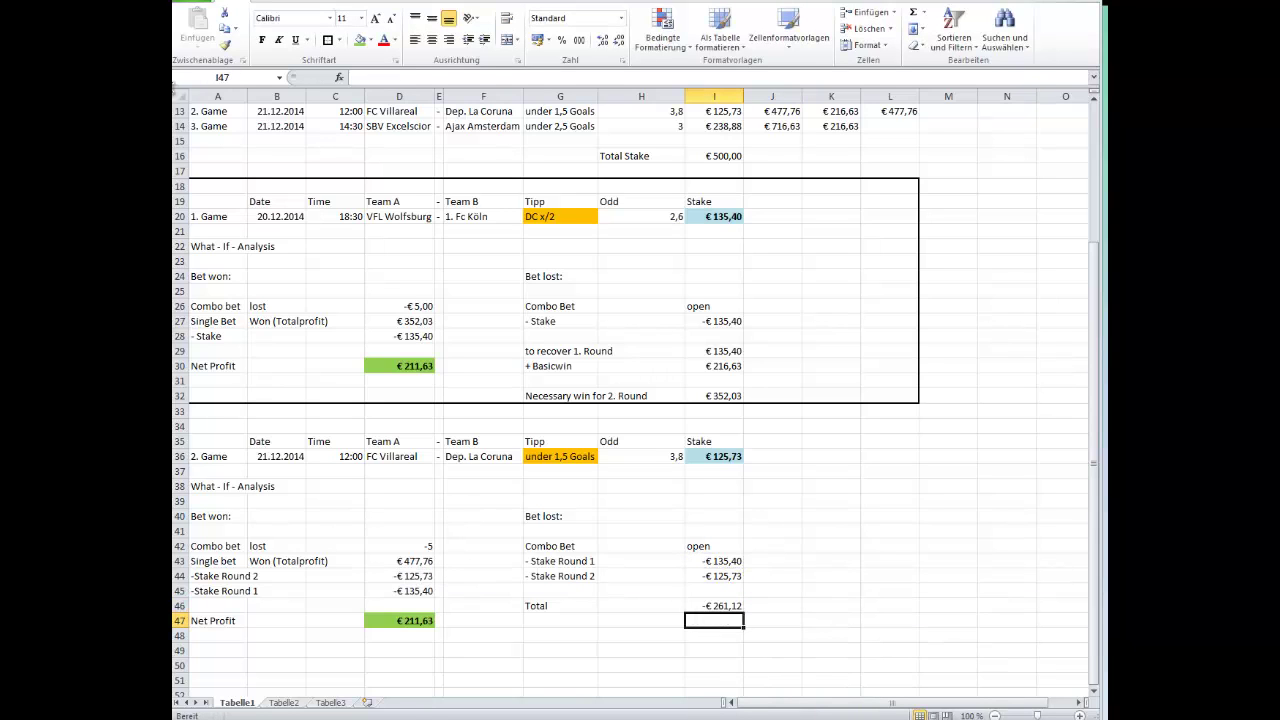
Label G47 "to recover both rounds" and enter the total as a positive amount in I47 with =I46*-1
key(Left)
key(Left)
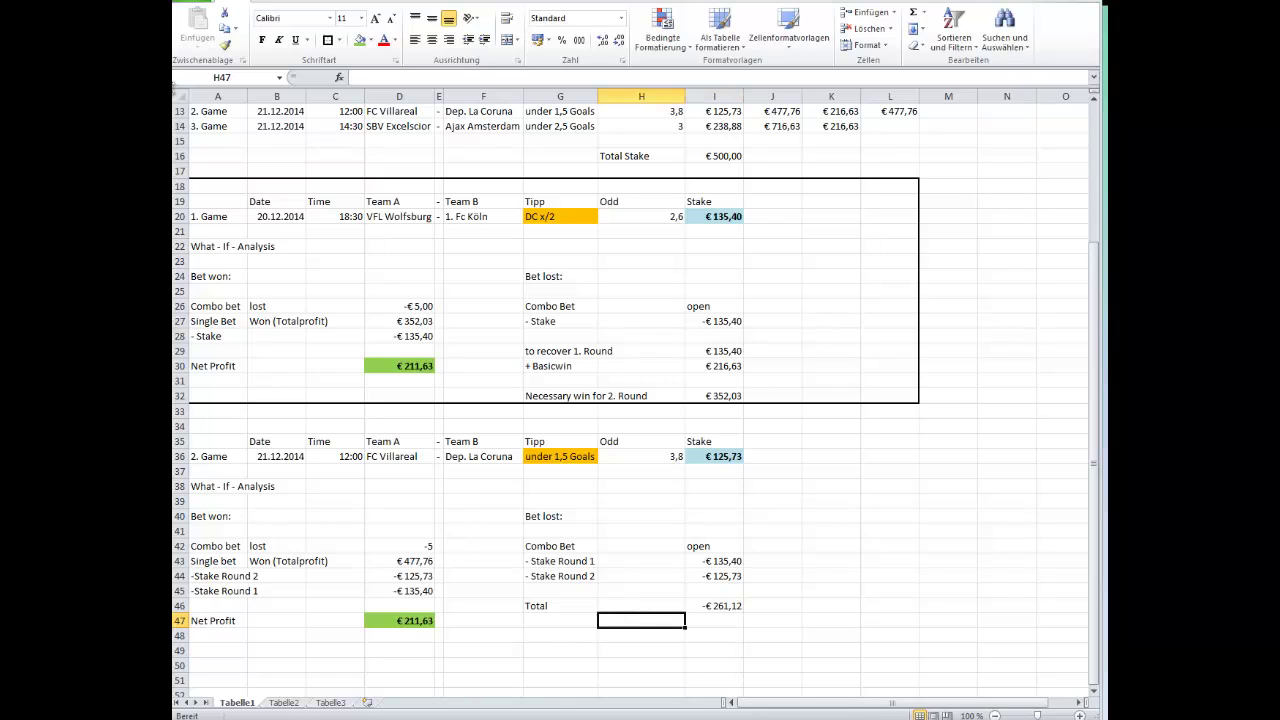
text(to rec)
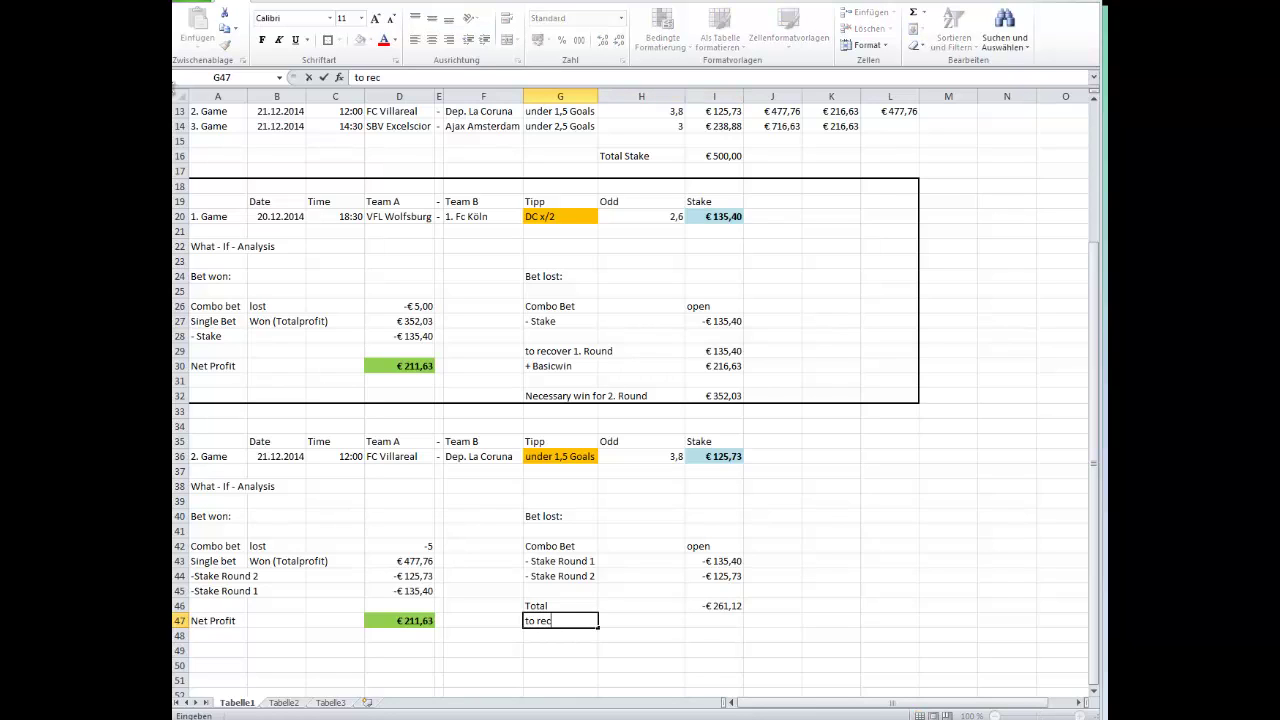
text(over both rounds)
click(714, 620)
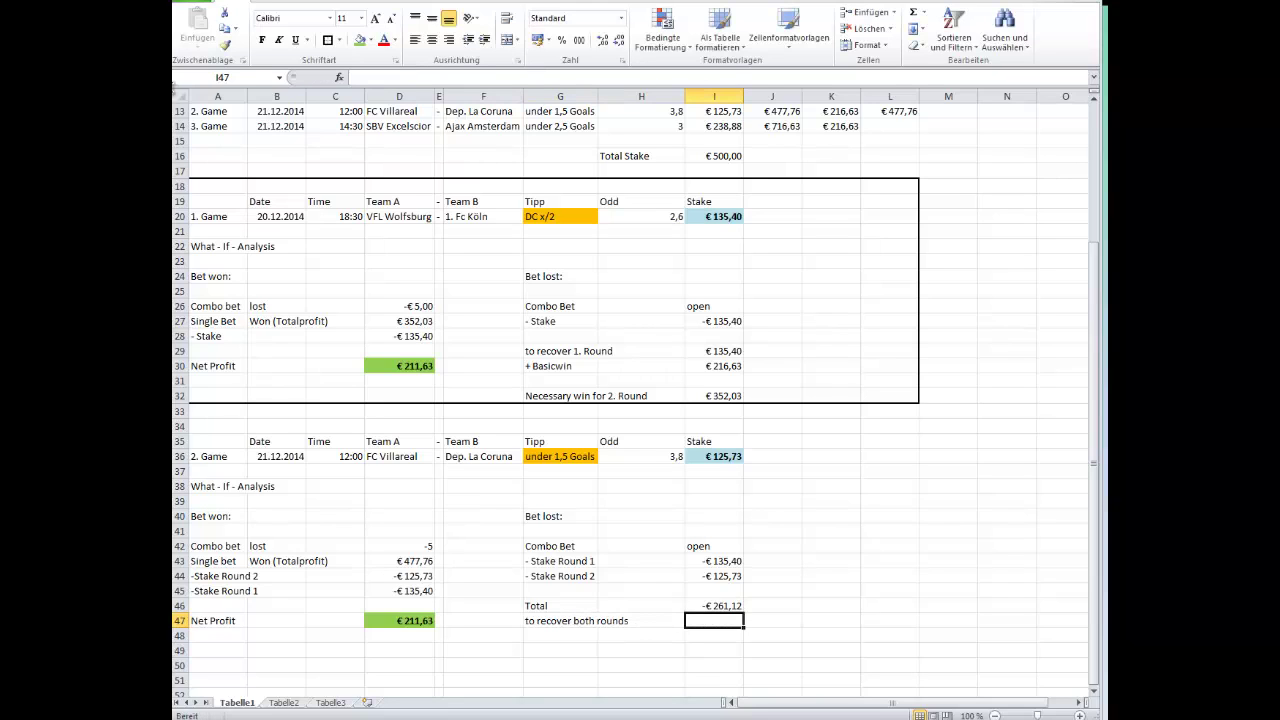
text(=)
click(714, 605)
text(*)
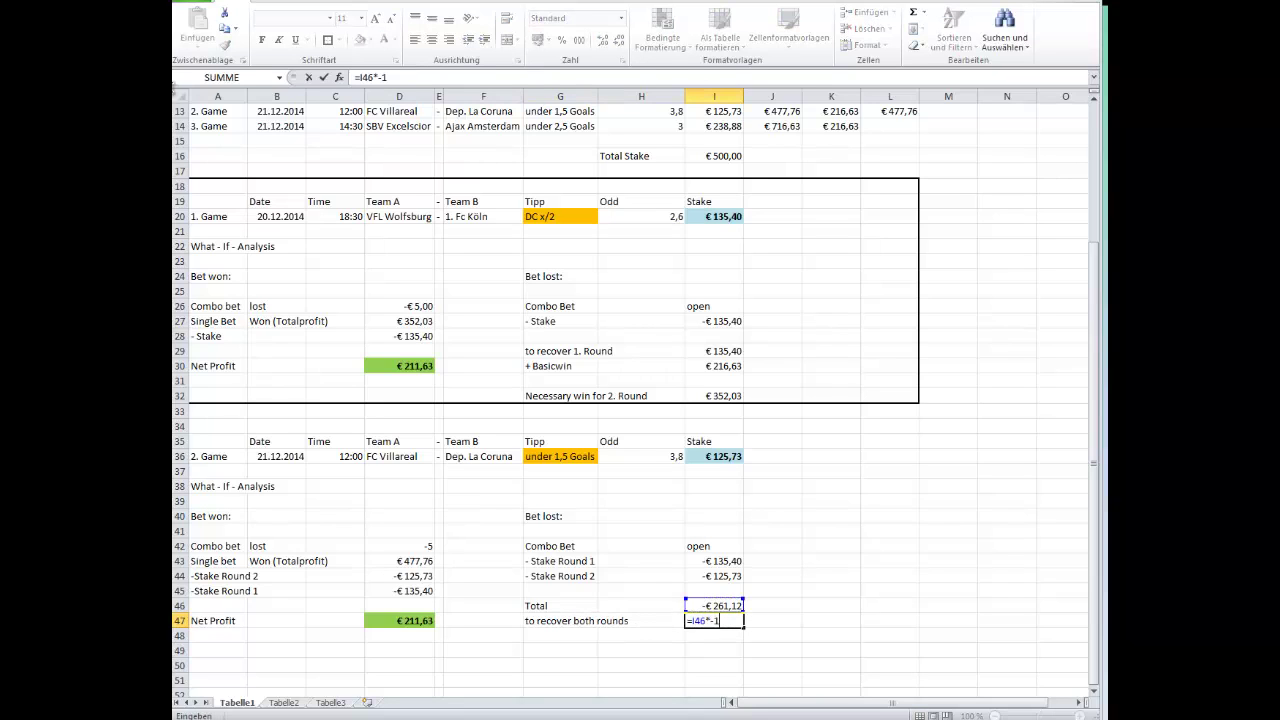
key(Return)
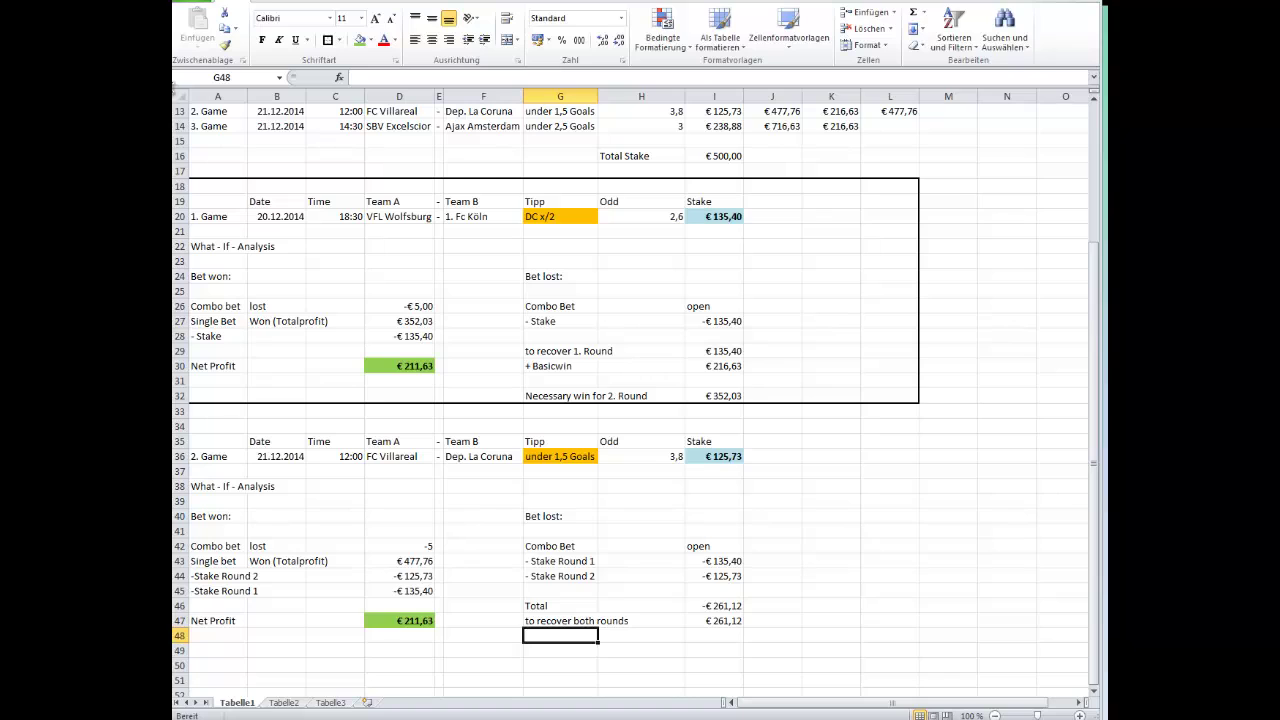
Label G48 "+ Basicwin" and link I48 to the basic win with =I9
text(')
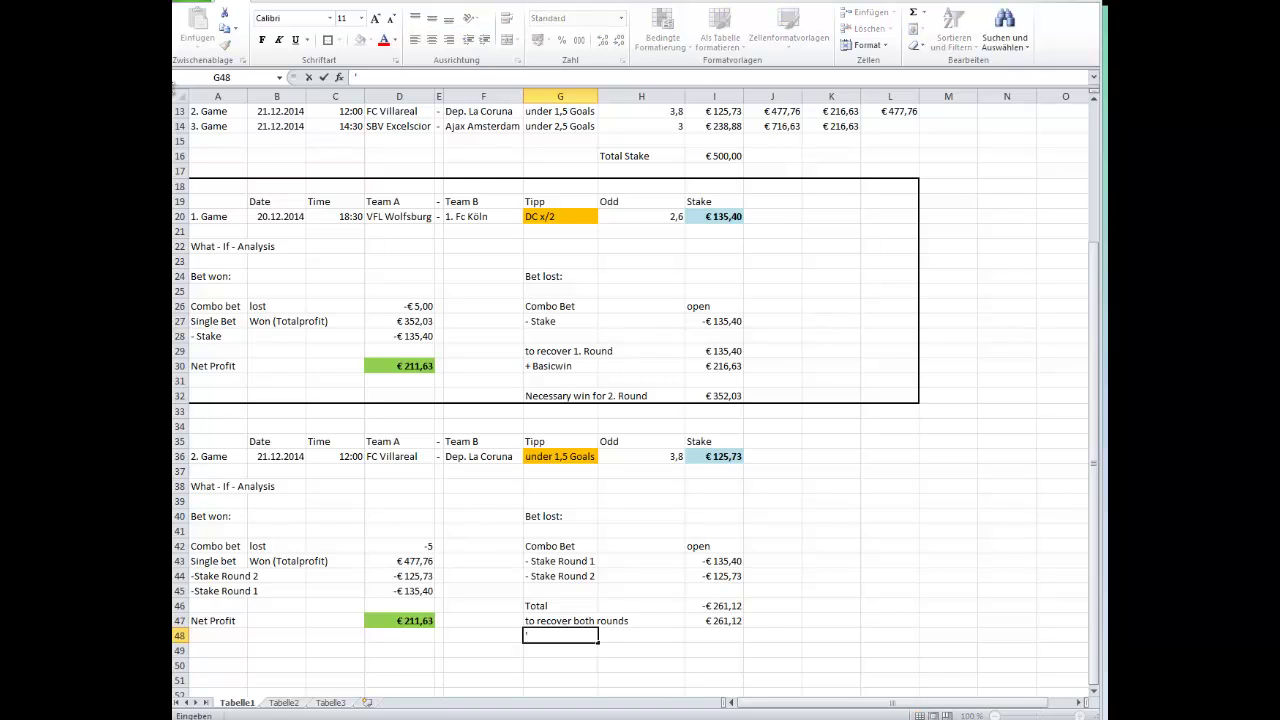
text(+ Basicwin)
key(Tab)
key(Tab)
text(=)
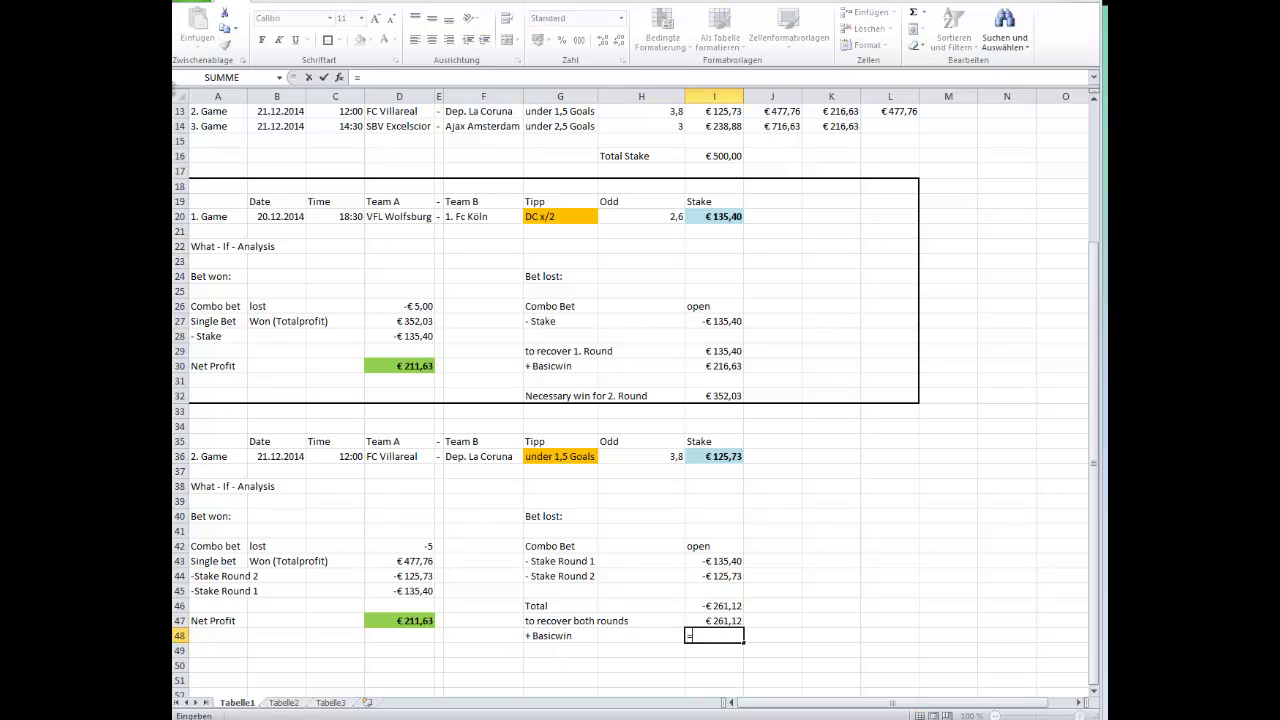
scroll(764, 418, up, 1)
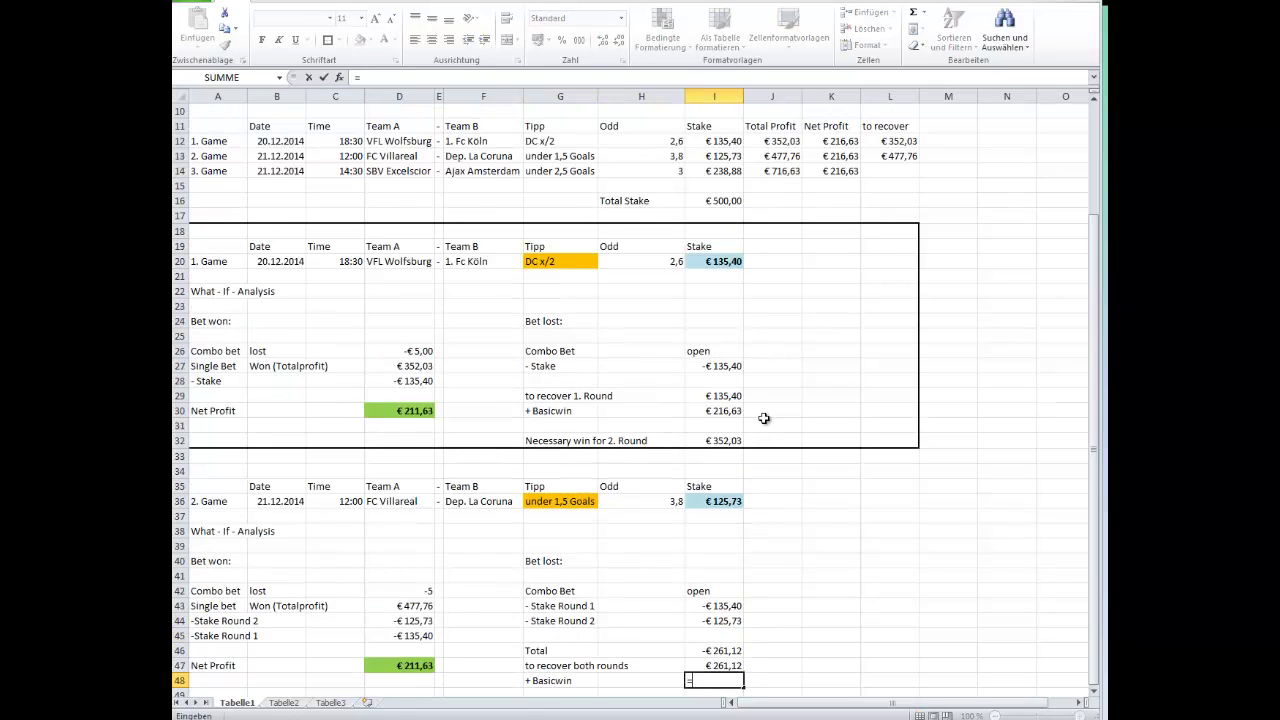
scroll(764, 418, up, 2)
click(722, 186)
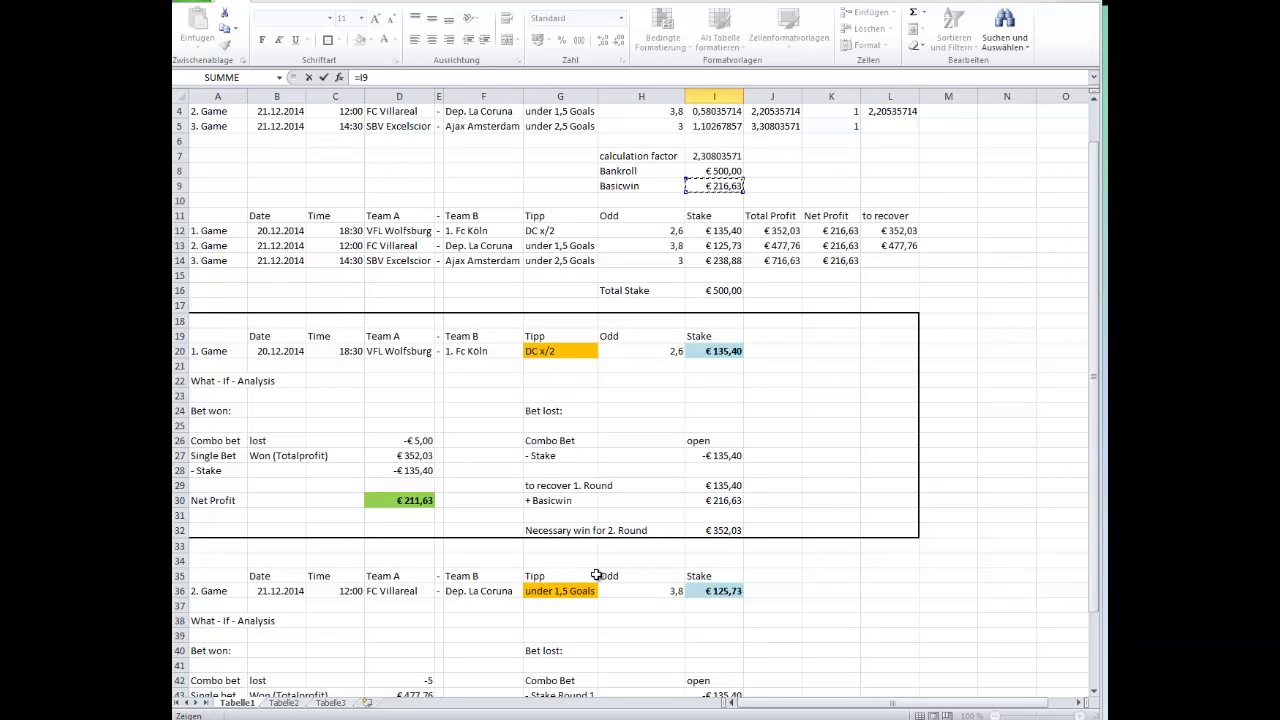
key(Return)
Label G50 "Necessary win for round 3" and sum the recovery amount and basic win in I50 with =SUMME(I47:I48)
key(Return)
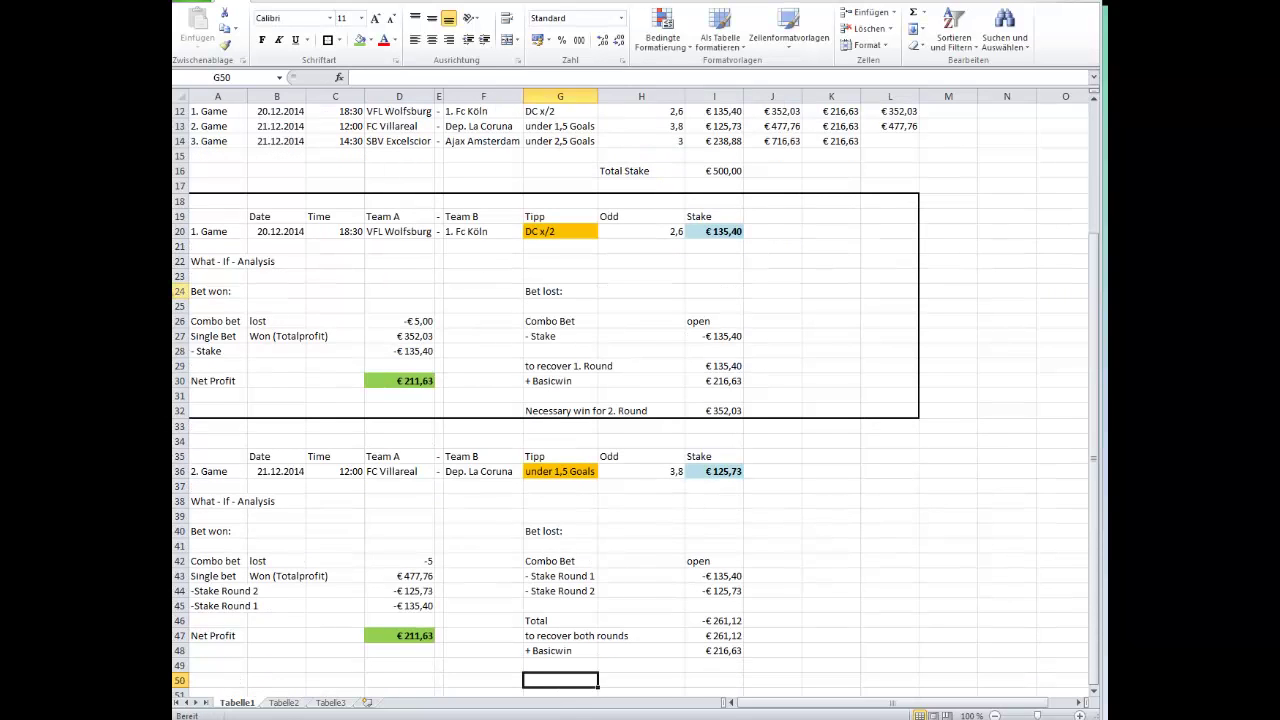
text(Nece)
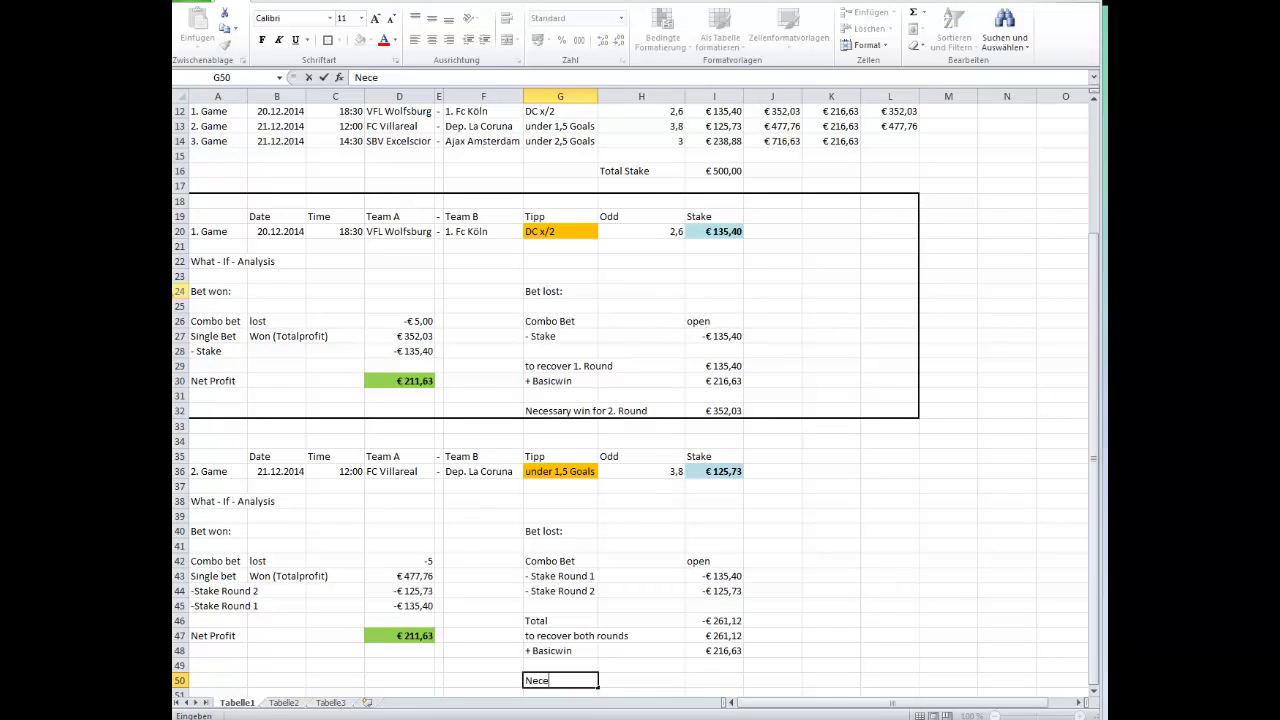
text(ssary win for round 3)
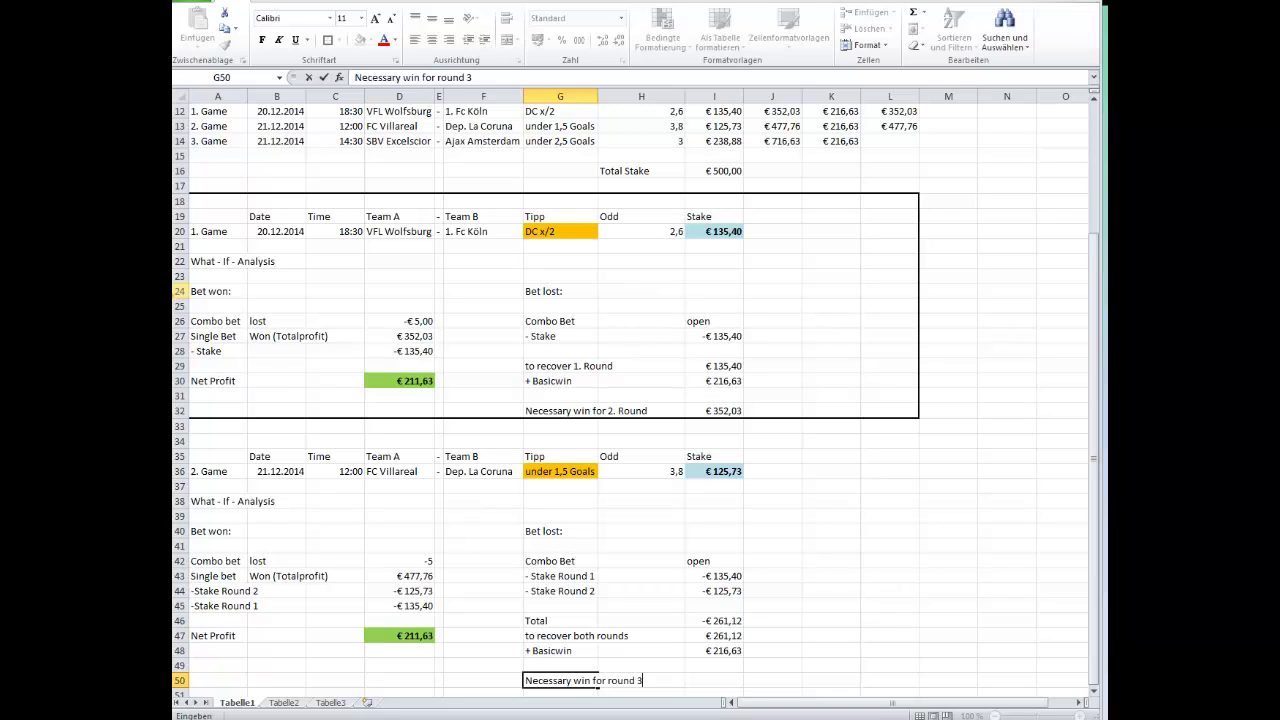
click(714, 680)
text(=summe()
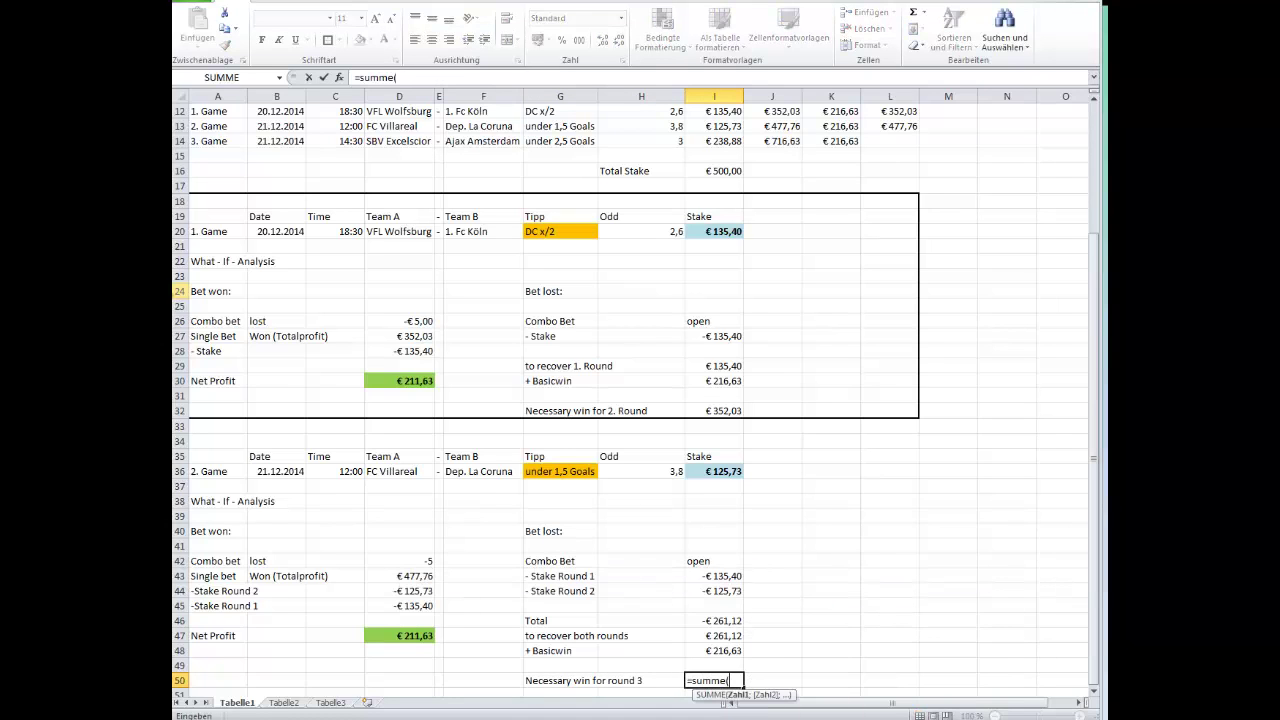
drag(714, 650, 728, 632)
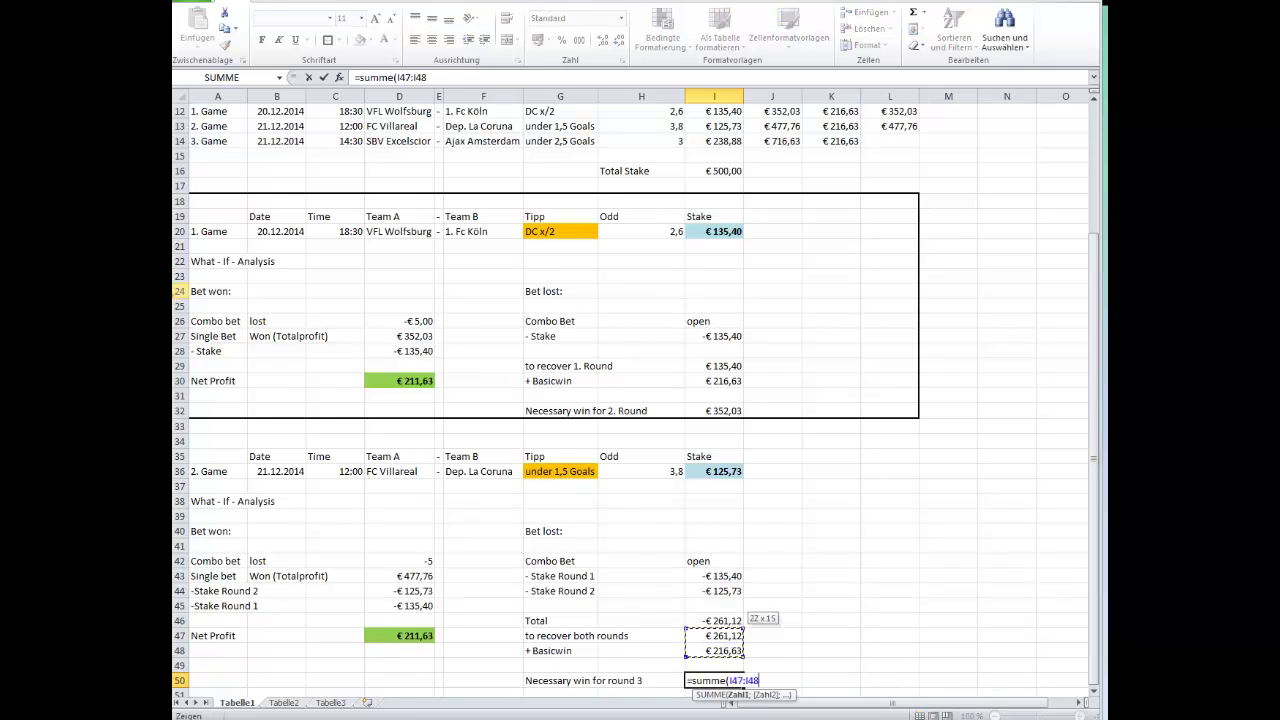
key(Return)
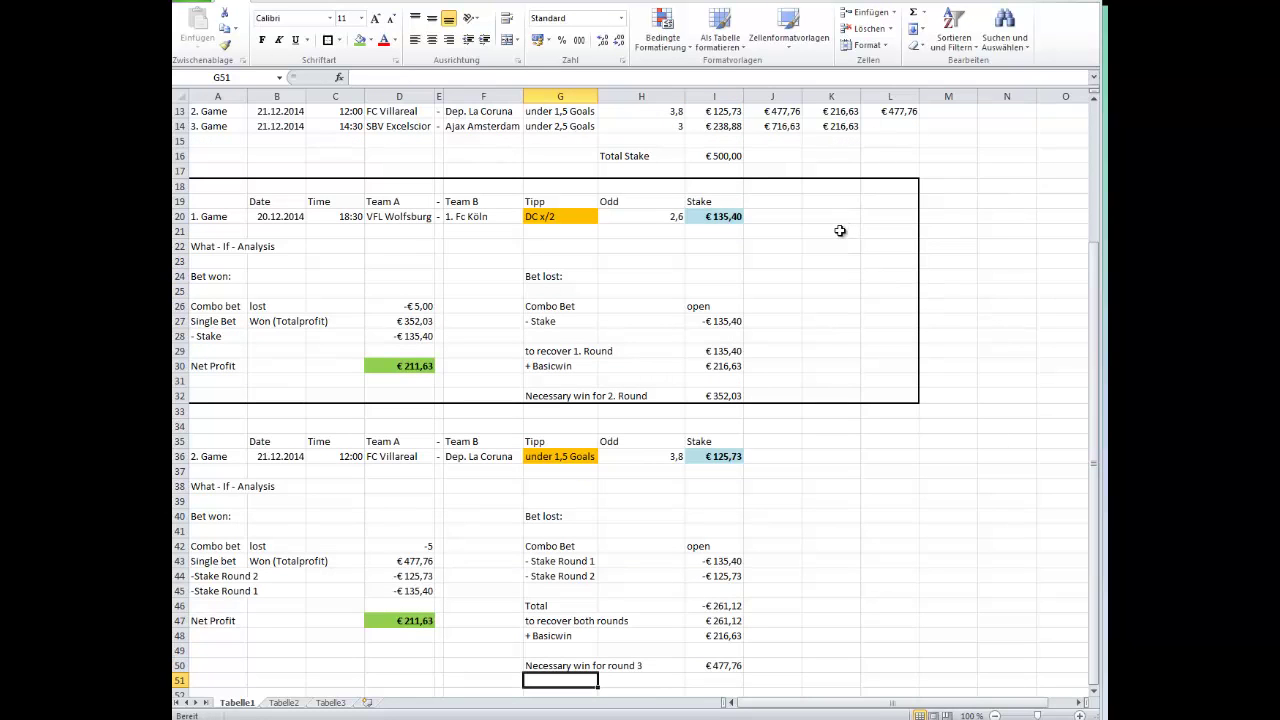
Check the second game's "to recover" amount in L13 against the necessary win for round 3
scroll(841, 229, up, 1)
click(890, 156)
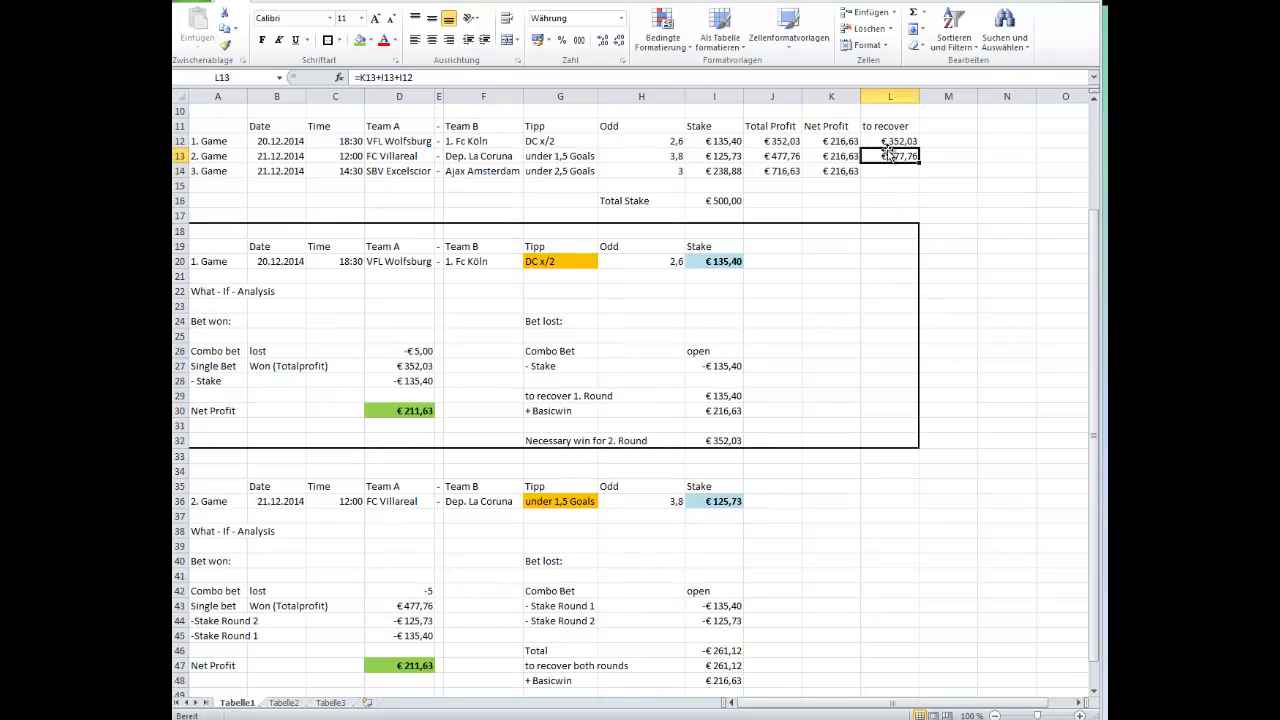
Put a thick outline border around the second game's analysis block, A34:L50
scroll(737, 343, down, 2)
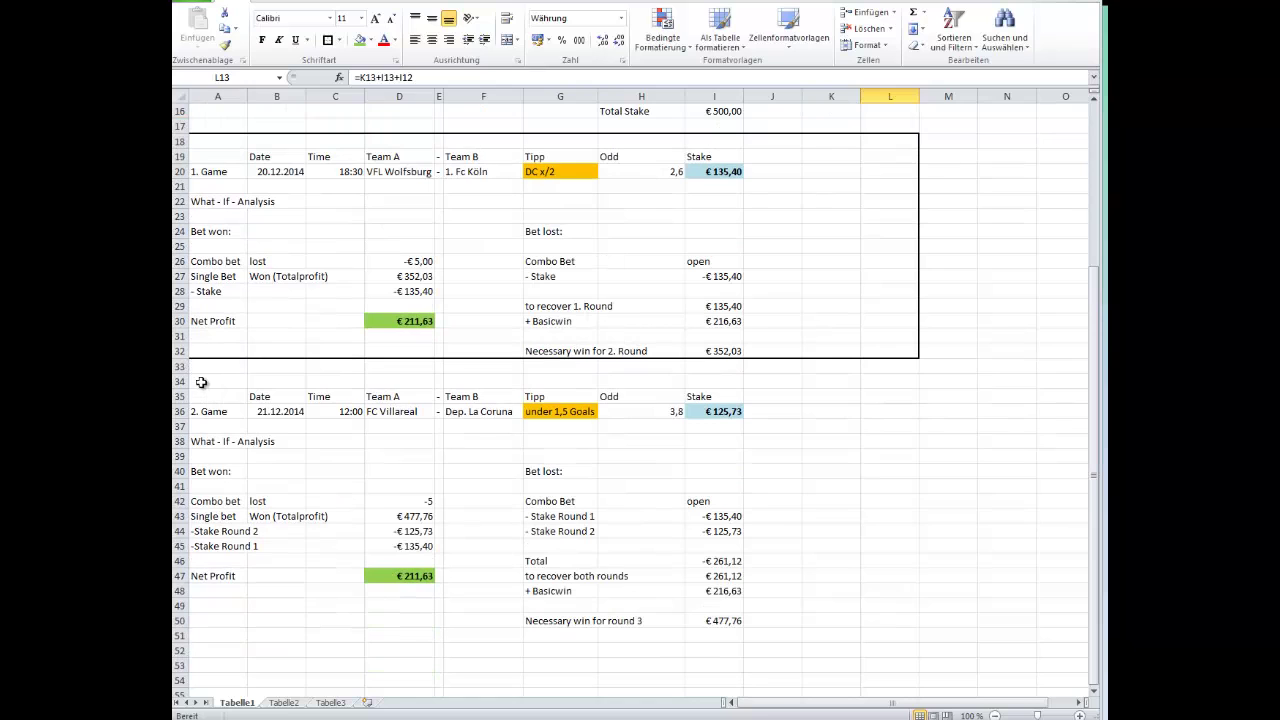
drag(201, 386, 894, 623)
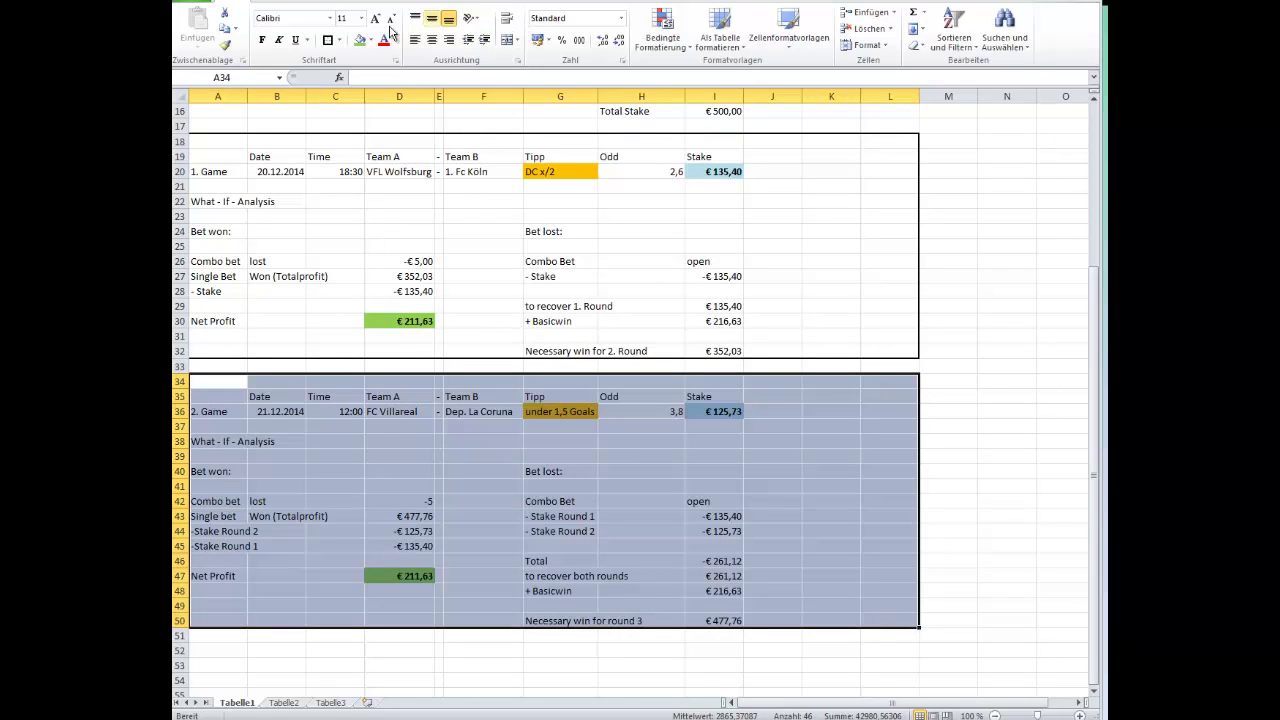
click(328, 42)
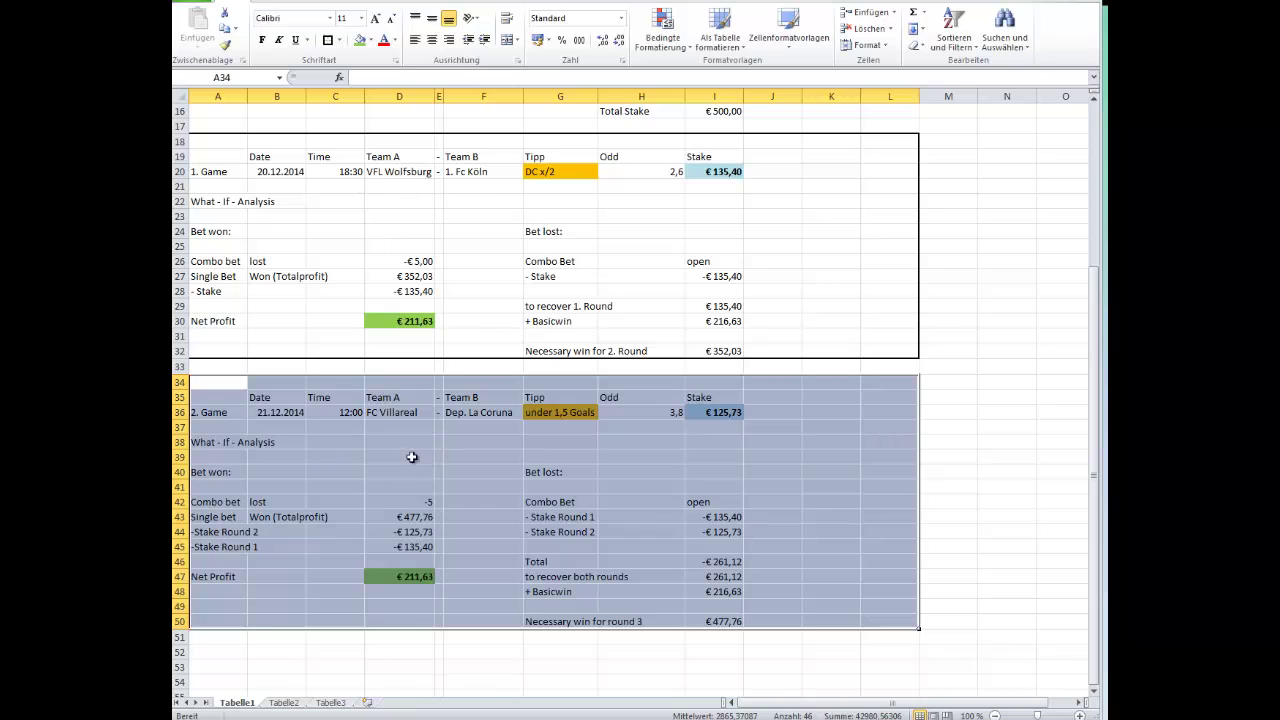
click(380, 414)
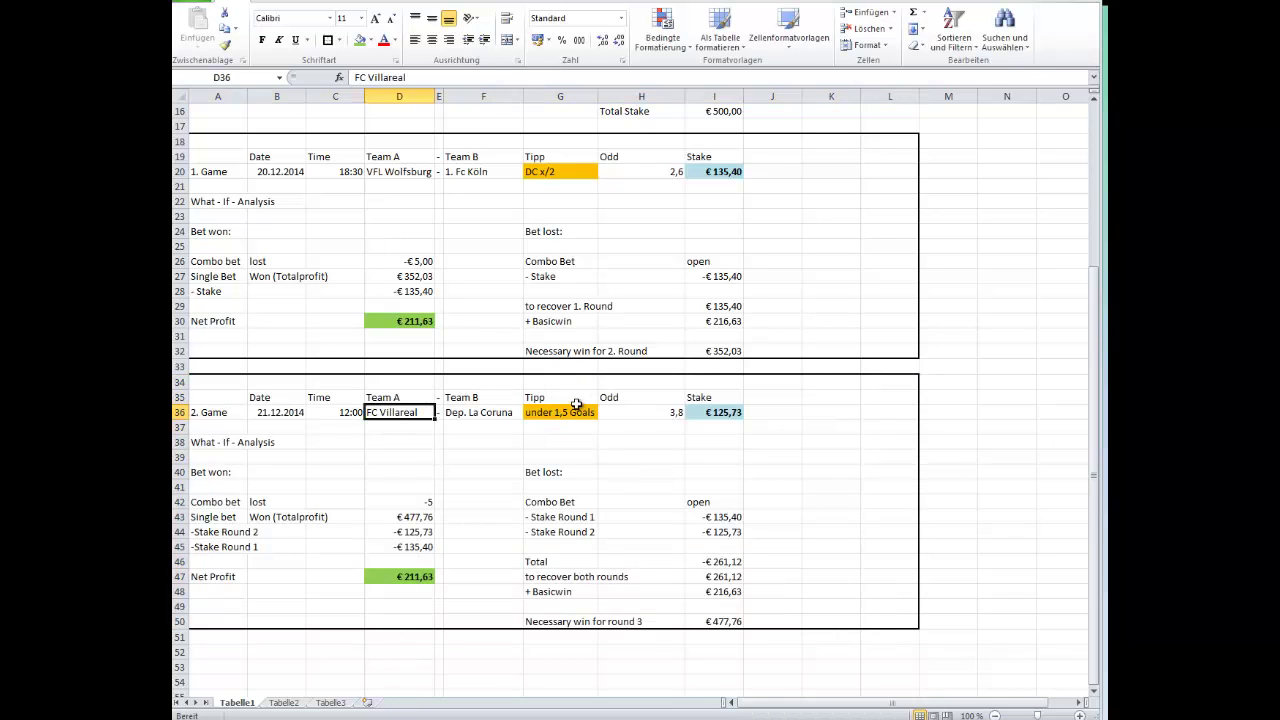
Copy the currency format of the single bet amount in D43 to the lost combo bet amount in D42
click(400, 518)
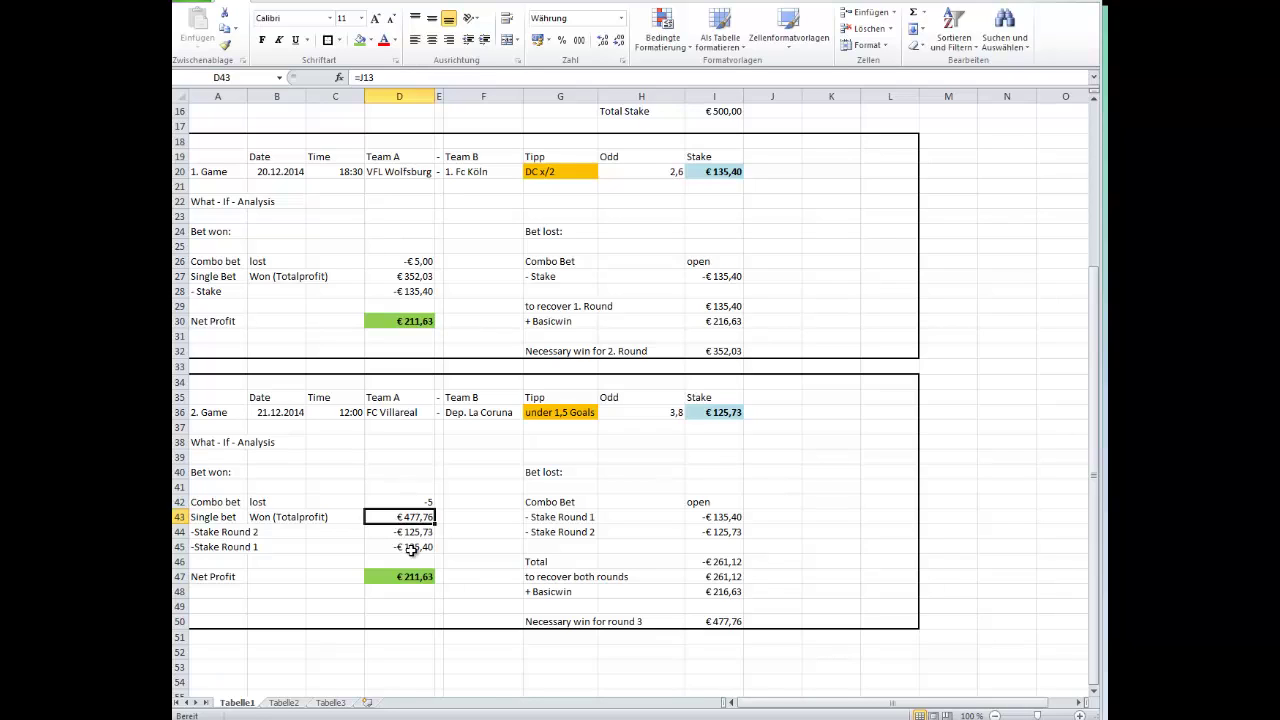
click(410, 531)
click(410, 543)
click(410, 533)
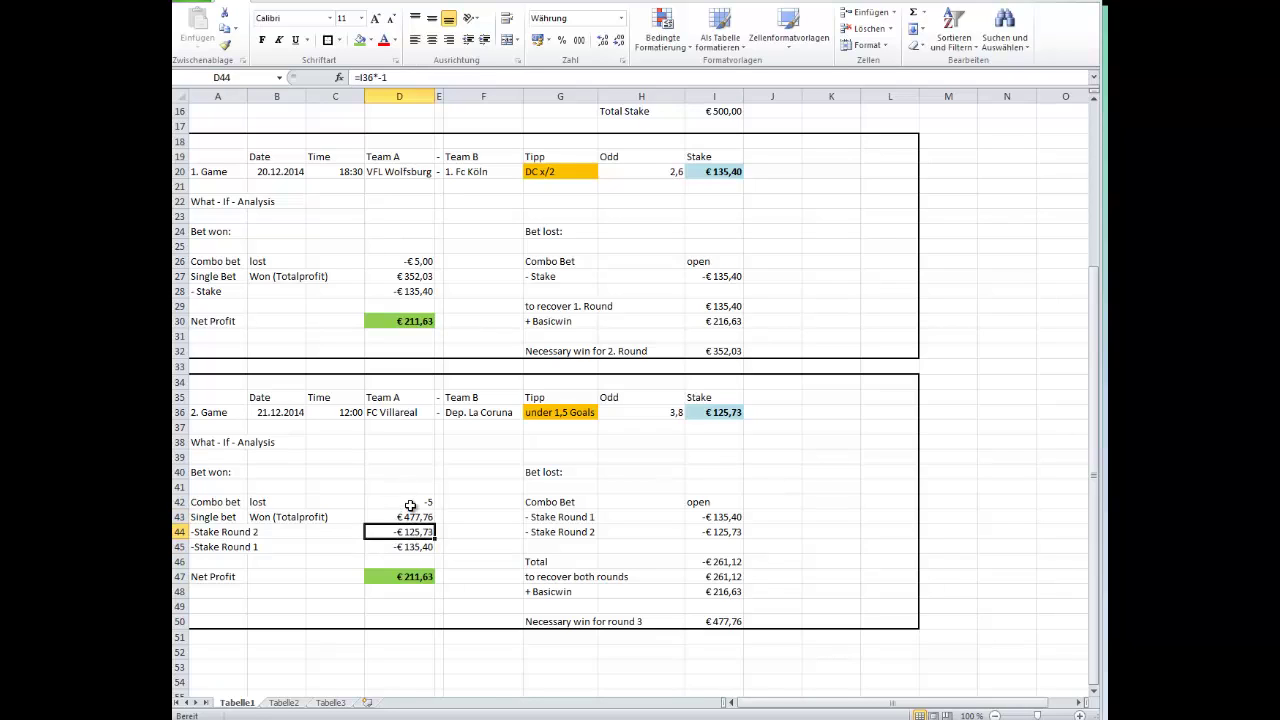
click(412, 503)
click(406, 518)
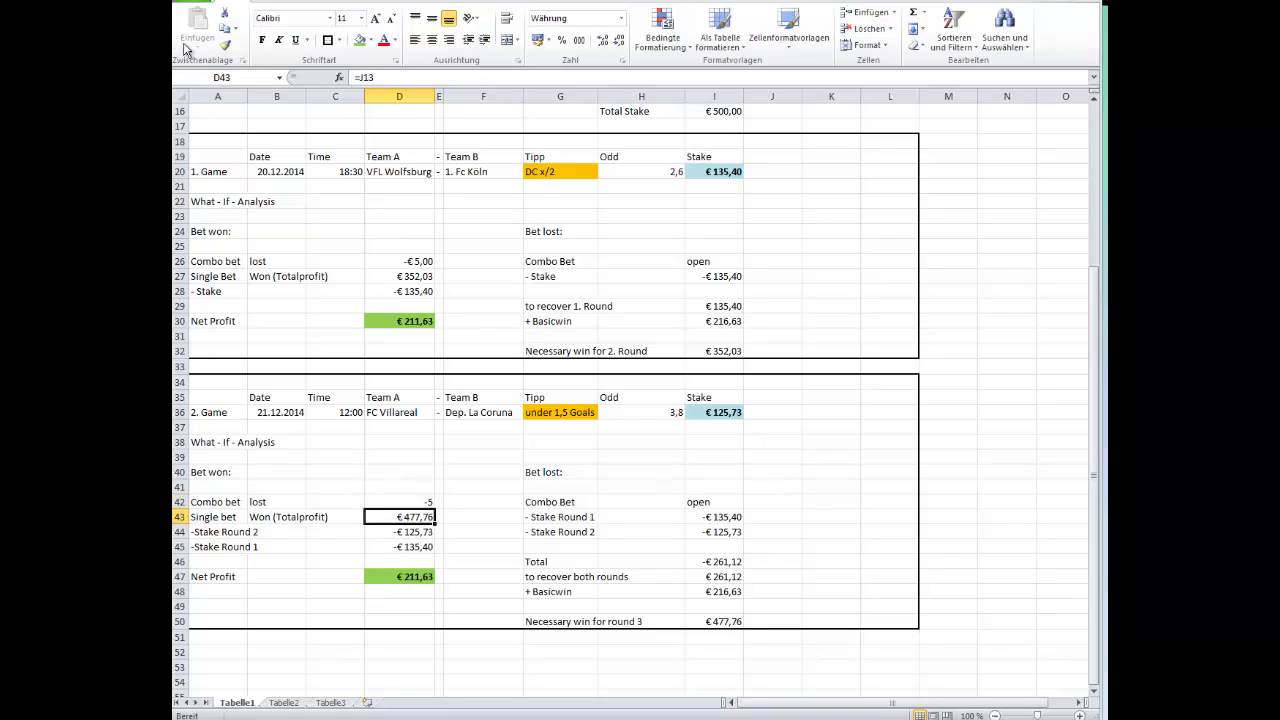
key(ctrl+c)
click(225, 48)
click(398, 502)
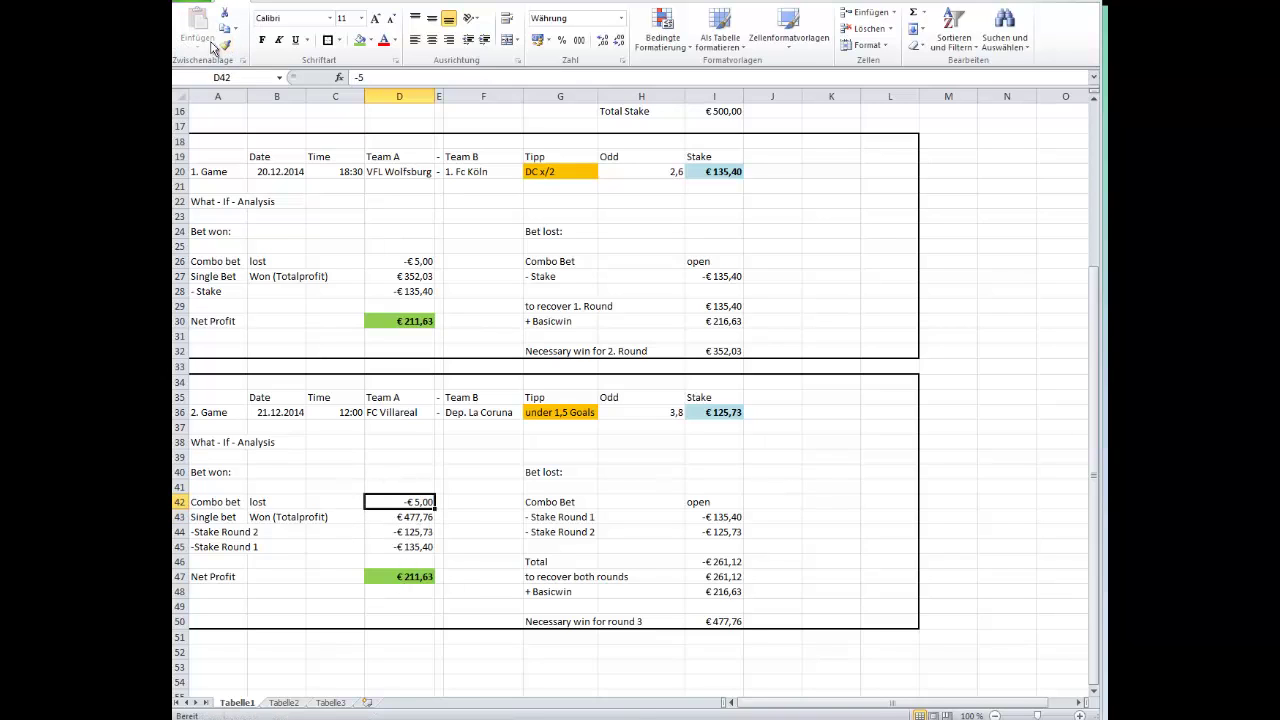
click(405, 531)
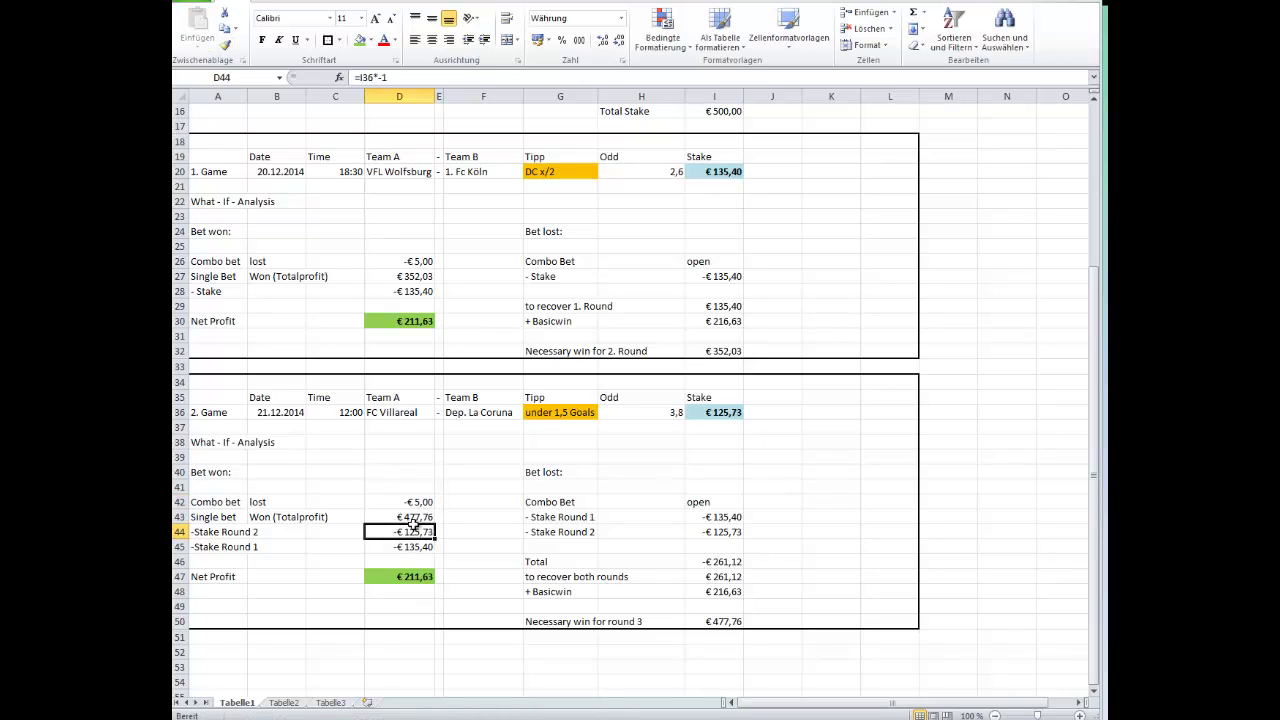
click(412, 577)
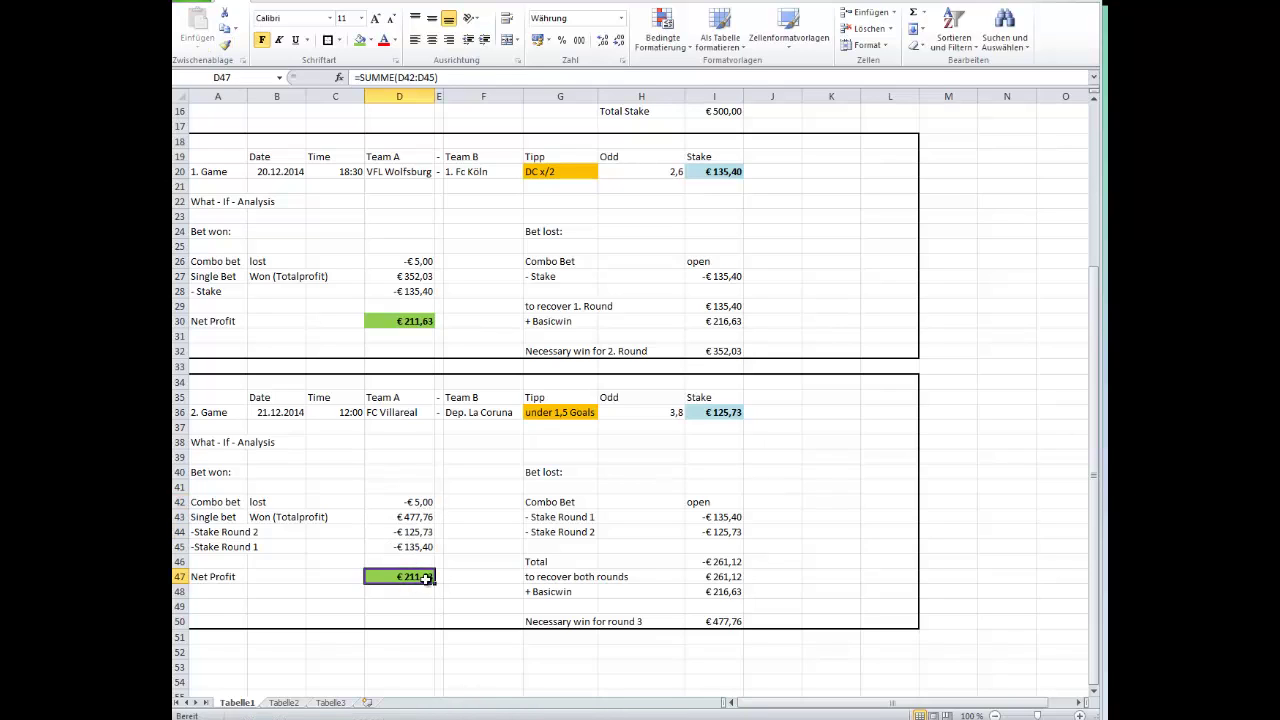
Copy the column headings from Date to Odd in B11:H11 to row 53, starting at B53
scroll(400, 572, down, 1)
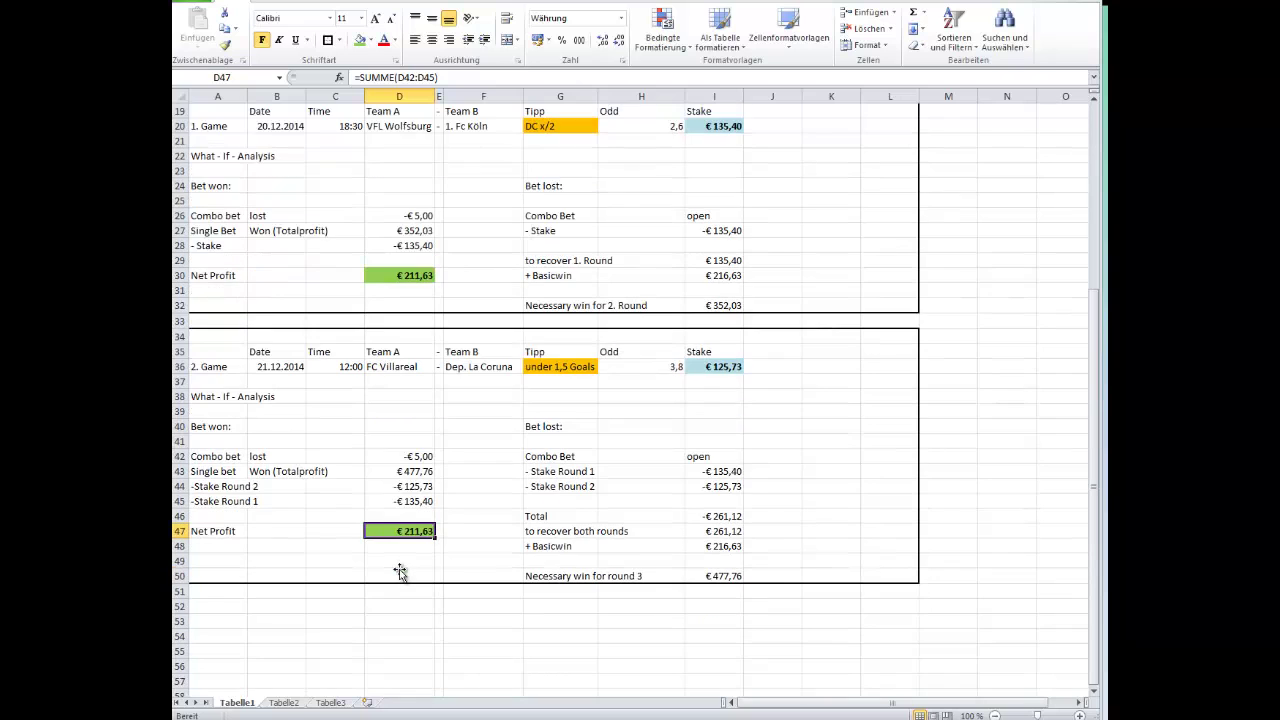
scroll(394, 540, up, 2)
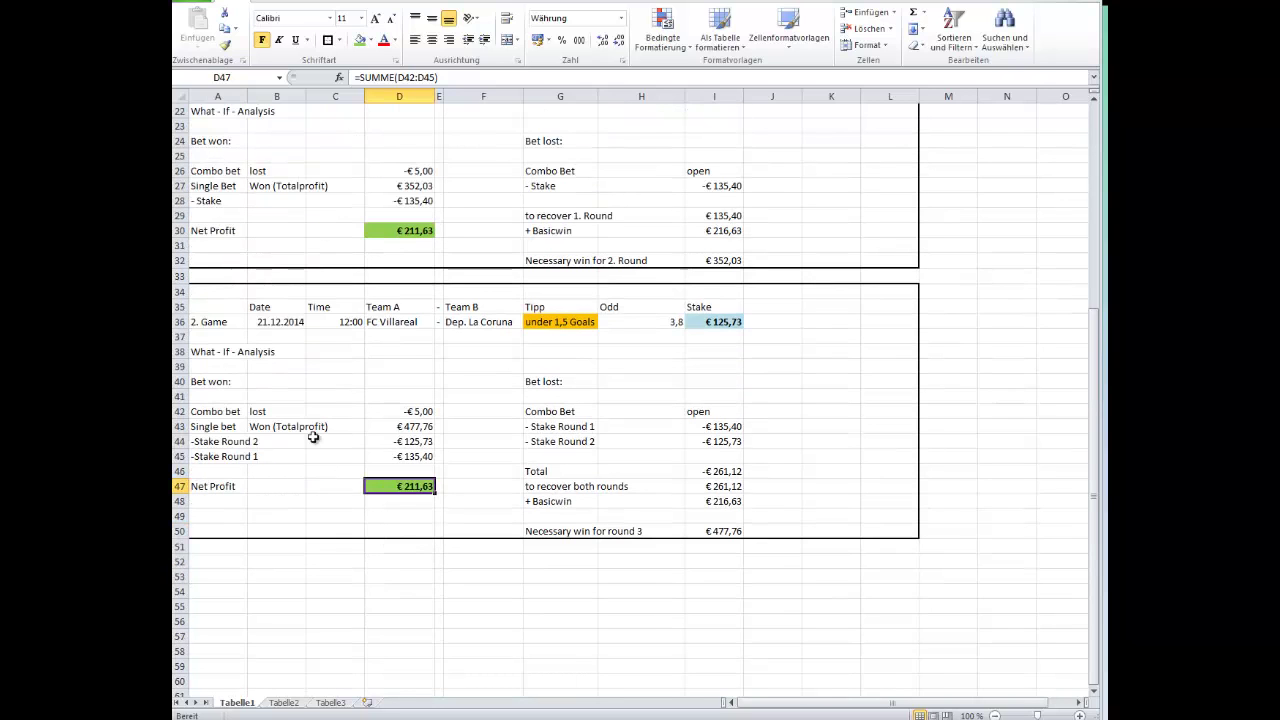
scroll(300, 452, up, 4)
scroll(280, 260, down, 1)
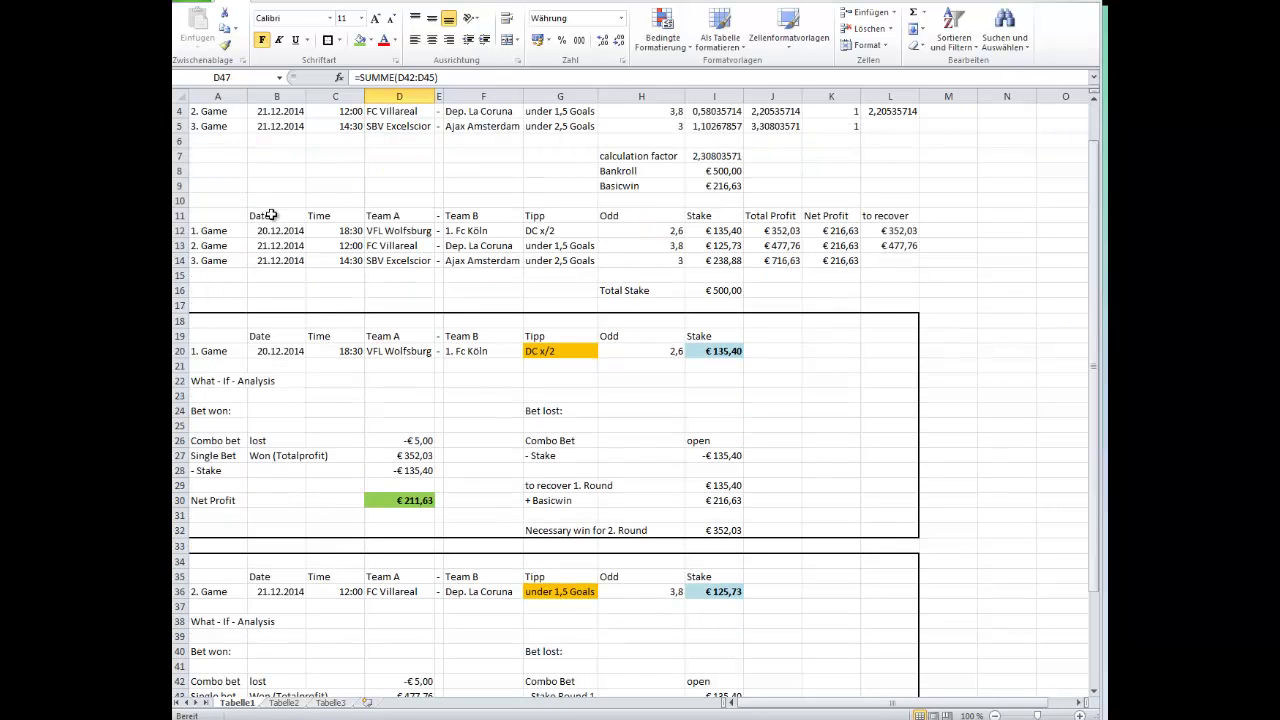
drag(268, 215, 660, 217)
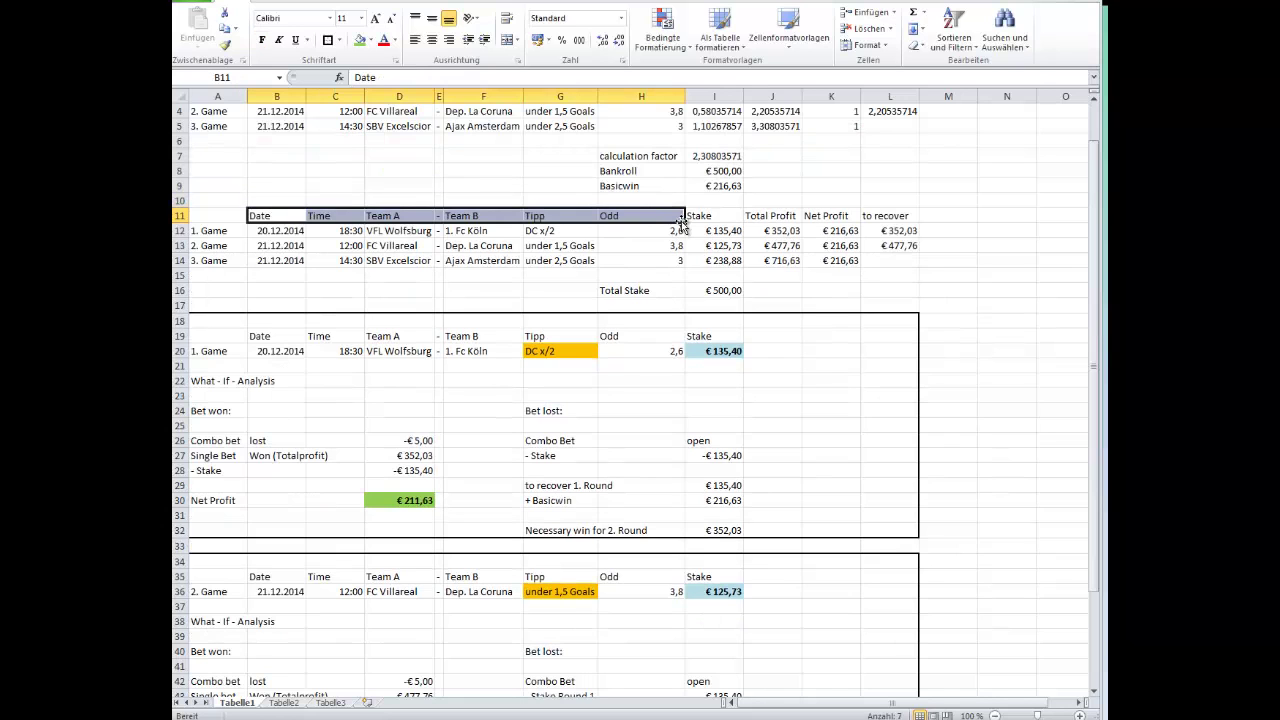
key(ctrl+c)
scroll(483, 357, down, 7)
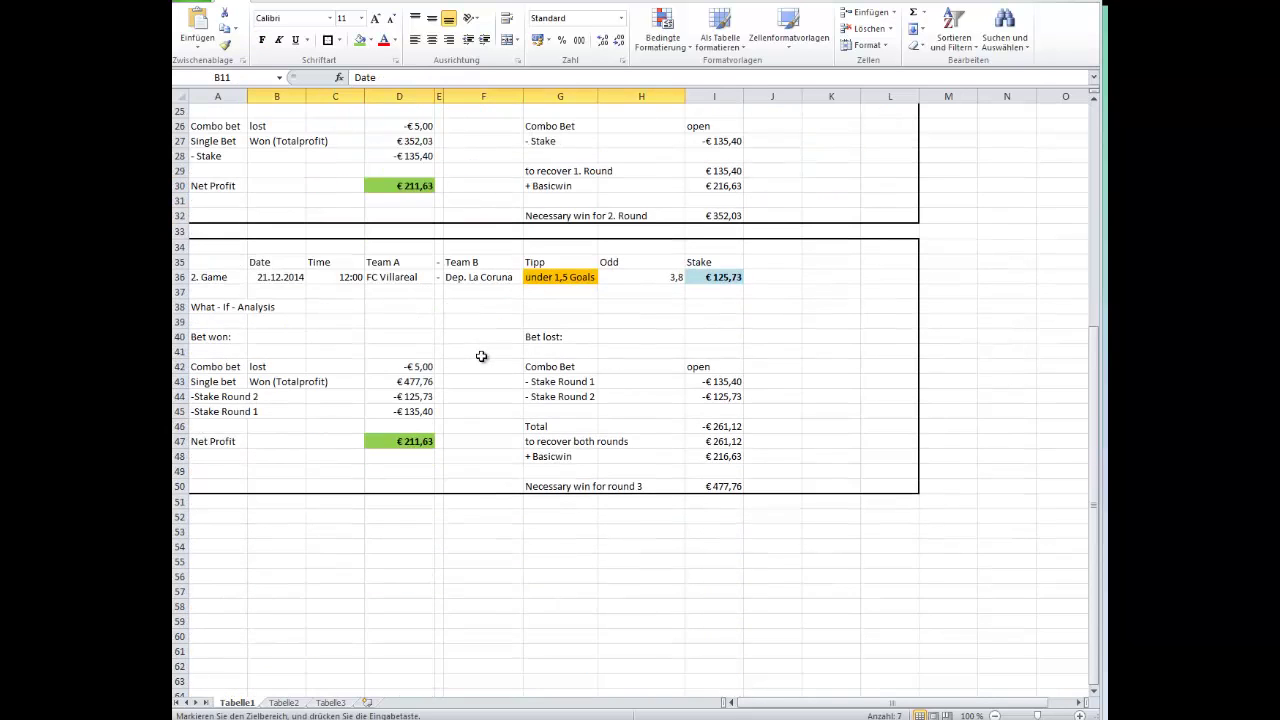
click(272, 535)
key(ctrl+v)
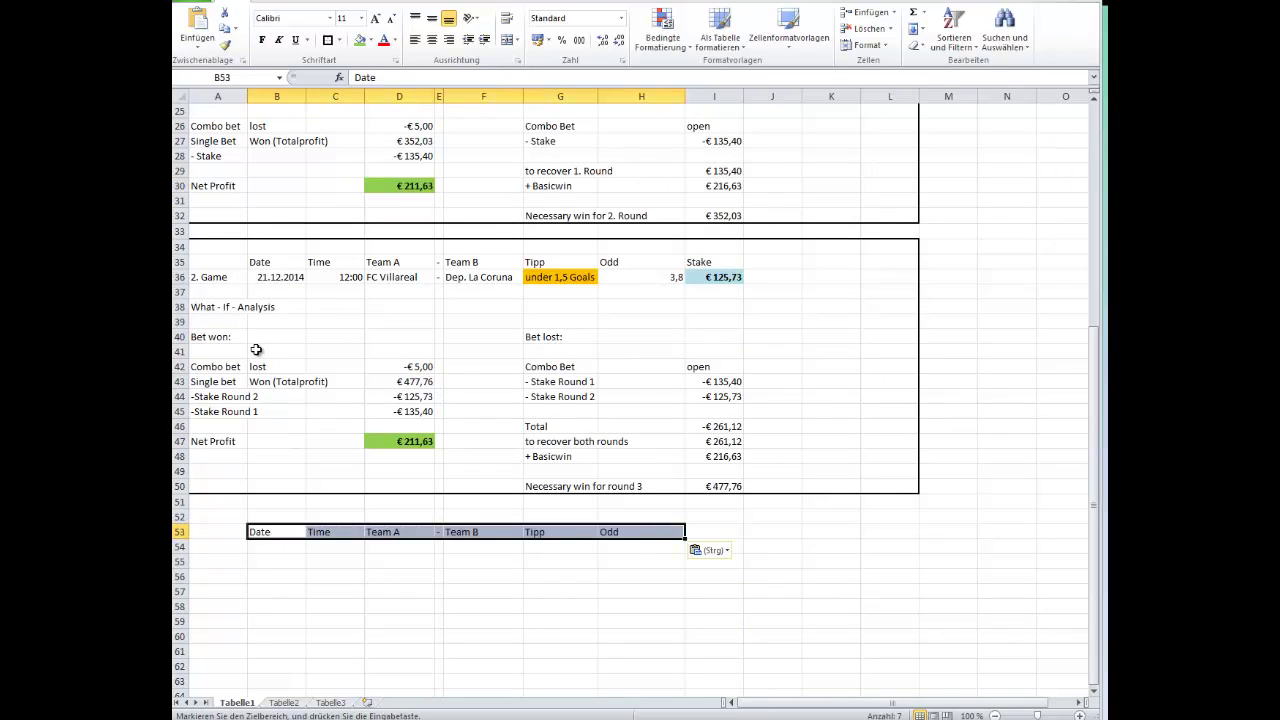
Copy the third game's details from A14:H14, including the odd, to row 54, starting at A54
scroll(295, 375, up, 5)
drag(200, 171, 541, 173)
key(ctrl+c)
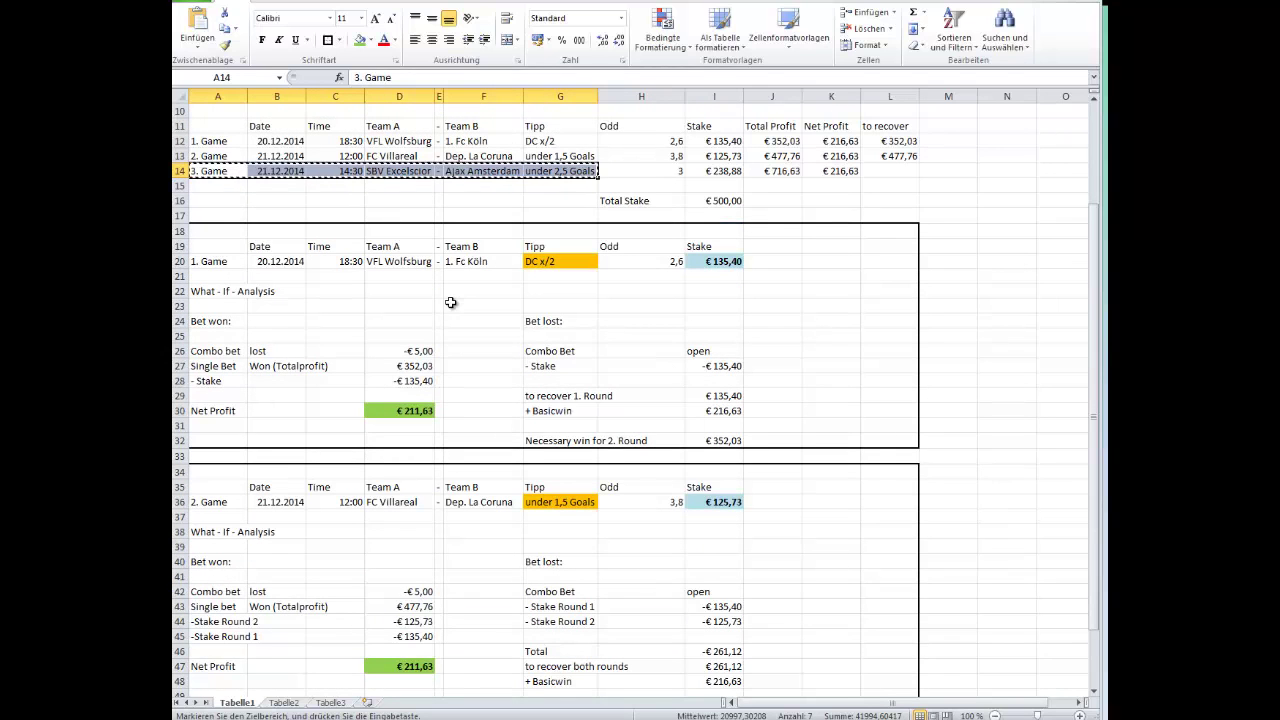
drag(200, 171, 665, 171)
key(ctrl+c)
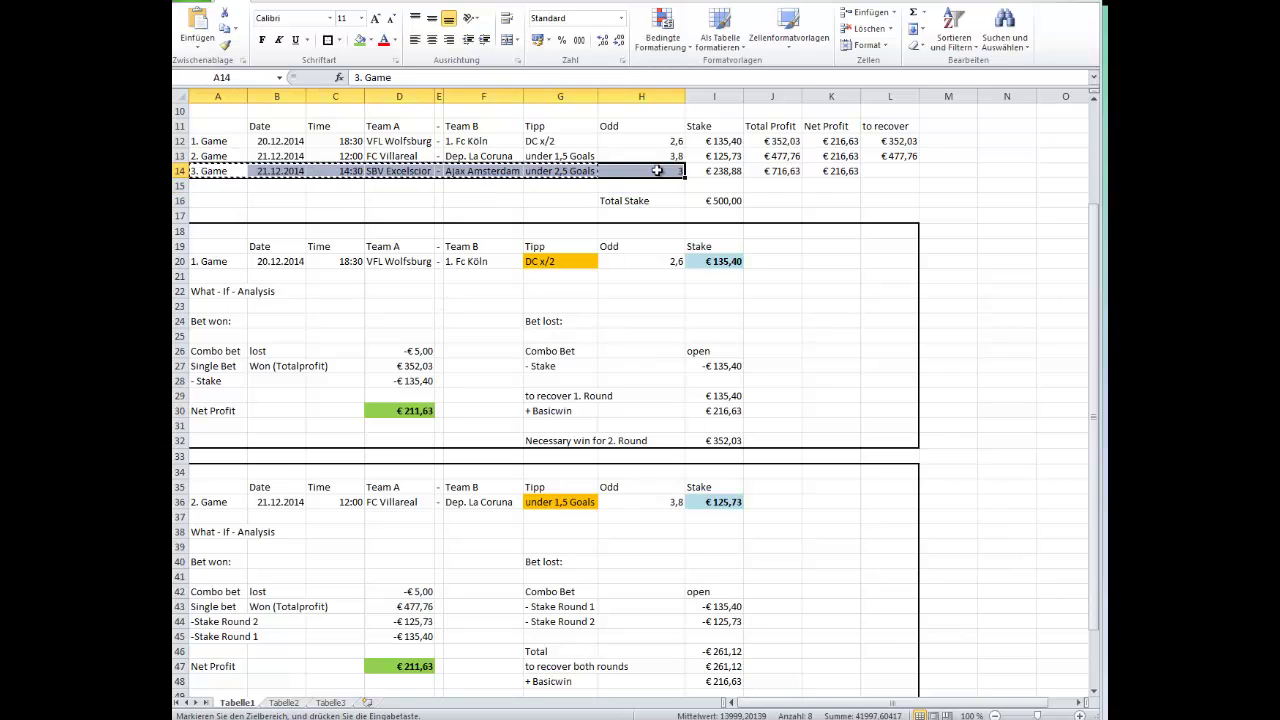
scroll(523, 290, down, 7)
click(217, 457)
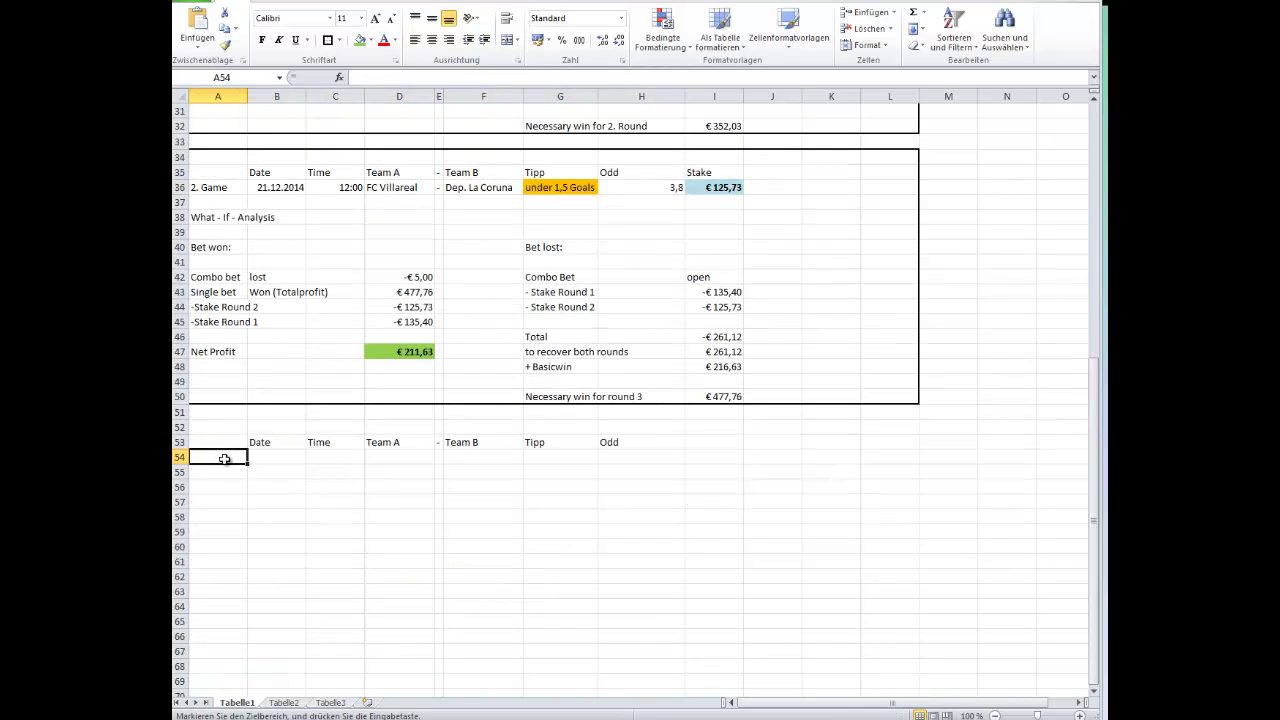
key(ctrl+v)
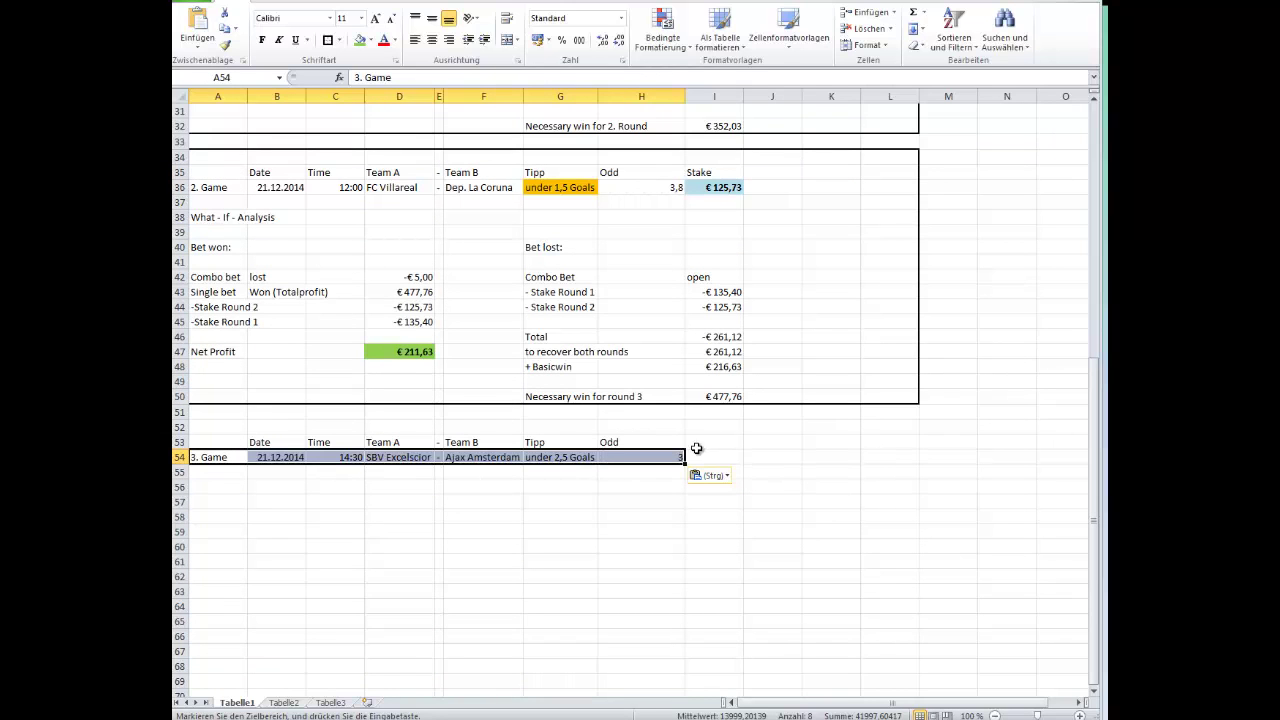
Copy the Stake heading from I35 to I53 and link I54 to the third game's stake with =I14
click(695, 174)
key(ctrl+c)
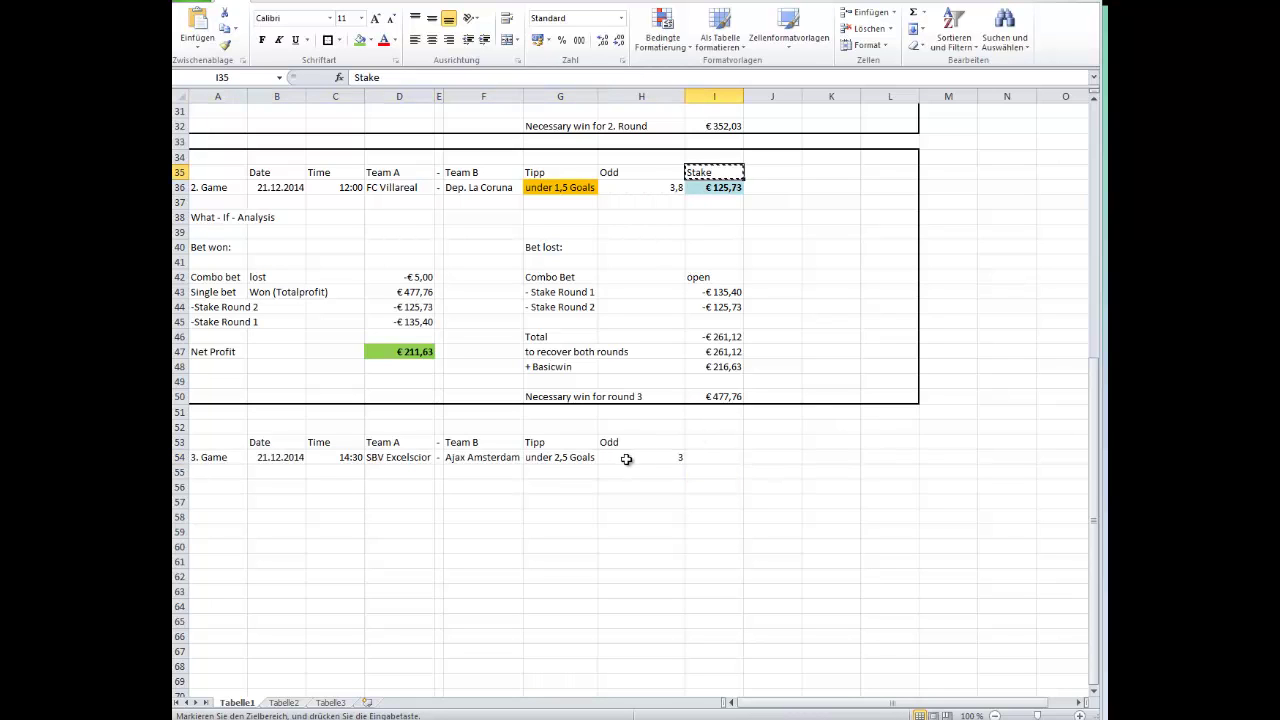
click(712, 437)
key(ctrl+v)
click(712, 457)
text(=)
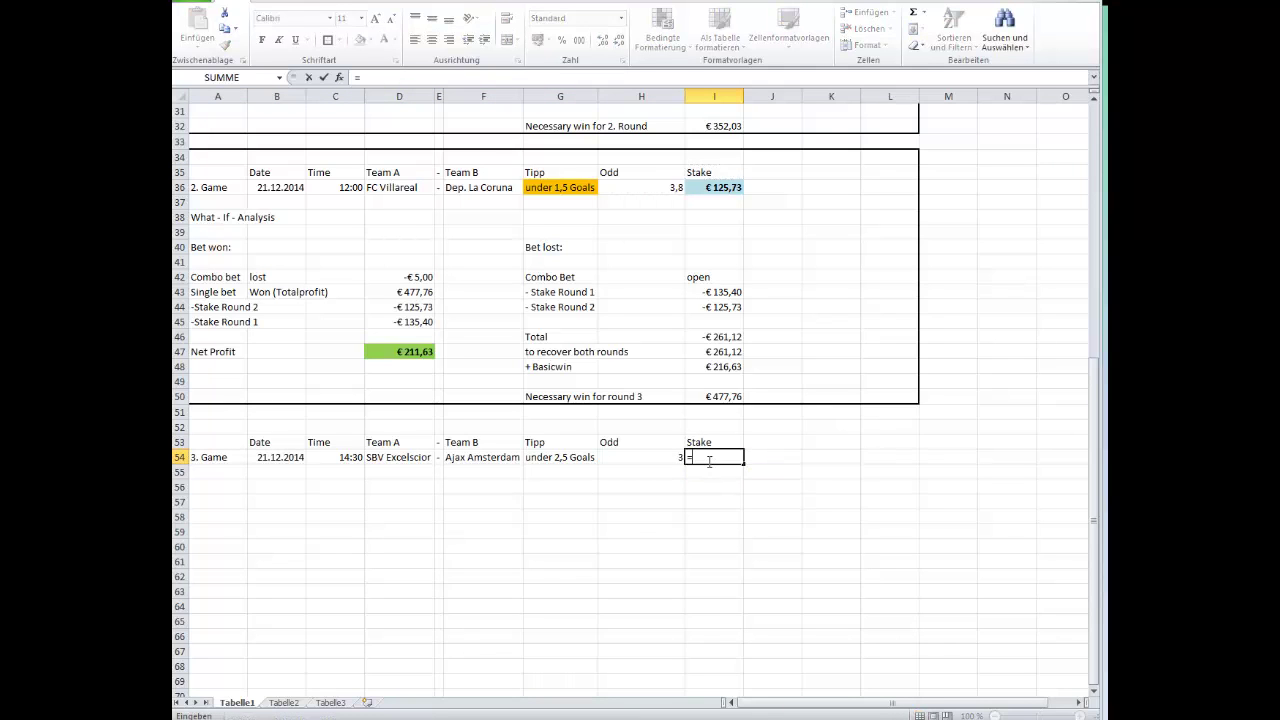
scroll(954, 503, up, 4)
scroll(954, 503, up, 4)
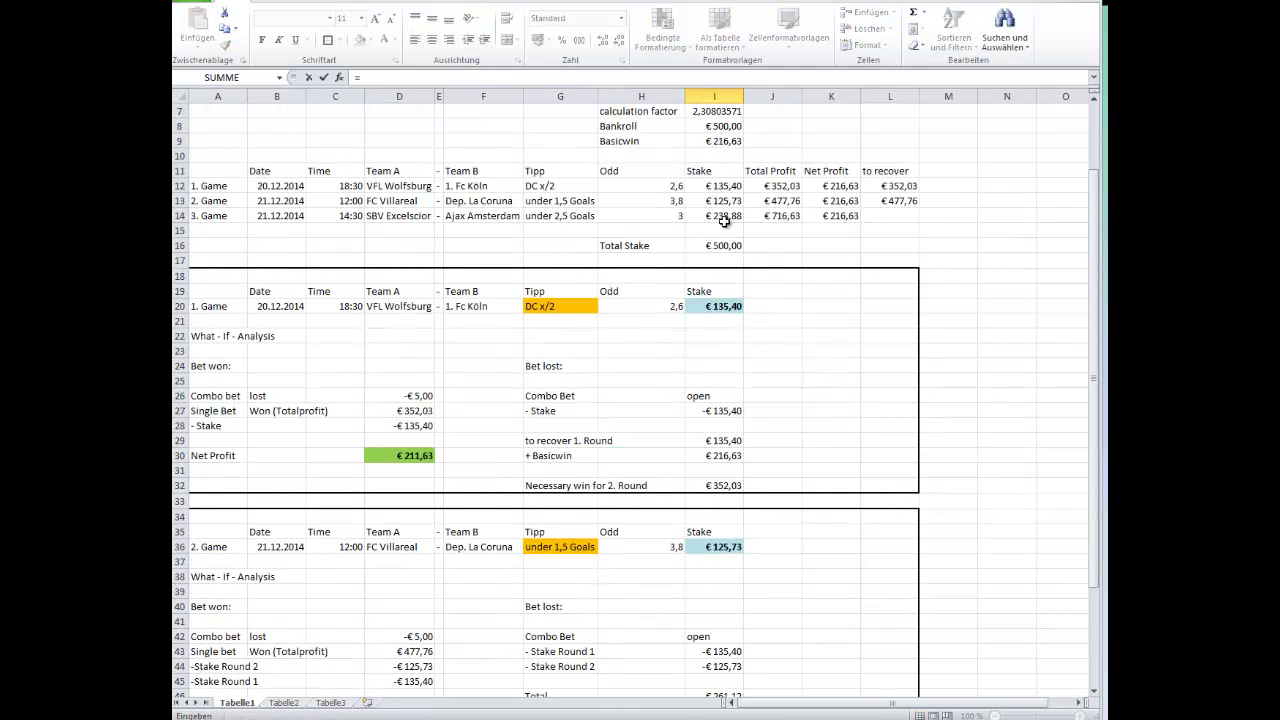
click(714, 216)
key(Return)
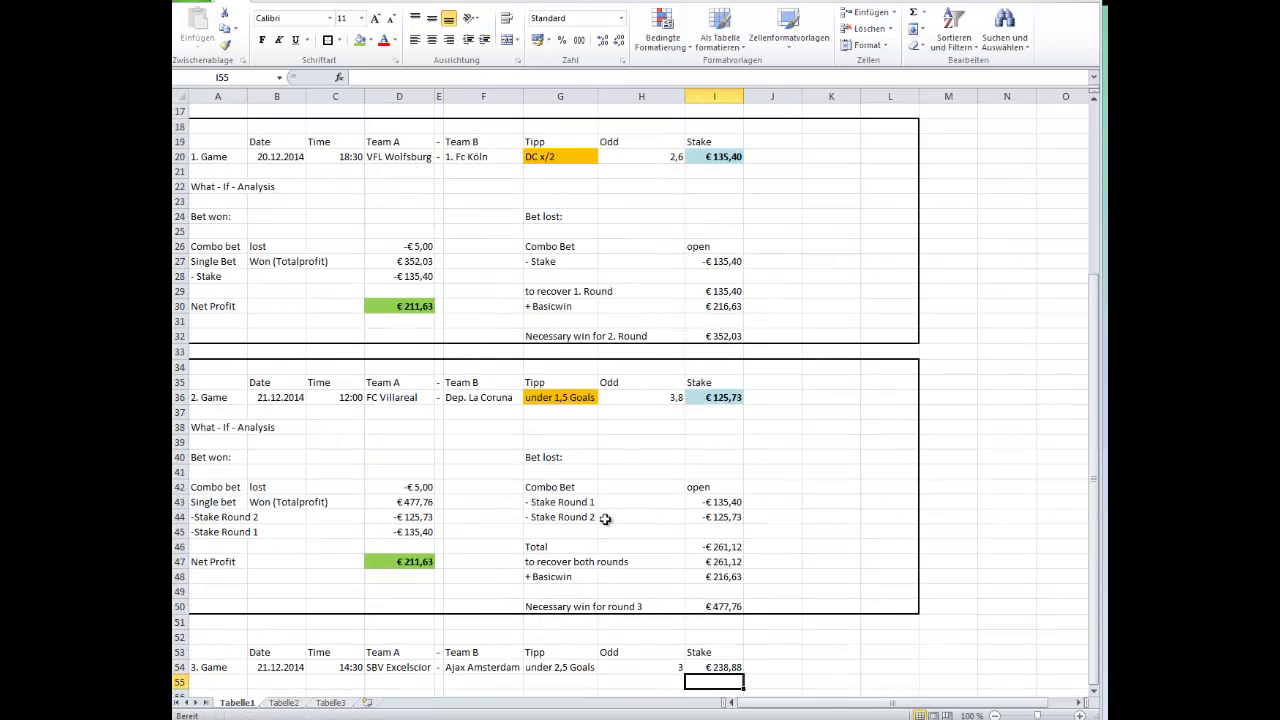
Copy the tip and stake formatting from G36:I36 to the third game's cells G54:I54
drag(539, 402, 720, 398)
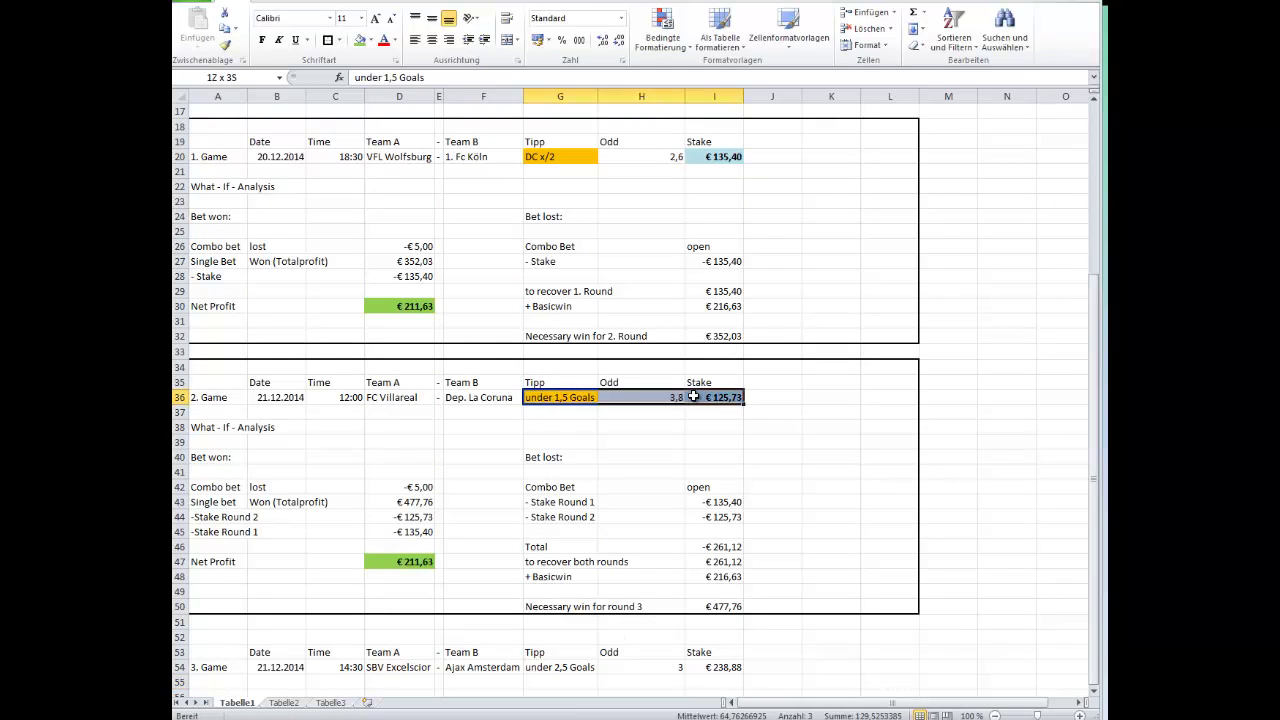
click(225, 45)
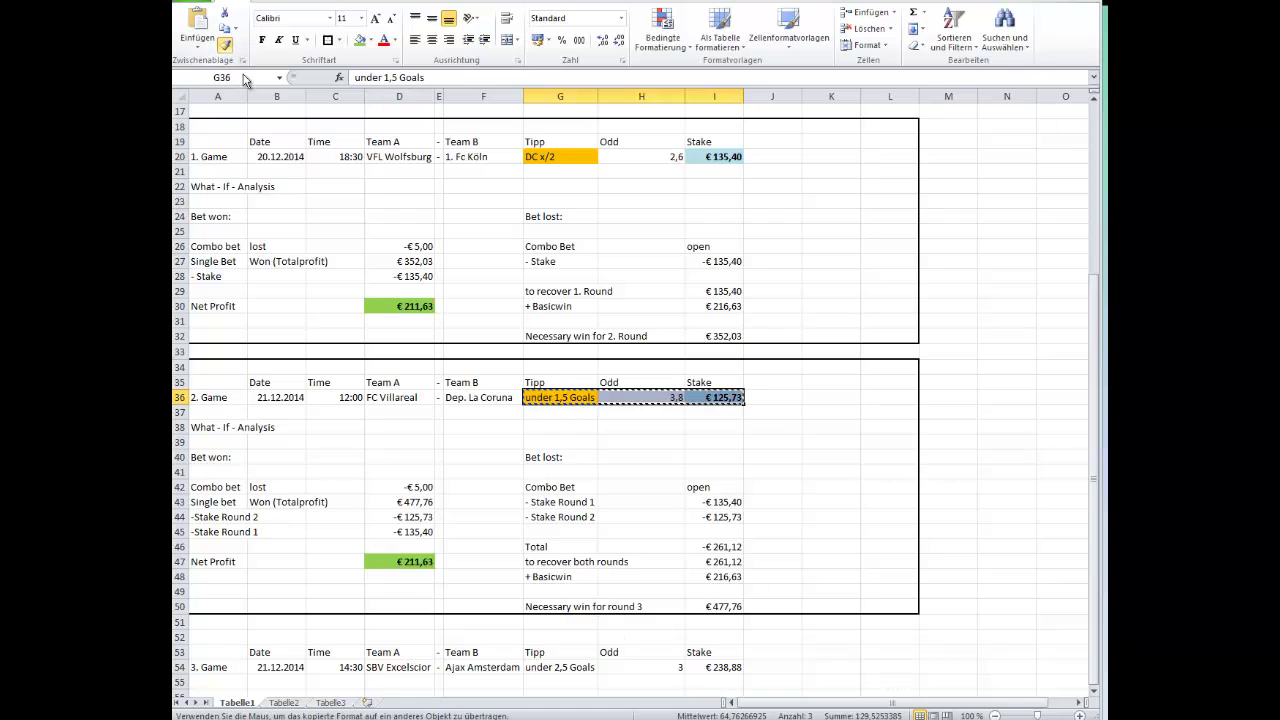
click(575, 667)
scroll(556, 582, down, 2)
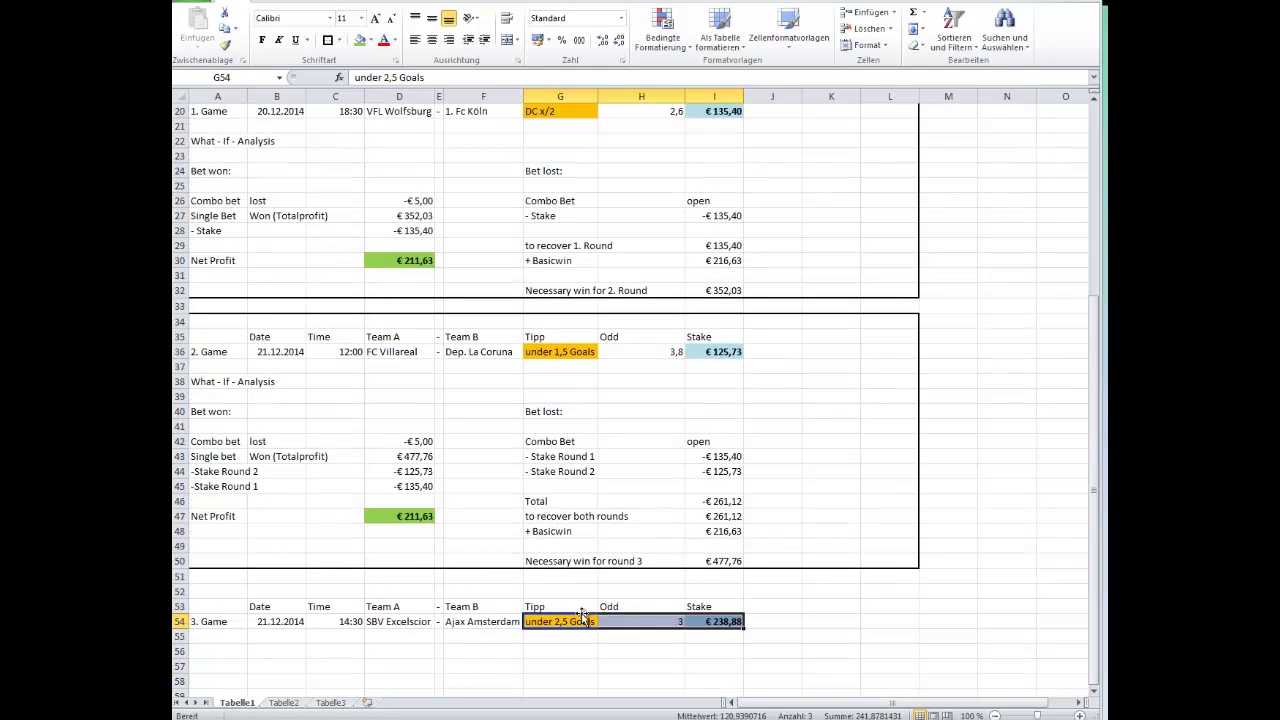
Enter the headings "What - If - Analysis" in A56 and "Bet won:" in A58 for the third game
click(218, 606)
text(What - If - An)
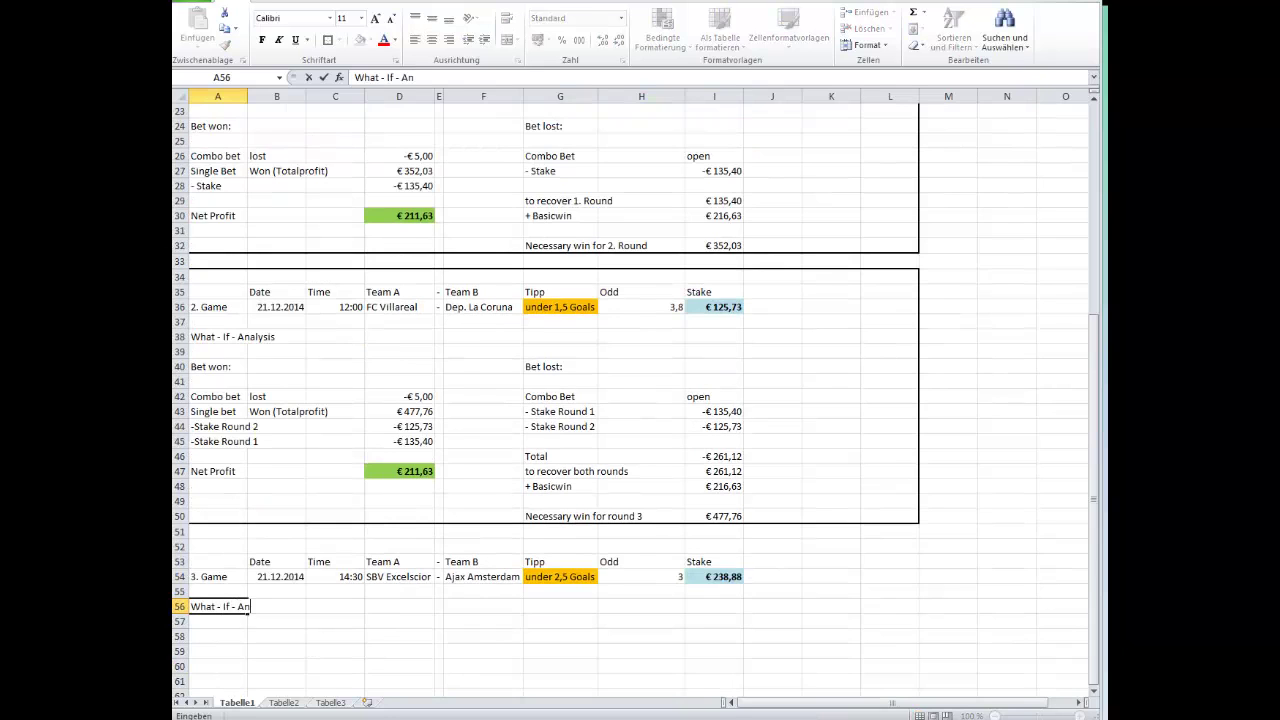
text(alysis)
key(Return)
key(Return)
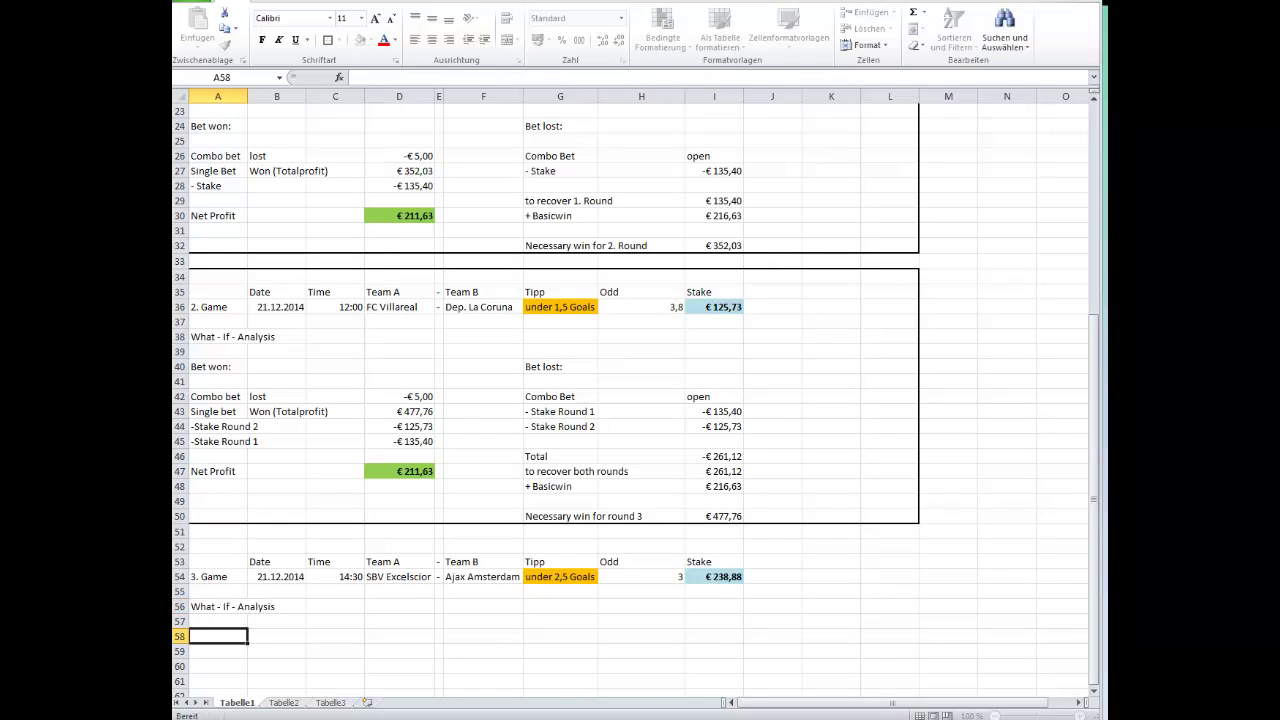
text(Bet won:)
key(Return)
key(Return)
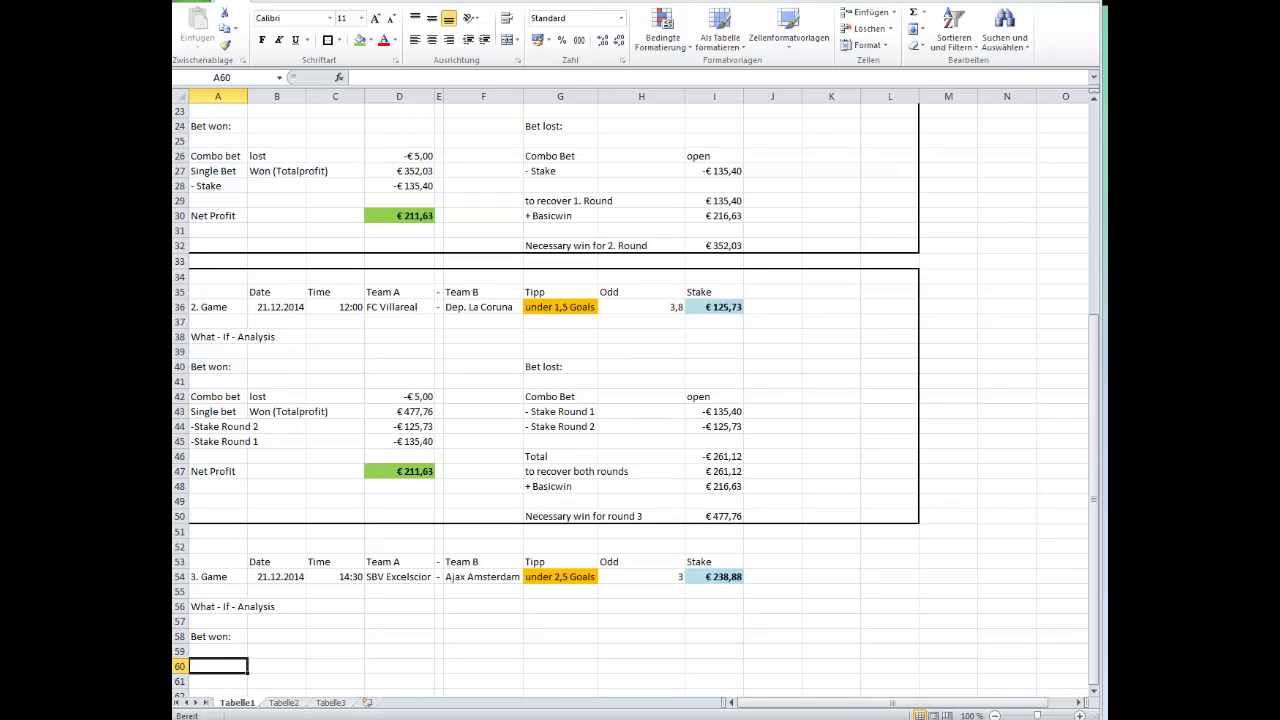
Fill in the combo bet line in row 60 with "Combo Bet", "lost" and -5 in D60
text(Combo Bet)
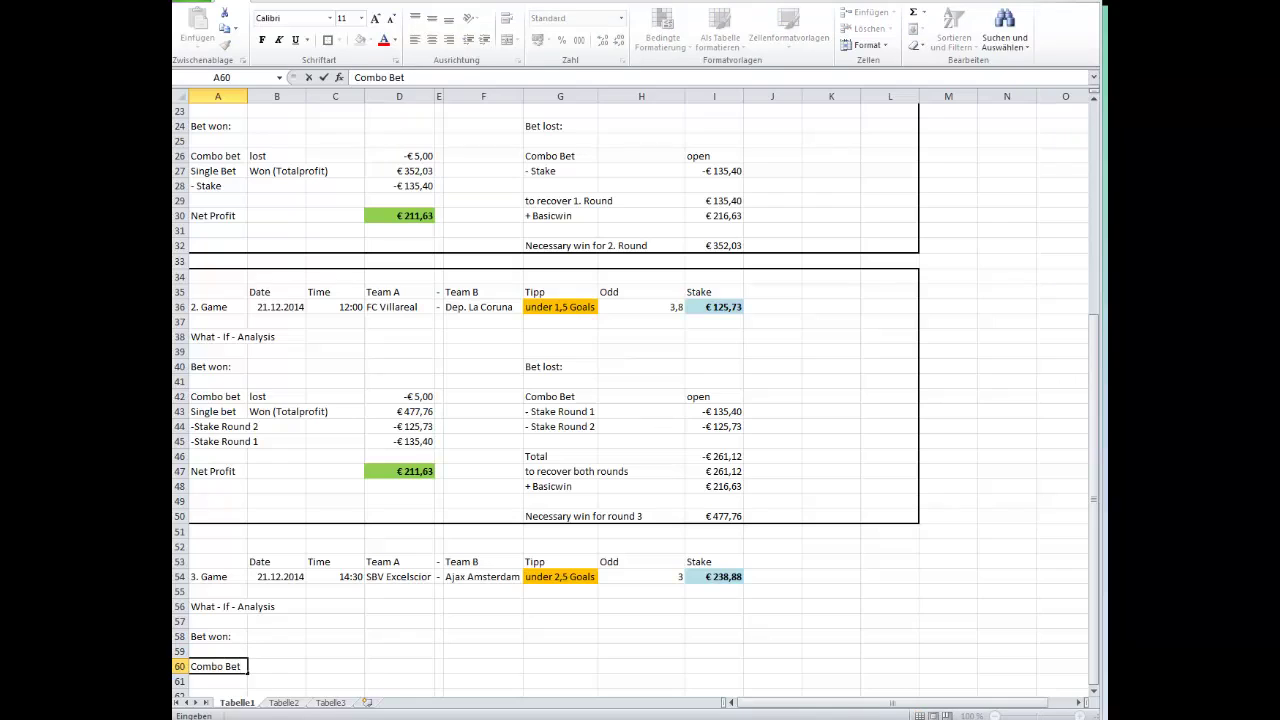
key(Tab)
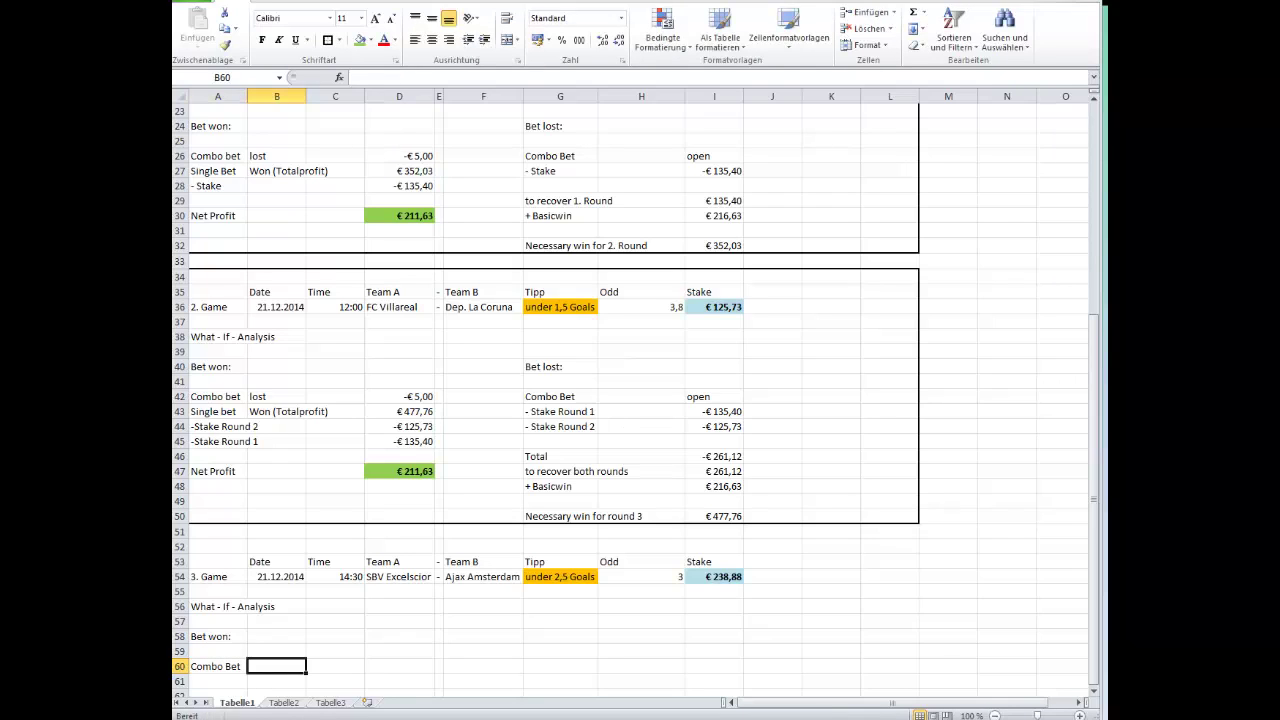
text(lost)
key(Tab)
key(Tab)
text(-5)
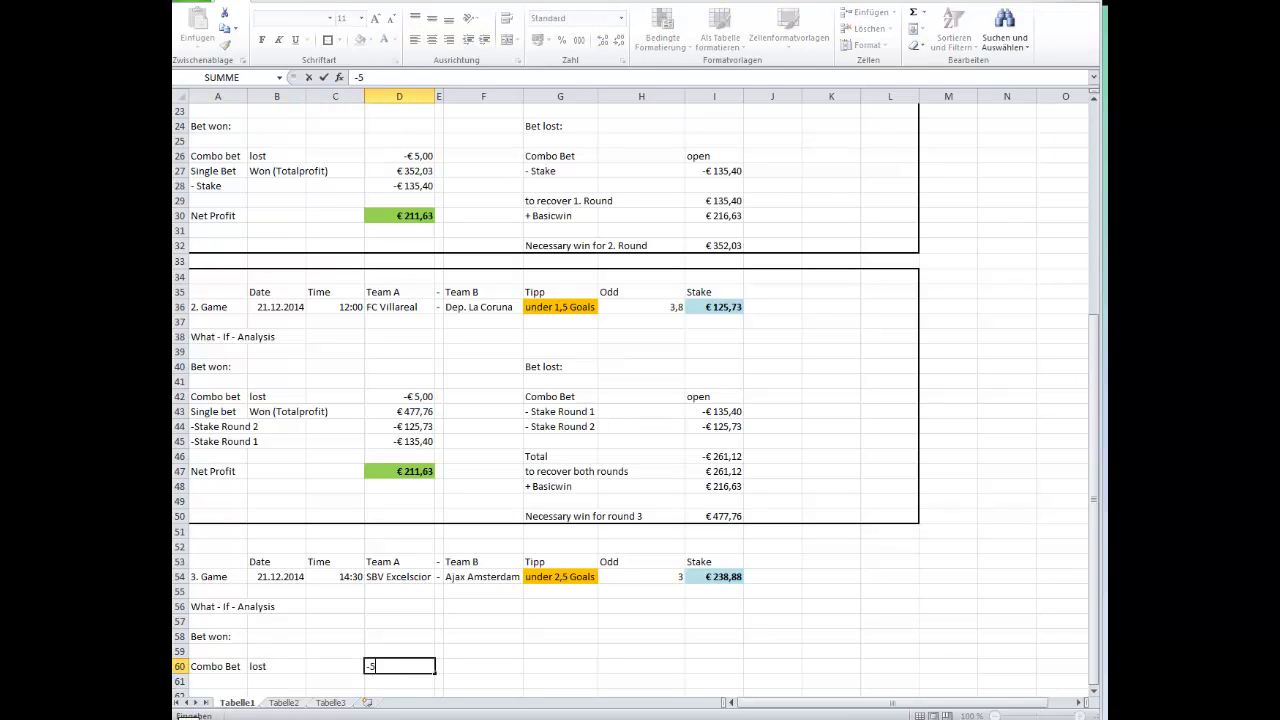
key(Return)
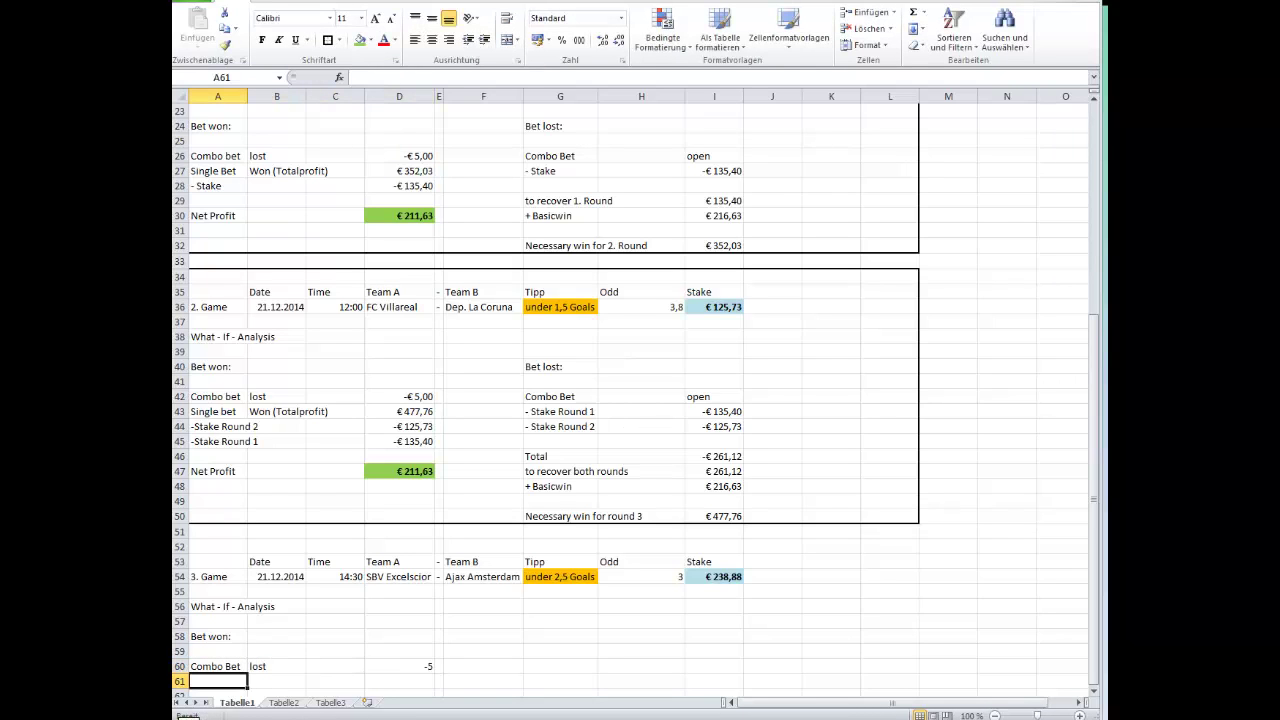
Fill in row 61 with "Single Bet", "Won (Totalprofit)" and a link to the third game's total profit, =J14, in D61
text(Single Bet)
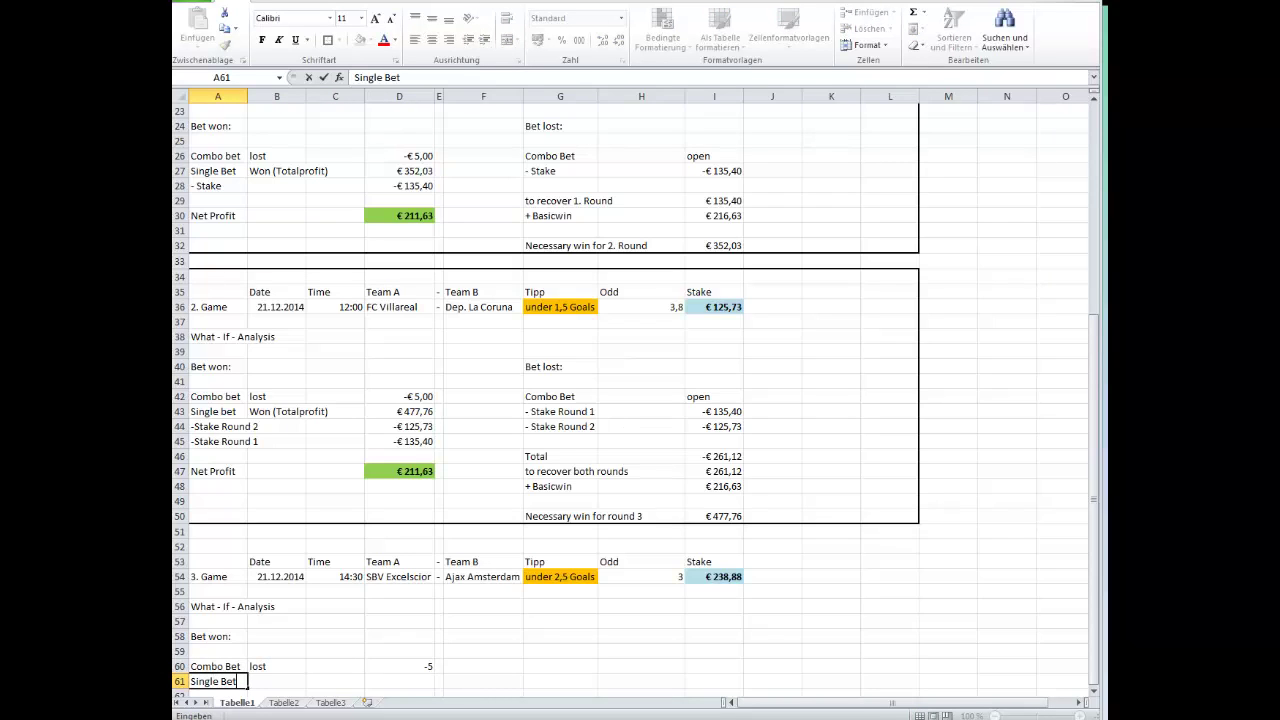
key(Tab)
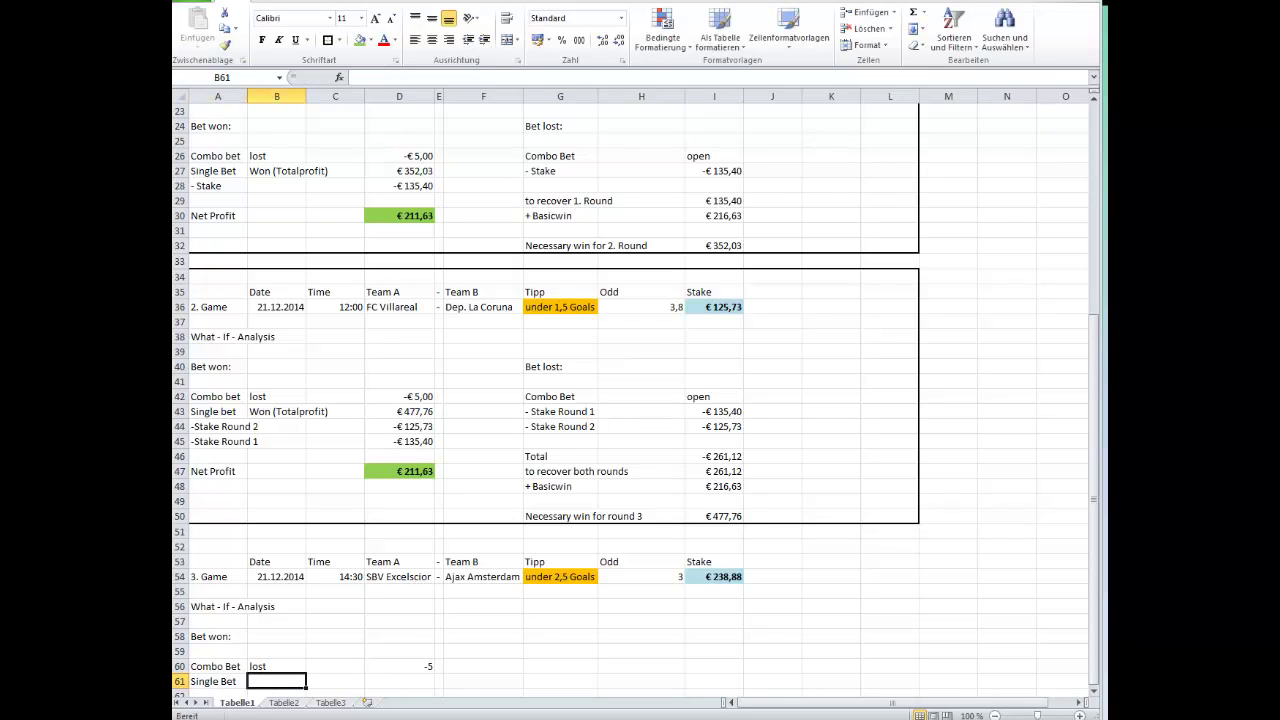
text(Won (Totalprofit)
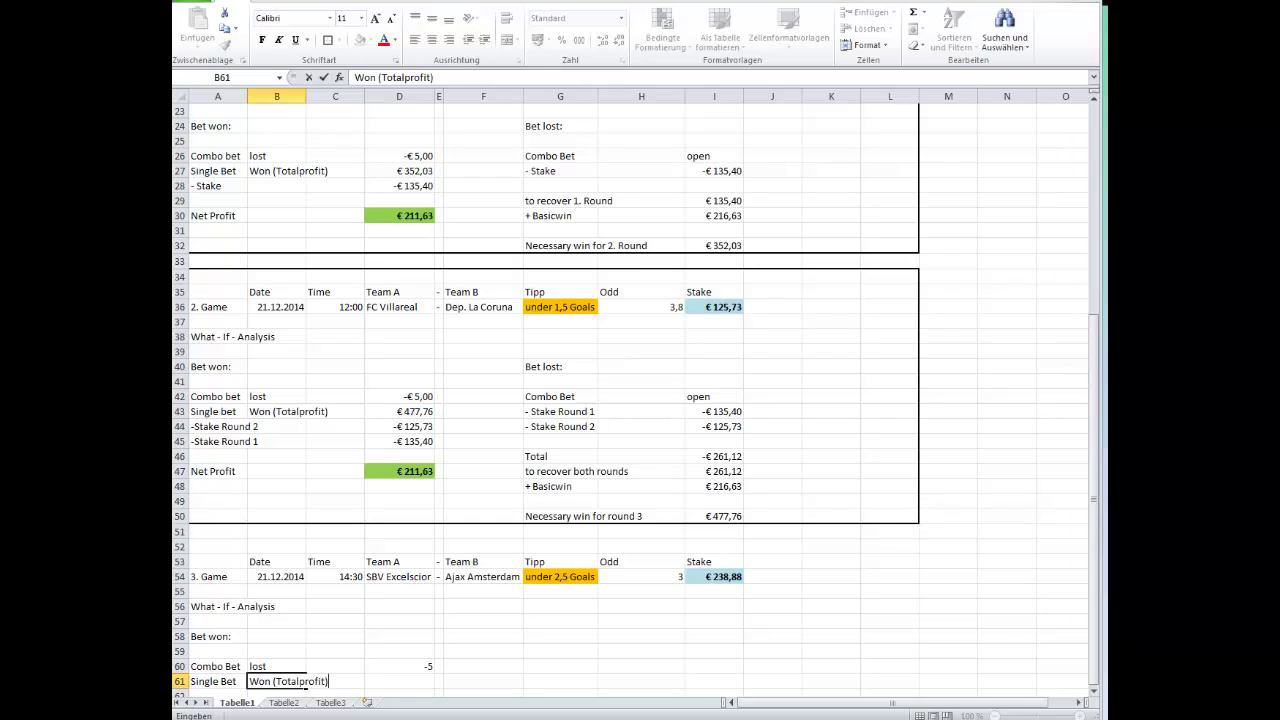
click(399, 681)
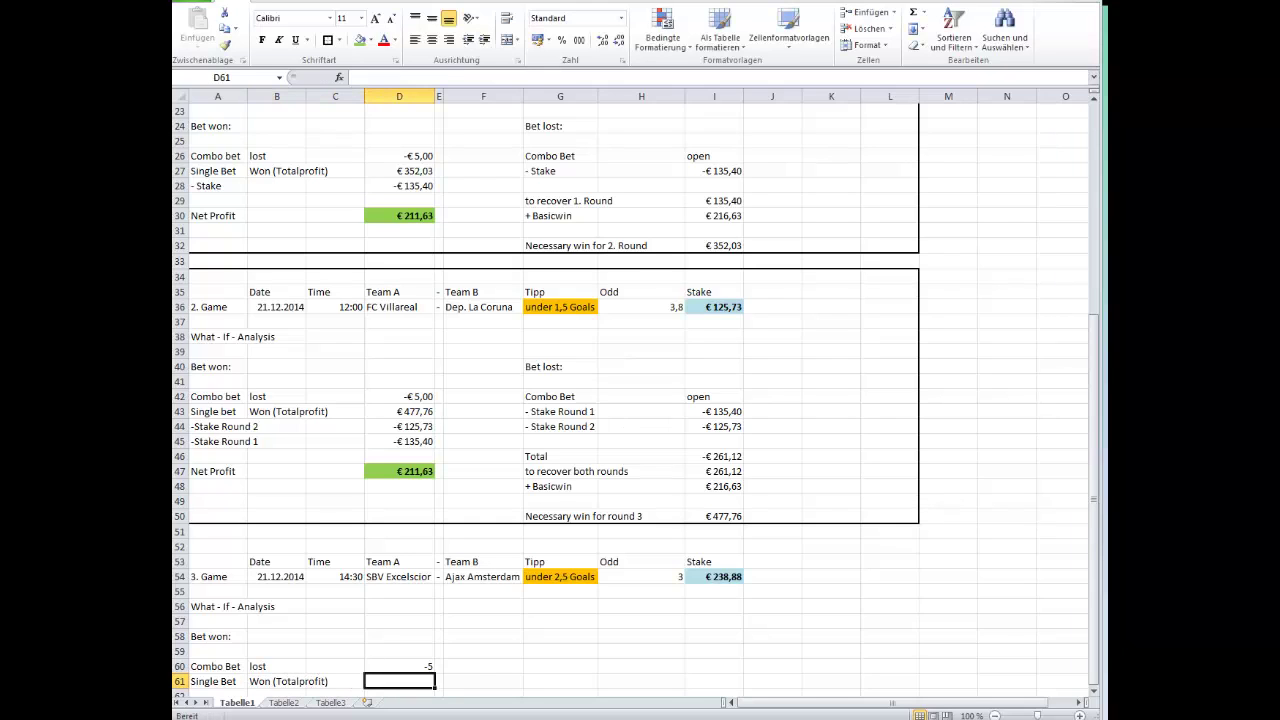
text(=)
scroll(674, 380, up, 6)
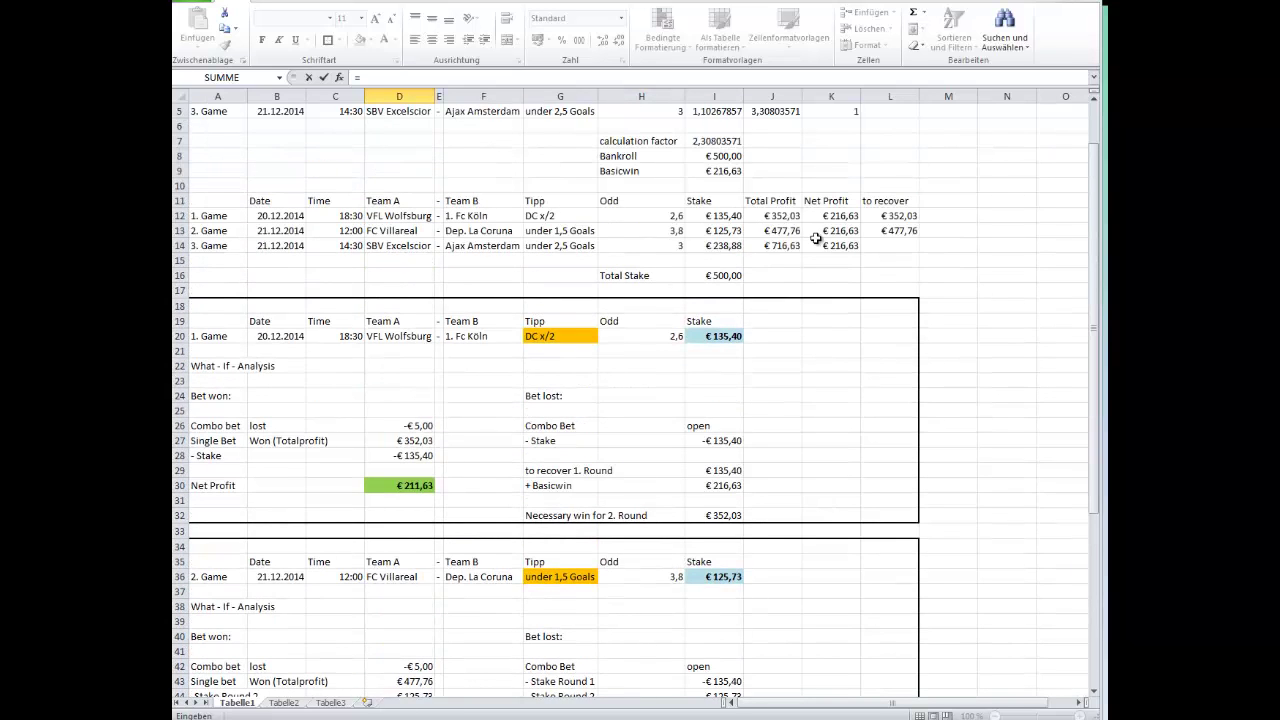
click(776, 245)
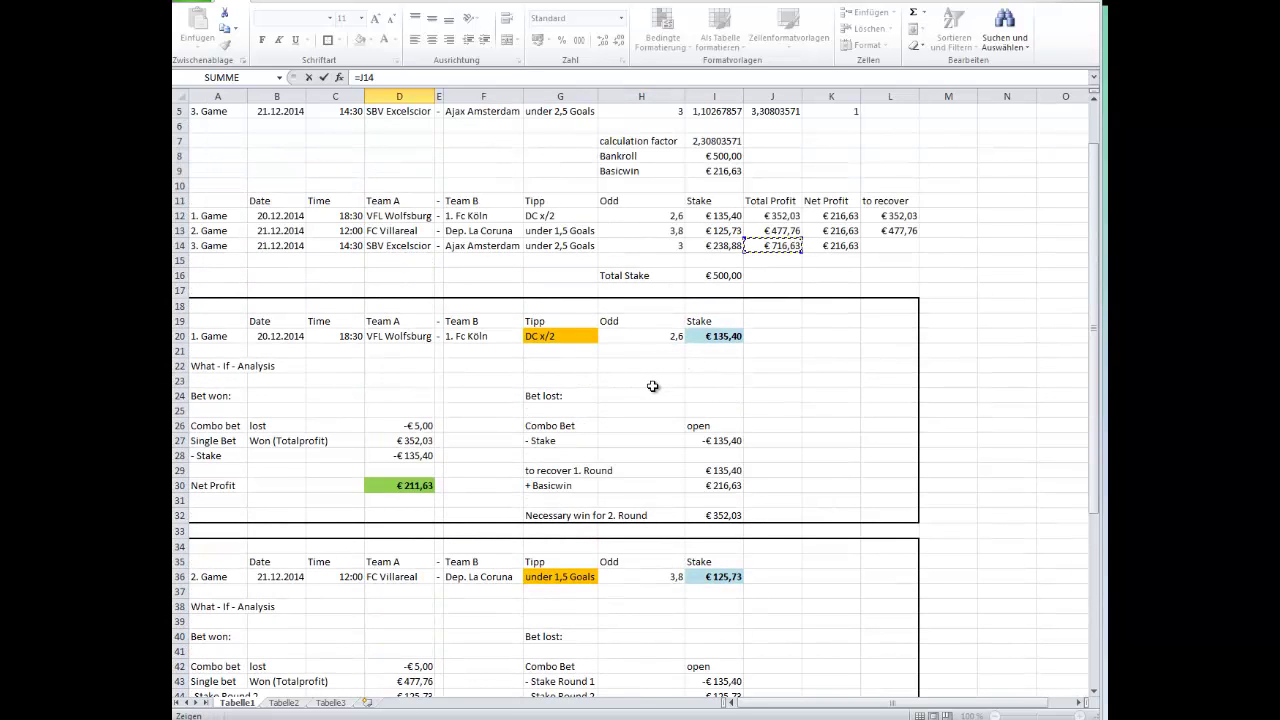
key(Return)
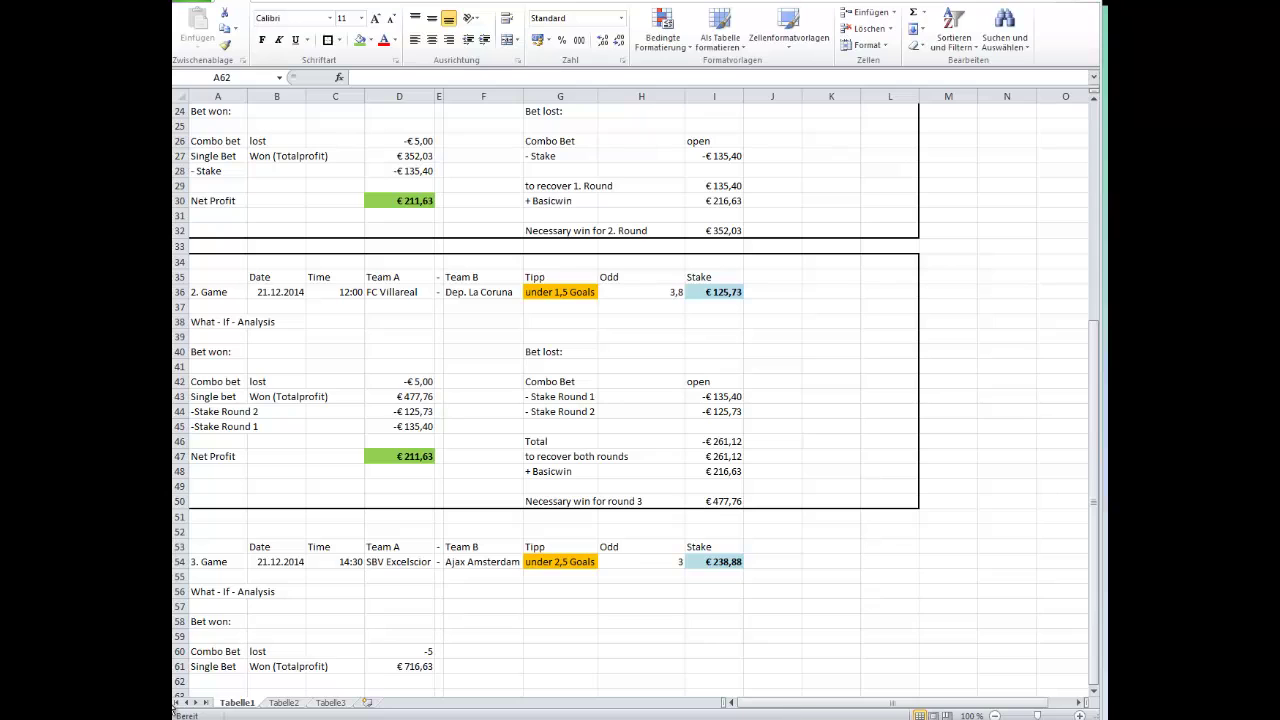
Add the line "- Stake Round 3" in A62 with the negated third-game stake, =I54*-1, in D62
scroll(287, 600, down, 1)
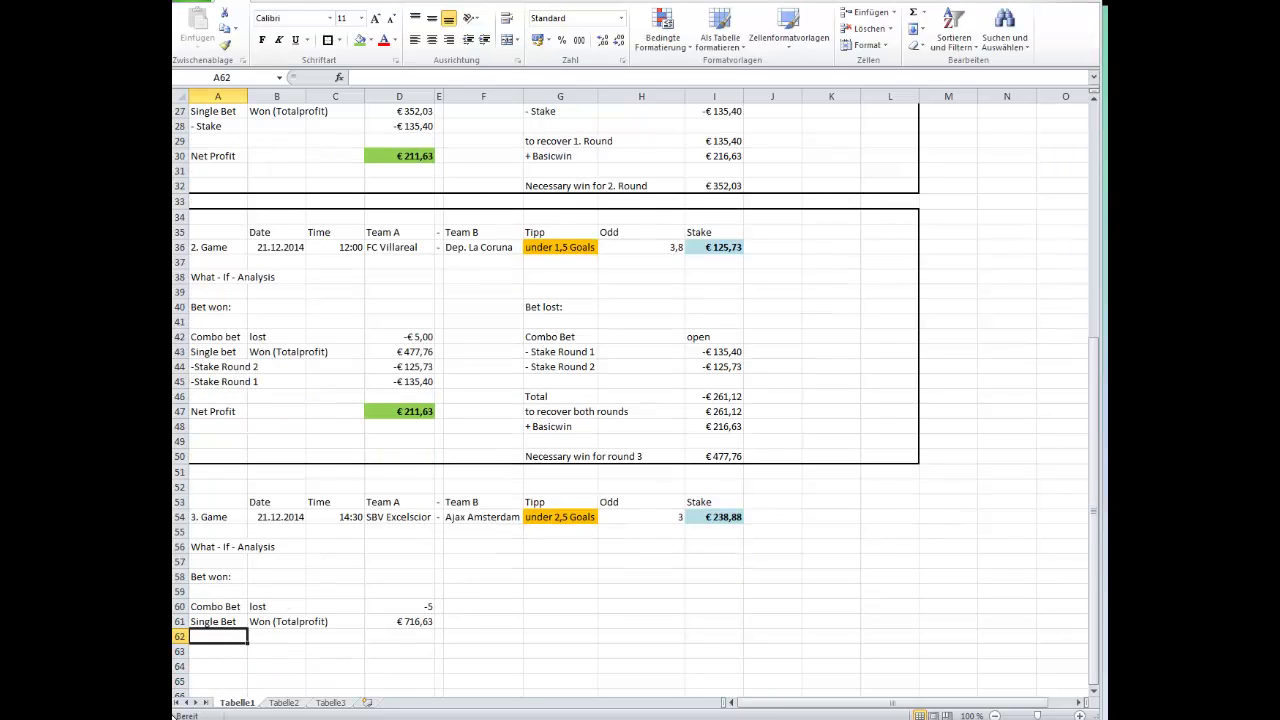
text(')
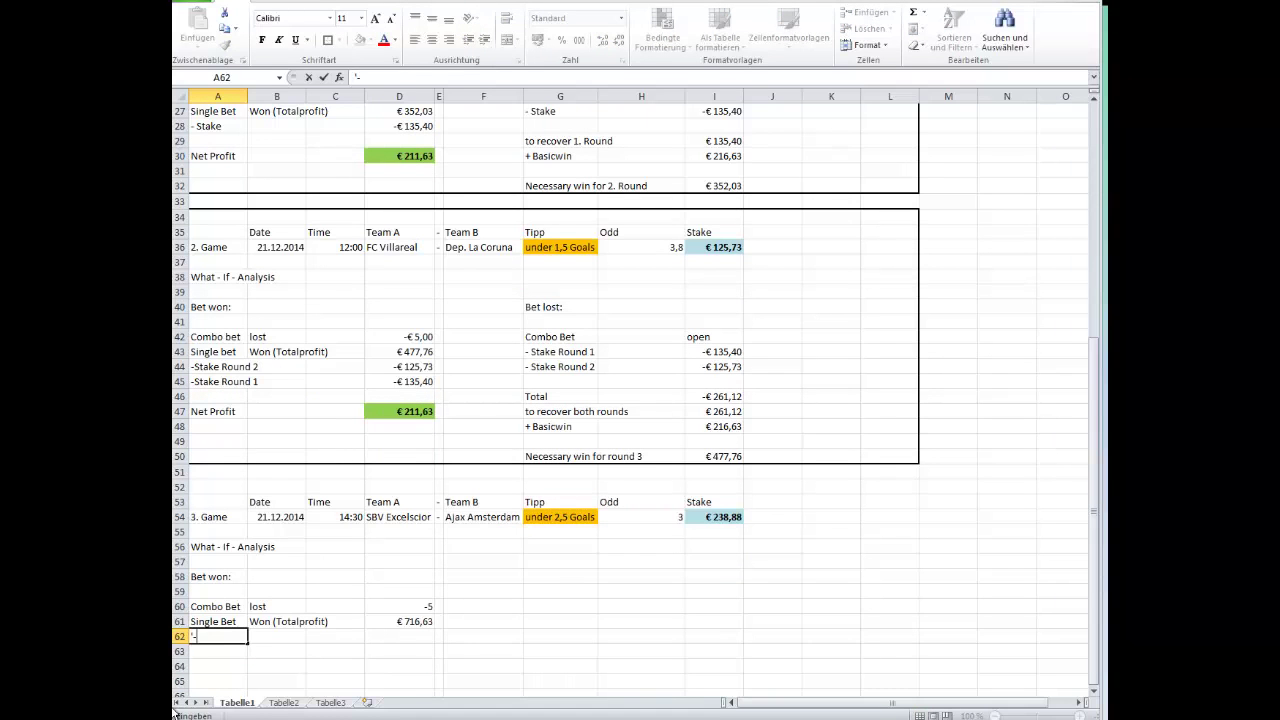
text(- Stake Round 3)
key(Tab)
key(Tab)
key(Tab)
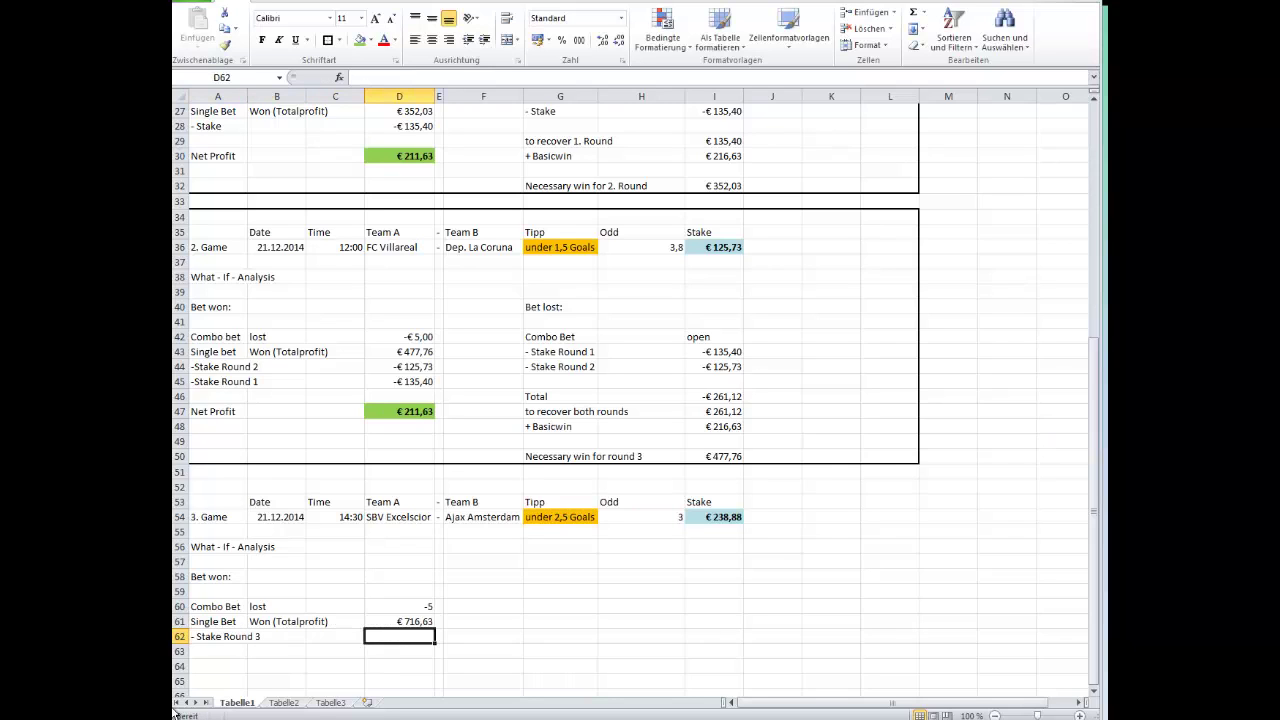
text(=)
click(719, 517)
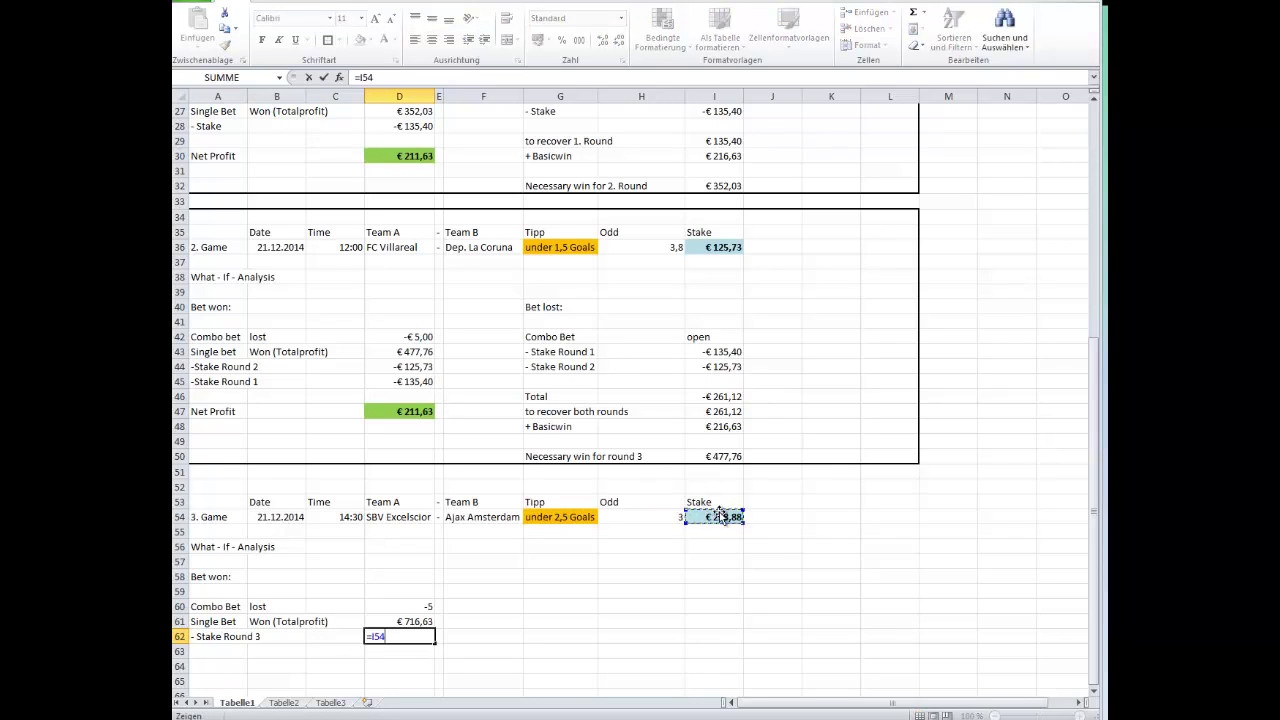
text(*-1)
key(Return)
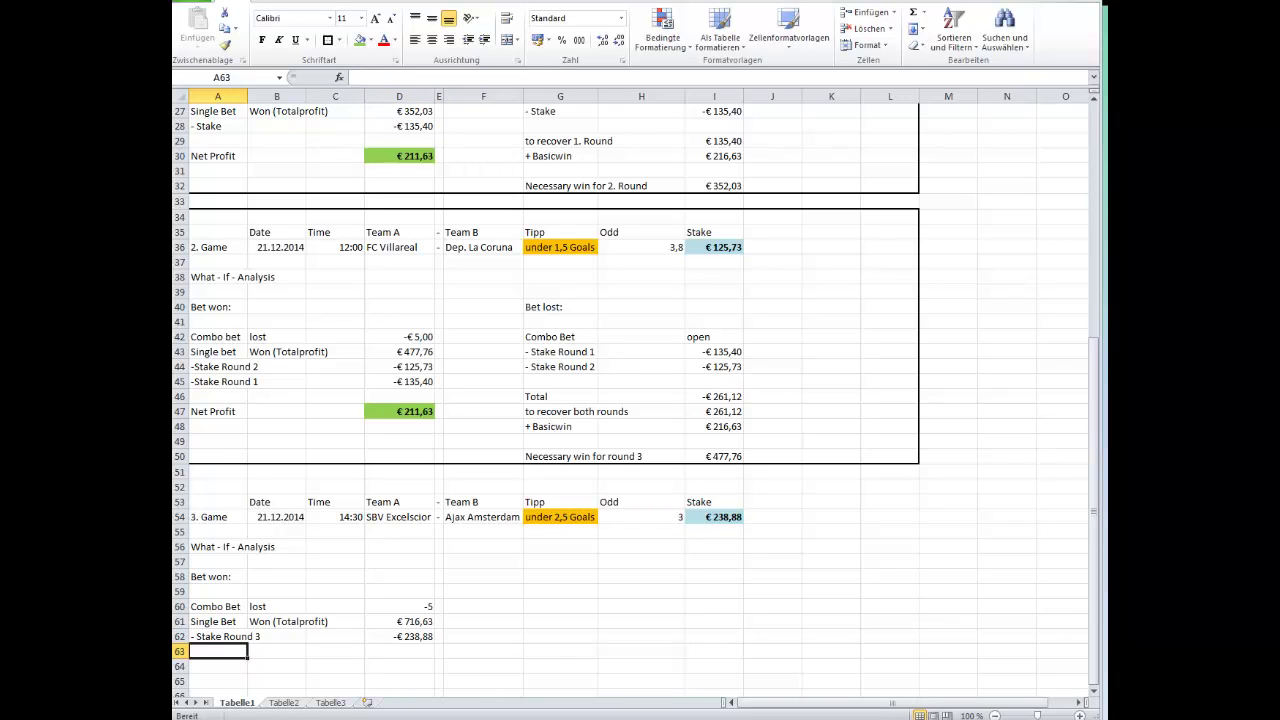
Add the line "-Stake Round 2" in A63 with the second game's stake from I36 as a negative amount in D63
text(')
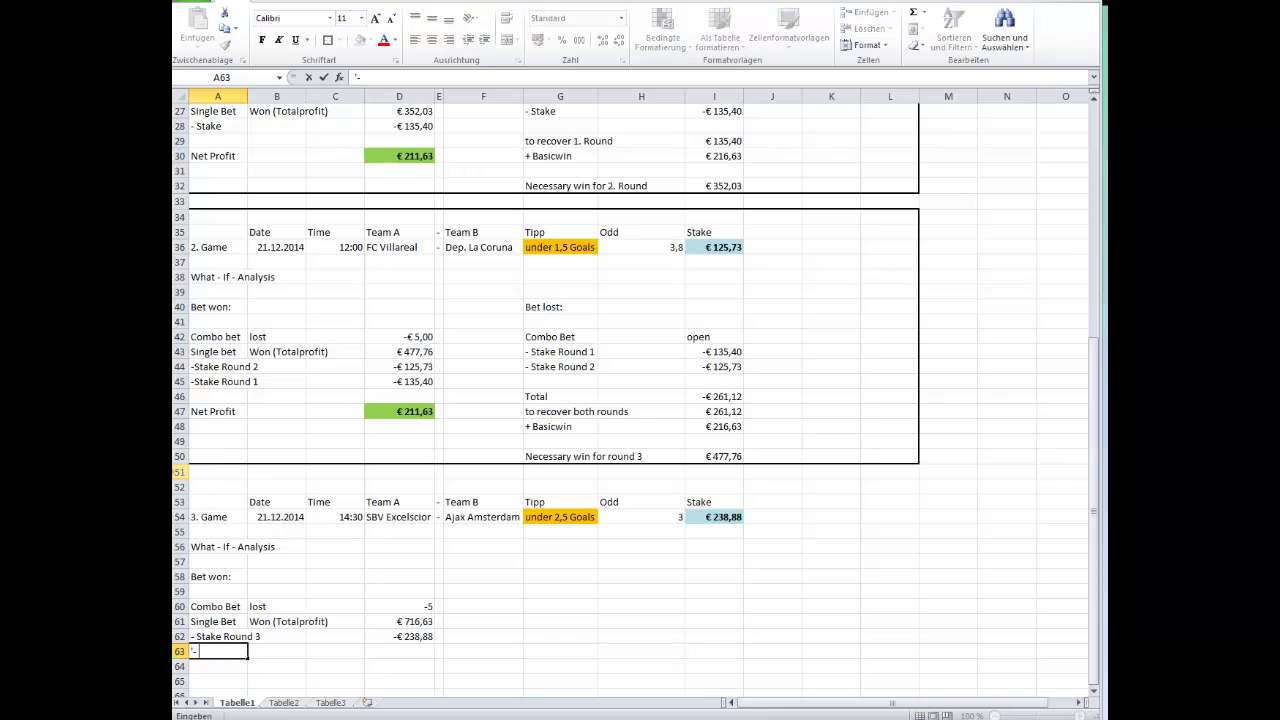
text(-Stake Round 2)
key(Tab)
key(Tab)
key(Tab)
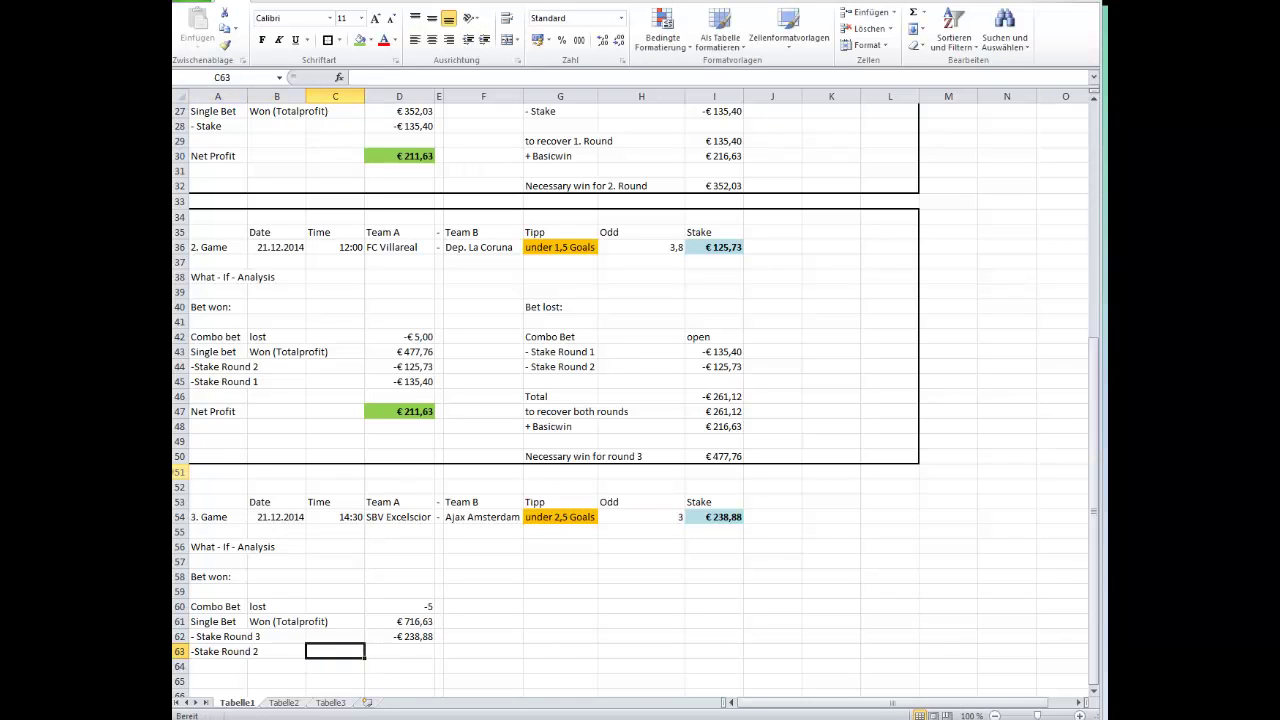
text(=)
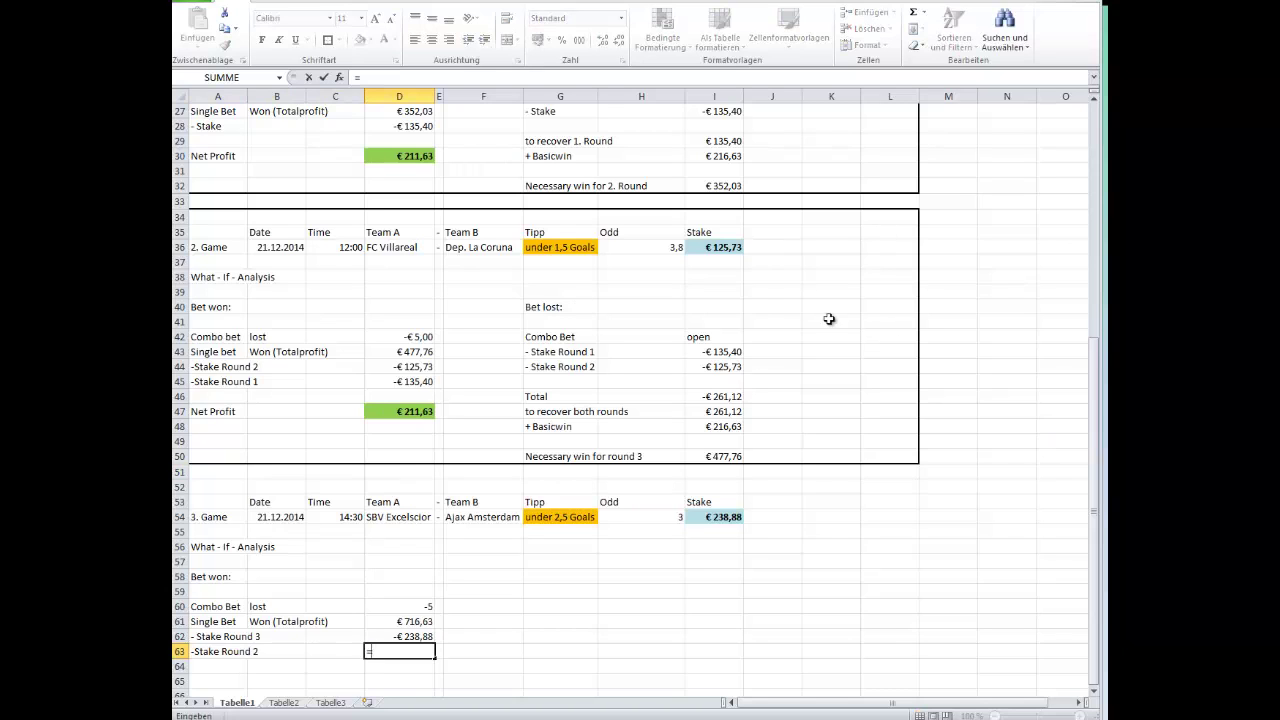
click(722, 248)
text(*)
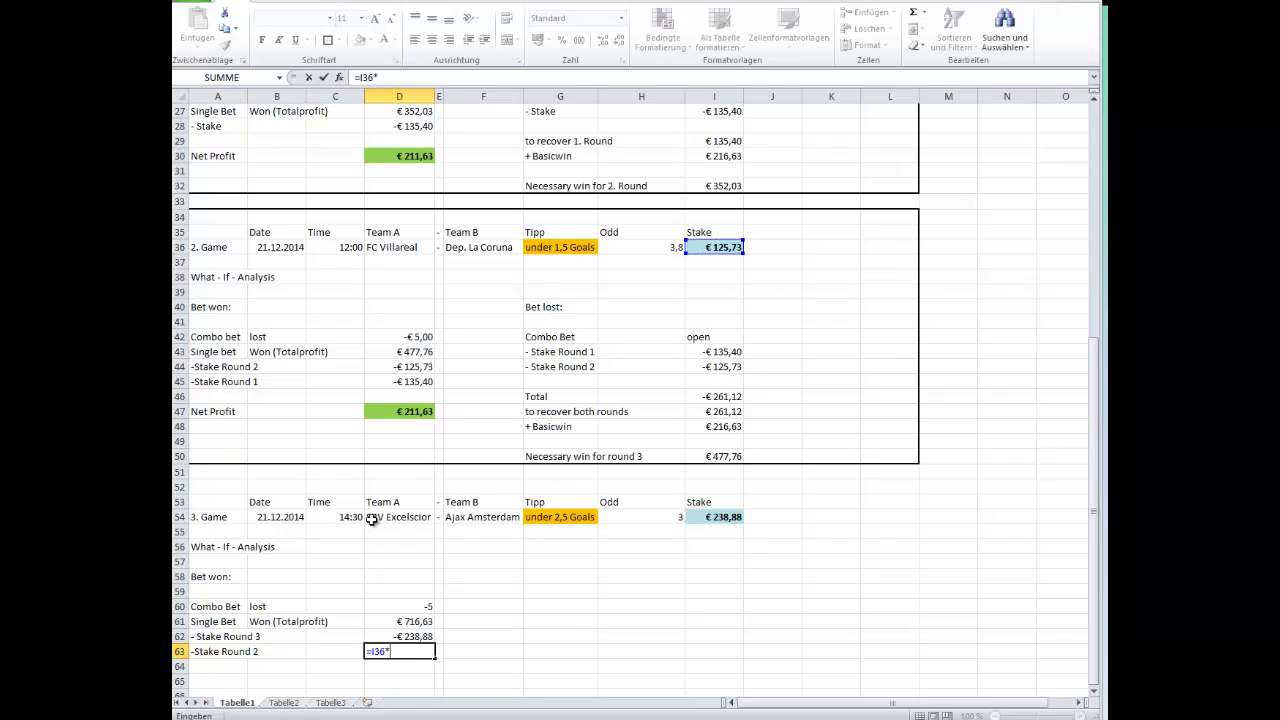
key(Return)
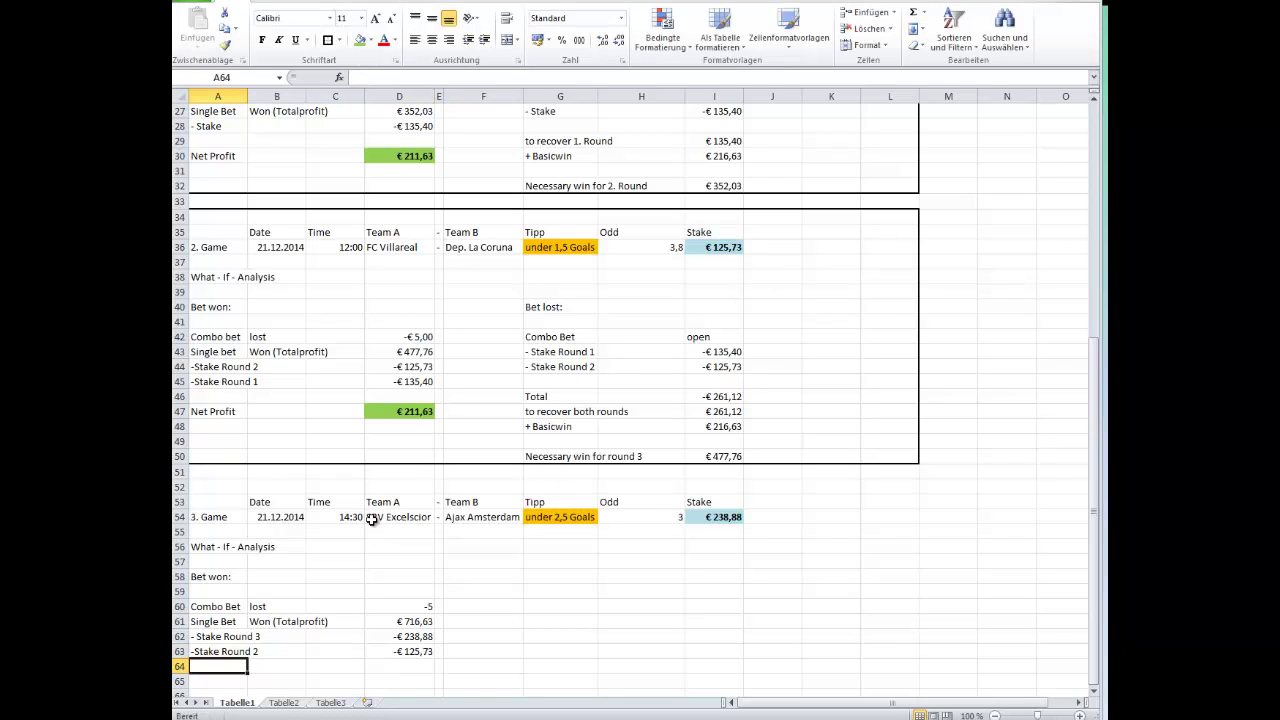
Add the line "- Stake Round 1" in A64 with the first game's stake from I20 as a negative amount in D64
text('- Stake)
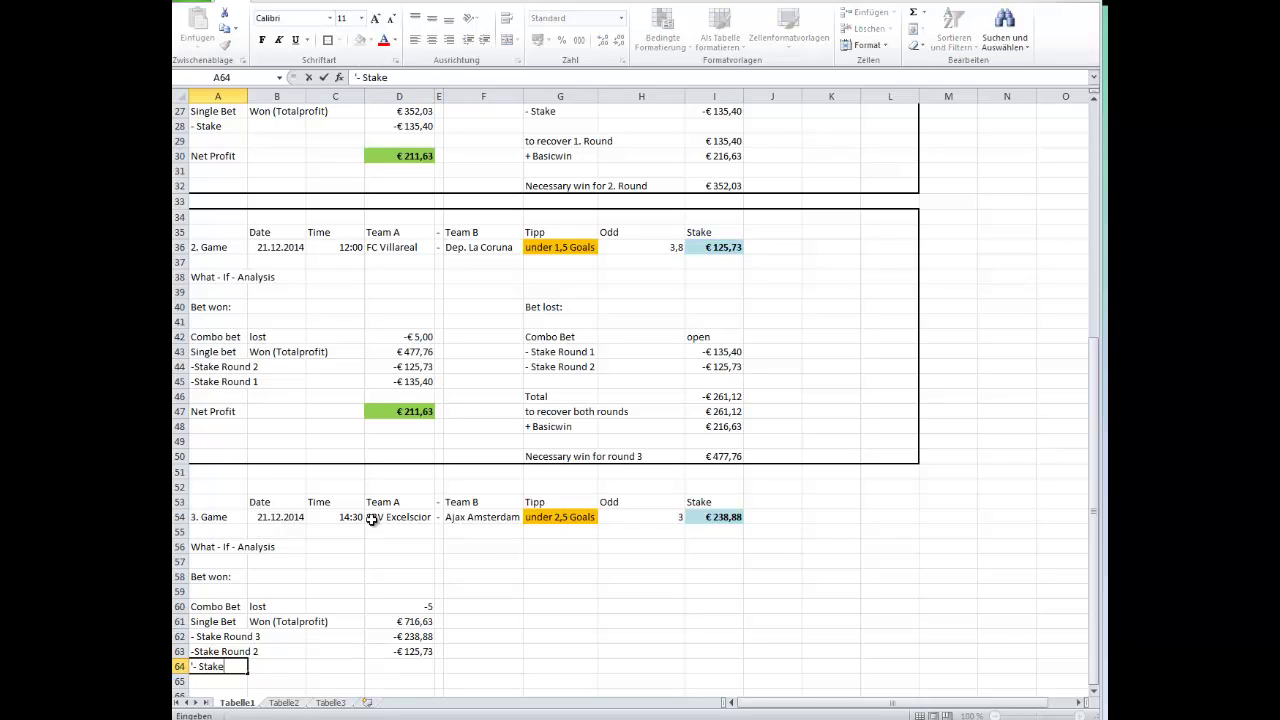
text( Roun)
key(Tab)
key(Tab)
key(Tab)
text(=)
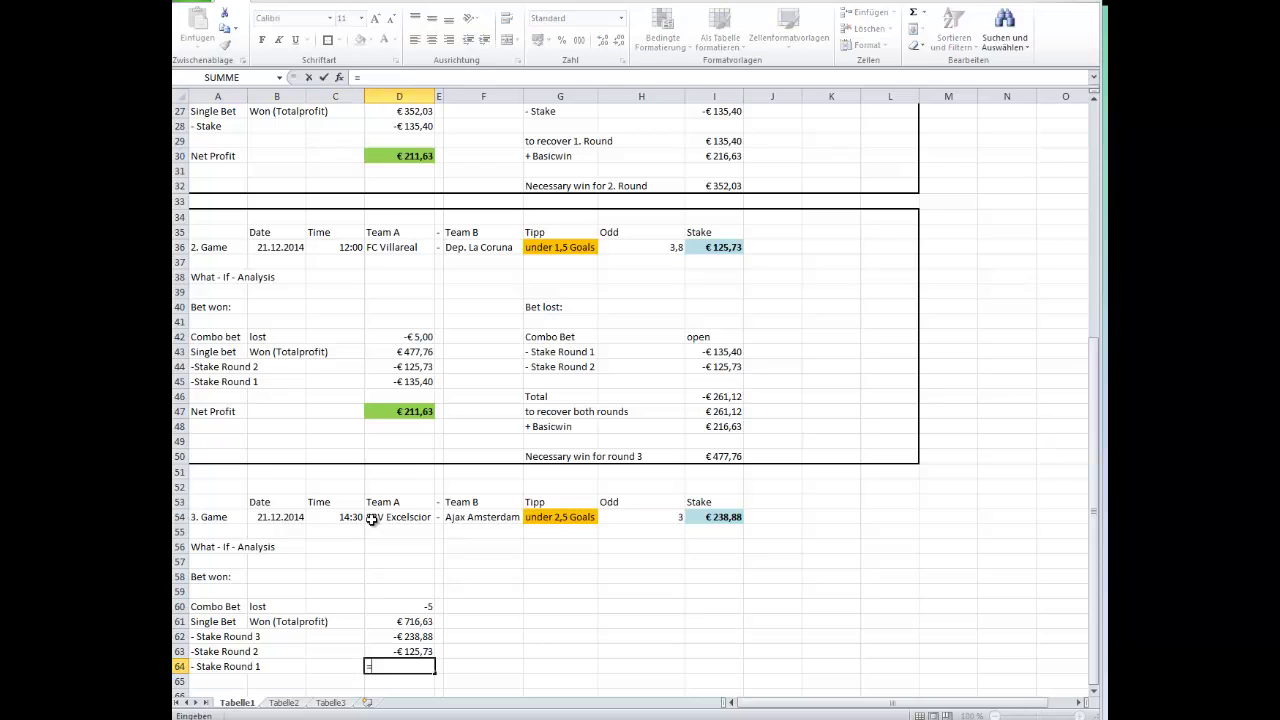
scroll(783, 327, up, 3)
click(706, 142)
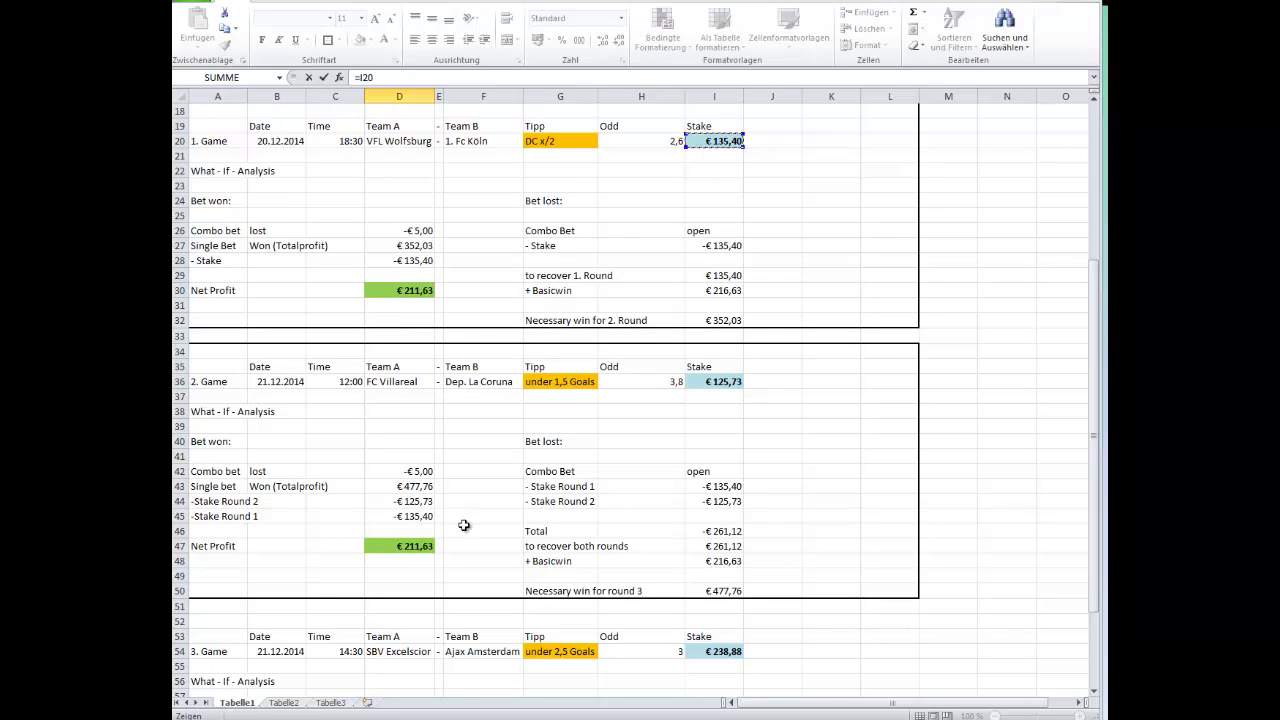
text(*)
key(Return)
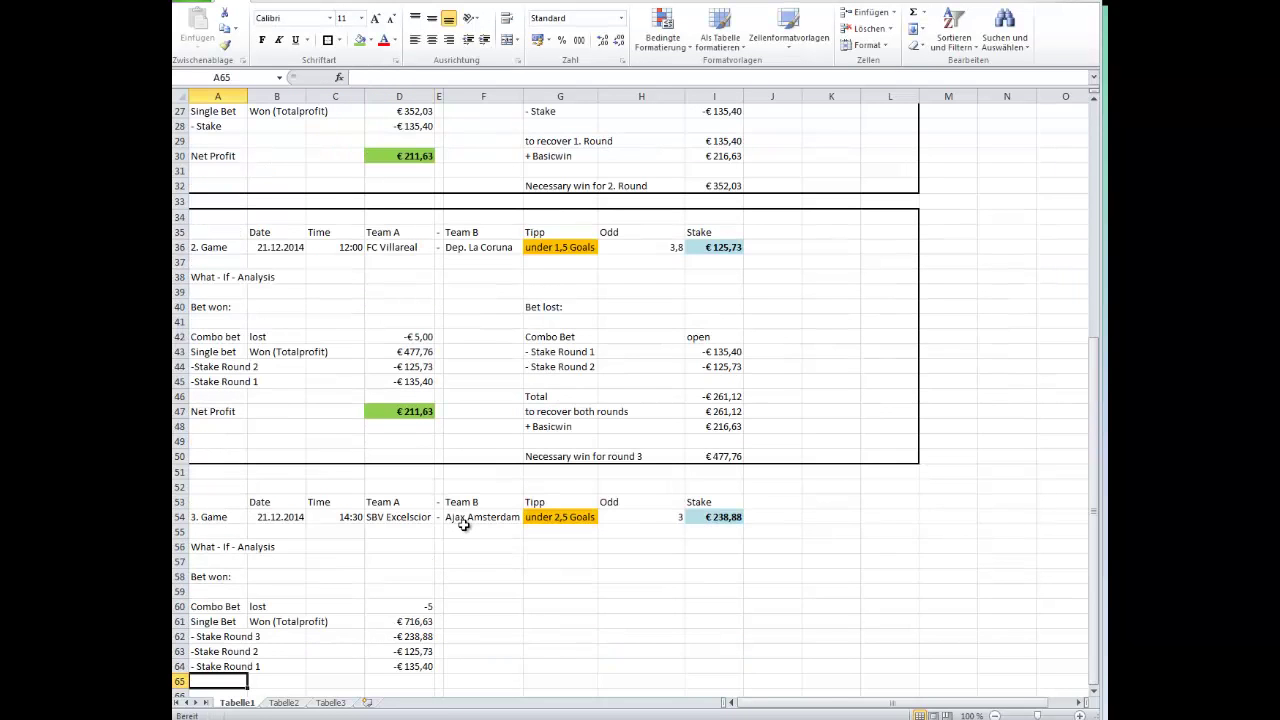
Label A66 "Net Profit" and total the bet-won amounts in D66 with =SUMME(D60:D64)
key(Return)
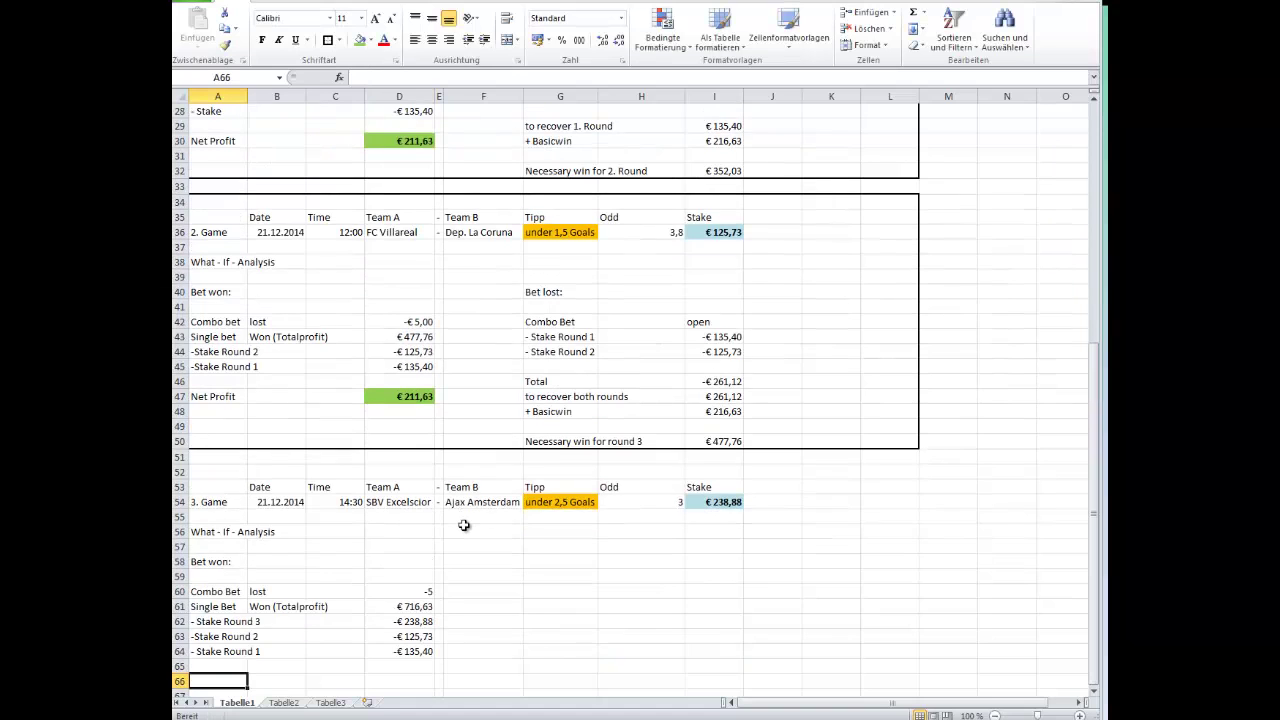
text(Net Profit)
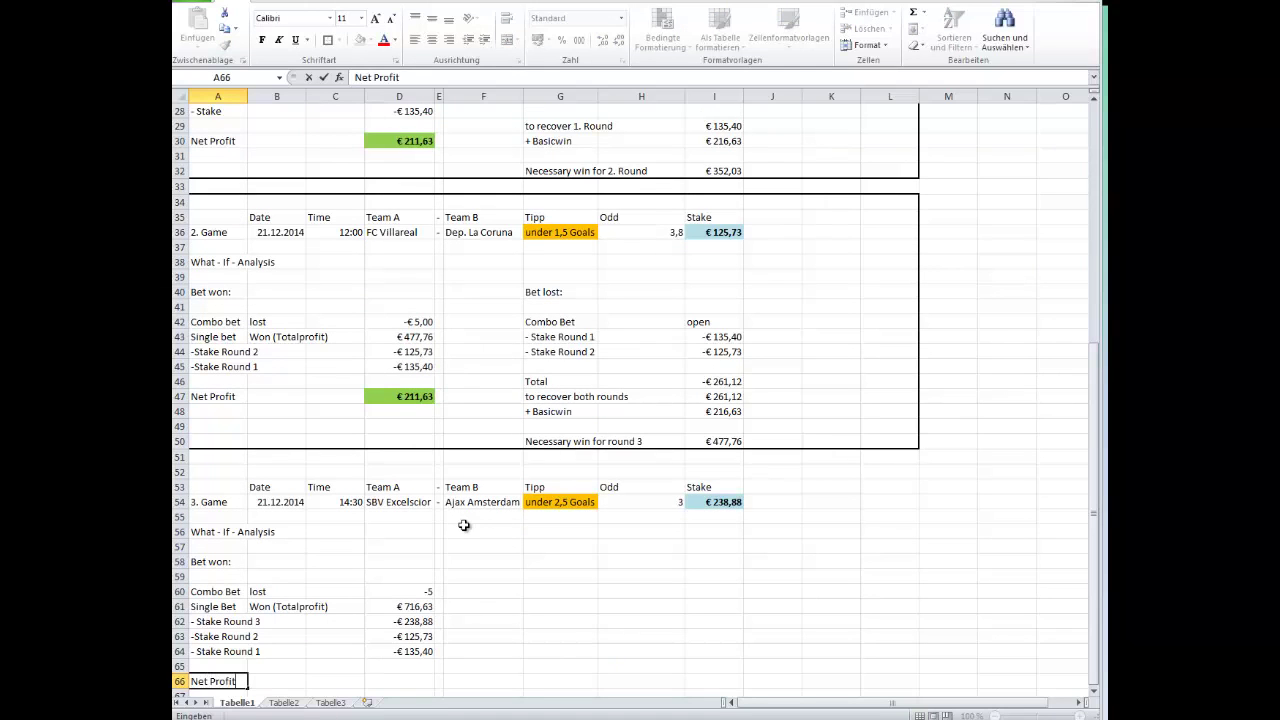
key(Tab)
key(Tab)
key(Tab)
text(=summ)
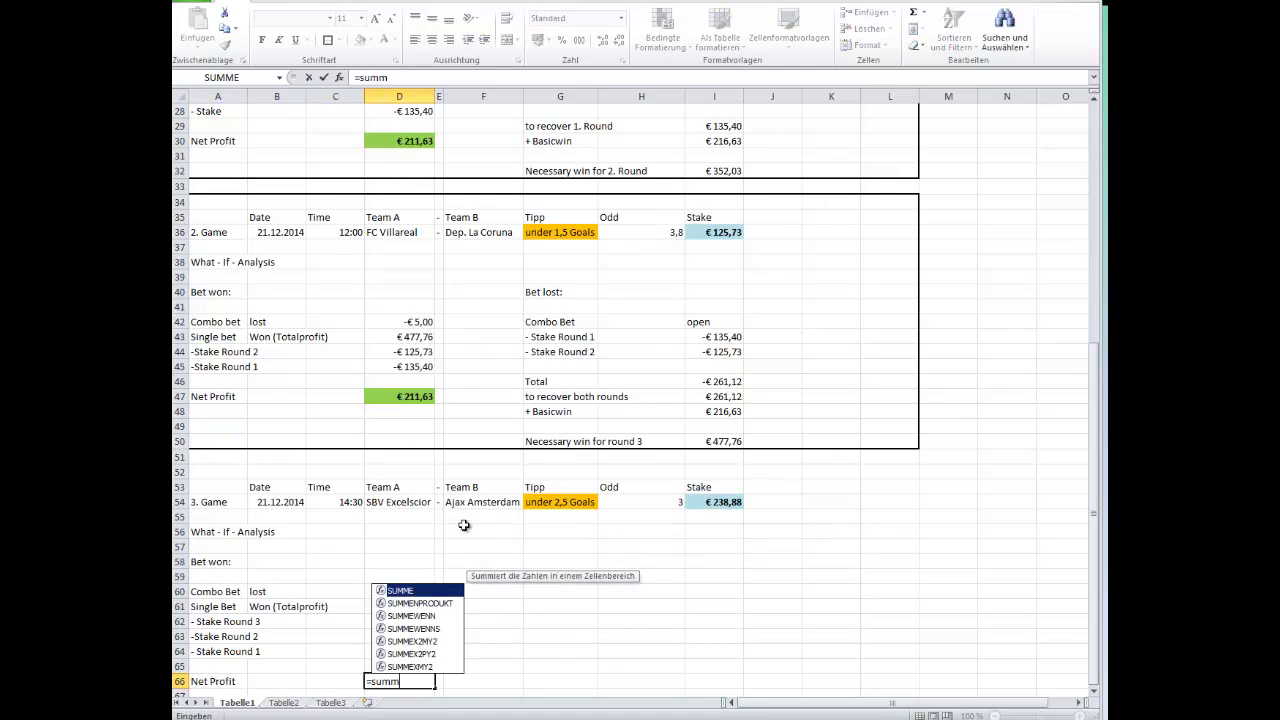
text(e()
key(Up)
key(Up)
key(shift+Up)
key(shift+Up)
key(shift+Up)
key(shift+Up)
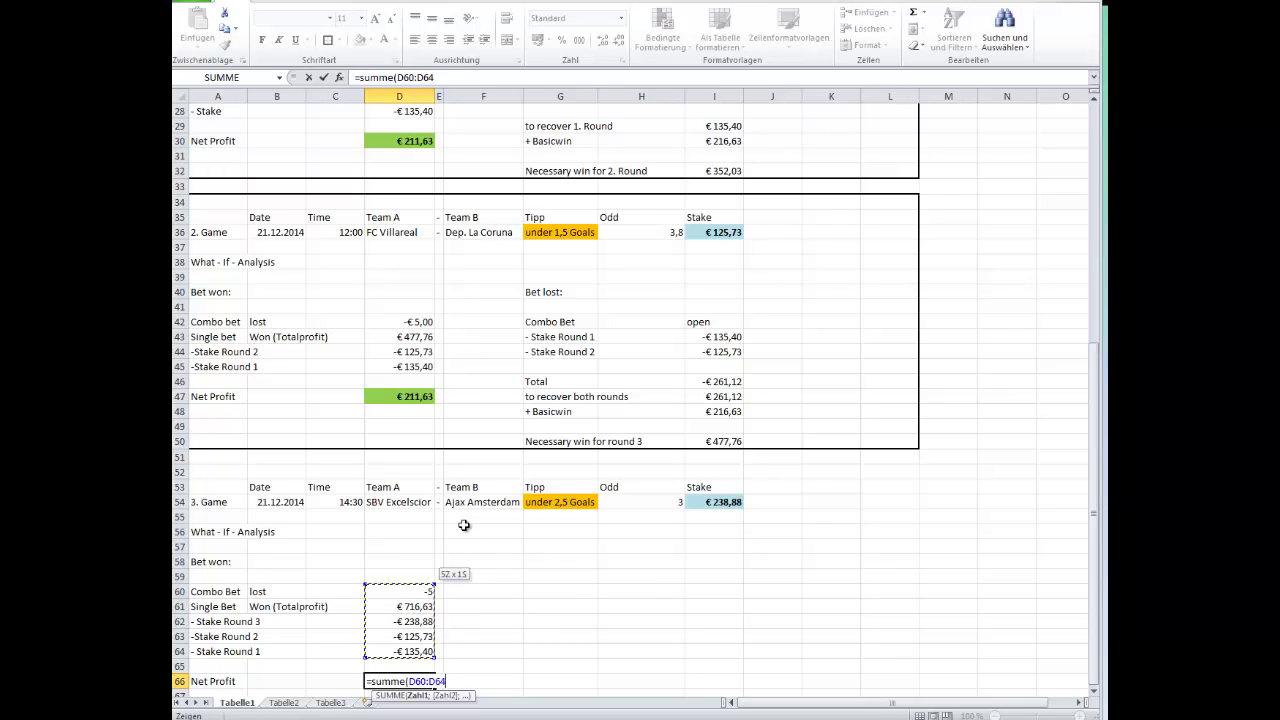
key(Return)
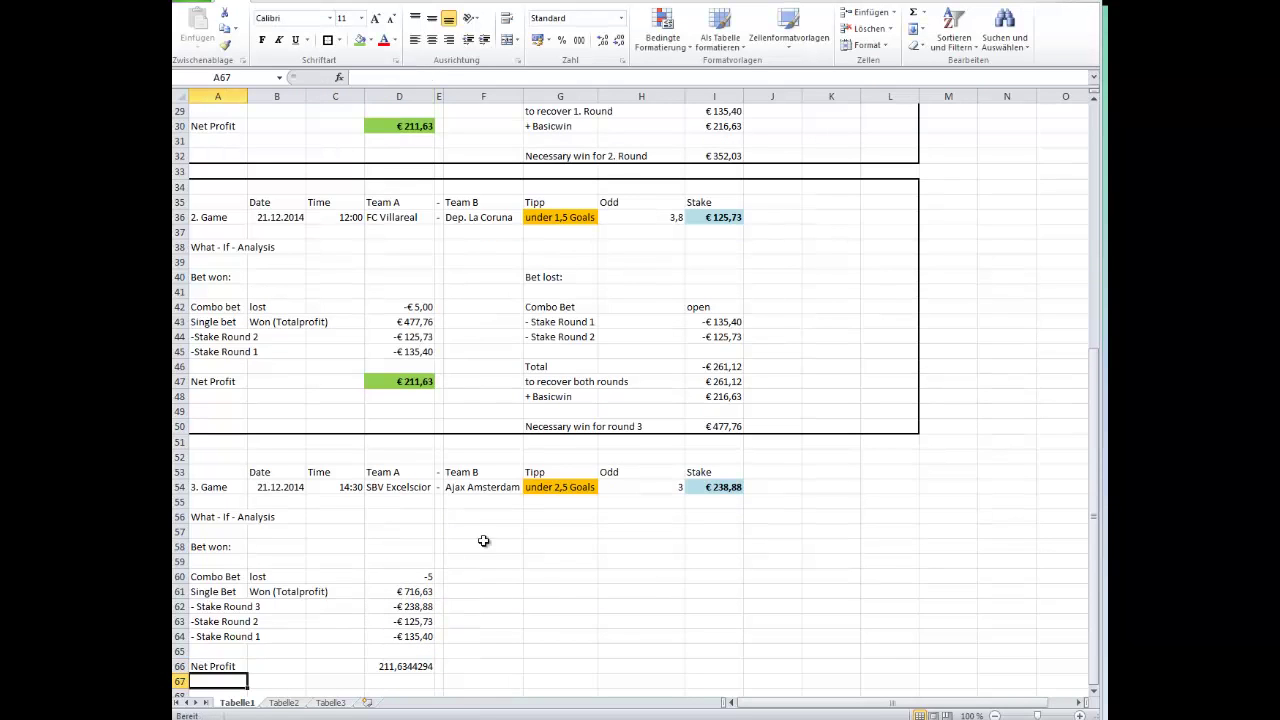
Copy the green net profit formatting from D47 to D66 and the currency format from D43 to D60:D64
click(400, 376)
click(225, 44)
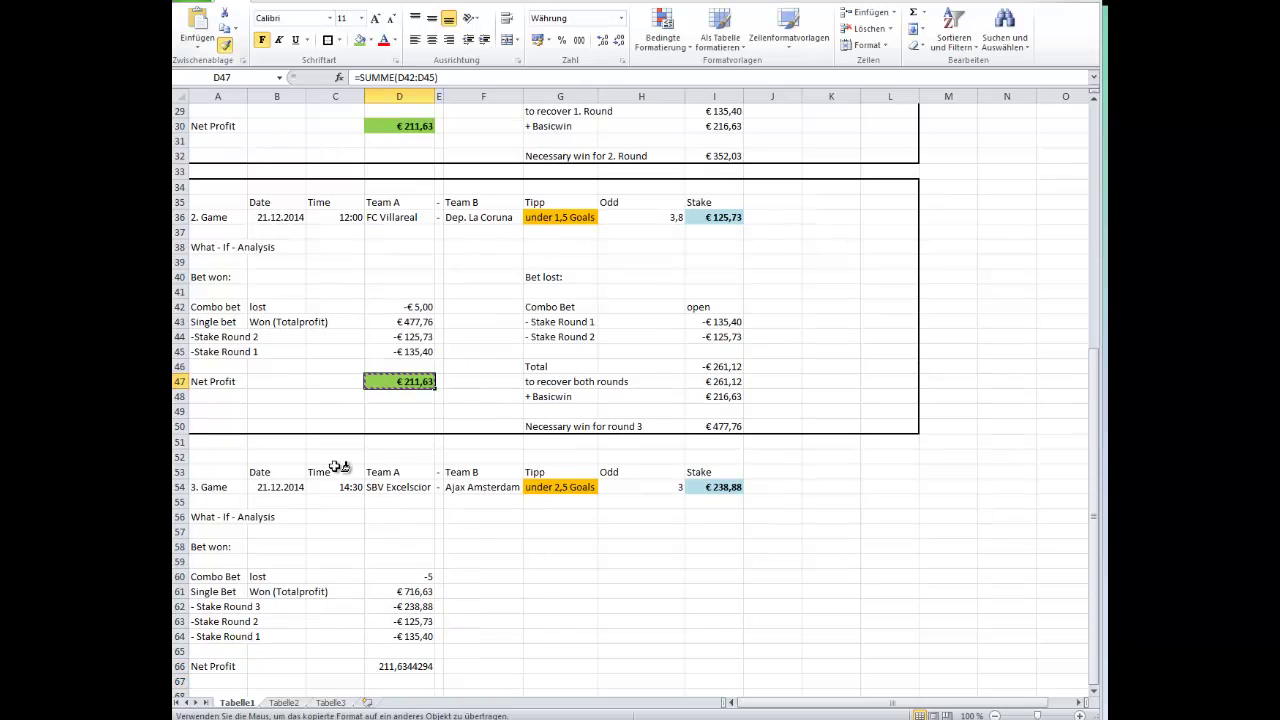
click(419, 668)
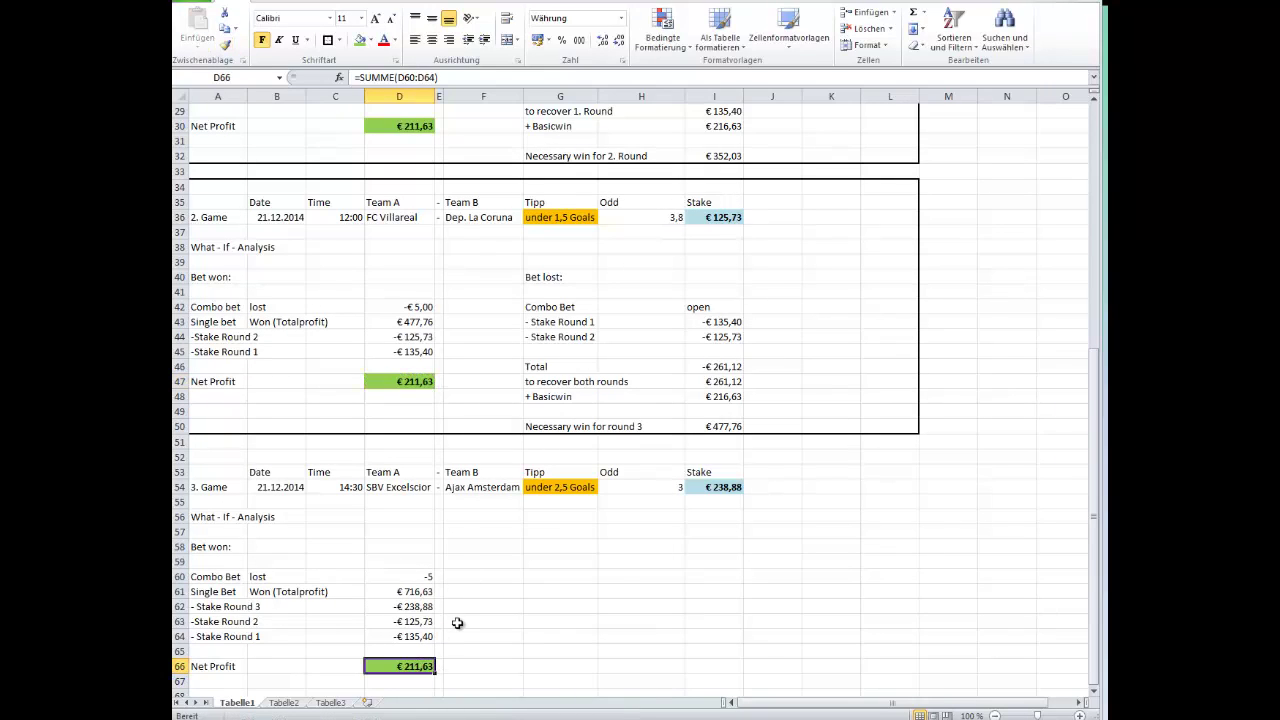
click(410, 316)
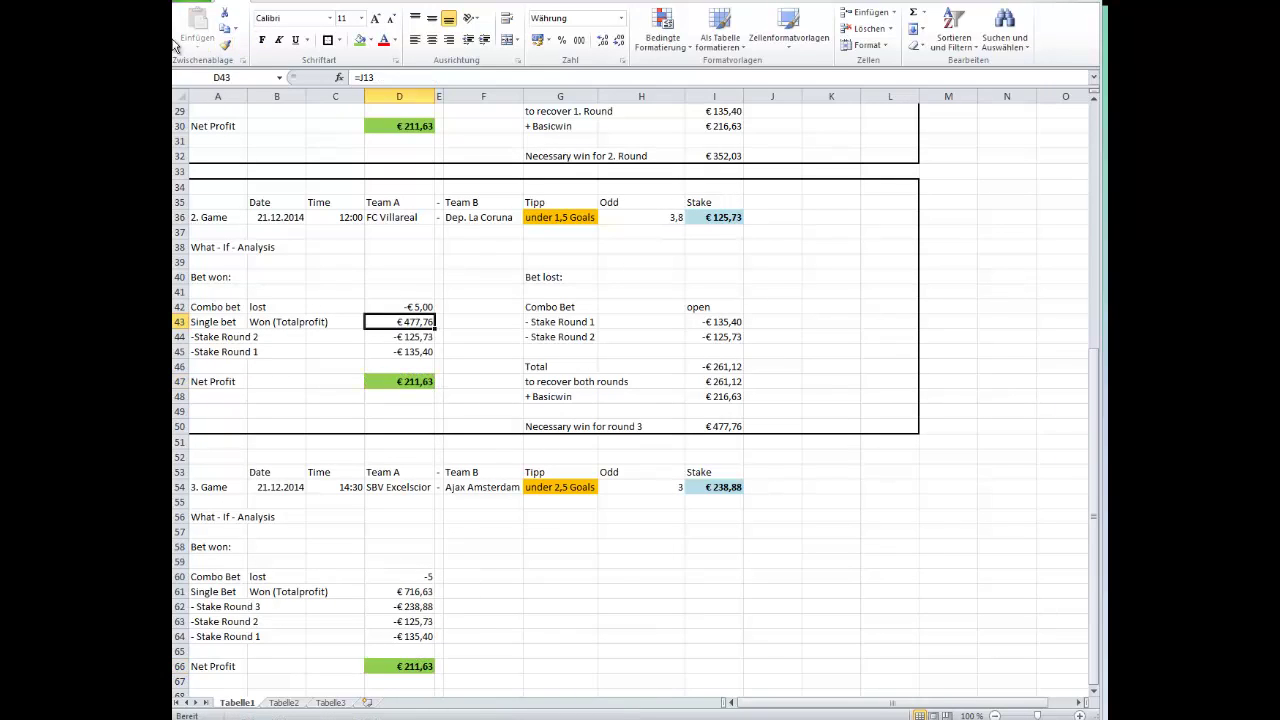
click(225, 44)
drag(426, 580, 425, 636)
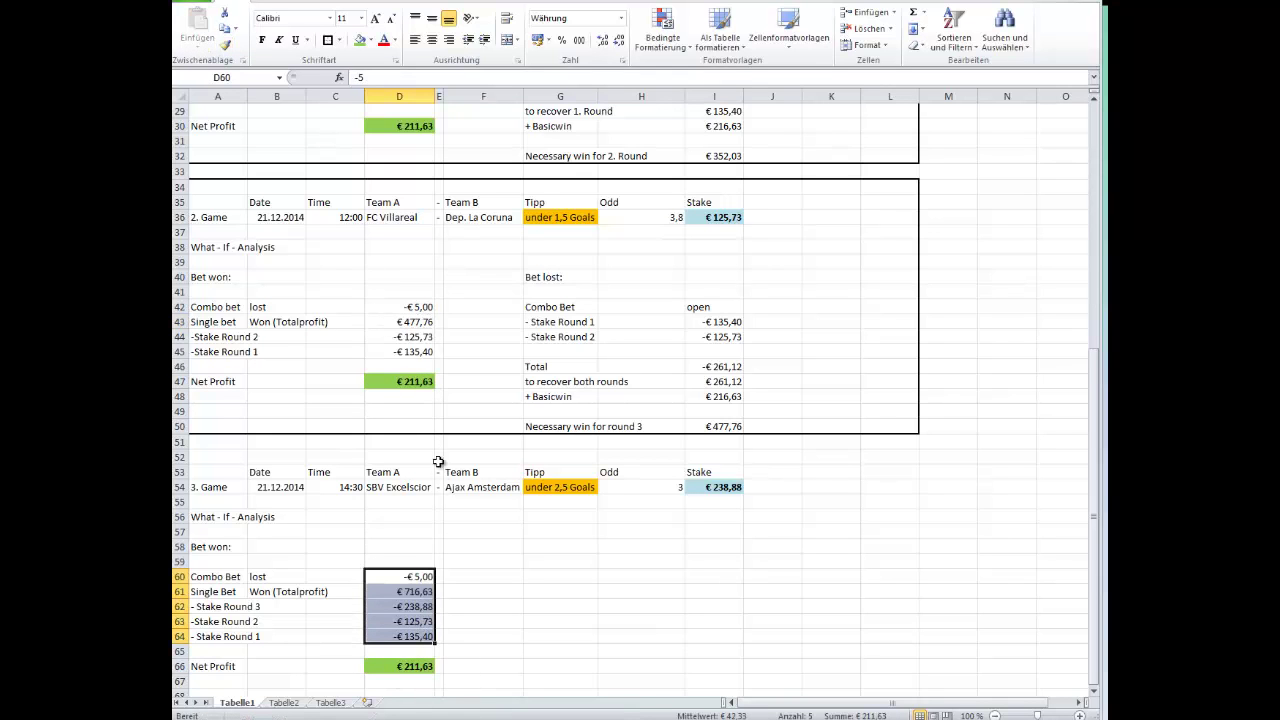
Enter the heading "Bet lost:" in G58 for the third game's block
scroll(440, 465, up, 4)
scroll(400, 292, down, 3)
scroll(410, 305, up, 3)
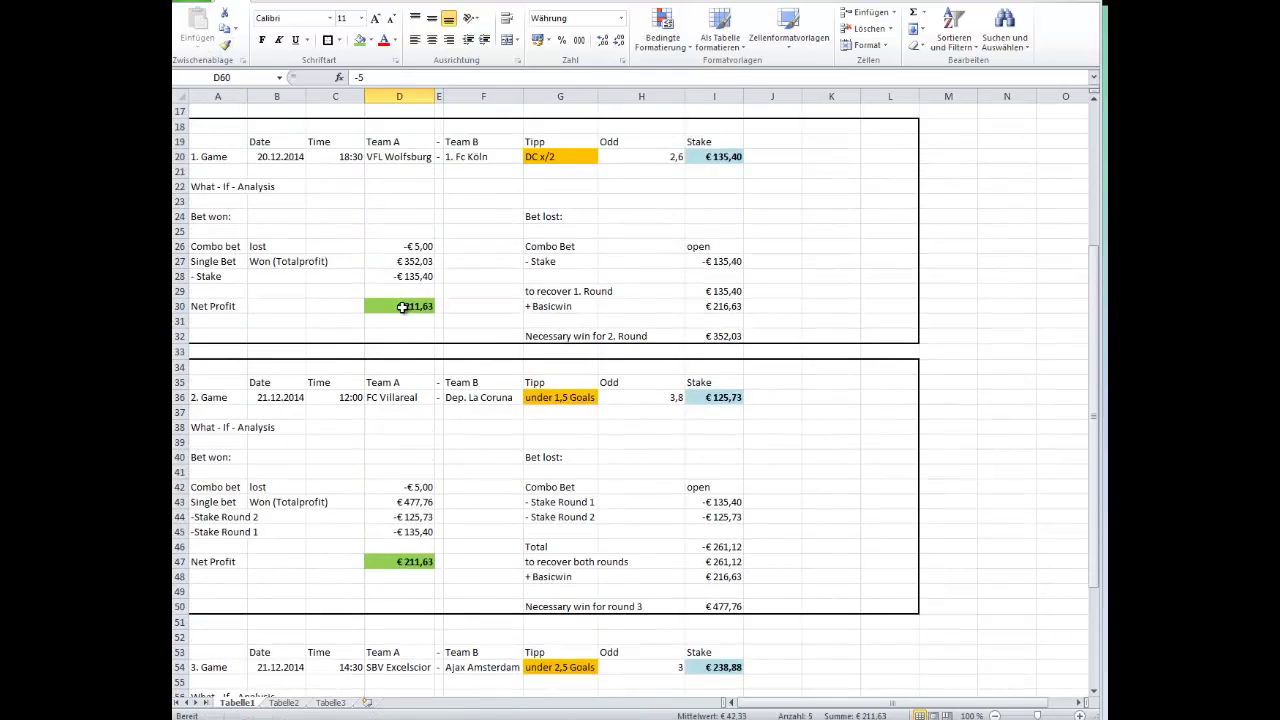
scroll(420, 312, down, 4)
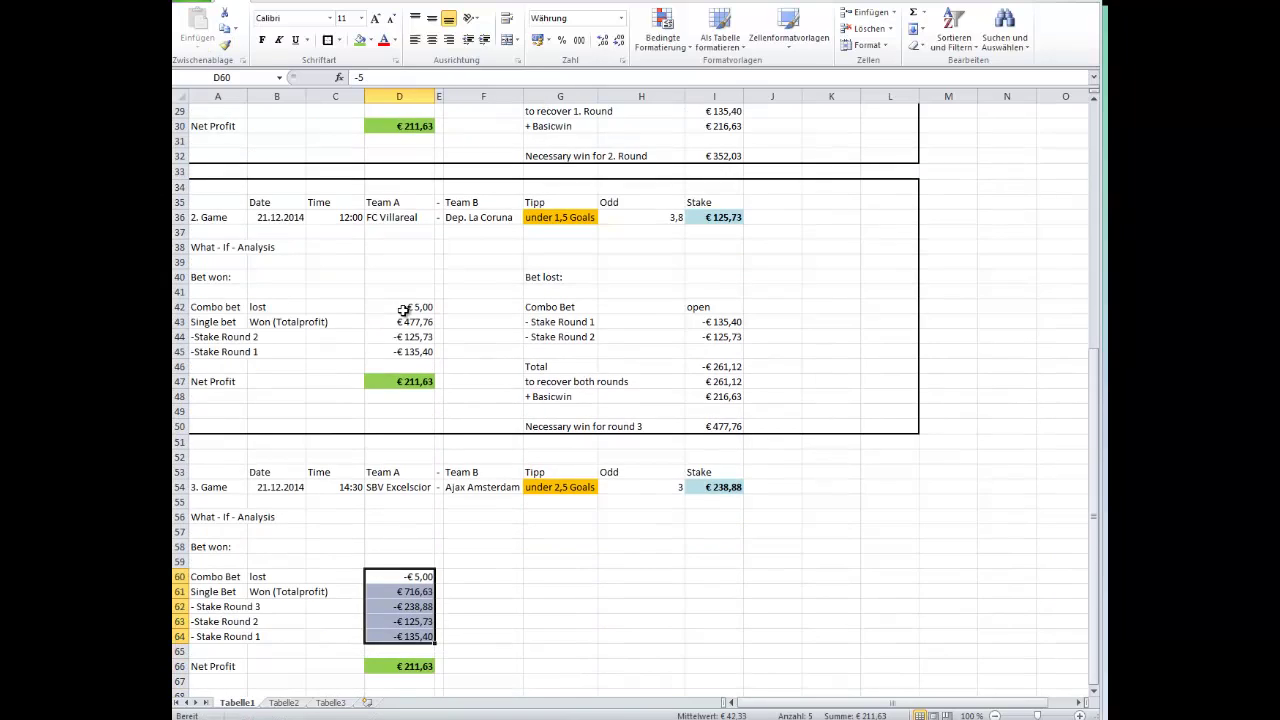
click(527, 562)
click(560, 546)
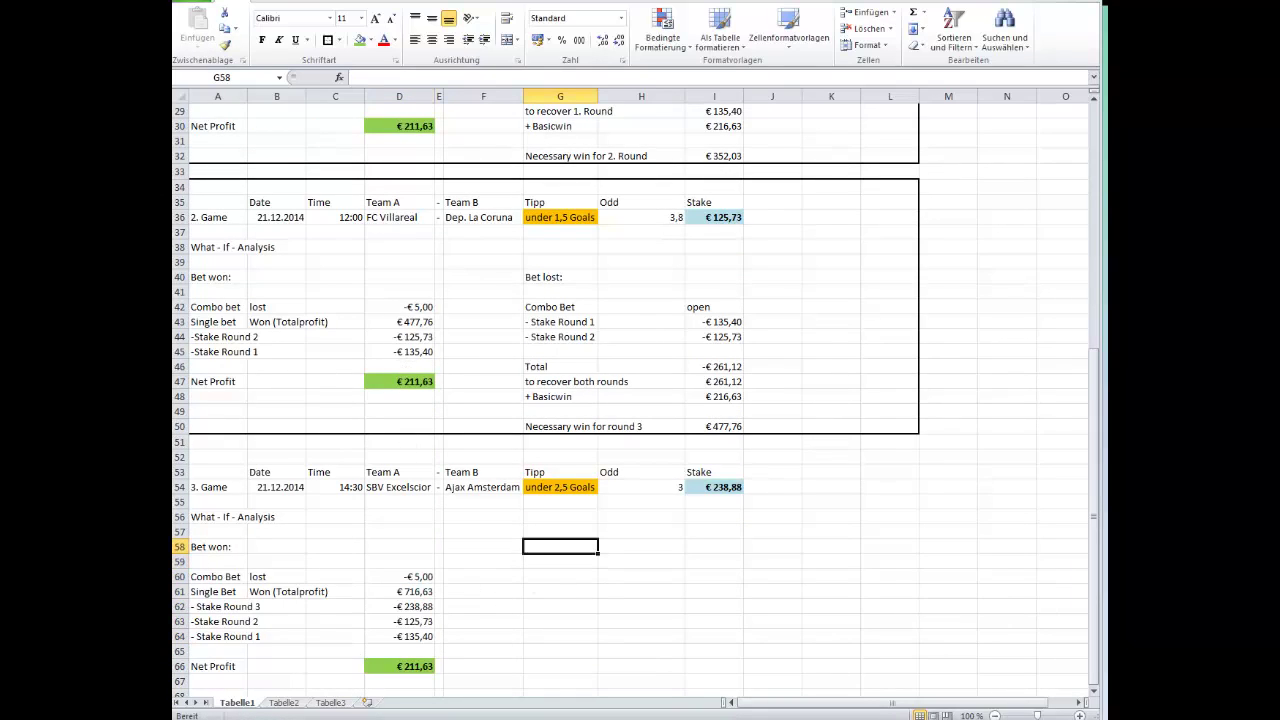
text(Bet los)
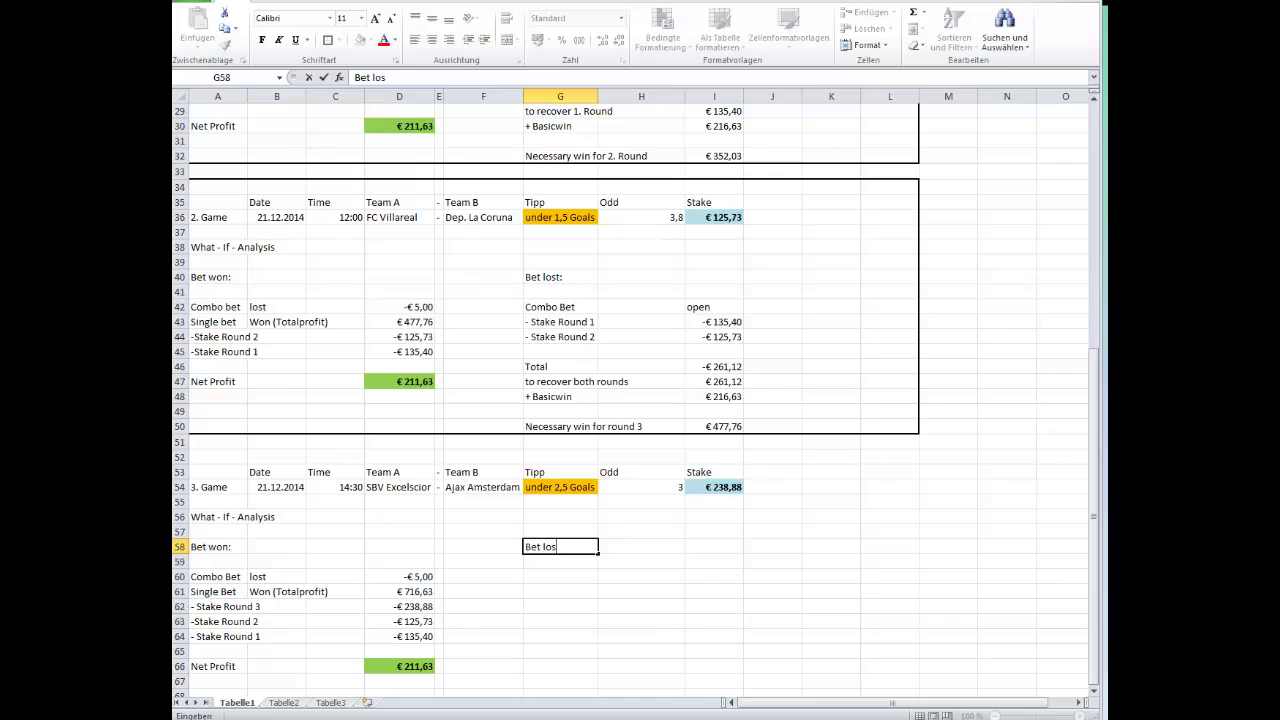
key(Down)
key(Down)
key(Down)
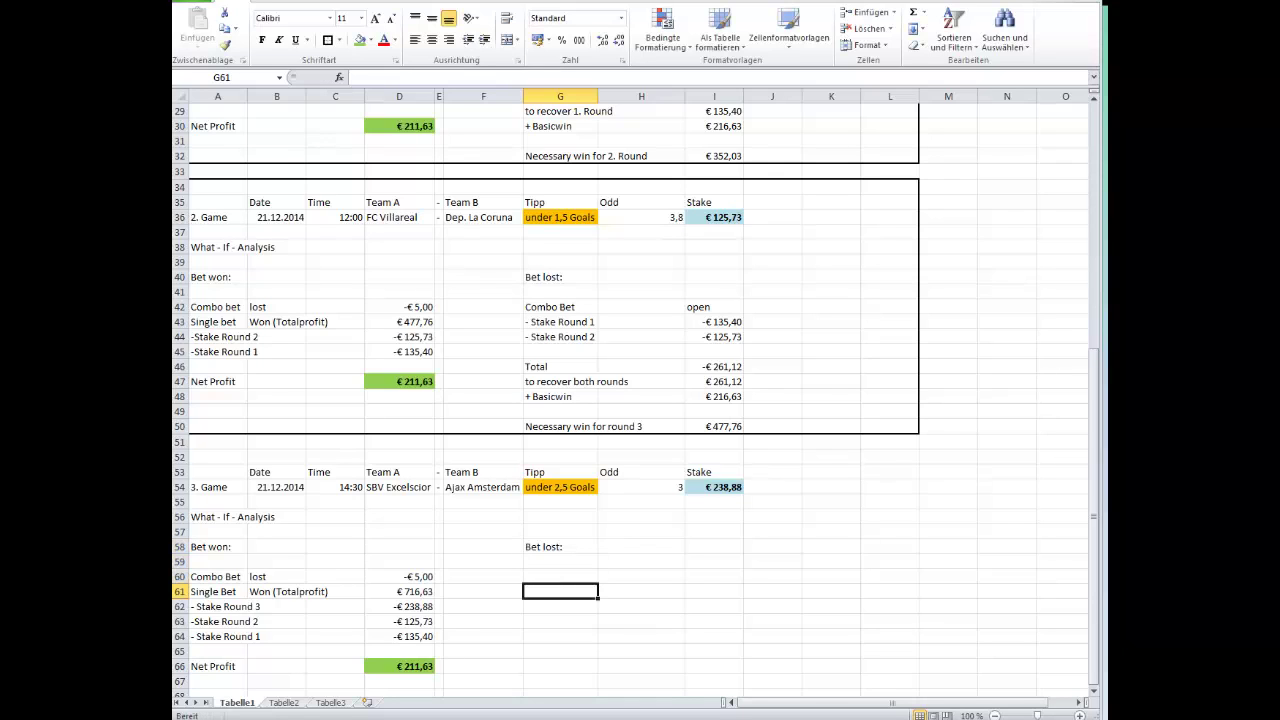
Add the line "Combo Bet won:" in G60 with the amount 2684,29 in I60
click(560, 576)
text(Combo Bet)
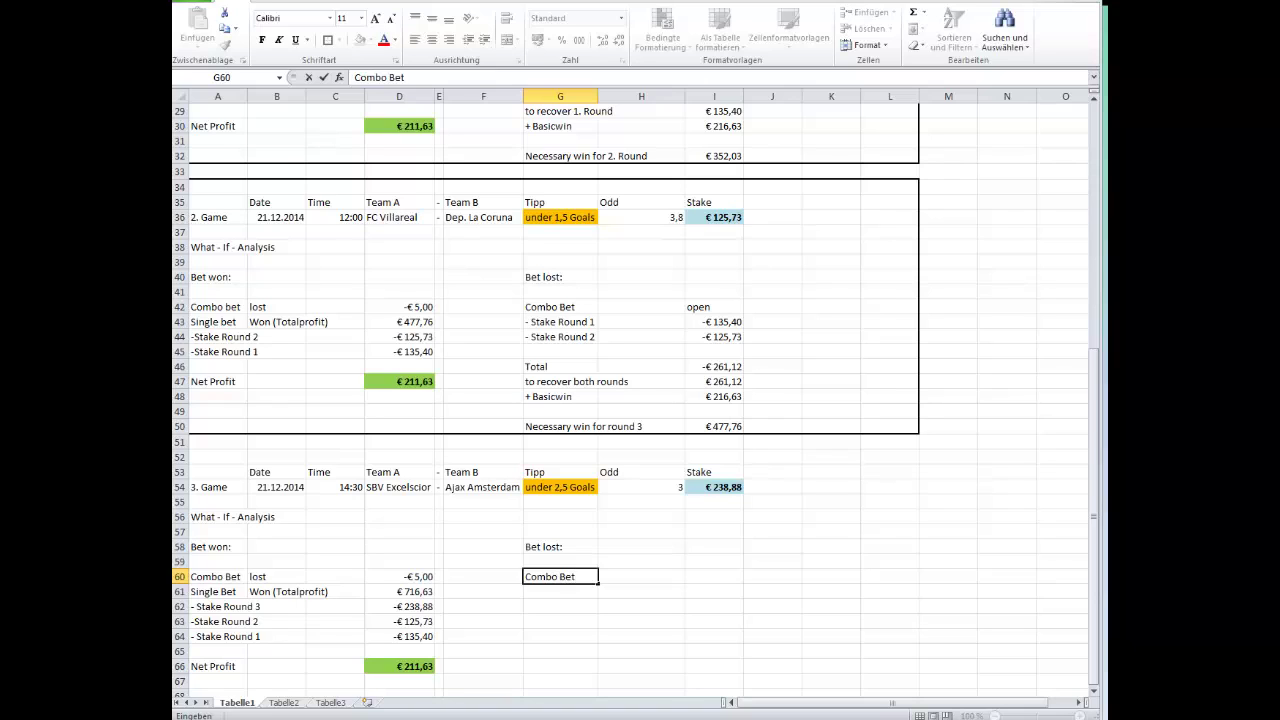
text( won:)
click(714, 576)
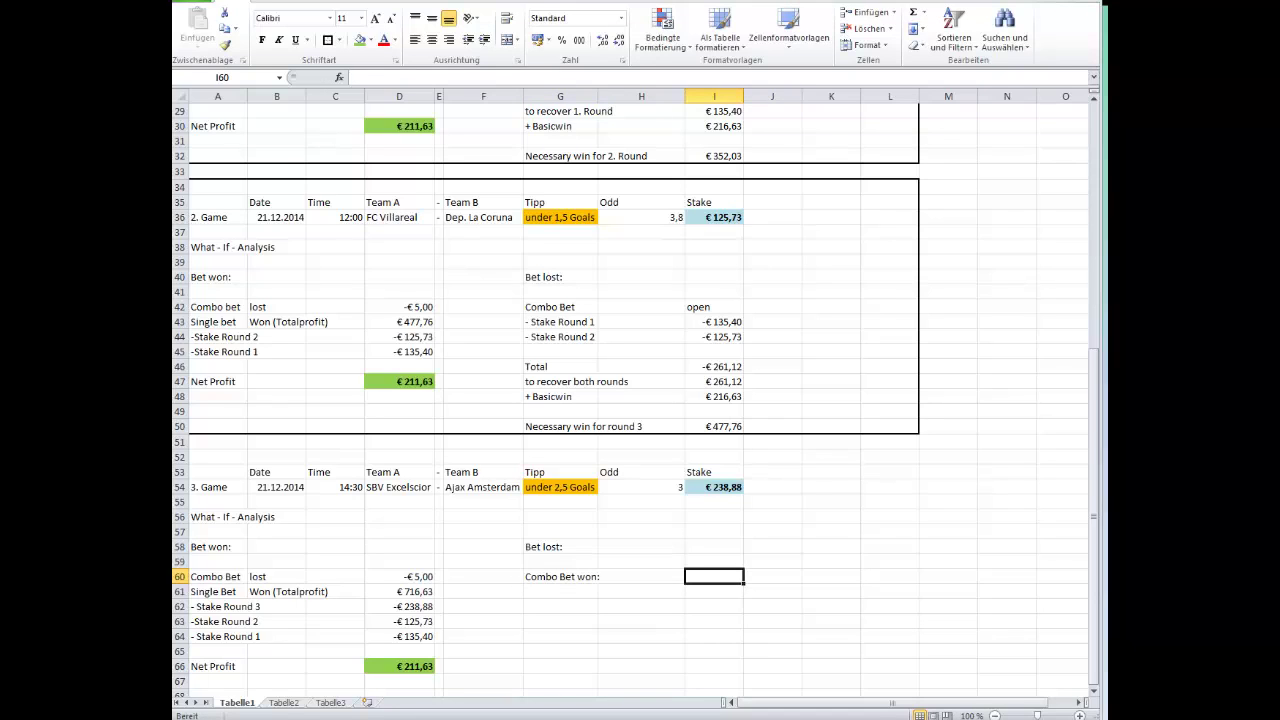
text(2684,29)
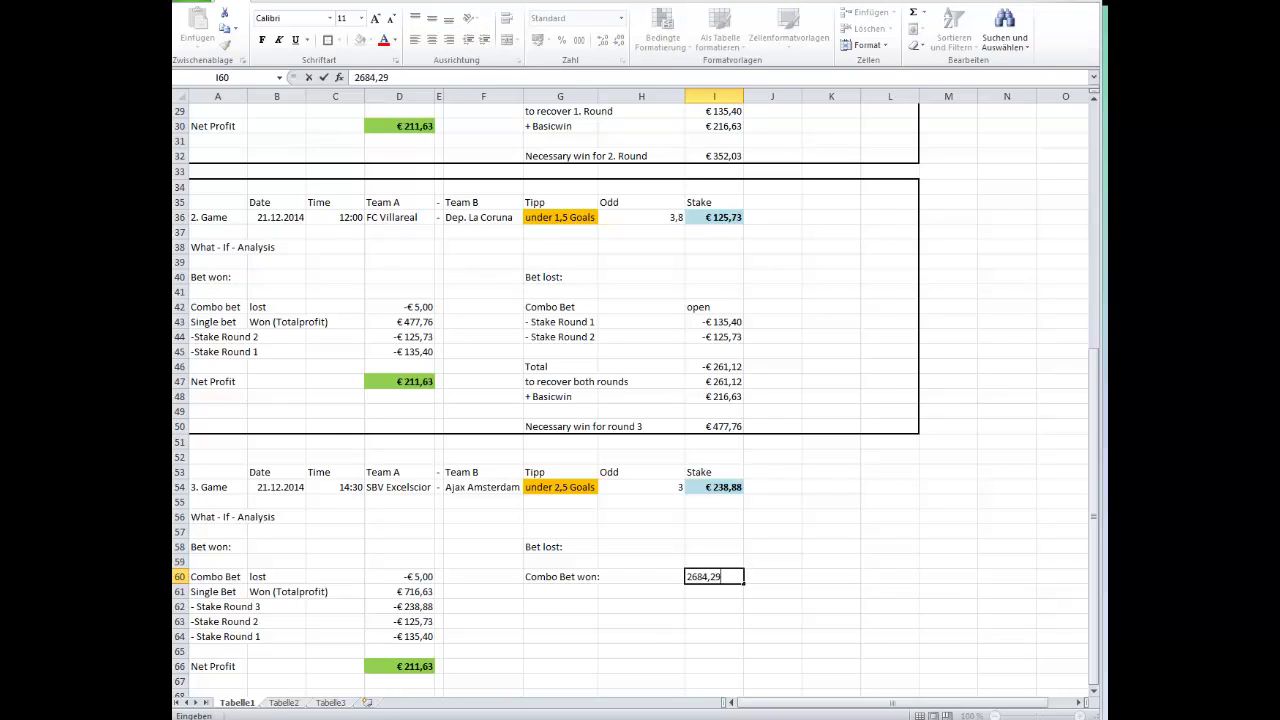
key(Return)
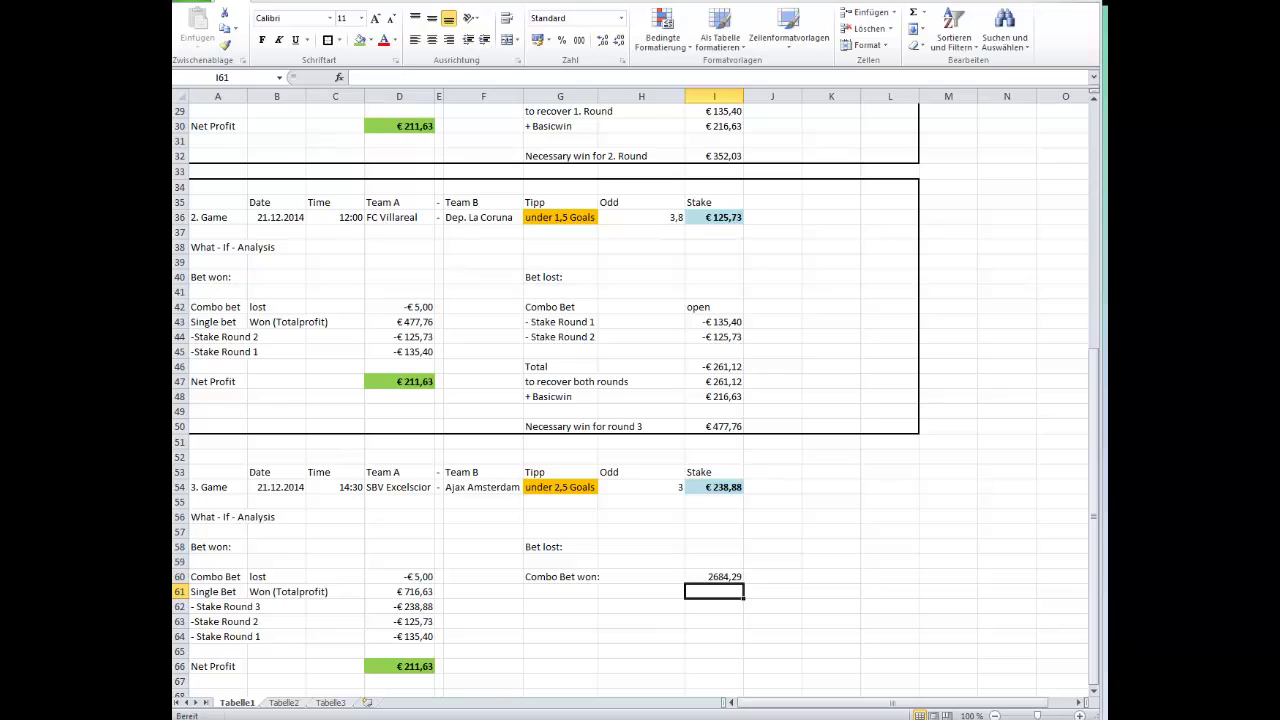
Add the line "- Stake Round 1" in G61 with the first game's stake as a negative amount in I61, using =I20*-1
key(Left)
key(Left)
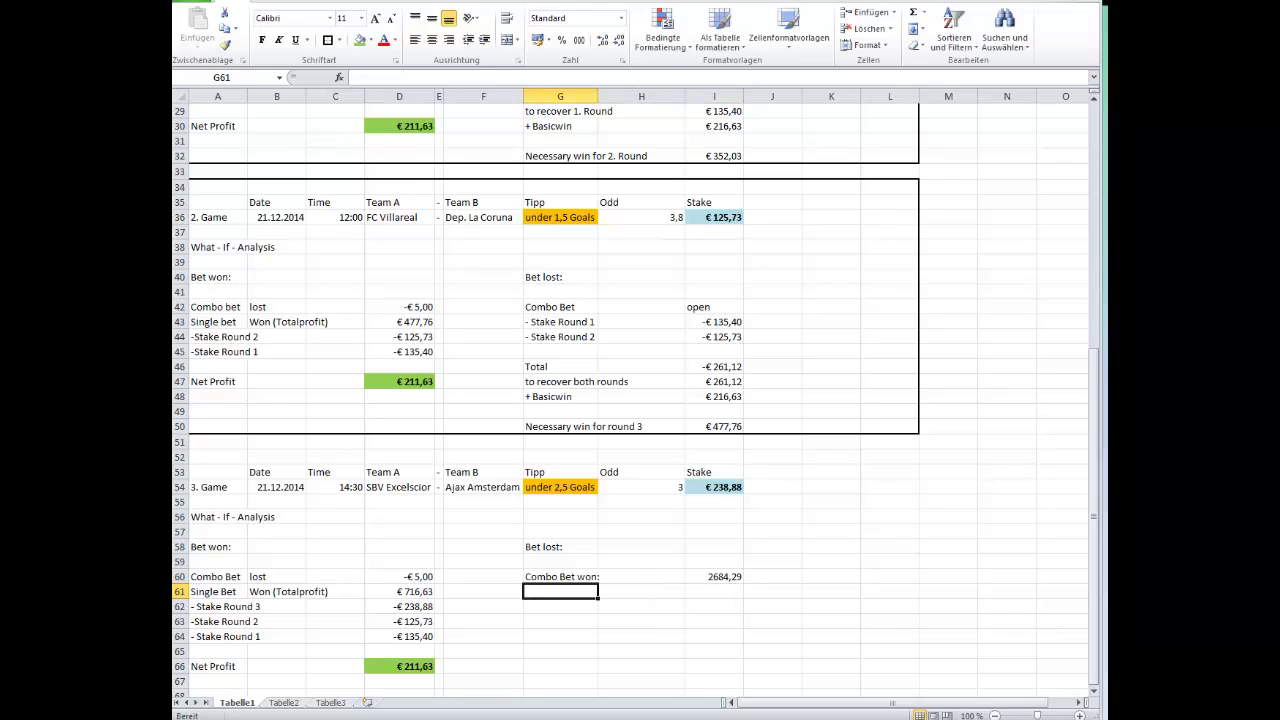
text(- St)
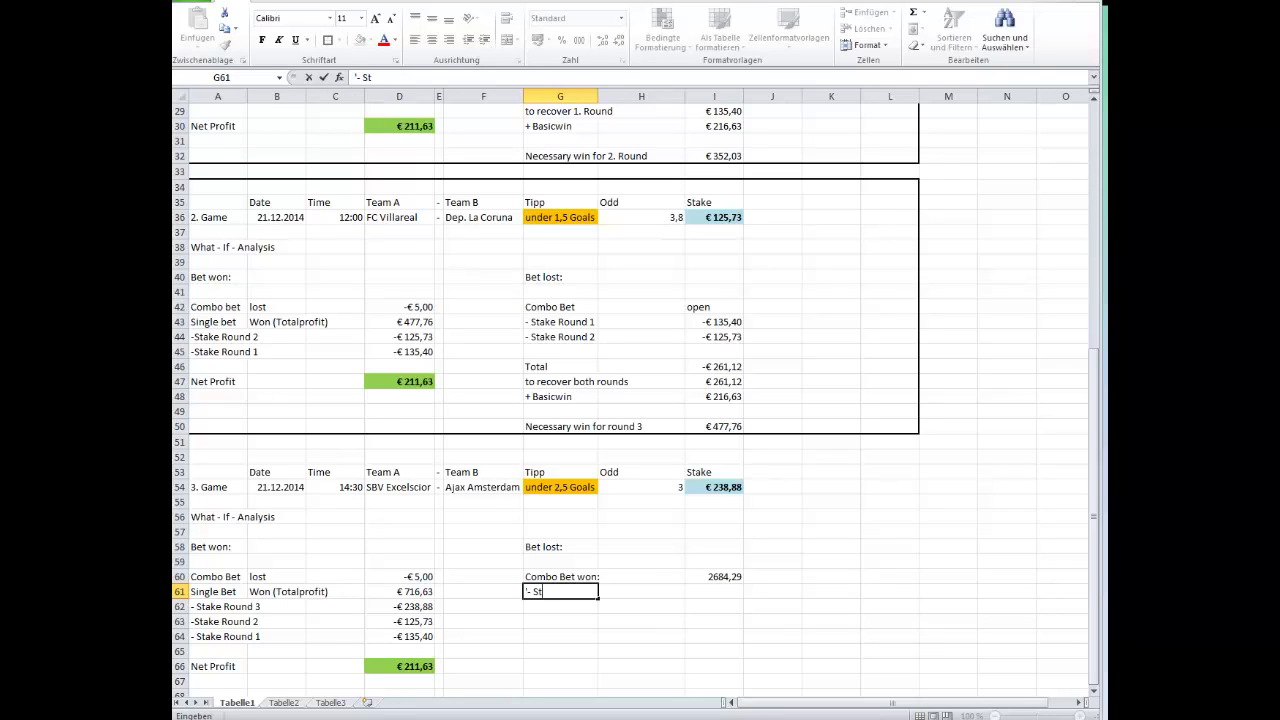
text(ake Round)
key(Right)
key(Right)
text(=)
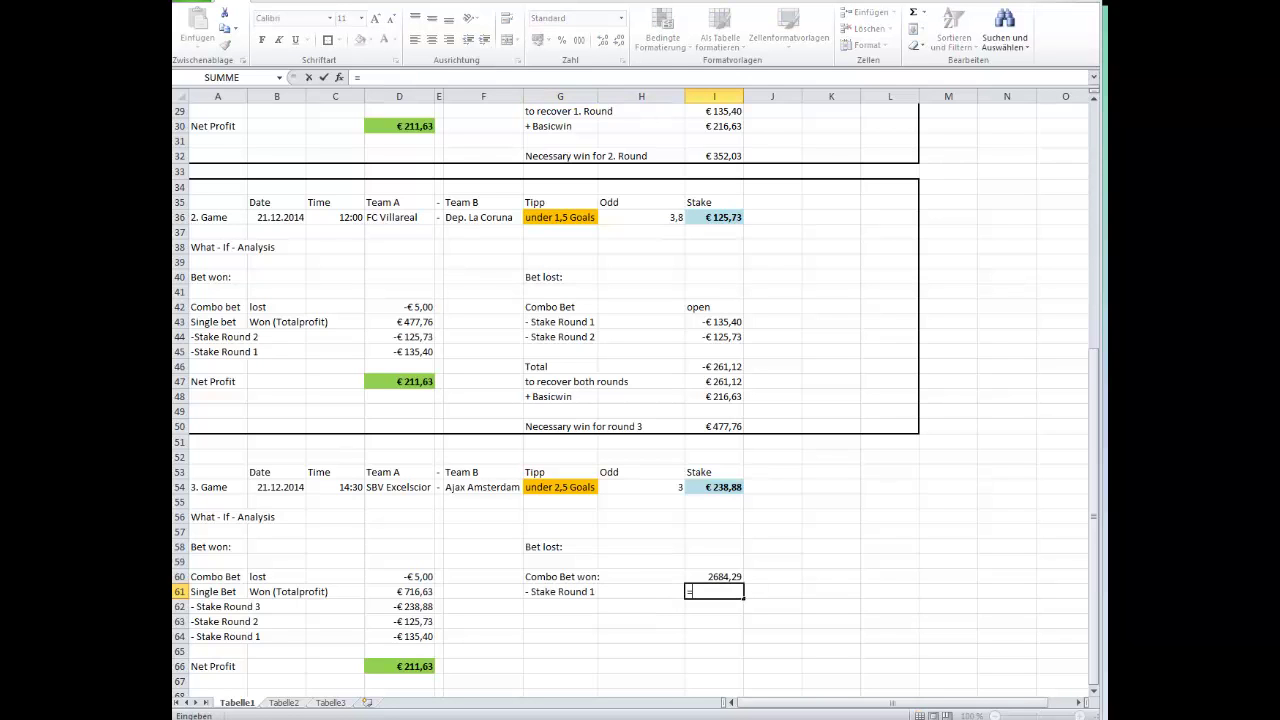
scroll(920, 277, up, 8)
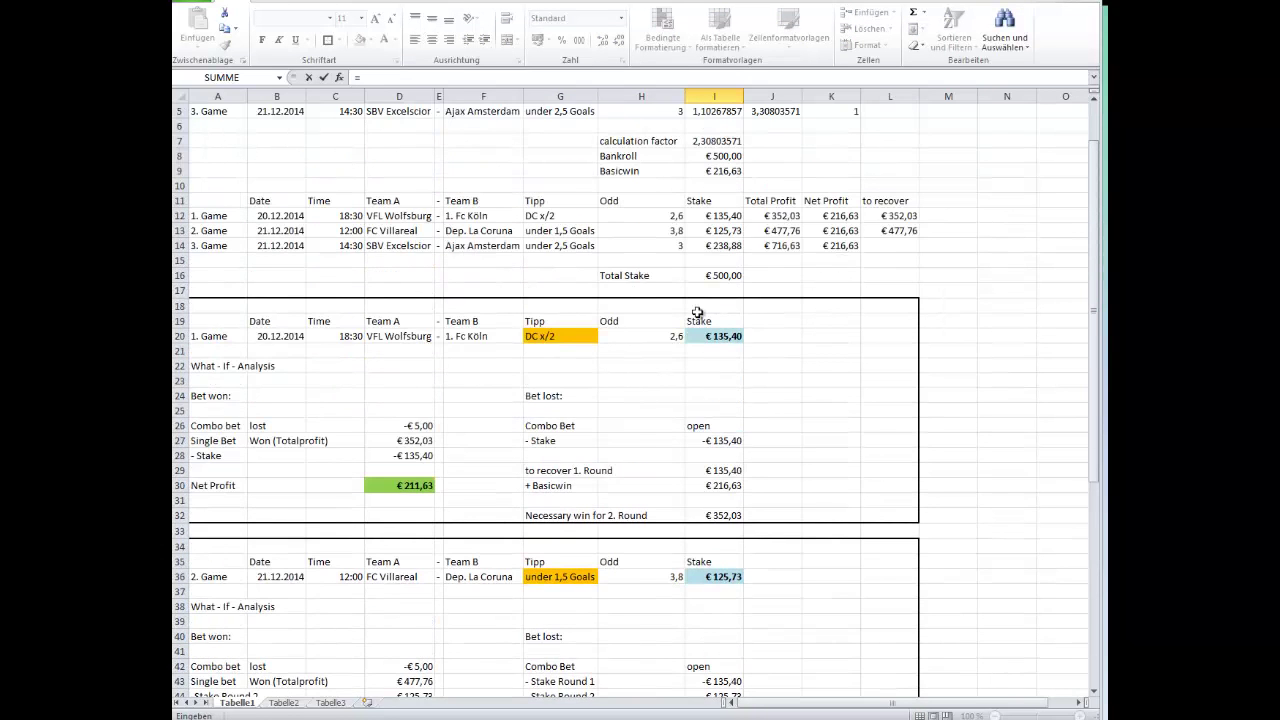
click(702, 335)
text(*-1)
key(Return)
Add the line "- Stake Round 2" in G62 with the second game's stake as a negative amount in I62, using =I36*-1
click(560, 681)
text('-)
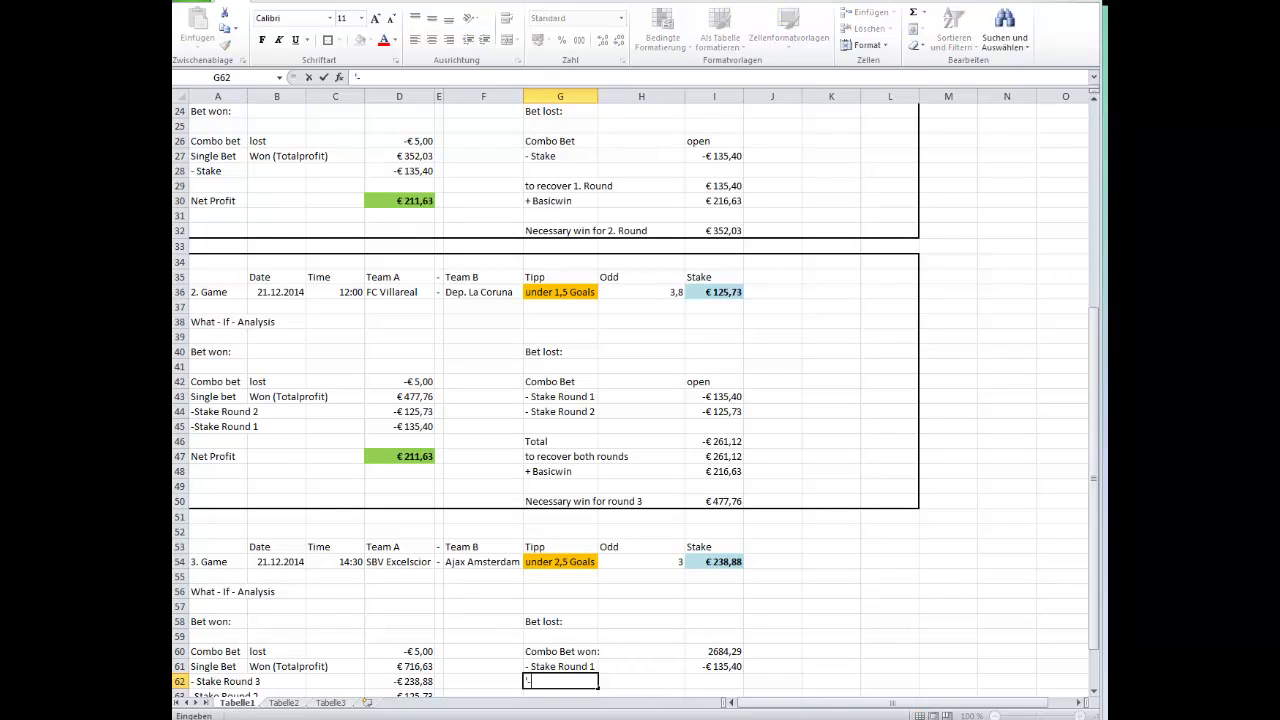
text( Stake Ro)
text(und 2)
click(772, 681)
click(714, 681)
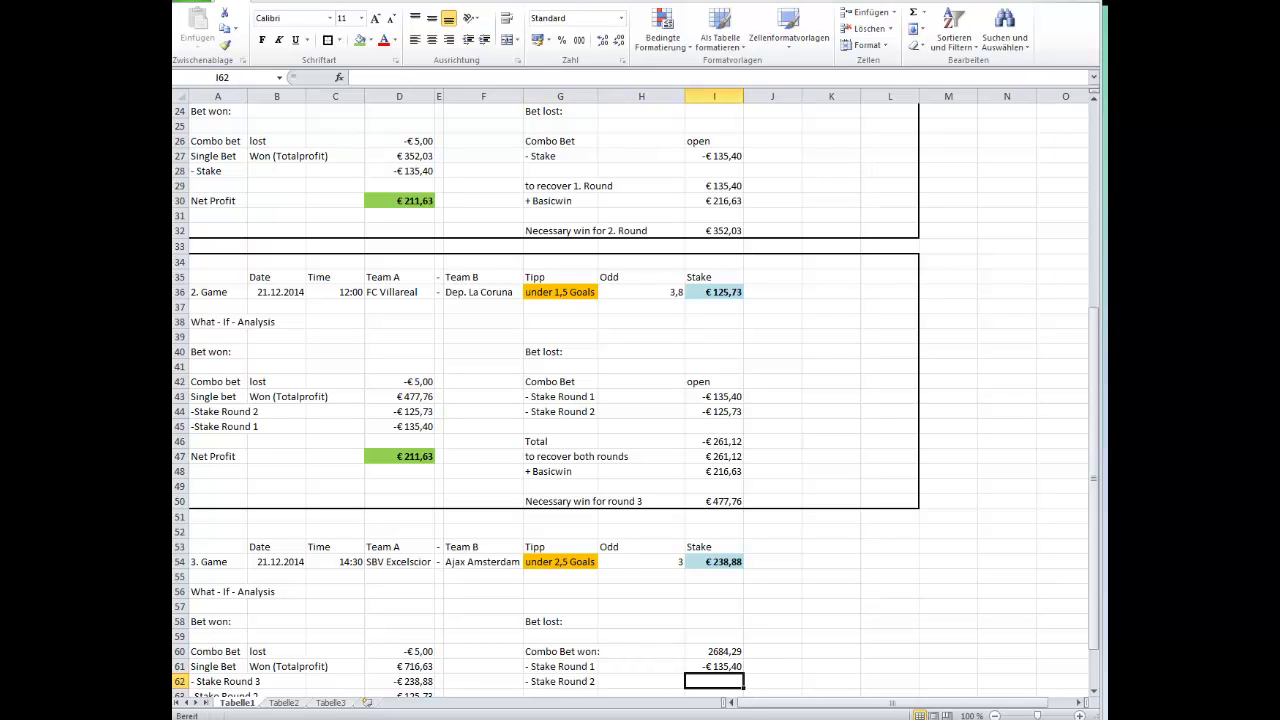
text(=)
scroll(935, 362, up, 4)
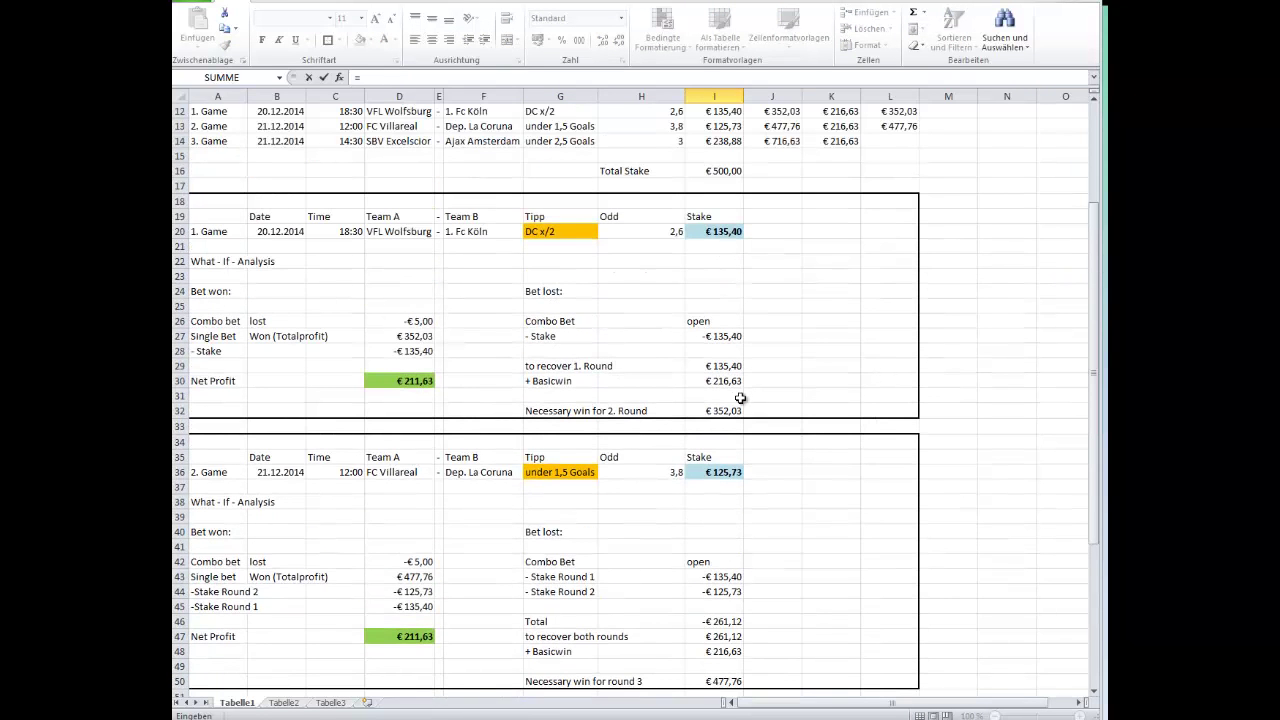
click(716, 475)
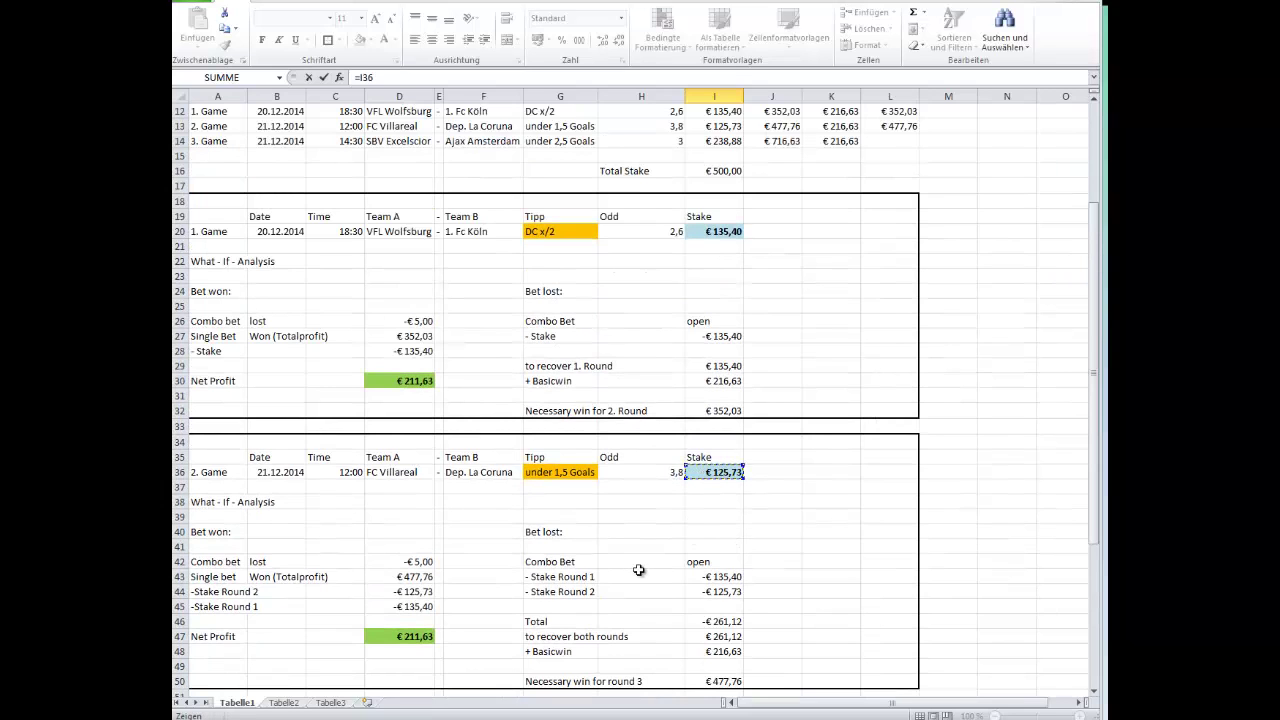
text(*-1)
key(Return)
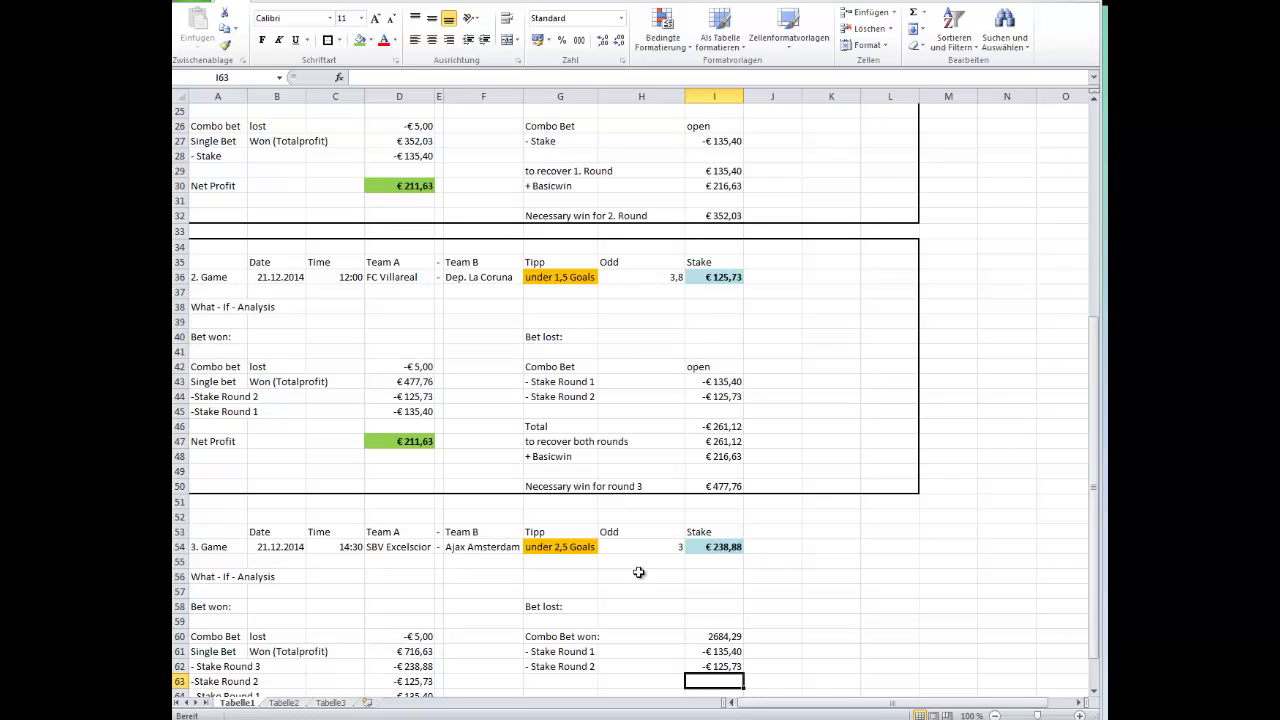
Add the line "-Stake Round 3" in G63 with the third game's stake as a negative amount in I63, using =I54*-1
scroll(638, 572, down, 1)
click(550, 640)
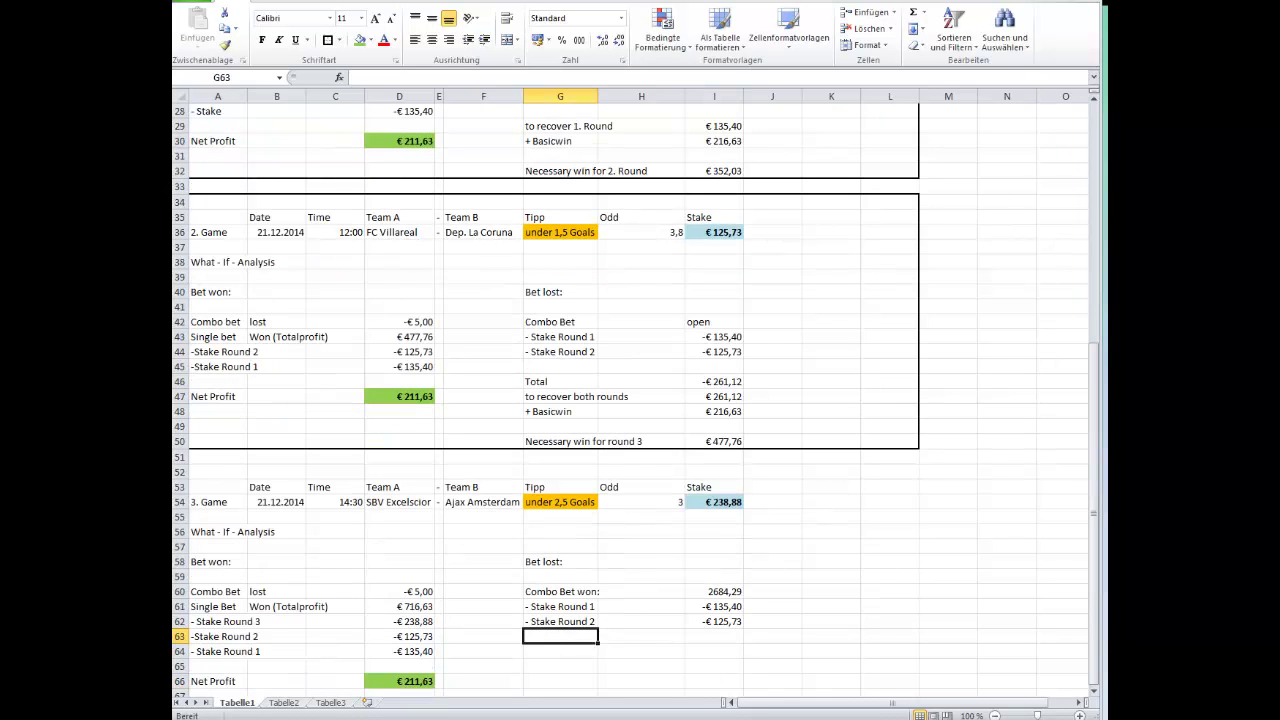
text(')
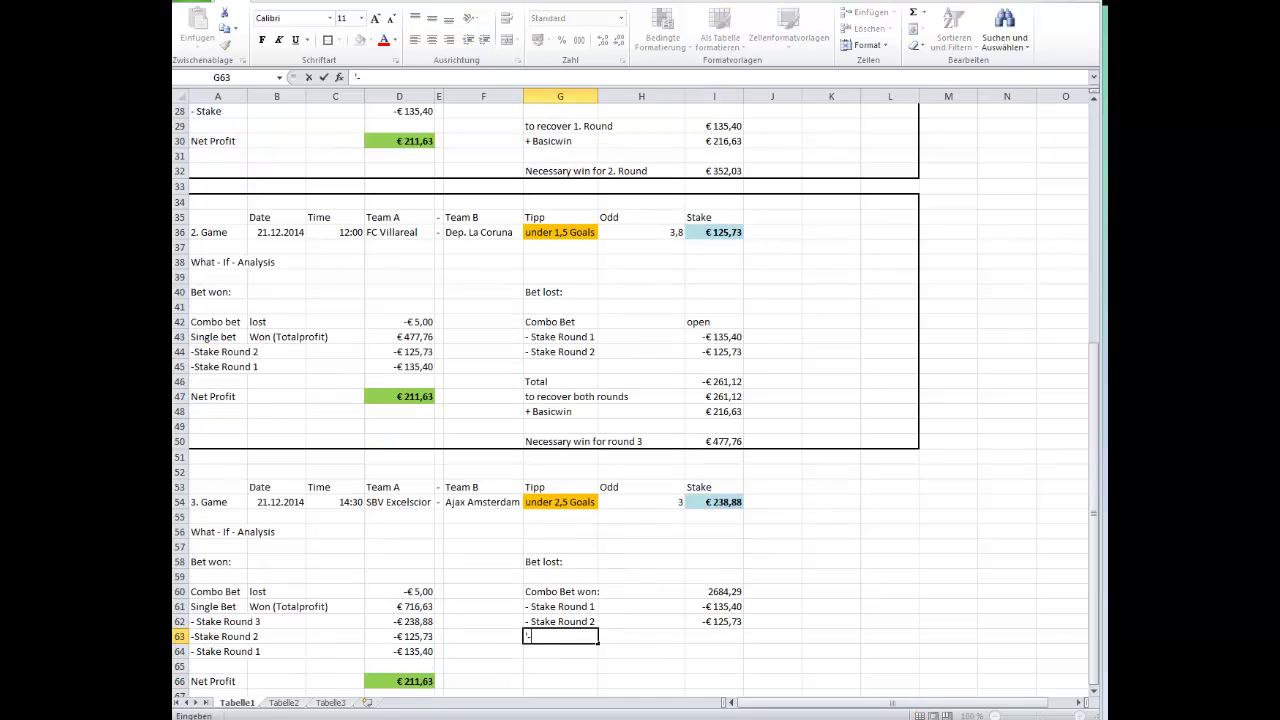
text(-Stake Round 3)
key(Tab)
key(Tab)
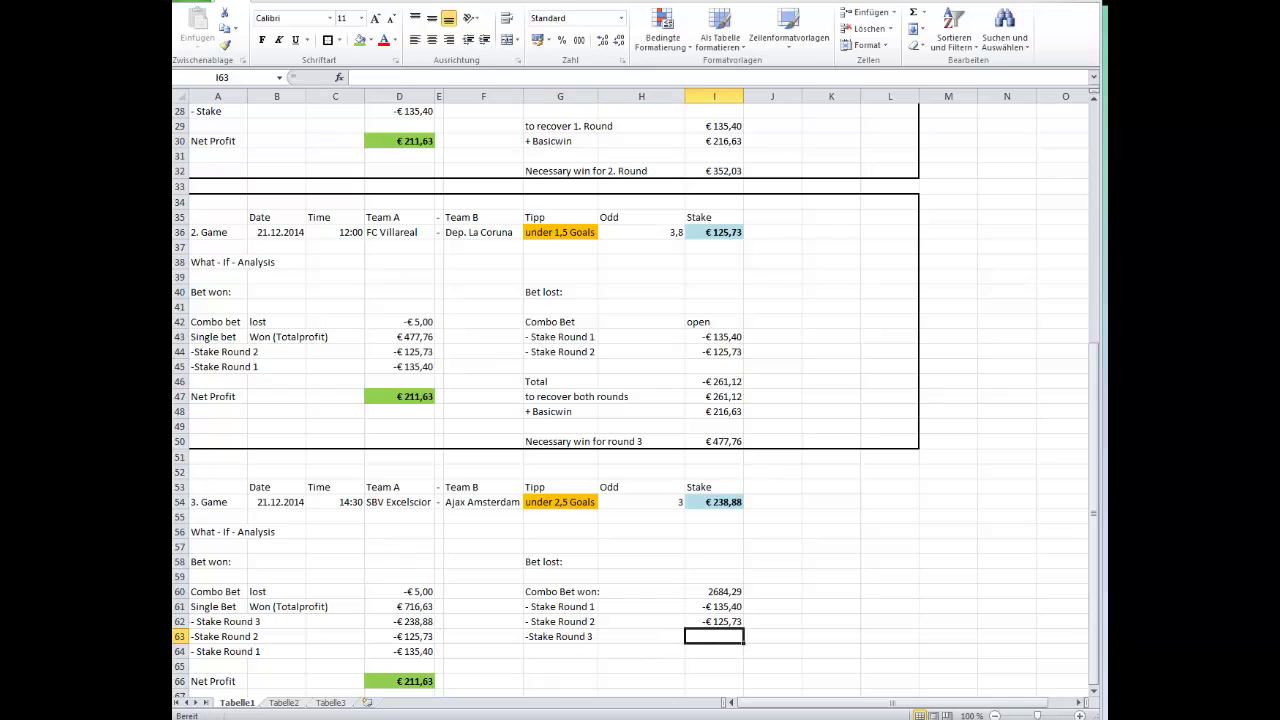
text(=)
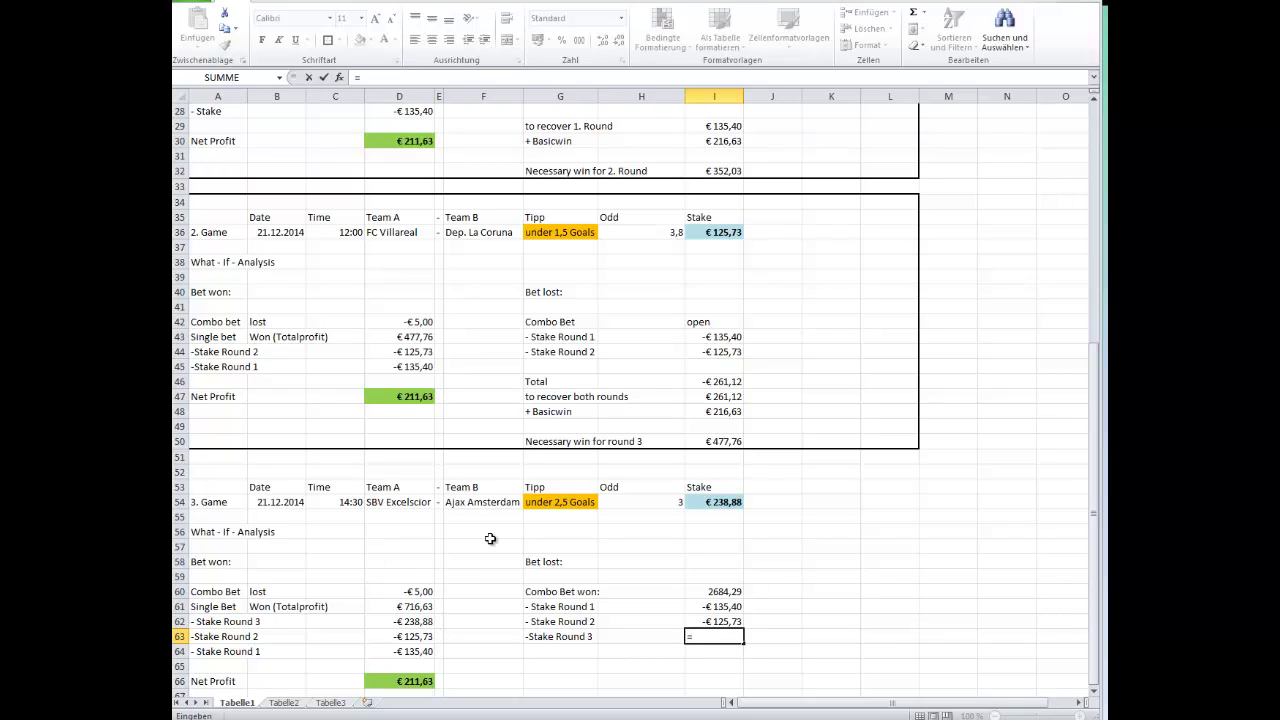
click(713, 496)
text(*)
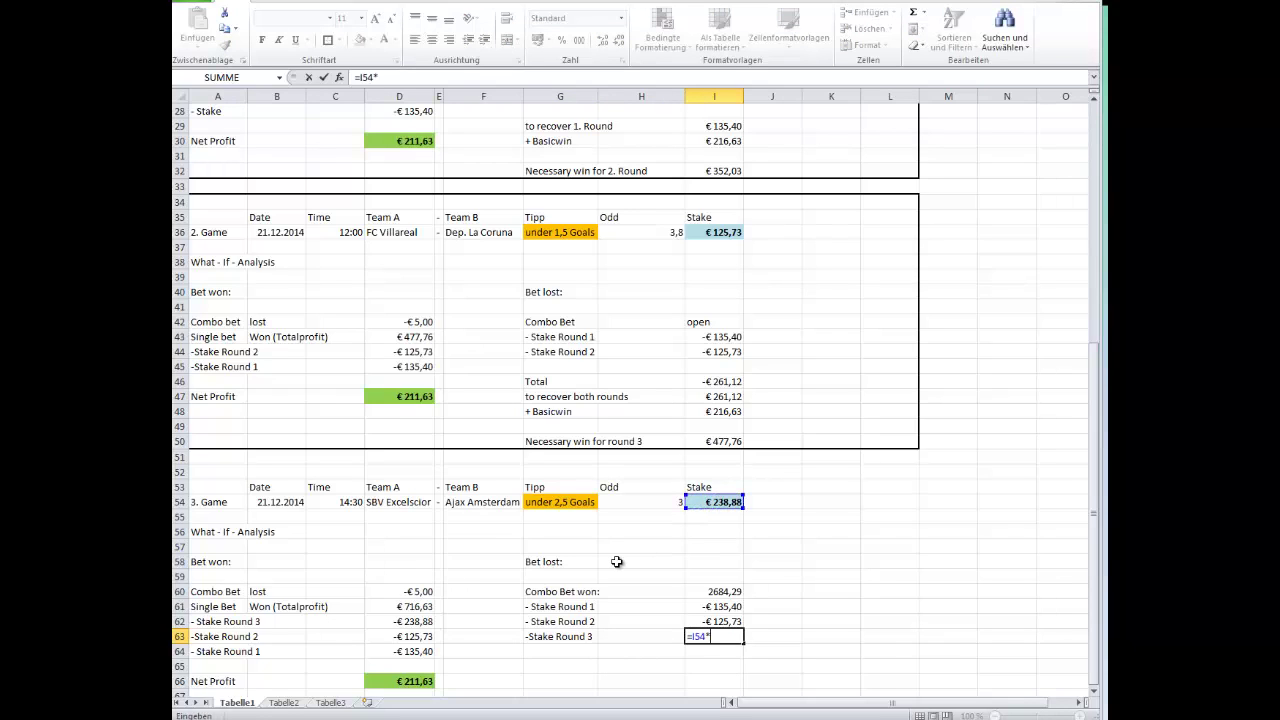
text(-1)
key(Return)
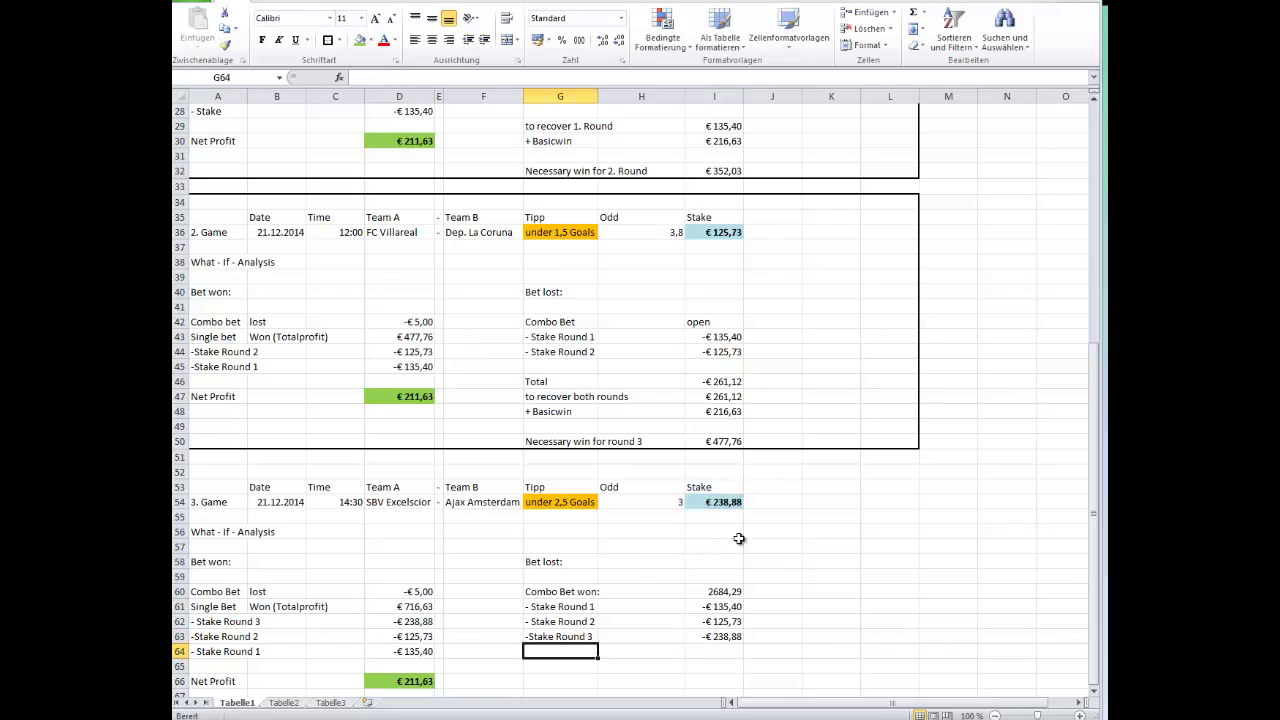
Label G66 "Net Profit" and total the bet-lost amounts in I66 with =SUMME(I60:I63)
scroll(712, 536, down, 1)
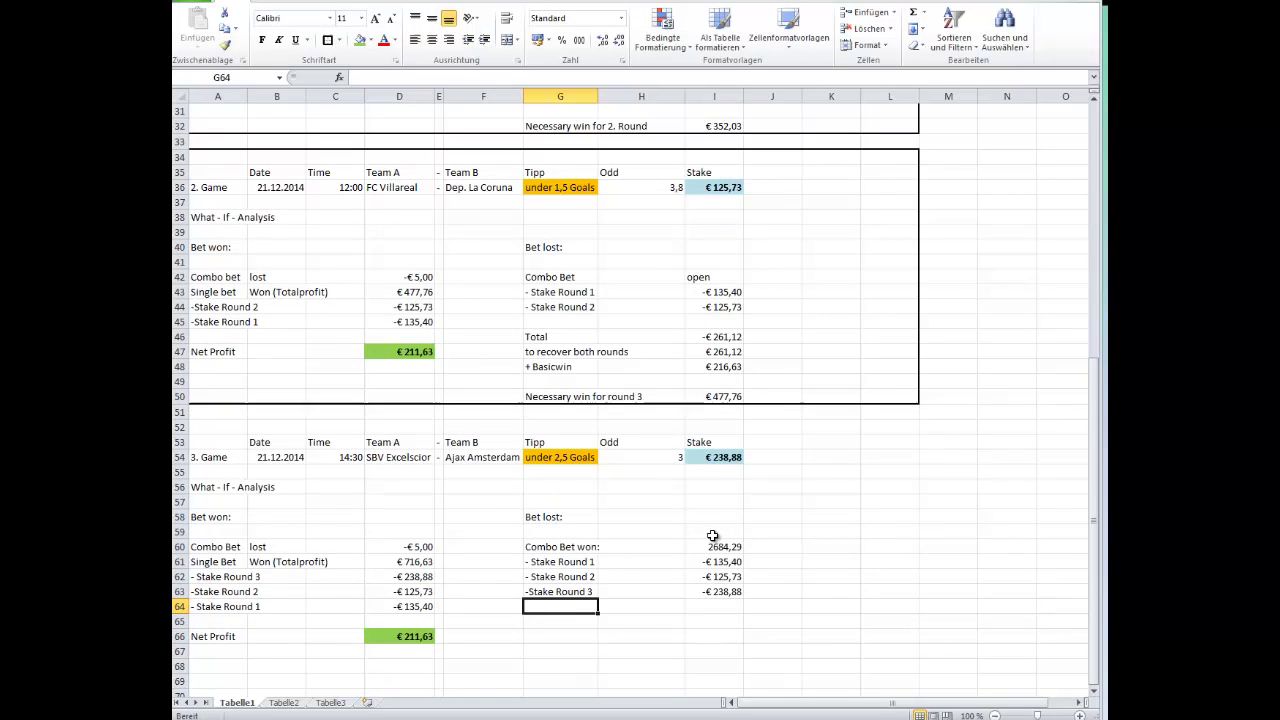
click(560, 620)
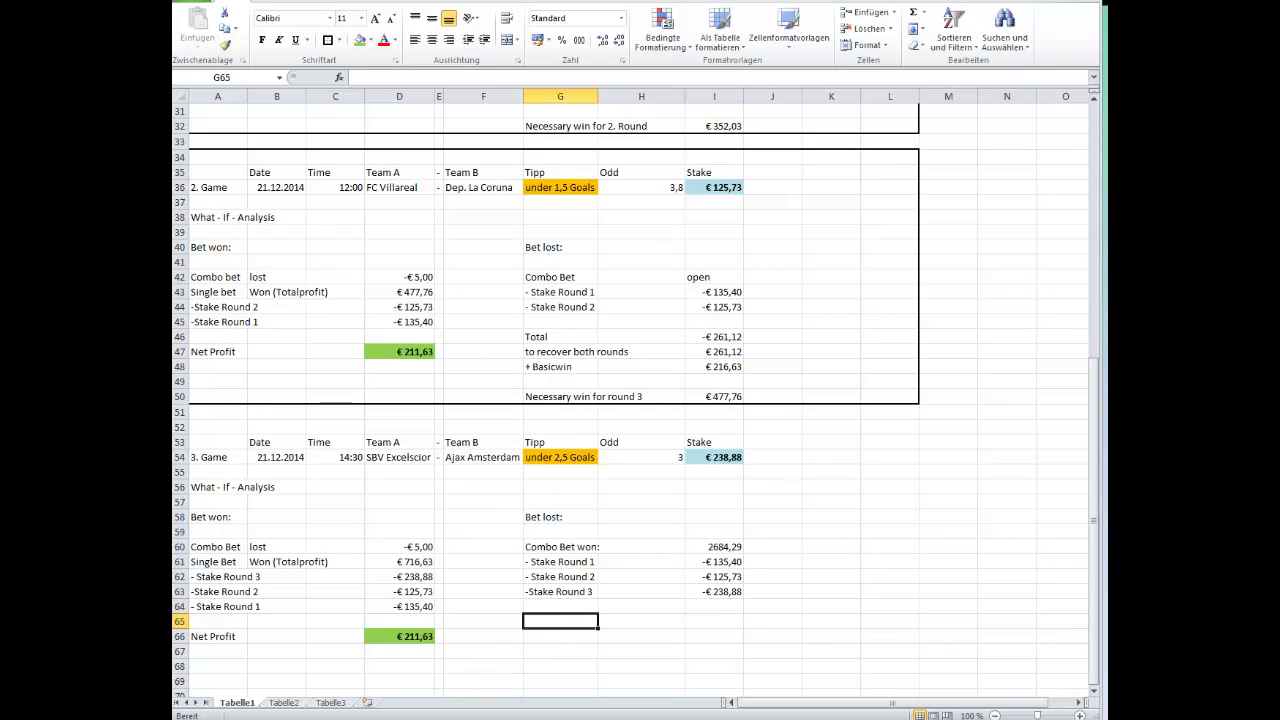
click(560, 636)
text(Net)
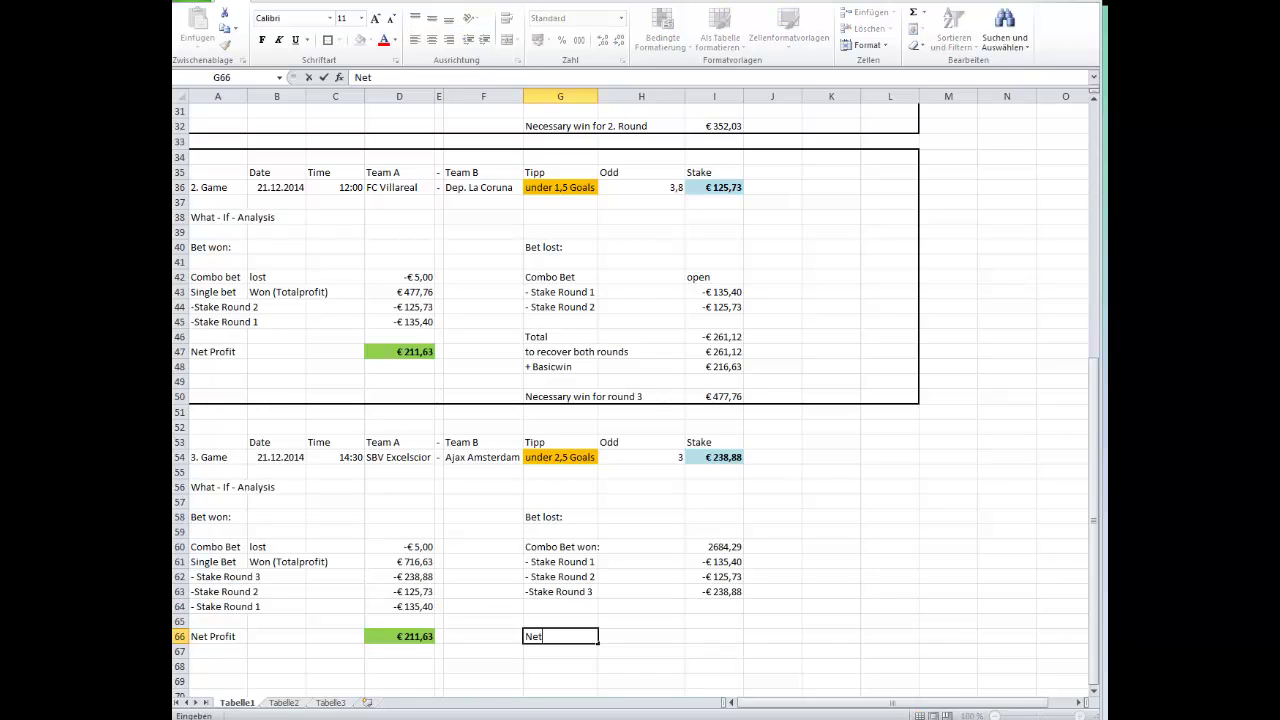
text( Profit)
click(714, 636)
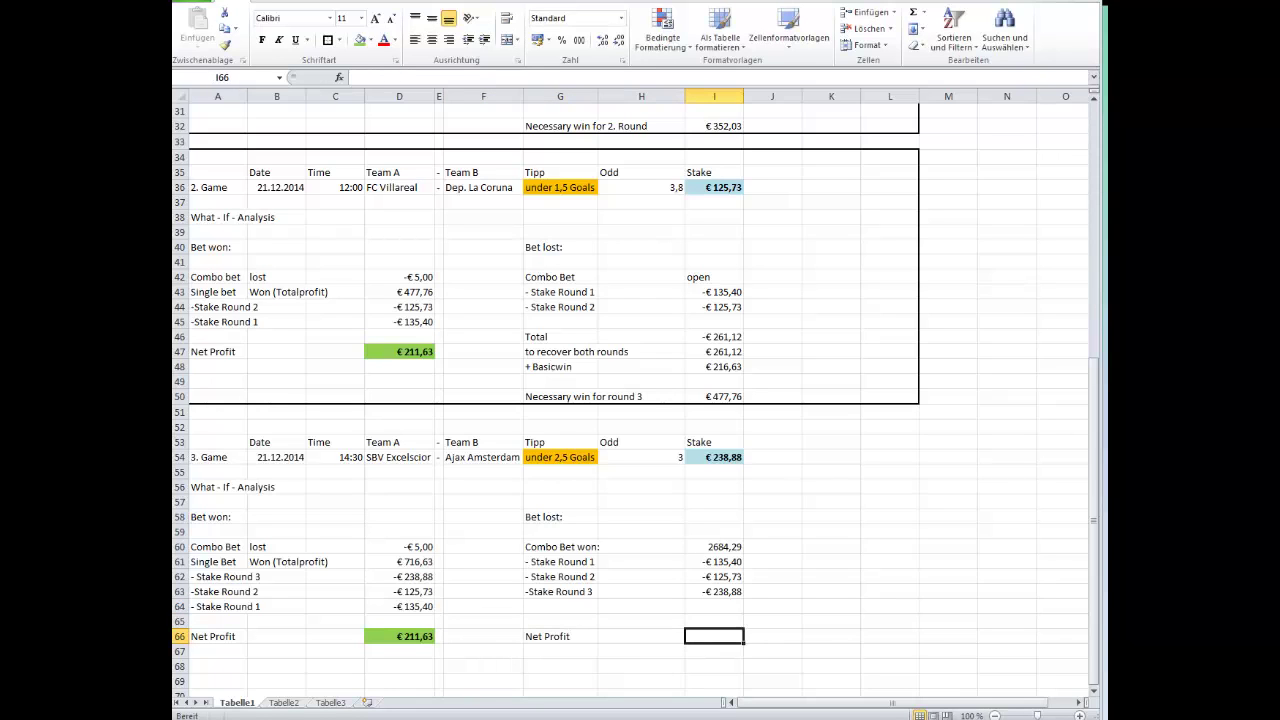
text(=summe()
key(Up)
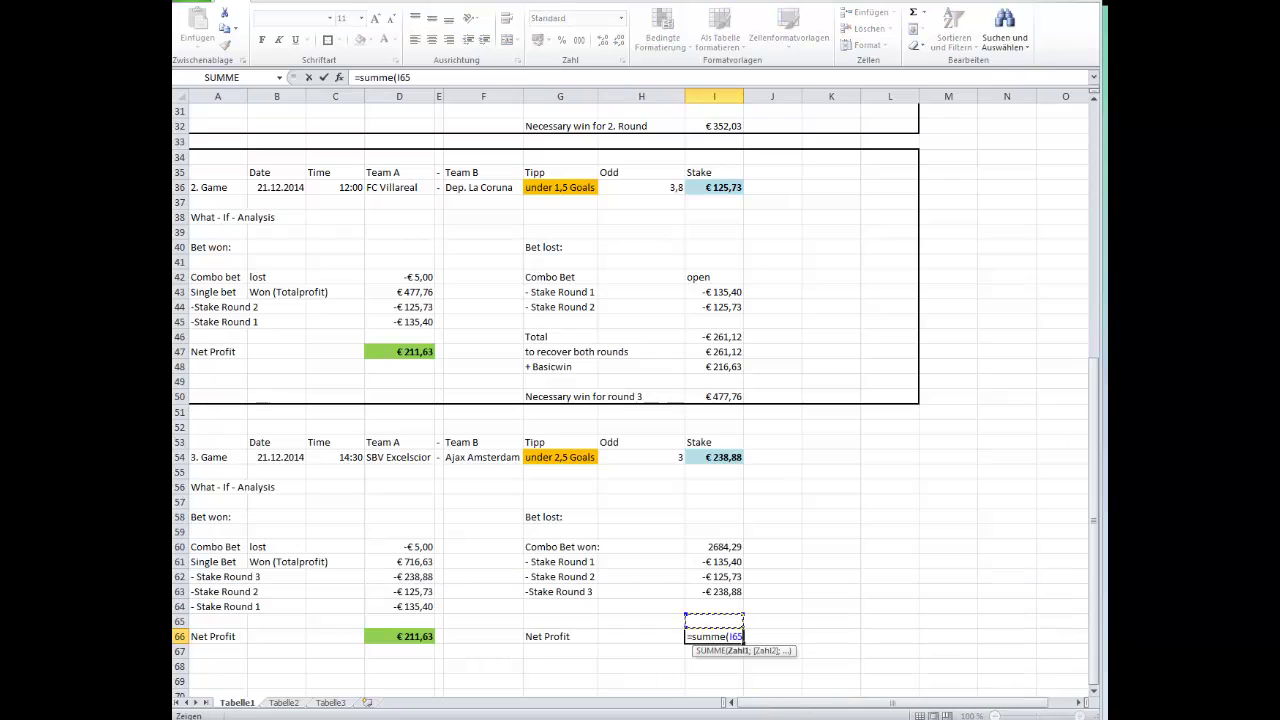
key(Up)
key(Up)
key(shift+Up)
key(shift+Up)
key(shift+Up)
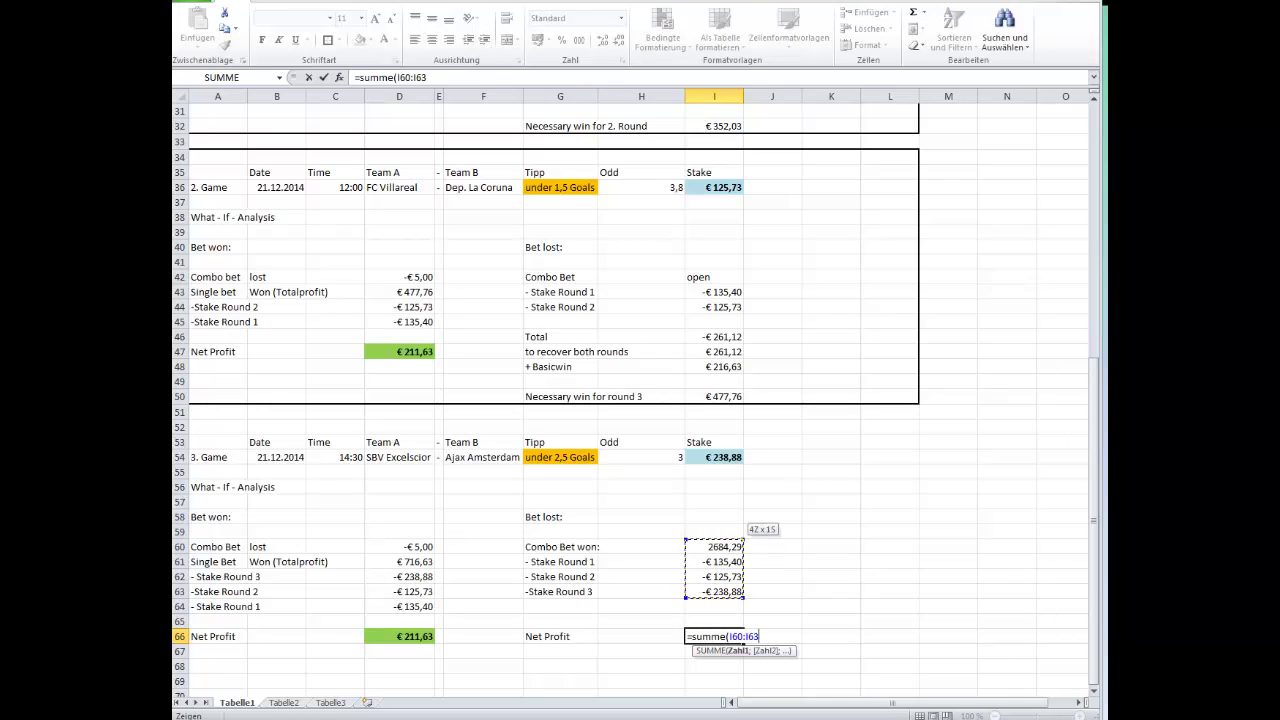
key(Return)
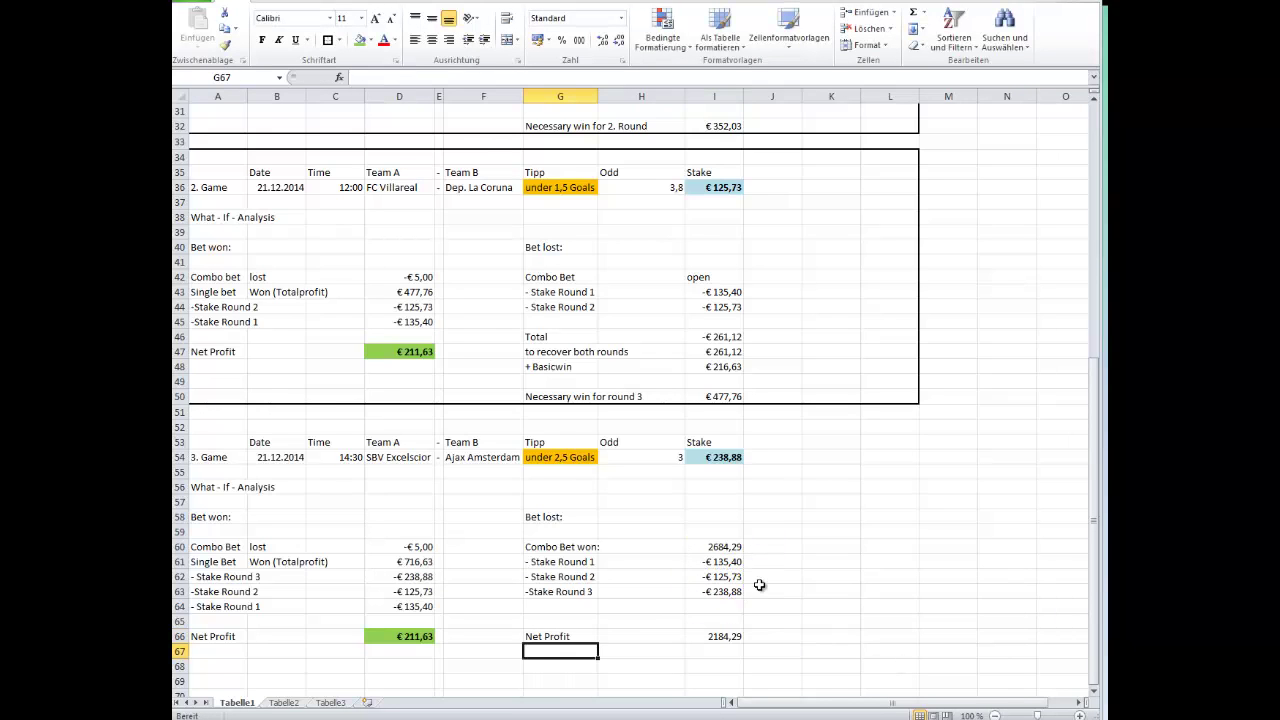
Label G68 "Bankroll needed for 3 bets:" and sum the three stakes in I68 with =SUMME(I61:I63)
scroll(759, 585, down, 1)
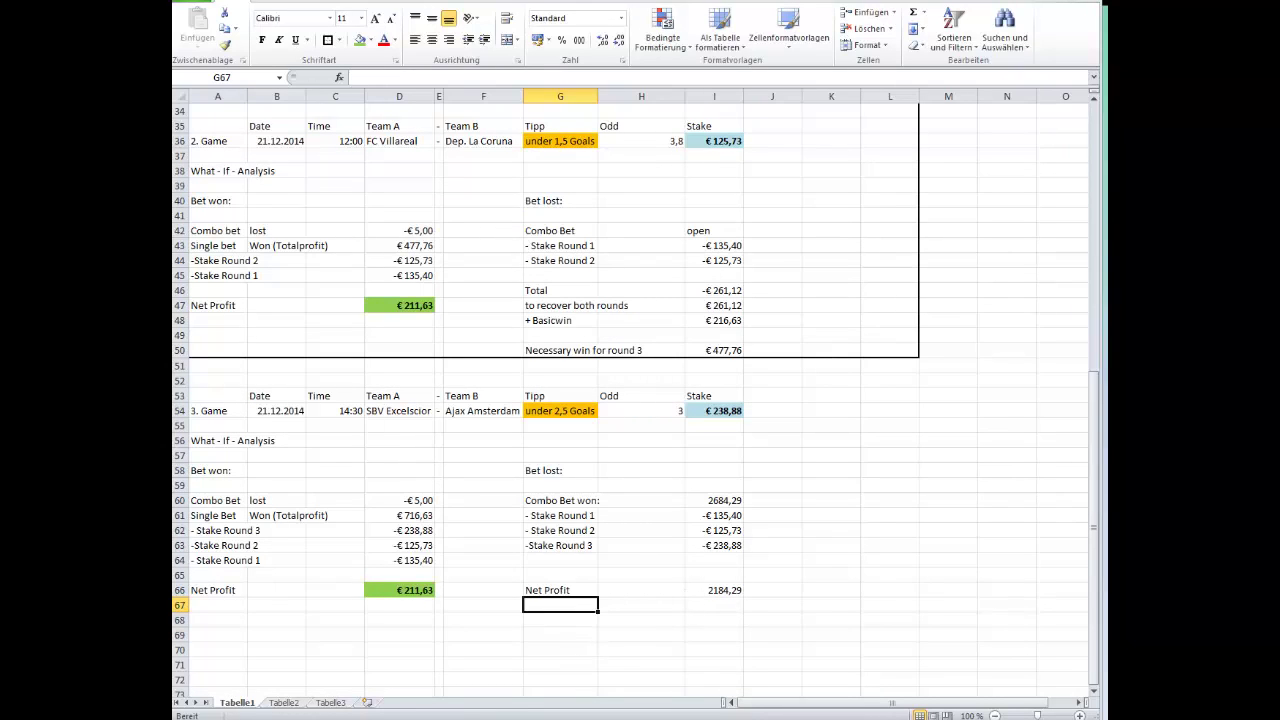
click(560, 590)
click(560, 620)
text(Bankroll)
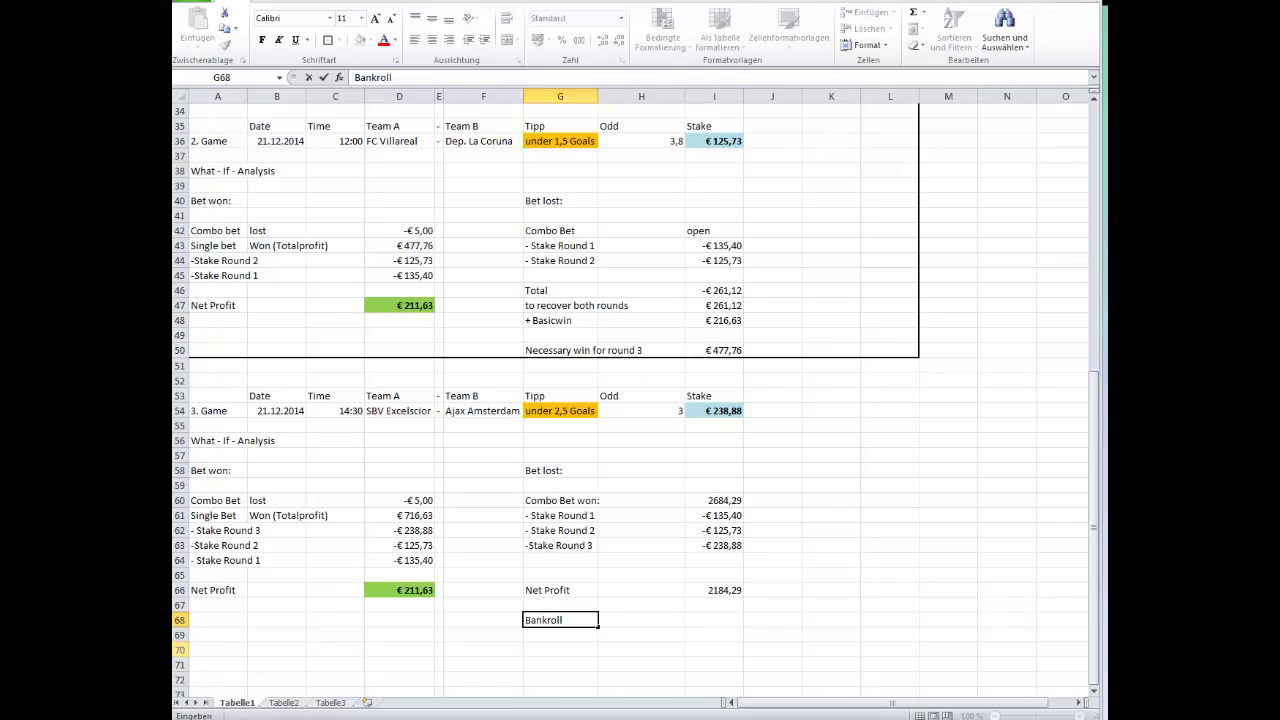
text( needed for 3 bets:)
key(Tab)
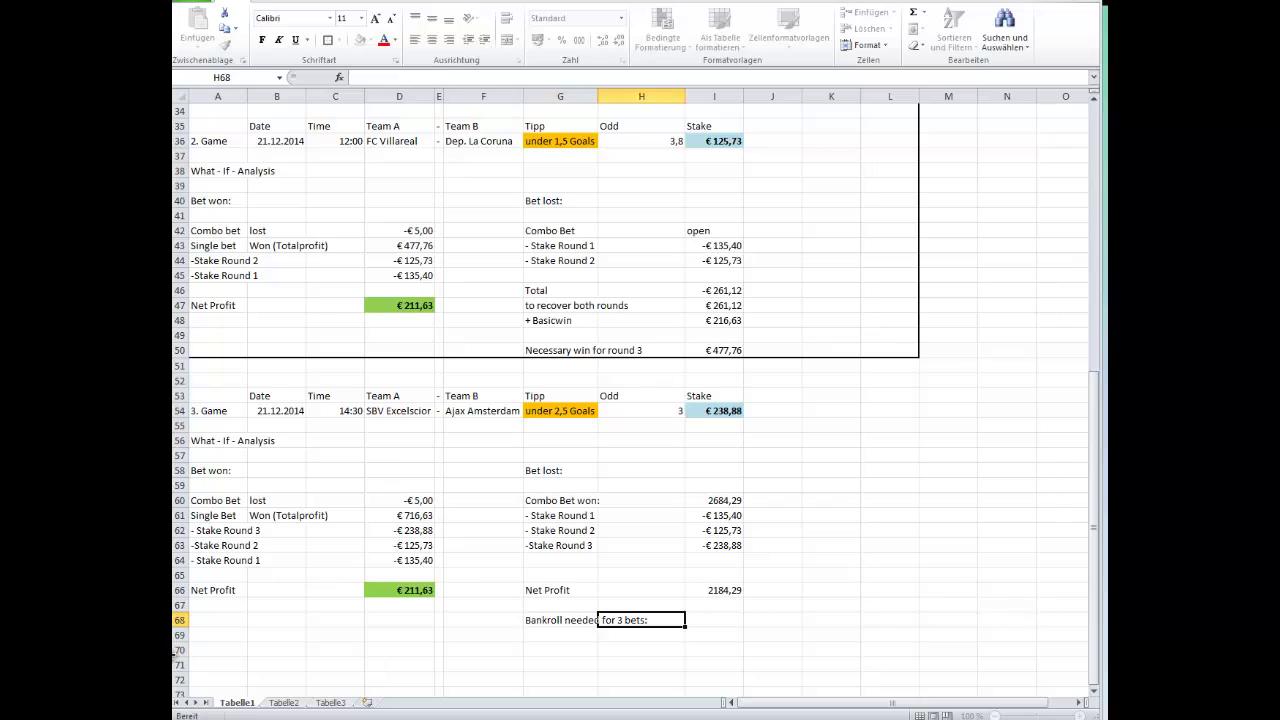
key(Tab)
text(=summe()
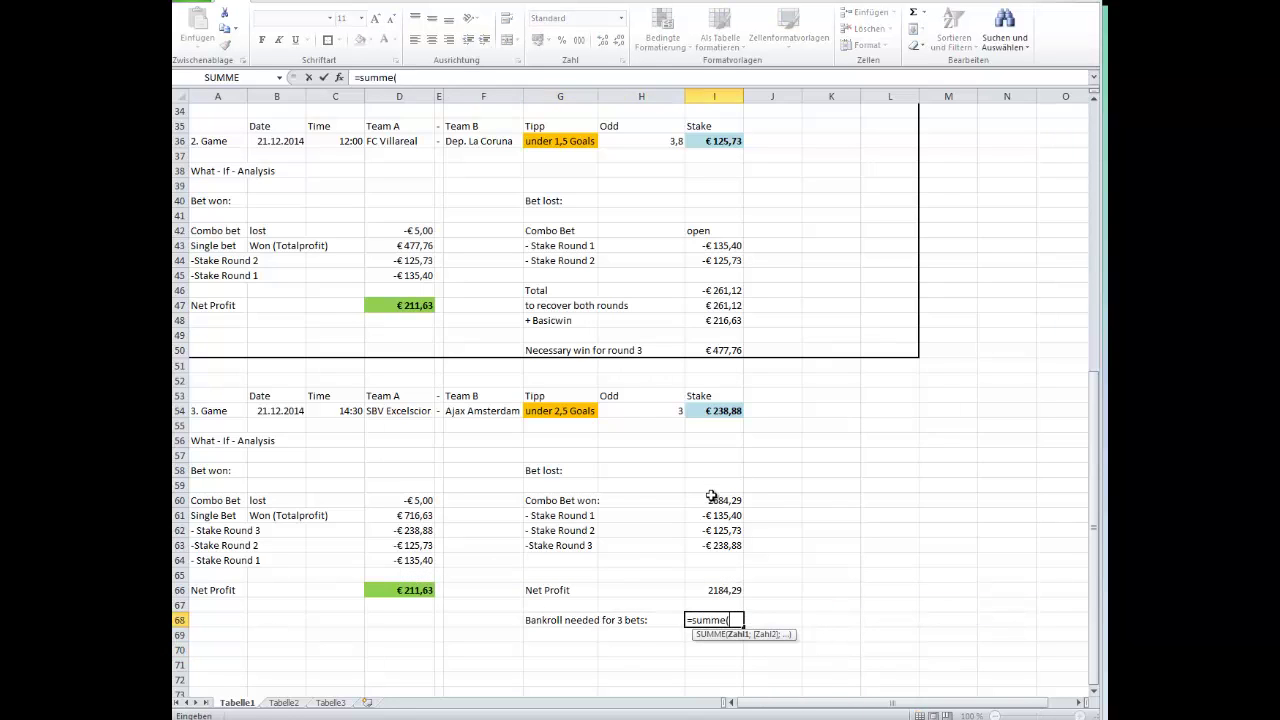
drag(714, 515, 718, 546)
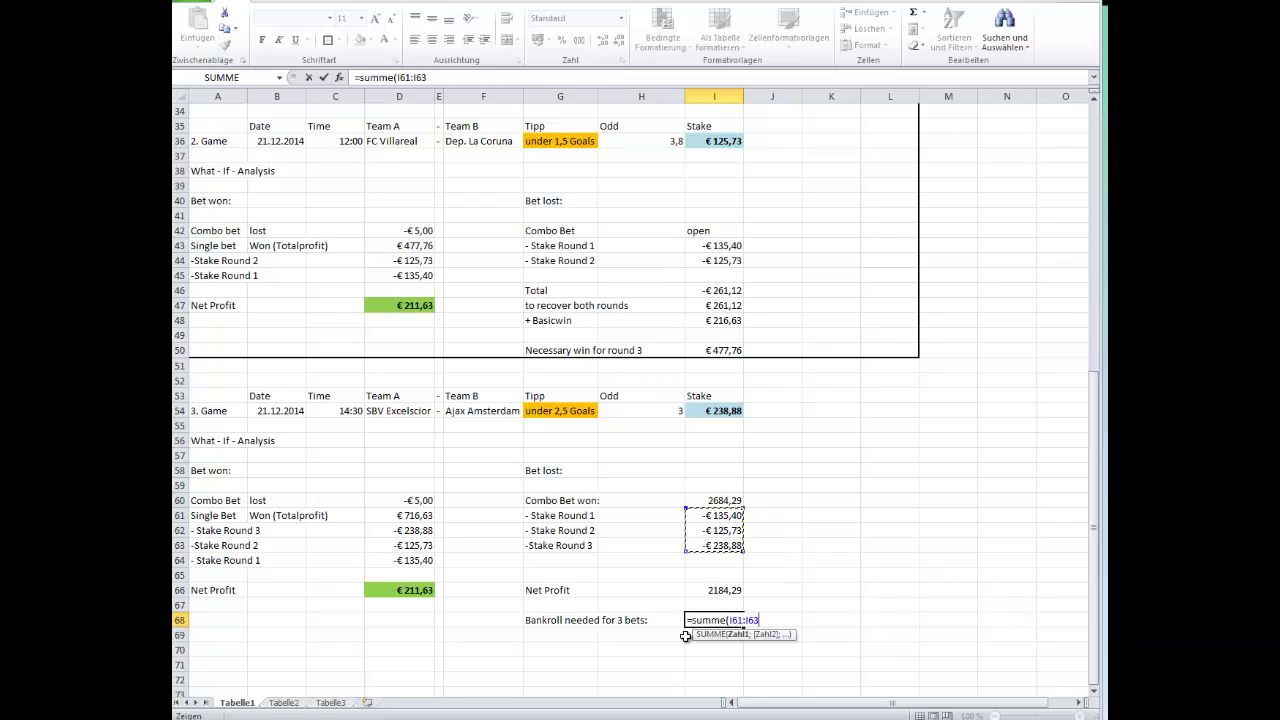
key(Return)
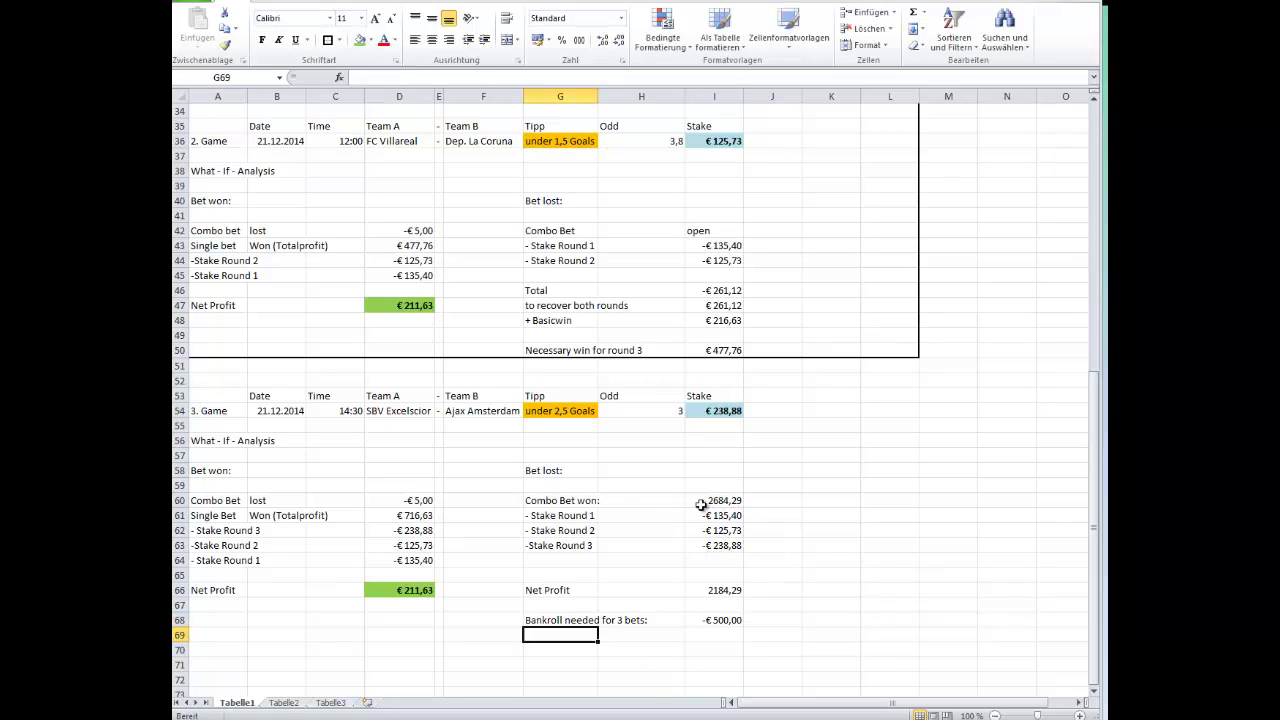
Fill the bankroll line G68:I68 with the standard orange colour
click(534, 621)
key(shift+Right)
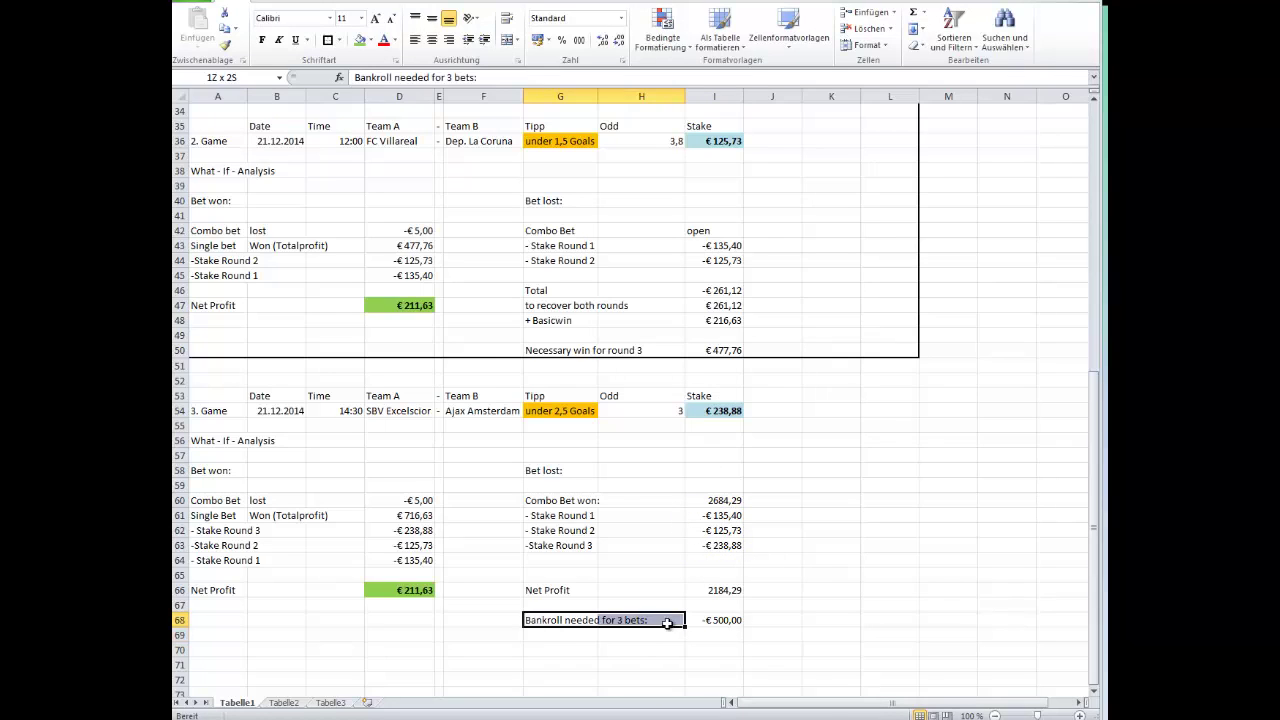
key(shift+Right)
key(shift+Down)
drag(567, 622, 715, 621)
click(372, 42)
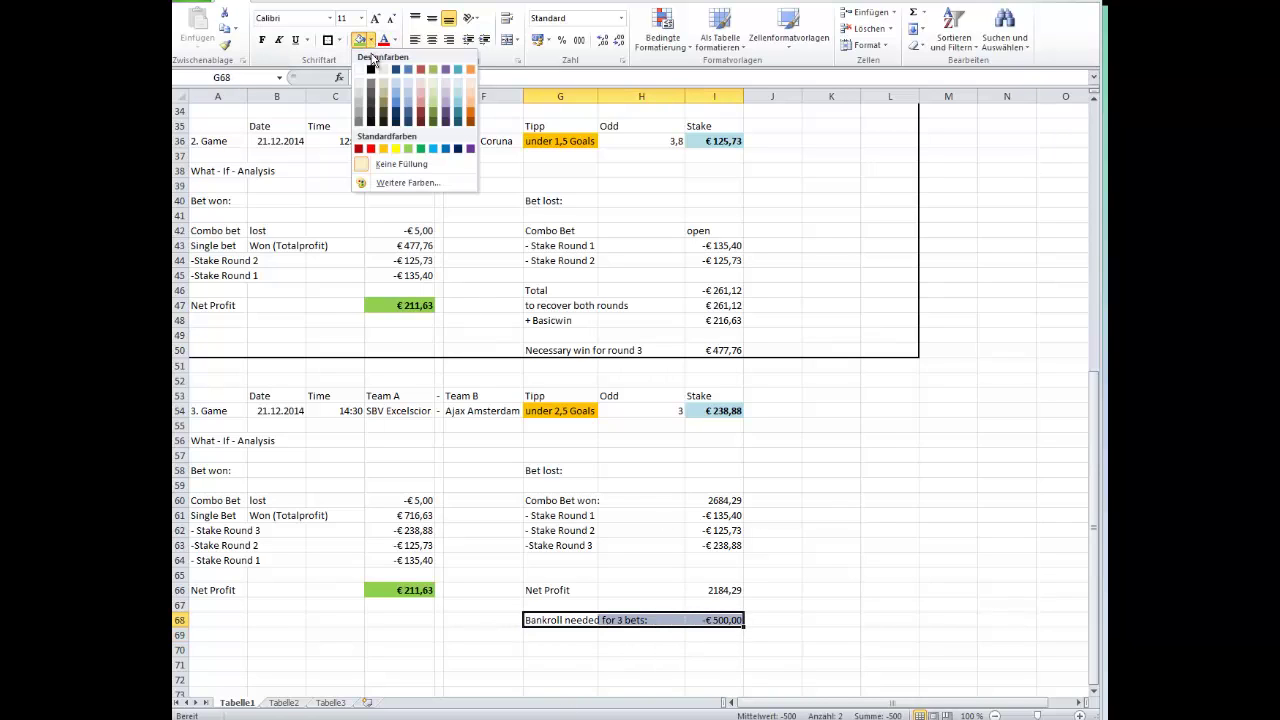
click(382, 150)
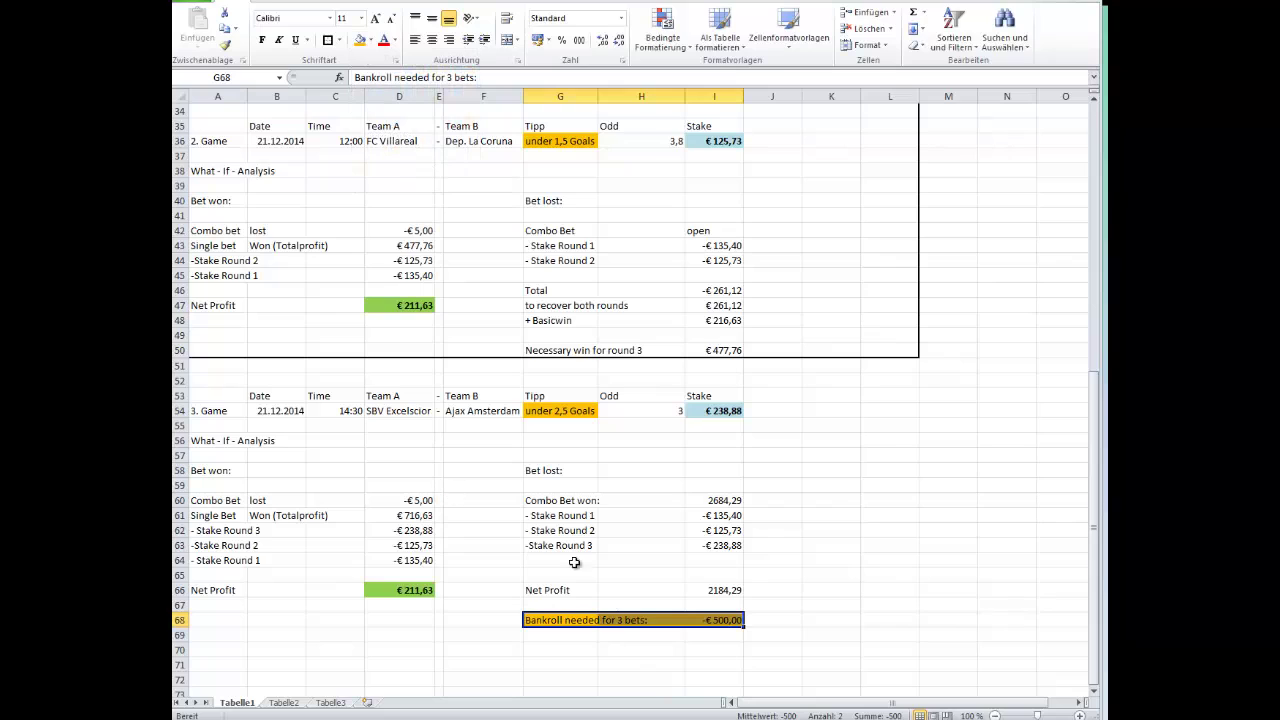
Copy the green, bold currency formatting of the bet-won net profit in D66 to the bet-lost net profit in I66
click(724, 620)
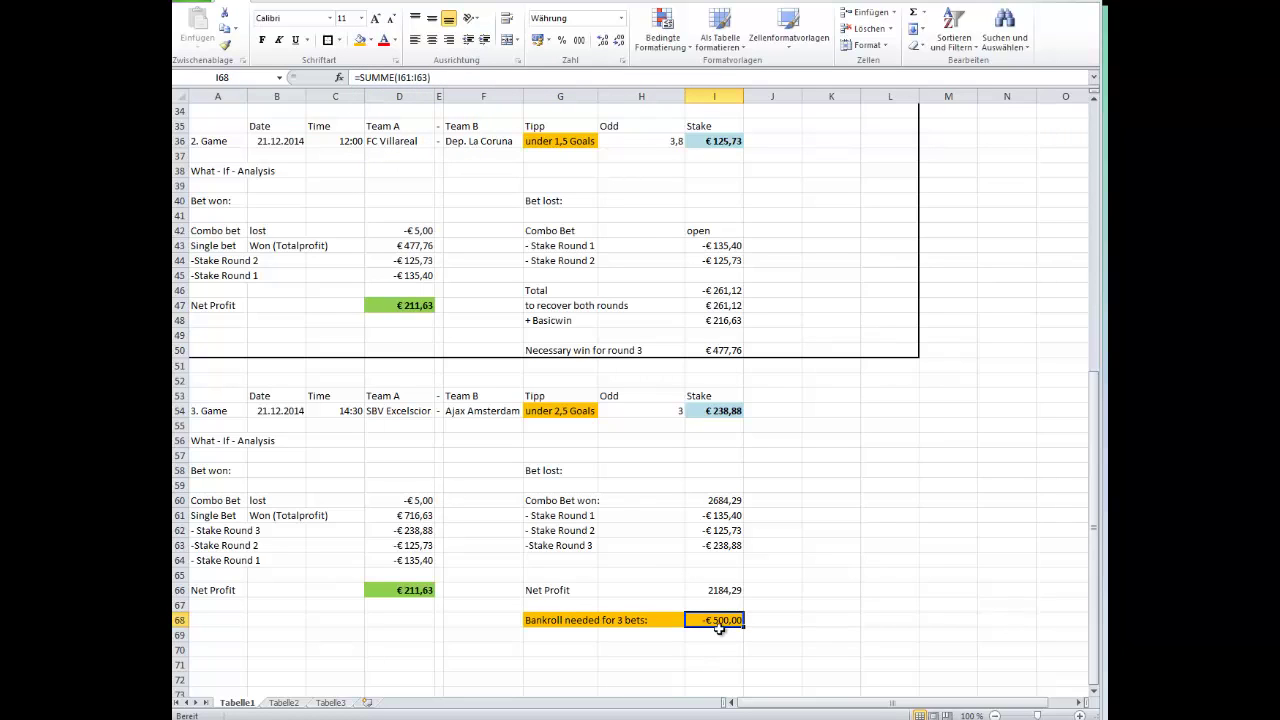
click(388, 590)
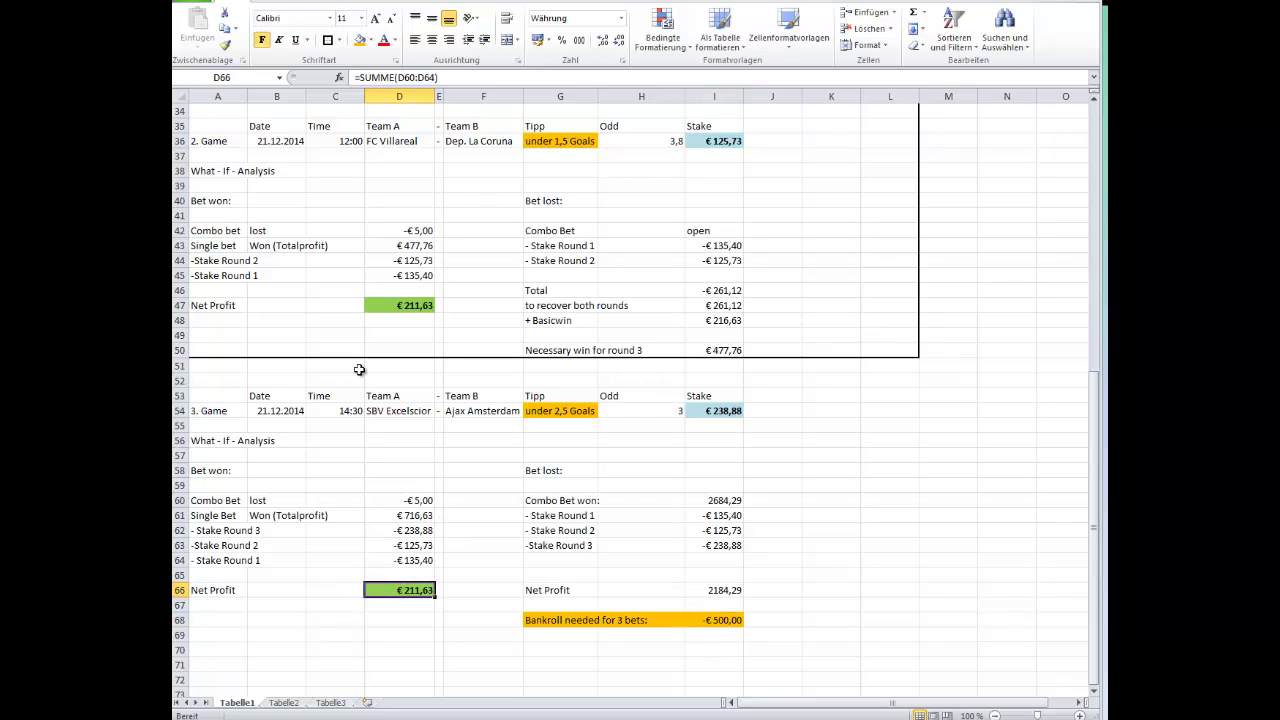
click(225, 45)
click(714, 590)
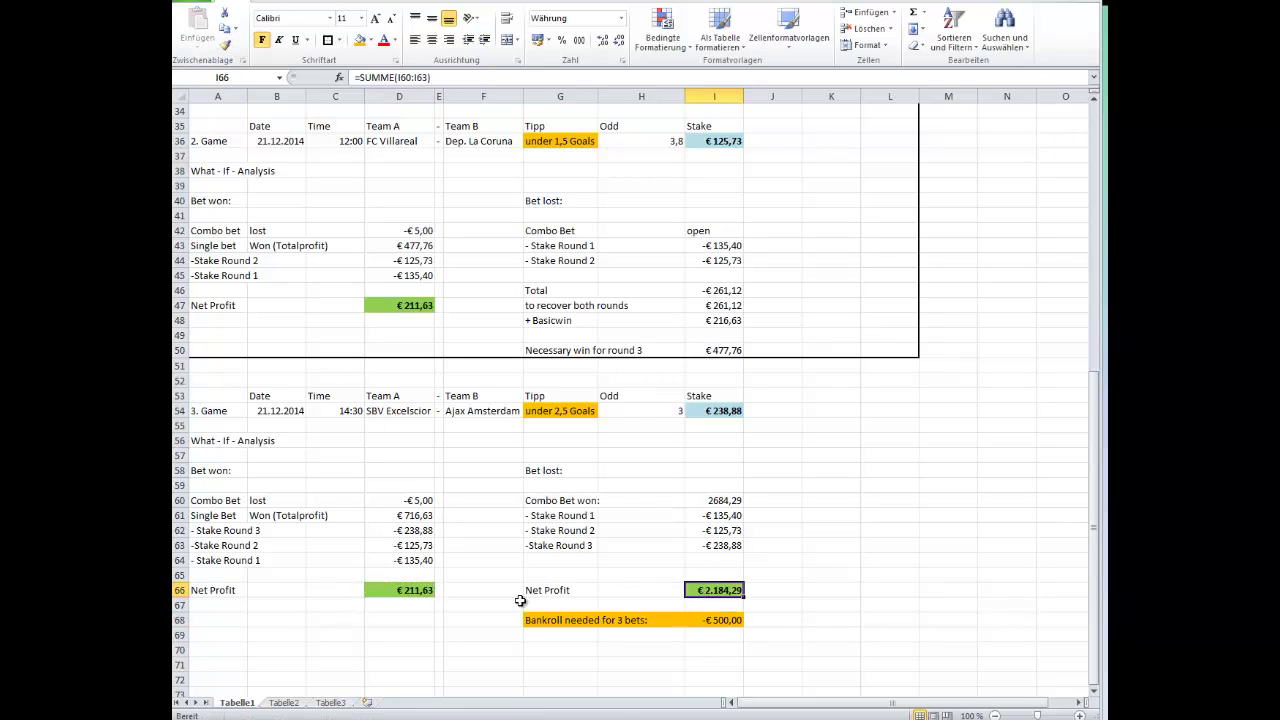
Outline the third game's block A52:L68 with a thick box border
scroll(396, 585, up, 3)
scroll(396, 585, up, 2)
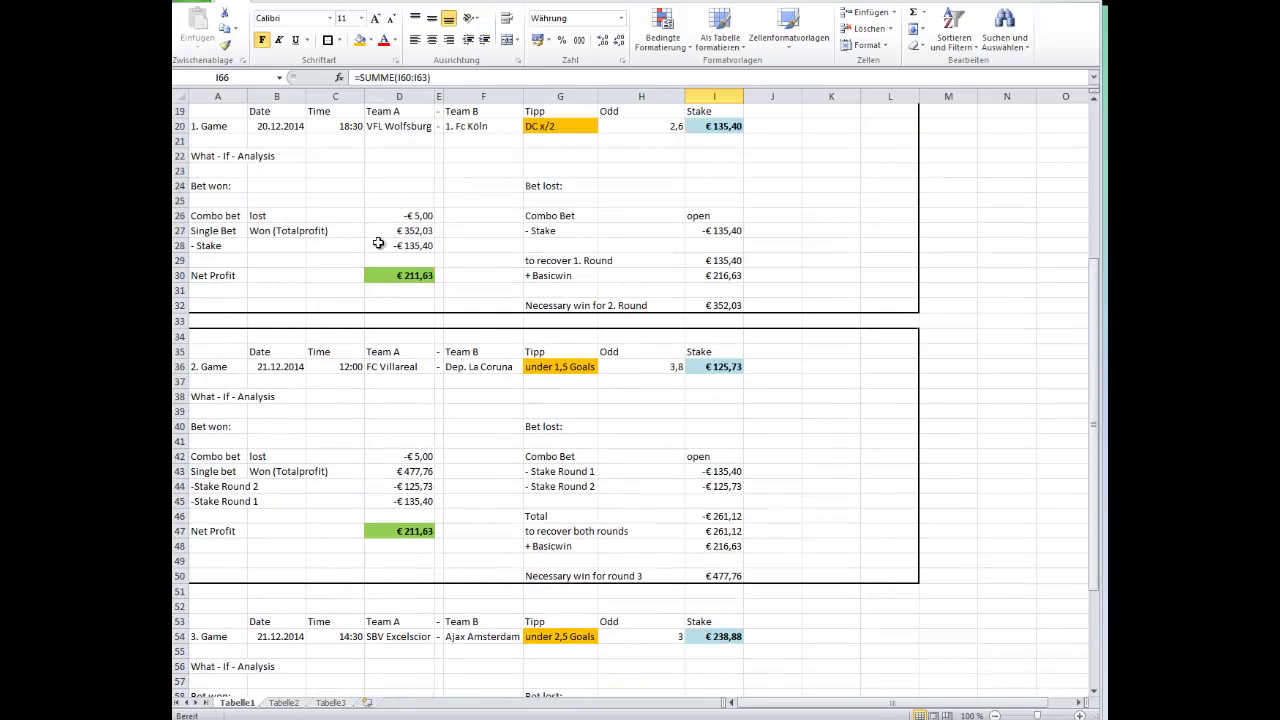
scroll(396, 250, down, 3)
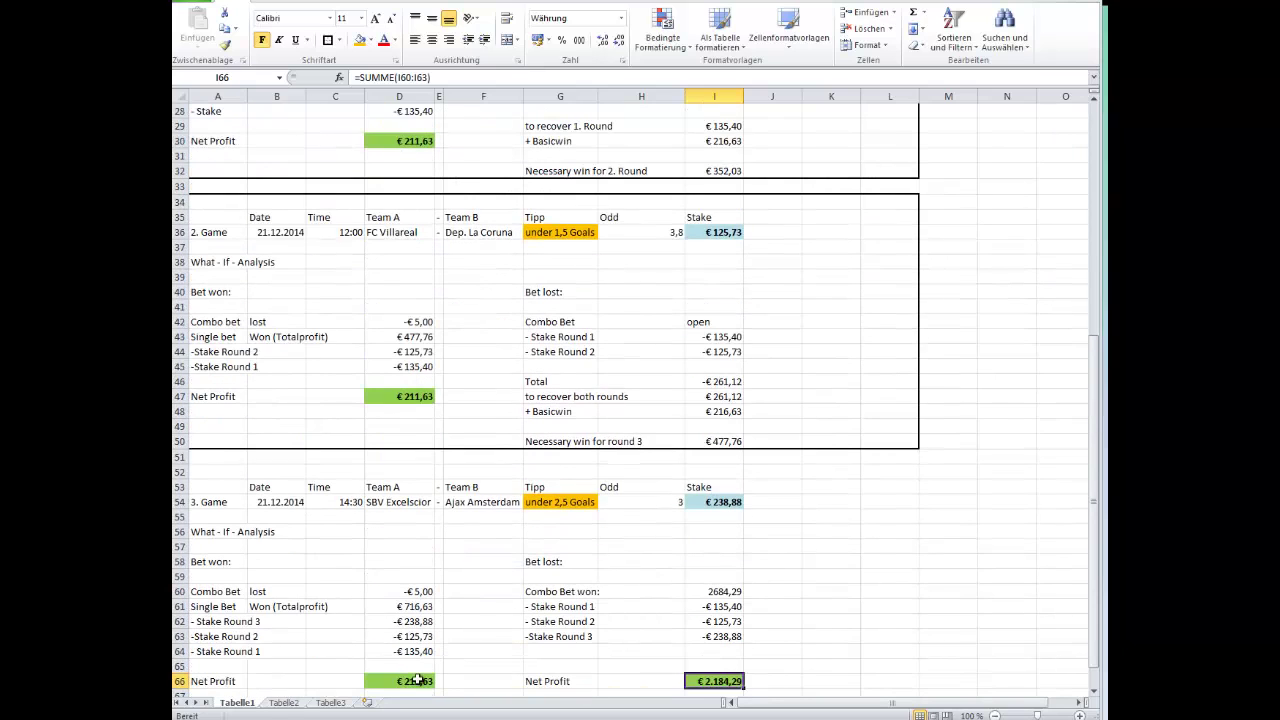
scroll(420, 676, up, 5)
scroll(420, 676, down, 6)
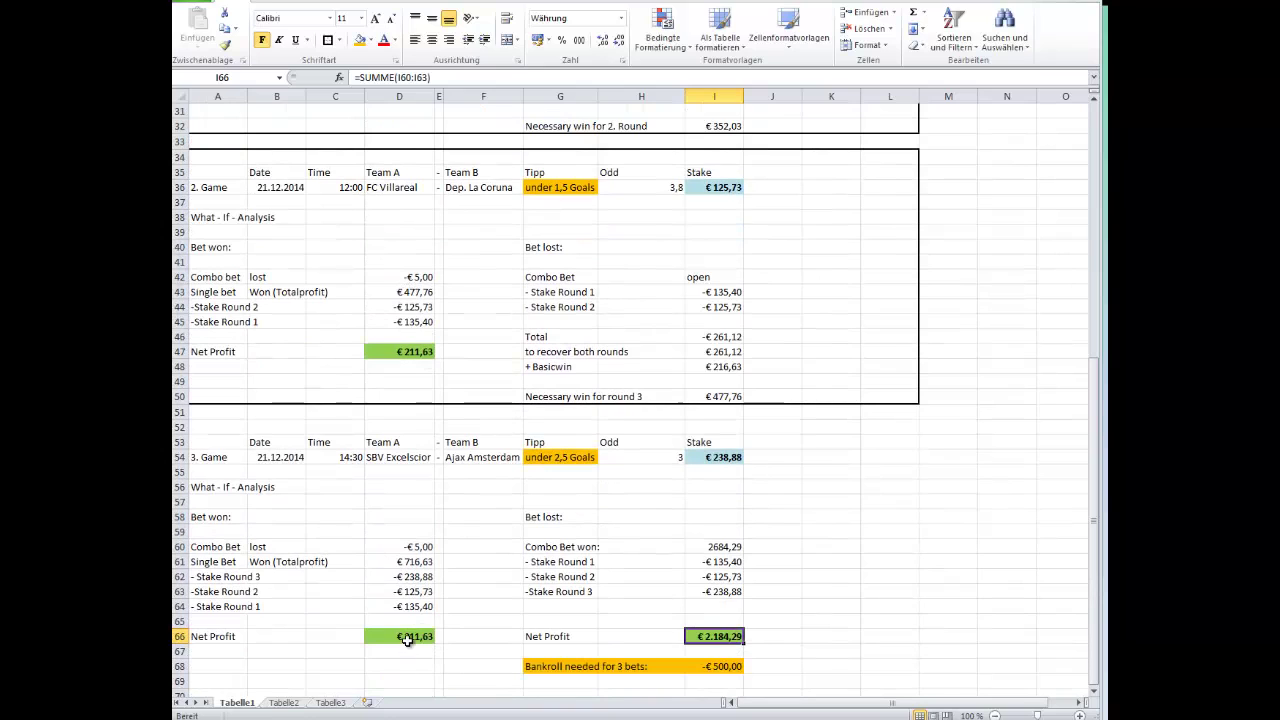
click(408, 640)
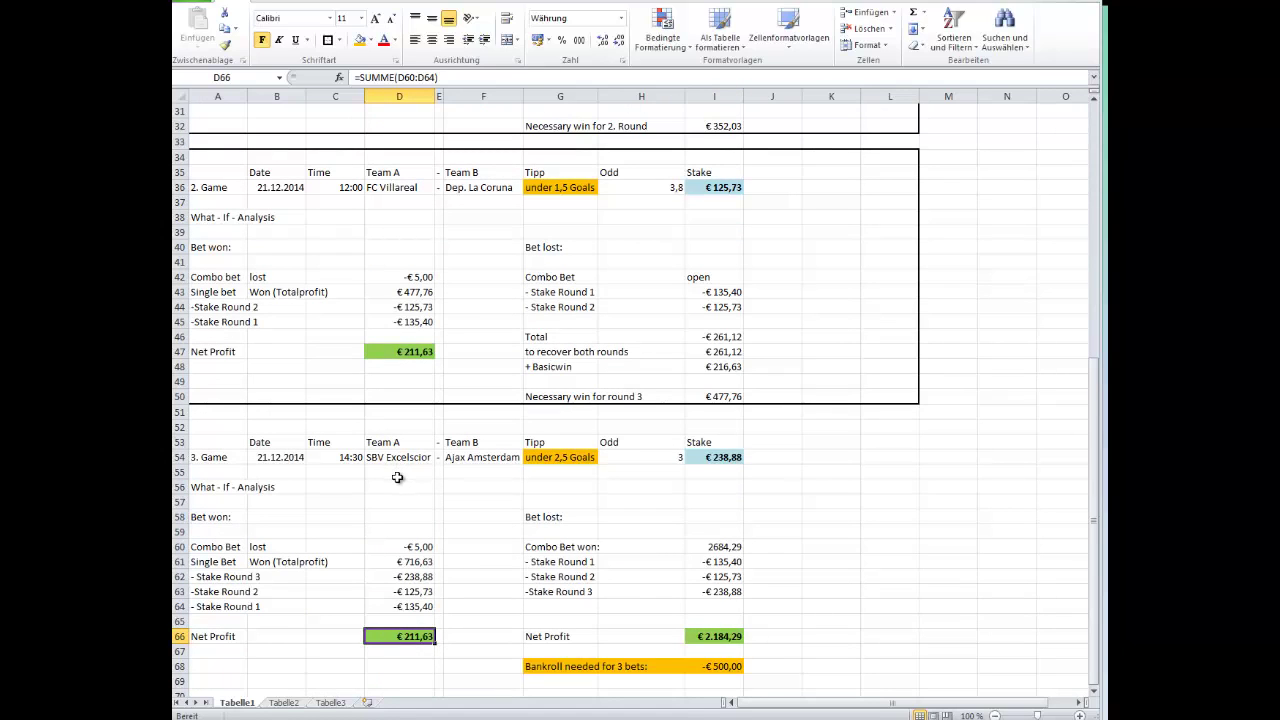
drag(200, 428, 880, 672)
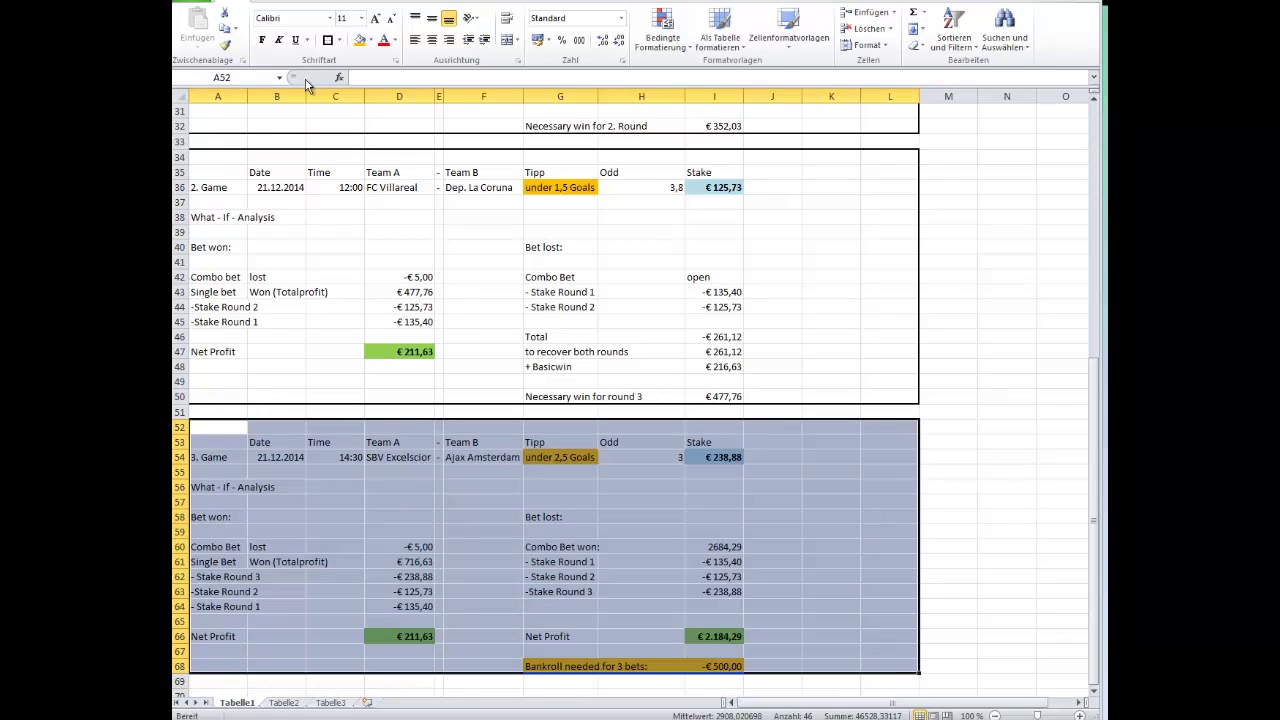
click(325, 41)
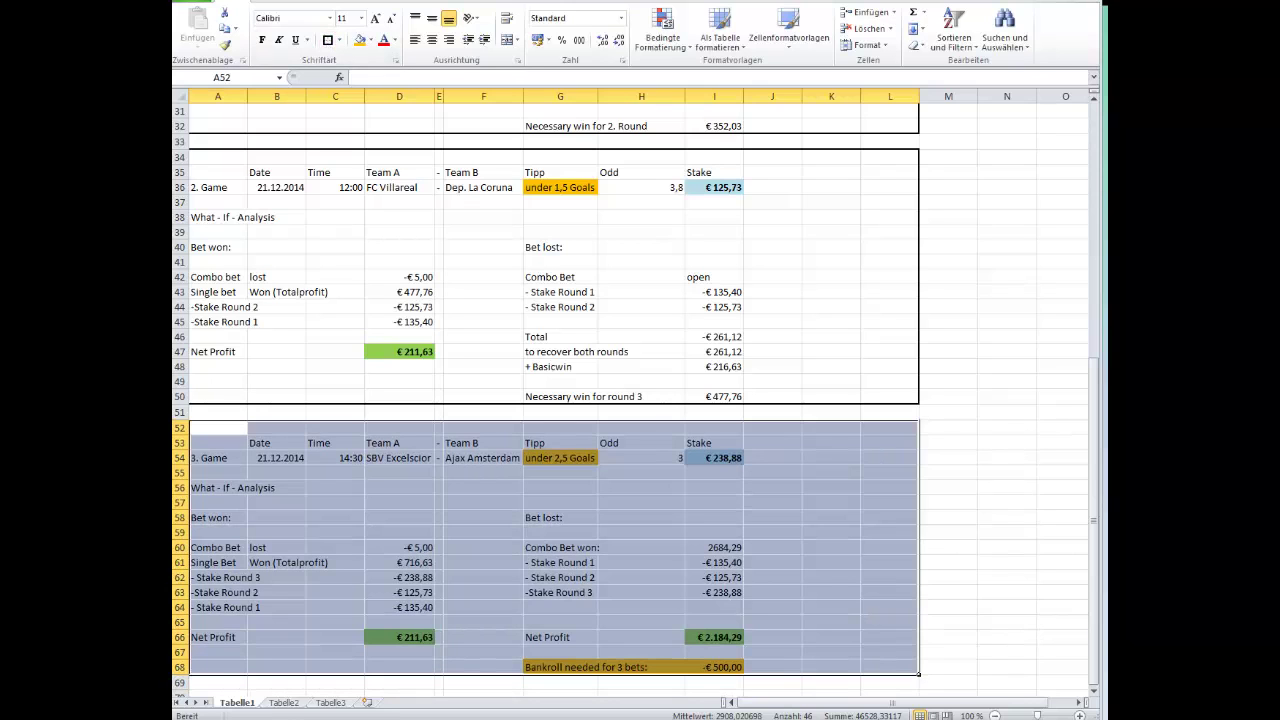
click(575, 446)
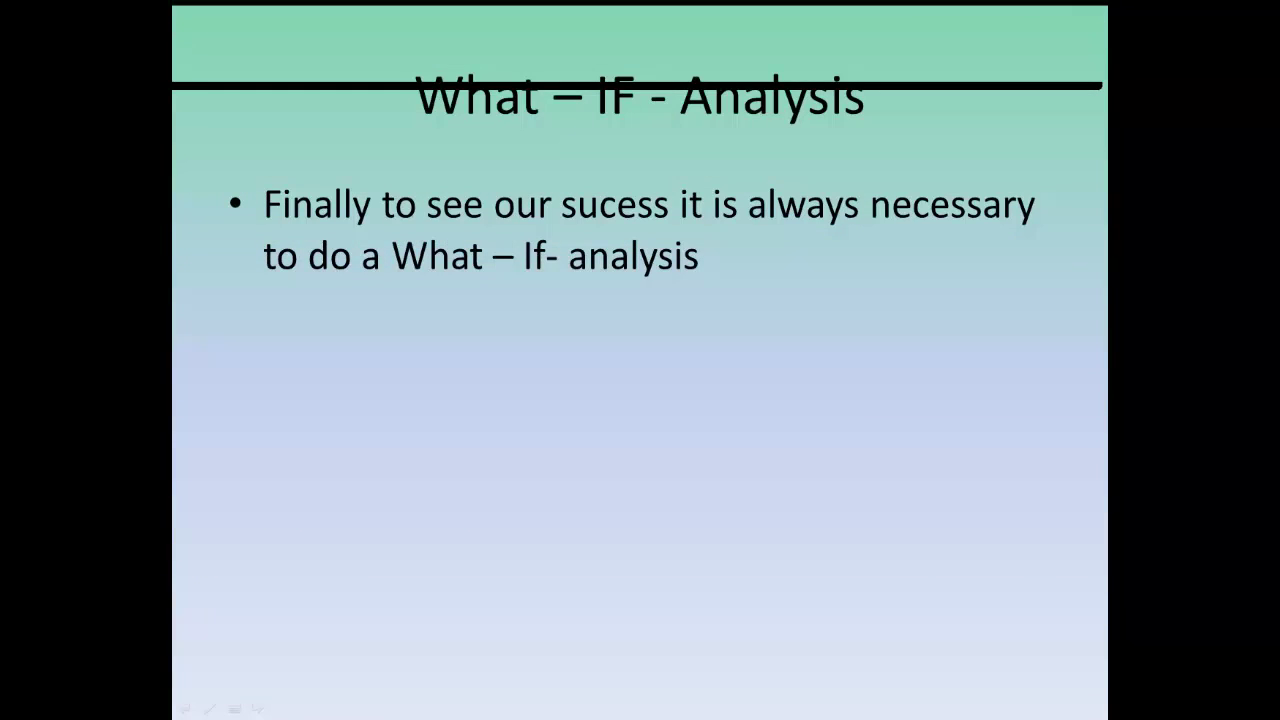
click(578, 436)
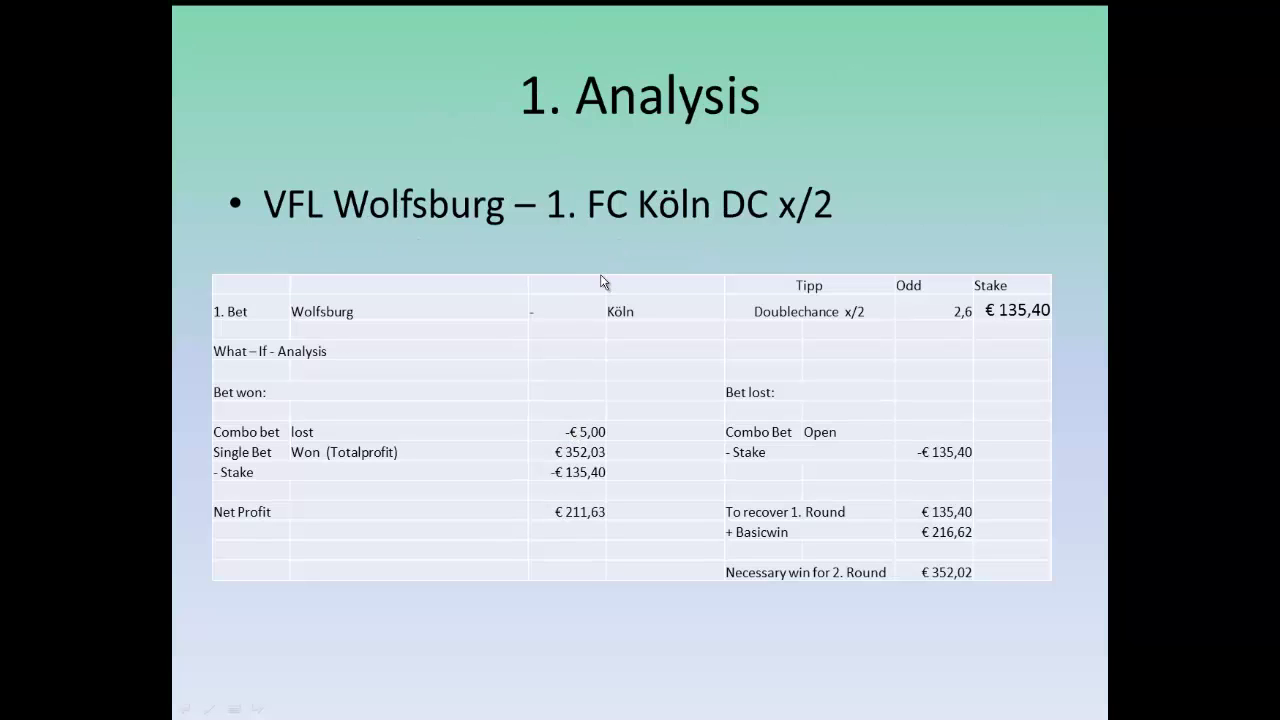